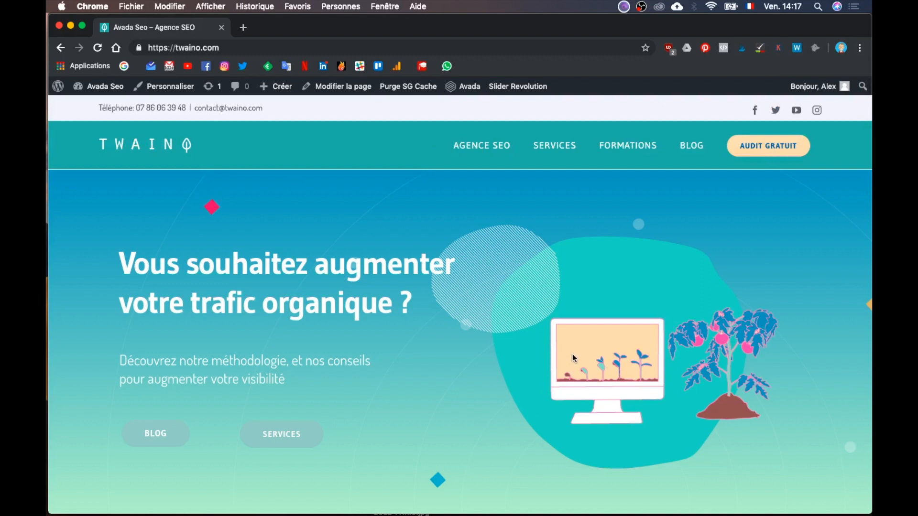
- Look through the live Twaino homepage from the hero slider down to the footer to examine its template sections
{"action": "scroll", "coordinate": [572, 354], "scroll_direction": "down", "scroll_amount": 5}
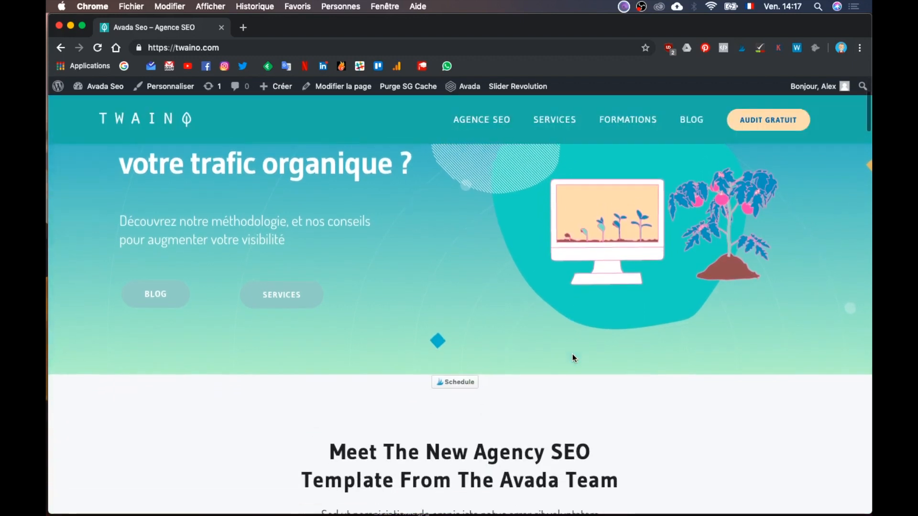
{"action": "scroll", "coordinate": [573, 358], "scroll_direction": "down", "scroll_amount": 15}
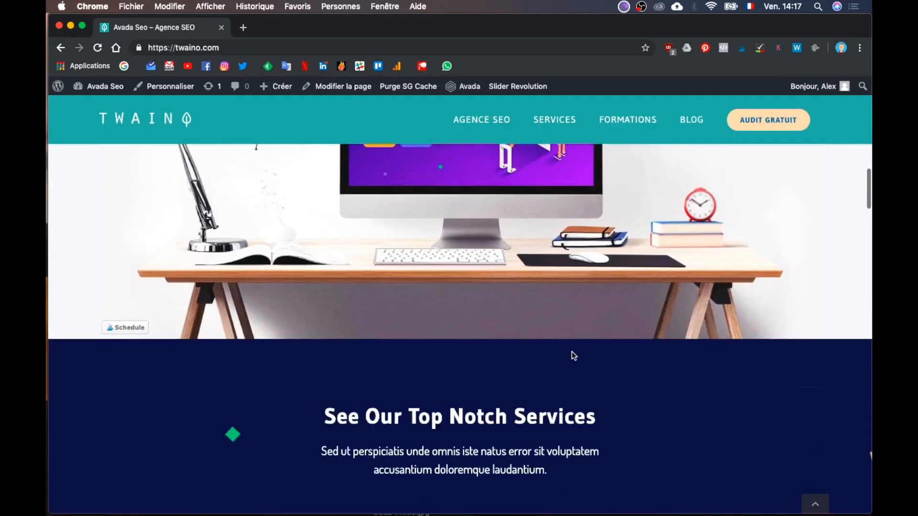
{"action": "scroll", "coordinate": [573, 358], "scroll_direction": "down", "scroll_amount": 20}
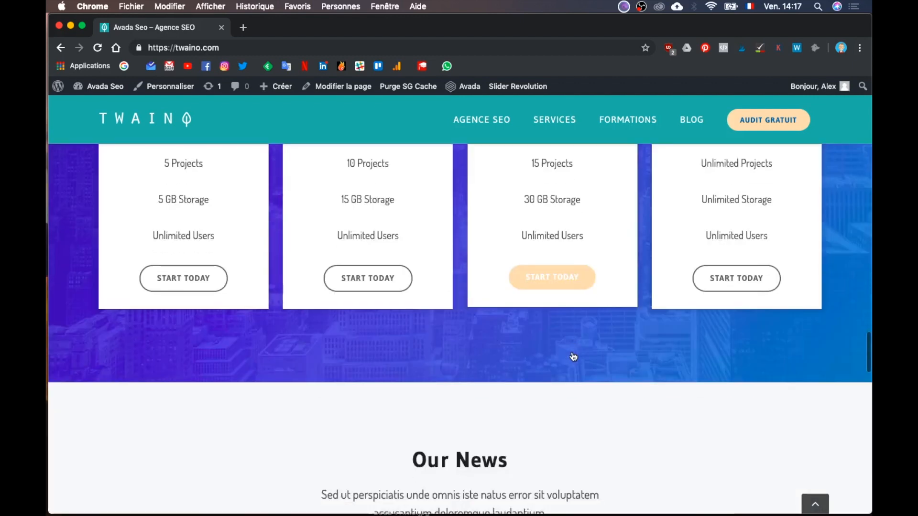
{"action": "scroll", "coordinate": [573, 355], "scroll_direction": "down", "scroll_amount": 10}
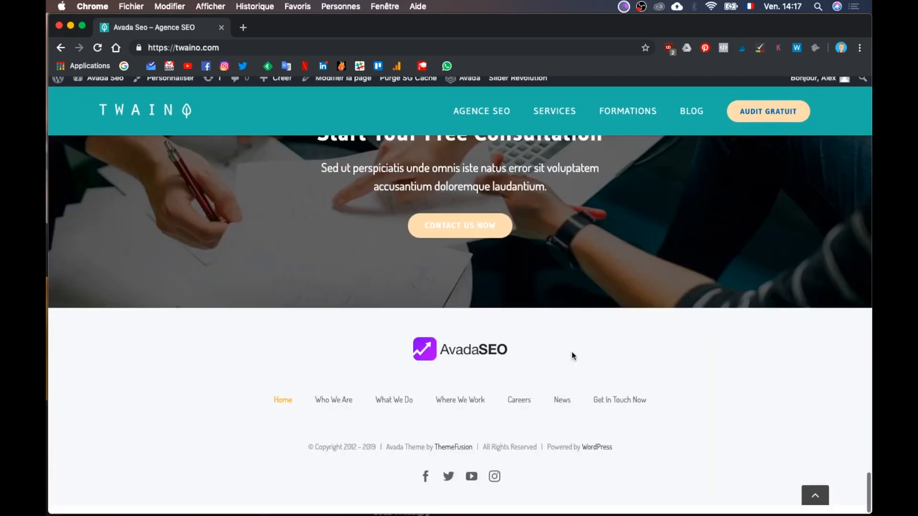
{"action": "scroll", "coordinate": [567, 337], "scroll_direction": "up", "scroll_amount": 20}
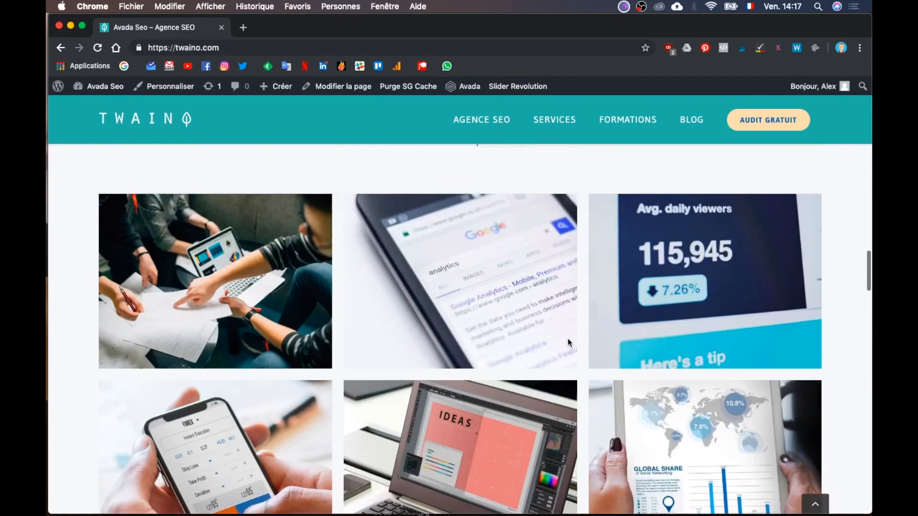
{"action": "scroll", "coordinate": [567, 337], "scroll_direction": "up", "scroll_amount": 7}
{"action": "scroll", "coordinate": [566, 337], "scroll_direction": "down", "scroll_amount": 8}
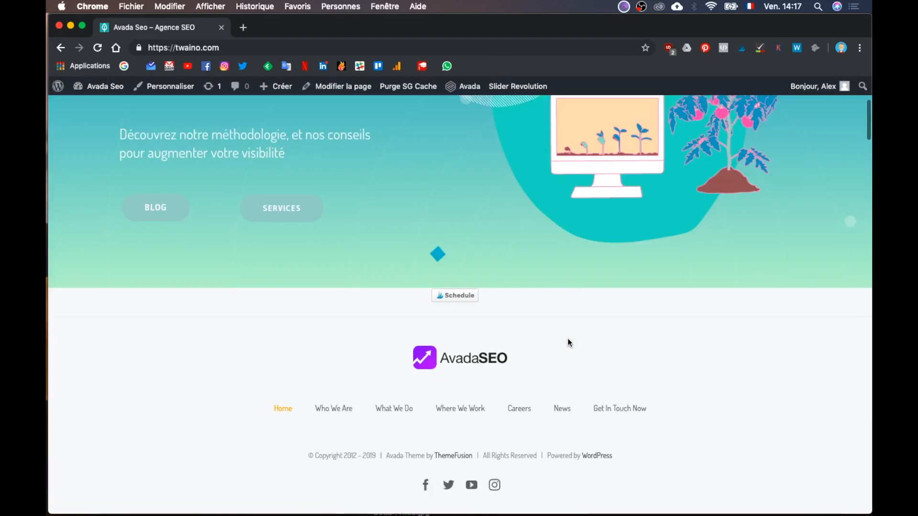
{"action": "scroll", "coordinate": [567, 338], "scroll_direction": "up", "scroll_amount": 2}
{"action": "scroll", "coordinate": [567, 338], "scroll_direction": "up", "scroll_amount": 2}
- Switch to Illustrator and examine the HOMEPAGE mockup in Site Web Twaino.ai, from the hero banner down to Nos Services
{"action": "key", "text": "ctrl+Up"}
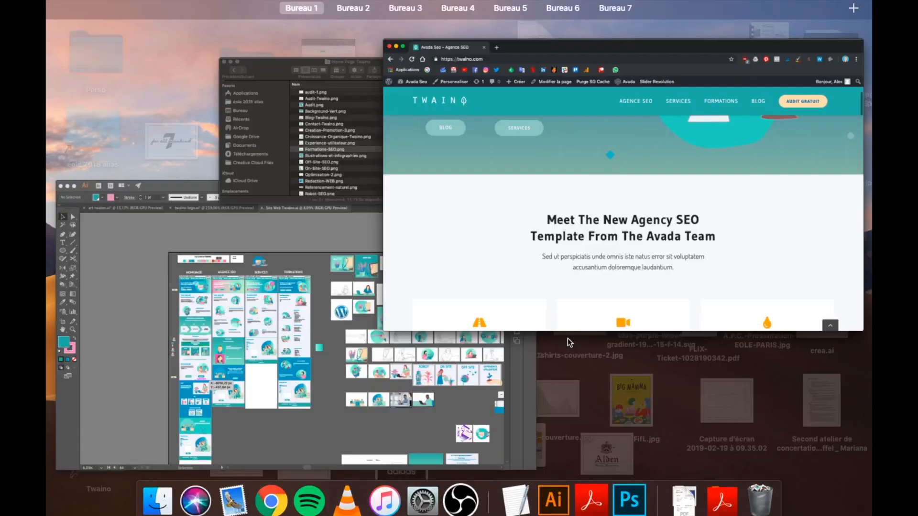
{"action": "left_click", "coordinate": [250, 258]}
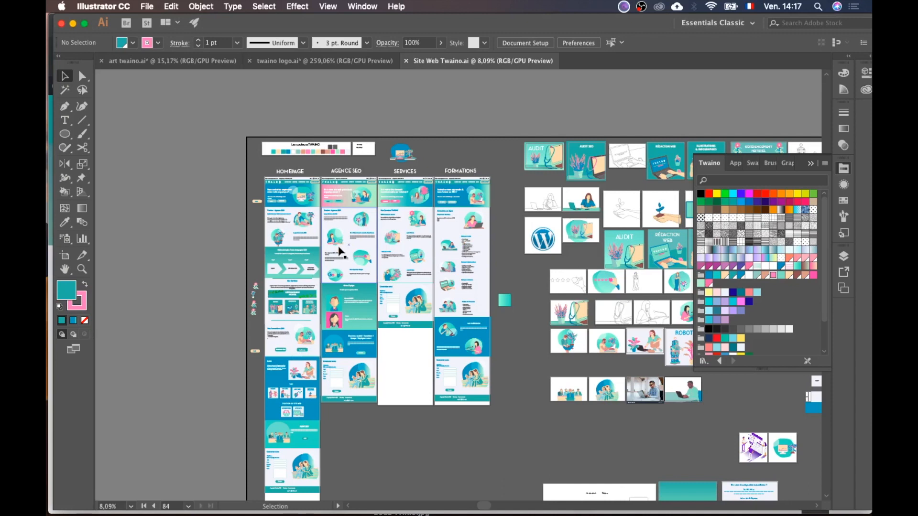
{"action": "scroll", "coordinate": [256, 240], "scroll_direction": "up", "scroll_amount": 3}
{"action": "scroll", "coordinate": [317, 261], "scroll_direction": "up", "scroll_amount": 3}
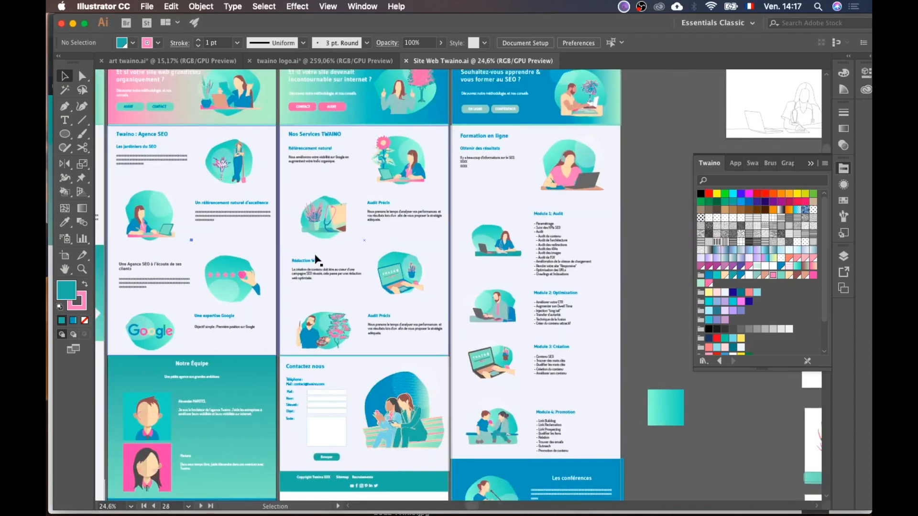
{"action": "left_click", "coordinate": [317, 260]}
{"action": "scroll", "coordinate": [317, 260], "scroll_direction": "up", "scroll_amount": 2}
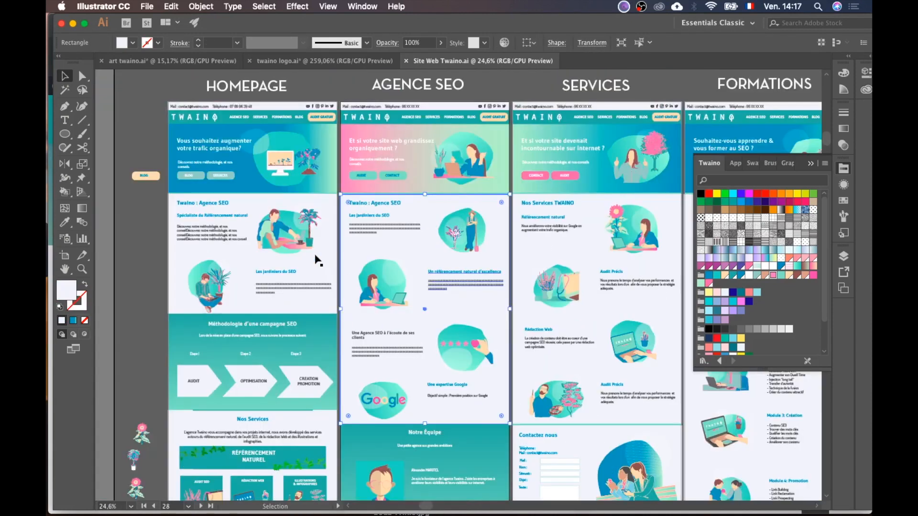
{"action": "scroll", "coordinate": [251, 246], "scroll_direction": "up", "scroll_amount": 4}
{"action": "scroll", "coordinate": [252, 246], "scroll_direction": "down", "scroll_amount": 4}
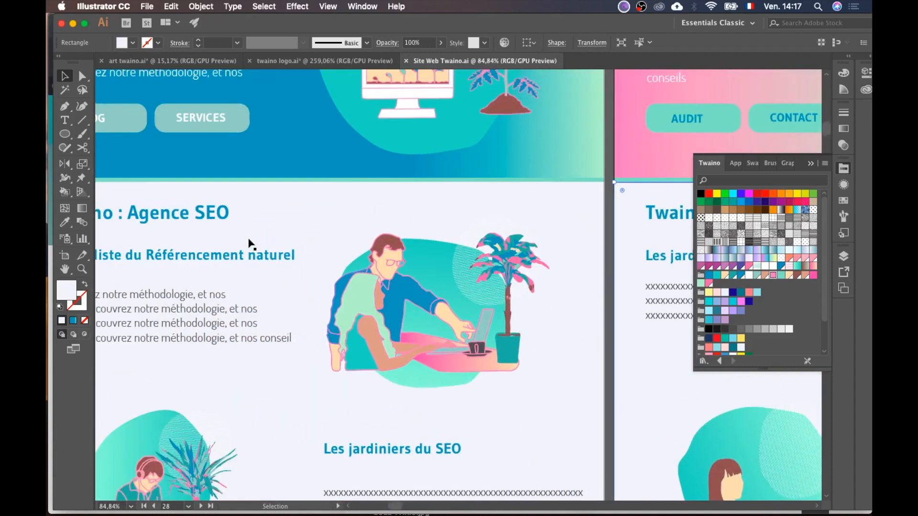
{"action": "scroll", "coordinate": [249, 242], "scroll_direction": "up", "scroll_amount": 1}
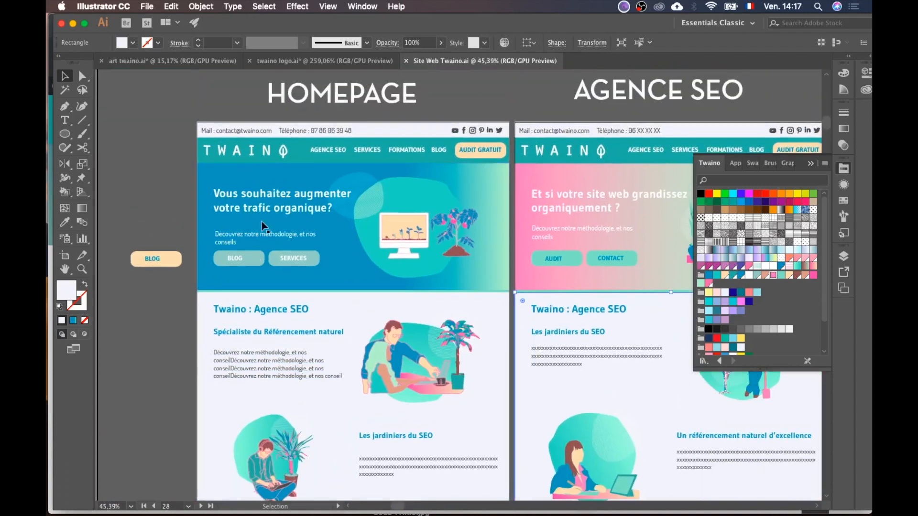
{"action": "scroll", "coordinate": [336, 349], "scroll_direction": "down", "scroll_amount": 5}
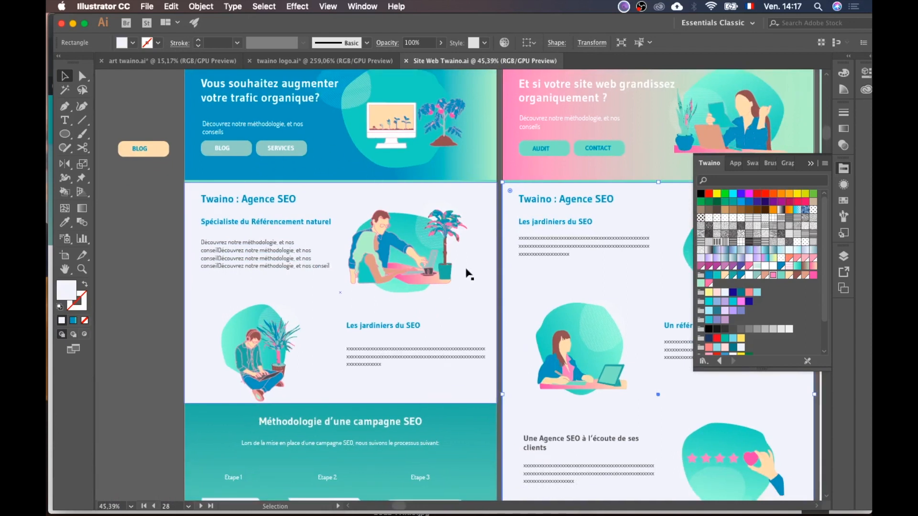
{"action": "scroll", "coordinate": [370, 229], "scroll_direction": "down", "scroll_amount": 5}
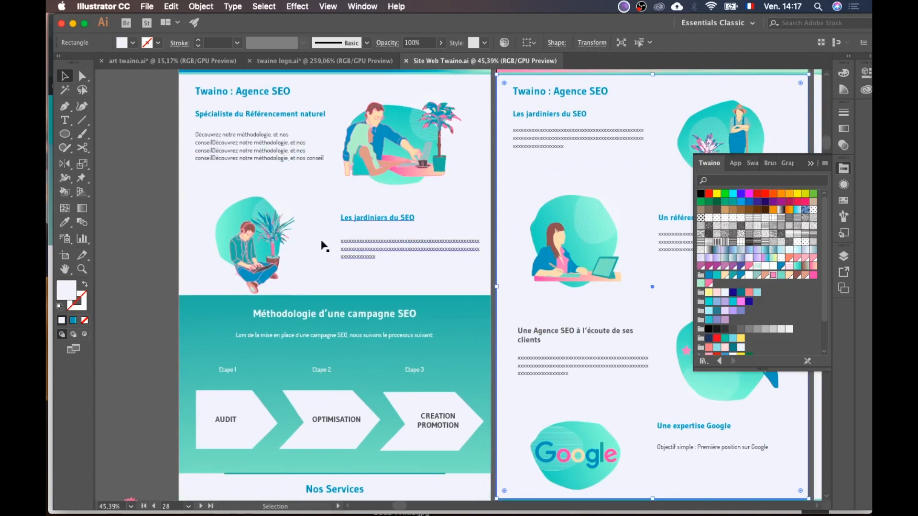
{"action": "scroll", "coordinate": [370, 365], "scroll_direction": "down", "scroll_amount": 10}
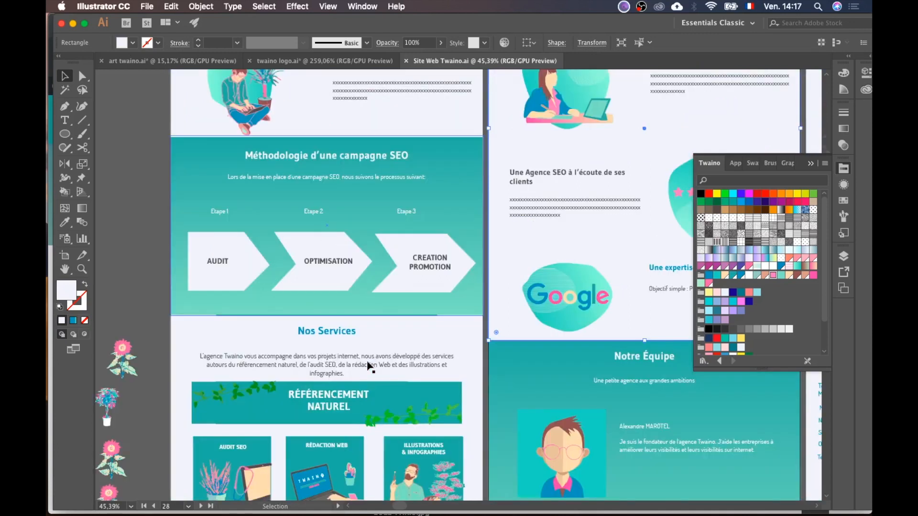
{"action": "scroll", "coordinate": [371, 365], "scroll_direction": "up", "scroll_amount": 12}
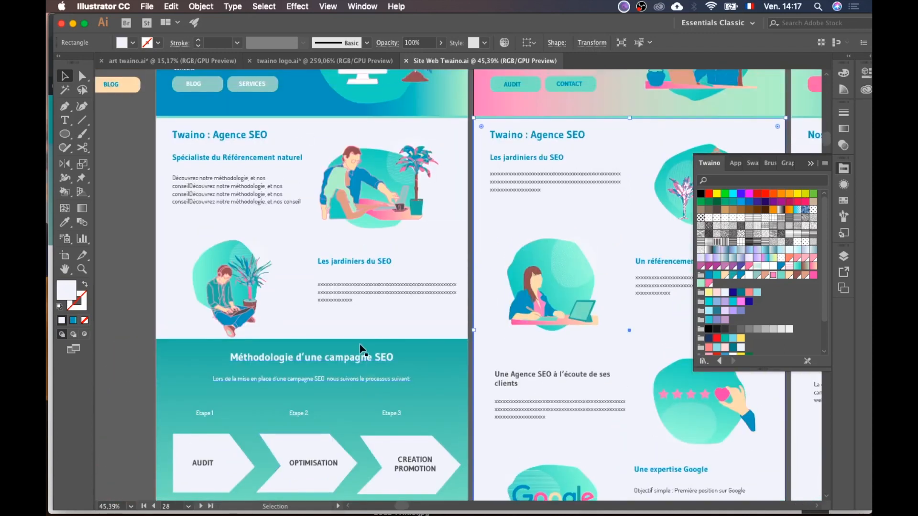
{"action": "scroll", "coordinate": [323, 230], "scroll_direction": "up", "scroll_amount": 1}
{"action": "scroll", "coordinate": [323, 229], "scroll_direction": "up", "scroll_amount": 3}
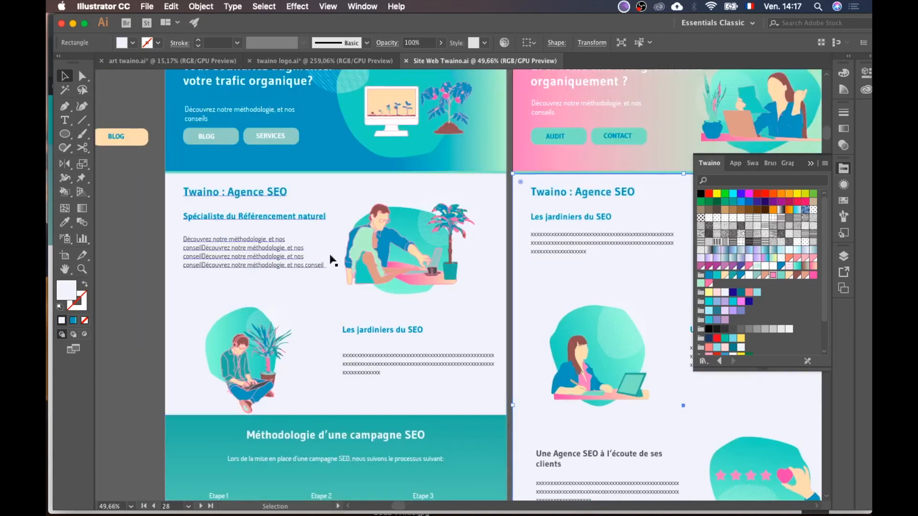
- Switch back to Chrome and open the Twaino homepage for editing in WordPress
{"action": "key", "text": "ctrl+Up"}
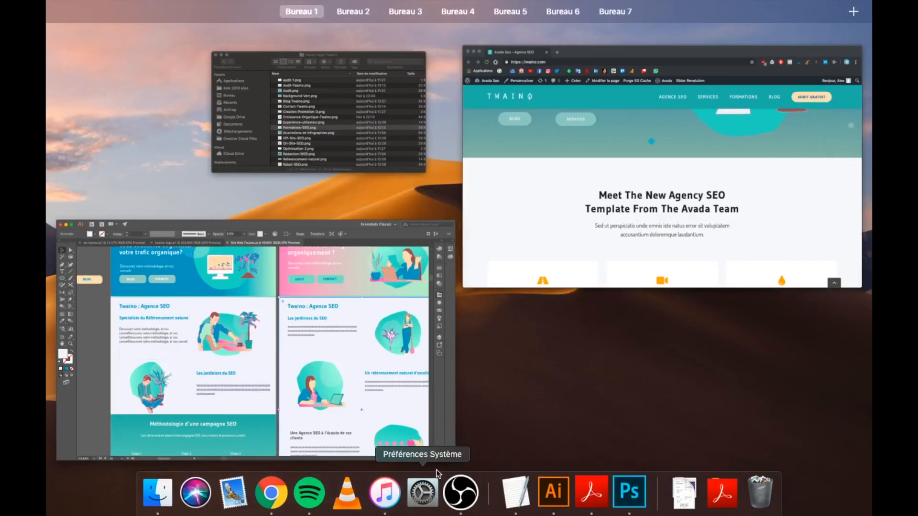
{"action": "left_click", "coordinate": [562, 179]}
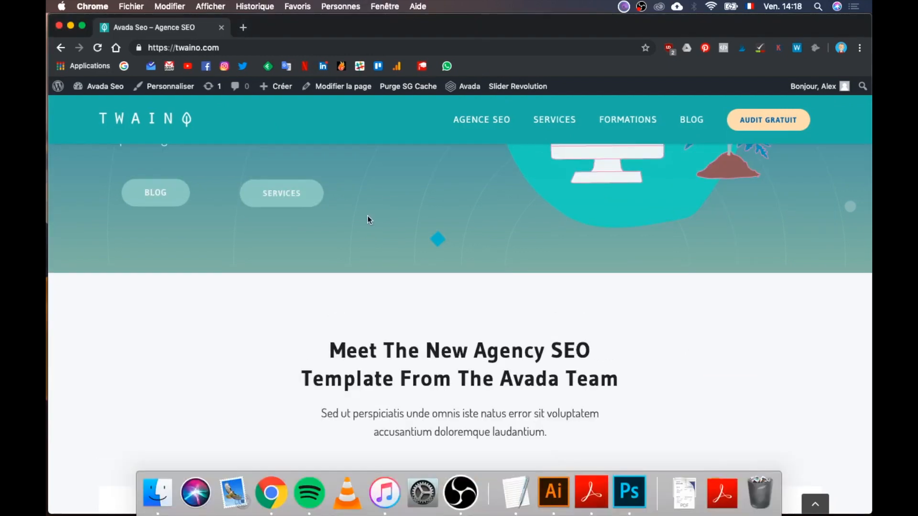
{"action": "scroll", "coordinate": [368, 216], "scroll_direction": "up", "scroll_amount": 5}
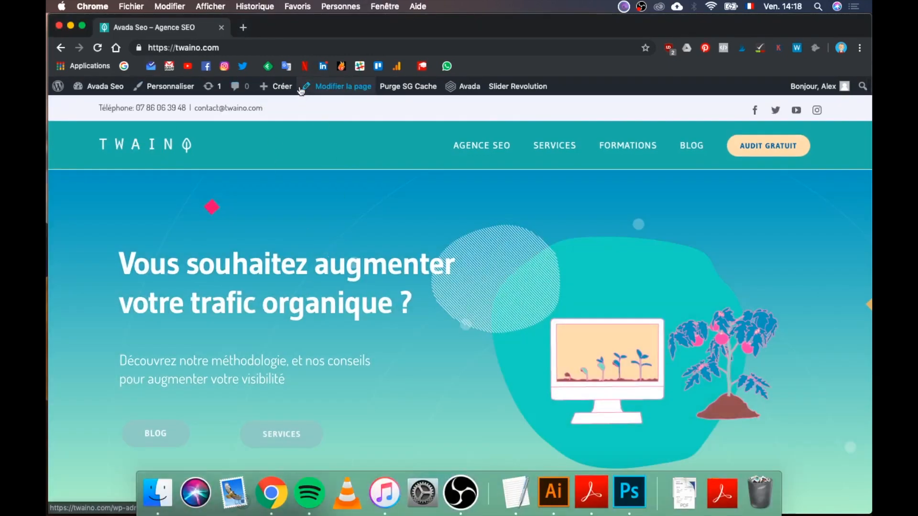
{"action": "left_click", "coordinate": [334, 88]}
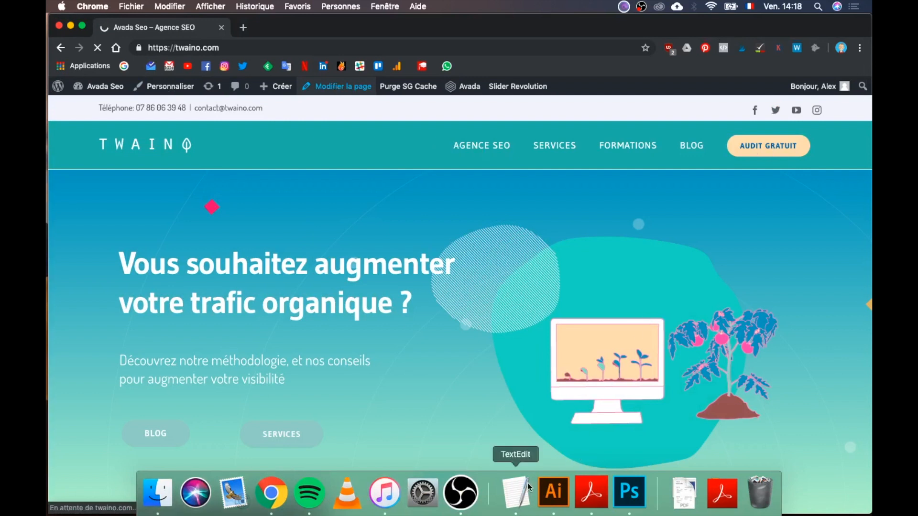
{"action": "left_click", "coordinate": [520, 497]}
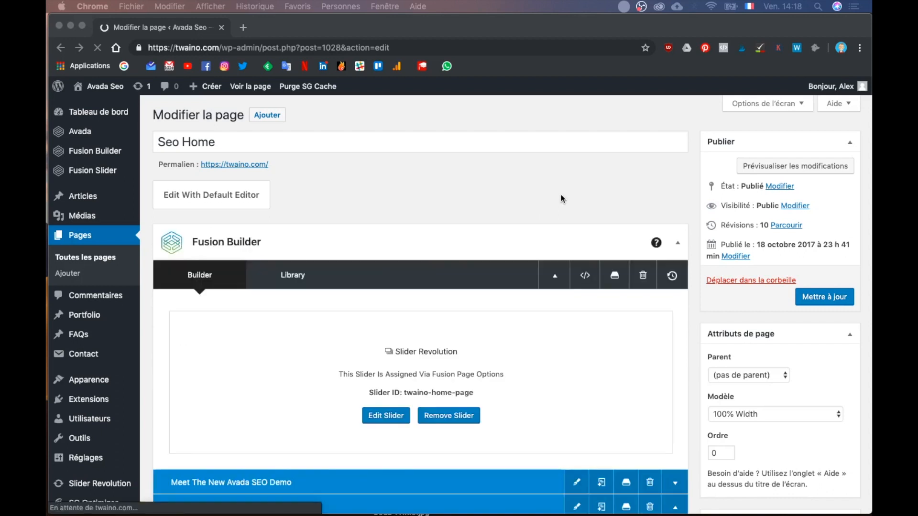
- Collapse the page's containers in Fusion Builder, including Our Services
{"action": "left_click", "coordinate": [555, 275]}
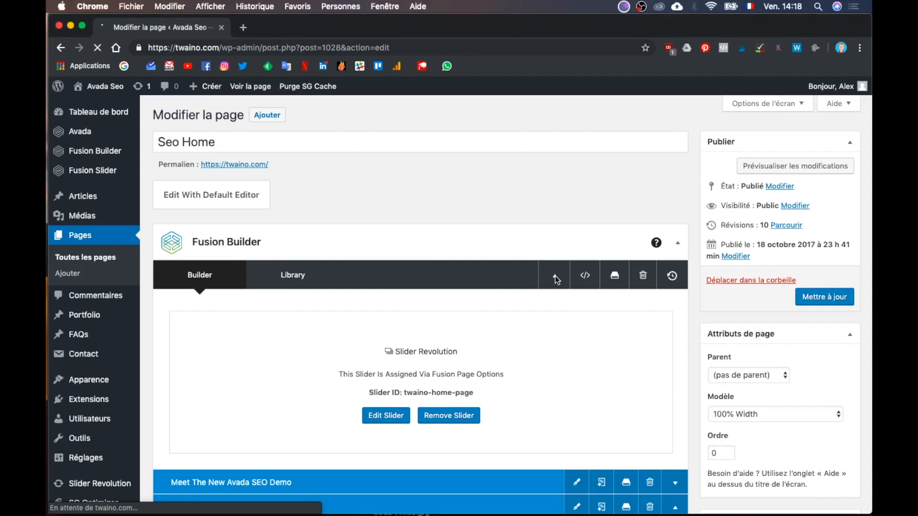
{"action": "scroll", "coordinate": [274, 308], "scroll_direction": "down", "scroll_amount": 1}
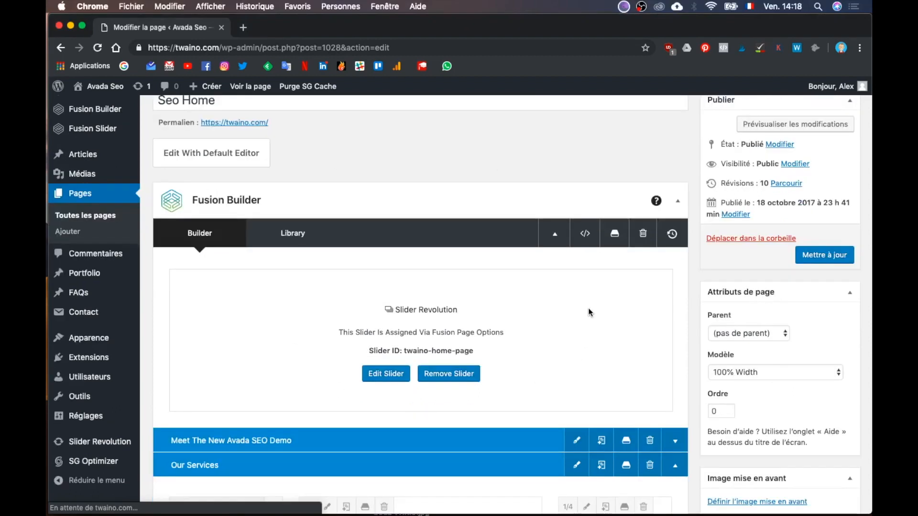
{"action": "scroll", "coordinate": [519, 154], "scroll_direction": "down", "scroll_amount": 2}
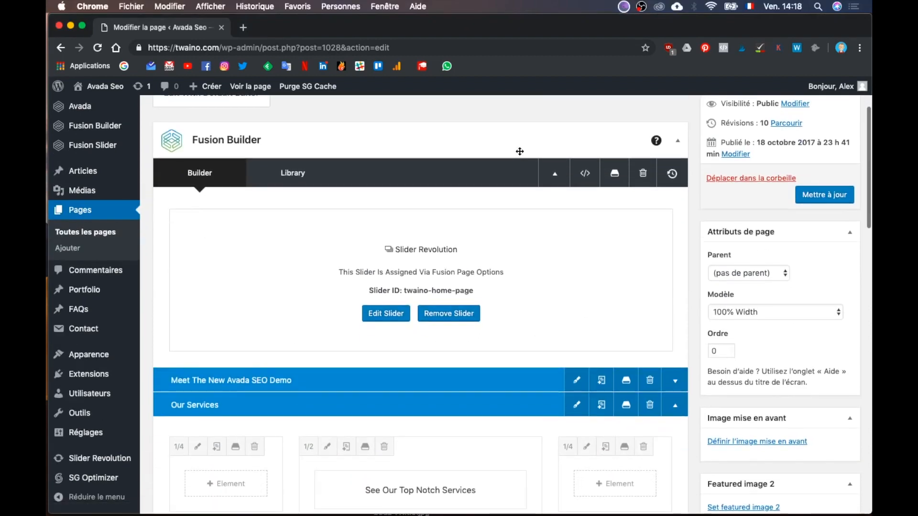
{"action": "left_click", "coordinate": [676, 400]}
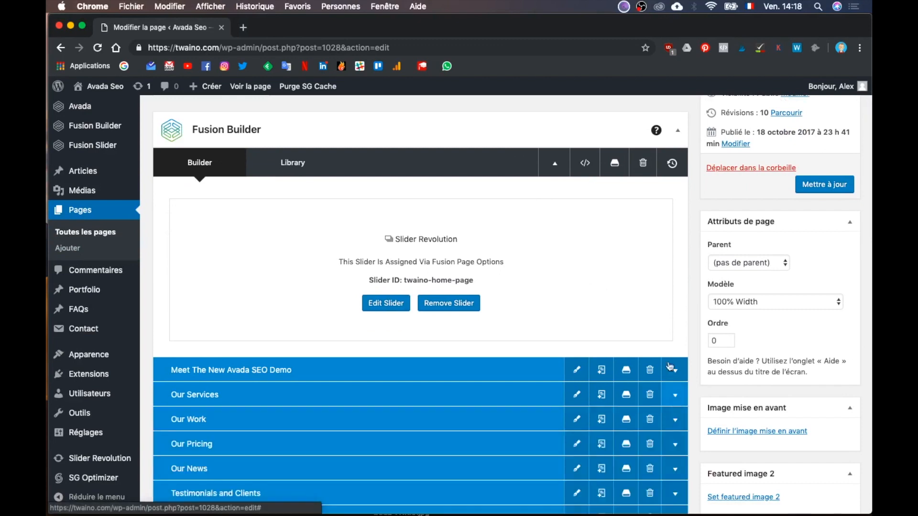
- Expand the Meet The New Avada SEO Demo container and review its columns and elements
{"action": "scroll", "coordinate": [622, 219], "scroll_direction": "up", "scroll_amount": 1}
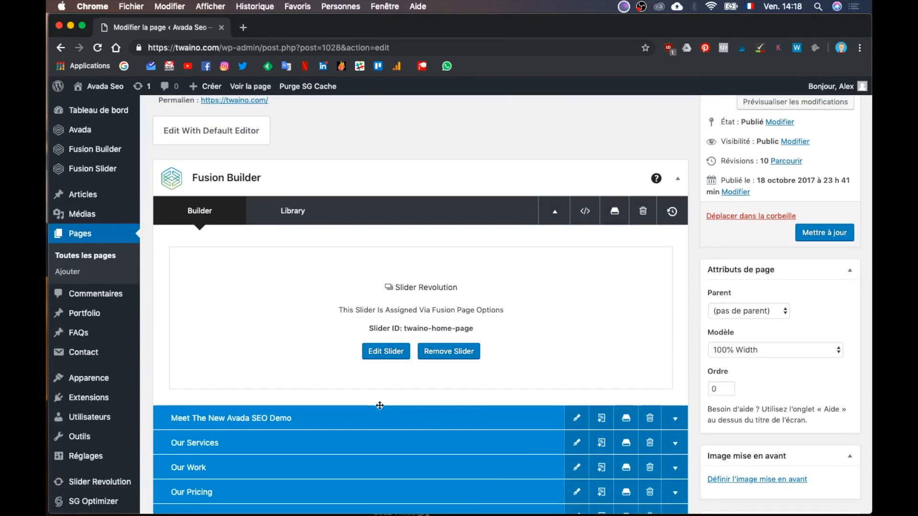
{"action": "scroll", "coordinate": [380, 405], "scroll_direction": "down", "scroll_amount": 5}
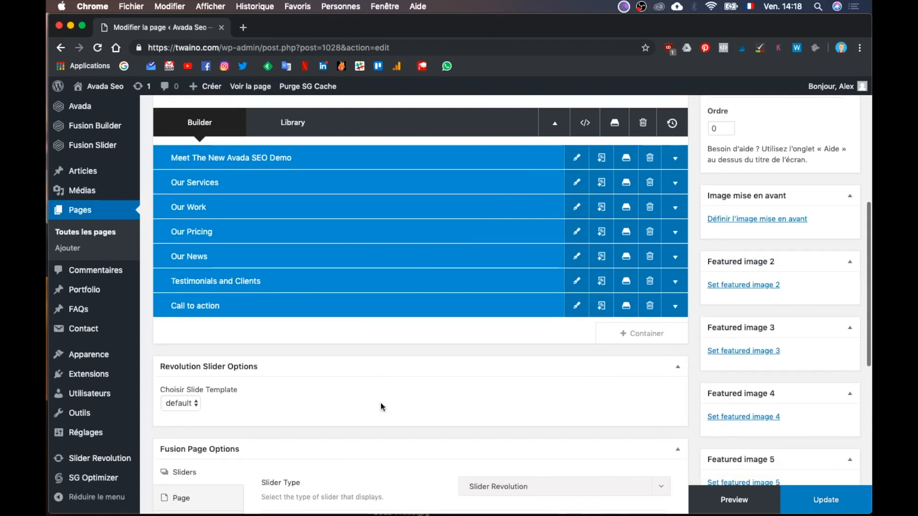
{"action": "scroll", "coordinate": [381, 402], "scroll_direction": "down", "scroll_amount": 5}
{"action": "scroll", "coordinate": [380, 403], "scroll_direction": "up", "scroll_amount": 7}
{"action": "scroll", "coordinate": [380, 402], "scroll_direction": "up", "scroll_amount": 3}
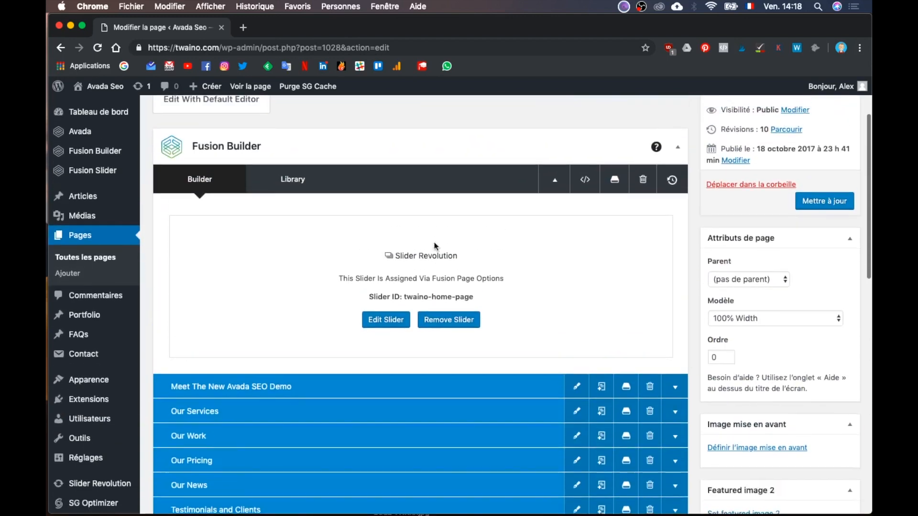
{"action": "scroll", "coordinate": [434, 246], "scroll_direction": "down", "scroll_amount": 3}
{"action": "left_click", "coordinate": [679, 282]}
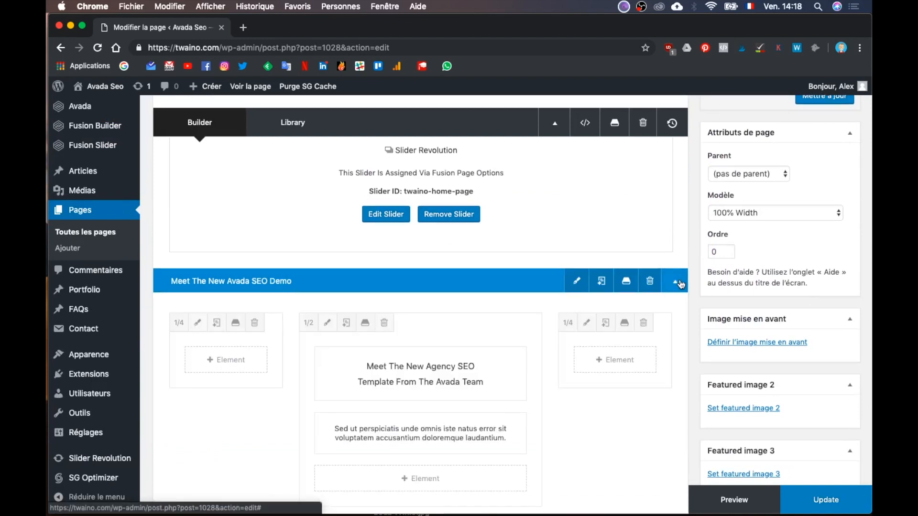
{"action": "scroll", "coordinate": [681, 284], "scroll_direction": "down", "scroll_amount": 1}
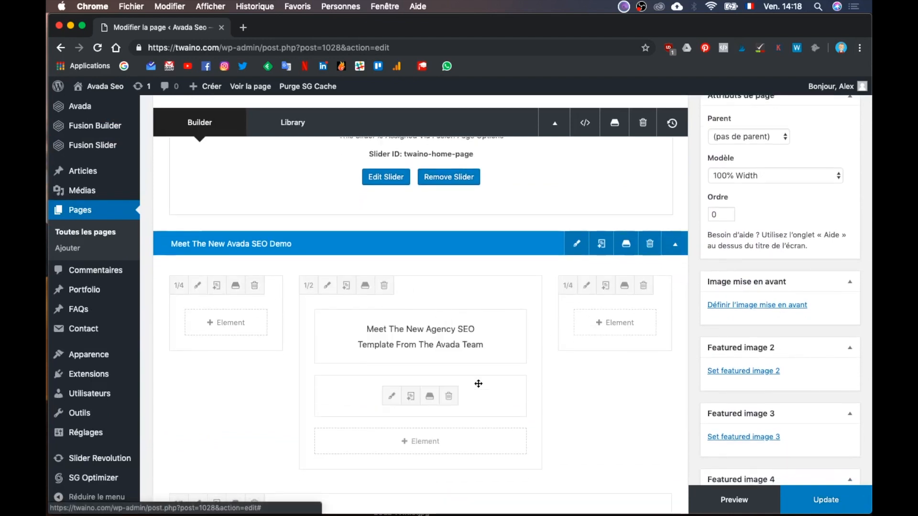
{"action": "scroll", "coordinate": [478, 384], "scroll_direction": "down", "scroll_amount": 5}
{"action": "scroll", "coordinate": [518, 412], "scroll_direction": "down", "scroll_amount": 6}
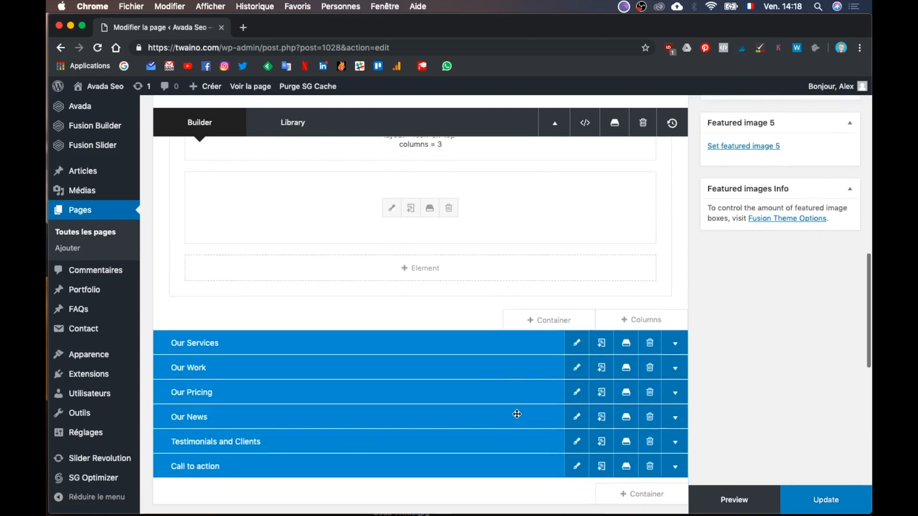
{"action": "scroll", "coordinate": [516, 414], "scroll_direction": "up", "scroll_amount": 10}
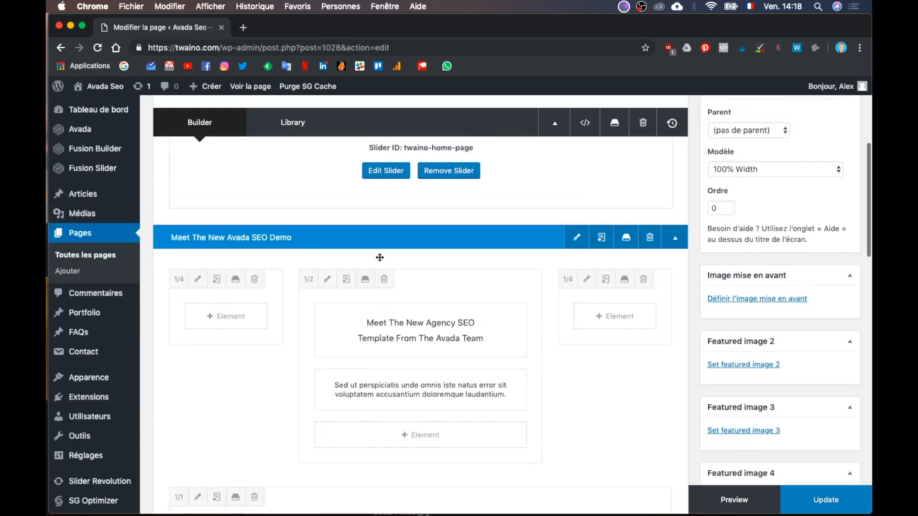
- Open the live site in a second browser tab and switch to it
{"action": "mouse_move", "coordinate": [91, 88]}
{"action": "left_click", "coordinate": [102, 106], "text": "super"}
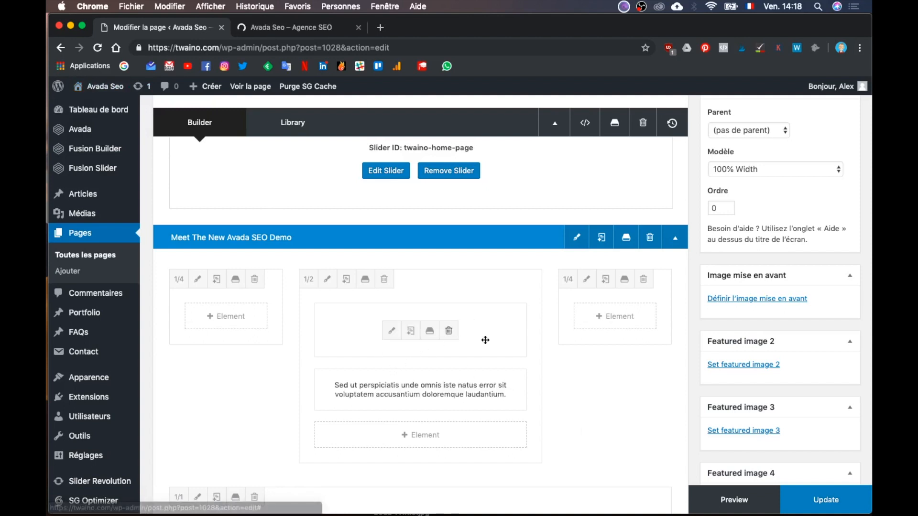
{"action": "left_click", "coordinate": [306, 26]}
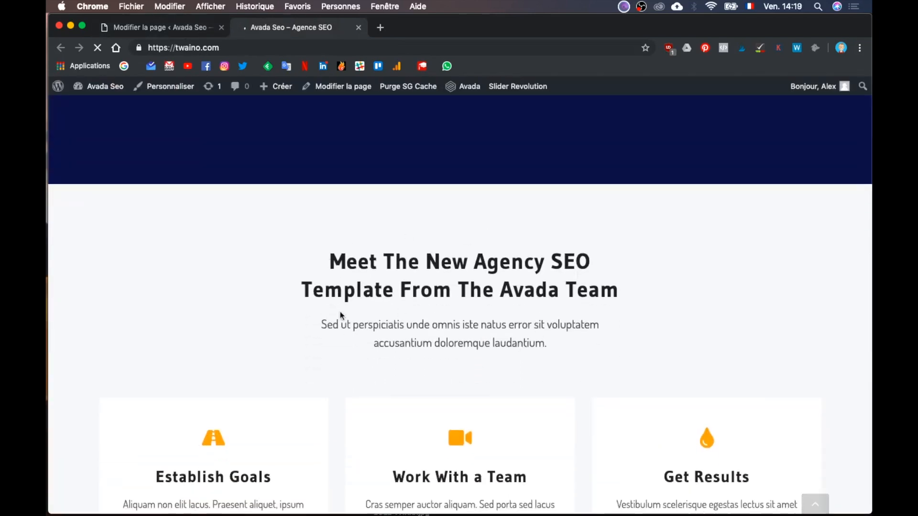
- Compare the Meet The New Avada SEO Demo container's columns, content boxes and image with the corresponding section on the live homepage
{"action": "left_click", "coordinate": [181, 29]}
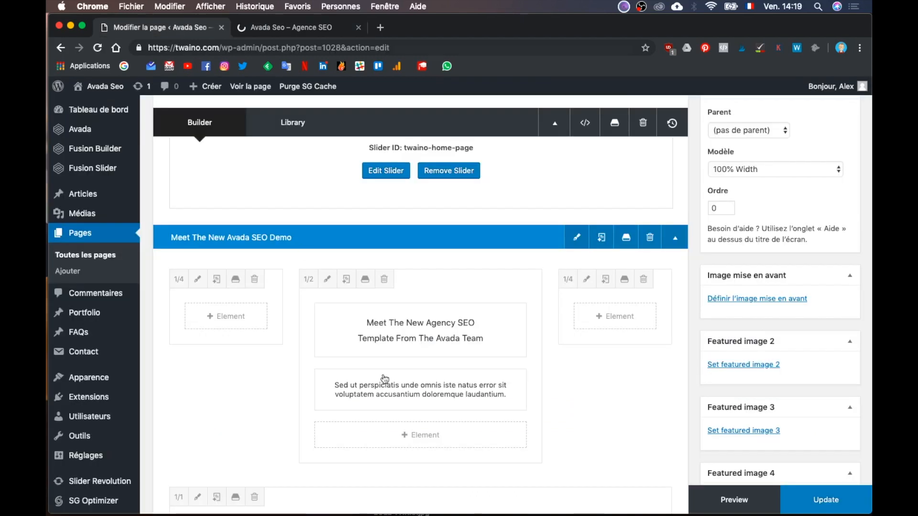
{"action": "scroll", "coordinate": [383, 380], "scroll_direction": "down", "scroll_amount": 6}
{"action": "scroll", "coordinate": [461, 377], "scroll_direction": "down", "scroll_amount": 3}
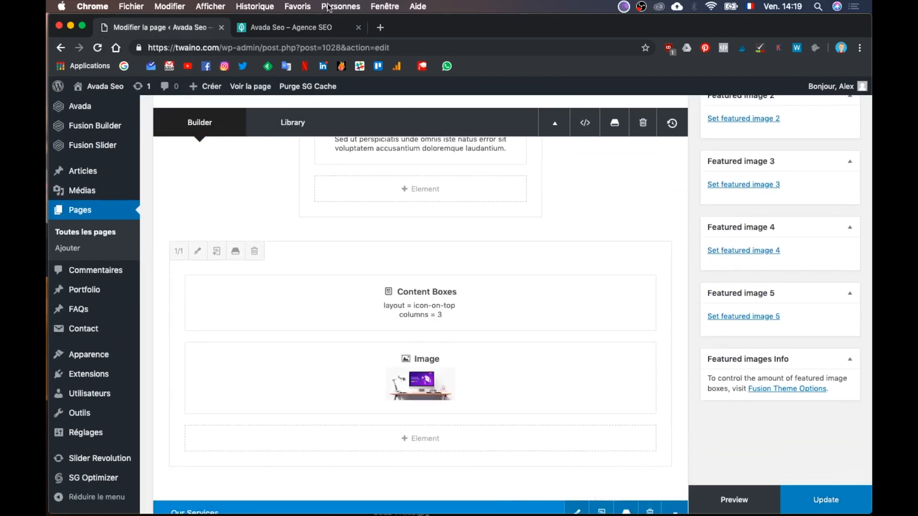
{"action": "left_click", "coordinate": [303, 30]}
{"action": "scroll", "coordinate": [424, 313], "scroll_direction": "down", "scroll_amount": 5}
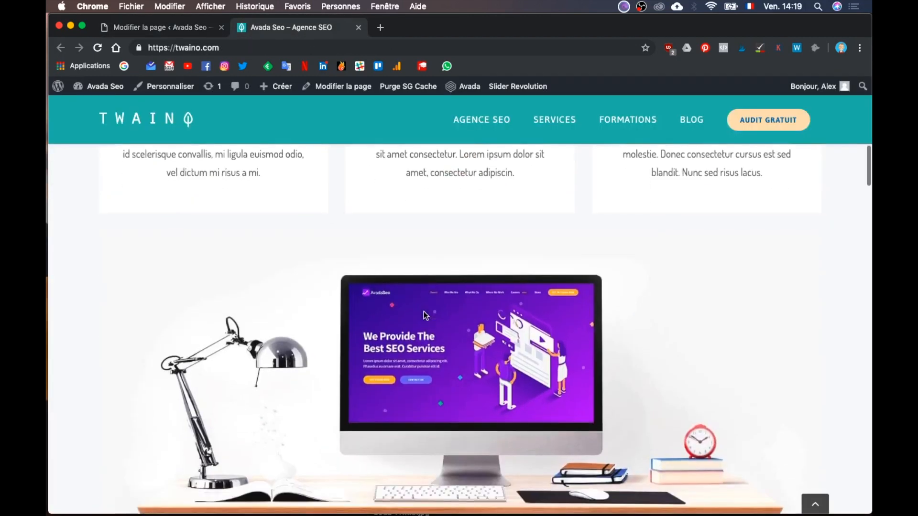
{"action": "left_click", "coordinate": [181, 30]}
{"action": "scroll", "coordinate": [421, 350], "scroll_direction": "up", "scroll_amount": 15}
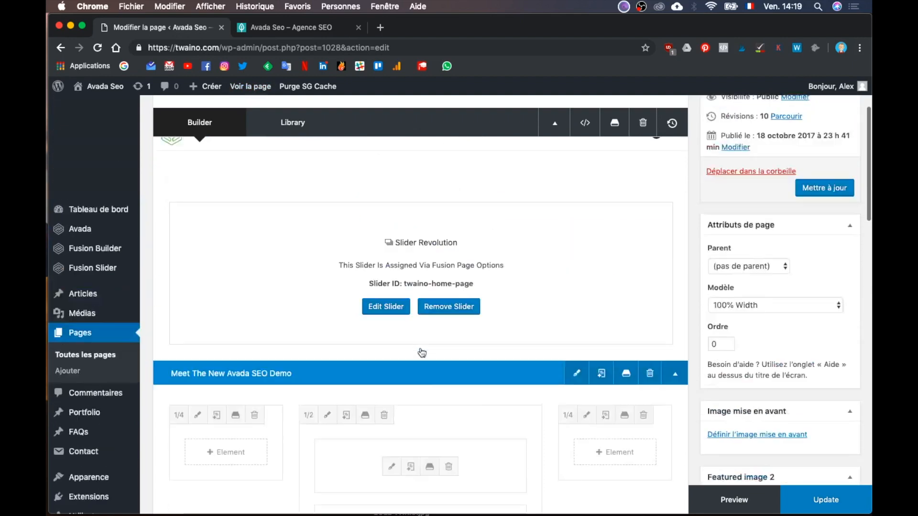
{"action": "scroll", "coordinate": [420, 351], "scroll_direction": "down", "scroll_amount": 15}
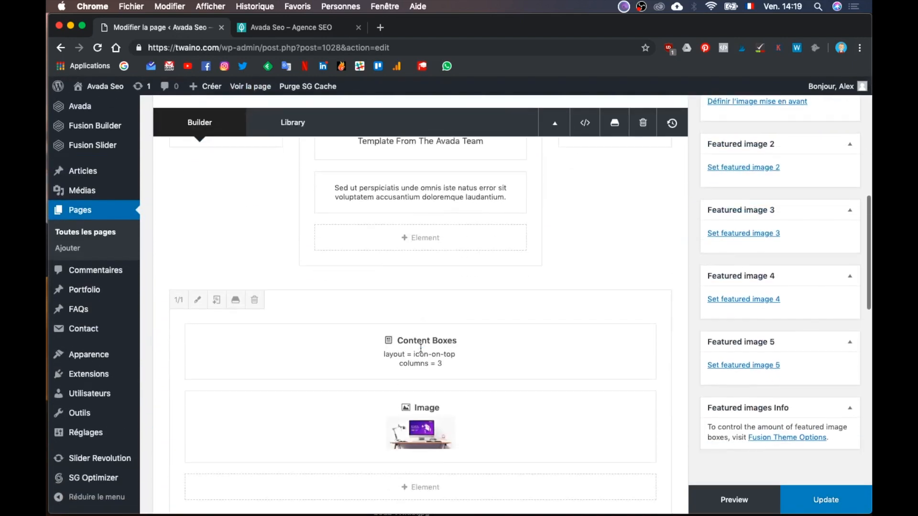
{"action": "scroll", "coordinate": [422, 352], "scroll_direction": "down", "scroll_amount": 2}
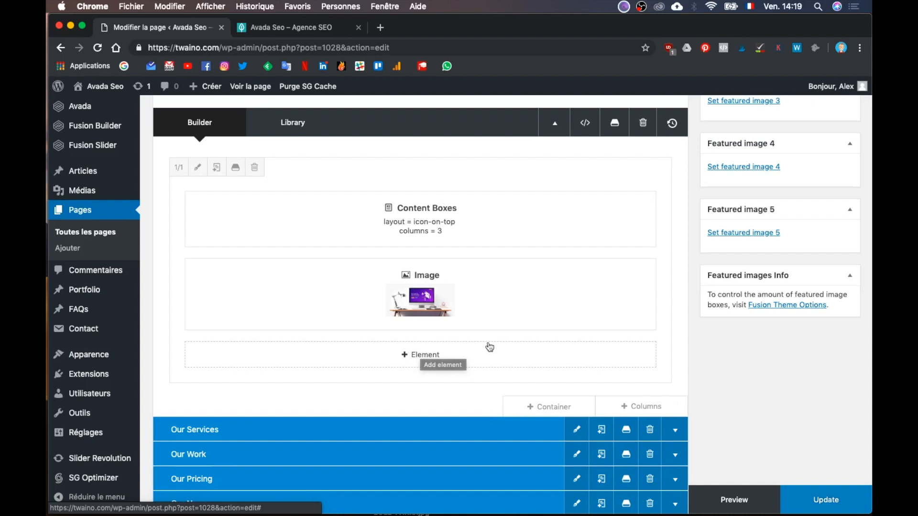
- Collapse the Meet The New Avada SEO Demo container and switch to Illustrator to review the mockup's Twaino : Agence SEO section
{"action": "scroll", "coordinate": [490, 347], "scroll_direction": "up", "scroll_amount": 10}
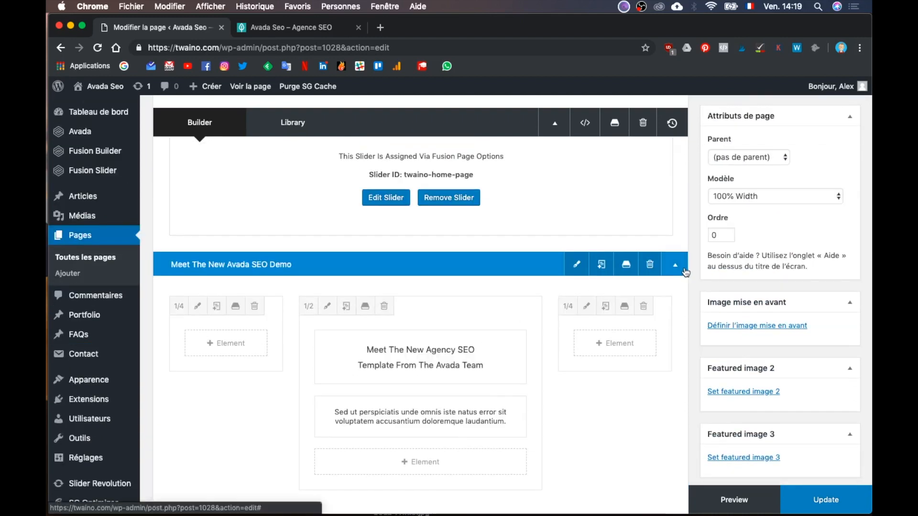
{"action": "left_click", "coordinate": [685, 270]}
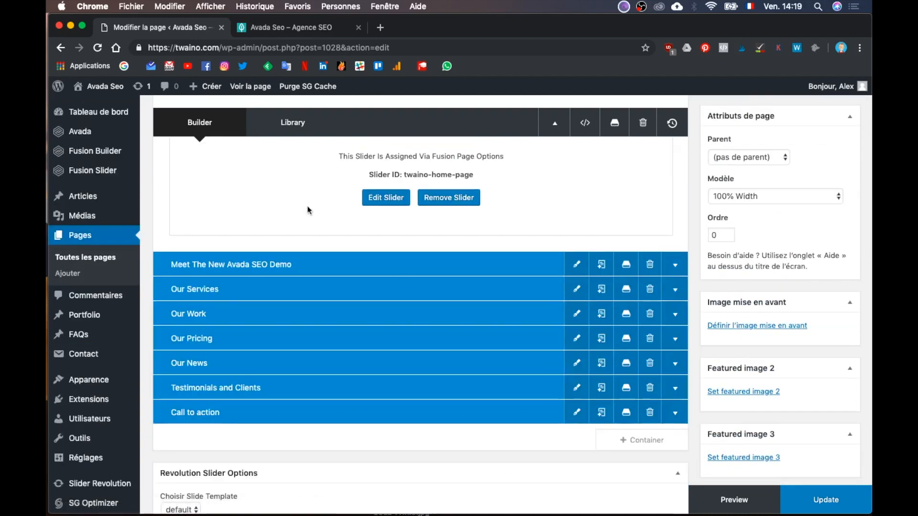
{"action": "key", "text": "ctrl+Up"}
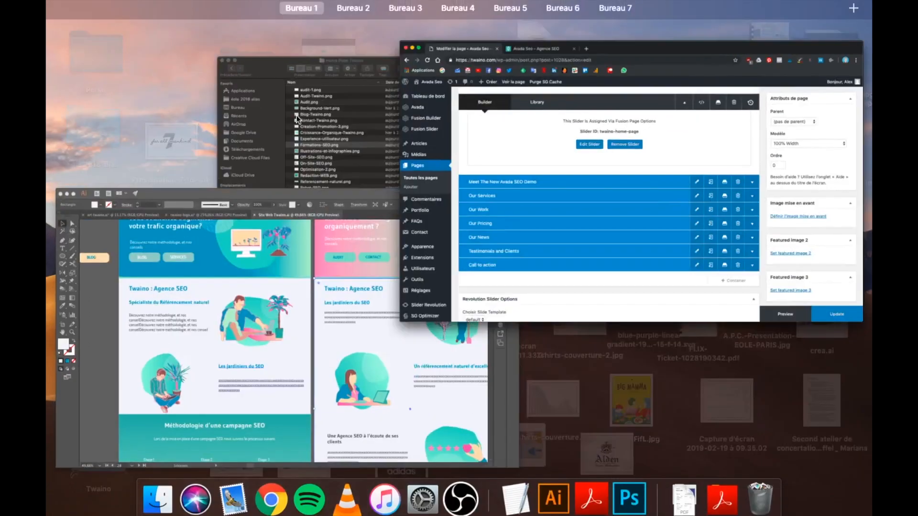
{"action": "left_click", "coordinate": [291, 258]}
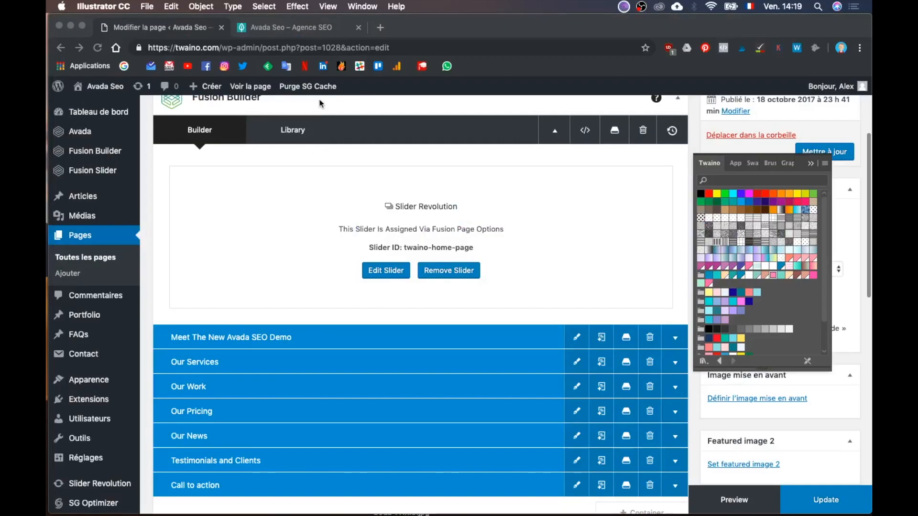
{"action": "scroll", "coordinate": [323, 278], "scroll_direction": "up", "scroll_amount": 5}
{"action": "scroll", "coordinate": [324, 278], "scroll_direction": "down", "scroll_amount": 3}
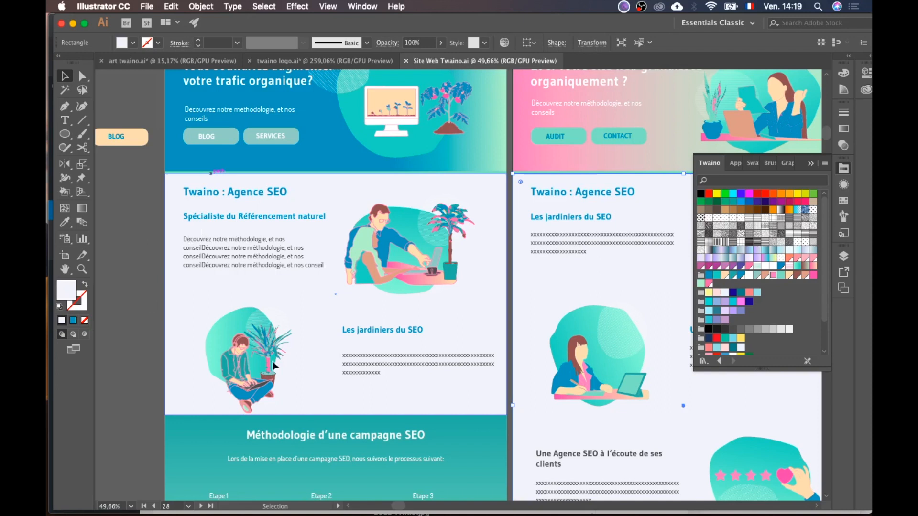
- Return to the page editor in Chrome and add an empty container without columns after Call to action
{"action": "key", "text": "ctrl+Up"}
{"action": "left_click", "coordinate": [544, 197]}
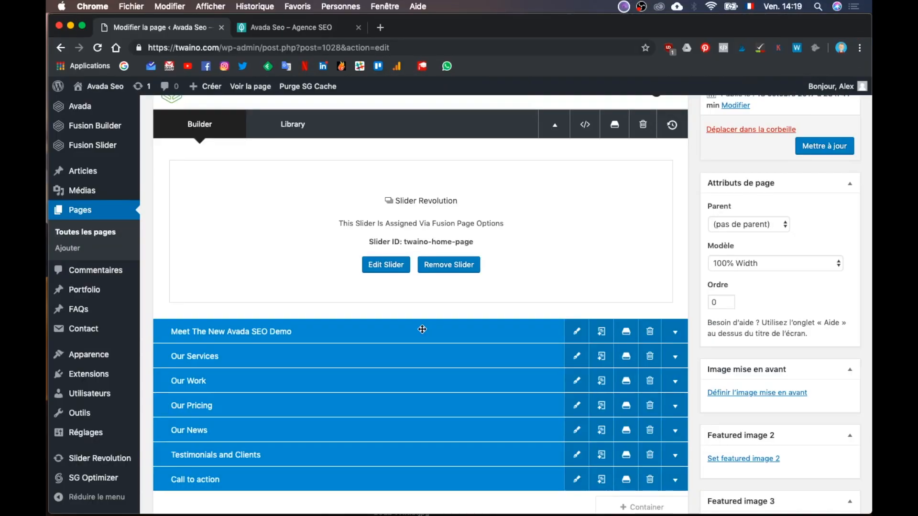
{"action": "scroll", "coordinate": [422, 329], "scroll_direction": "down", "scroll_amount": 5}
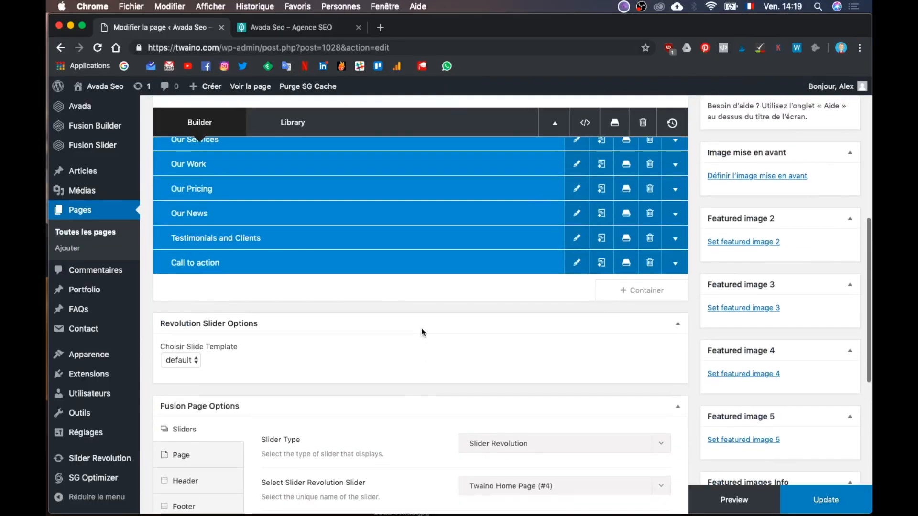
{"action": "scroll", "coordinate": [421, 328], "scroll_direction": "down", "scroll_amount": 6}
{"action": "scroll", "coordinate": [420, 328], "scroll_direction": "up", "scroll_amount": 8}
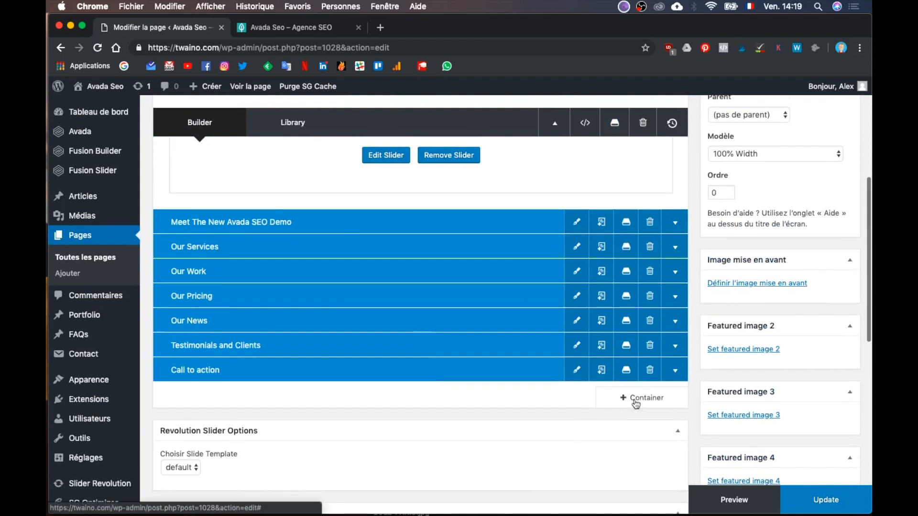
{"action": "left_click", "coordinate": [636, 400]}
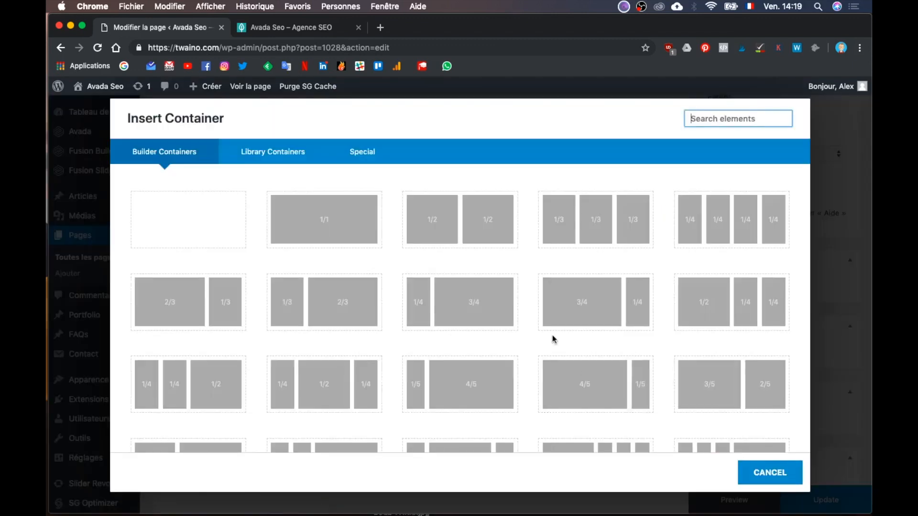
{"action": "left_click", "coordinate": [205, 221]}
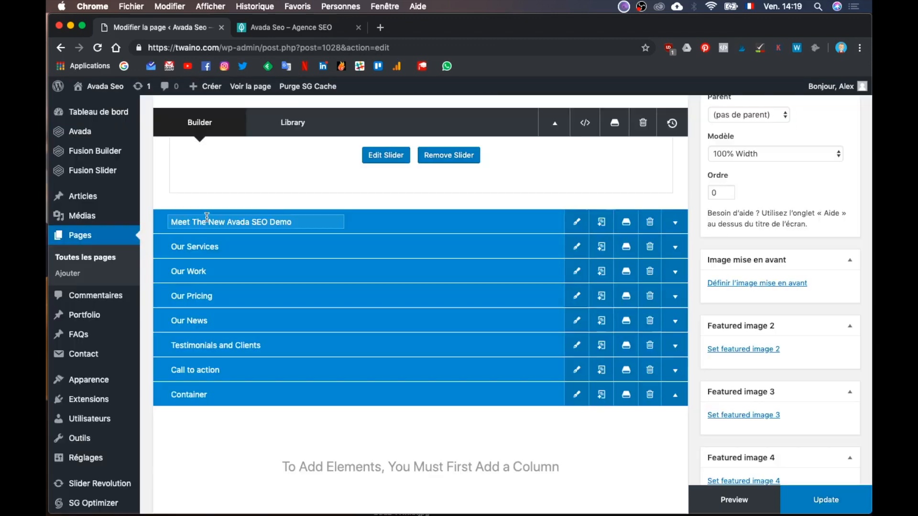
- Collapse the new empty container and move it above Meet The New Avada SEO Demo, as the page's first container
{"action": "scroll", "coordinate": [405, 403], "scroll_direction": "down", "scroll_amount": 2}
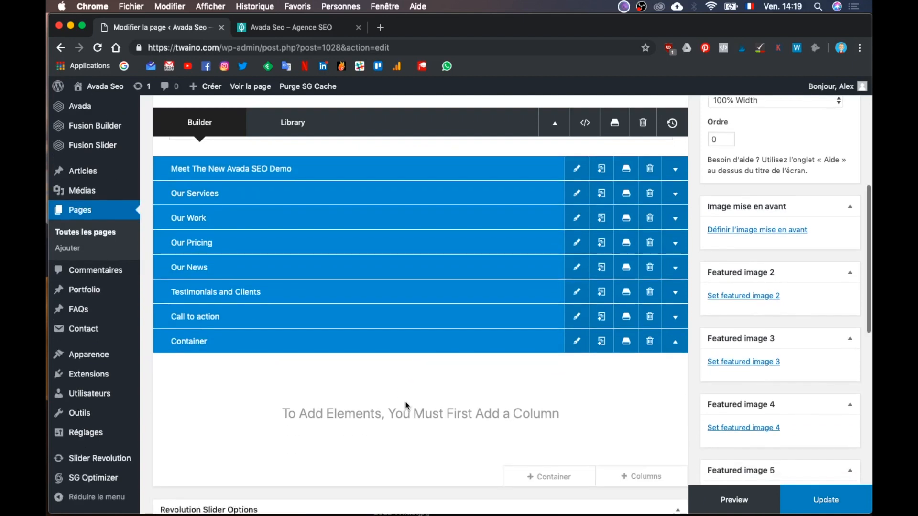
{"action": "left_click", "coordinate": [677, 345]}
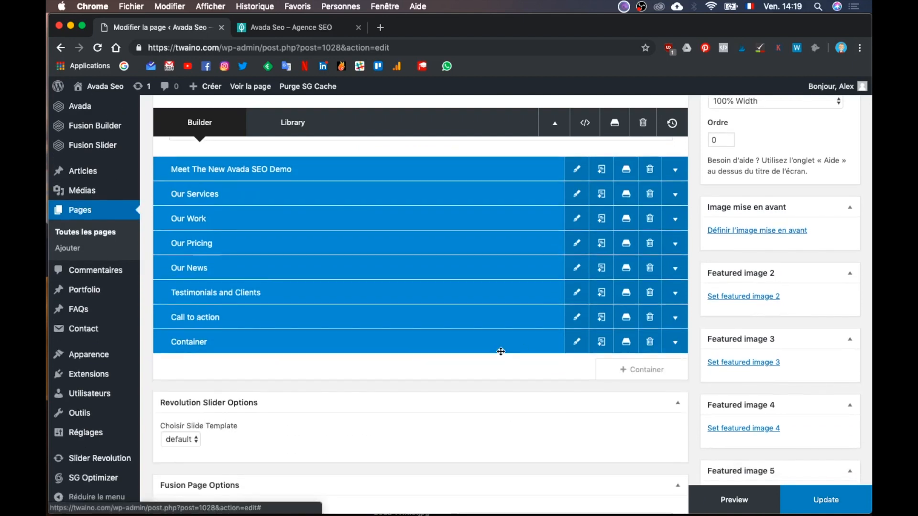
{"action": "scroll", "coordinate": [500, 352], "scroll_direction": "up", "scroll_amount": 3}
{"action": "scroll", "coordinate": [465, 409], "scroll_direction": "up", "scroll_amount": 2}
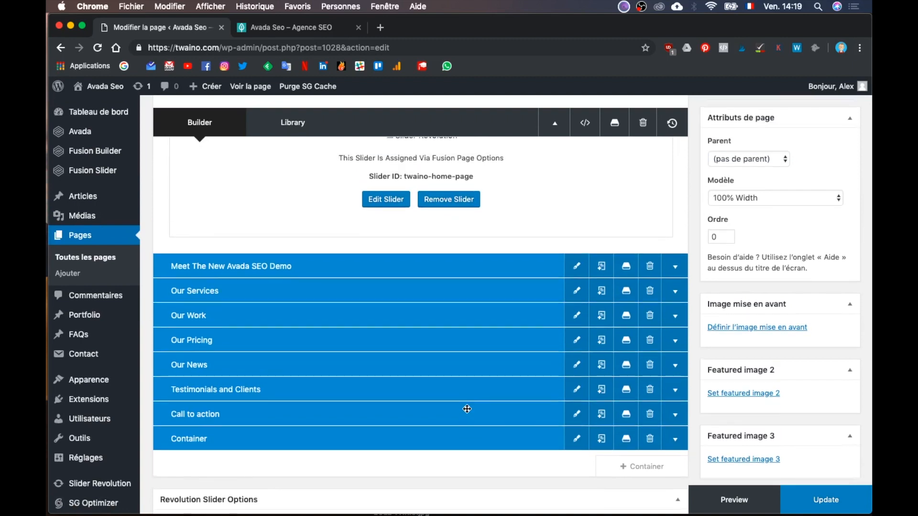
{"action": "left_click_drag", "start_coordinate": [445, 301], "coordinate": [458, 253]}
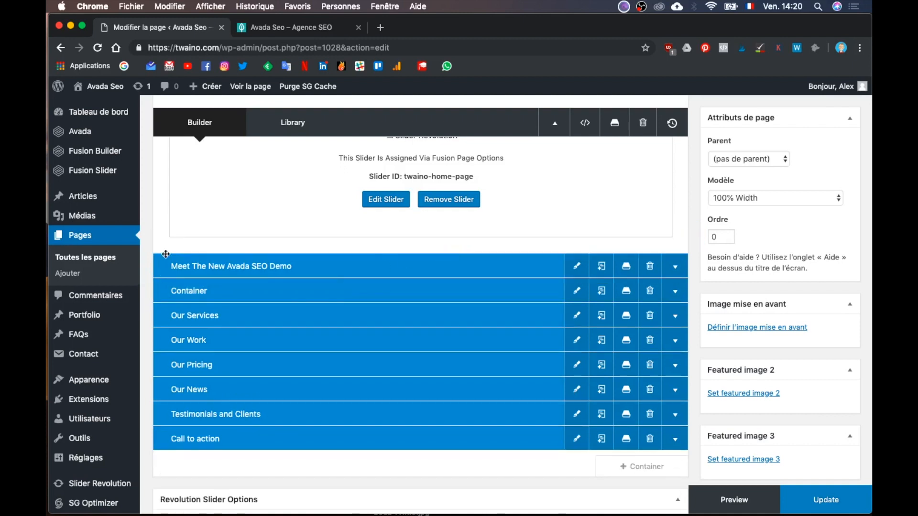
{"action": "left_click_drag", "start_coordinate": [194, 244], "coordinate": [205, 262]}
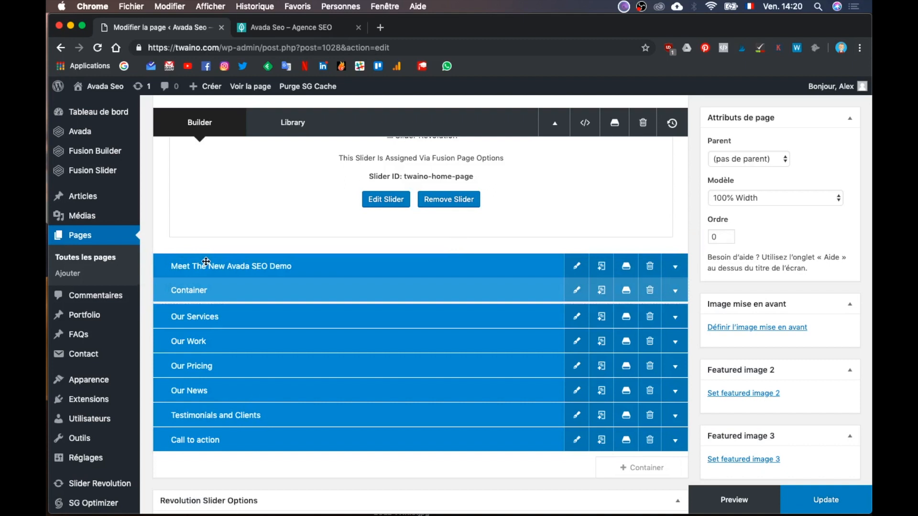
{"action": "scroll", "coordinate": [205, 262], "scroll_direction": "up", "scroll_amount": 2}
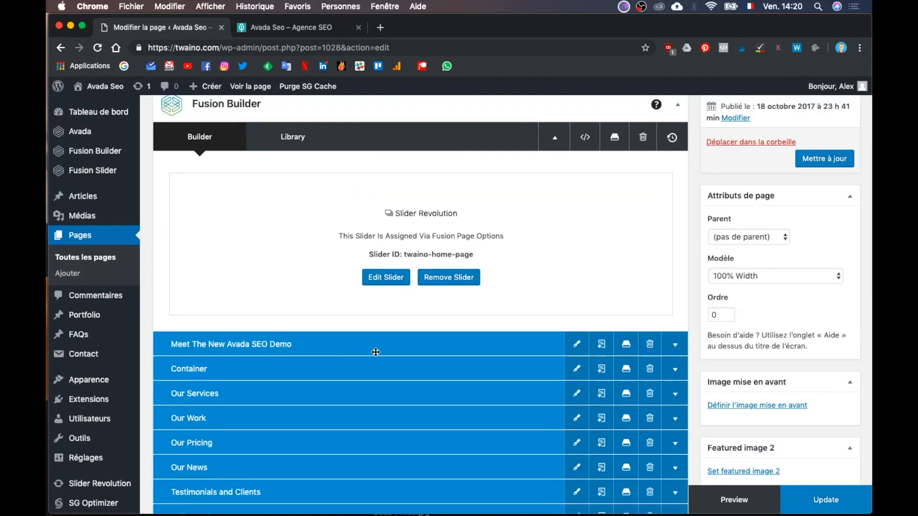
{"action": "left_click_drag", "start_coordinate": [377, 347], "coordinate": [262, 364]}
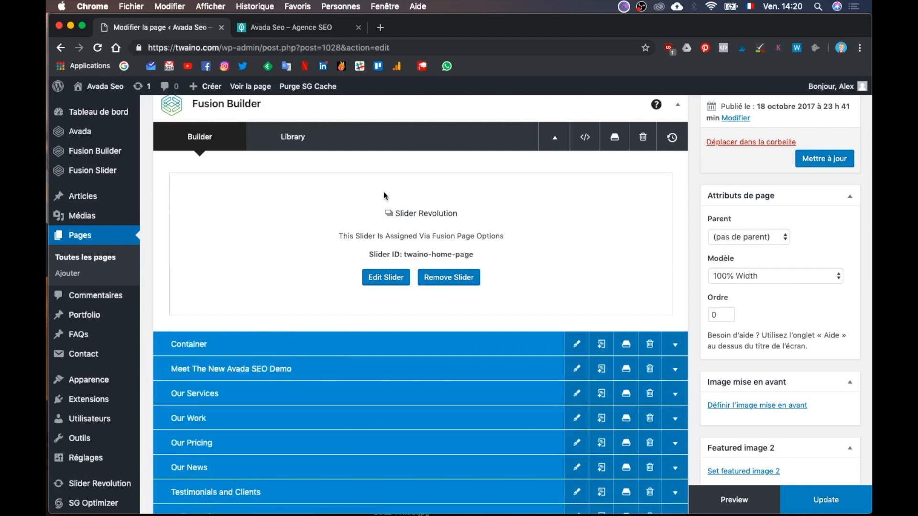
- Rename the new first container as Separation
{"action": "scroll", "coordinate": [335, 296], "scroll_direction": "down", "scroll_amount": 2}
{"action": "left_click", "coordinate": [270, 296]}
{"action": "double_click", "coordinate": [218, 297]}
{"action": "type", "text": "Separation"}
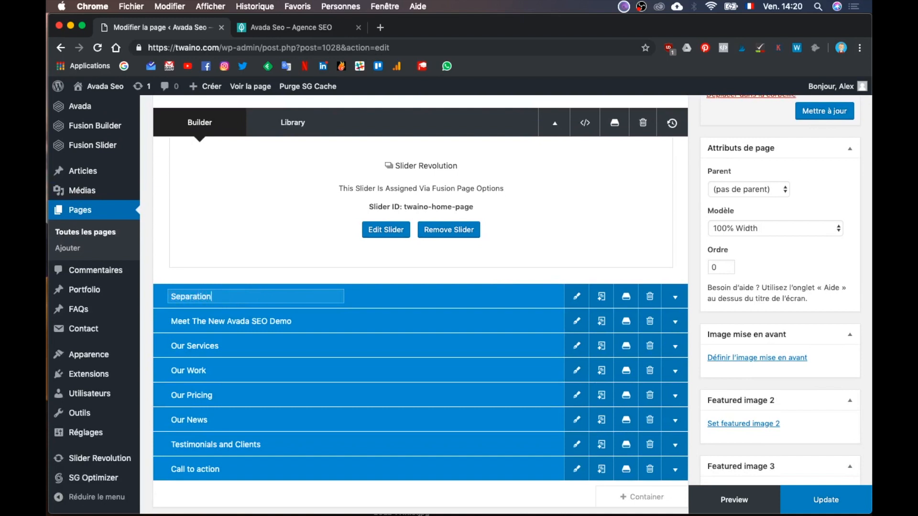
- Expand the Separation container to show its empty content area
{"action": "left_click", "coordinate": [675, 296]}
{"action": "scroll", "coordinate": [669, 286], "scroll_direction": "down", "scroll_amount": 1}
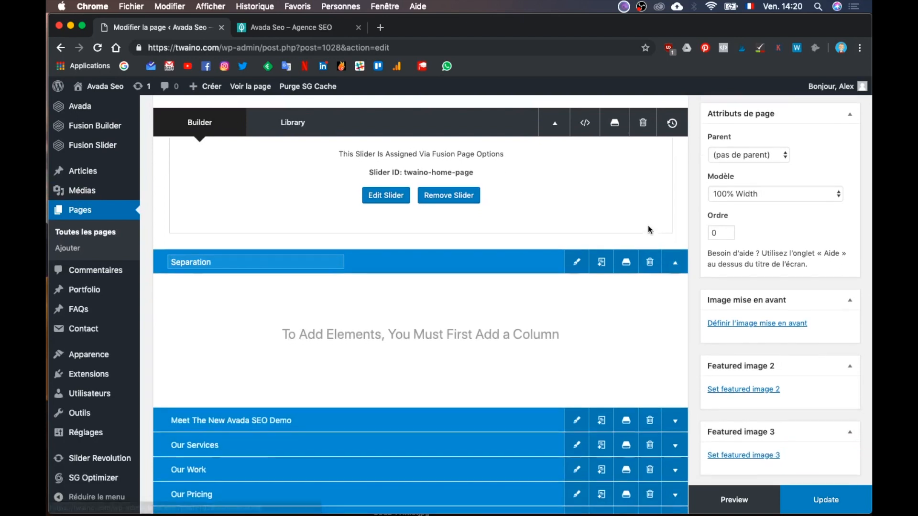
{"action": "scroll", "coordinate": [526, 286], "scroll_direction": "down", "scroll_amount": 1}
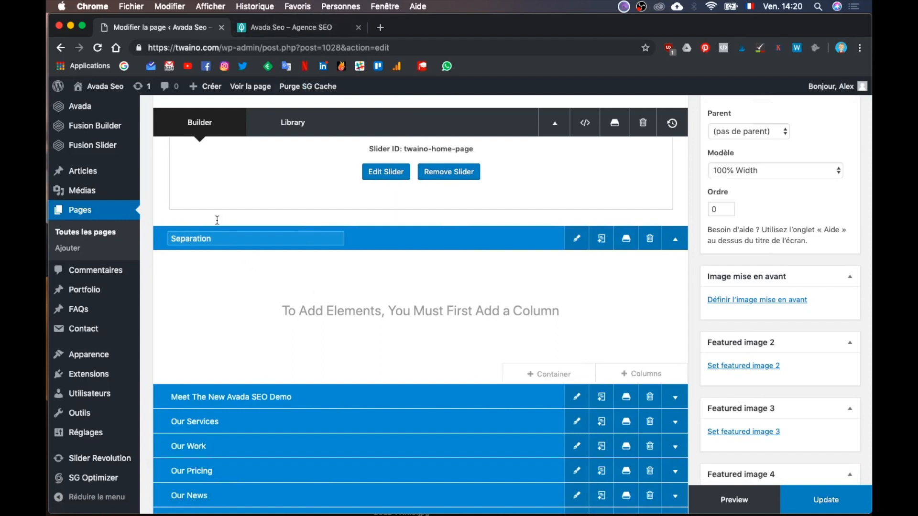
{"action": "scroll", "coordinate": [546, 390], "scroll_direction": "down", "scroll_amount": 4}
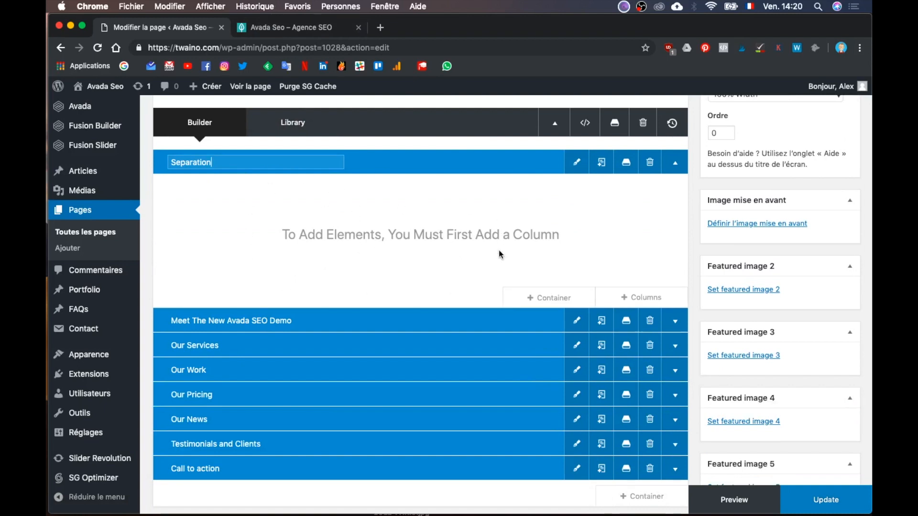
{"action": "scroll", "coordinate": [570, 187], "scroll_direction": "up", "scroll_amount": 3}
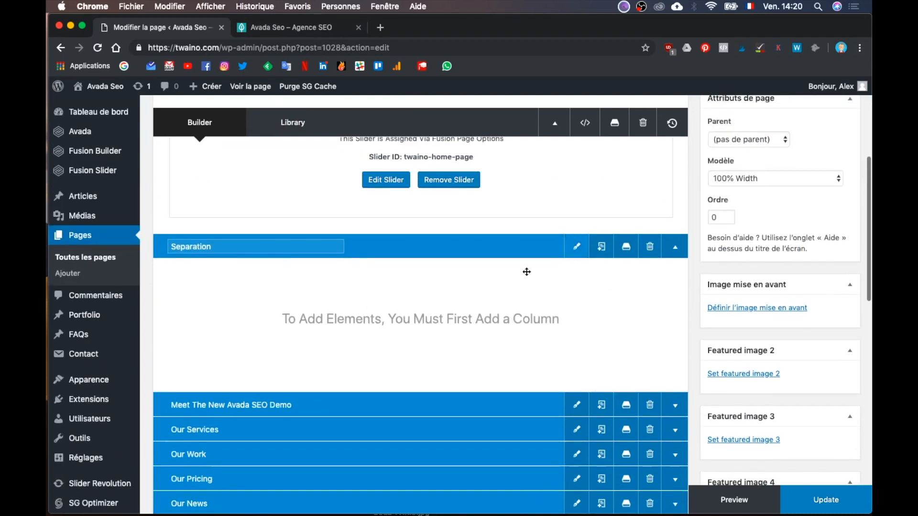
- Switch to Illustrator to check the boundary between the mockup's hero banner and the Twaino : Agence SEO section, and return to Chrome
{"action": "key", "text": "ctrl+Up"}
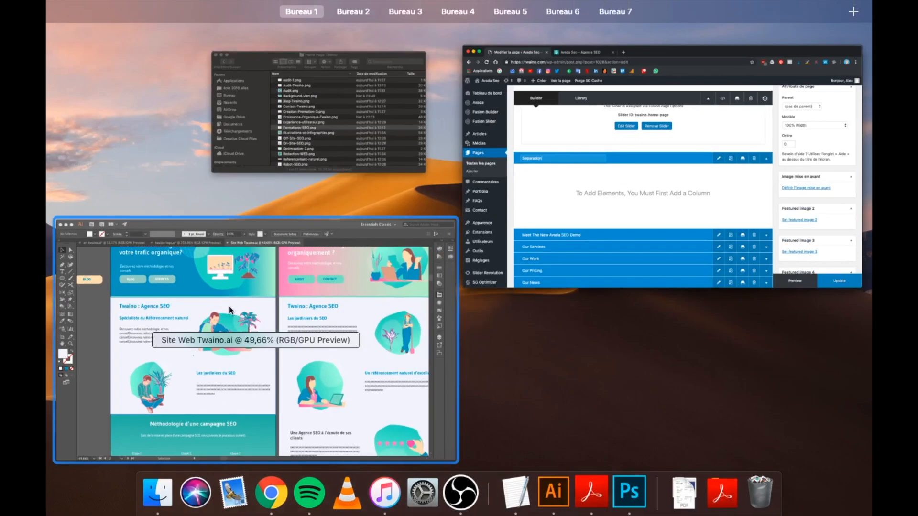
{"action": "left_click", "coordinate": [229, 306]}
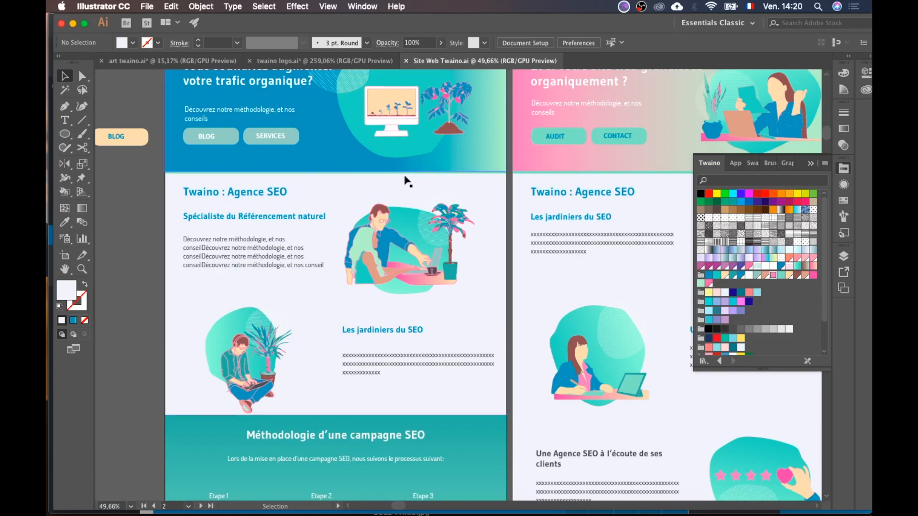
{"action": "key", "text": "ctrl+Up"}
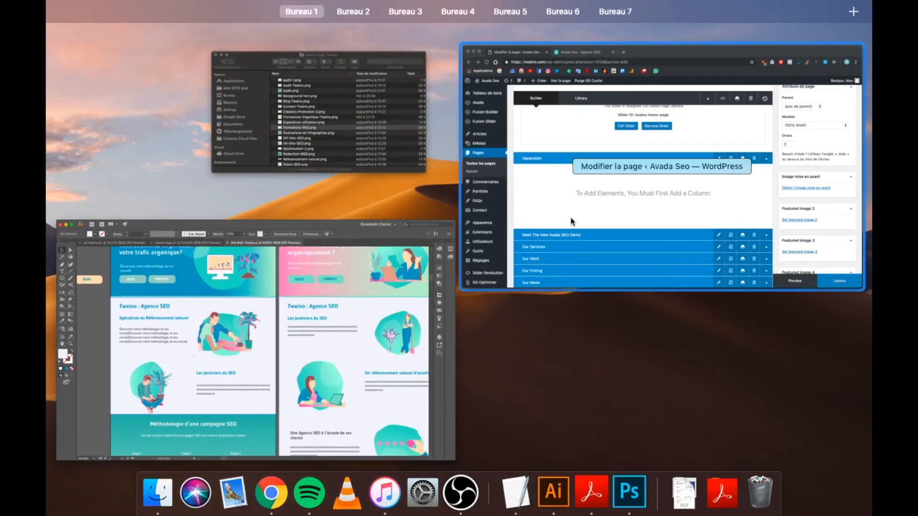
{"action": "left_click", "coordinate": [571, 221]}
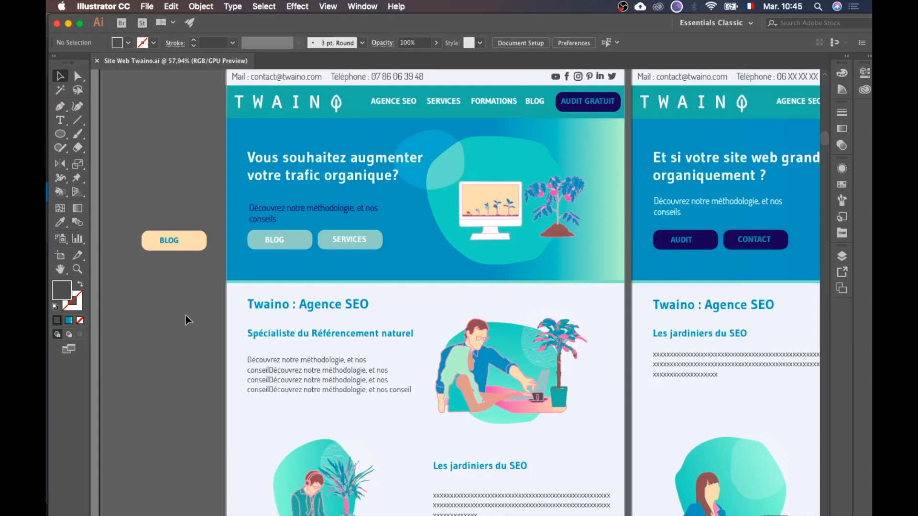
- Examine the headings, text and illustration of the Twaino : Agence SEO section up close in the Illustrator mockup
{"action": "scroll", "coordinate": [188, 319], "scroll_direction": "down", "scroll_amount": 4}
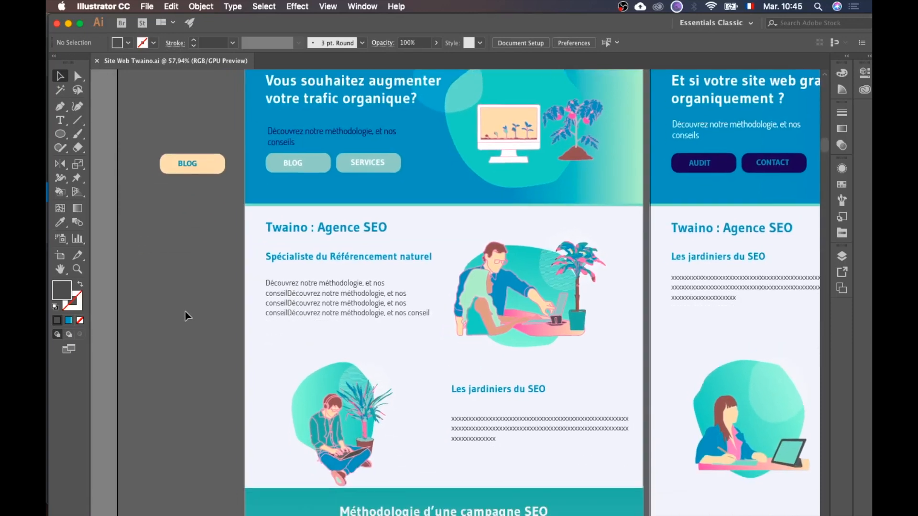
{"action": "scroll", "coordinate": [188, 316], "scroll_direction": "right", "scroll_amount": 2}
{"action": "scroll", "coordinate": [188, 316], "scroll_direction": "right", "scroll_amount": 3}
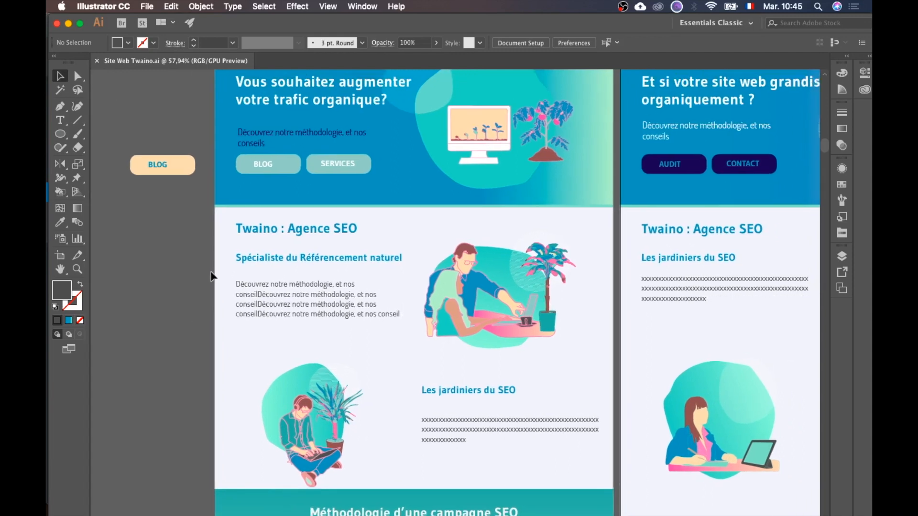
{"action": "scroll", "coordinate": [342, 289], "scroll_direction": "up", "scroll_amount": 3}
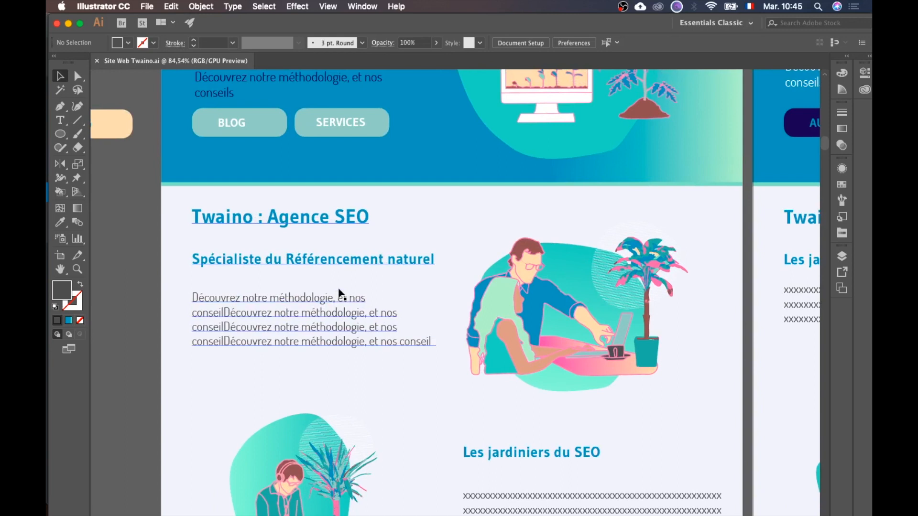
- Examine the hero banner and the dividing line above the Twaino : Agence SEO section in the Illustrator mockup
{"action": "scroll", "coordinate": [341, 292], "scroll_direction": "up", "scroll_amount": 5}
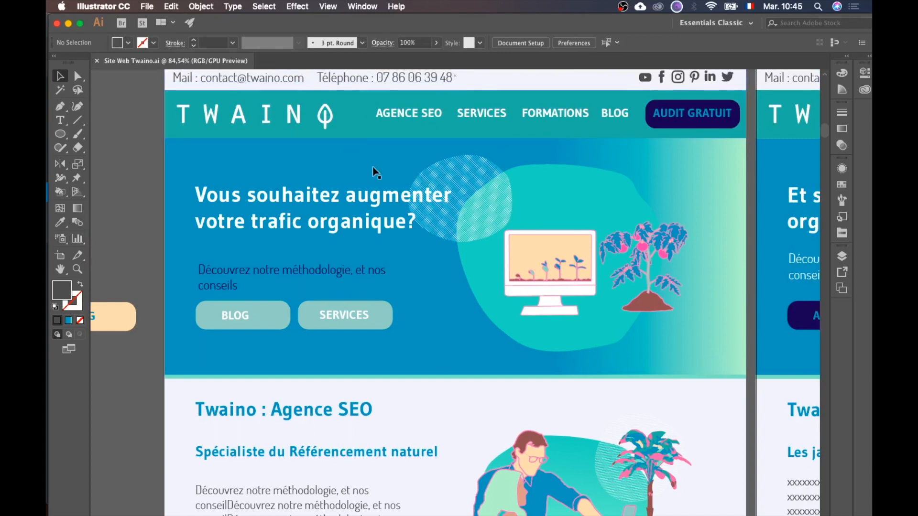
{"action": "scroll", "coordinate": [373, 172], "scroll_direction": "down", "scroll_amount": 1}
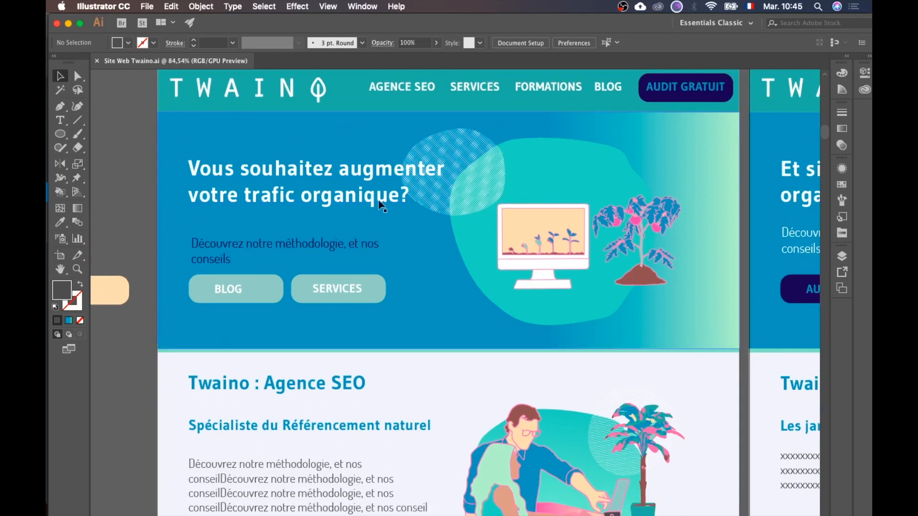
{"action": "scroll", "coordinate": [379, 199], "scroll_direction": "down", "scroll_amount": 6}
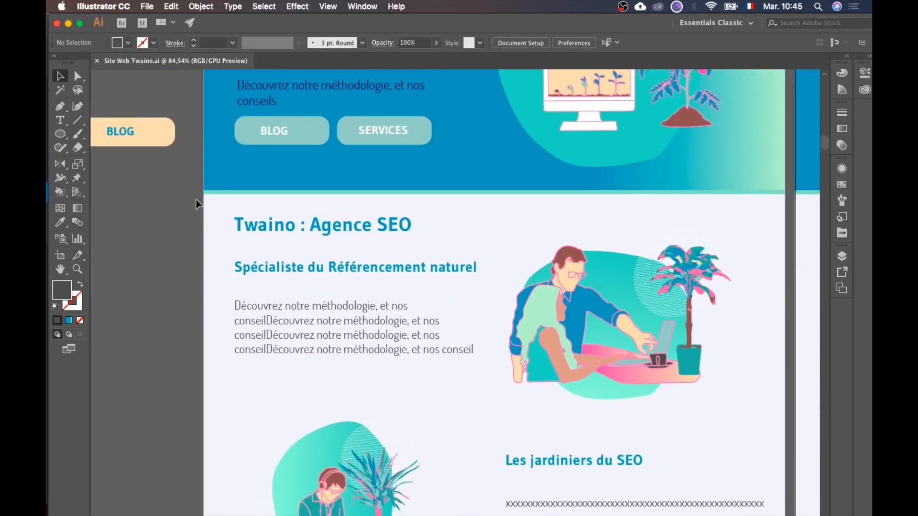
{"action": "scroll", "coordinate": [193, 347], "scroll_direction": "down", "scroll_amount": 2}
{"action": "scroll", "coordinate": [193, 347], "scroll_direction": "down", "scroll_amount": 3}
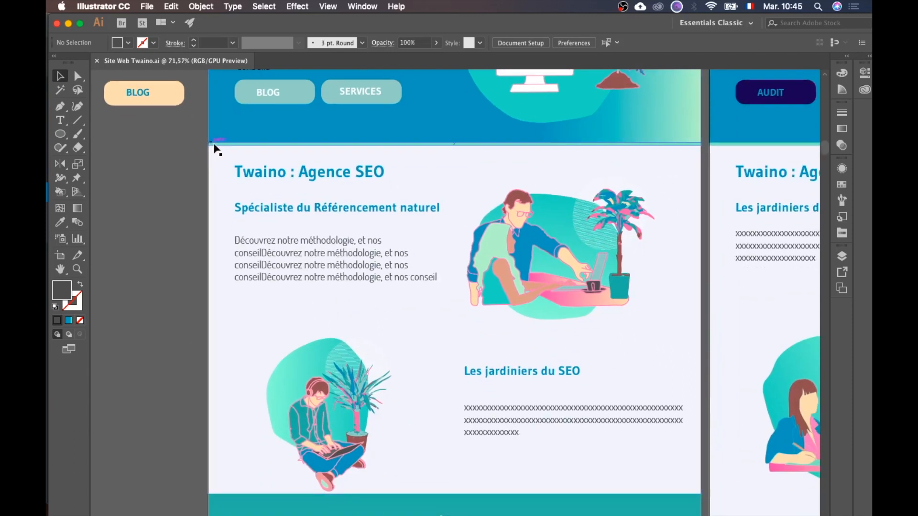
- Review the homepage mockup's remaining sections, from the SEO methodology and services through blog, audit and contact to the footer
{"action": "scroll", "coordinate": [220, 150], "scroll_direction": "down", "scroll_amount": 3}
{"action": "scroll", "coordinate": [219, 146], "scroll_direction": "down", "scroll_amount": 15}
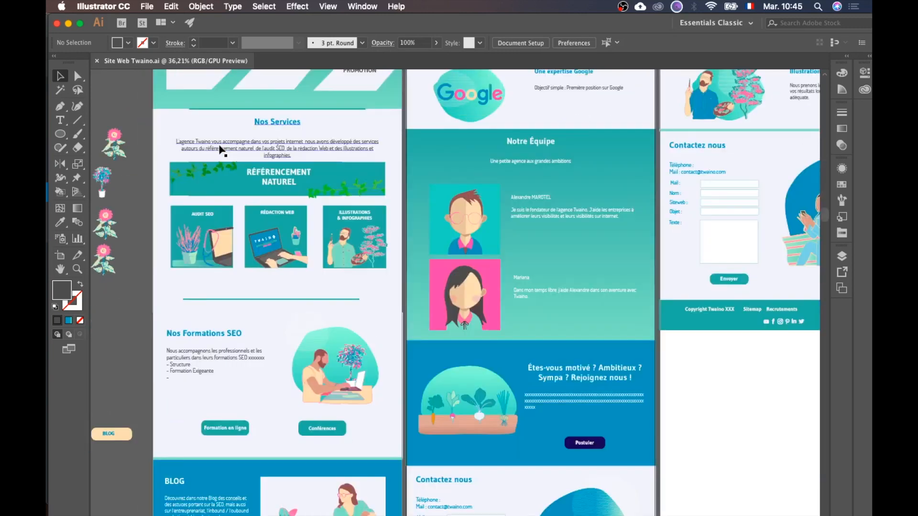
{"action": "scroll", "coordinate": [219, 141], "scroll_direction": "down", "scroll_amount": 10}
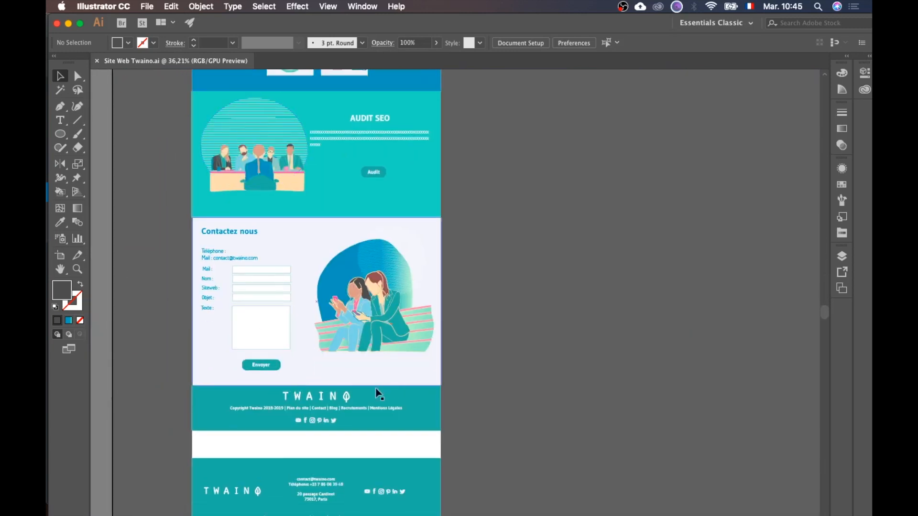
{"action": "scroll", "coordinate": [351, 420], "scroll_direction": "up", "scroll_amount": 5}
{"action": "scroll", "coordinate": [352, 402], "scroll_direction": "down", "scroll_amount": 6}
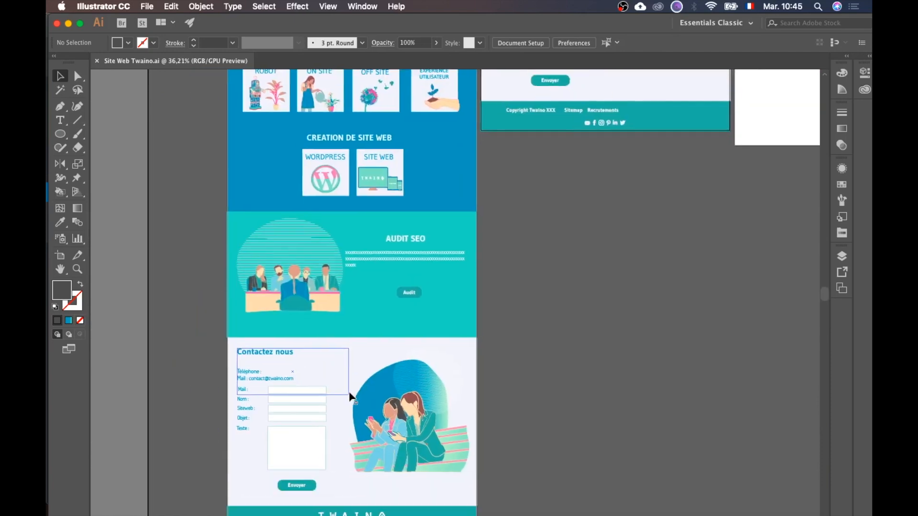
{"action": "scroll", "coordinate": [368, 354], "scroll_direction": "up", "scroll_amount": 10}
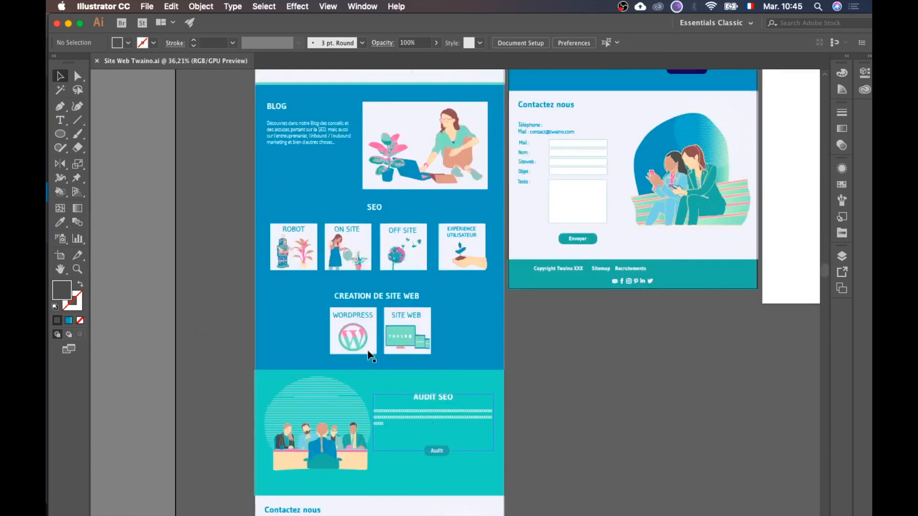
{"action": "scroll", "coordinate": [369, 356], "scroll_direction": "up", "scroll_amount": 5}
{"action": "scroll", "coordinate": [369, 356], "scroll_direction": "up", "scroll_amount": 4}
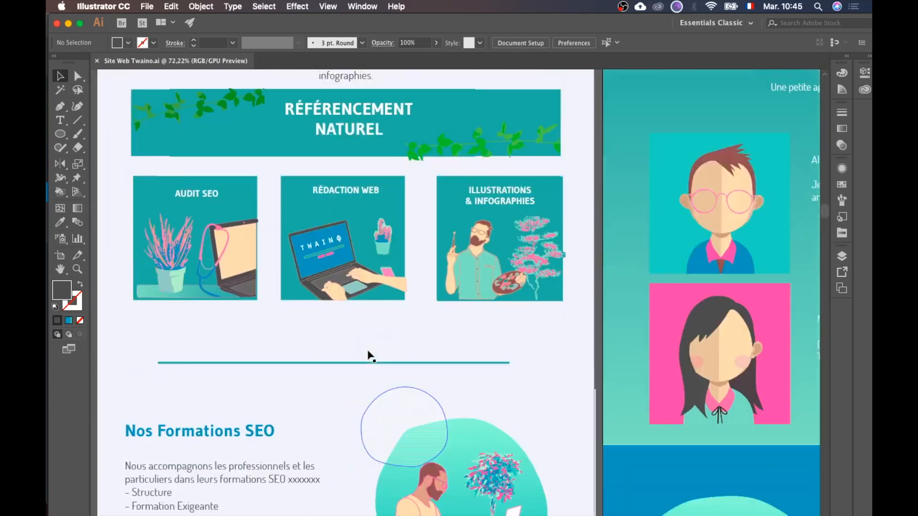
{"action": "scroll", "coordinate": [369, 356], "scroll_direction": "down", "scroll_amount": 4}
{"action": "scroll", "coordinate": [369, 356], "scroll_direction": "up", "scroll_amount": 8}
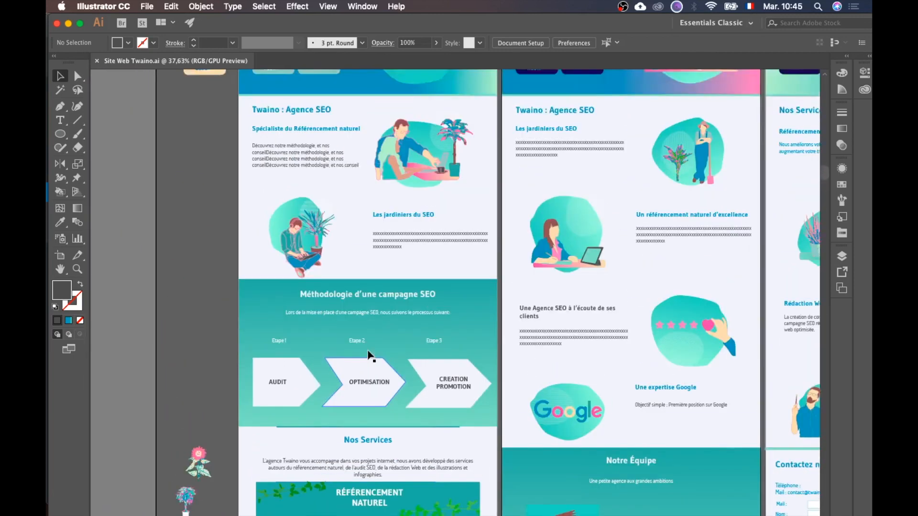
- Examine how the Twaino : Agence SEO and Les jardiniers du SEO blocks are laid out below the mockup's hero banner
{"action": "scroll", "coordinate": [368, 353], "scroll_direction": "up", "scroll_amount": 2}
{"action": "scroll", "coordinate": [369, 355], "scroll_direction": "left", "scroll_amount": 3}
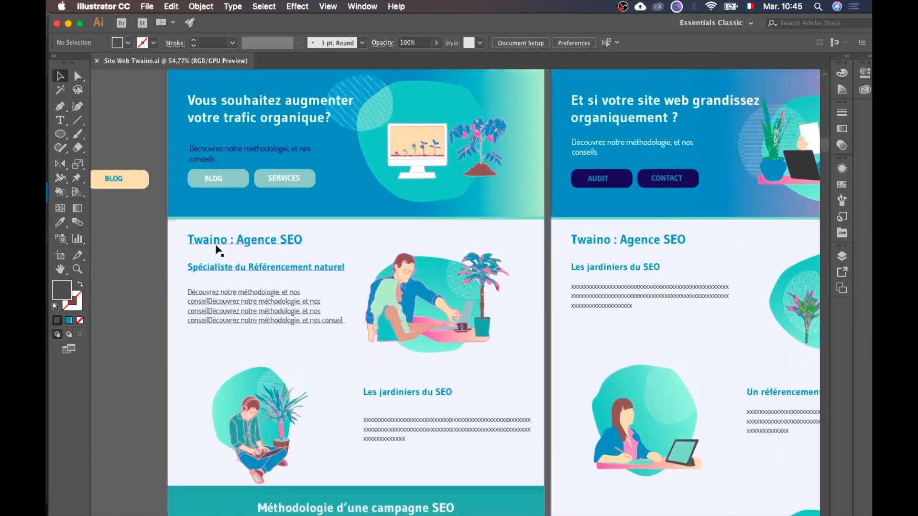
{"action": "scroll", "coordinate": [199, 232], "scroll_direction": "up", "scroll_amount": 5}
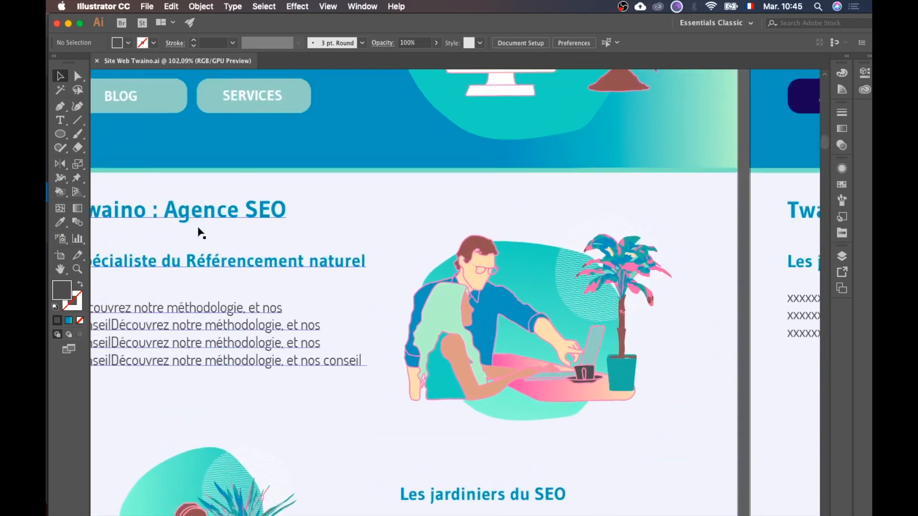
{"action": "scroll", "coordinate": [344, 322], "scroll_direction": "down", "scroll_amount": 3}
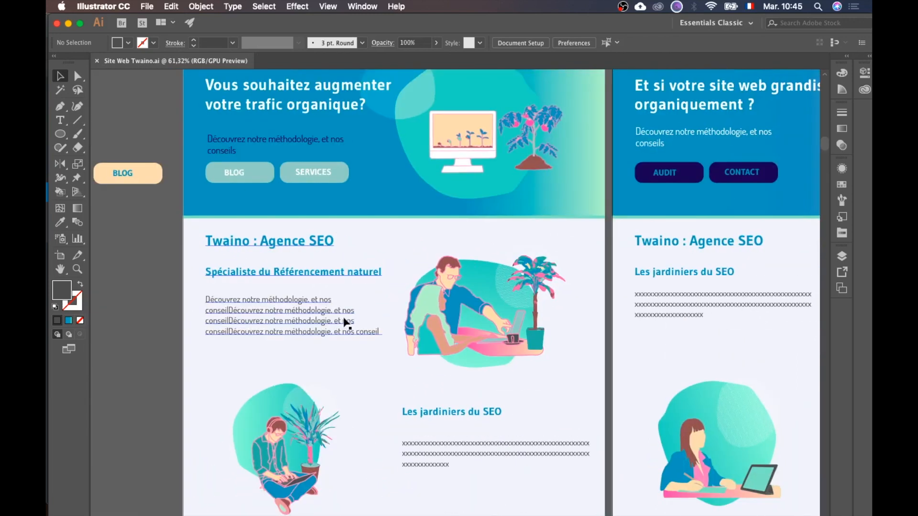
{"action": "scroll", "coordinate": [346, 324], "scroll_direction": "down", "scroll_amount": 2}
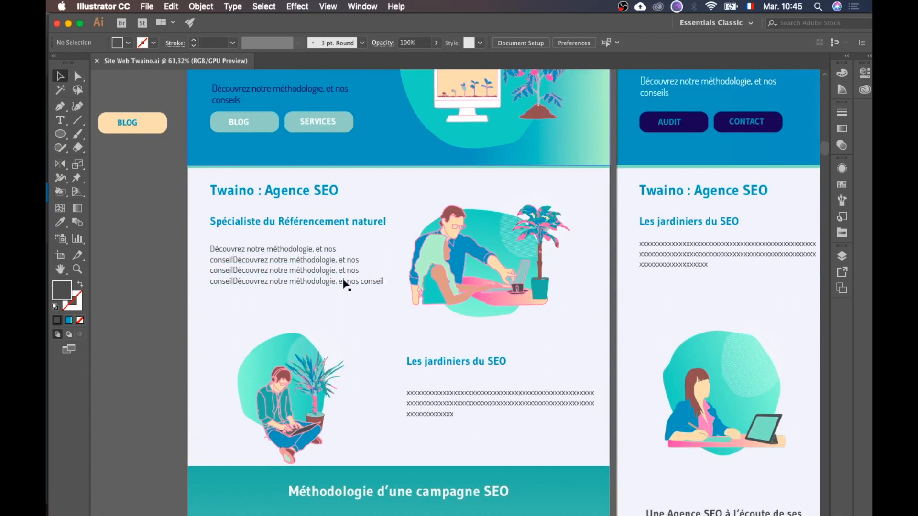
- Switch to Chrome and collapse the expanded Separation, Agence and Agence Mobile containers in Fusion Builder
{"action": "key", "text": "ctrl+Up"}
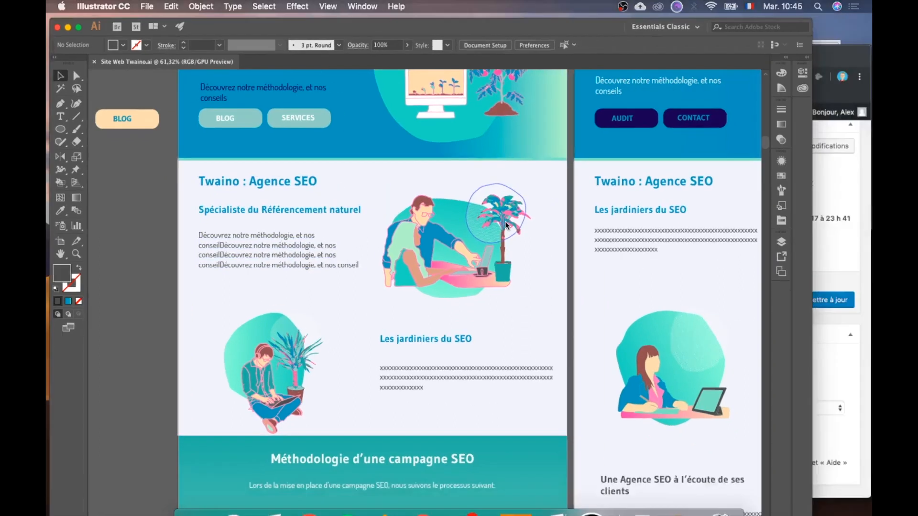
{"action": "left_click", "coordinate": [486, 259]}
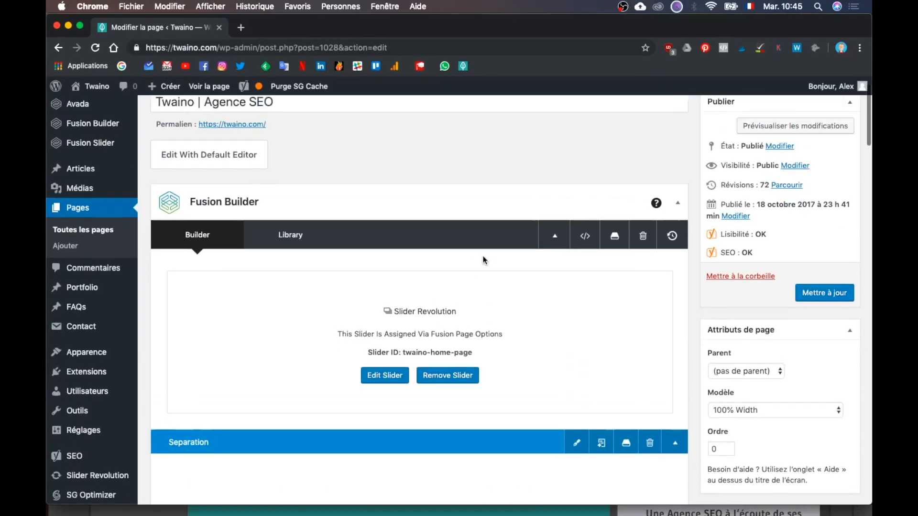
{"action": "scroll", "coordinate": [483, 257], "scroll_direction": "up", "scroll_amount": 1}
{"action": "scroll", "coordinate": [482, 257], "scroll_direction": "down", "scroll_amount": 1}
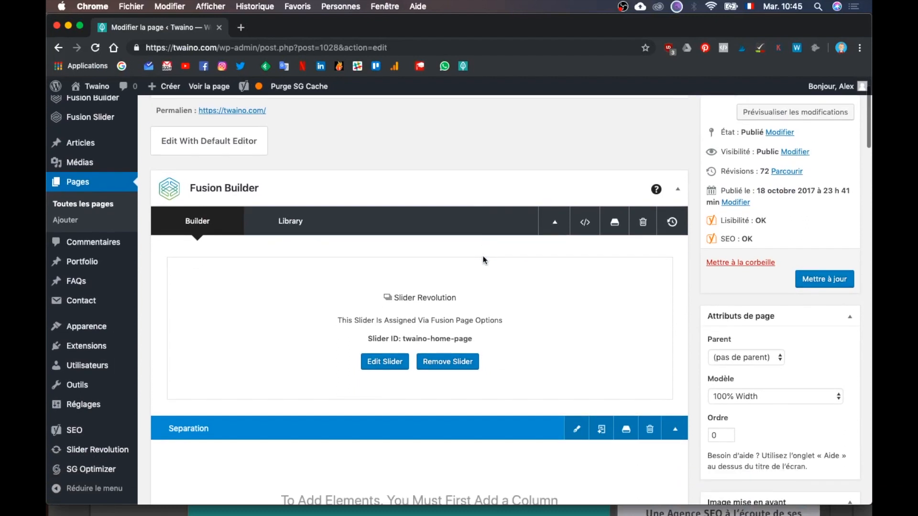
{"action": "scroll", "coordinate": [483, 261], "scroll_direction": "down", "scroll_amount": 5}
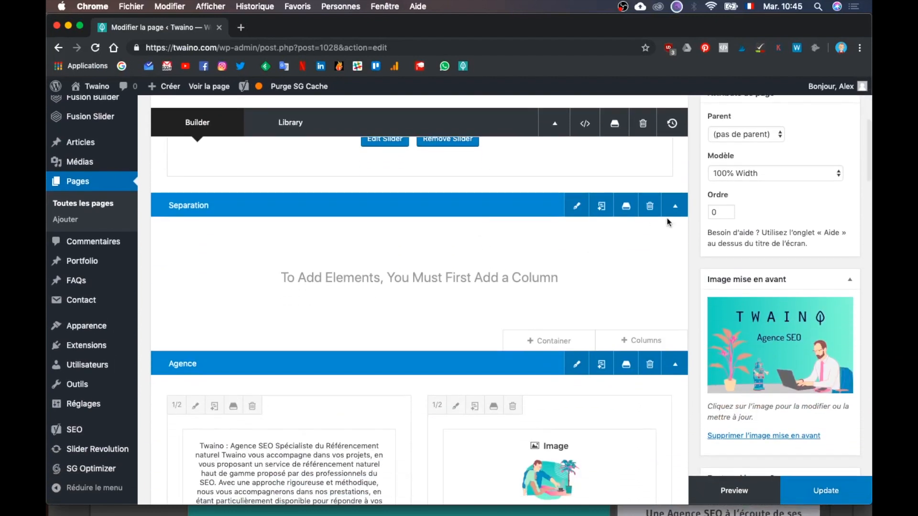
{"action": "left_click", "coordinate": [675, 207]}
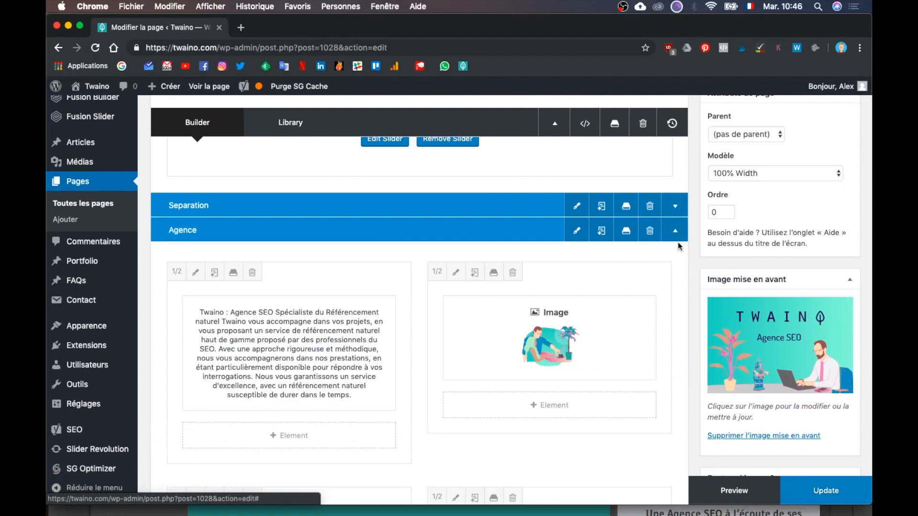
{"action": "left_click", "coordinate": [680, 238]}
{"action": "left_click", "coordinate": [680, 254]}
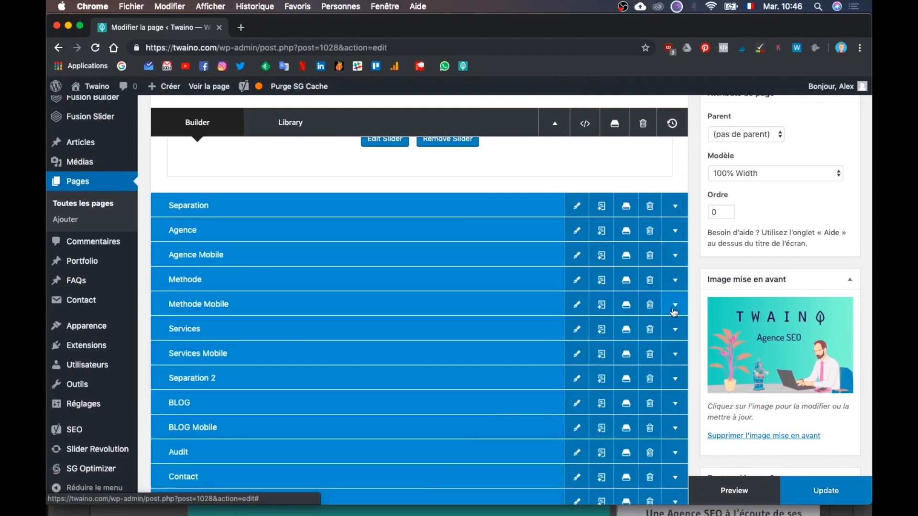
- Add a container with a single 1/1 column below the Contact Mobile container
{"action": "scroll", "coordinate": [644, 321], "scroll_direction": "down", "scroll_amount": 6}
{"action": "scroll", "coordinate": [643, 320], "scroll_direction": "up", "scroll_amount": 1}
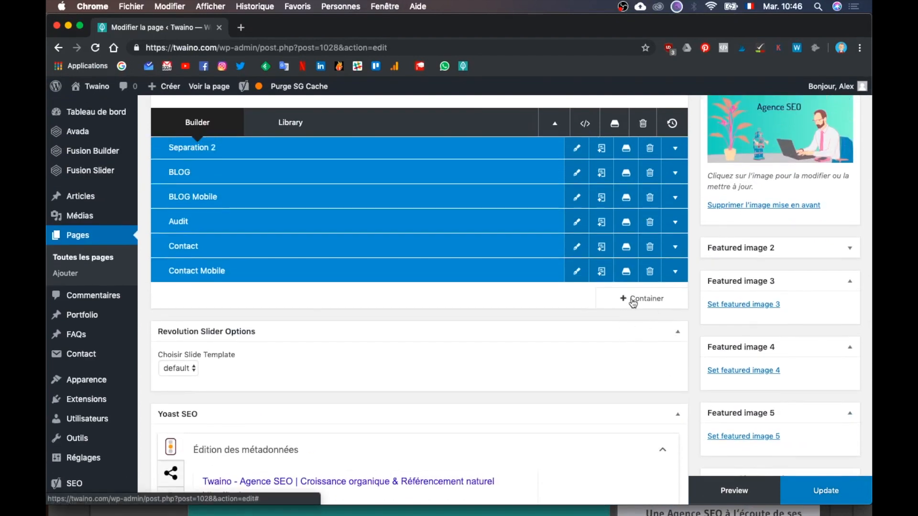
{"action": "left_click", "coordinate": [627, 299]}
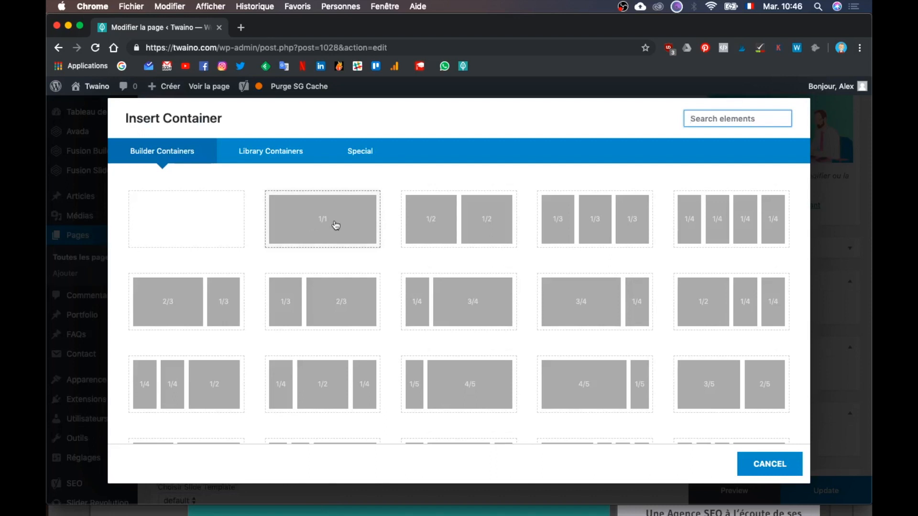
{"action": "left_click", "coordinate": [751, 464]}
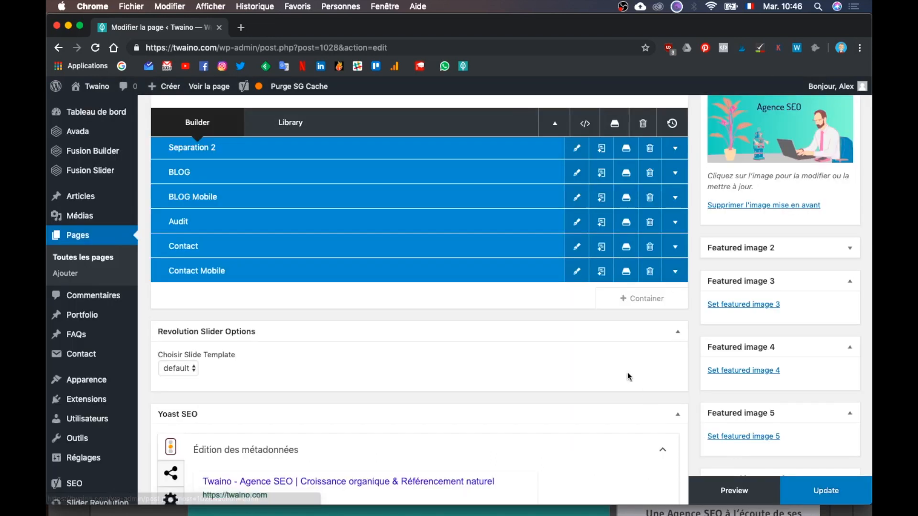
{"action": "left_click", "coordinate": [654, 302]}
{"action": "left_click", "coordinate": [756, 458]}
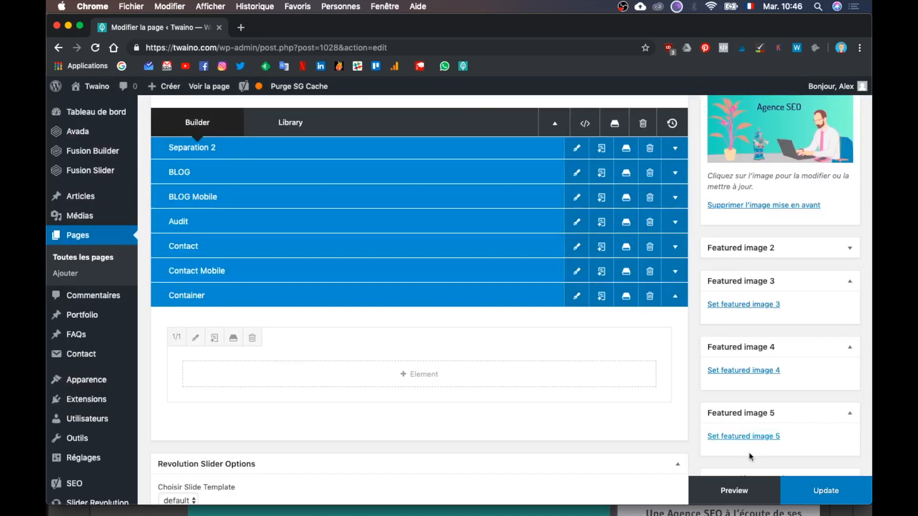
- Select the new container's name for editing, and delete that container below Contact Mobile
{"action": "scroll", "coordinate": [481, 391], "scroll_direction": "down", "scroll_amount": 1}
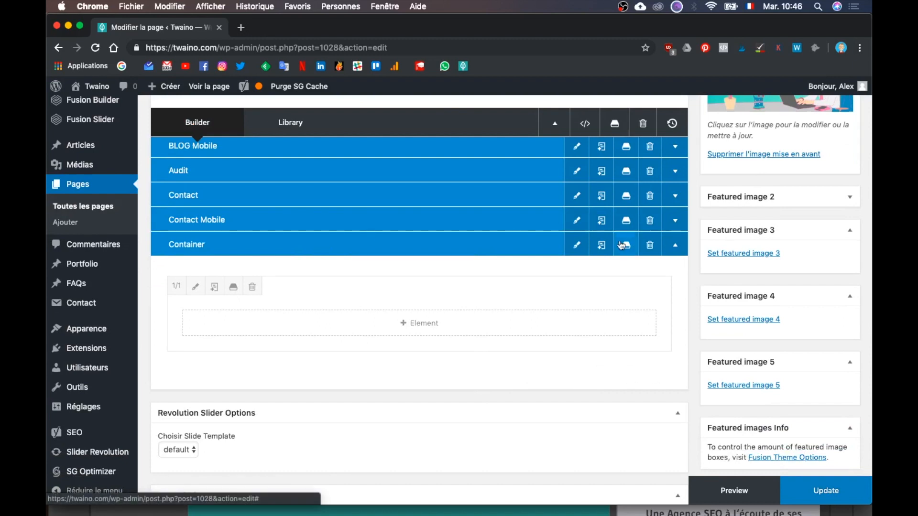
{"action": "double_click", "coordinate": [205, 242]}
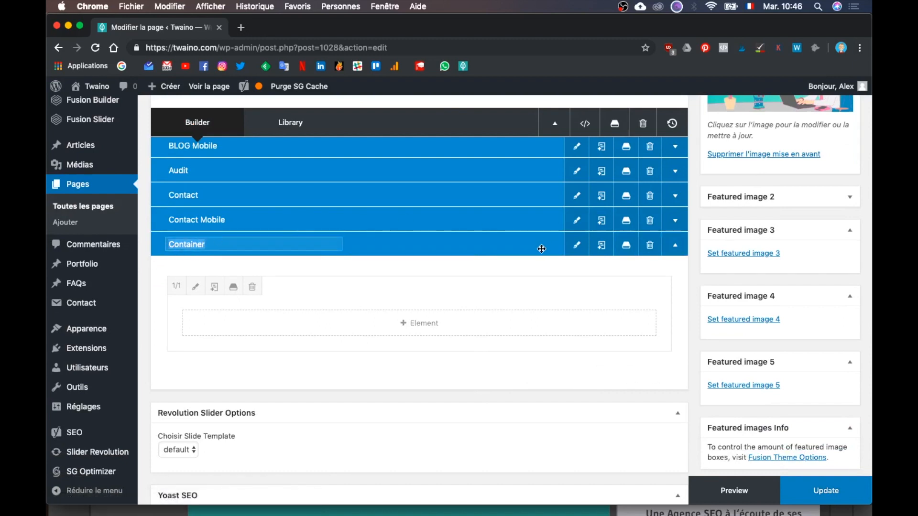
{"action": "left_click", "coordinate": [650, 245]}
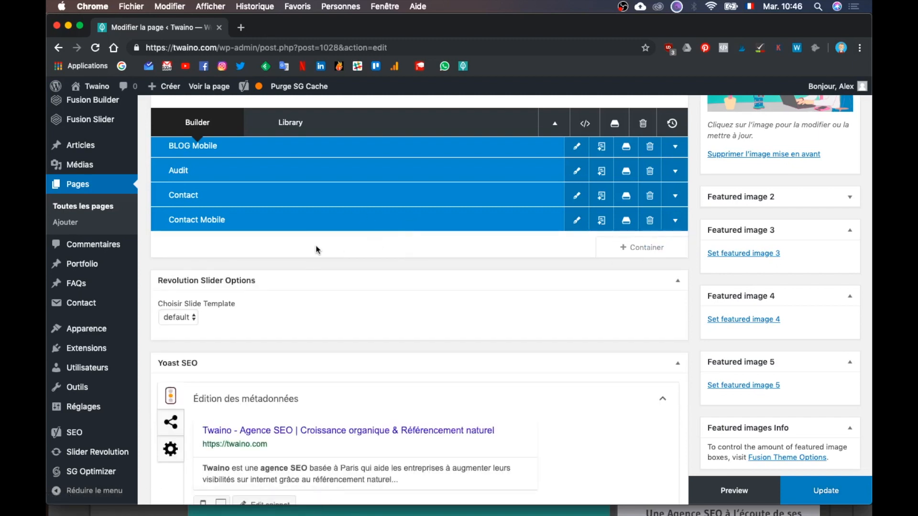
- Expand the Separation container directly below the Slider Revolution block
{"action": "scroll", "coordinate": [308, 243], "scroll_direction": "up", "scroll_amount": 10}
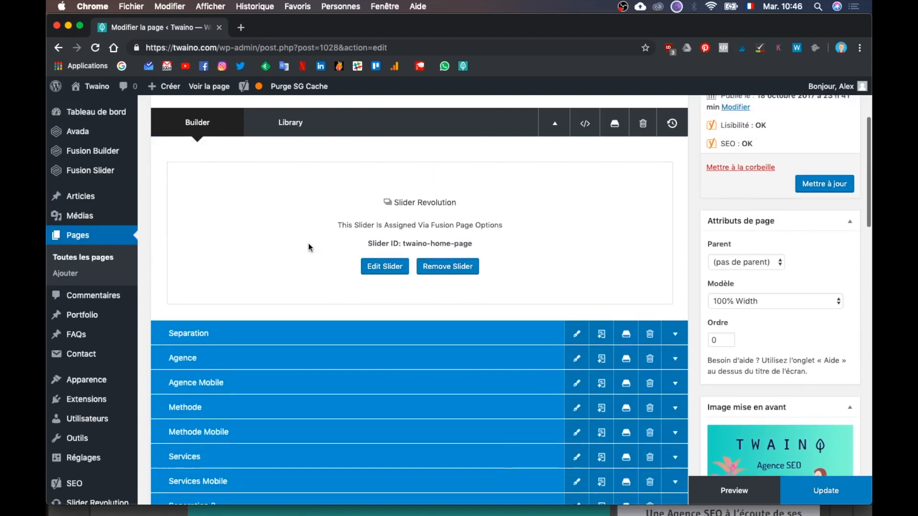
{"action": "scroll", "coordinate": [243, 287], "scroll_direction": "down", "scroll_amount": 2}
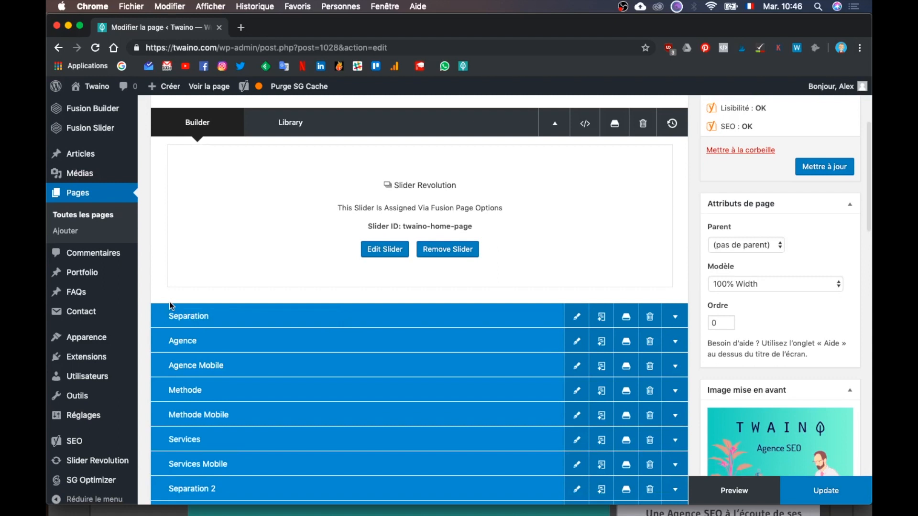
{"action": "scroll", "coordinate": [502, 238], "scroll_direction": "down", "scroll_amount": 4}
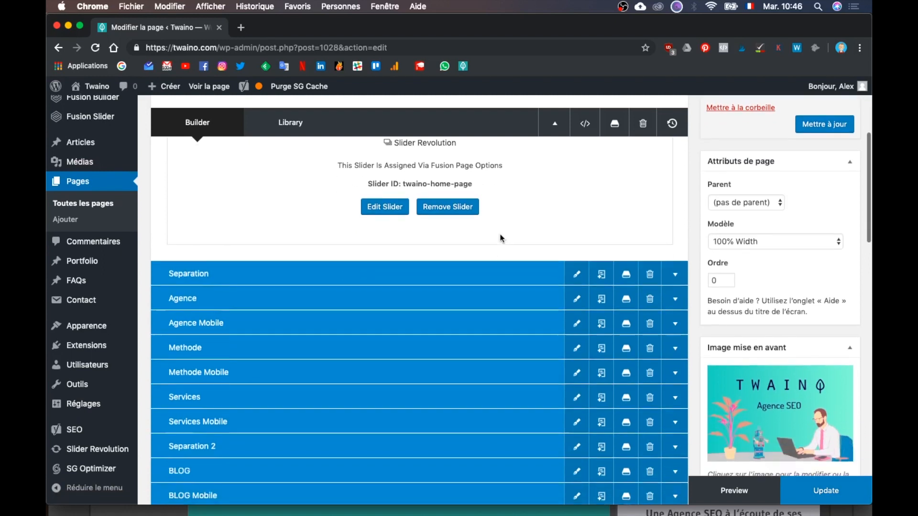
{"action": "left_click", "coordinate": [205, 251]}
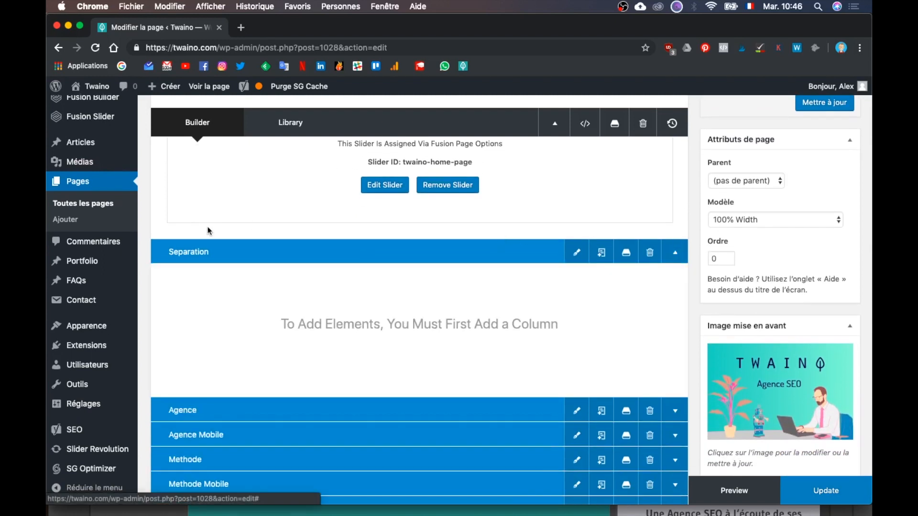
- Expand the Agence container to view its half-width text and image columns, and collapse it again
{"action": "scroll", "coordinate": [326, 282], "scroll_direction": "down", "scroll_amount": 5}
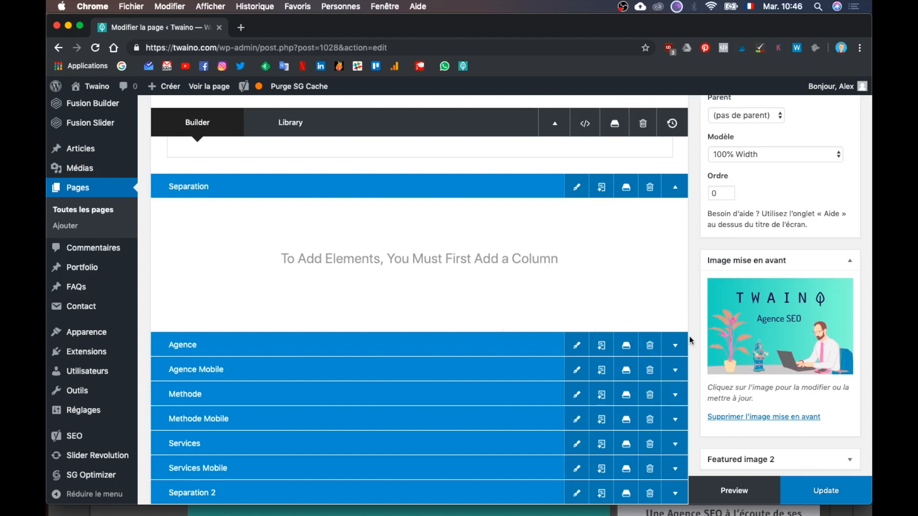
{"action": "left_click", "coordinate": [674, 354]}
{"action": "scroll", "coordinate": [623, 296], "scroll_direction": "down", "scroll_amount": 5}
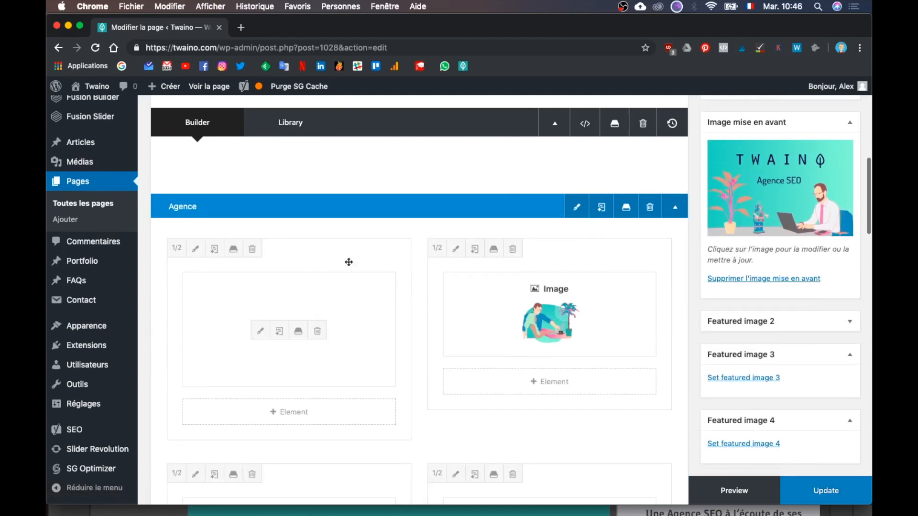
{"action": "scroll", "coordinate": [585, 327], "scroll_direction": "down", "scroll_amount": 4}
{"action": "scroll", "coordinate": [590, 322], "scroll_direction": "down", "scroll_amount": 2}
{"action": "scroll", "coordinate": [526, 306], "scroll_direction": "up", "scroll_amount": 6}
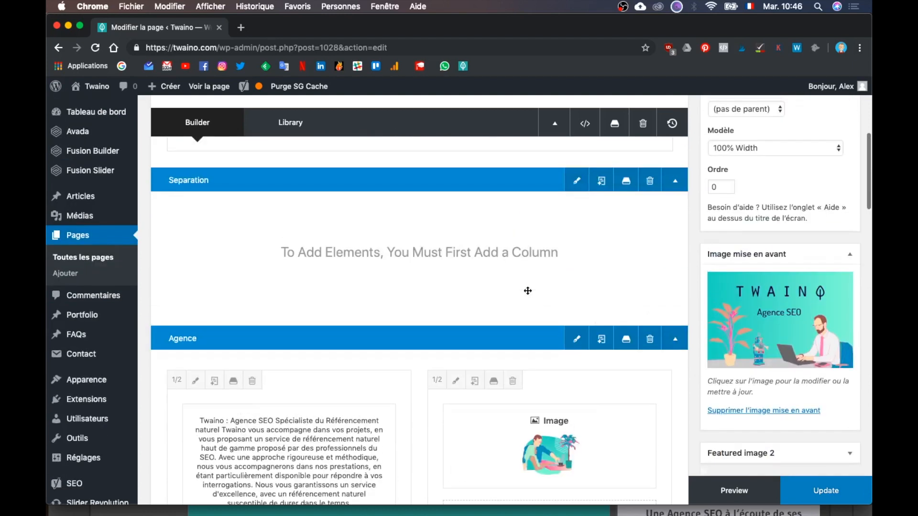
{"action": "left_click", "coordinate": [674, 339]}
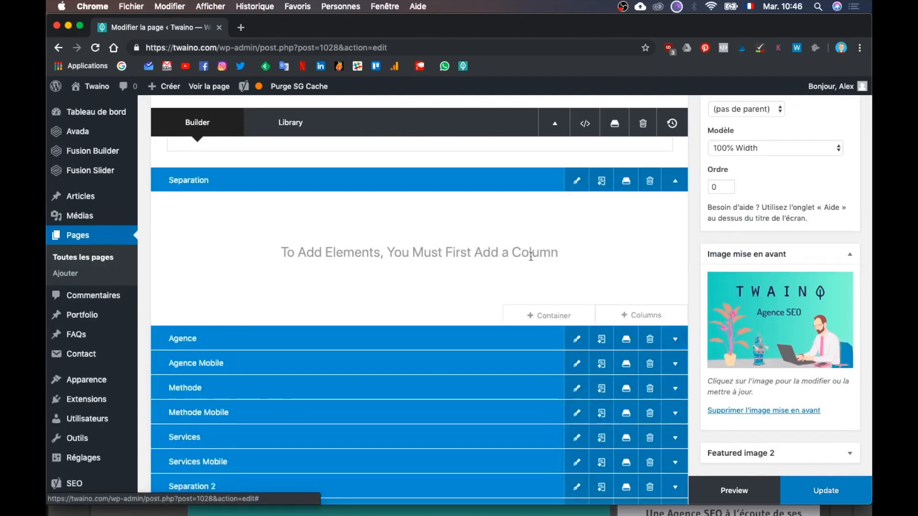
- Switch to the Illustrator mockup, sample the thin green separator strip below the hero with the Eyedropper, and check its hex code
{"action": "key", "text": "ctrl+Up"}
{"action": "left_click", "coordinate": [446, 247]}
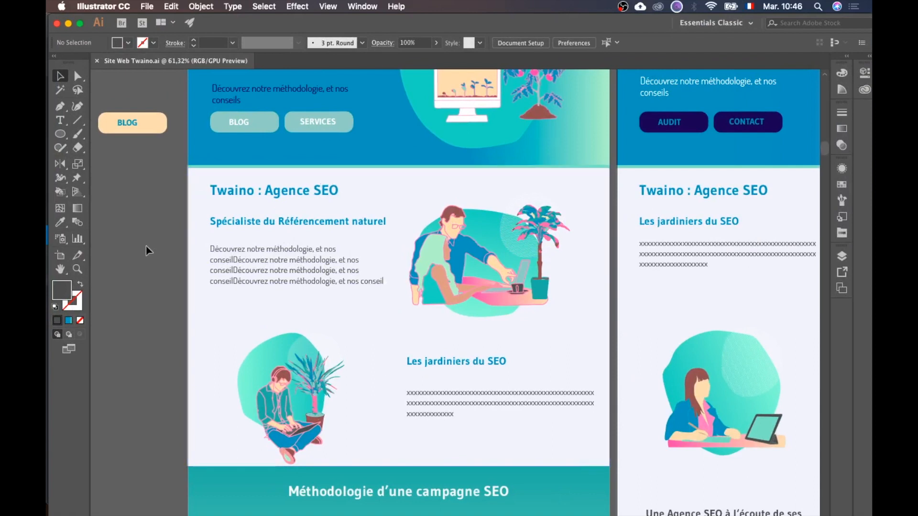
{"action": "scroll", "coordinate": [256, 198], "scroll_direction": "up", "scroll_amount": 5}
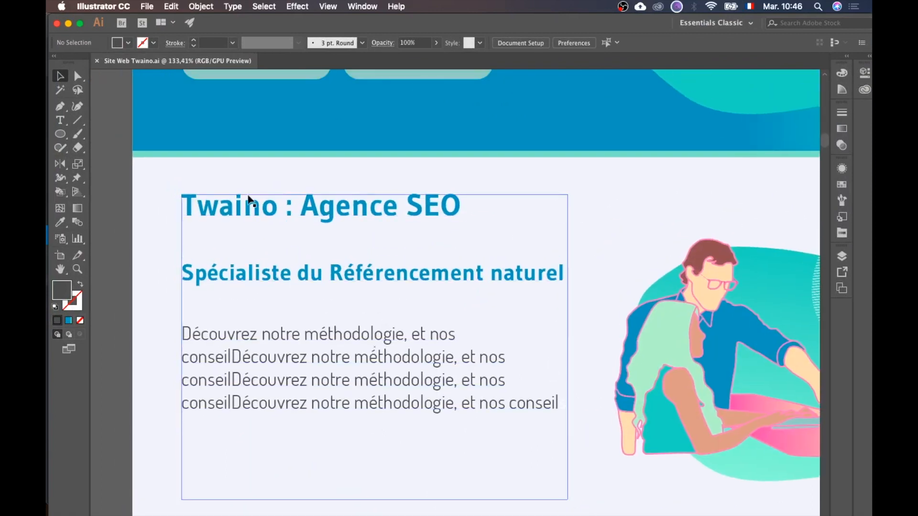
{"action": "scroll", "coordinate": [191, 184], "scroll_direction": "down", "scroll_amount": 3}
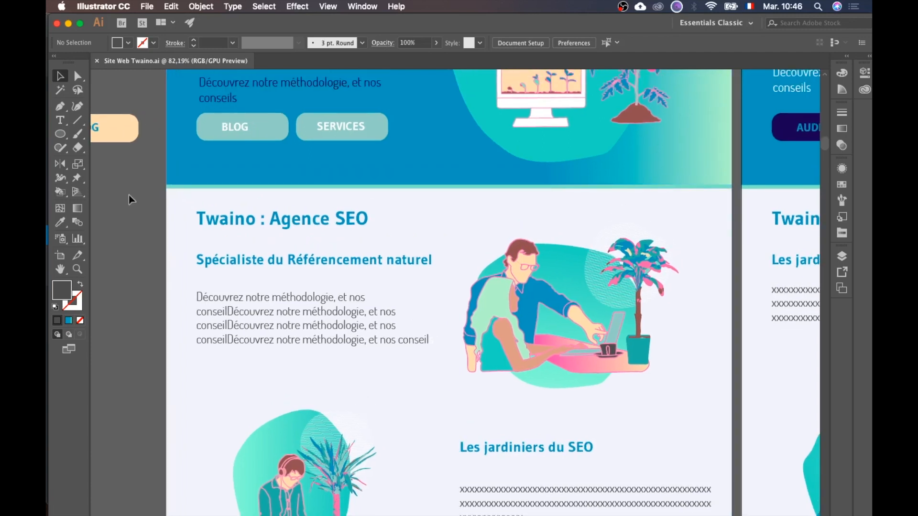
{"action": "key", "text": "i"}
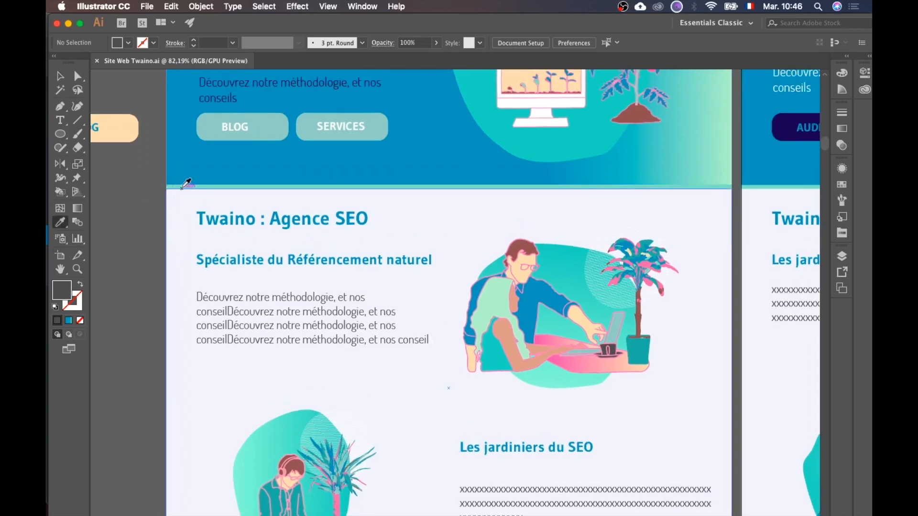
{"action": "left_click", "coordinate": [182, 188]}
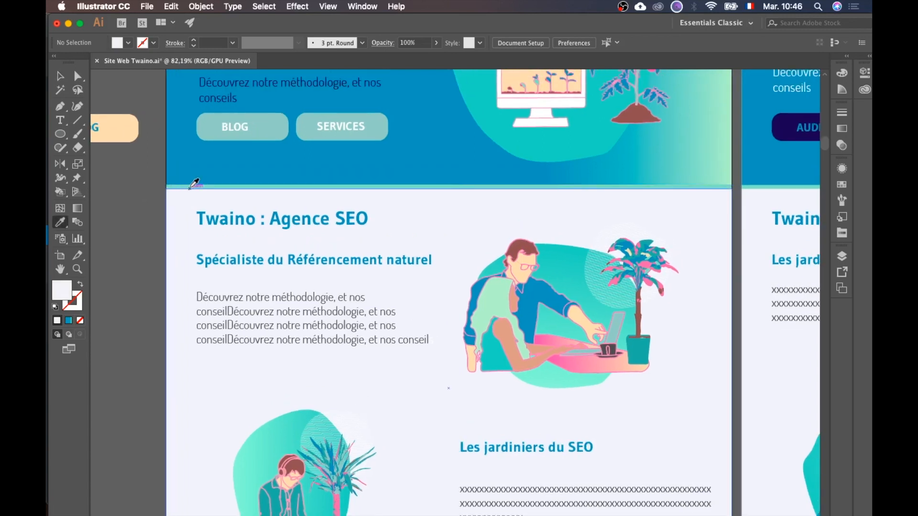
{"action": "scroll", "coordinate": [193, 184], "scroll_direction": "up", "scroll_amount": 4}
{"action": "left_click", "coordinate": [194, 183]}
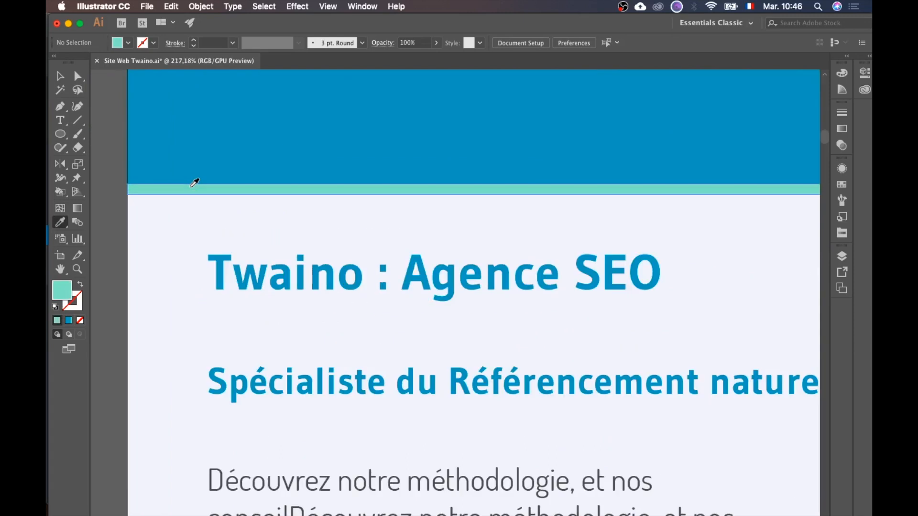
{"action": "double_click", "coordinate": [67, 286]}
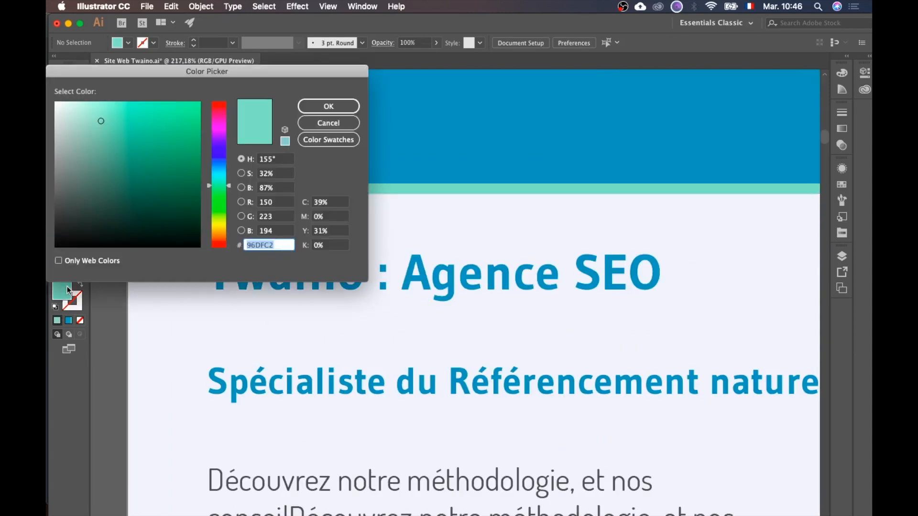
{"action": "left_click", "coordinate": [343, 123]}
{"action": "scroll", "coordinate": [455, 245], "scroll_direction": "down", "scroll_amount": 2}
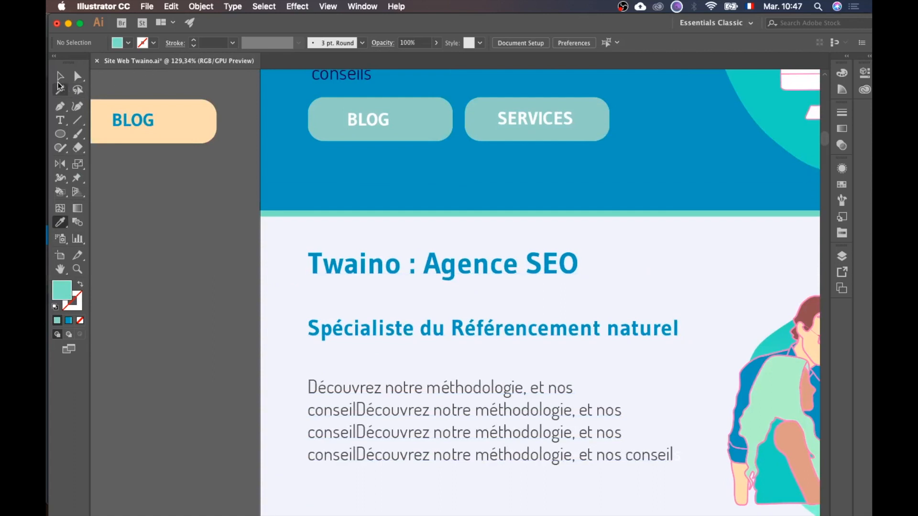
- Switch back to Chrome and open the Separation container's settings to check its general options and background colour
{"action": "key", "text": "ctrl+Up"}
{"action": "left_click", "coordinate": [612, 384]}
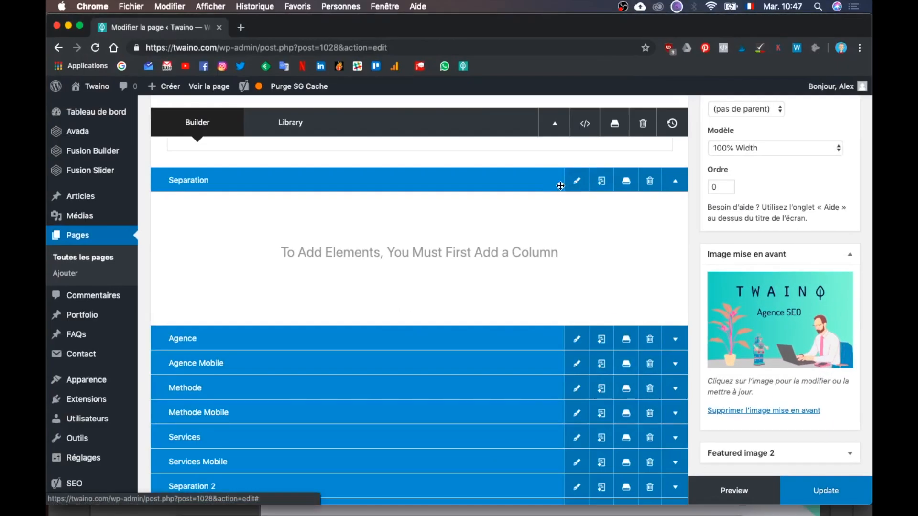
{"action": "left_click", "coordinate": [577, 182]}
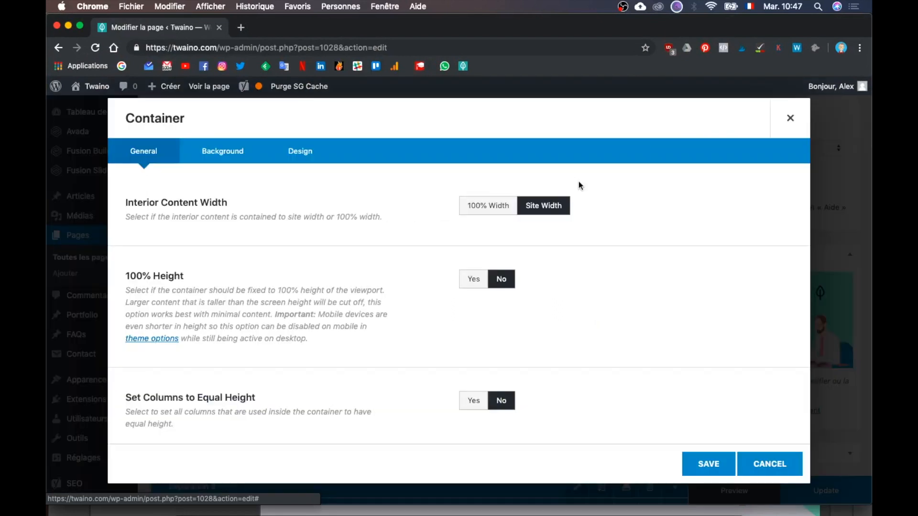
{"action": "scroll", "coordinate": [279, 238], "scroll_direction": "down", "scroll_amount": 10}
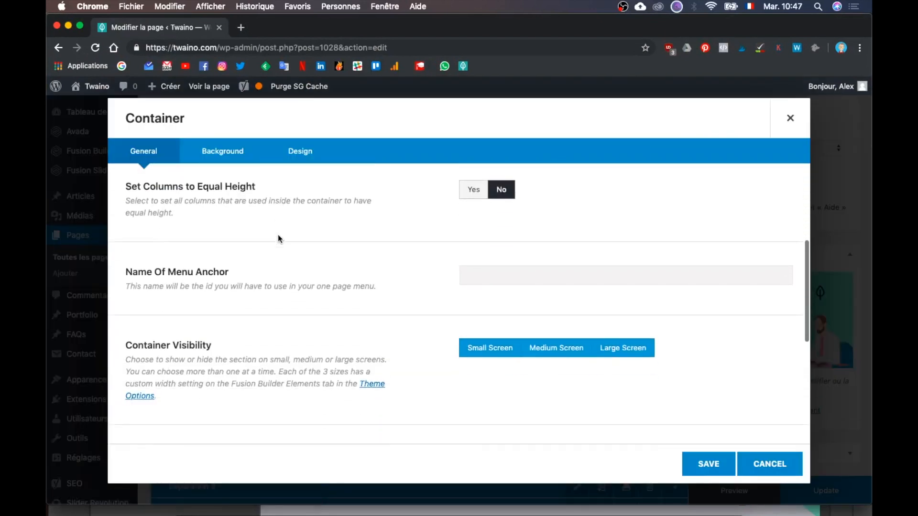
{"action": "scroll", "coordinate": [280, 238], "scroll_direction": "up", "scroll_amount": 3}
{"action": "left_click", "coordinate": [225, 153]}
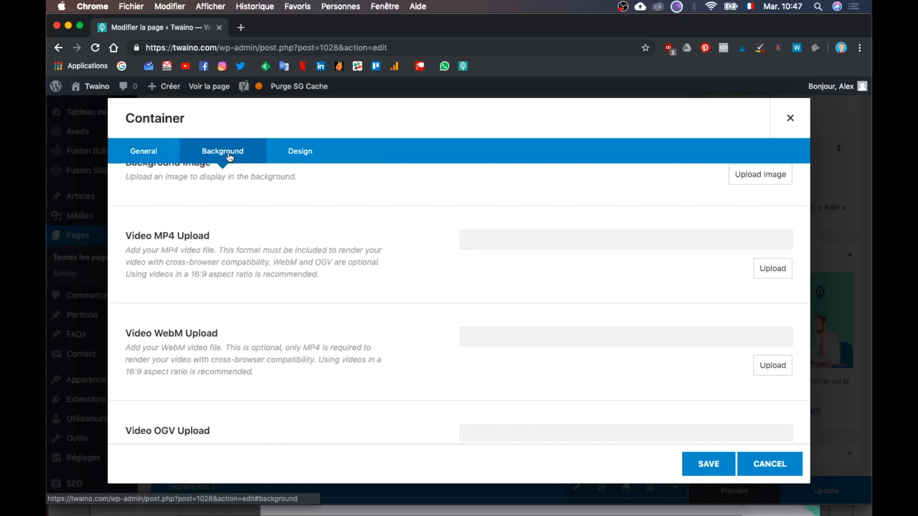
{"action": "scroll", "coordinate": [395, 220], "scroll_direction": "up", "scroll_amount": 3}
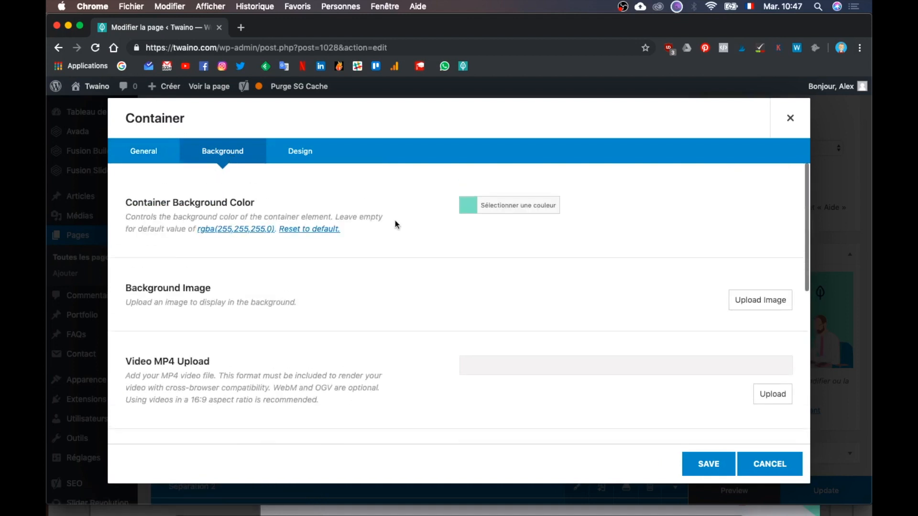
{"action": "left_click", "coordinate": [513, 216]}
{"action": "left_click", "coordinate": [421, 191]}
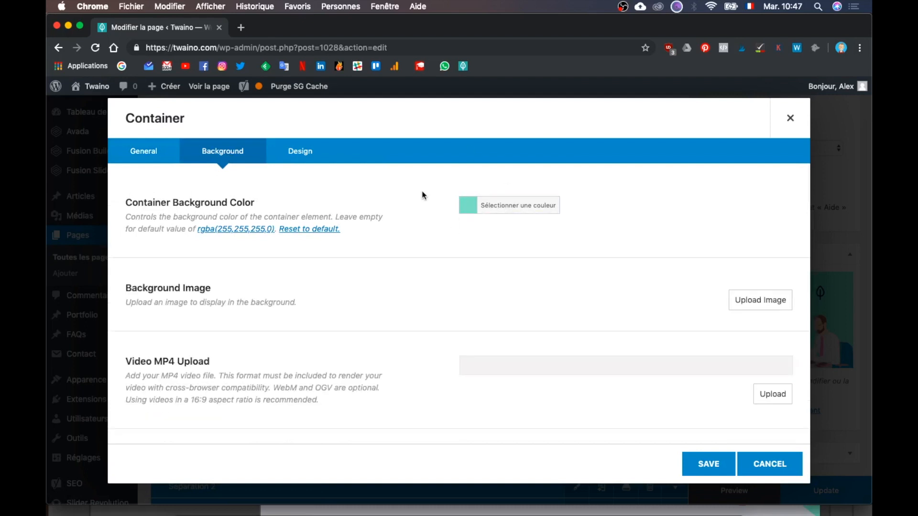
- Check the Separation container's margin and padding against the Illustrator mockup, and close its settings without saving
{"action": "left_click", "coordinate": [308, 152]}
{"action": "scroll", "coordinate": [470, 319], "scroll_direction": "down", "scroll_amount": 2}
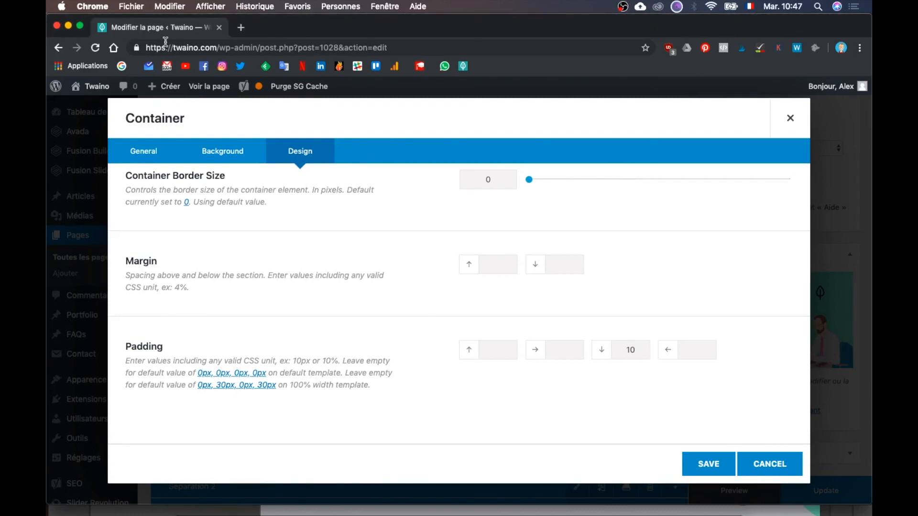
{"action": "key", "text": "ctrl+Up"}
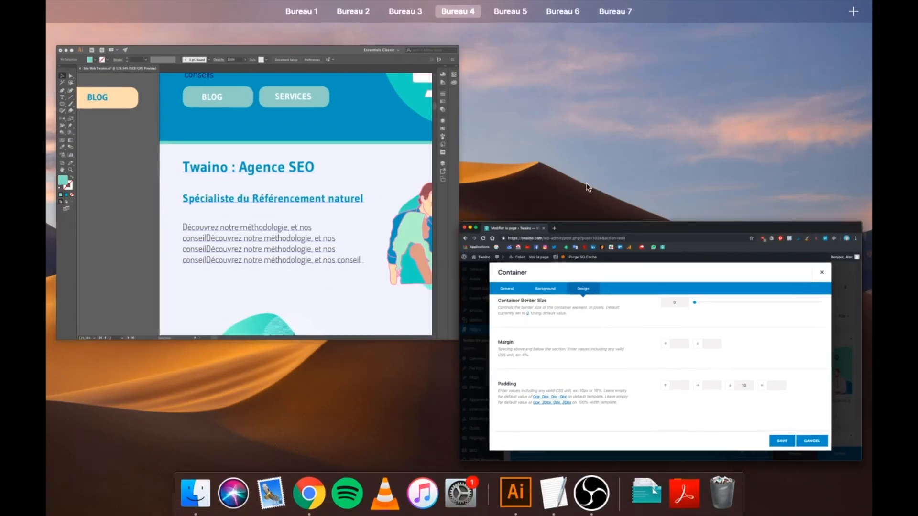
{"action": "left_click", "coordinate": [343, 237]}
{"action": "scroll", "coordinate": [441, 231], "scroll_direction": "right", "scroll_amount": 3}
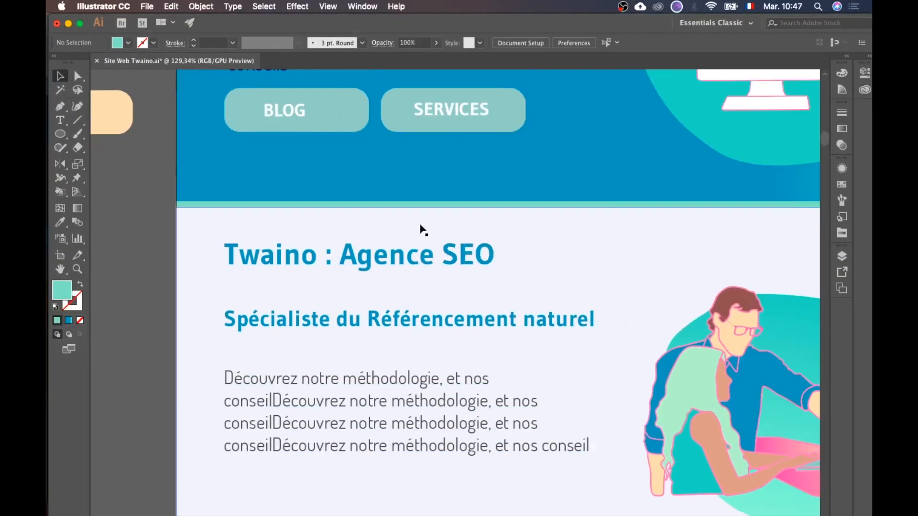
{"action": "scroll", "coordinate": [368, 217], "scroll_direction": "down", "scroll_amount": 5}
{"action": "scroll", "coordinate": [368, 216], "scroll_direction": "right", "scroll_amount": 3}
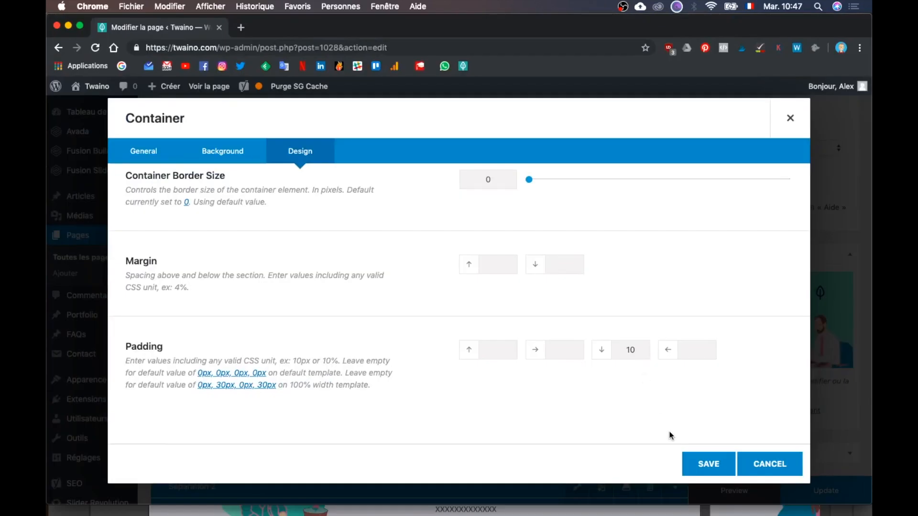
{"action": "left_click", "coordinate": [769, 464]}
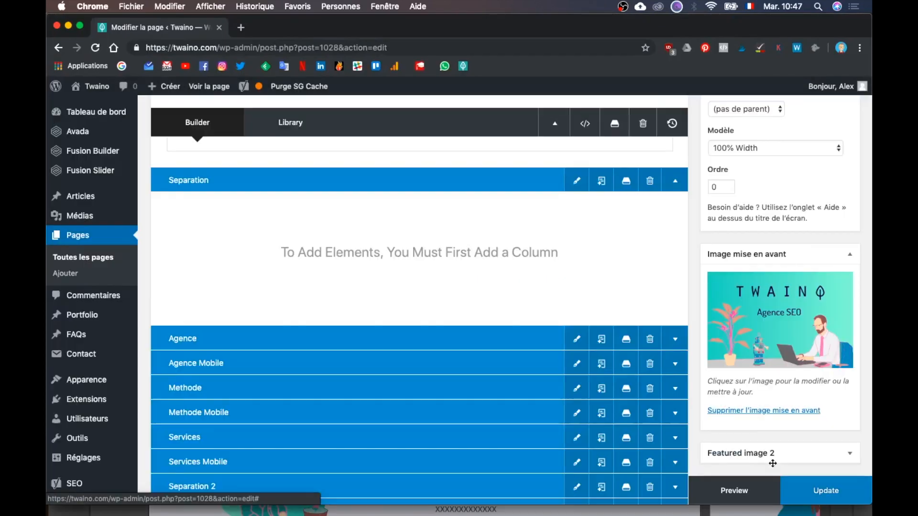
- Preview the homepage and examine the slider and the separator strip beneath it
{"action": "left_click", "coordinate": [742, 491]}
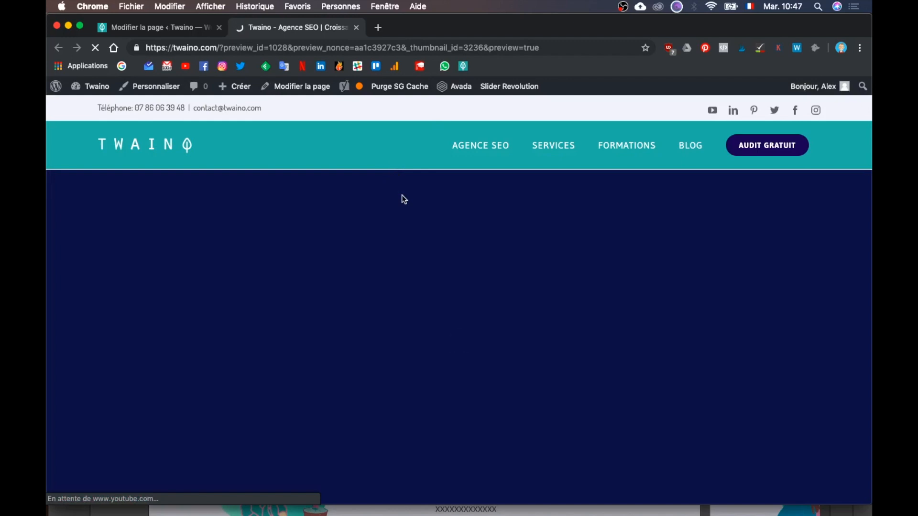
{"action": "scroll", "coordinate": [392, 369], "scroll_direction": "down", "scroll_amount": 1}
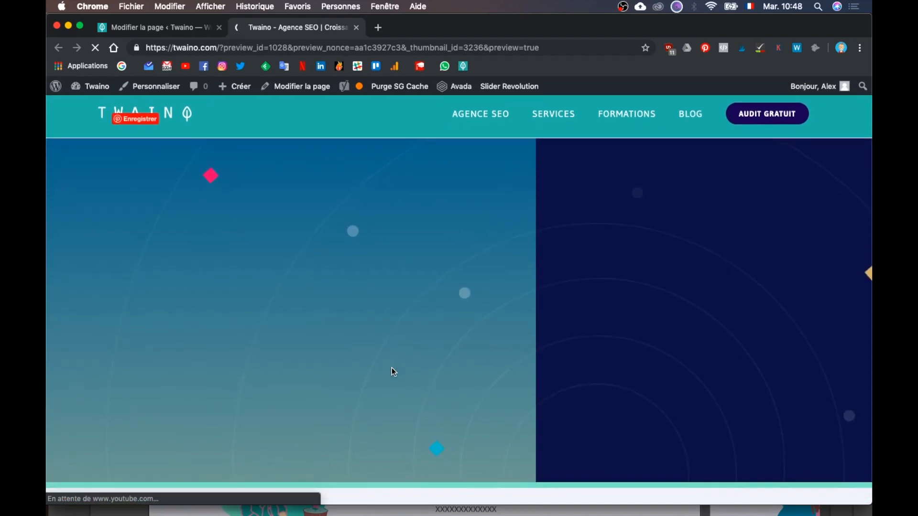
{"action": "scroll", "coordinate": [392, 368], "scroll_direction": "down", "scroll_amount": 1}
{"action": "scroll", "coordinate": [391, 368], "scroll_direction": "up", "scroll_amount": 2}
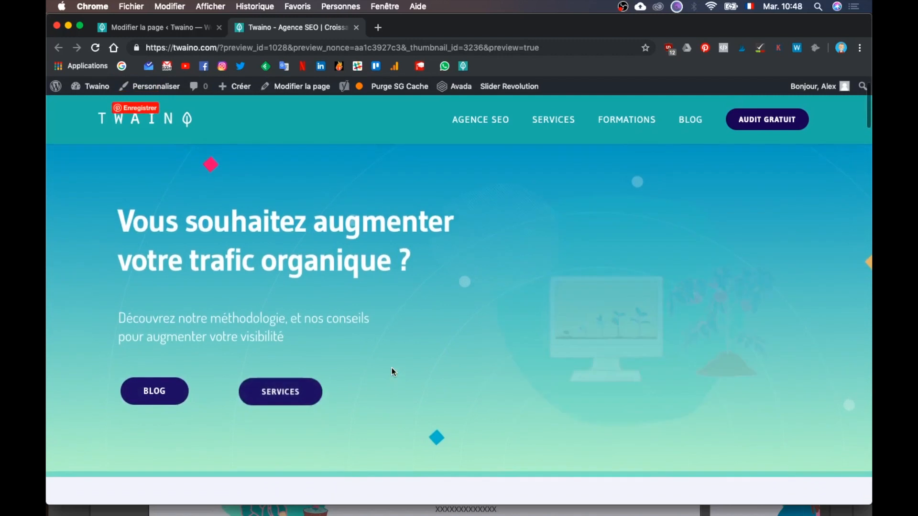
{"action": "scroll", "coordinate": [305, 332], "scroll_direction": "down", "scroll_amount": 2}
{"action": "scroll", "coordinate": [306, 332], "scroll_direction": "down", "scroll_amount": 3}
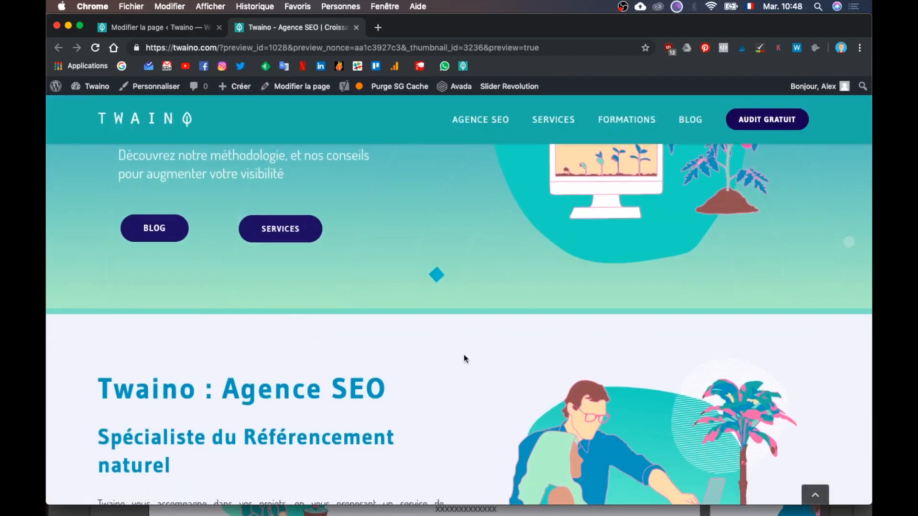
- Examine the previewed Agence section's text, illustration and video blocks down to the Méthodologie heading
{"action": "scroll", "coordinate": [416, 316], "scroll_direction": "down", "scroll_amount": 3}
{"action": "scroll", "coordinate": [416, 315], "scroll_direction": "down", "scroll_amount": 3}
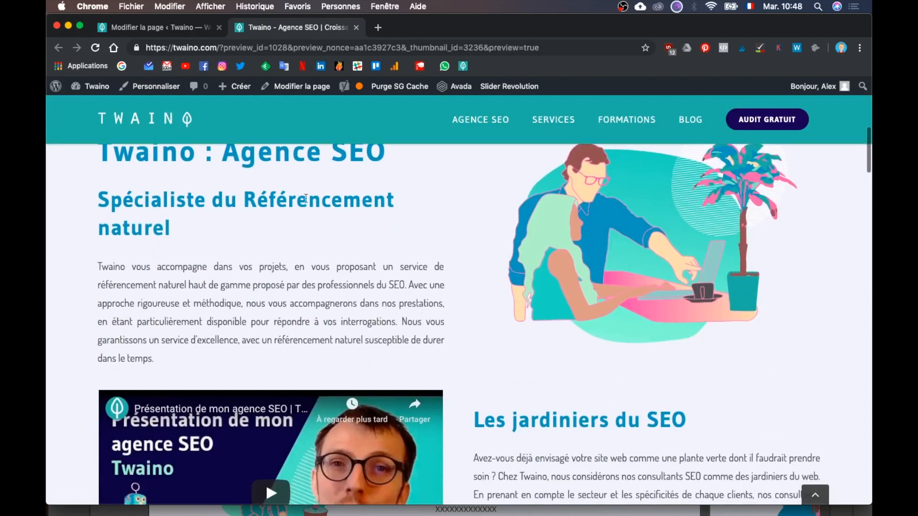
{"action": "scroll", "coordinate": [383, 141], "scroll_direction": "down", "scroll_amount": 8}
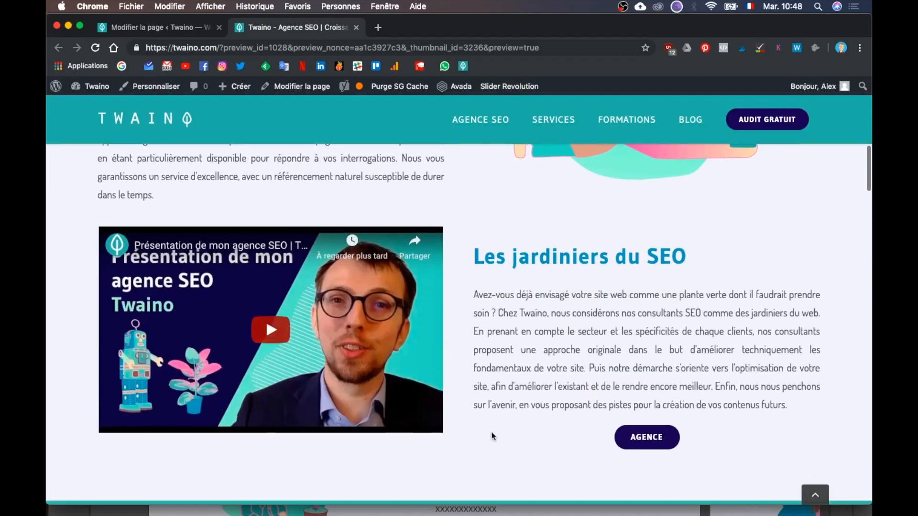
{"action": "scroll", "coordinate": [506, 380], "scroll_direction": "up", "scroll_amount": 6}
{"action": "scroll", "coordinate": [507, 380], "scroll_direction": "down", "scroll_amount": 10}
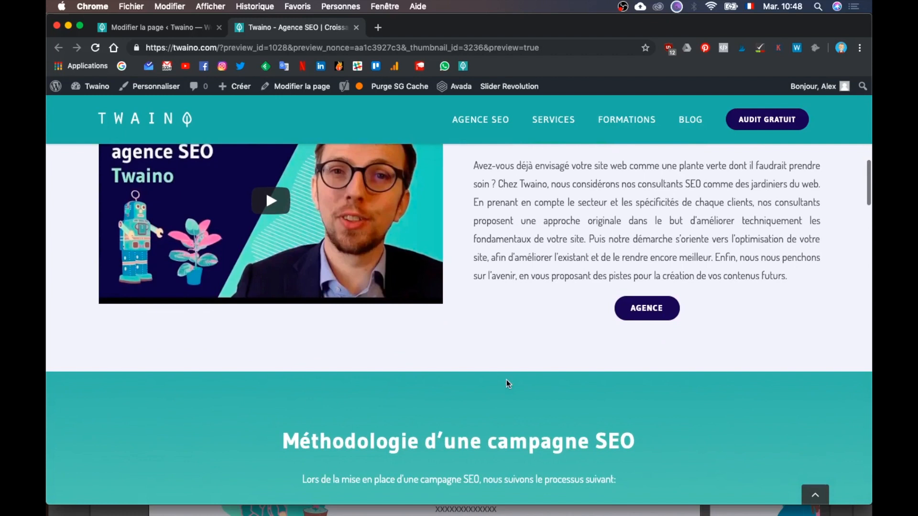
{"action": "scroll", "coordinate": [507, 380], "scroll_direction": "up", "scroll_amount": 5}
{"action": "scroll", "coordinate": [603, 266], "scroll_direction": "up", "scroll_amount": 5}
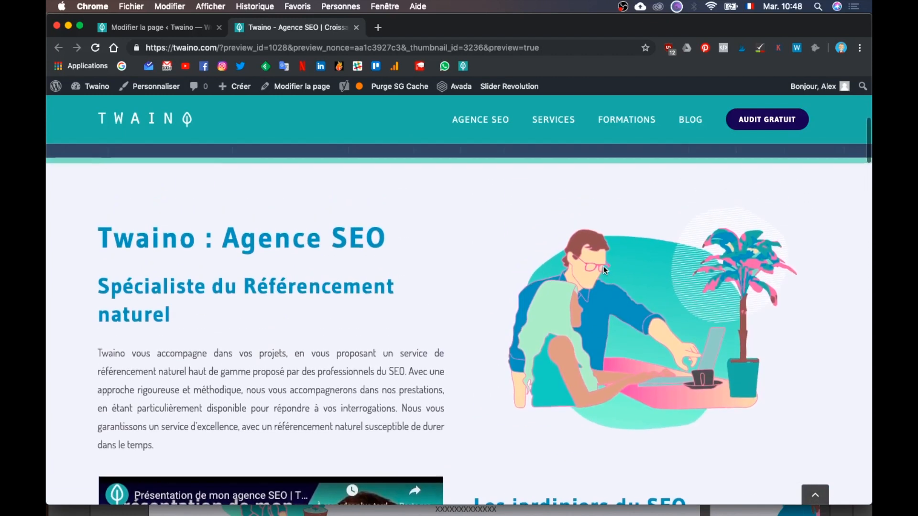
{"action": "scroll", "coordinate": [603, 266], "scroll_direction": "up", "scroll_amount": 2}
- Return to the page editor and collapse the Separation container
{"action": "left_click", "coordinate": [157, 28]}
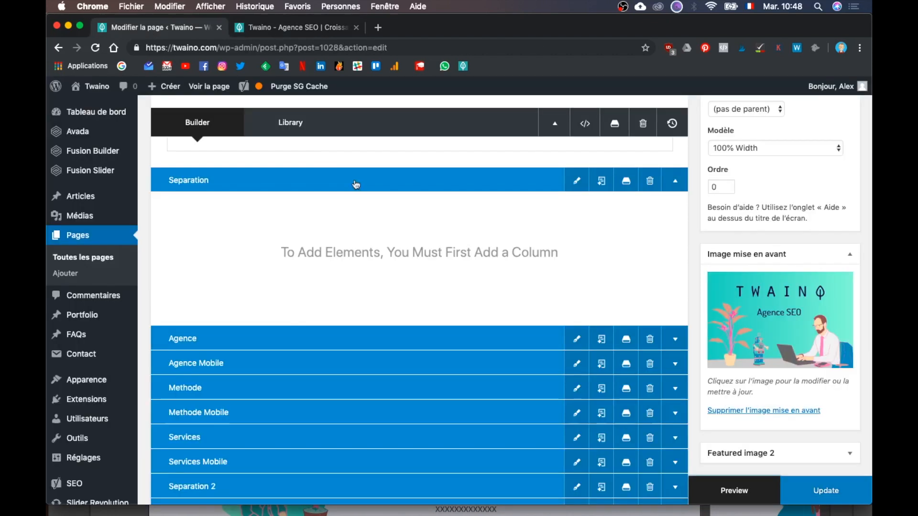
{"action": "left_click", "coordinate": [675, 180]}
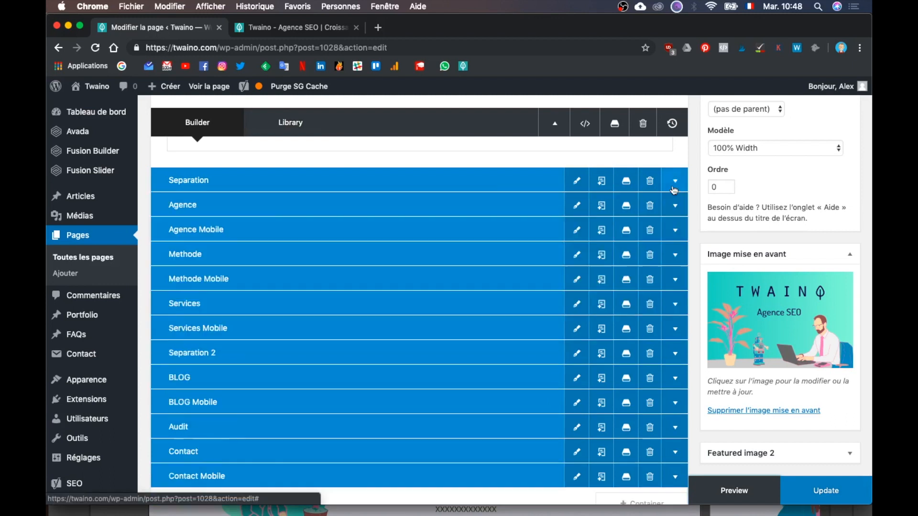
{"action": "scroll", "coordinate": [347, 290], "scroll_direction": "down", "scroll_amount": 4}
{"action": "scroll", "coordinate": [348, 291], "scroll_direction": "down", "scroll_amount": 3}
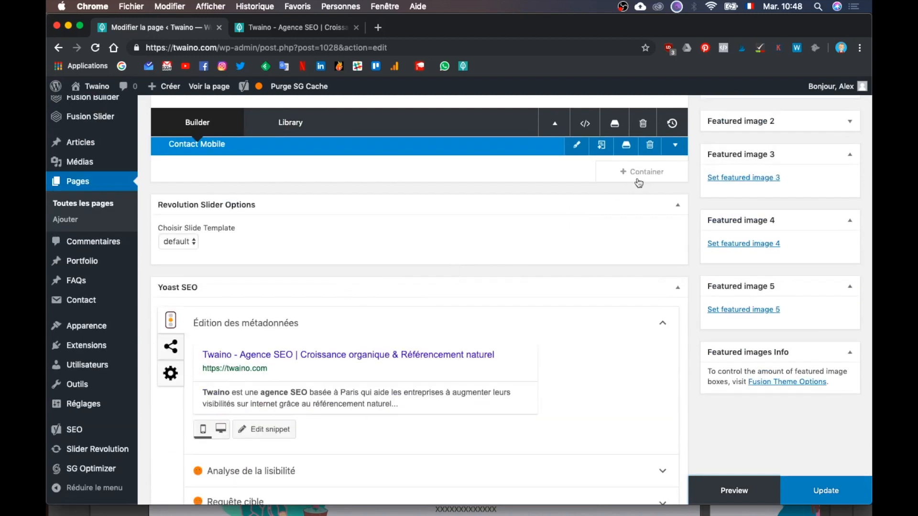
{"action": "scroll", "coordinate": [640, 181], "scroll_direction": "up", "scroll_amount": 3}
{"action": "scroll", "coordinate": [650, 175], "scroll_direction": "up", "scroll_amount": 9}
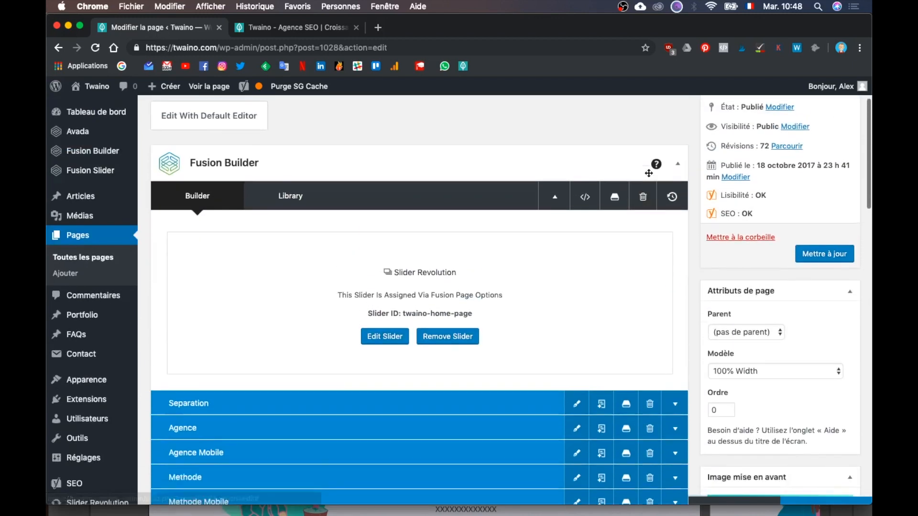
{"action": "scroll", "coordinate": [346, 313], "scroll_direction": "down", "scroll_amount": 3}
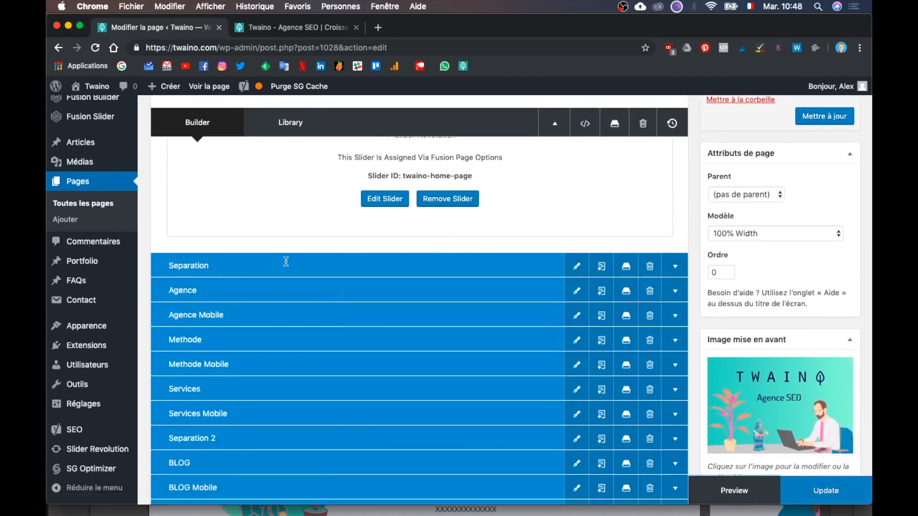
- Expand the Agence container to view its half-width columns, and return to the homepage preview to compare them
{"action": "left_click", "coordinate": [679, 292]}
{"action": "scroll", "coordinate": [246, 217], "scroll_direction": "down", "scroll_amount": 3}
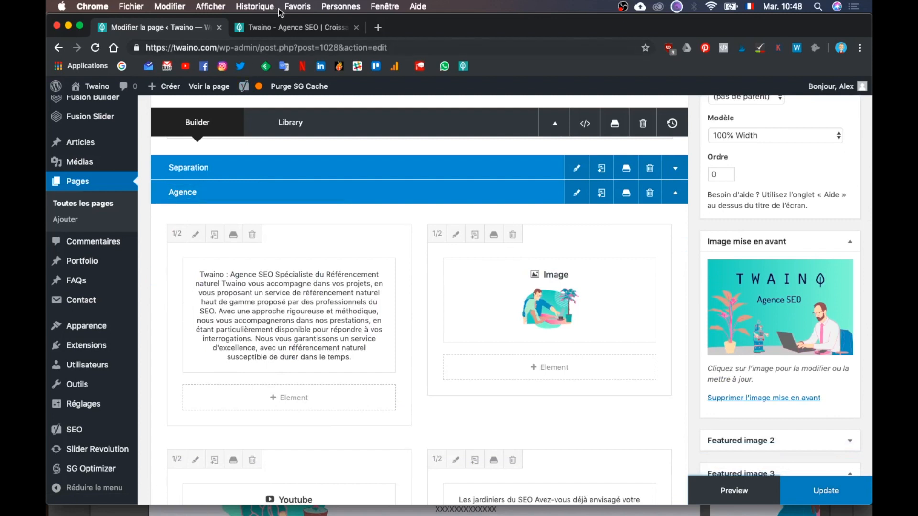
{"action": "scroll", "coordinate": [363, 286], "scroll_direction": "down", "scroll_amount": 1}
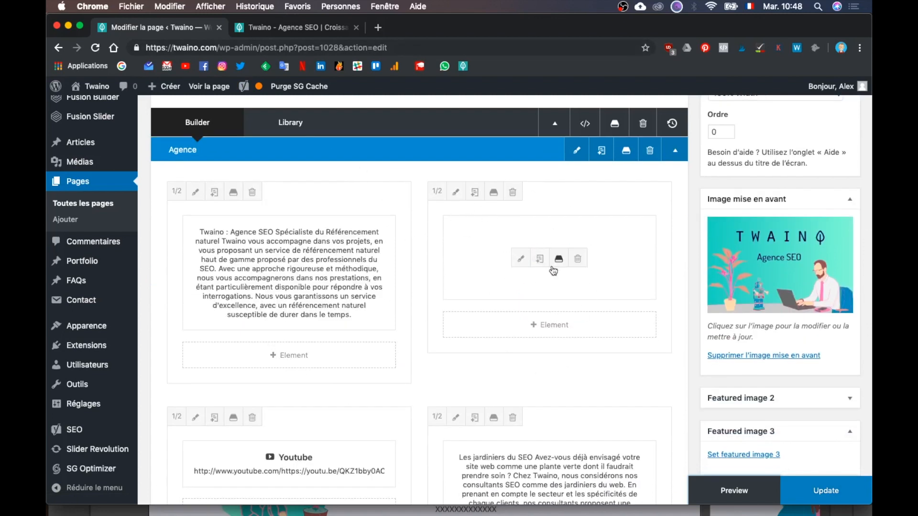
{"action": "left_click", "coordinate": [272, 29]}
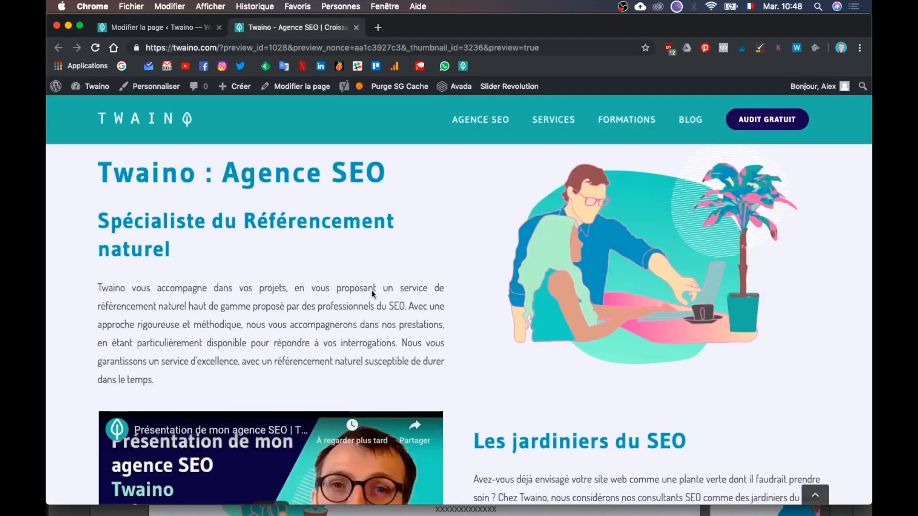
- Return to the page editor, review the available column layouts, and insert a 1/2 + 1/2 column row at the end of the Agence container
{"action": "left_click", "coordinate": [187, 27]}
{"action": "scroll", "coordinate": [414, 270], "scroll_direction": "down", "scroll_amount": 6}
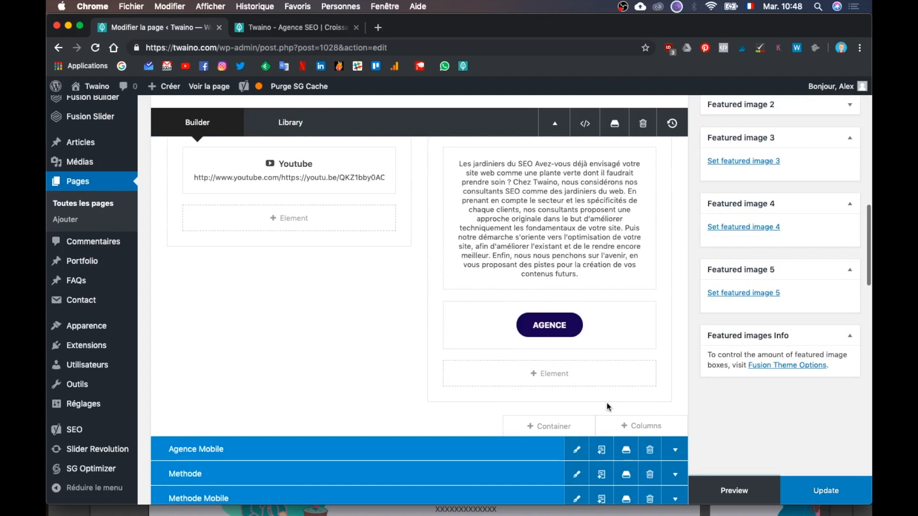
{"action": "left_click", "coordinate": [663, 426]}
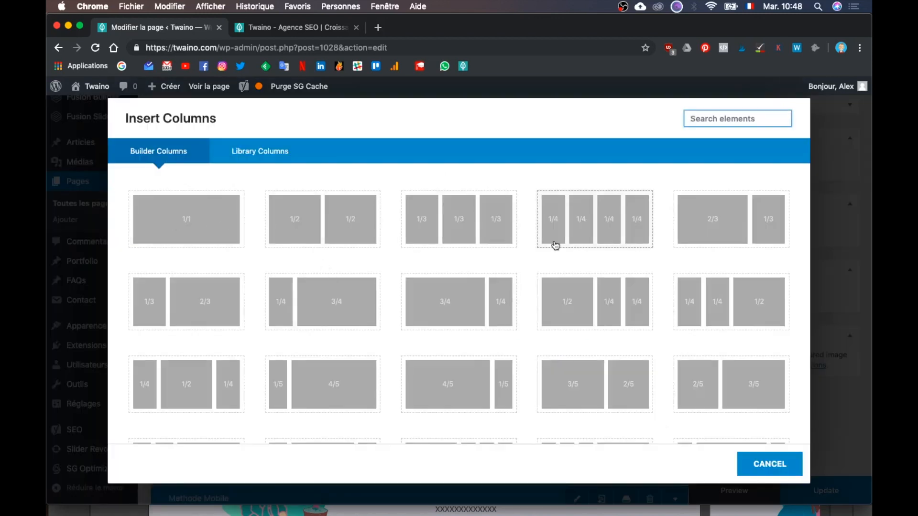
{"action": "scroll", "coordinate": [580, 292], "scroll_direction": "down", "scroll_amount": 3}
{"action": "scroll", "coordinate": [581, 292], "scroll_direction": "down", "scroll_amount": 5}
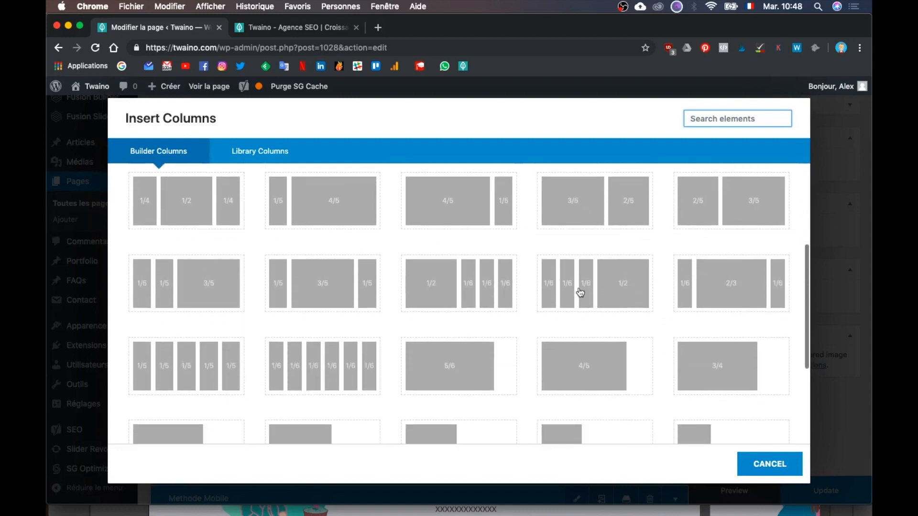
{"action": "scroll", "coordinate": [580, 293], "scroll_direction": "down", "scroll_amount": 2}
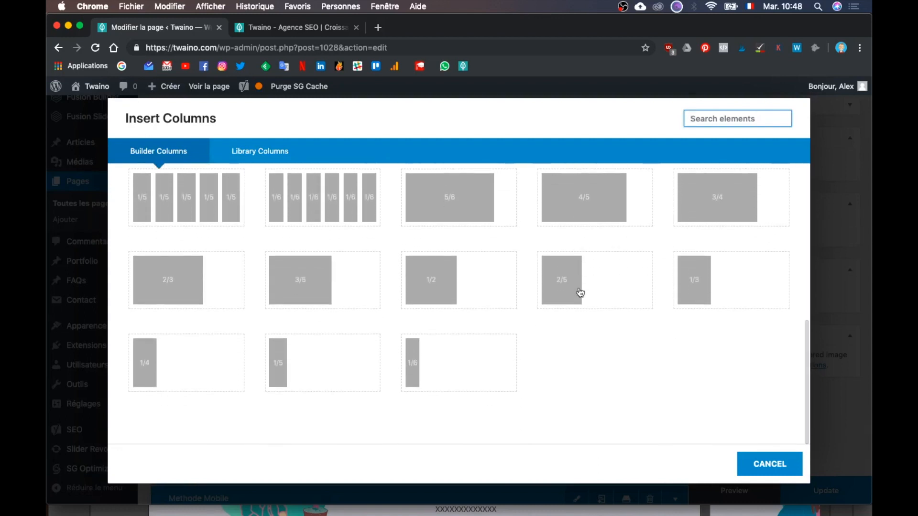
{"action": "scroll", "coordinate": [580, 293], "scroll_direction": "up", "scroll_amount": 10}
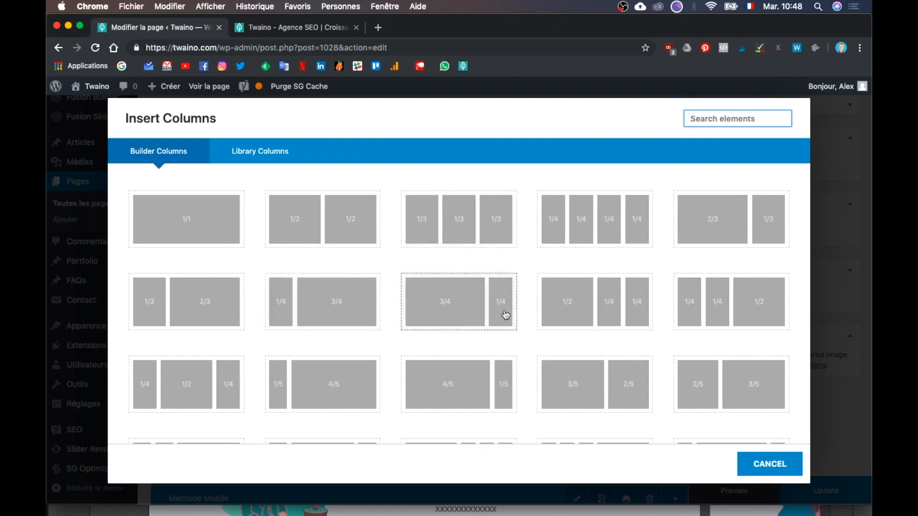
{"action": "scroll", "coordinate": [505, 312], "scroll_direction": "down", "scroll_amount": 10}
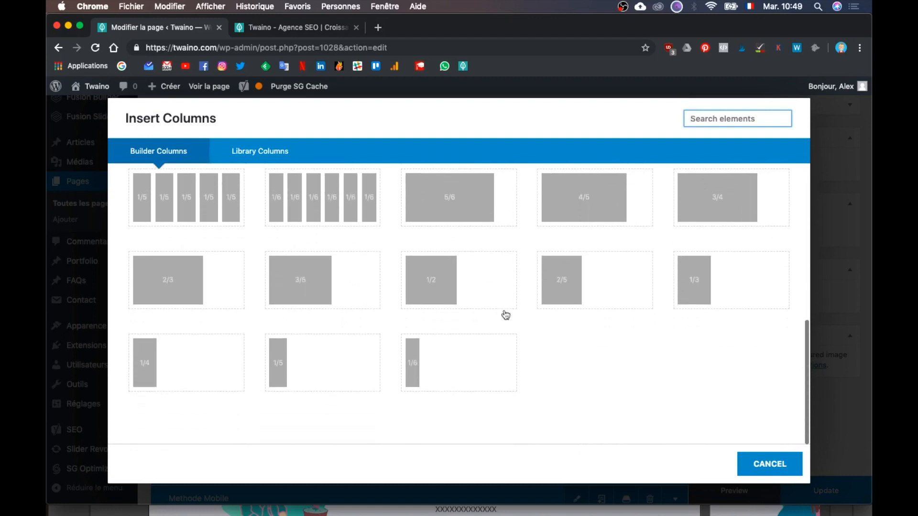
{"action": "scroll", "coordinate": [505, 315], "scroll_direction": "up", "scroll_amount": 10}
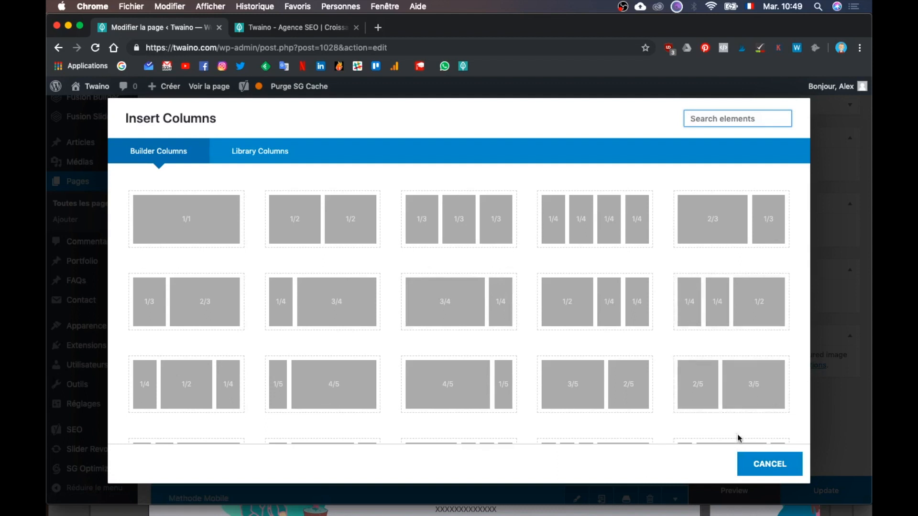
{"action": "left_click", "coordinate": [354, 239]}
{"action": "scroll", "coordinate": [583, 291], "scroll_direction": "down", "scroll_amount": 5}
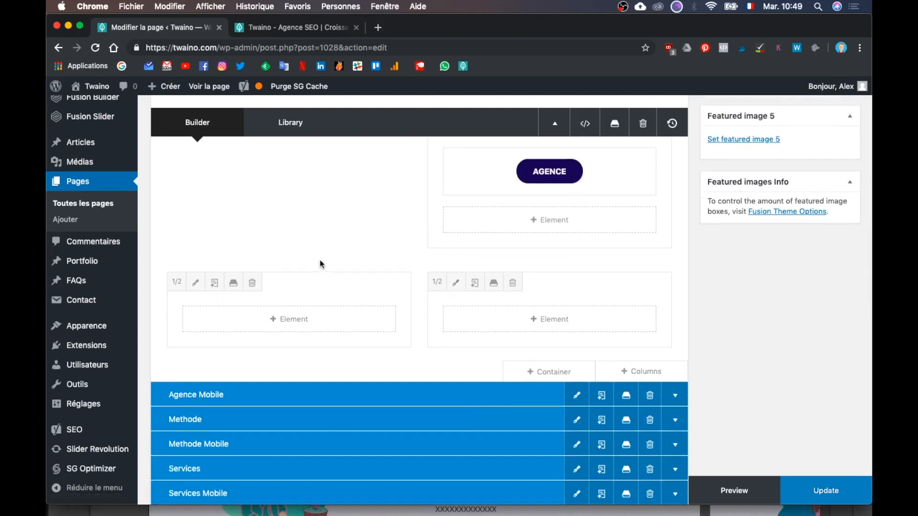
- Open the element picker for the new left half-width column and browse the available builder elements
{"action": "scroll", "coordinate": [321, 262], "scroll_direction": "up", "scroll_amount": 10}
{"action": "scroll", "coordinate": [321, 261], "scroll_direction": "down", "scroll_amount": 10}
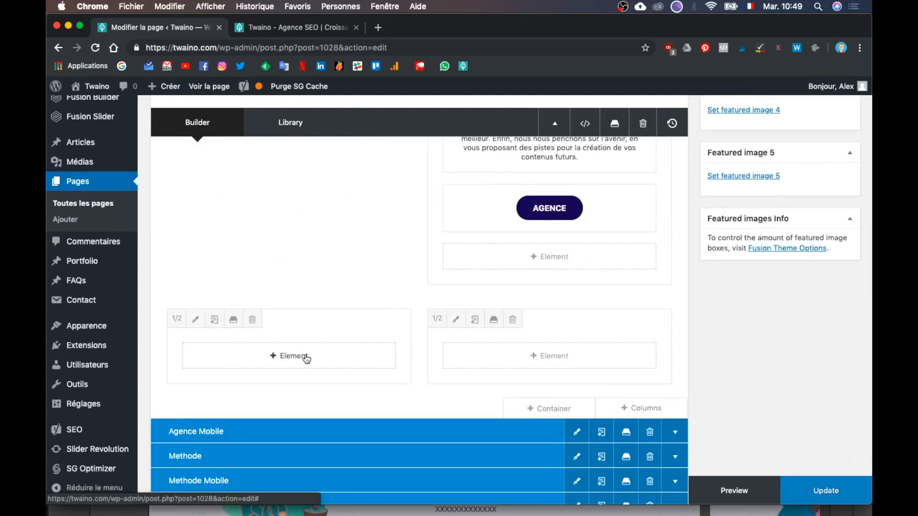
{"action": "left_click", "coordinate": [306, 359]}
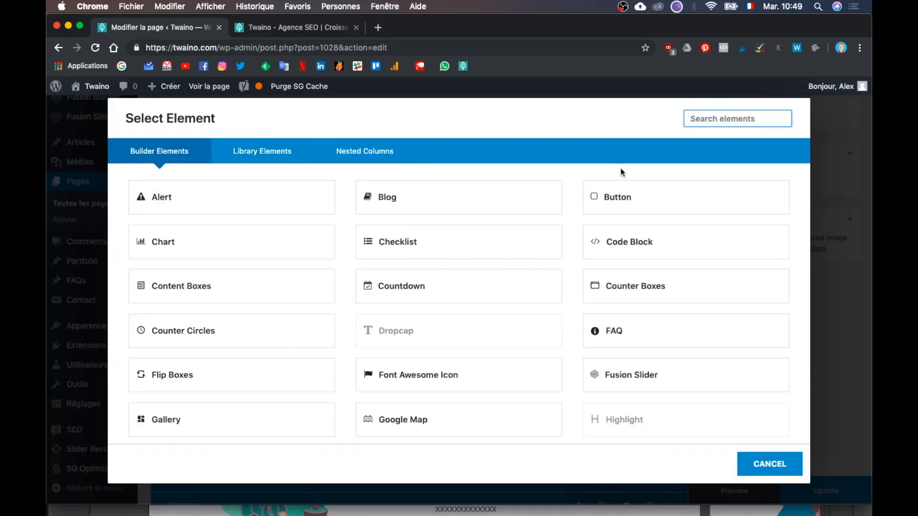
{"action": "scroll", "coordinate": [701, 313], "scroll_direction": "down", "scroll_amount": 10}
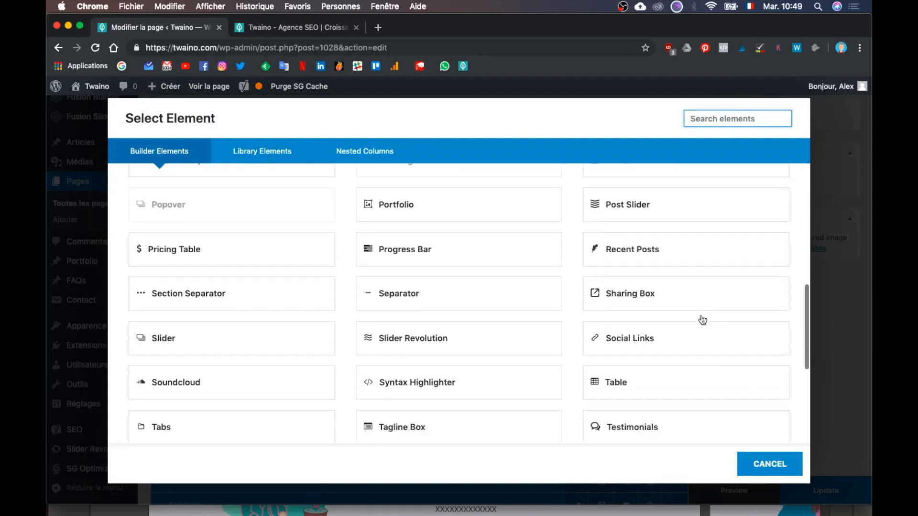
{"action": "scroll", "coordinate": [722, 360], "scroll_direction": "down", "scroll_amount": 3}
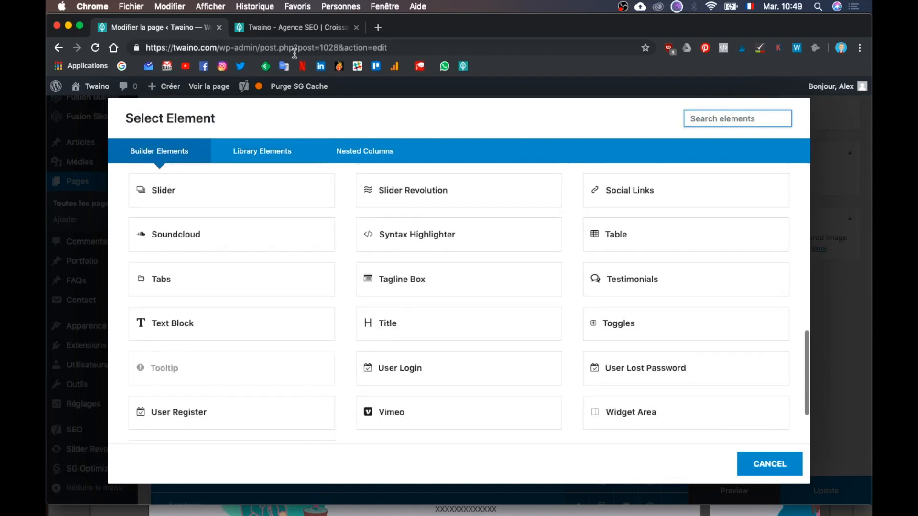
- Compare the Agence section in the homepage preview with the Illustrator mockup, and return to the page editor in Chrome
{"action": "left_click", "coordinate": [315, 27]}
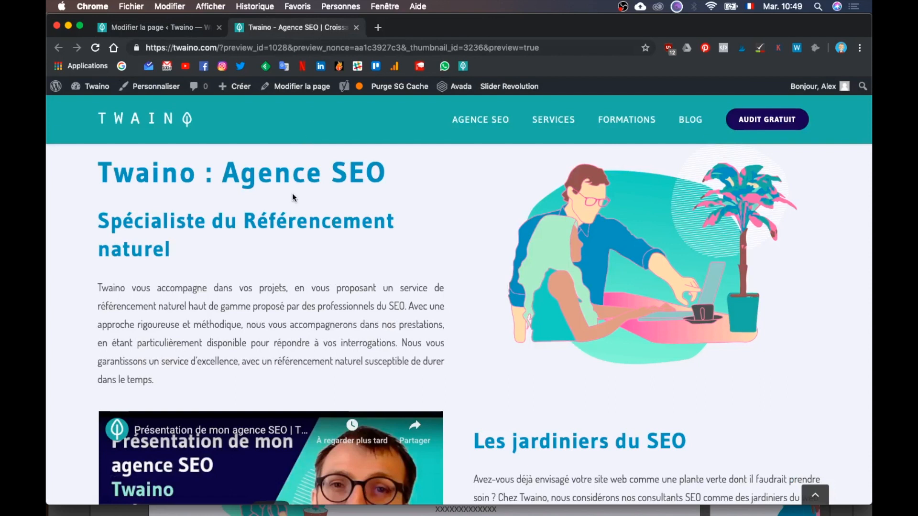
{"action": "scroll", "coordinate": [459, 191], "scroll_direction": "up", "scroll_amount": 2}
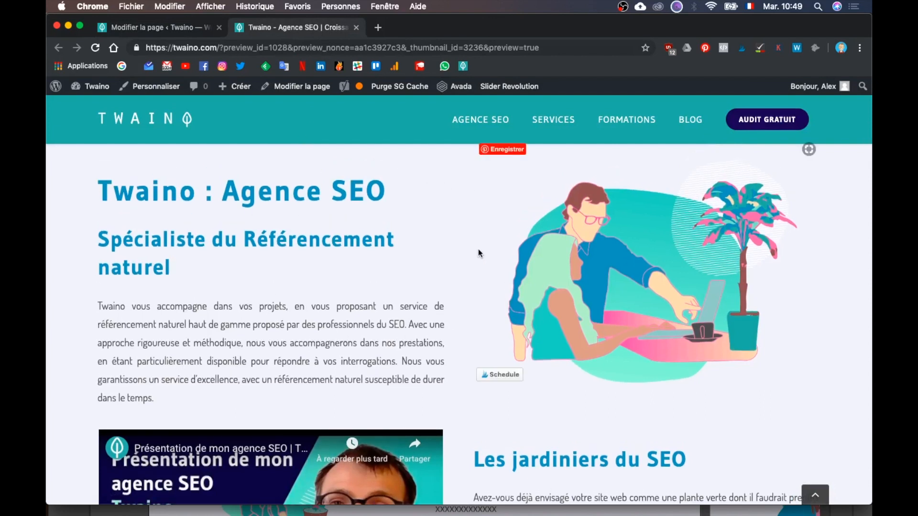
{"action": "key", "text": "ctrl+Up"}
{"action": "left_click", "coordinate": [345, 211]}
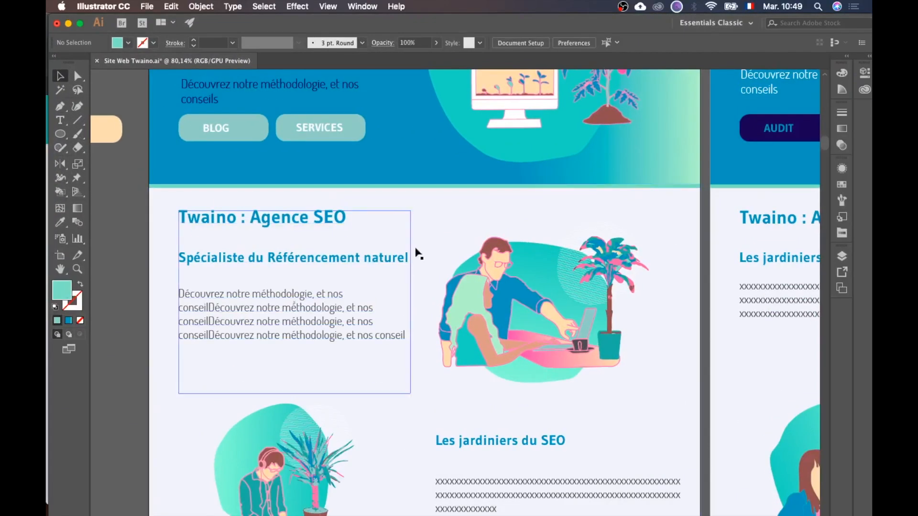
{"action": "key", "text": "ctrl+Up"}
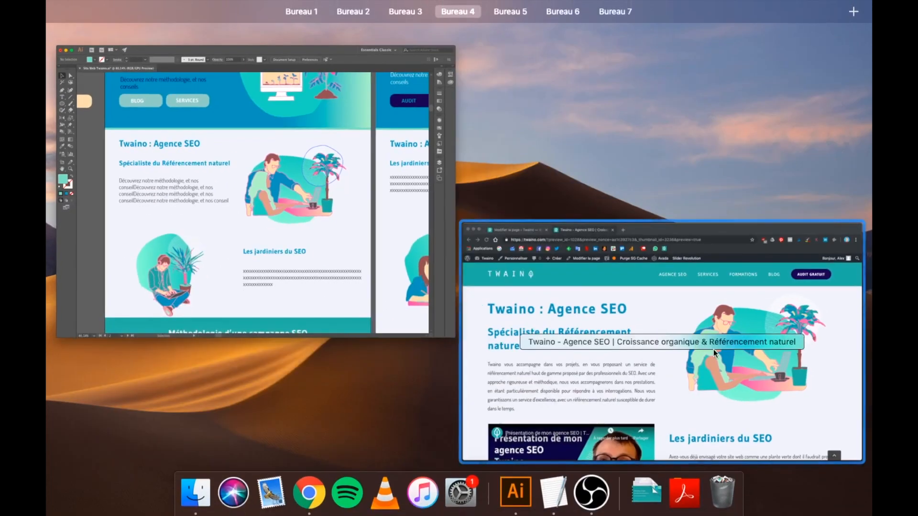
{"action": "left_click", "coordinate": [633, 271]}
{"action": "left_click", "coordinate": [174, 34]}
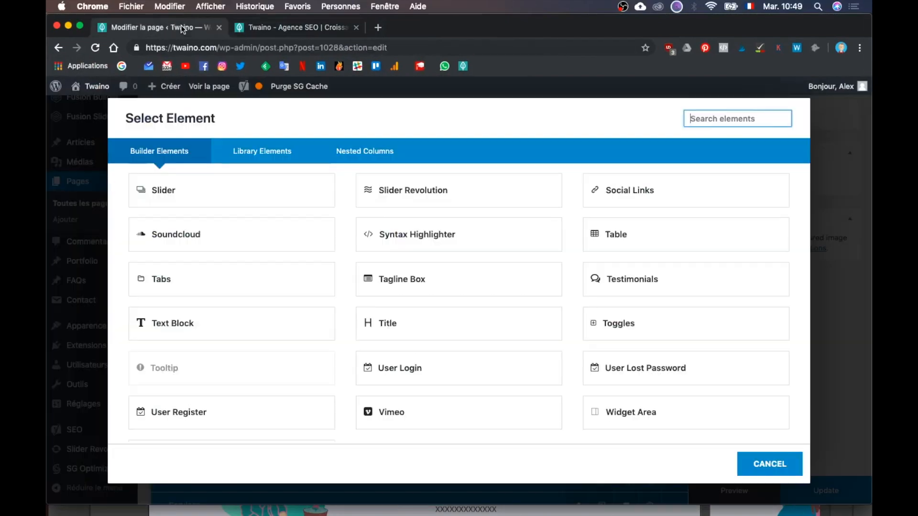
- Search the elements for "text", try adding a Text Block to the new left column, and clear its placeholder text
{"action": "scroll", "coordinate": [437, 286], "scroll_direction": "up", "scroll_amount": 5}
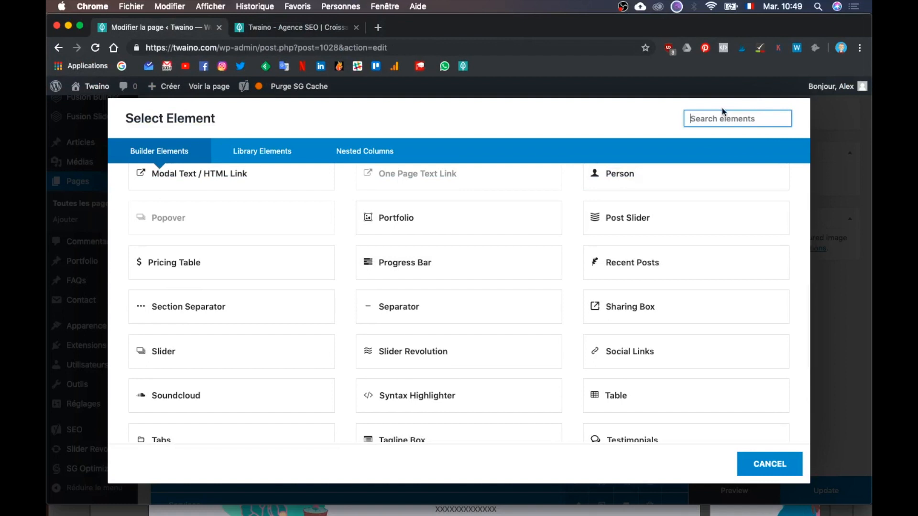
{"action": "scroll", "coordinate": [641, 313], "scroll_direction": "up", "scroll_amount": 3}
{"action": "scroll", "coordinate": [641, 316], "scroll_direction": "up", "scroll_amount": 5}
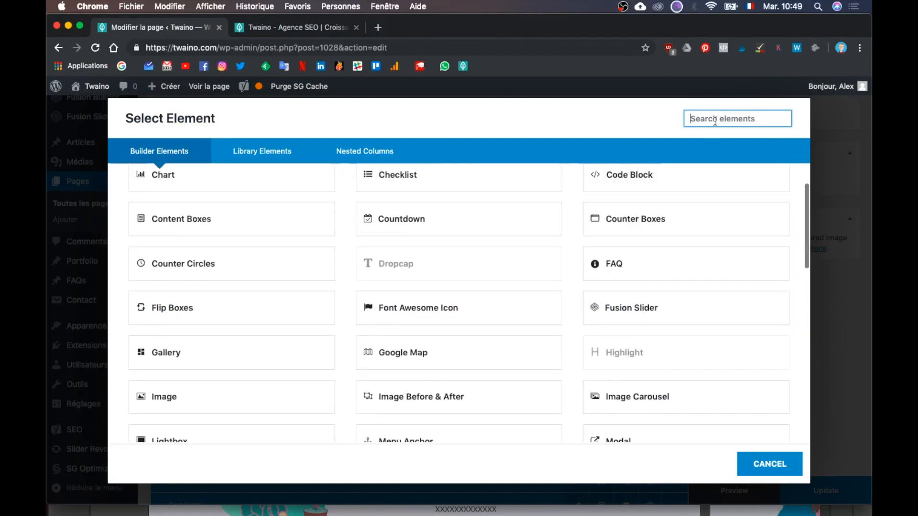
{"action": "type", "text": "ext"}
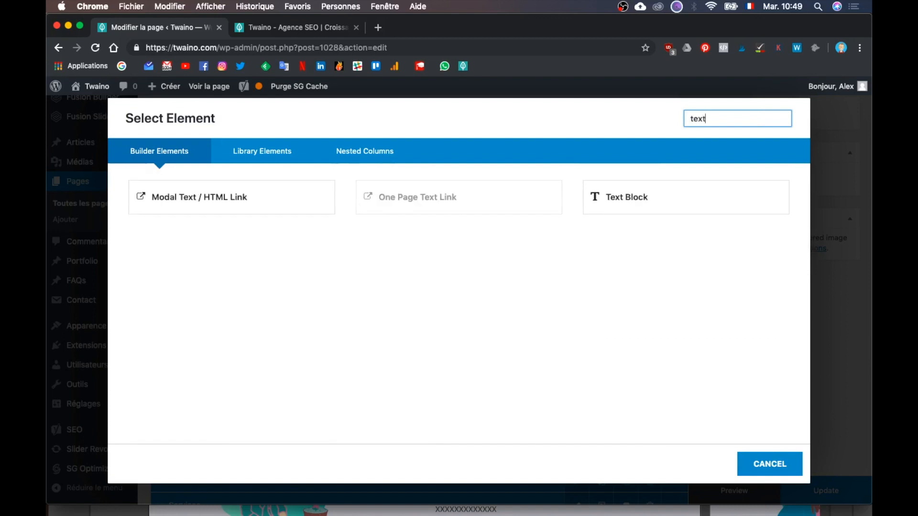
{"action": "left_click", "coordinate": [666, 208]}
{"action": "scroll", "coordinate": [326, 394], "scroll_direction": "down", "scroll_amount": 3}
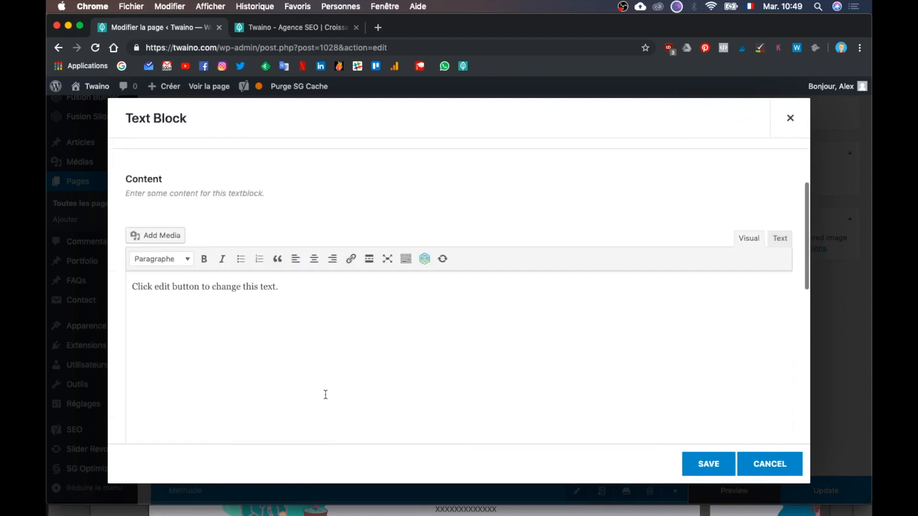
{"action": "key", "text": "super+a"}
{"action": "key", "text": "BackSpace"}
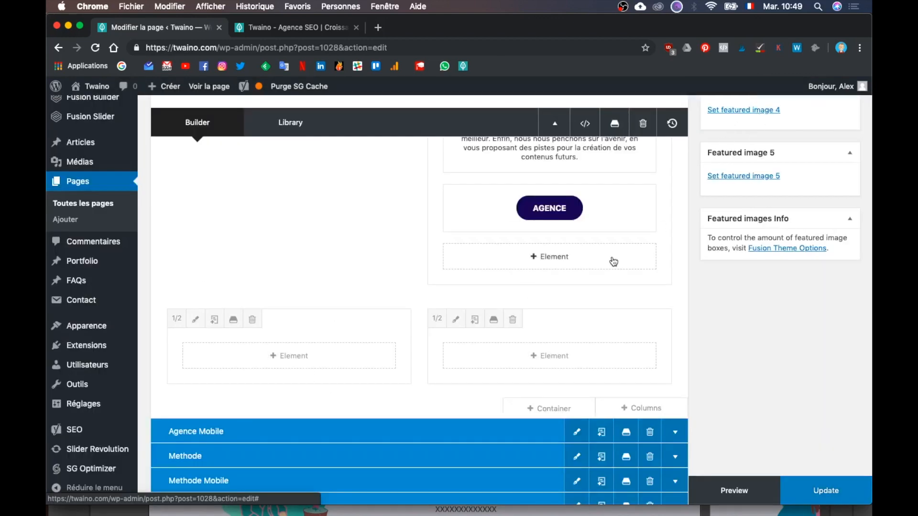
- Search the elements for "im" and try adding an Image element to the new left column, discarding its settings
{"action": "left_click", "coordinate": [290, 359]}
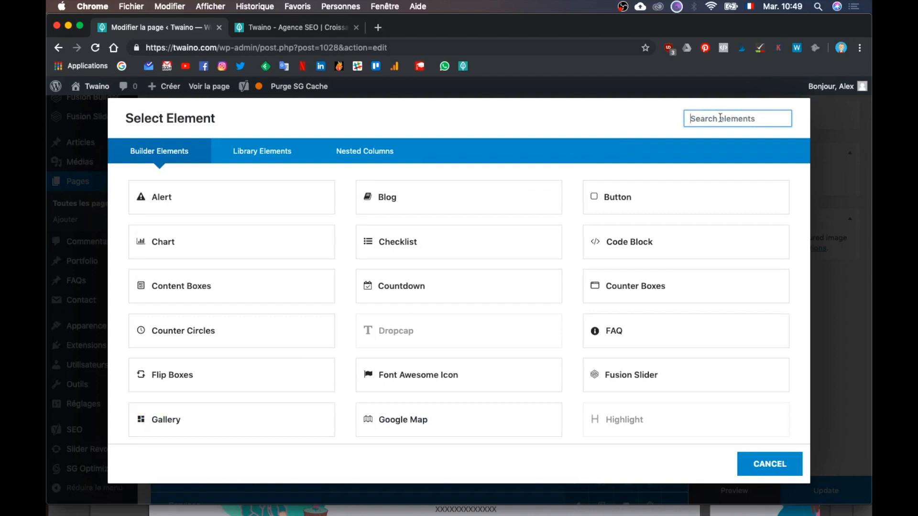
{"action": "type", "text": "im"}
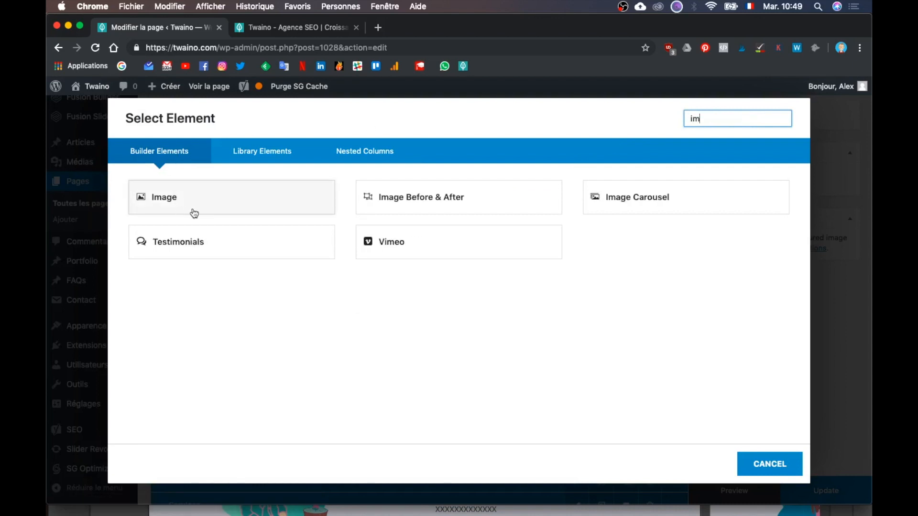
{"action": "left_click", "coordinate": [193, 213]}
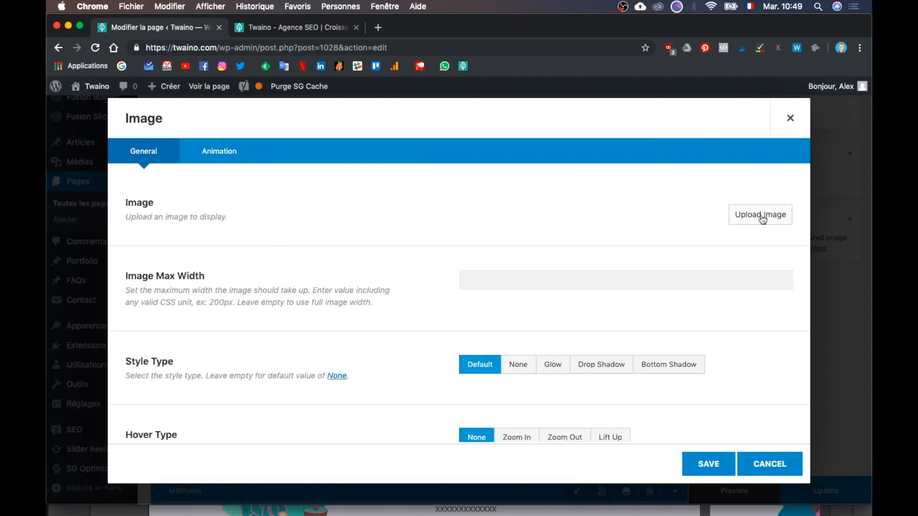
{"action": "left_click", "coordinate": [790, 119]}
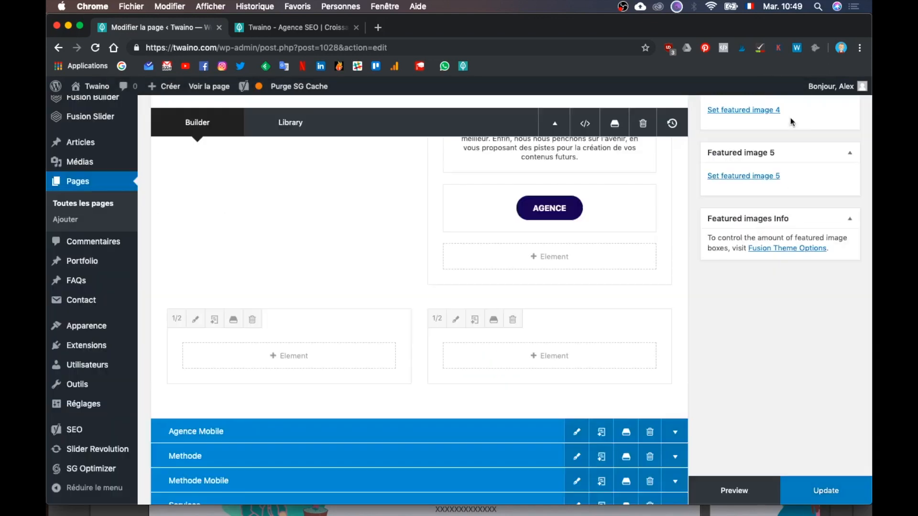
- Delete both empty half-width columns at the end of the Agence container
{"action": "left_click", "coordinate": [257, 325]}
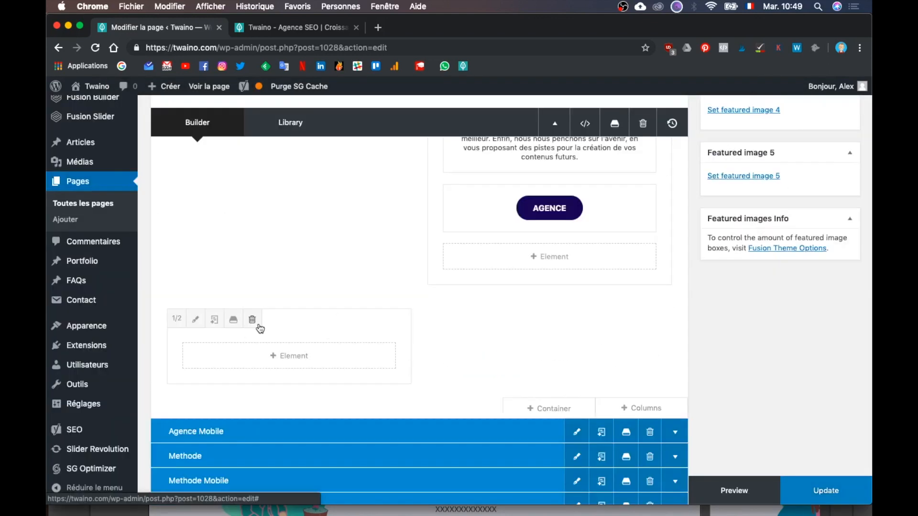
{"action": "left_click", "coordinate": [252, 319]}
- Open the Agence container's first text block, examine its title, subtitle and paragraph styles, and save it
{"action": "scroll", "coordinate": [260, 326], "scroll_direction": "up", "scroll_amount": 10}
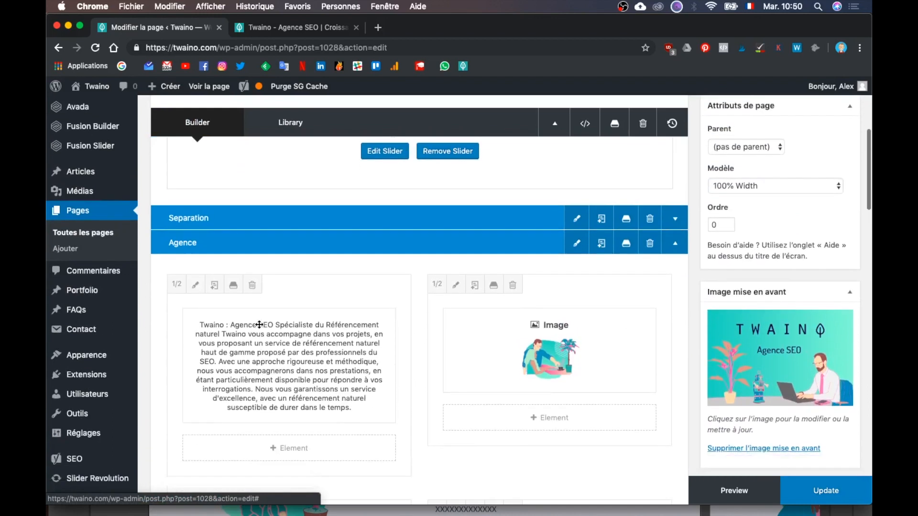
{"action": "scroll", "coordinate": [259, 325], "scroll_direction": "down", "scroll_amount": 3}
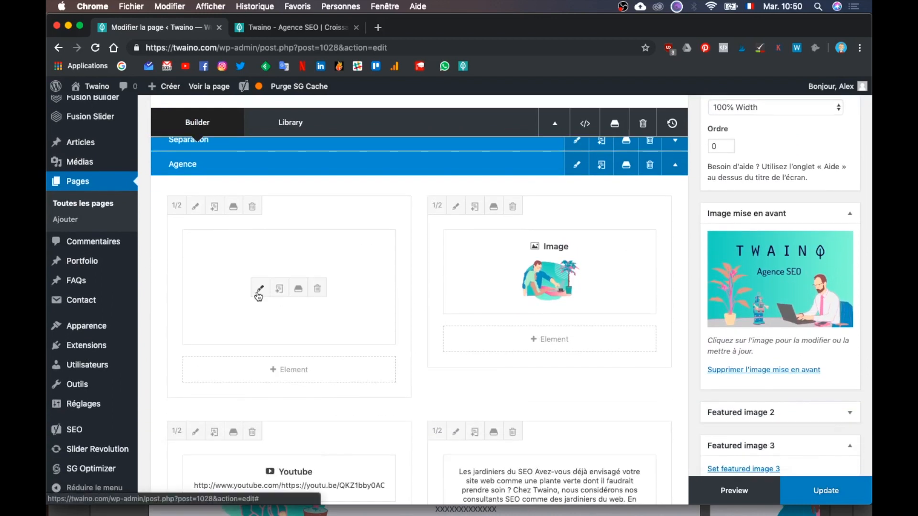
{"action": "left_click", "coordinate": [260, 289]}
{"action": "scroll", "coordinate": [467, 267], "scroll_direction": "down", "scroll_amount": 3}
{"action": "left_click", "coordinate": [292, 247]}
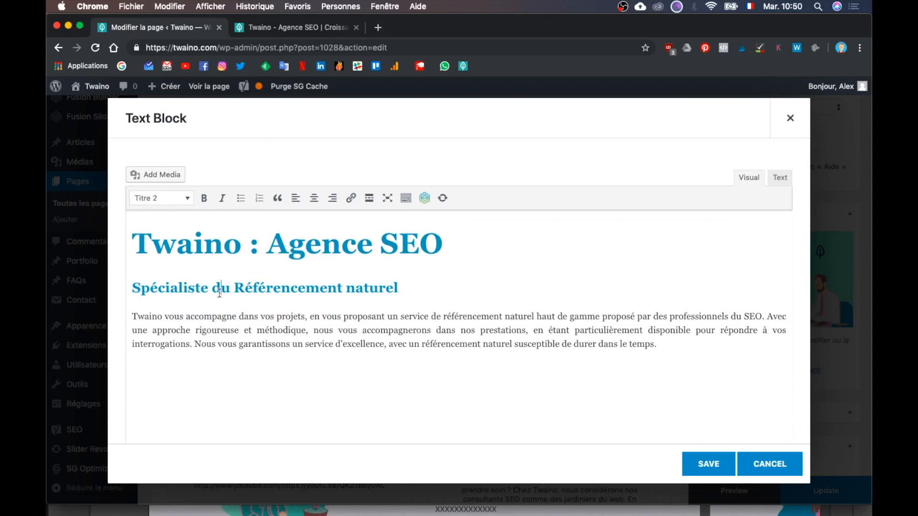
{"action": "double_click", "coordinate": [220, 289]}
{"action": "scroll", "coordinate": [221, 287], "scroll_direction": "down", "scroll_amount": 2}
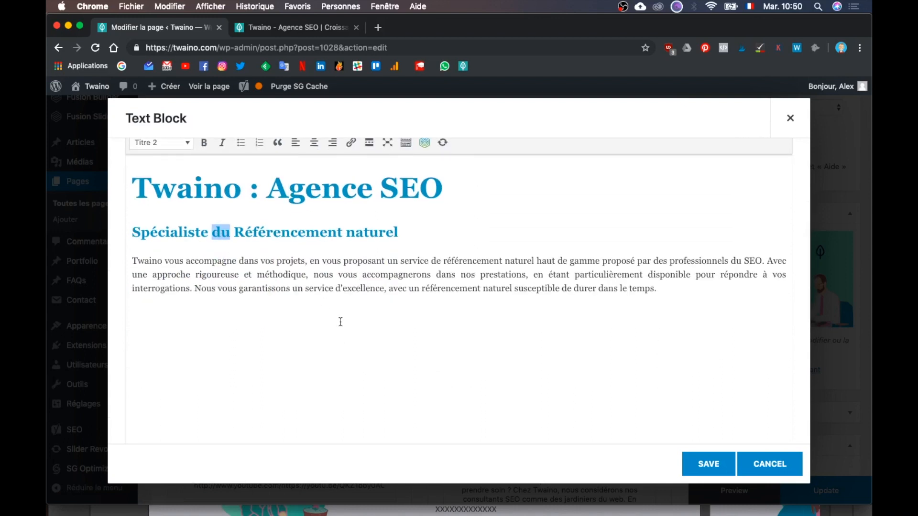
{"action": "triple_click", "coordinate": [337, 290]}
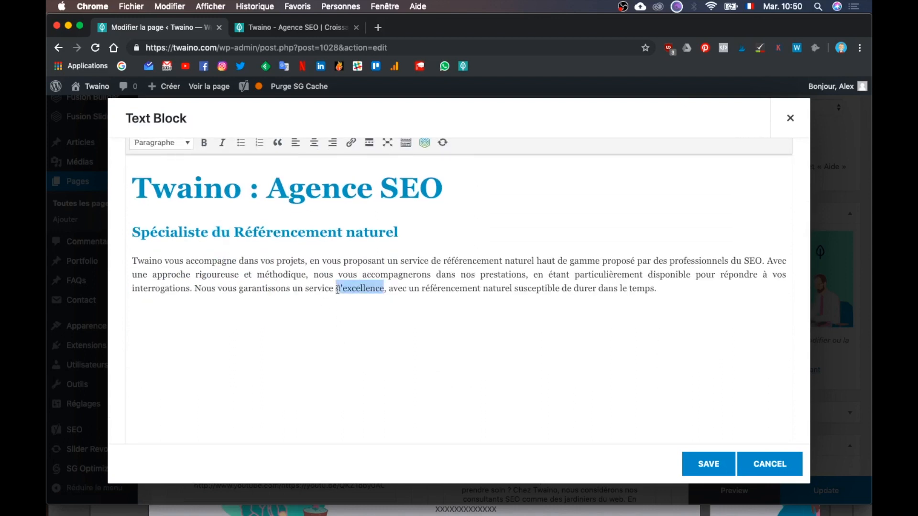
{"action": "left_click", "coordinate": [704, 463]}
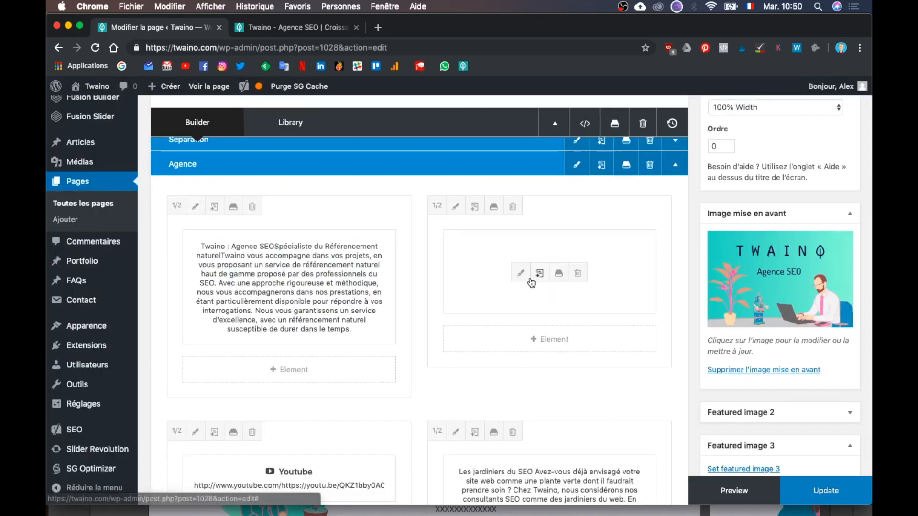
- Open the image element in the Agence container's first row and view its picture in the media library, closing it without changes
{"action": "scroll", "coordinate": [549, 280], "scroll_direction": "down", "scroll_amount": 1}
{"action": "left_click", "coordinate": [520, 253]}
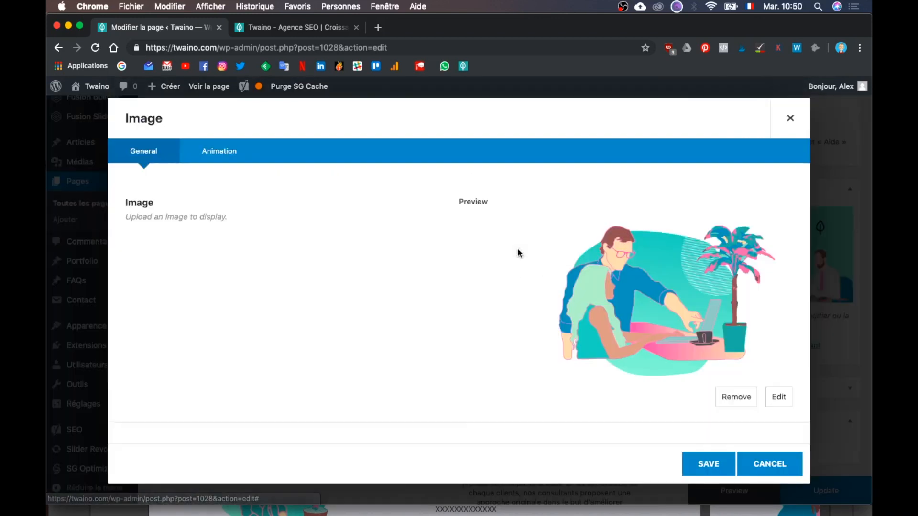
{"action": "scroll", "coordinate": [546, 282], "scroll_direction": "down", "scroll_amount": 3}
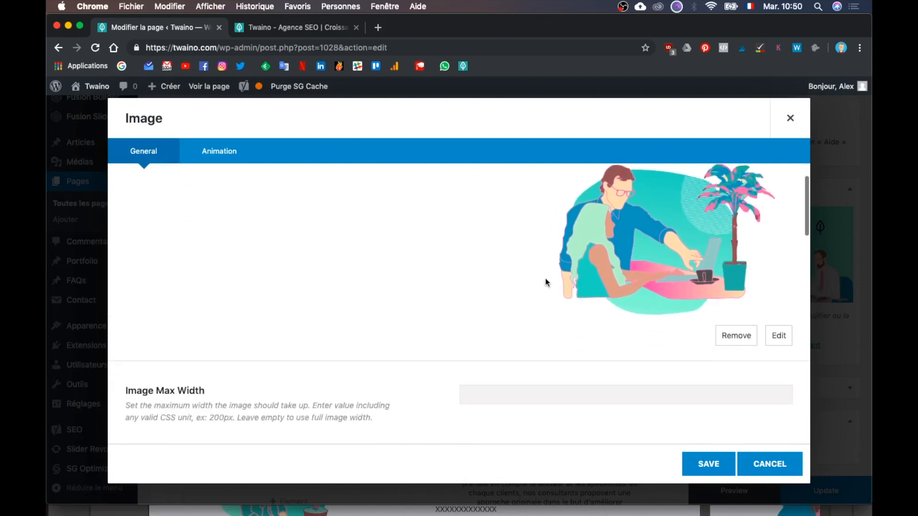
{"action": "left_click", "coordinate": [778, 336]}
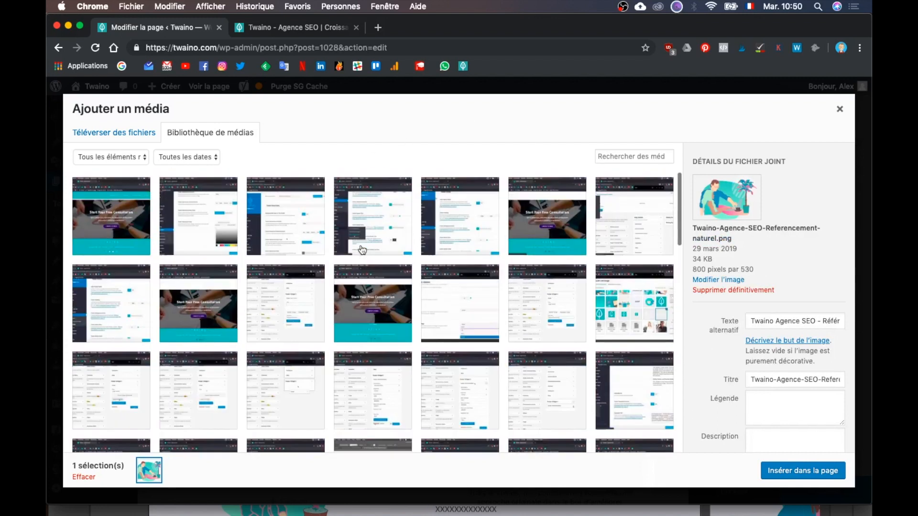
{"action": "left_click", "coordinate": [838, 110]}
- Examine the image element's style, hover, border, alignment, lightbox, link and visibility options, and close it without saving
{"action": "scroll", "coordinate": [701, 378], "scroll_direction": "down", "scroll_amount": 8}
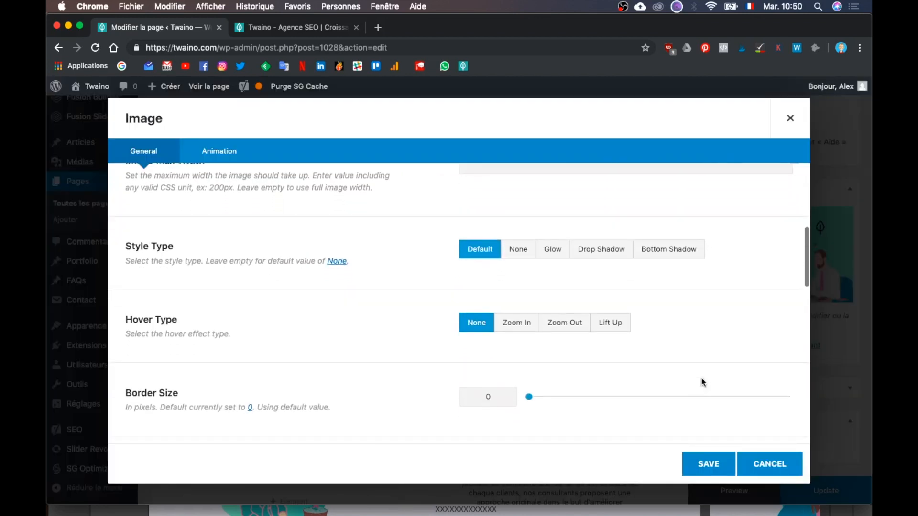
{"action": "scroll", "coordinate": [323, 360], "scroll_direction": "down", "scroll_amount": 5}
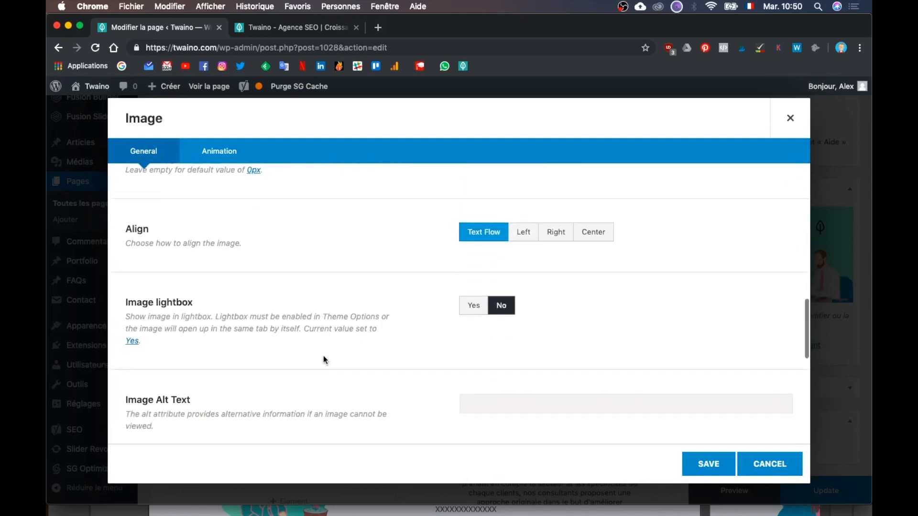
{"action": "scroll", "coordinate": [452, 285], "scroll_direction": "down", "scroll_amount": 8}
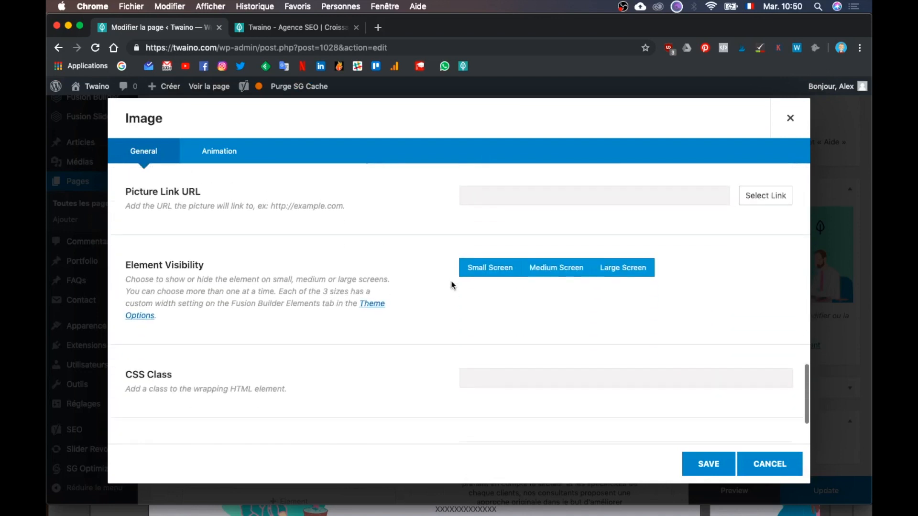
{"action": "scroll", "coordinate": [507, 241], "scroll_direction": "up", "scroll_amount": 3}
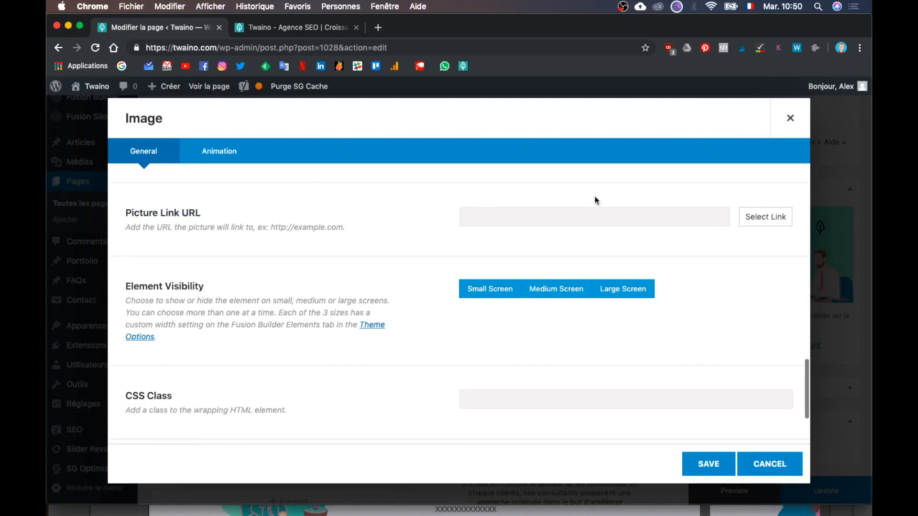
{"action": "scroll", "coordinate": [602, 199], "scroll_direction": "up", "scroll_amount": 15}
{"action": "scroll", "coordinate": [604, 197], "scroll_direction": "down", "scroll_amount": 5}
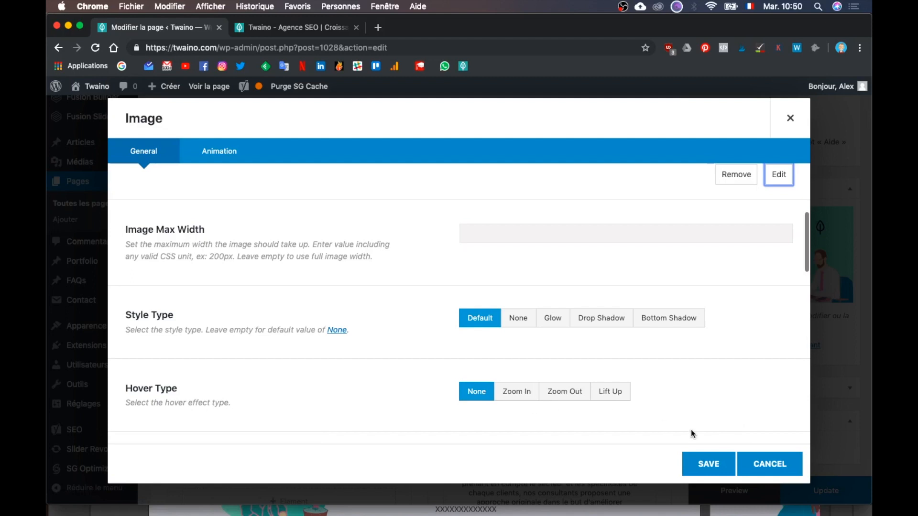
{"action": "left_click", "coordinate": [765, 463]}
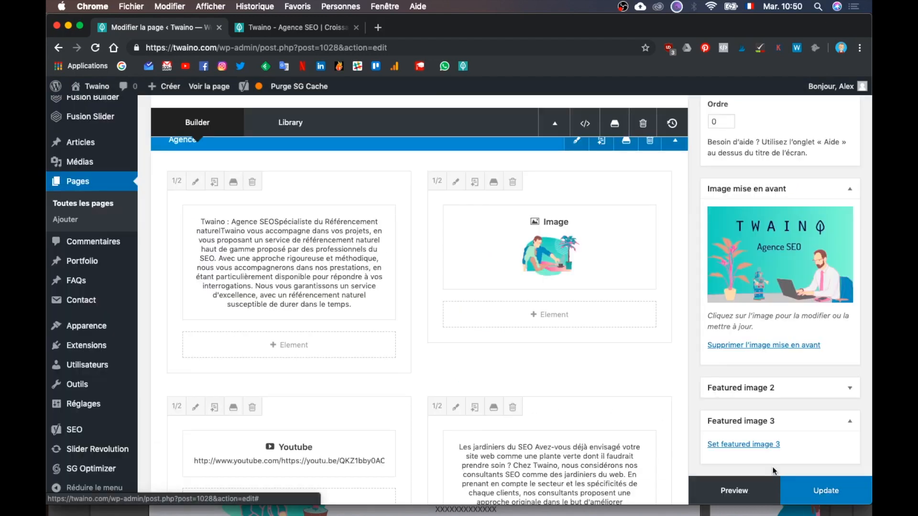
- Switch to Illustrator, examine the "Les jardiniers du SEO" section of the site mockup, and return to the page editor in Chrome
{"action": "scroll", "coordinate": [664, 324], "scroll_direction": "down", "scroll_amount": 5}
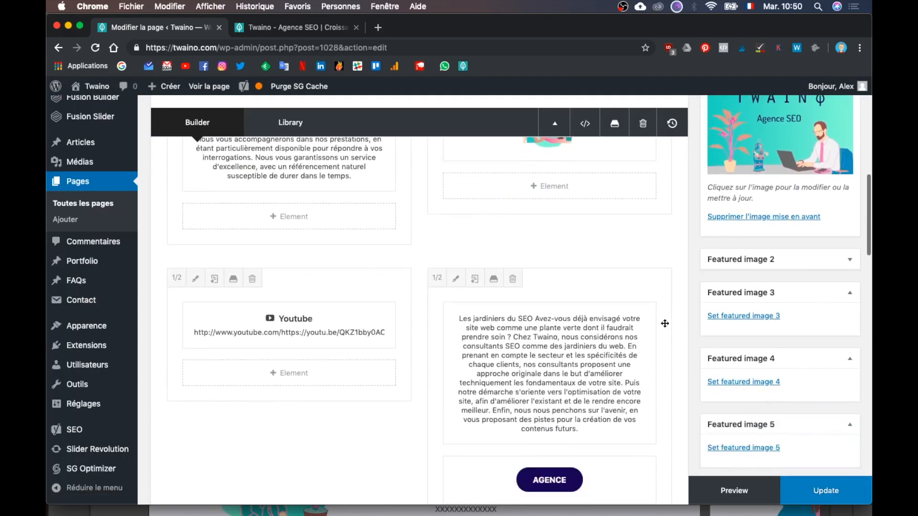
{"action": "key", "text": "ctrl+Up"}
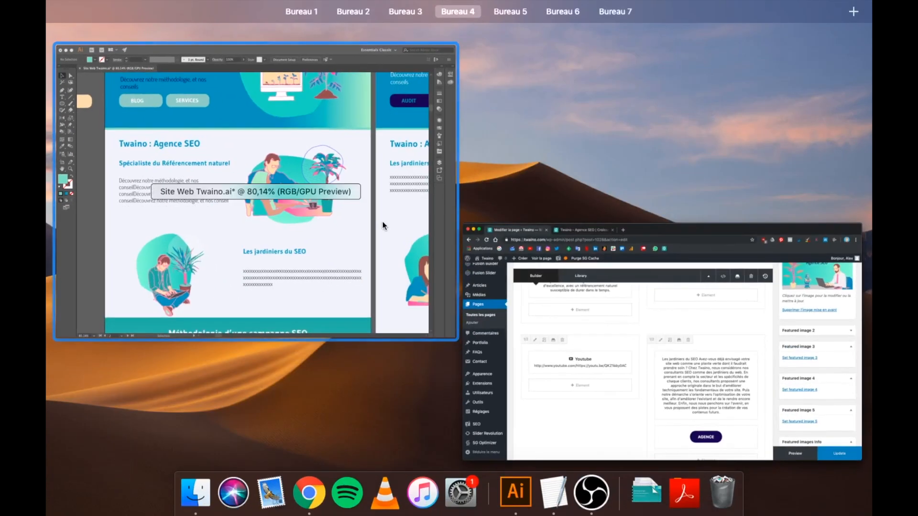
{"action": "left_click", "coordinate": [382, 221]}
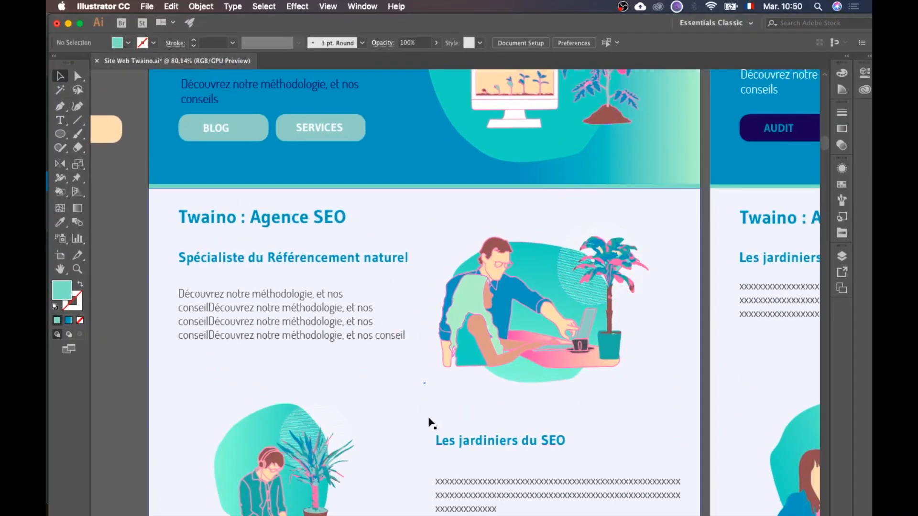
{"action": "left_click", "coordinate": [427, 393]}
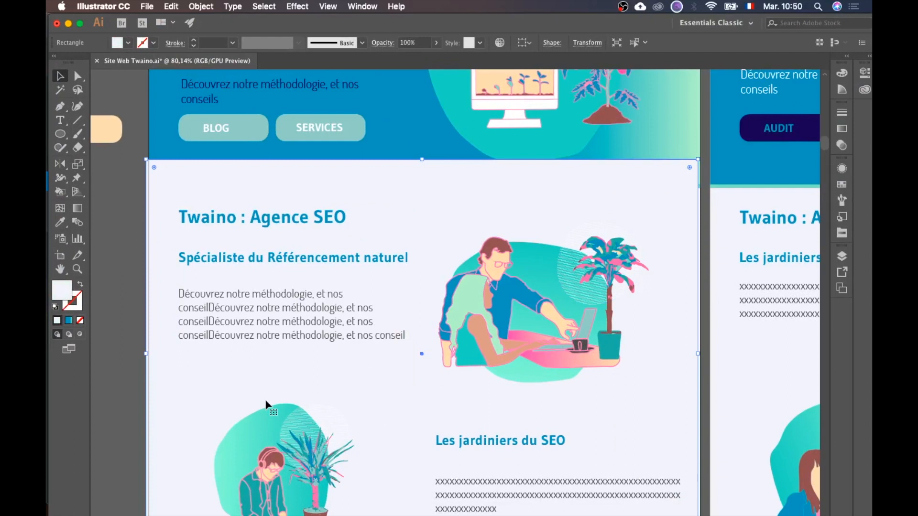
{"action": "scroll", "coordinate": [115, 380], "scroll_direction": "down", "scroll_amount": 5}
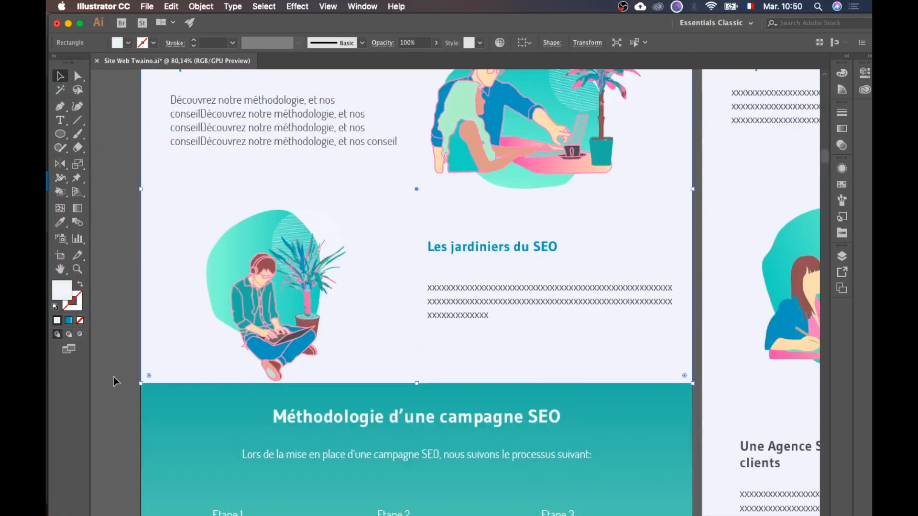
{"action": "scroll", "coordinate": [219, 289], "scroll_direction": "up", "scroll_amount": 1}
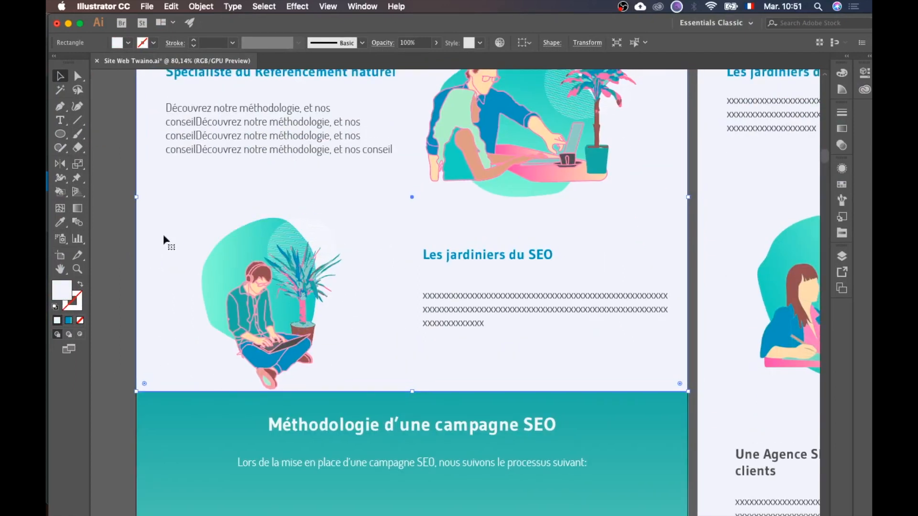
{"action": "key", "text": "ctrl+Up"}
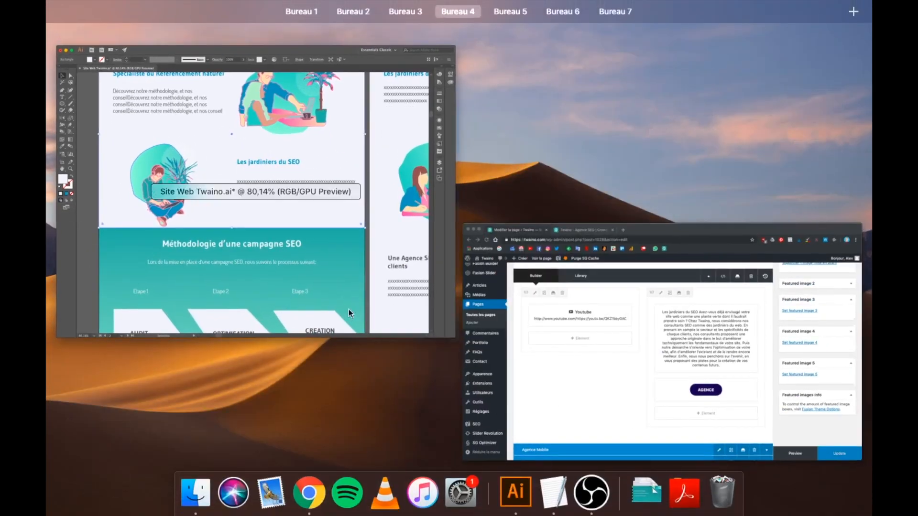
{"action": "left_click", "coordinate": [615, 354]}
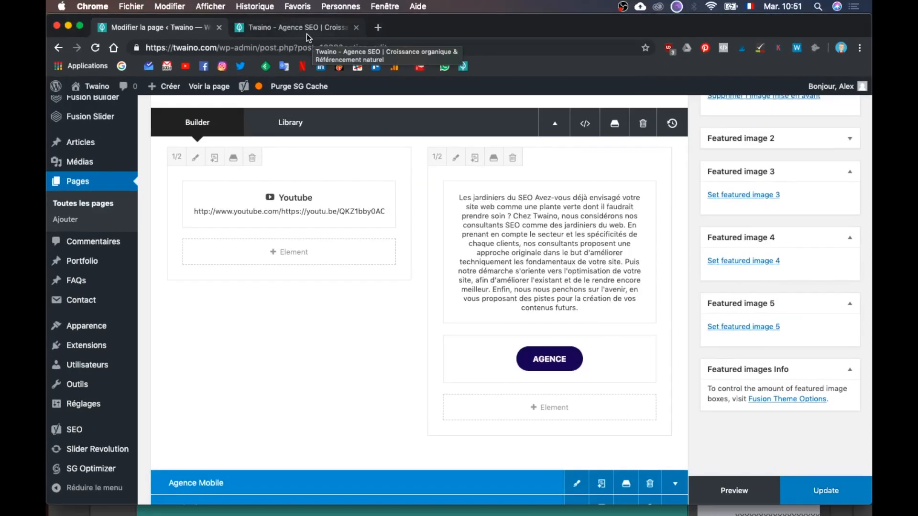
- View the video and "Les jardiniers du SEO" text in the homepage preview, and return to the page editor
{"action": "left_click", "coordinate": [310, 32]}
{"action": "scroll", "coordinate": [418, 358], "scroll_direction": "down", "scroll_amount": 3}
{"action": "scroll", "coordinate": [418, 357], "scroll_direction": "down", "scroll_amount": 2}
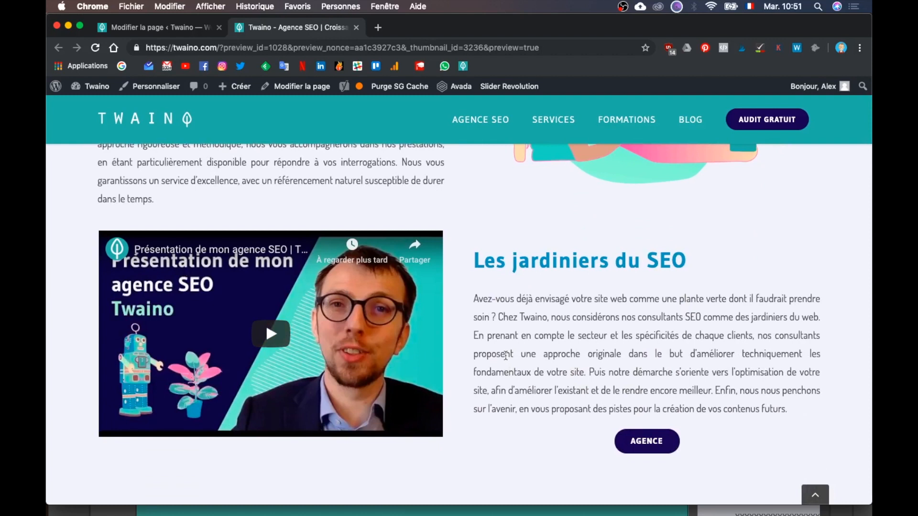
{"action": "scroll", "coordinate": [503, 337], "scroll_direction": "down", "scroll_amount": 2}
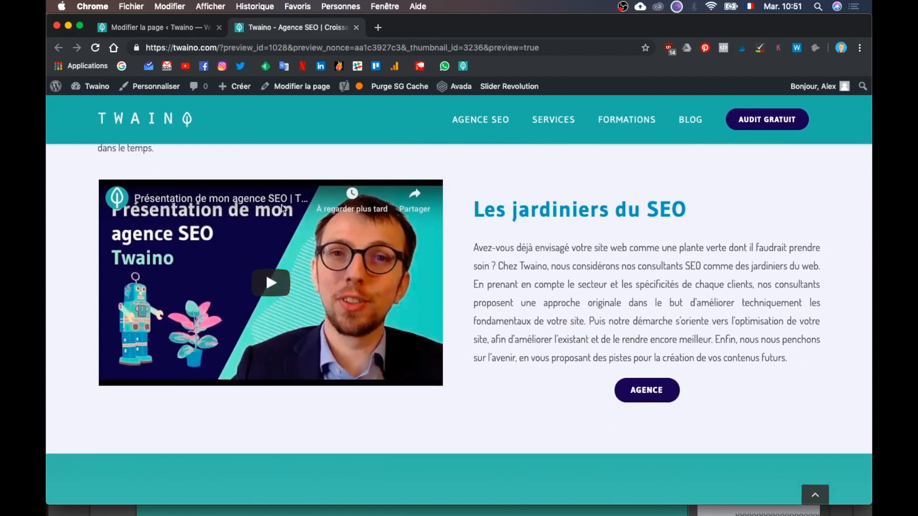
{"action": "left_click", "coordinate": [165, 33]}
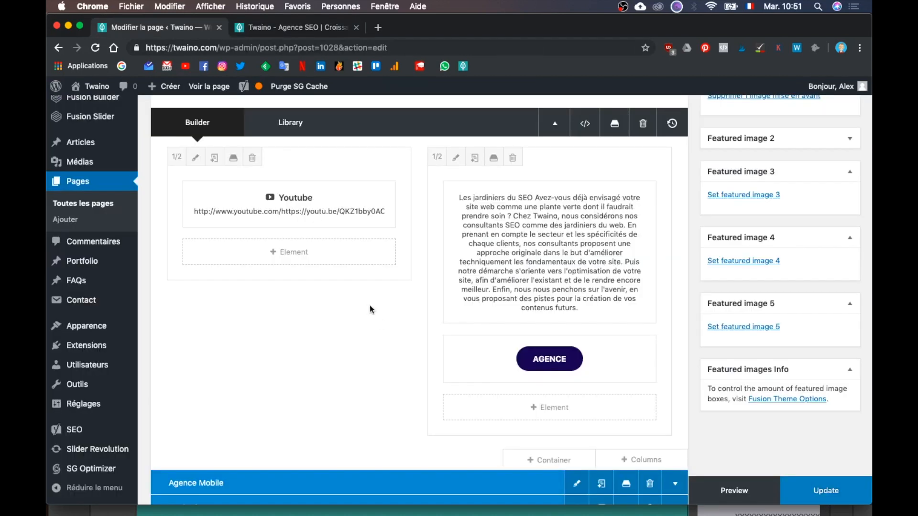
- Search the elements for "you" and try adding a Youtube element to the video's column, discarding its settings
{"action": "scroll", "coordinate": [369, 305], "scroll_direction": "up", "scroll_amount": 2}
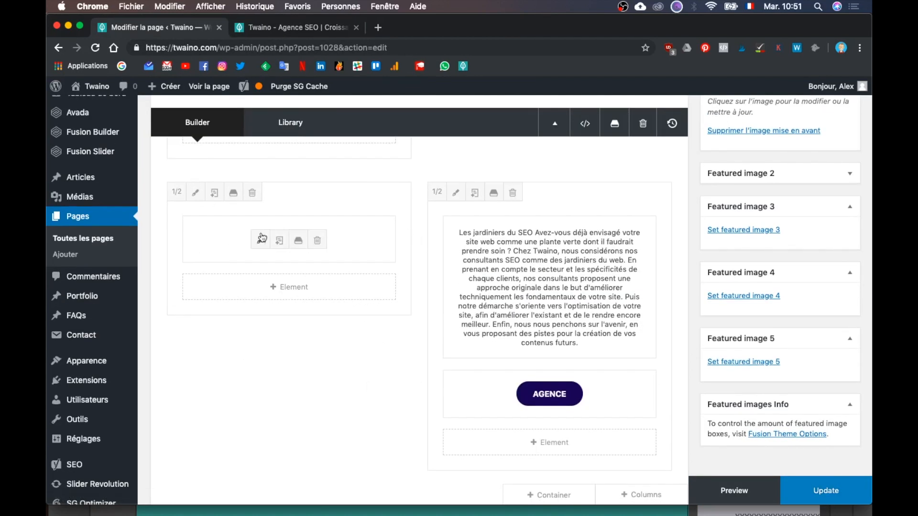
{"action": "mouse_move", "coordinate": [537, 238]}
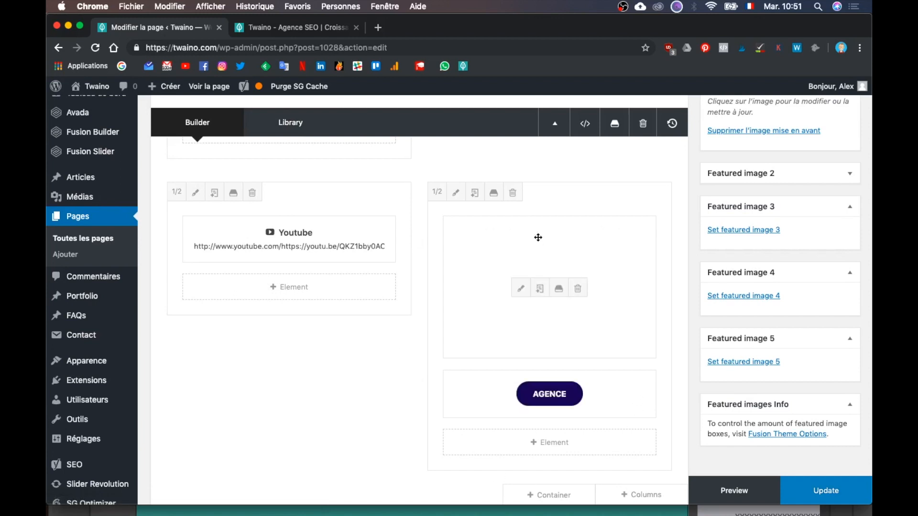
{"action": "mouse_move", "coordinate": [258, 246]}
{"action": "left_click", "coordinate": [310, 287]}
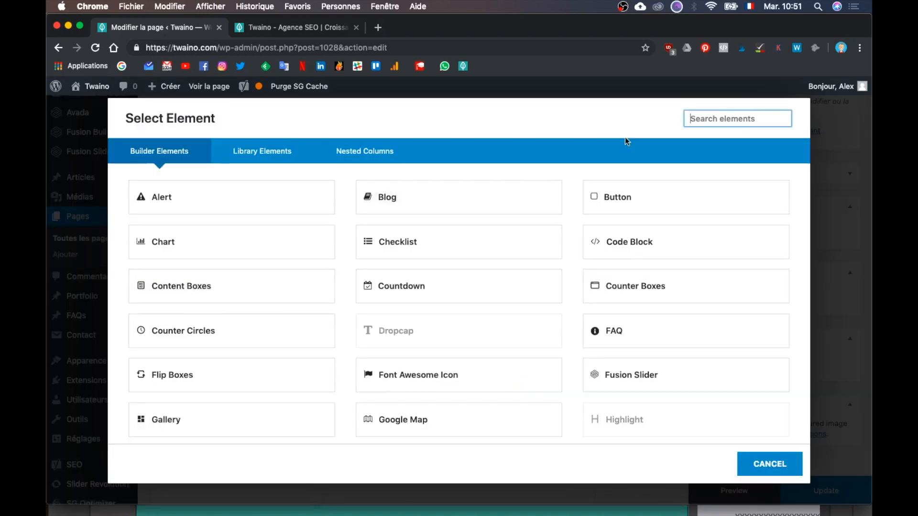
{"action": "type", "text": "ou"}
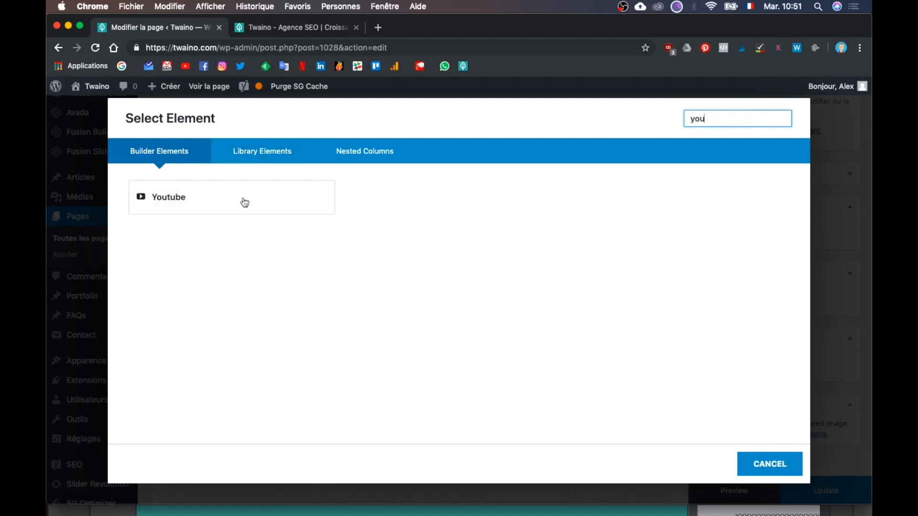
{"action": "left_click", "coordinate": [203, 199]}
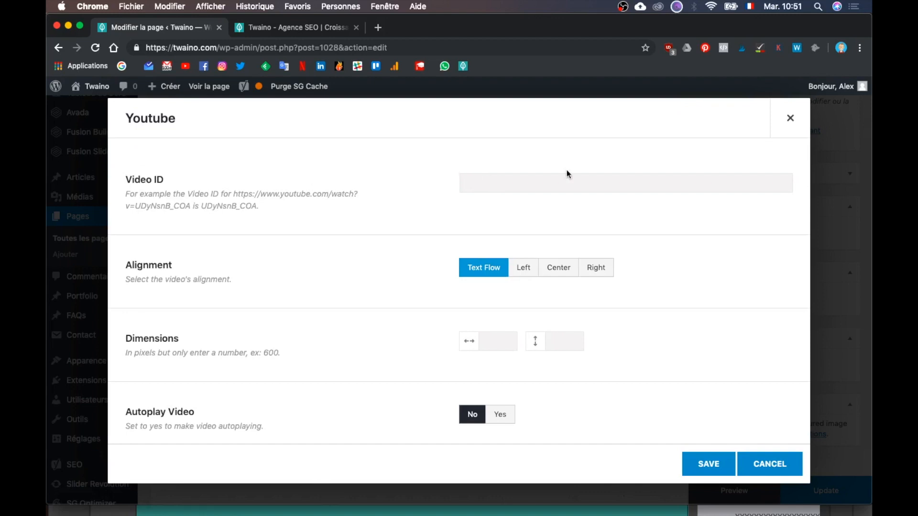
{"action": "left_click", "coordinate": [769, 462]}
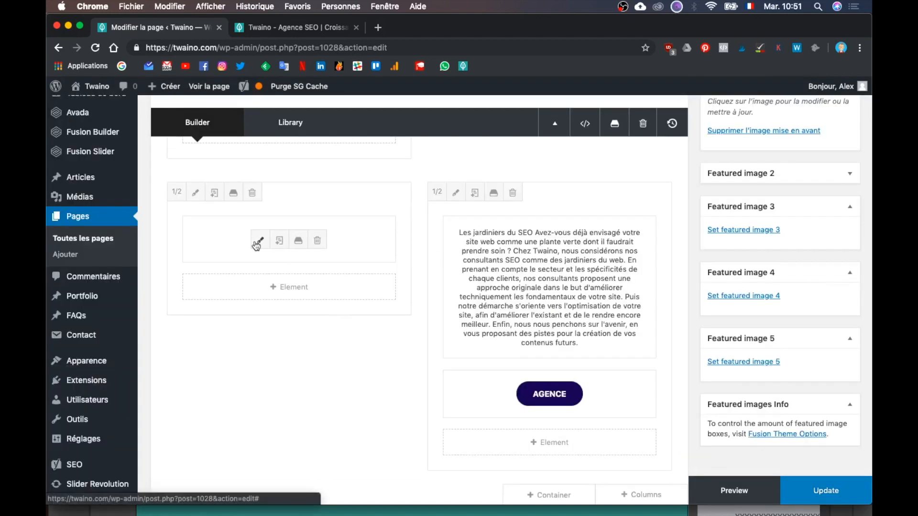
- Open the existing Youtube element, examine its video ID, alignment, dimensions and autoplay options, and save it
{"action": "left_click", "coordinate": [259, 240]}
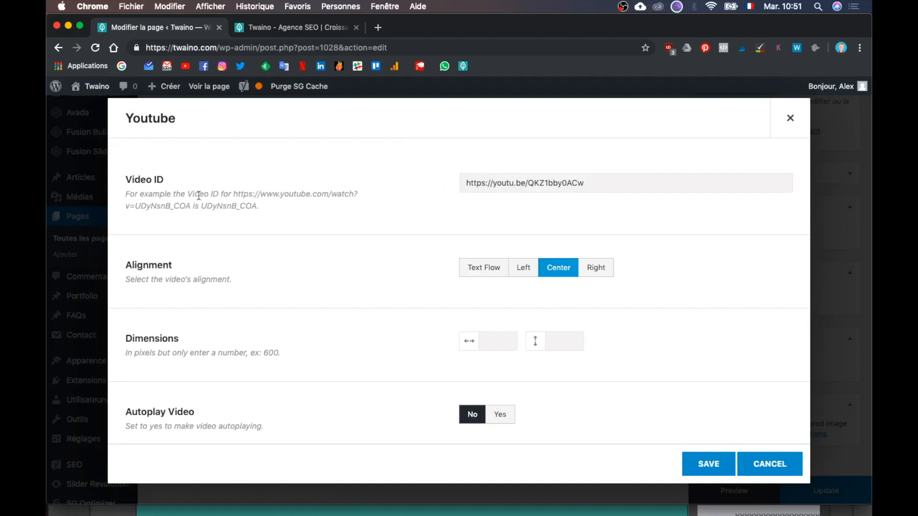
{"action": "scroll", "coordinate": [447, 261], "scroll_direction": "down", "scroll_amount": 2}
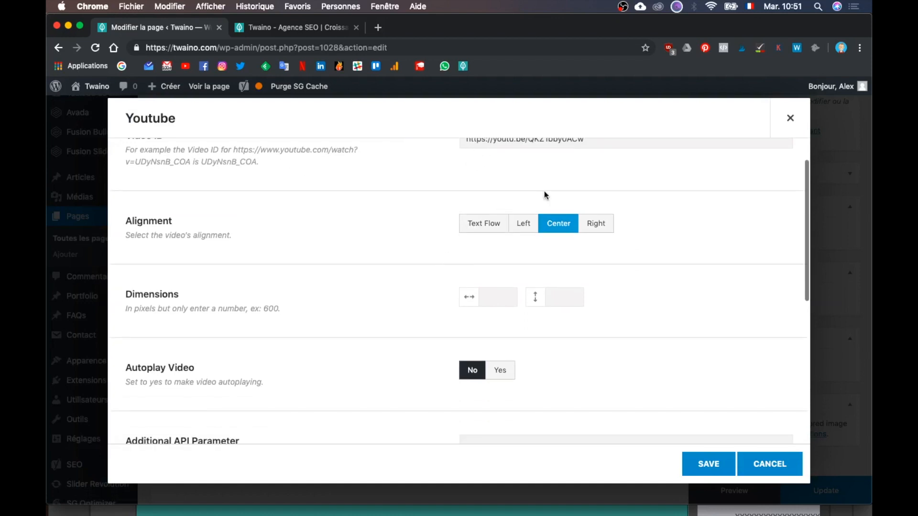
{"action": "scroll", "coordinate": [629, 317], "scroll_direction": "down", "scroll_amount": 5}
{"action": "scroll", "coordinate": [629, 317], "scroll_direction": "up", "scroll_amount": 5}
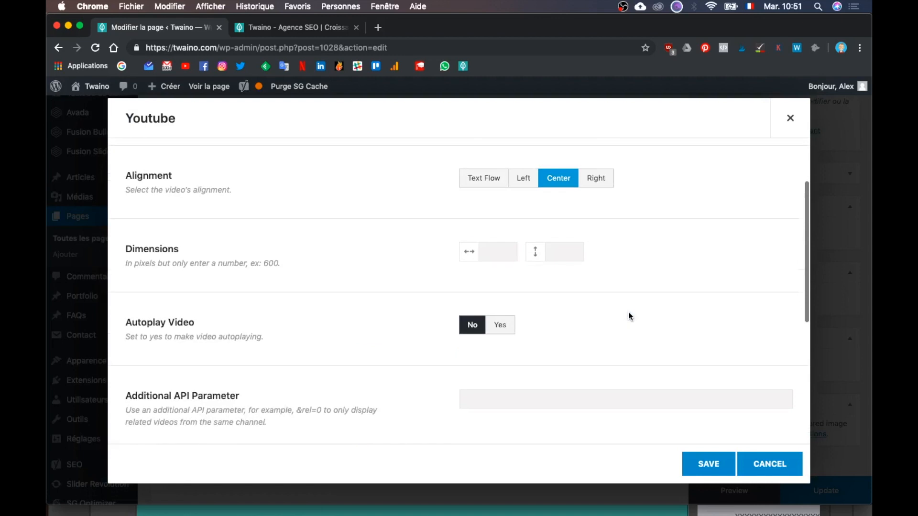
{"action": "scroll", "coordinate": [628, 317], "scroll_direction": "down", "scroll_amount": 1}
{"action": "scroll", "coordinate": [629, 316], "scroll_direction": "down", "scroll_amount": 5}
{"action": "left_click", "coordinate": [694, 455]}
- Open the "Les jardiniers du SEO" text block, examine its content and settings, and close it
{"action": "scroll", "coordinate": [428, 292], "scroll_direction": "down", "scroll_amount": 1}
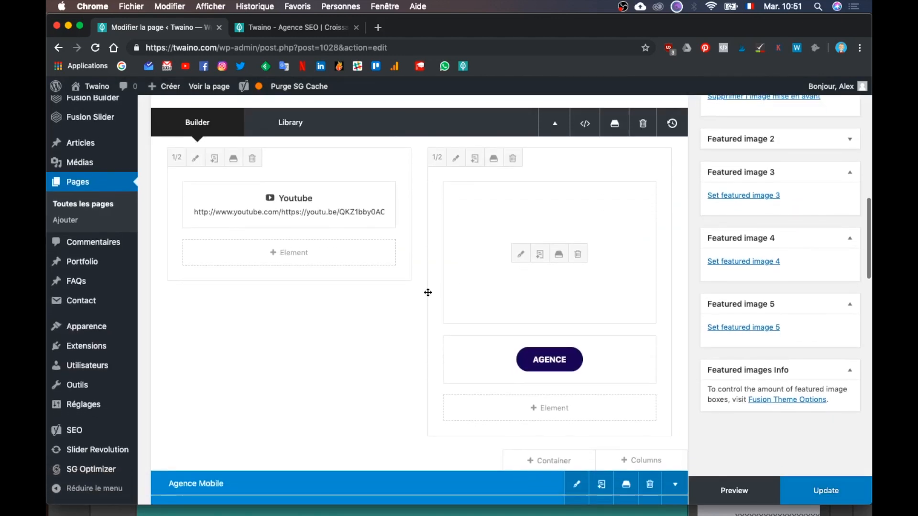
{"action": "left_click", "coordinate": [520, 254]}
{"action": "scroll", "coordinate": [451, 228], "scroll_direction": "down", "scroll_amount": 1}
{"action": "scroll", "coordinate": [452, 228], "scroll_direction": "down", "scroll_amount": 5}
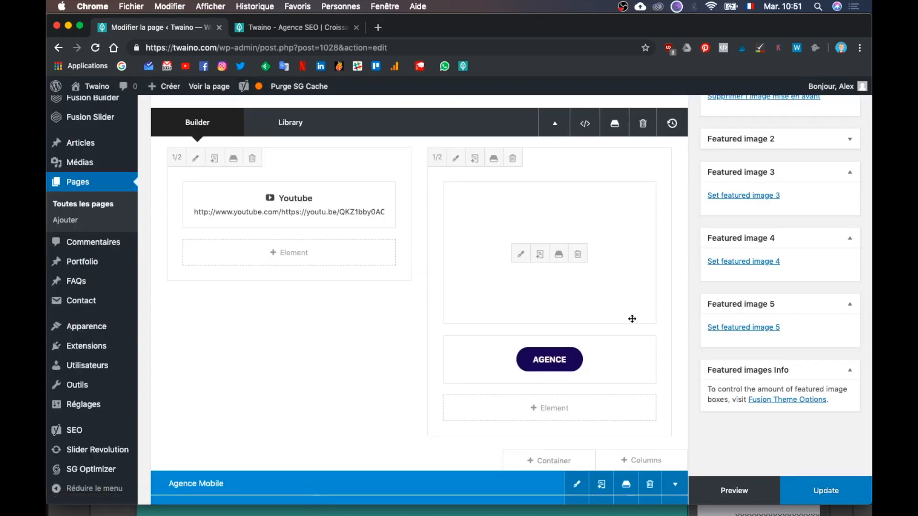
- Search the elements for "but" and add a Button element to the column containing the Agence button
{"action": "scroll", "coordinate": [632, 319], "scroll_direction": "down", "scroll_amount": 2}
{"action": "left_click", "coordinate": [550, 360]}
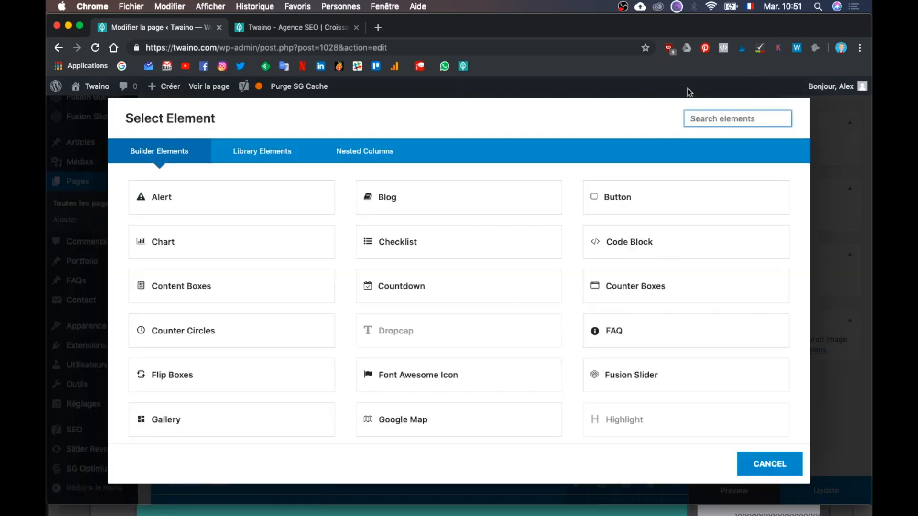
{"action": "type", "text": "but"}
{"action": "left_click", "coordinate": [222, 193]}
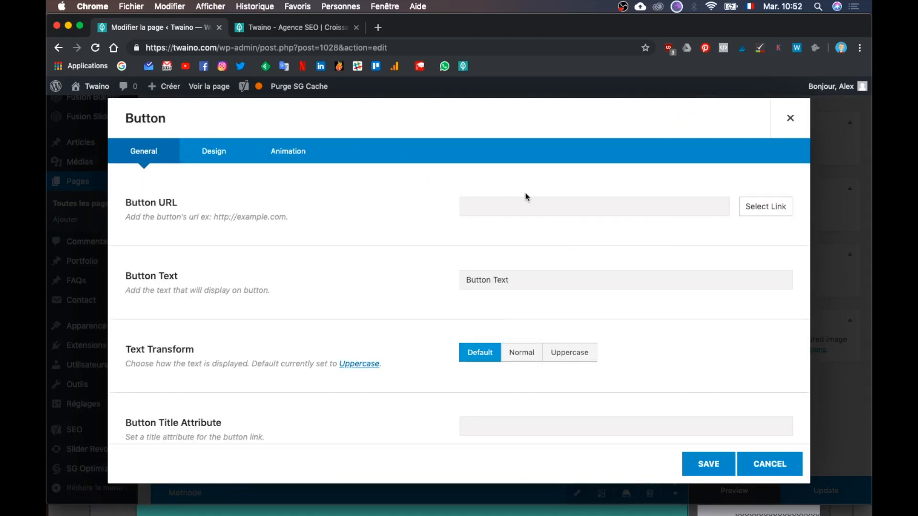
- Search the site's content for "agence" as the new button's link target, and discard the new button
{"action": "left_click", "coordinate": [779, 210]}
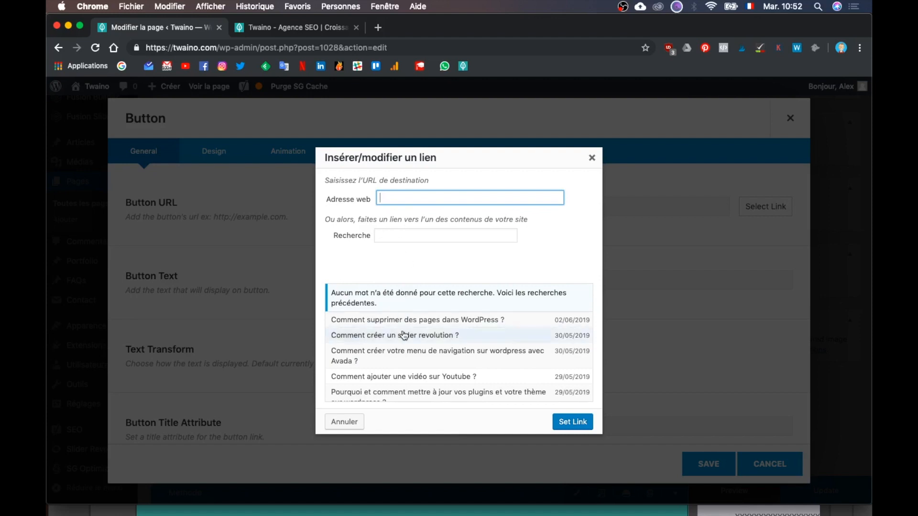
{"action": "scroll", "coordinate": [406, 335], "scroll_direction": "down", "scroll_amount": 10}
{"action": "scroll", "coordinate": [404, 335], "scroll_direction": "up", "scroll_amount": 10}
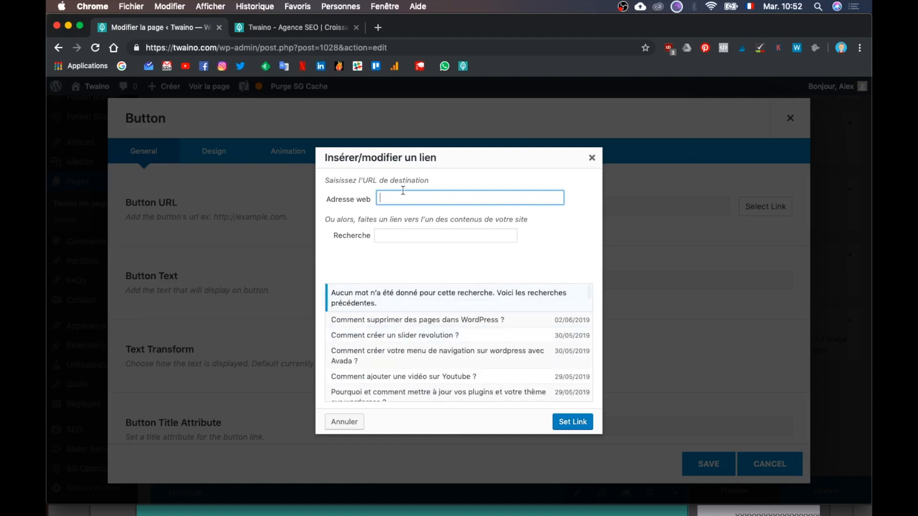
{"action": "left_click", "coordinate": [457, 235]}
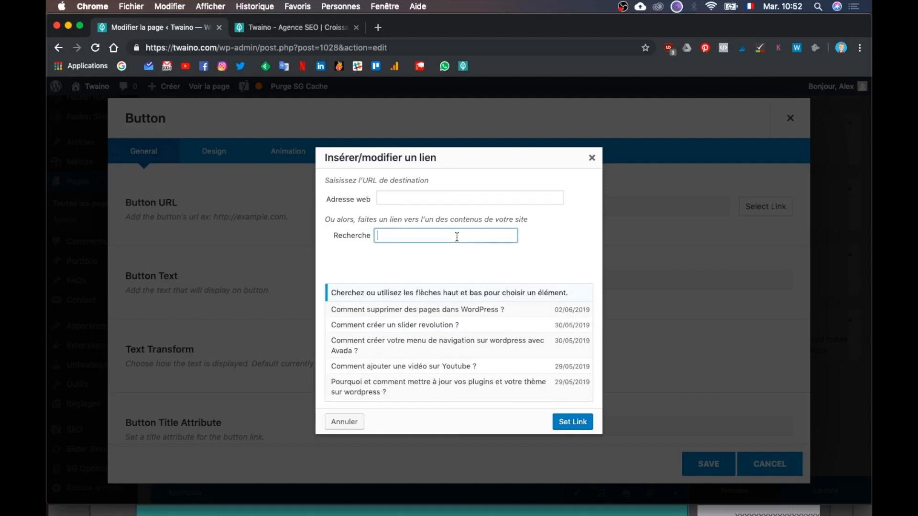
{"action": "type", "text": "agence"}
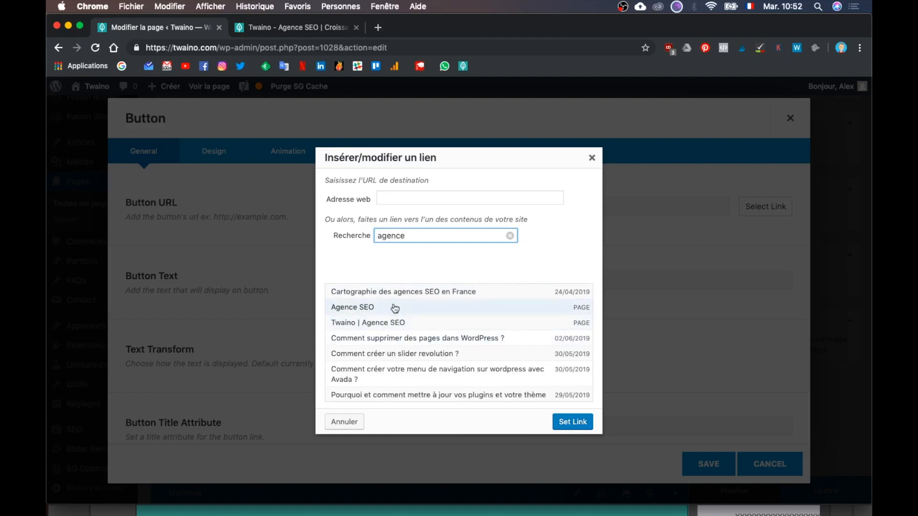
{"action": "left_click", "coordinate": [592, 158]}
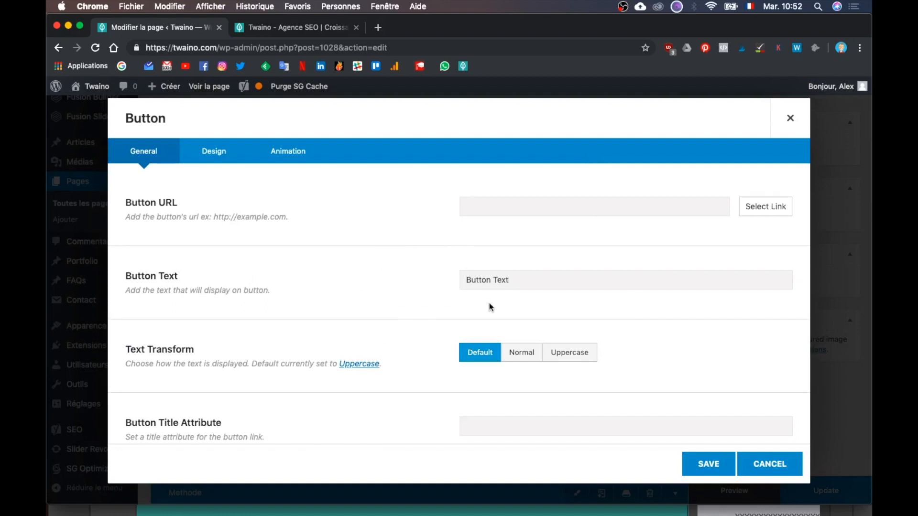
{"action": "left_click", "coordinate": [773, 466]}
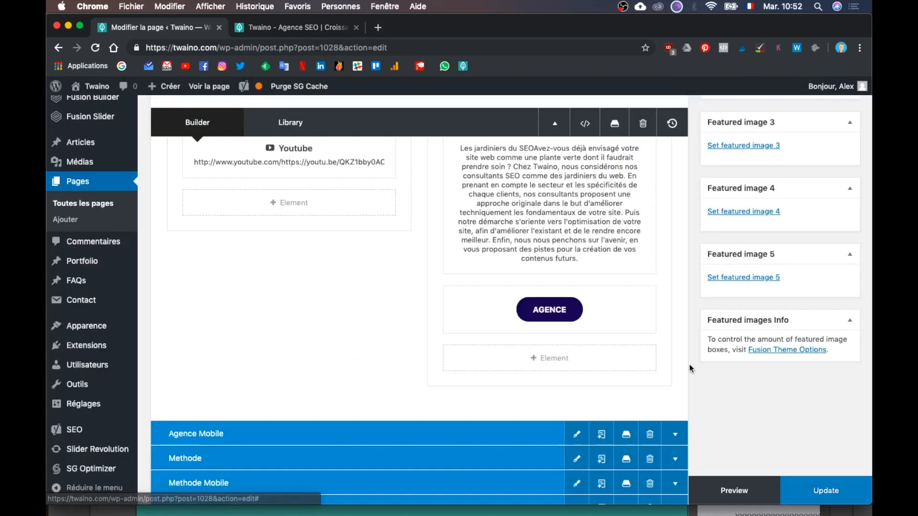
- Open the existing Agence button, examine its URL, text, target, alignment and visibility options against the page preview, and close it without saving
{"action": "left_click", "coordinate": [519, 313]}
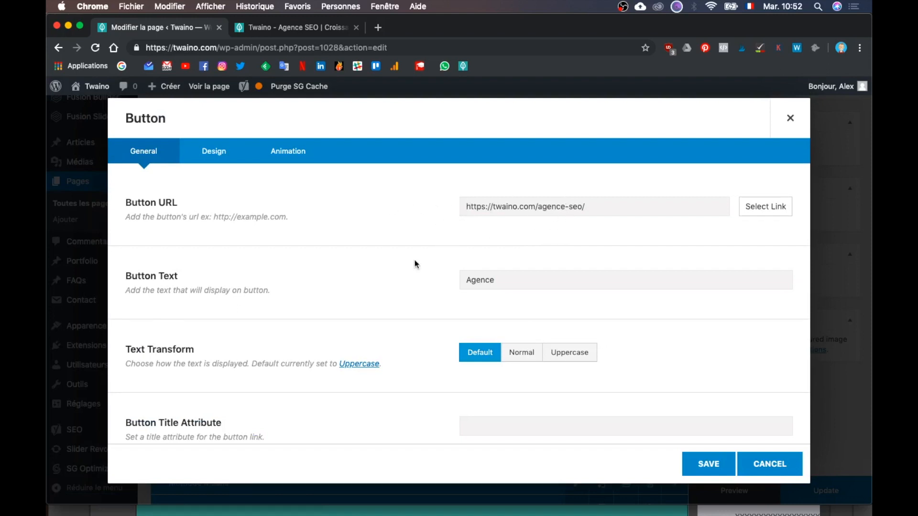
{"action": "scroll", "coordinate": [415, 259], "scroll_direction": "down", "scroll_amount": 2}
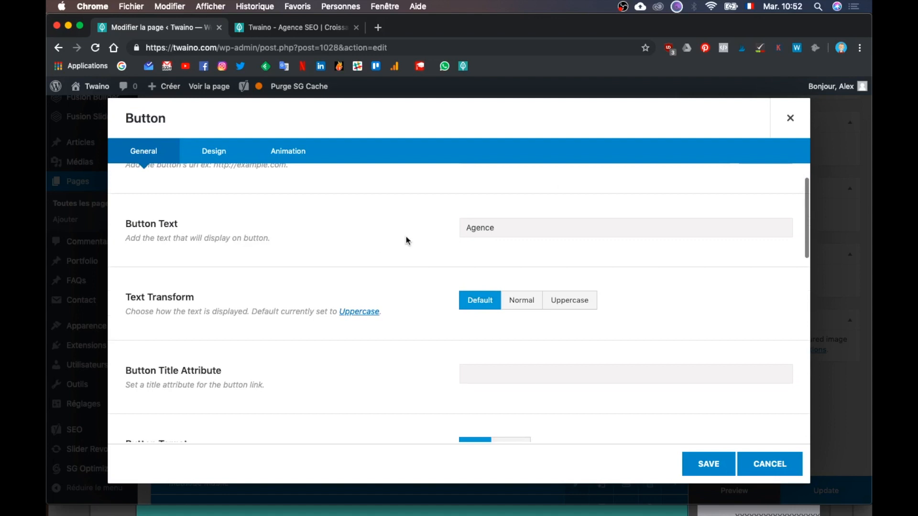
{"action": "left_click", "coordinate": [297, 27]}
{"action": "scroll", "coordinate": [455, 248], "scroll_direction": "down", "scroll_amount": 1}
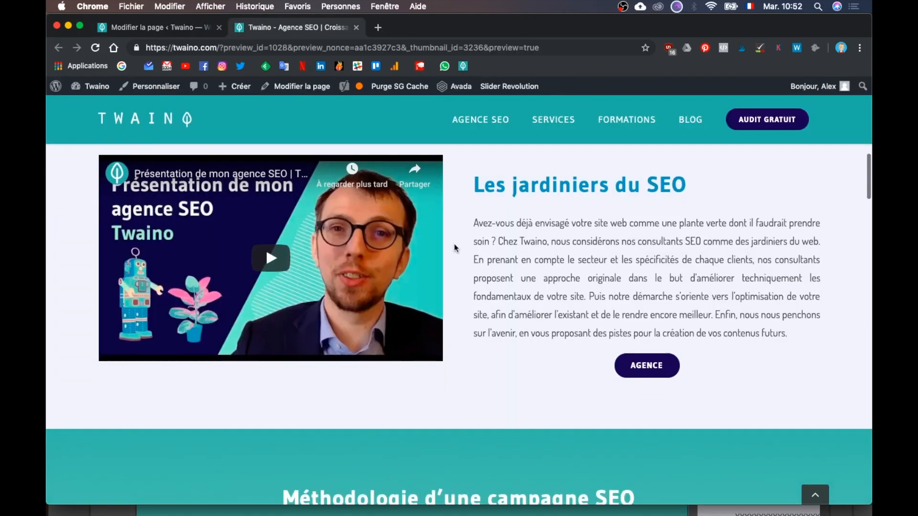
{"action": "left_click", "coordinate": [191, 30]}
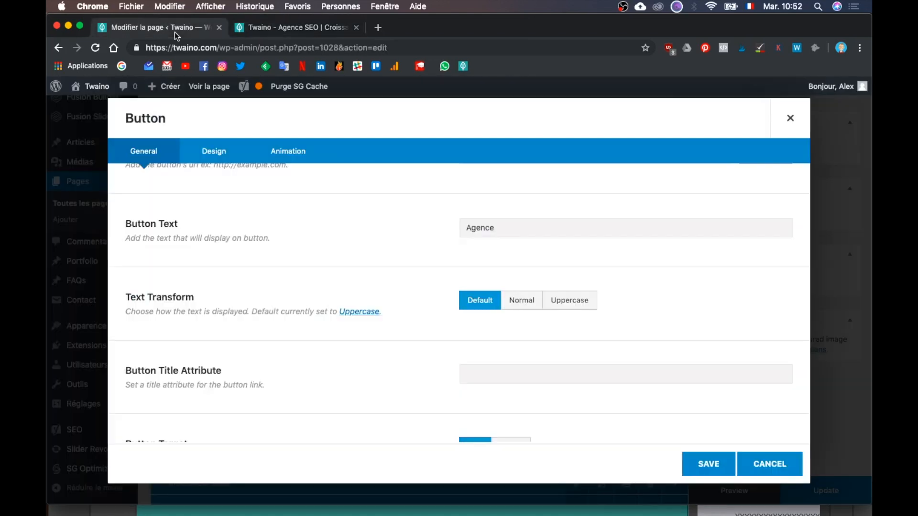
{"action": "scroll", "coordinate": [442, 302], "scroll_direction": "down", "scroll_amount": 3}
{"action": "scroll", "coordinate": [442, 302], "scroll_direction": "down", "scroll_amount": 1}
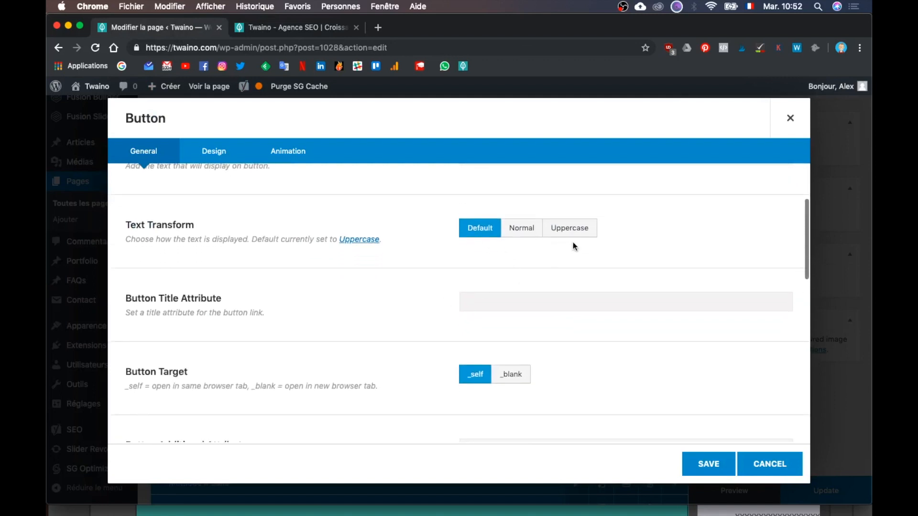
{"action": "scroll", "coordinate": [359, 306], "scroll_direction": "down", "scroll_amount": 2}
{"action": "scroll", "coordinate": [359, 306], "scroll_direction": "down", "scroll_amount": 4}
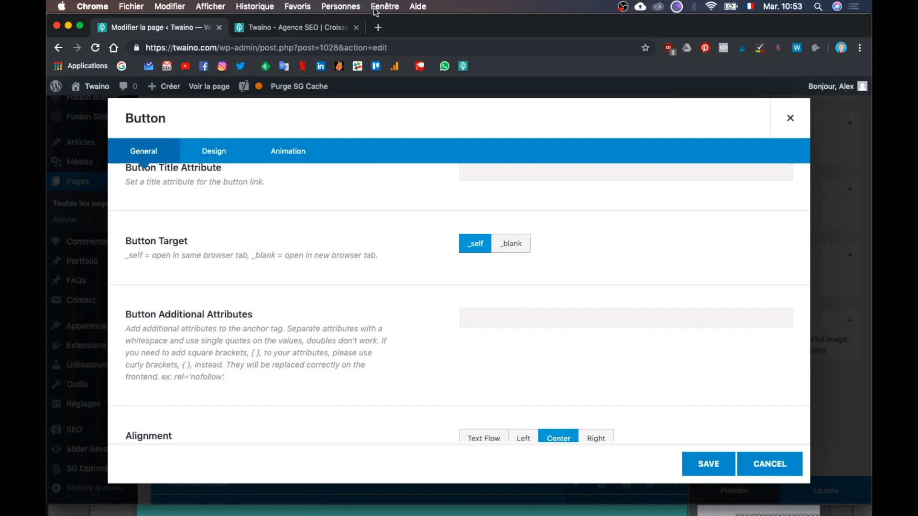
{"action": "scroll", "coordinate": [442, 207], "scroll_direction": "down", "scroll_amount": 5}
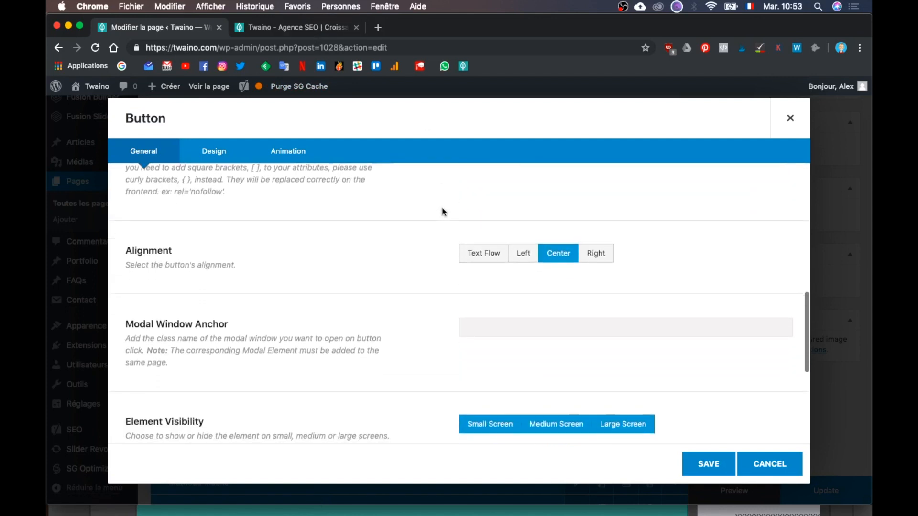
{"action": "scroll", "coordinate": [443, 332], "scroll_direction": "down", "scroll_amount": 6}
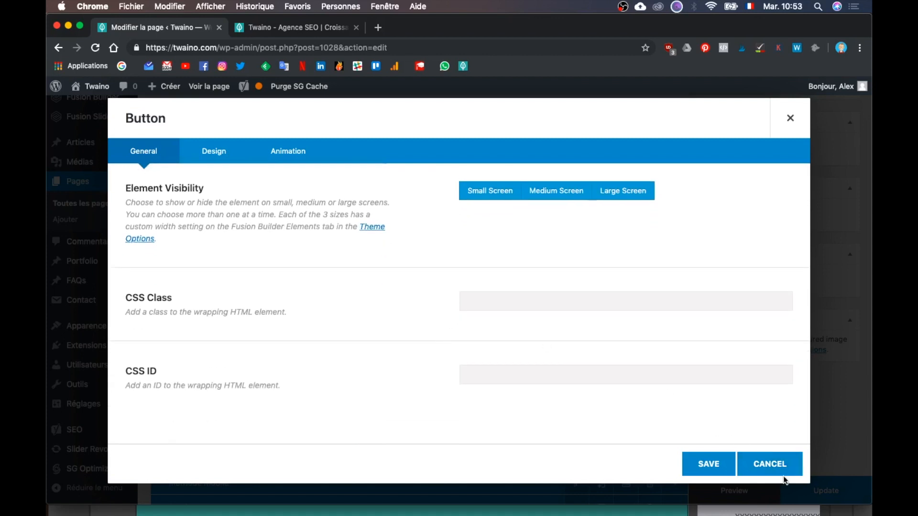
{"action": "left_click", "coordinate": [773, 464]}
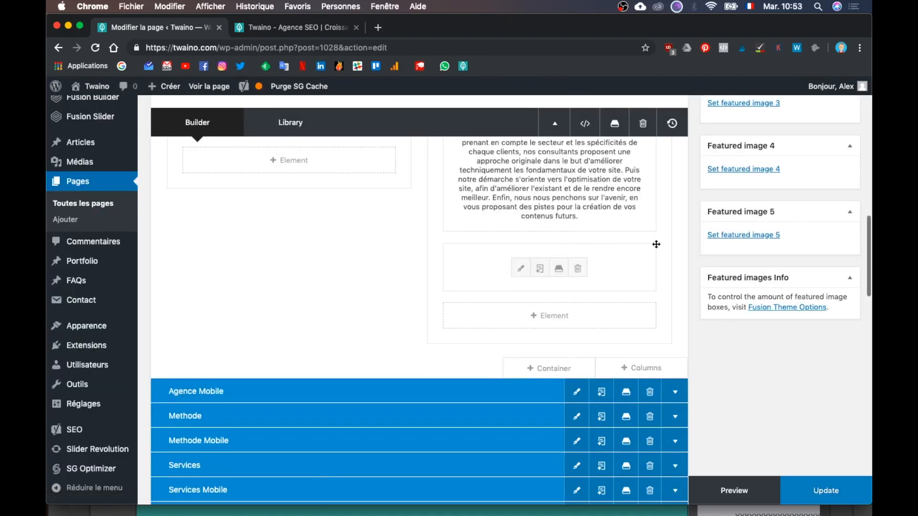
- Review the rendered Agence section in the page preview, from the "Twaino : Agence SEO" heading to the Agence button
{"action": "scroll", "coordinate": [655, 245], "scroll_direction": "up", "scroll_amount": 4}
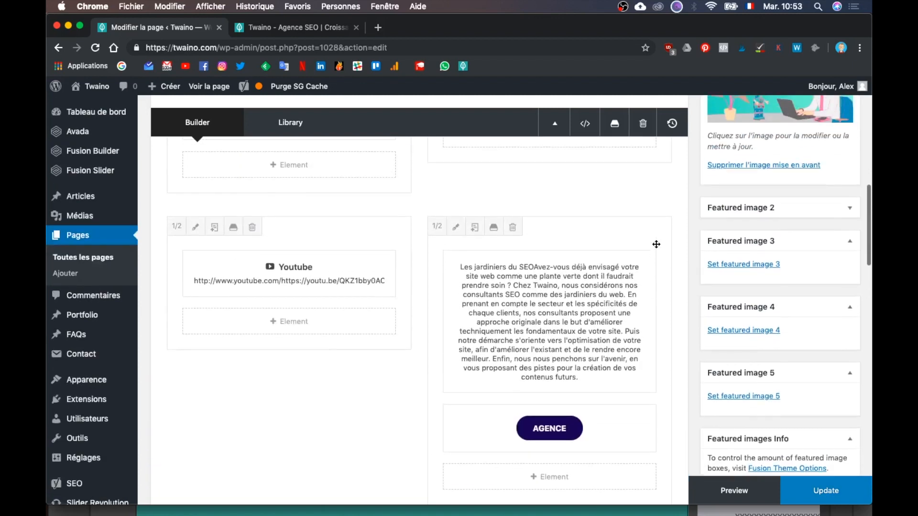
{"action": "left_click", "coordinate": [314, 27]}
{"action": "scroll", "coordinate": [516, 294], "scroll_direction": "up", "scroll_amount": 8}
{"action": "scroll", "coordinate": [516, 296], "scroll_direction": "down", "scroll_amount": 1}
{"action": "scroll", "coordinate": [516, 296], "scroll_direction": "up", "scroll_amount": 3}
{"action": "scroll", "coordinate": [516, 297], "scroll_direction": "down", "scroll_amount": 3}
{"action": "scroll", "coordinate": [516, 296], "scroll_direction": "up", "scroll_amount": 1}
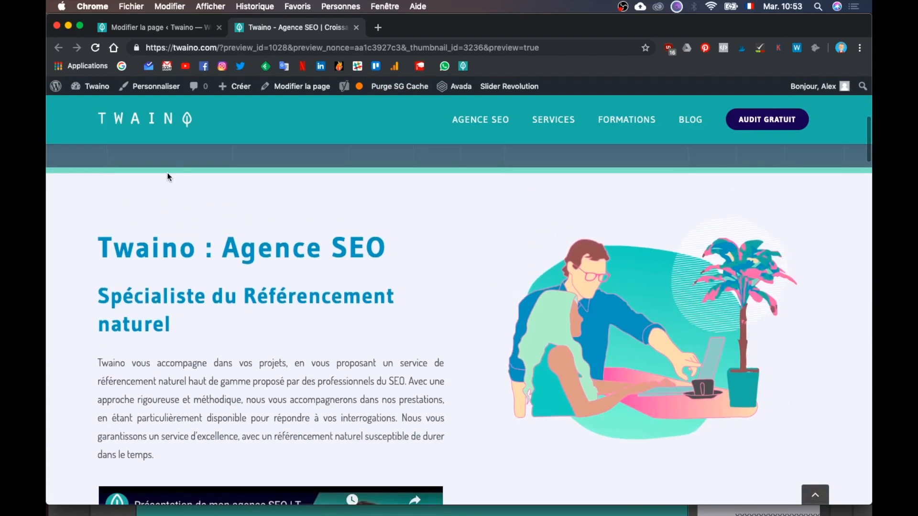
{"action": "scroll", "coordinate": [483, 287], "scroll_direction": "down", "scroll_amount": 5}
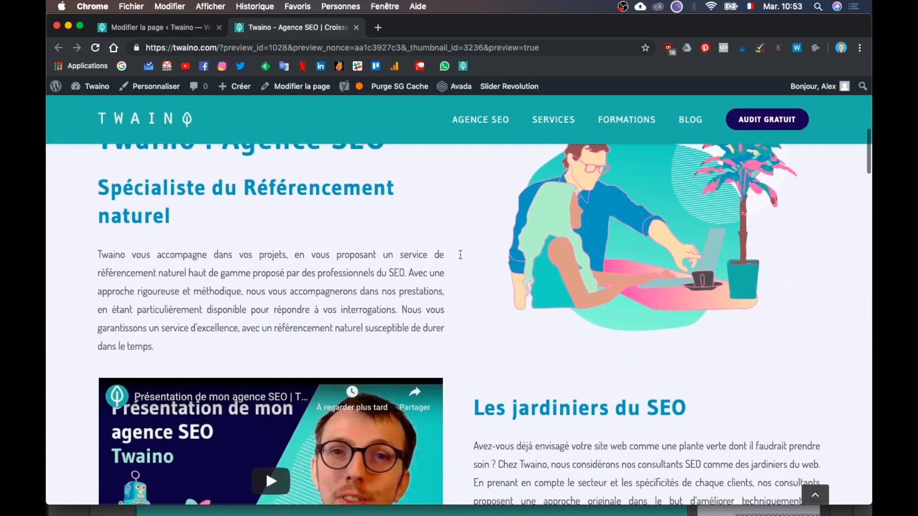
{"action": "scroll", "coordinate": [642, 342], "scroll_direction": "down", "scroll_amount": 5}
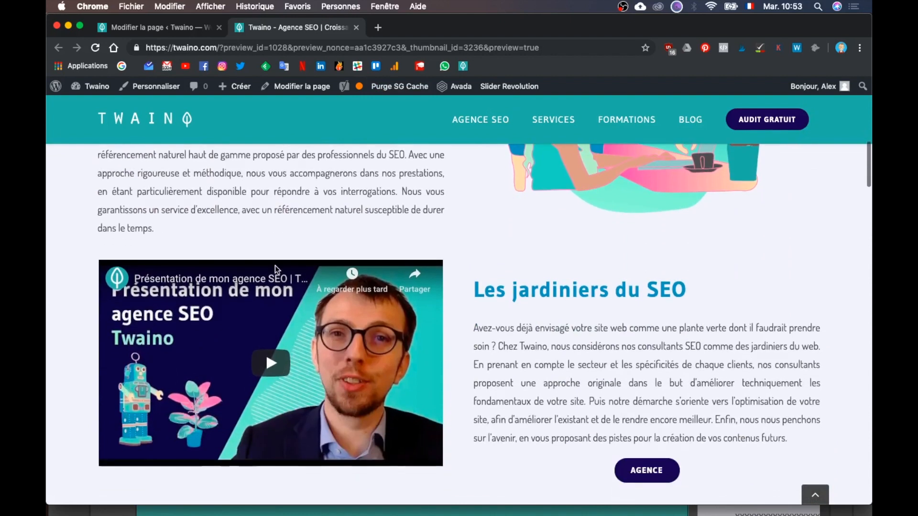
{"action": "scroll", "coordinate": [466, 329], "scroll_direction": "down", "scroll_amount": 5}
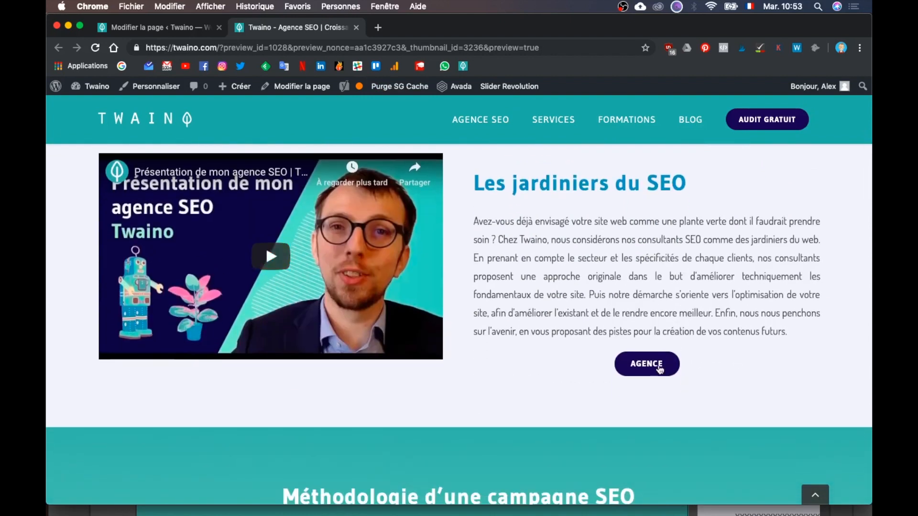
- Examine the "Méthodologie d'une campagne SEO" section and its three step arrows in the page preview
{"action": "scroll", "coordinate": [642, 402], "scroll_direction": "down", "scroll_amount": 2}
{"action": "scroll", "coordinate": [641, 398], "scroll_direction": "down", "scroll_amount": 2}
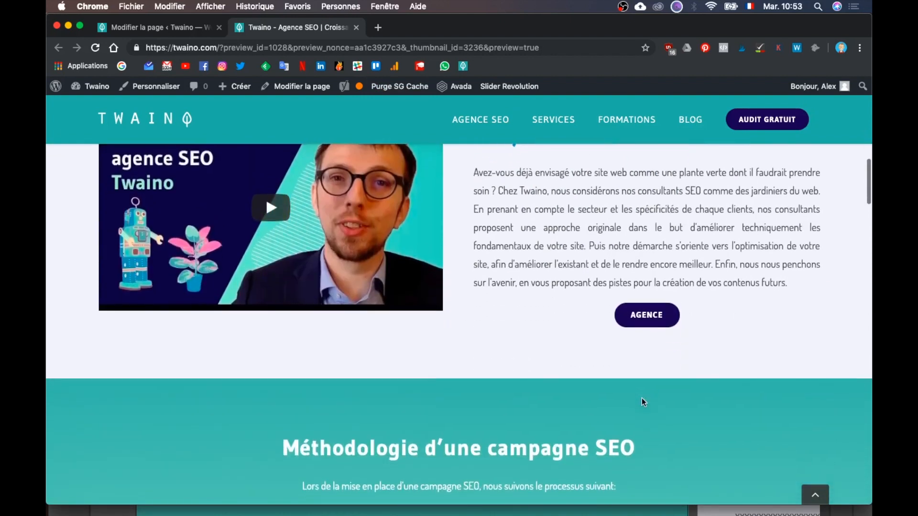
{"action": "scroll", "coordinate": [641, 397], "scroll_direction": "down", "scroll_amount": 2}
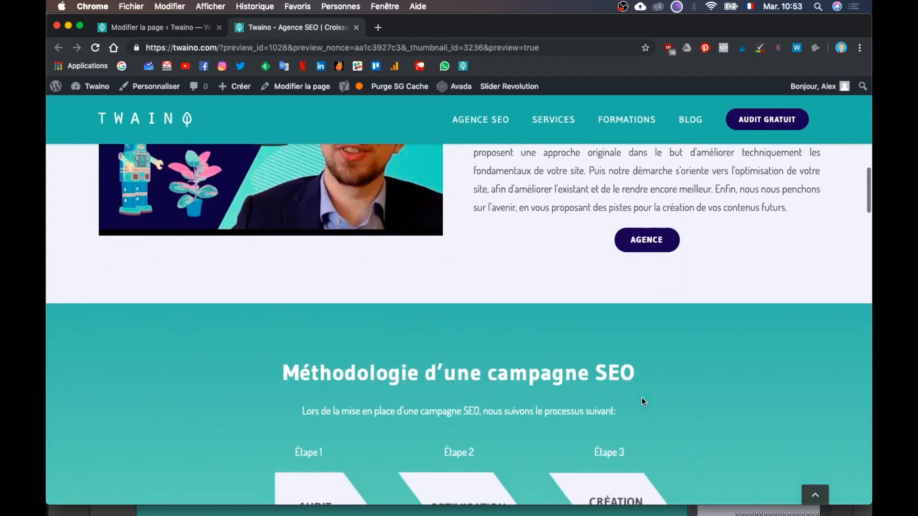
{"action": "scroll", "coordinate": [642, 397], "scroll_direction": "down", "scroll_amount": 3}
{"action": "scroll", "coordinate": [642, 397], "scroll_direction": "down", "scroll_amount": 2}
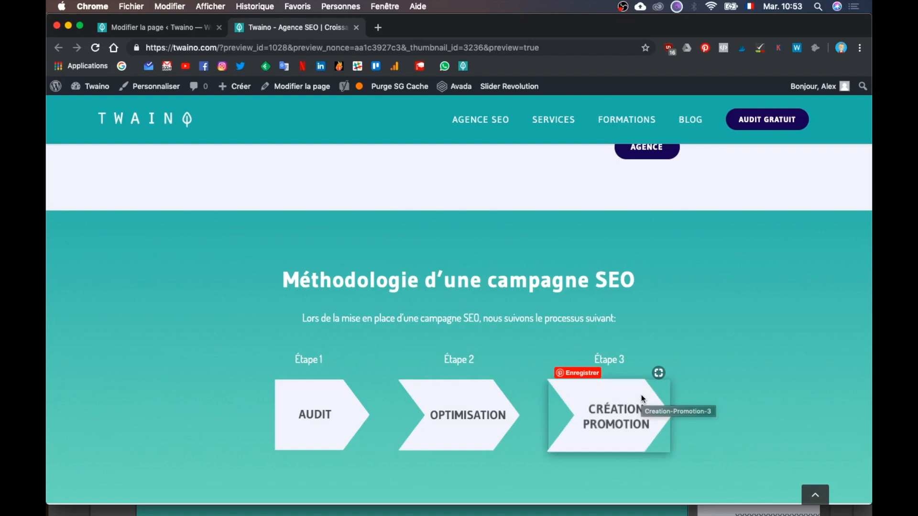
{"action": "scroll", "coordinate": [566, 325], "scroll_direction": "down", "scroll_amount": 1}
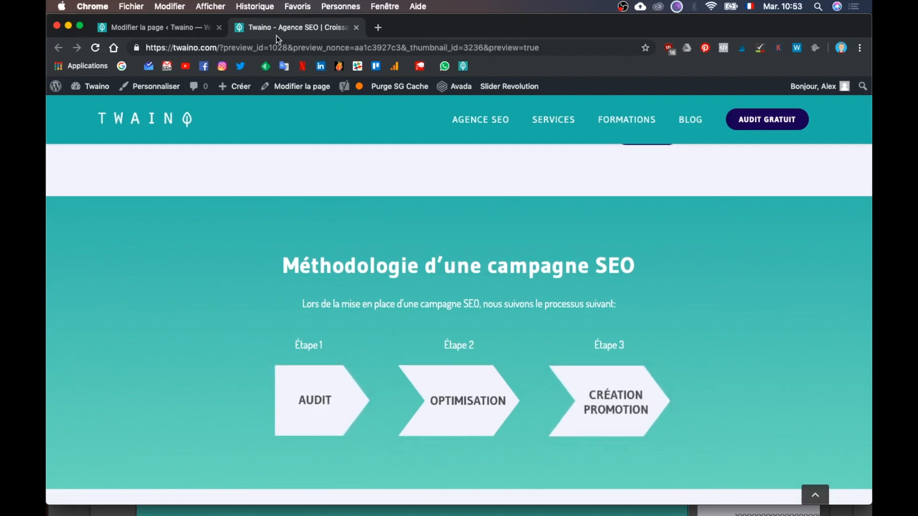
{"action": "scroll", "coordinate": [407, 274], "scroll_direction": "down", "scroll_amount": 1}
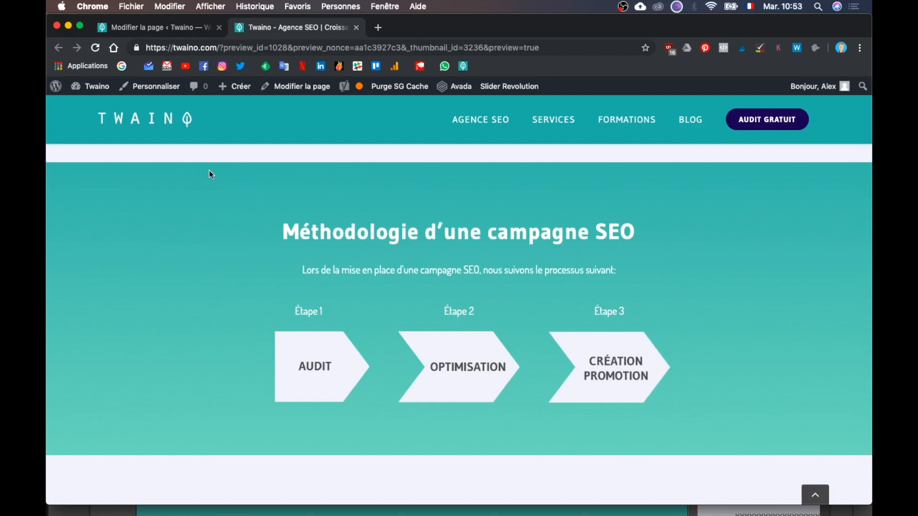
- Return to the page editor, collapse the Agence container and expand the Methode container
{"action": "left_click", "coordinate": [143, 28]}
{"action": "left_click_drag", "start_coordinate": [338, 221], "coordinate": [419, 225]}
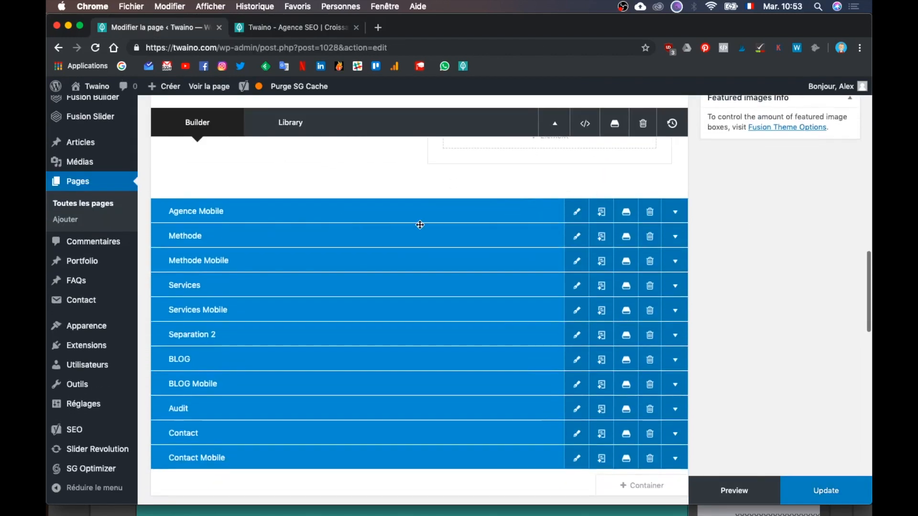
{"action": "scroll", "coordinate": [420, 225], "scroll_direction": "up", "scroll_amount": 14}
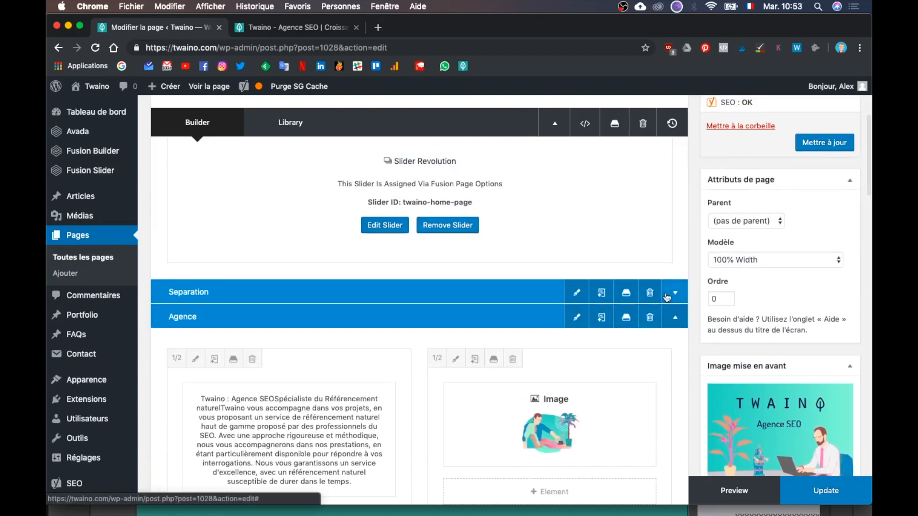
{"action": "left_click", "coordinate": [673, 318]}
{"action": "scroll", "coordinate": [647, 385], "scroll_direction": "down", "scroll_amount": 3}
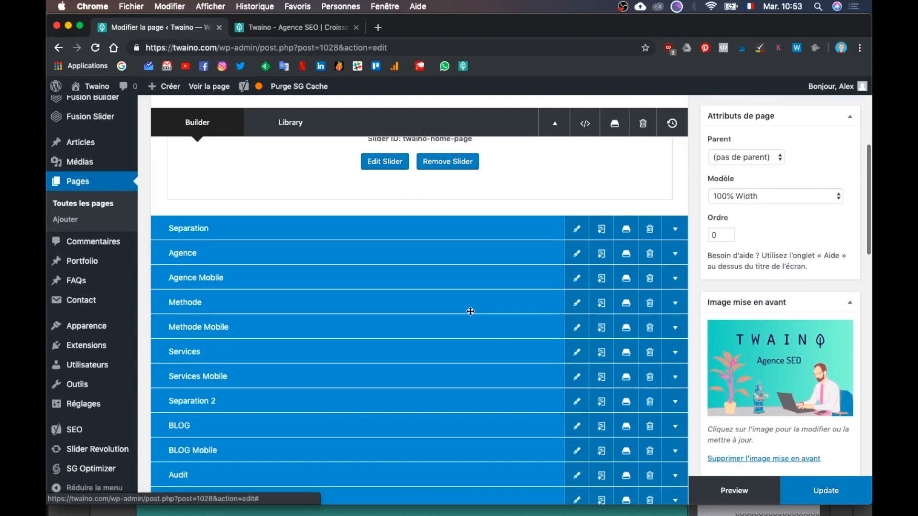
{"action": "left_click", "coordinate": [675, 302]}
{"action": "scroll", "coordinate": [548, 302], "scroll_direction": "down", "scroll_amount": 3}
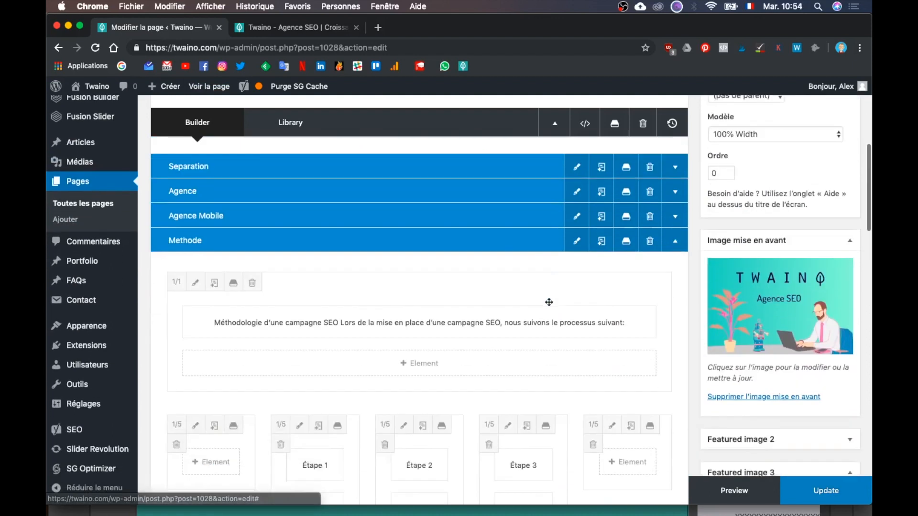
- Locate where a new container is added below Contact Mobile, and return to the Methode container
{"action": "scroll", "coordinate": [548, 302], "scroll_direction": "down", "scroll_amount": 20}
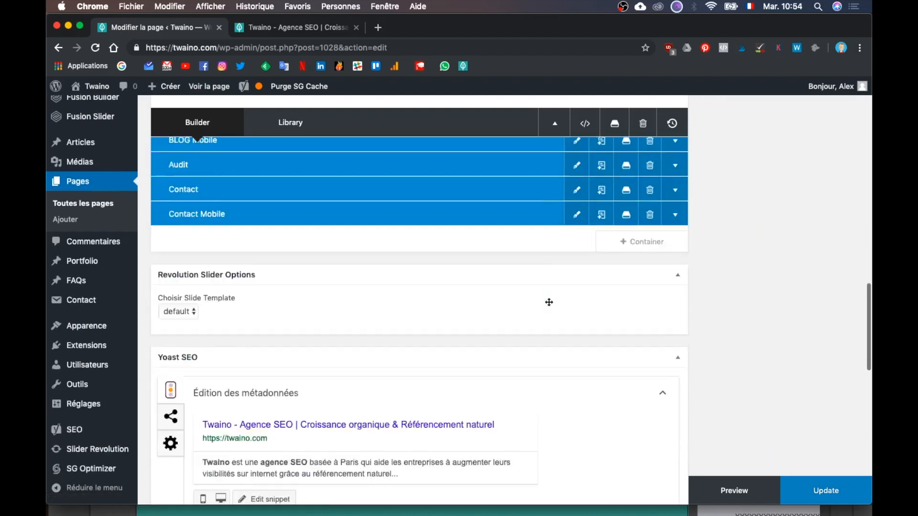
{"action": "scroll", "coordinate": [549, 302], "scroll_direction": "down", "scroll_amount": 5}
{"action": "scroll", "coordinate": [547, 306], "scroll_direction": "up", "scroll_amount": 4}
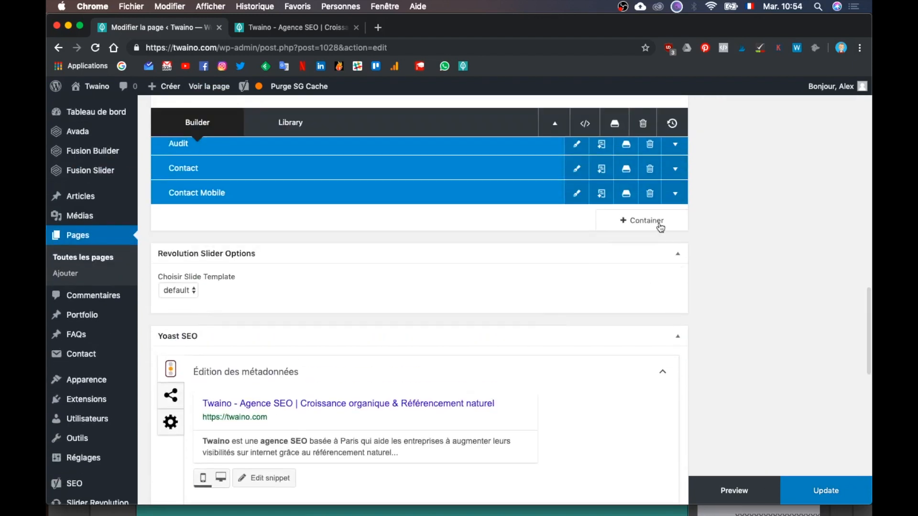
{"action": "scroll", "coordinate": [660, 228], "scroll_direction": "up", "scroll_amount": 15}
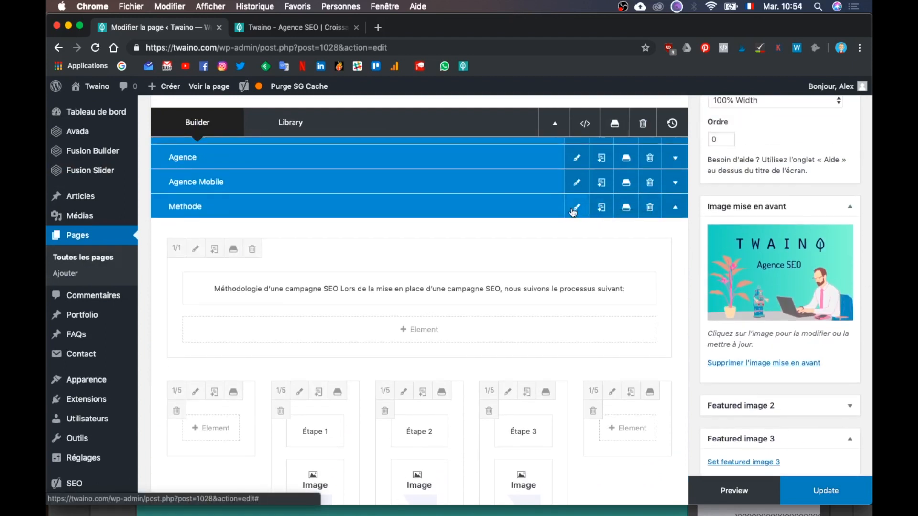
- Compare the Methode container with its rendered section and background in the page preview
{"action": "left_click", "coordinate": [305, 27]}
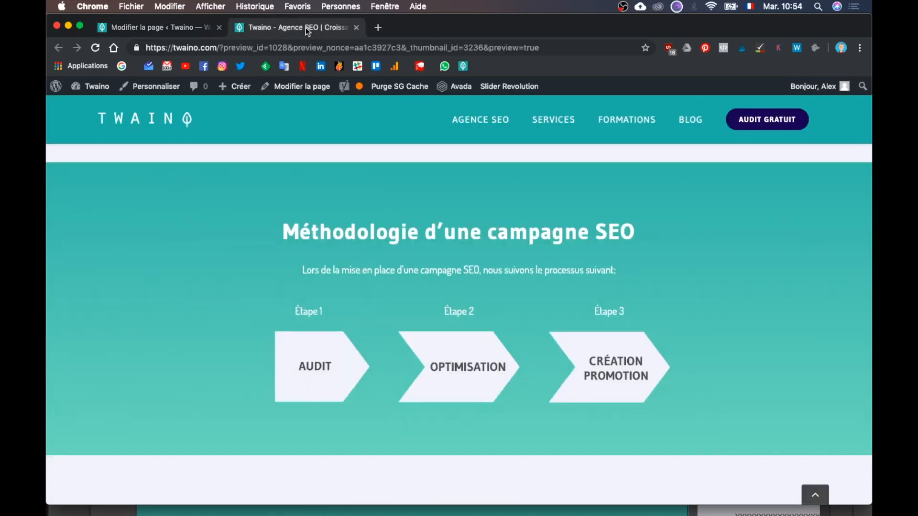
{"action": "scroll", "coordinate": [437, 288], "scroll_direction": "up", "scroll_amount": 2}
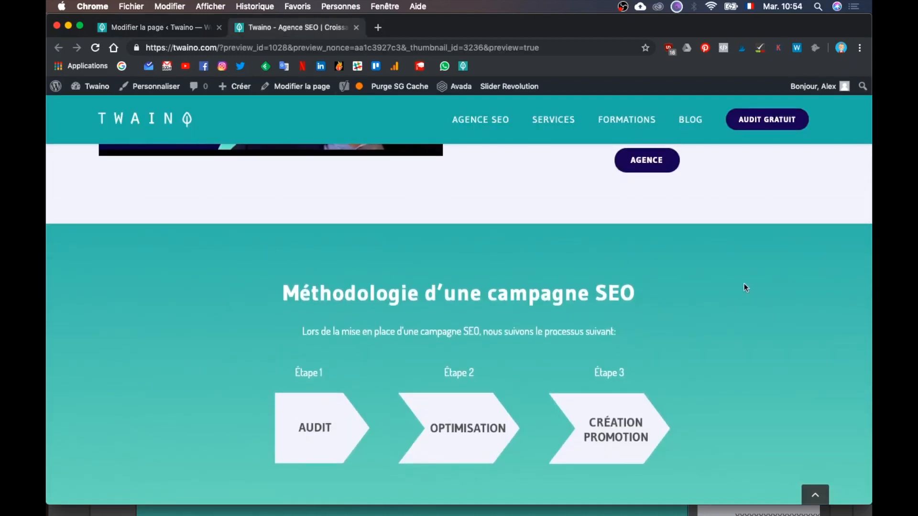
{"action": "scroll", "coordinate": [745, 287], "scroll_direction": "down", "scroll_amount": 2}
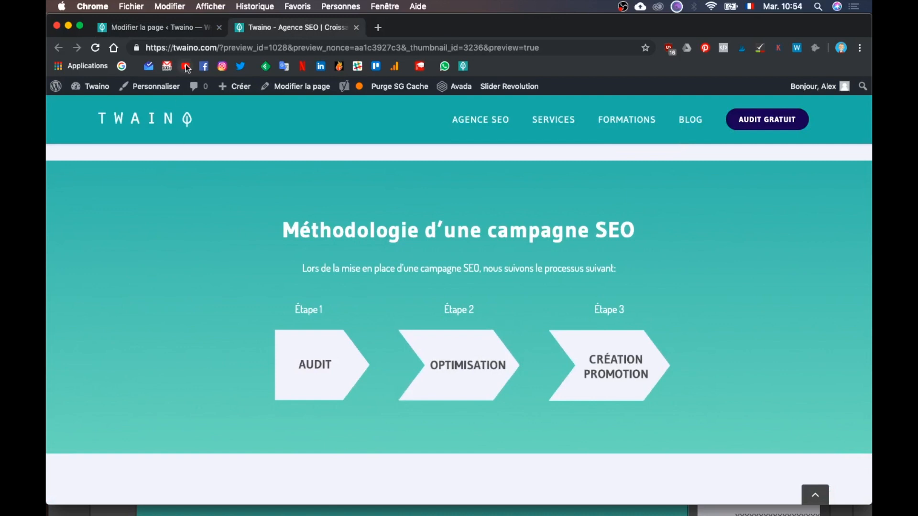
- Return to the page editor, open the Methode container's settings and review its general options
{"action": "left_click", "coordinate": [184, 30]}
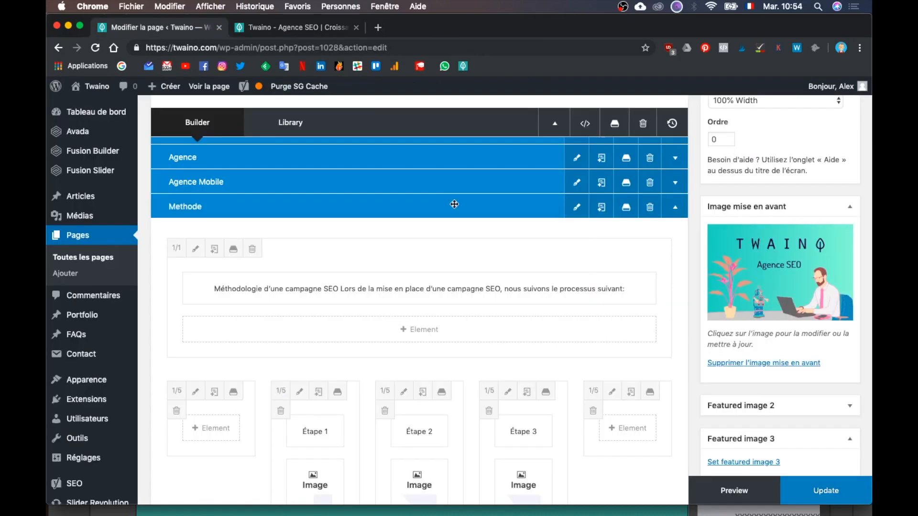
{"action": "left_click", "coordinate": [577, 209]}
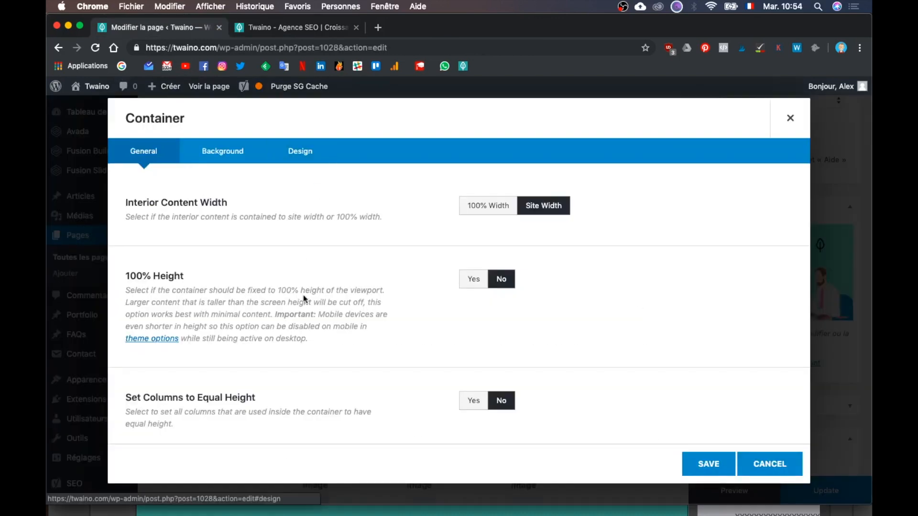
{"action": "scroll", "coordinate": [319, 335], "scroll_direction": "down", "scroll_amount": 4}
{"action": "scroll", "coordinate": [319, 337], "scroll_direction": "down", "scroll_amount": 3}
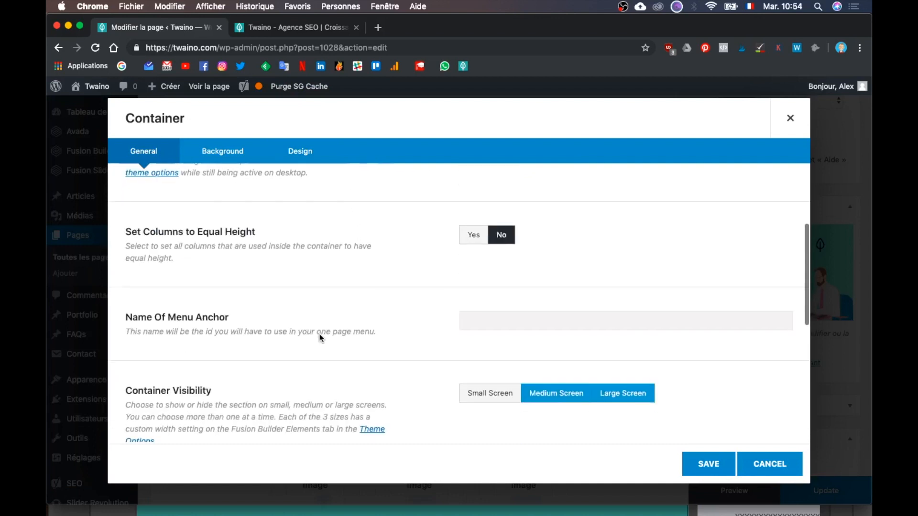
- Examine the Methode container's background color and background image settings
{"action": "left_click", "coordinate": [223, 151]}
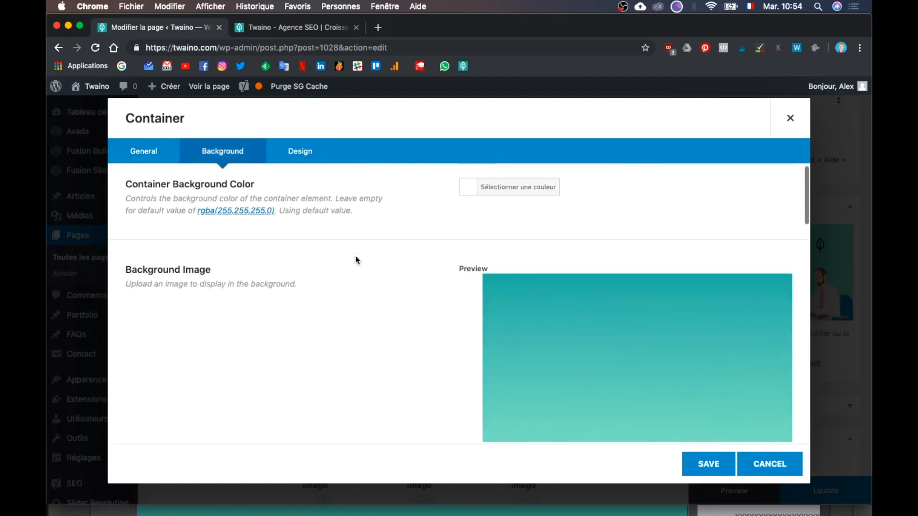
{"action": "scroll", "coordinate": [346, 329], "scroll_direction": "down", "scroll_amount": 2}
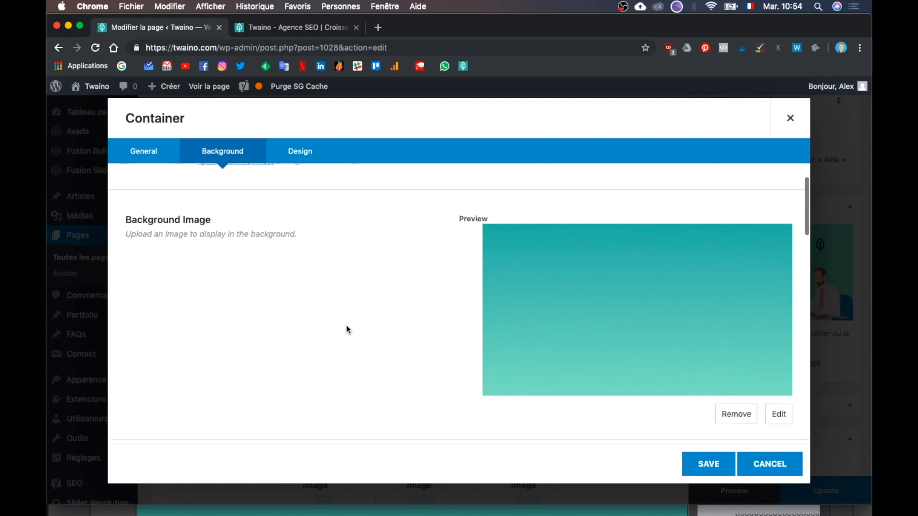
{"action": "scroll", "coordinate": [601, 340], "scroll_direction": "up", "scroll_amount": 3}
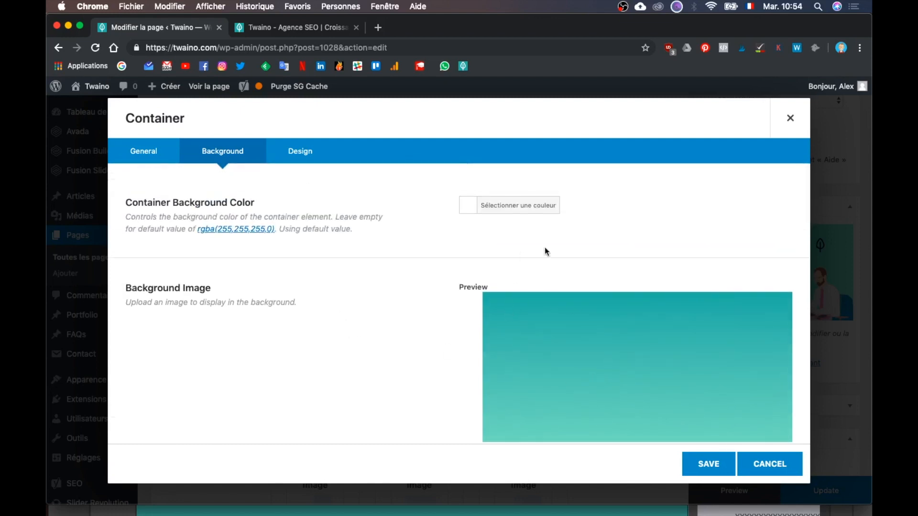
{"action": "scroll", "coordinate": [547, 253], "scroll_direction": "down", "scroll_amount": 2}
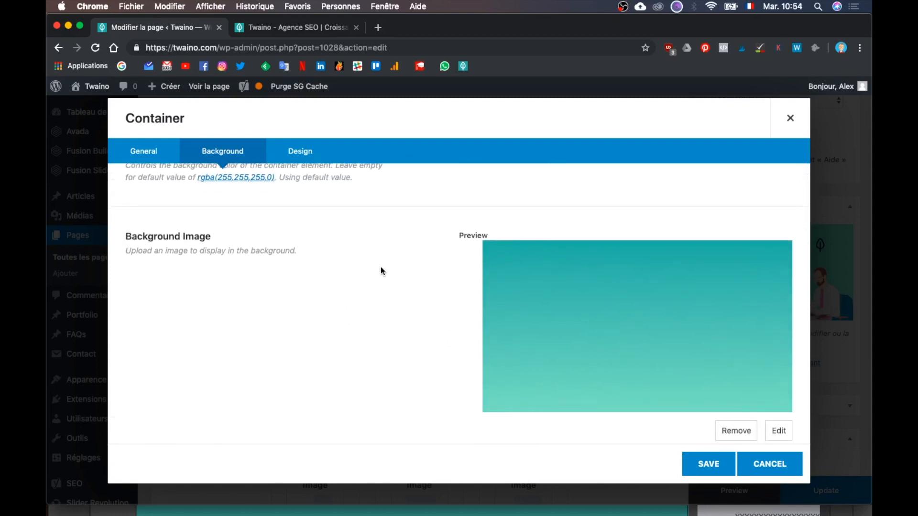
{"action": "scroll", "coordinate": [381, 268], "scroll_direction": "down", "scroll_amount": 2}
{"action": "scroll", "coordinate": [401, 260], "scroll_direction": "up", "scroll_amount": 4}
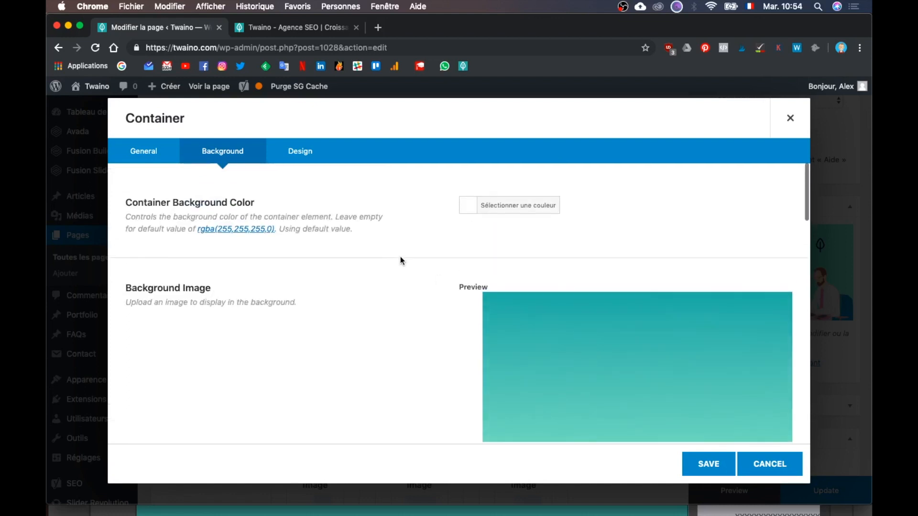
{"action": "scroll", "coordinate": [225, 248], "scroll_direction": "down", "scroll_amount": 5}
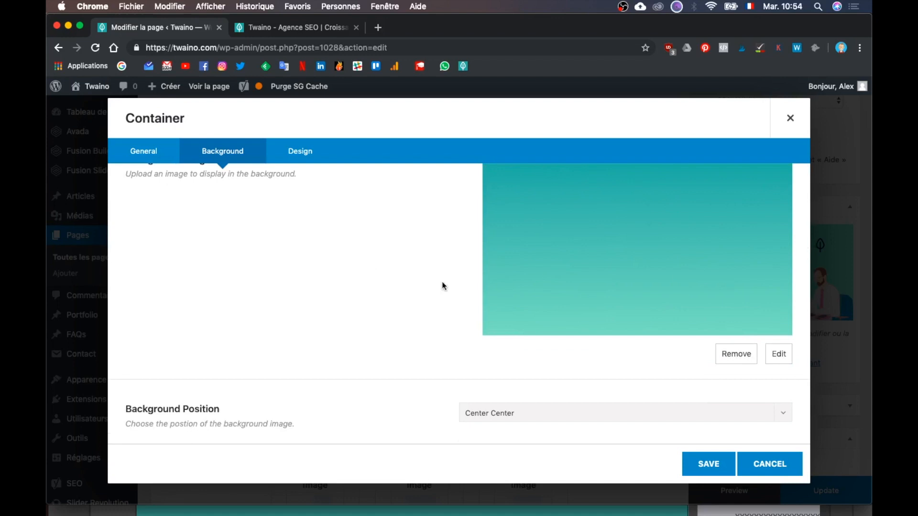
{"action": "scroll", "coordinate": [497, 232], "scroll_direction": "up", "scroll_amount": 1}
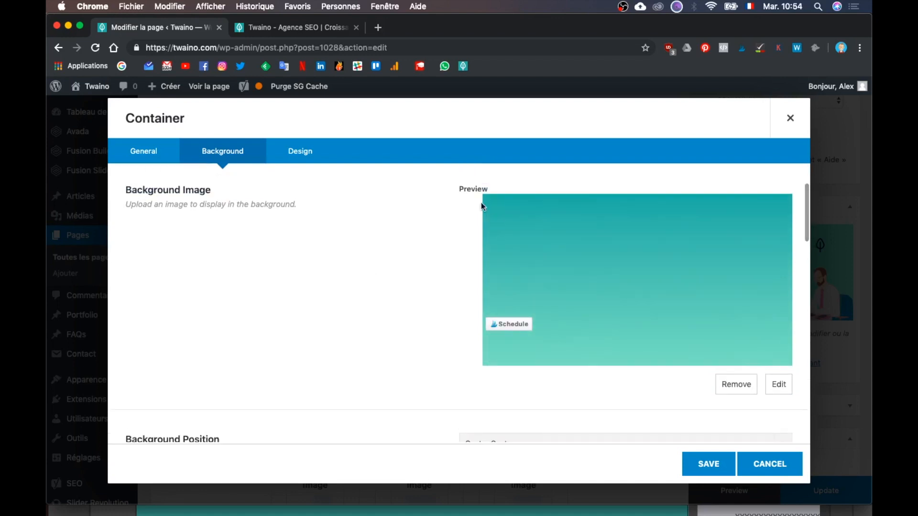
{"action": "scroll", "coordinate": [363, 349], "scroll_direction": "down", "scroll_amount": 1}
- Review the container's remaining background options and its margin and padding, closing the settings without saving
{"action": "scroll", "coordinate": [363, 349], "scroll_direction": "down", "scroll_amount": 5}
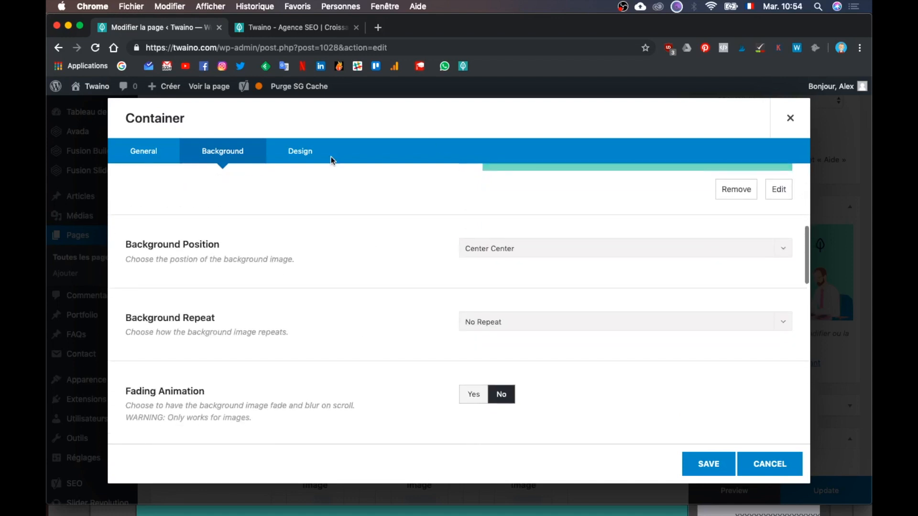
{"action": "scroll", "coordinate": [360, 235], "scroll_direction": "down", "scroll_amount": 1}
{"action": "scroll", "coordinate": [360, 234], "scroll_direction": "down", "scroll_amount": 12}
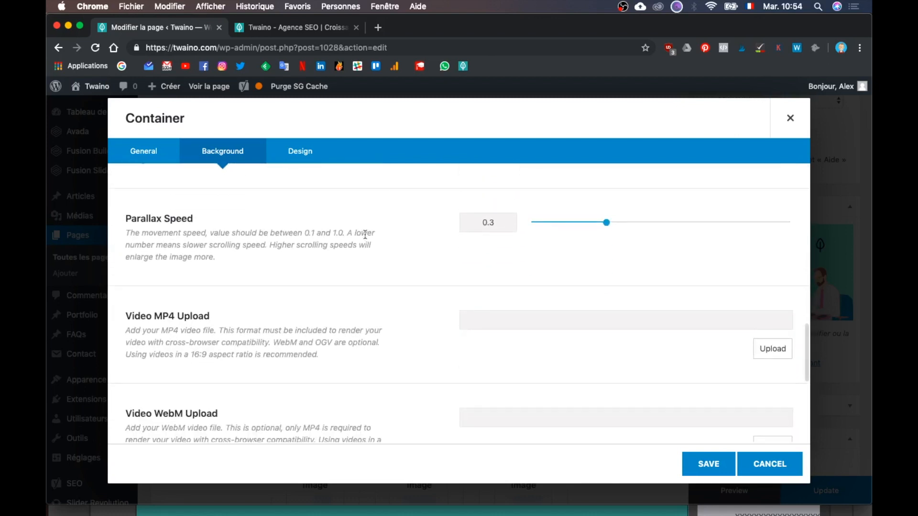
{"action": "scroll", "coordinate": [406, 234], "scroll_direction": "down", "scroll_amount": 5}
{"action": "left_click", "coordinate": [306, 151]}
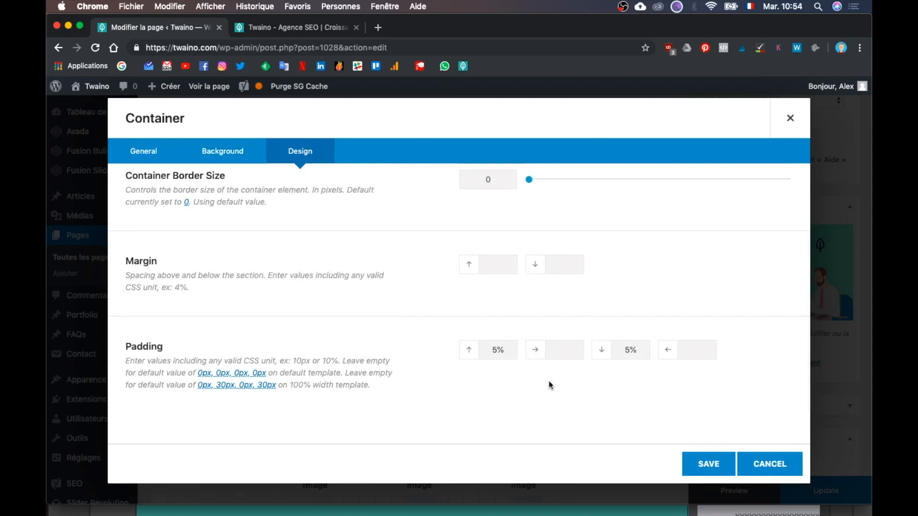
{"action": "left_click", "coordinate": [760, 463]}
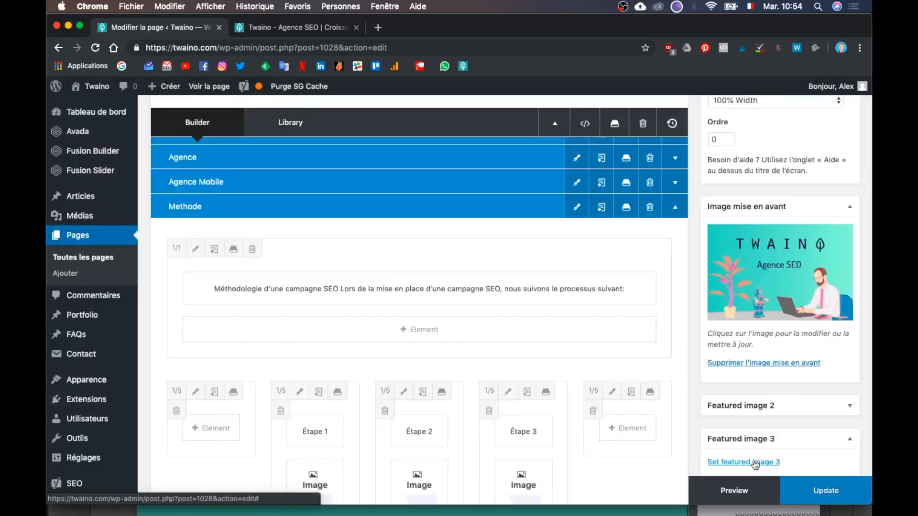
- Open the Methode container's heading text block, compare it with the page preview and highlight all its text
{"action": "scroll", "coordinate": [594, 307], "scroll_direction": "down", "scroll_amount": 2}
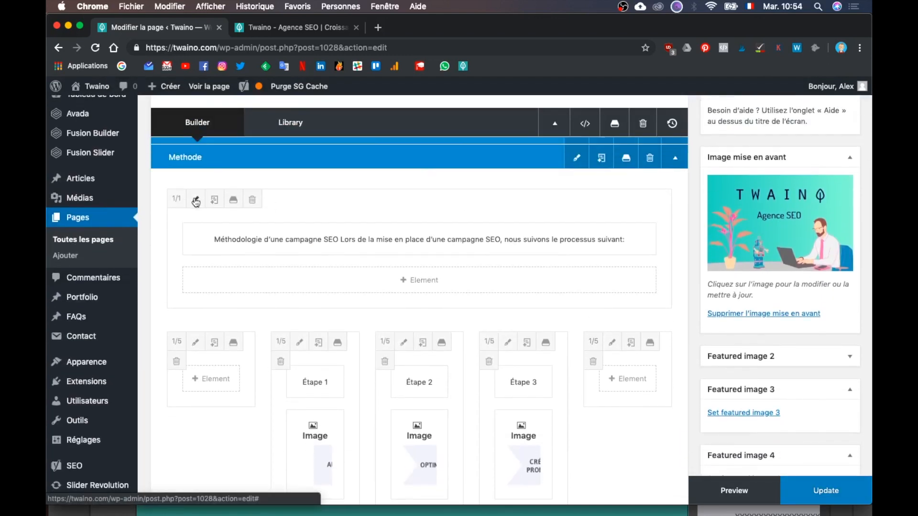
{"action": "scroll", "coordinate": [419, 353], "scroll_direction": "down", "scroll_amount": 6}
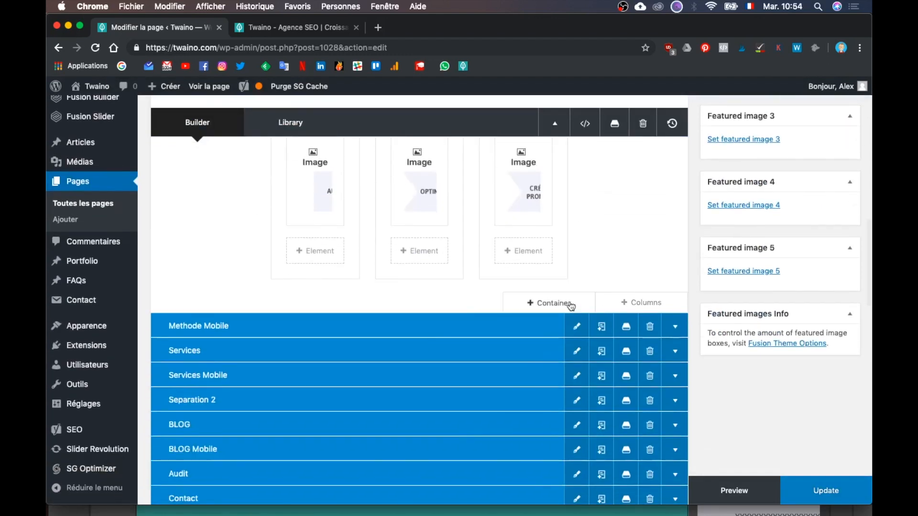
{"action": "scroll", "coordinate": [641, 306], "scroll_direction": "up", "scroll_amount": 7}
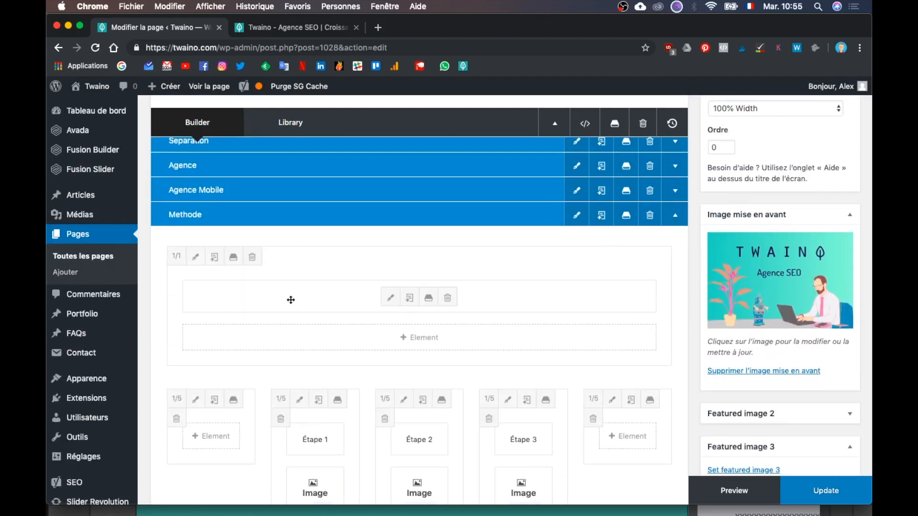
{"action": "left_click", "coordinate": [387, 299]}
{"action": "scroll", "coordinate": [442, 285], "scroll_direction": "down", "scroll_amount": 3}
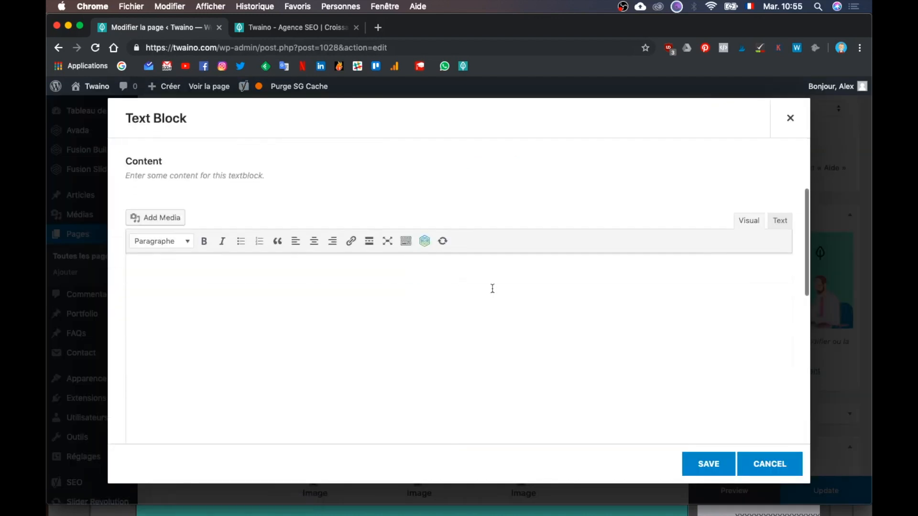
{"action": "left_click", "coordinate": [566, 313]}
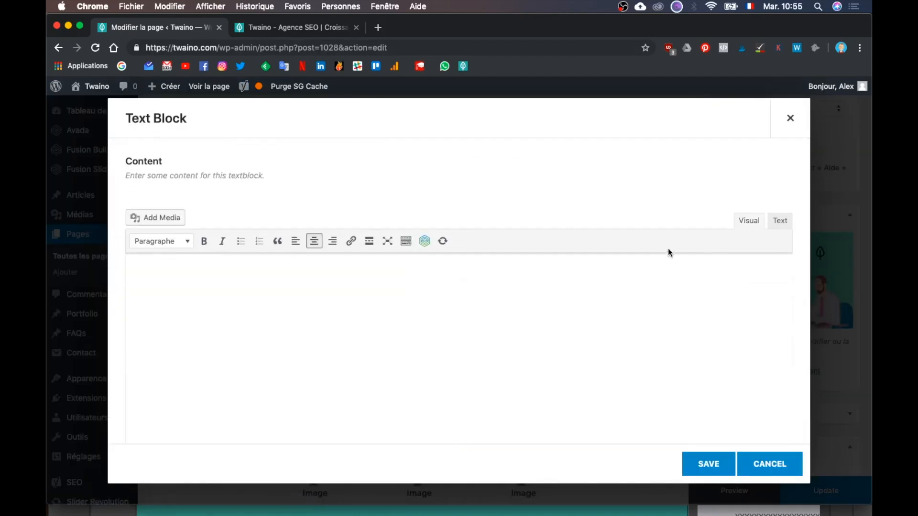
{"action": "left_click", "coordinate": [283, 27]}
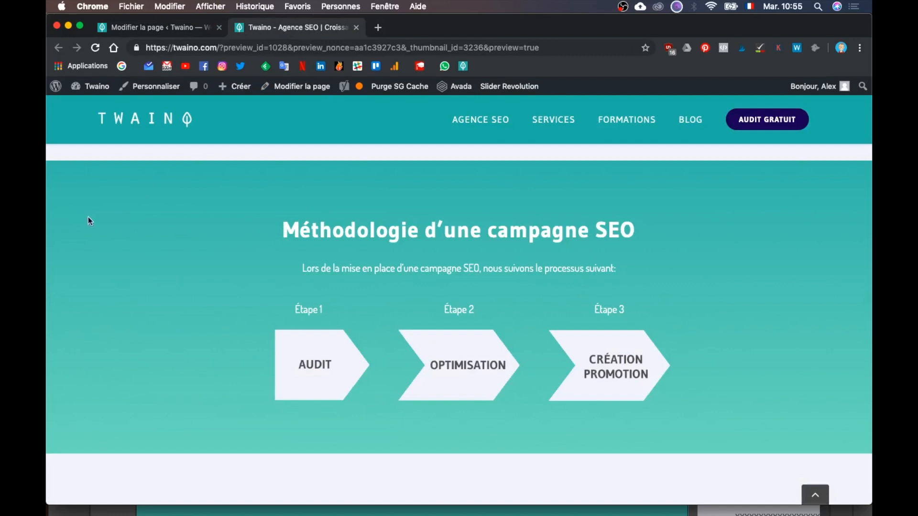
{"action": "left_click", "coordinate": [170, 27]}
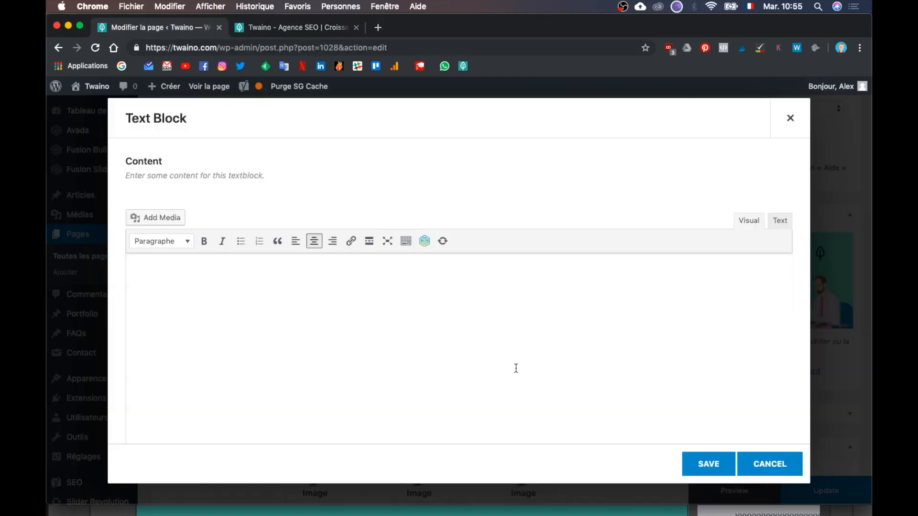
{"action": "type", "text": "Méthodologie d’une campagne SEO Lors de la mise en place d’une campagne SEO, nous suivons le processus suivant:"}
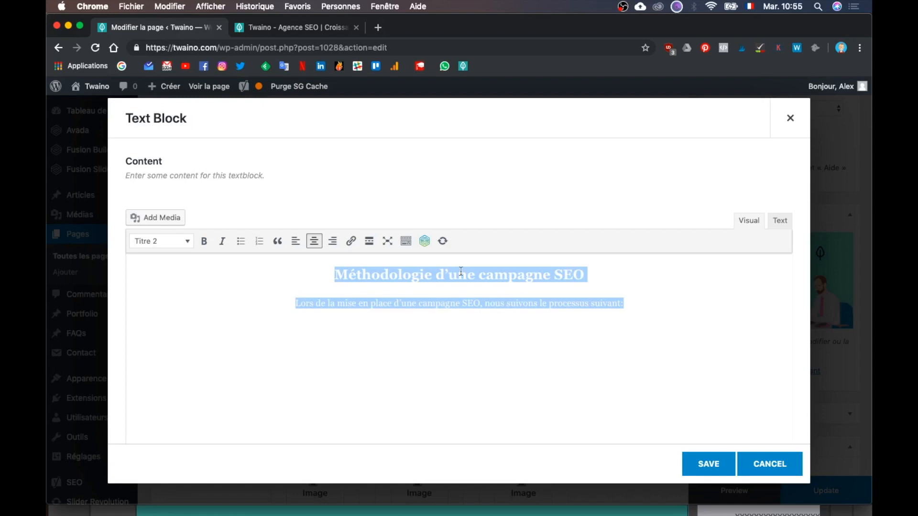
- Inspect the heading text block's HTML source, return to the visual view and close it without saving
{"action": "left_click", "coordinate": [779, 222]}
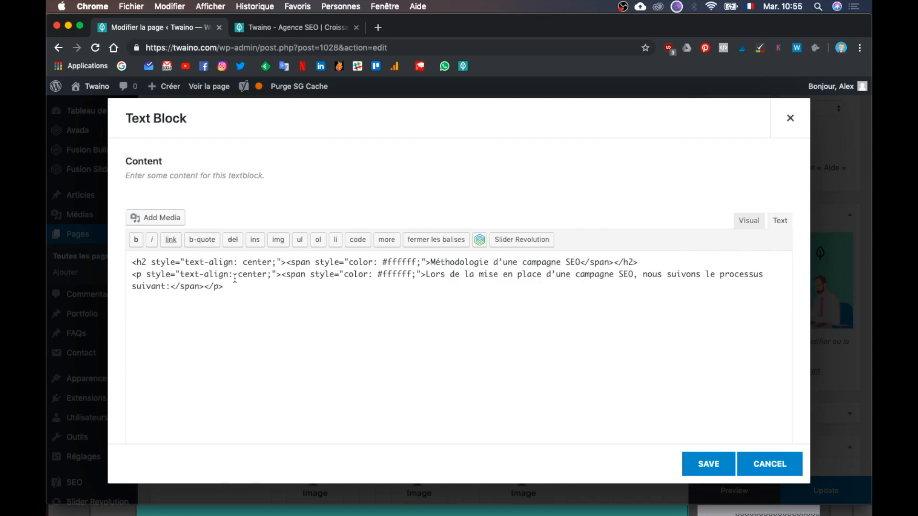
{"action": "left_click", "coordinate": [751, 220]}
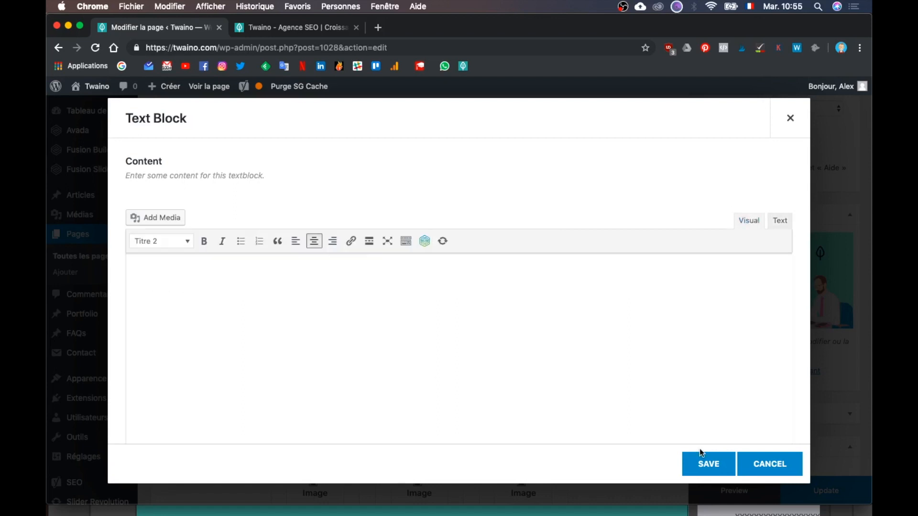
{"action": "left_click", "coordinate": [761, 462]}
- Compare the Methode container's five 1/5 columns with the three rendered step arrows in the page preview
{"action": "scroll", "coordinate": [656, 340], "scroll_direction": "down", "scroll_amount": 5}
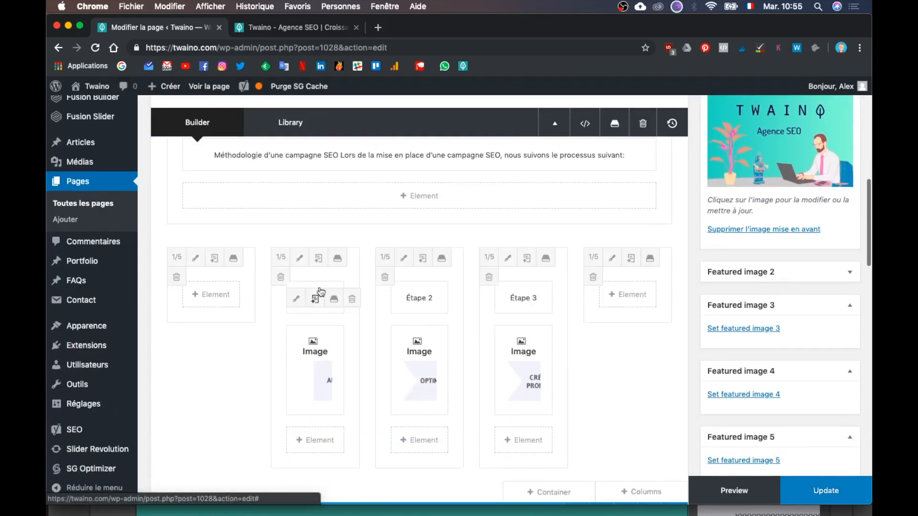
{"action": "scroll", "coordinate": [292, 236], "scroll_direction": "down", "scroll_amount": 1}
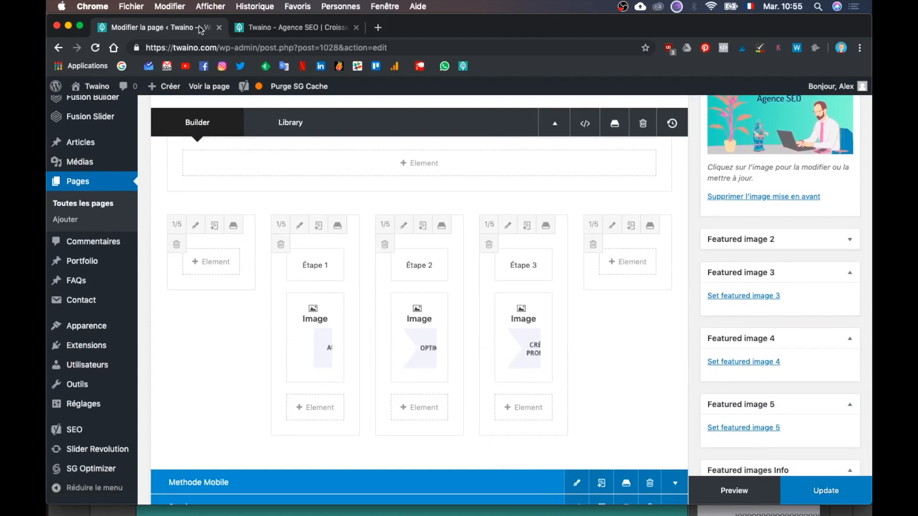
{"action": "left_click", "coordinate": [263, 28]}
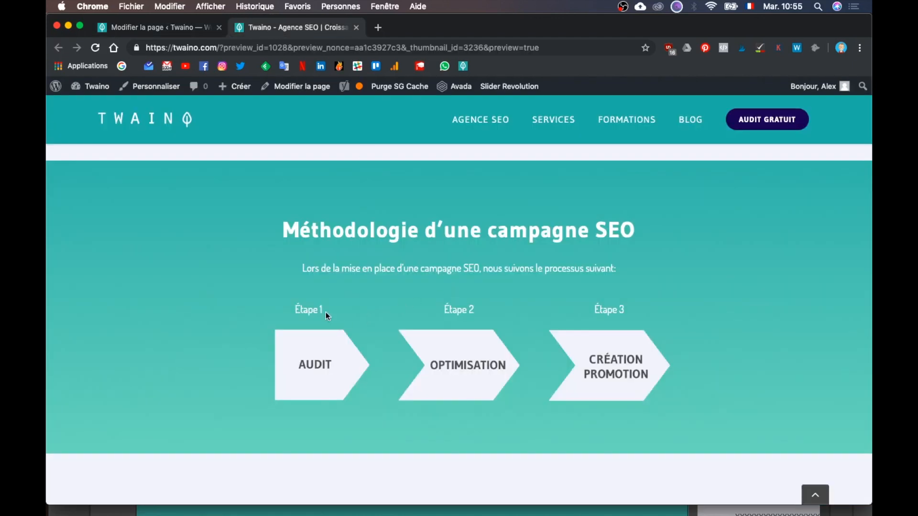
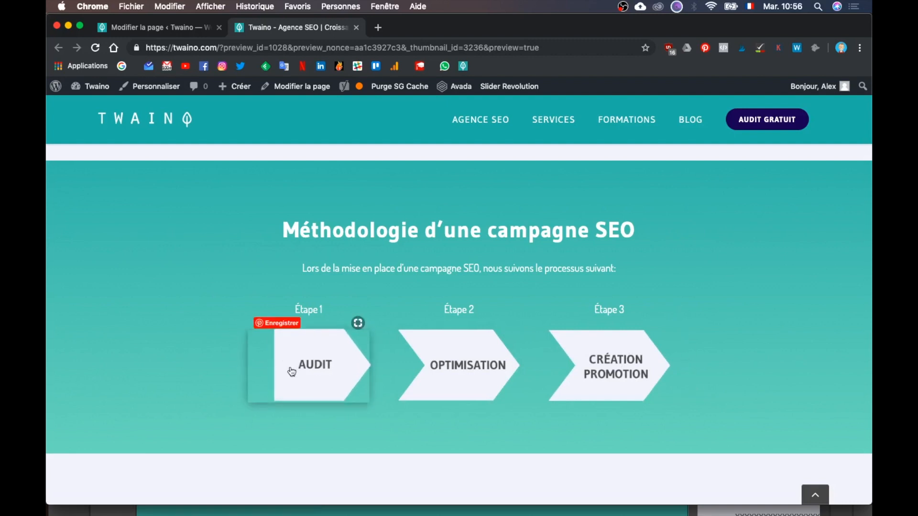
{"action": "left_click", "coordinate": [137, 34]}
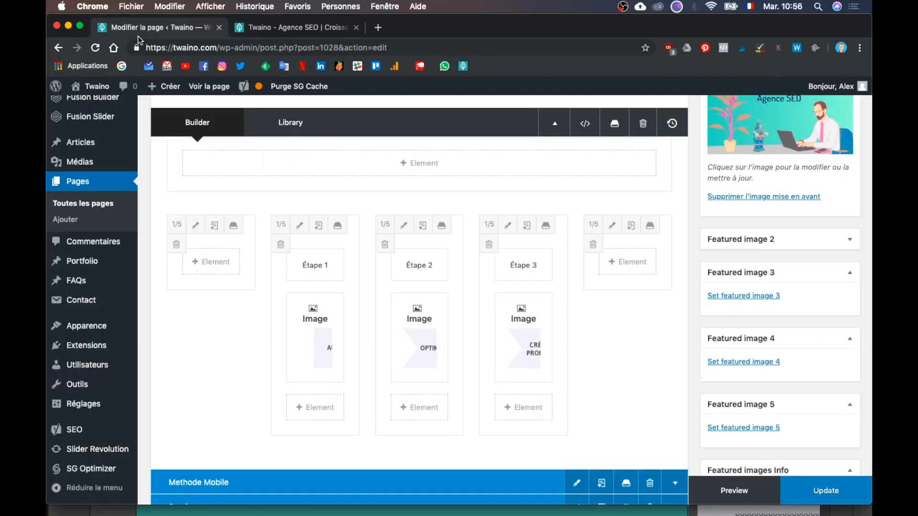
{"action": "scroll", "coordinate": [263, 252], "scroll_direction": "up", "scroll_amount": 1}
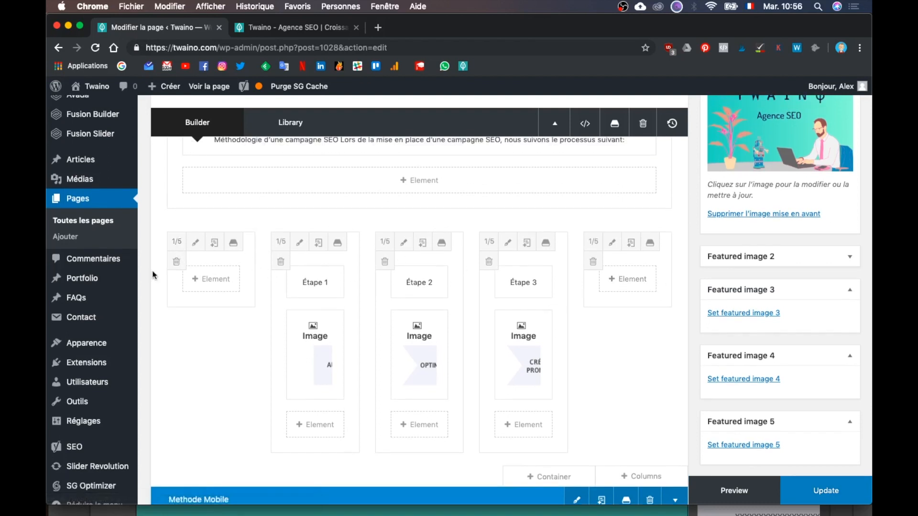
{"action": "left_click", "coordinate": [292, 28]}
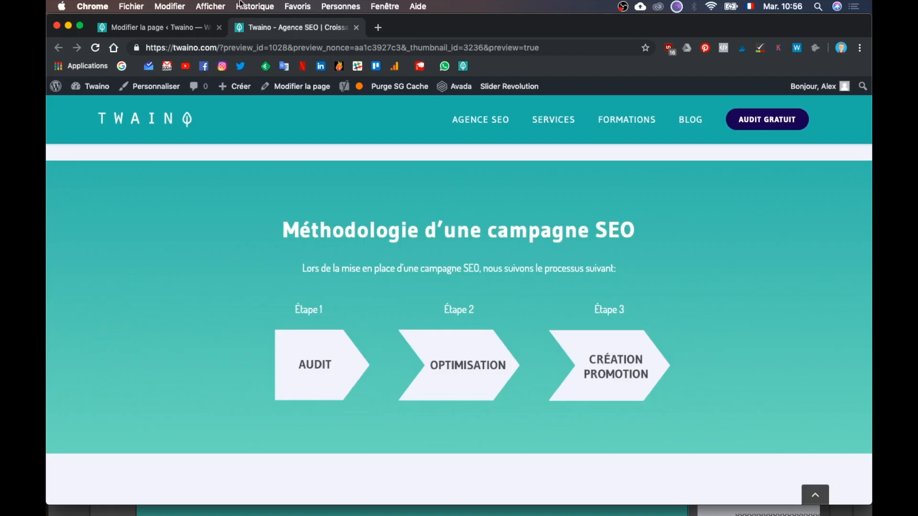
{"action": "left_click", "coordinate": [157, 25]}
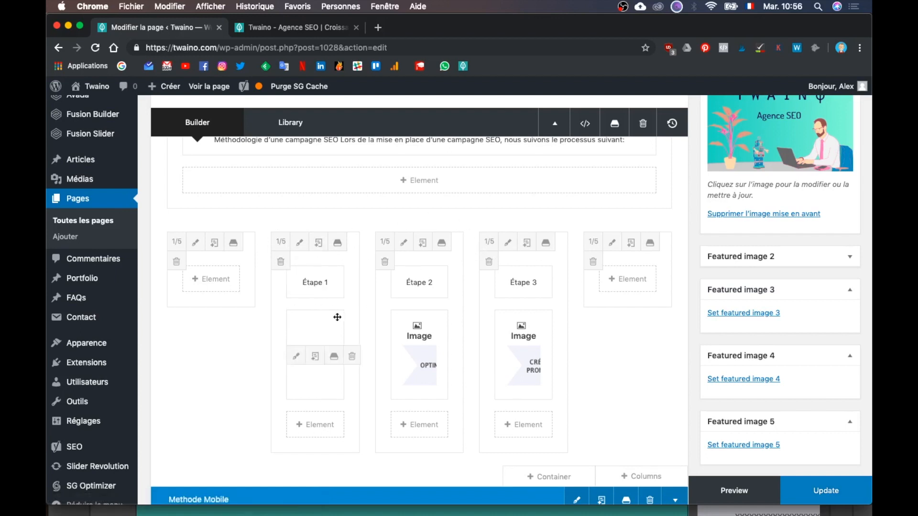
- Inspect the Étape 1 text block's content in the Methode container and close it without saving
{"action": "left_click", "coordinate": [293, 285]}
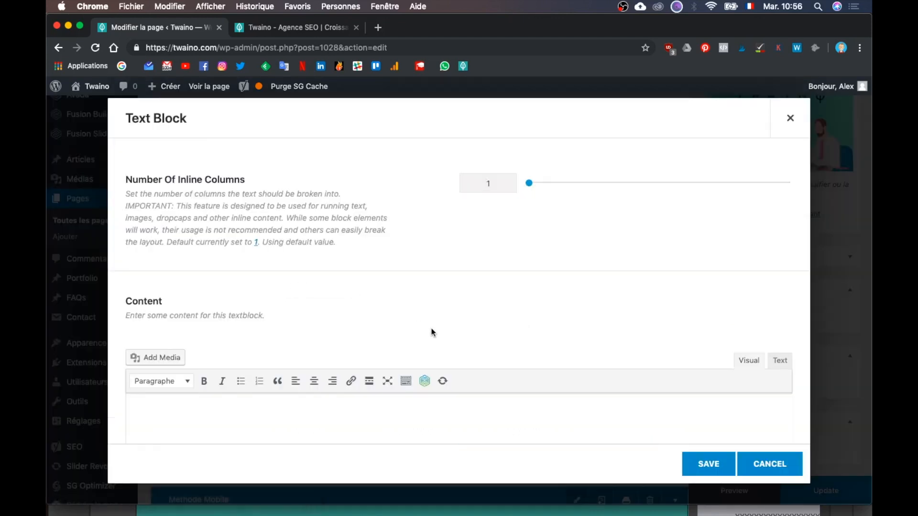
{"action": "scroll", "coordinate": [431, 329], "scroll_direction": "down", "scroll_amount": 5}
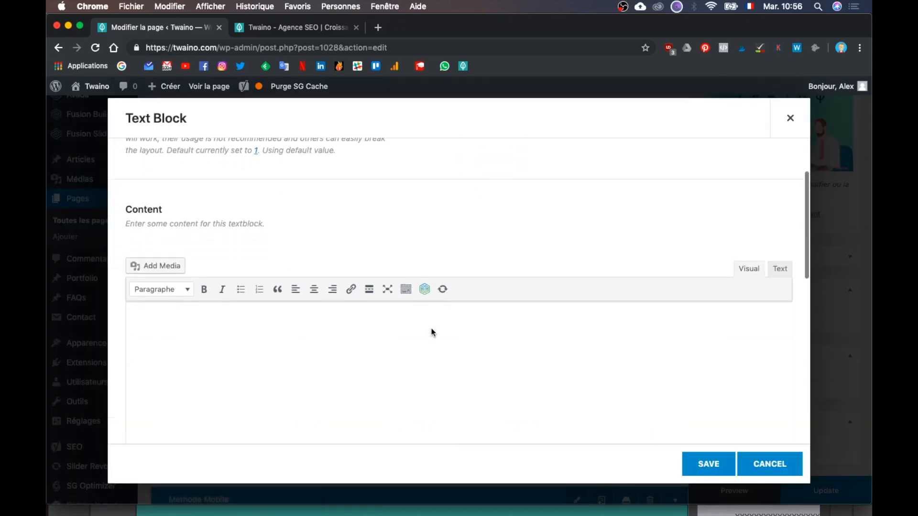
{"action": "left_click", "coordinate": [752, 462]}
{"action": "scroll", "coordinate": [605, 236], "scroll_direction": "up", "scroll_amount": 2}
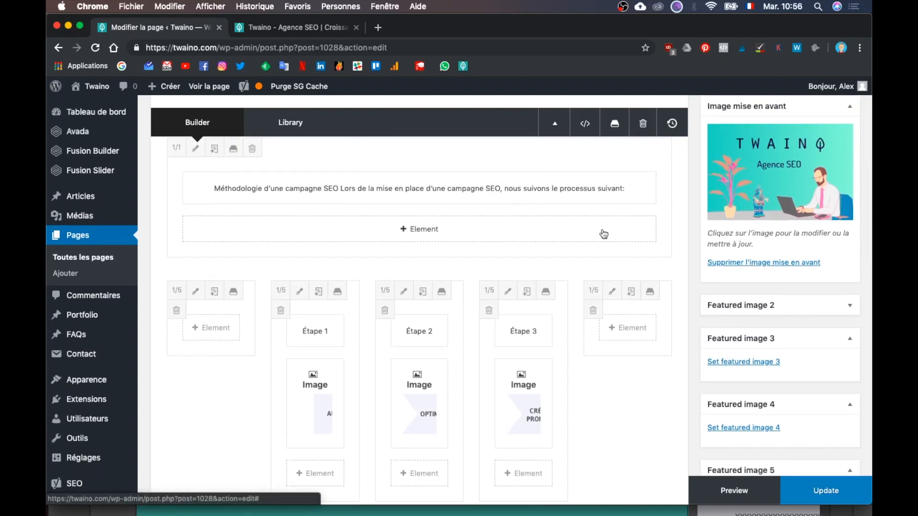
- Centre the Étape 1 text in its text block and save the block
{"action": "scroll", "coordinate": [603, 234], "scroll_direction": "down", "scroll_amount": 1}
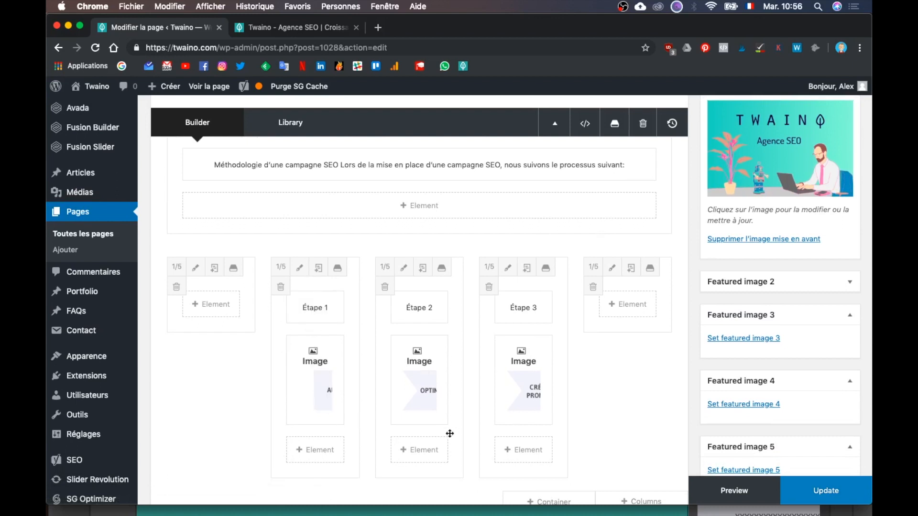
{"action": "mouse_move", "coordinate": [532, 393]}
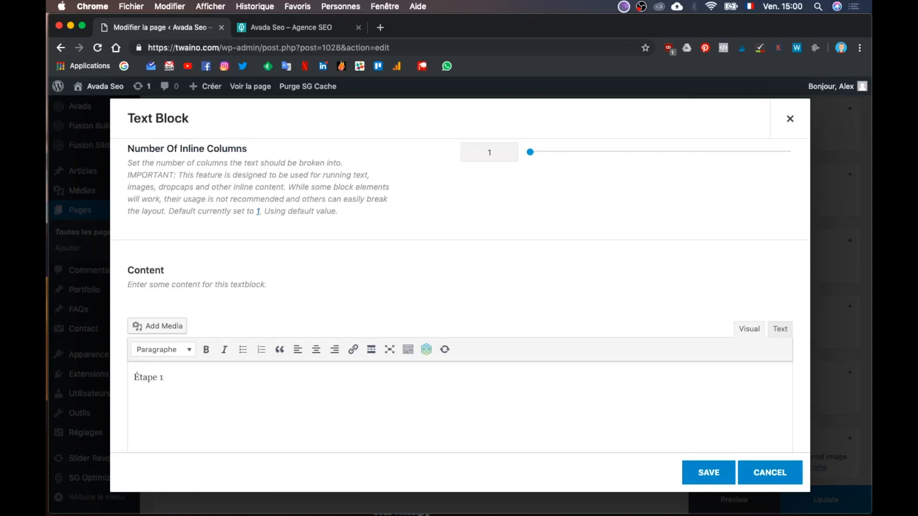
{"action": "key", "text": "super+a"}
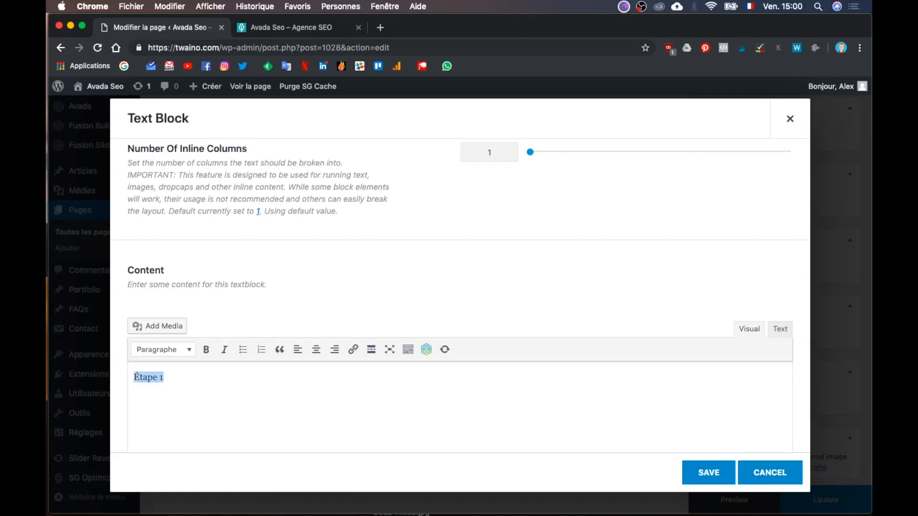
{"action": "left_click", "coordinate": [315, 352]}
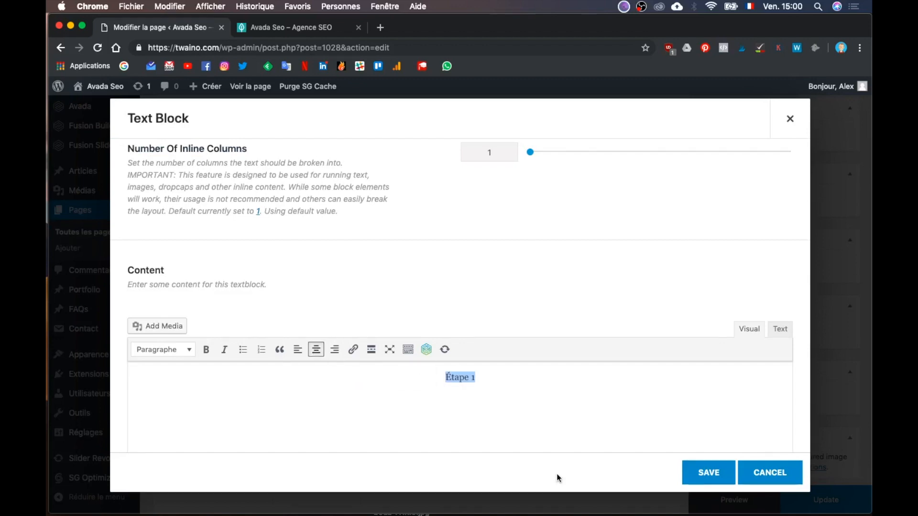
{"action": "left_click", "coordinate": [710, 471]}
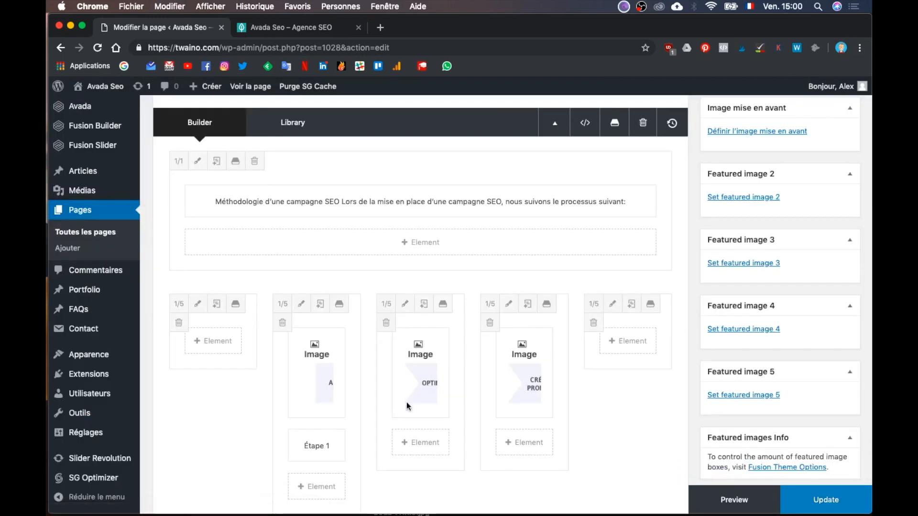
- Move the Étape 1 text block above the Audit image, clone it and place the copy in the Optimisation column
{"action": "left_click_drag", "start_coordinate": [342, 352], "coordinate": [317, 345]}
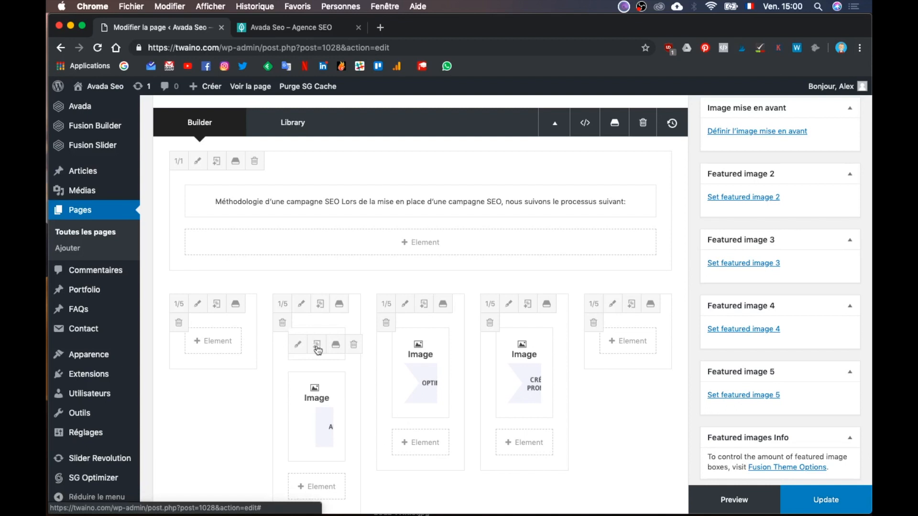
{"action": "left_click", "coordinate": [317, 349]}
{"action": "mouse_move", "coordinate": [402, 341]}
{"action": "left_mouse_down"}
{"action": "mouse_move", "coordinate": [434, 330]}
{"action": "mouse_move", "coordinate": [423, 356]}
{"action": "left_mouse_up"}
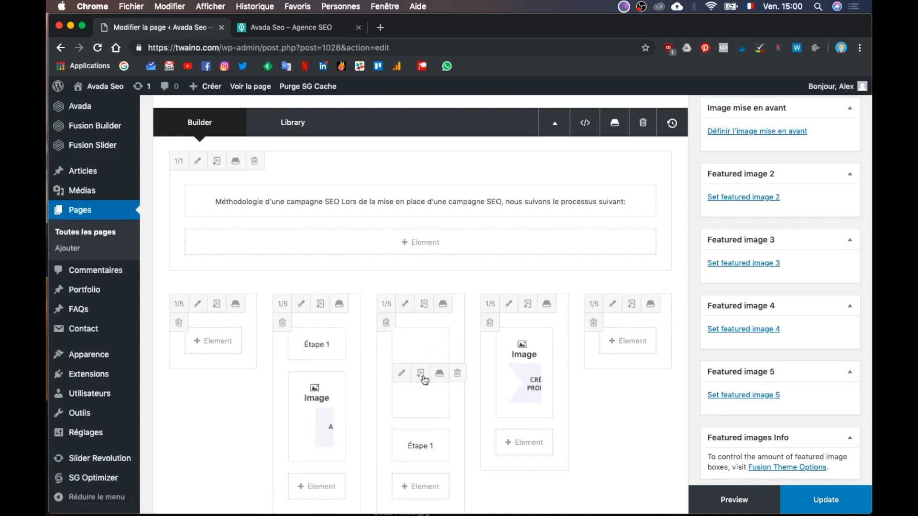
{"action": "left_click", "coordinate": [421, 373]}
{"action": "scroll", "coordinate": [440, 432], "scroll_direction": "down", "scroll_amount": 2}
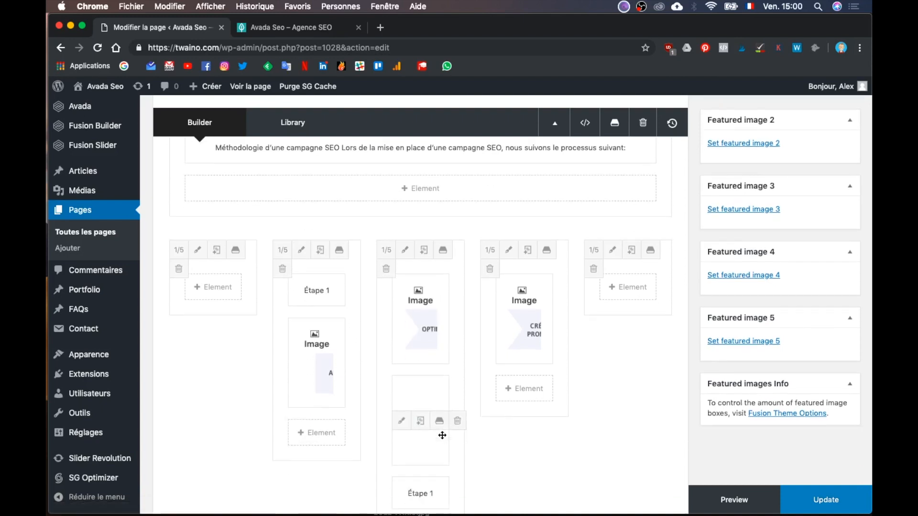
{"action": "scroll", "coordinate": [442, 434], "scroll_direction": "down", "scroll_amount": 2}
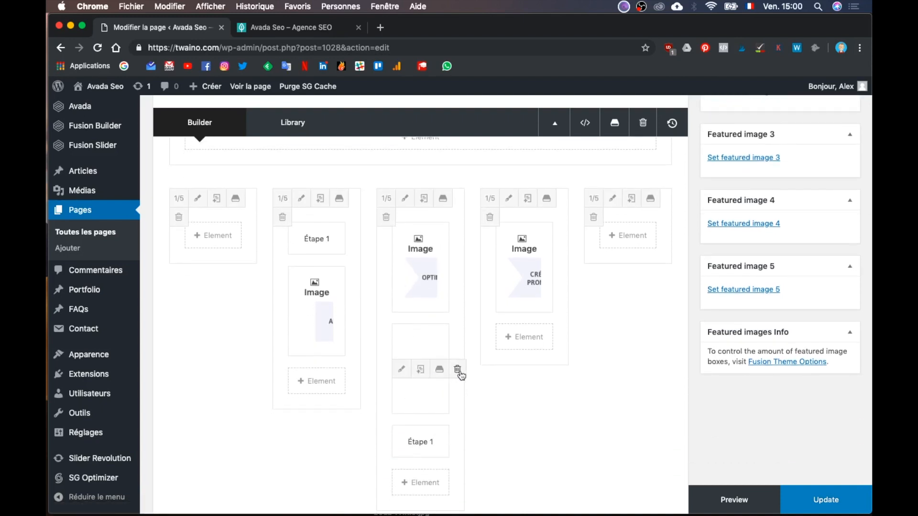
{"action": "left_click", "coordinate": [458, 373]}
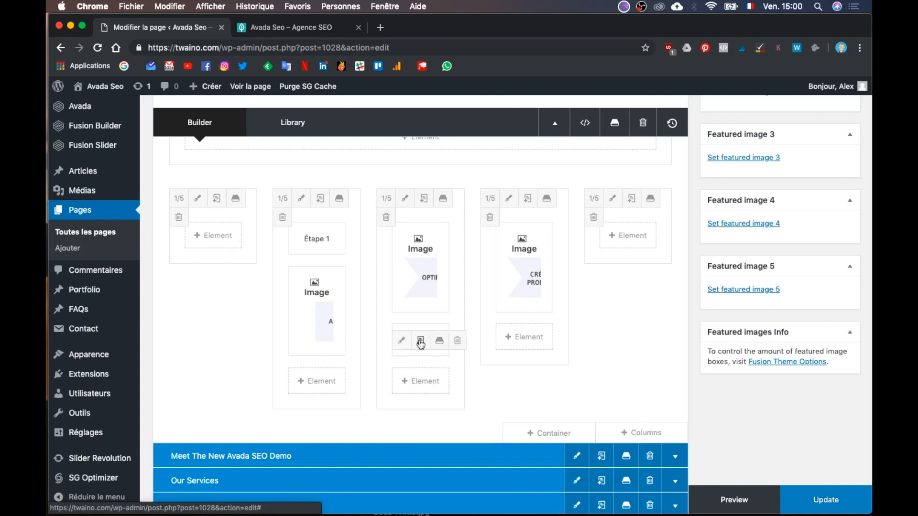
- Clone the Optimisation column's Étape 1 text block above the Création Promotion image, and move the original above the Optimisation image
{"action": "left_click", "coordinate": [421, 344]}
{"action": "mouse_move", "coordinate": [442, 373]}
{"action": "left_mouse_down"}
{"action": "mouse_move", "coordinate": [486, 326]}
{"action": "mouse_move", "coordinate": [532, 238]}
{"action": "left_mouse_up"}
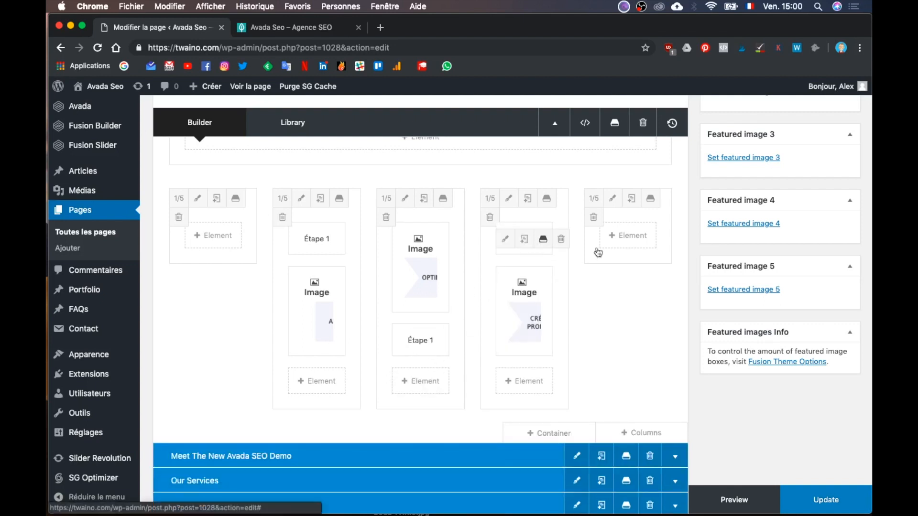
{"action": "left_click_drag", "start_coordinate": [445, 326], "coordinate": [420, 213]}
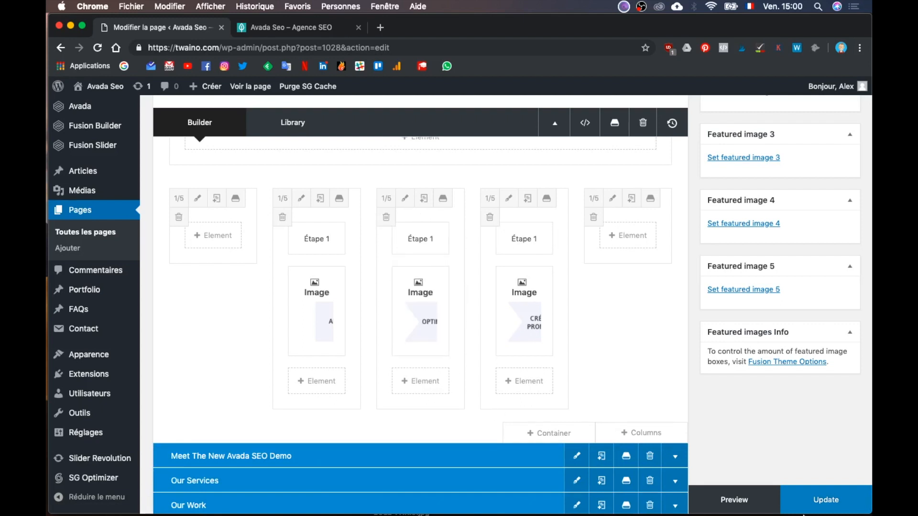
- Preview the page, examine the step labels above the arrows in the Méthodologie section and return to the page editor
{"action": "left_click", "coordinate": [731, 499]}
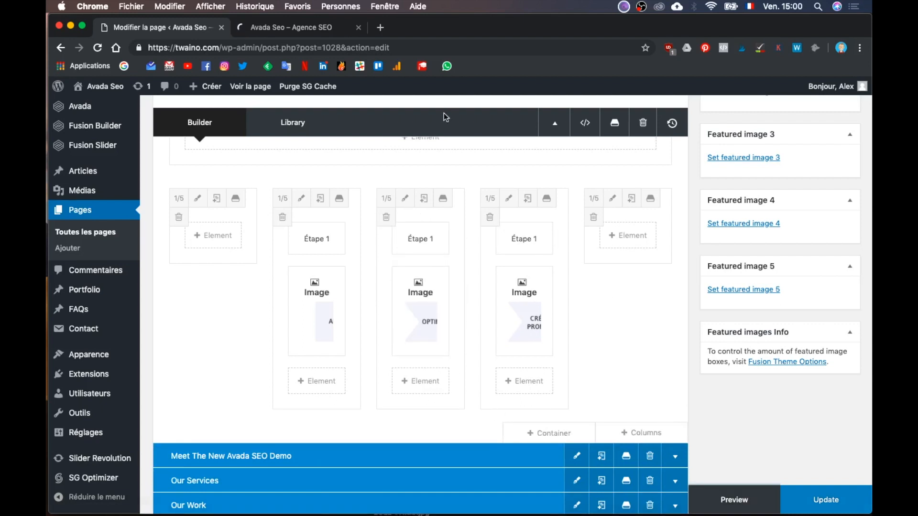
{"action": "left_click", "coordinate": [307, 29]}
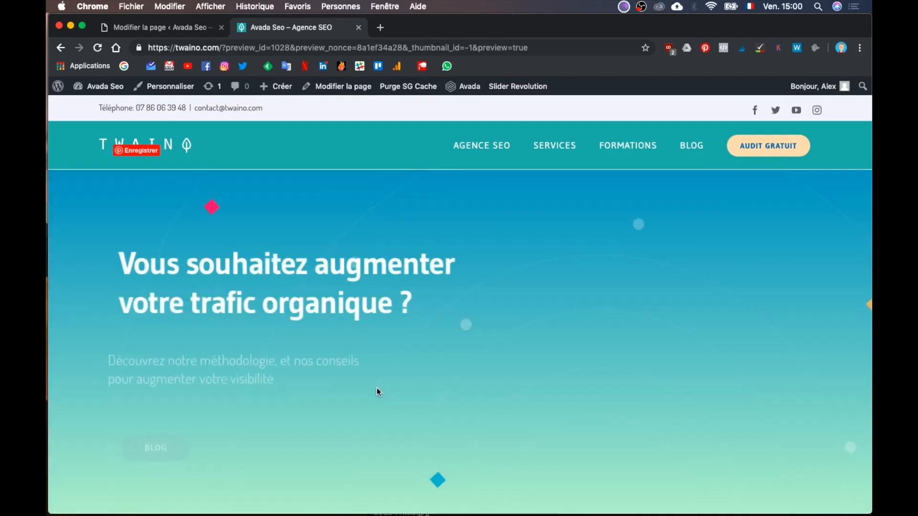
{"action": "scroll", "coordinate": [377, 388], "scroll_direction": "down", "scroll_amount": 5}
{"action": "scroll", "coordinate": [377, 388], "scroll_direction": "down", "scroll_amount": 5}
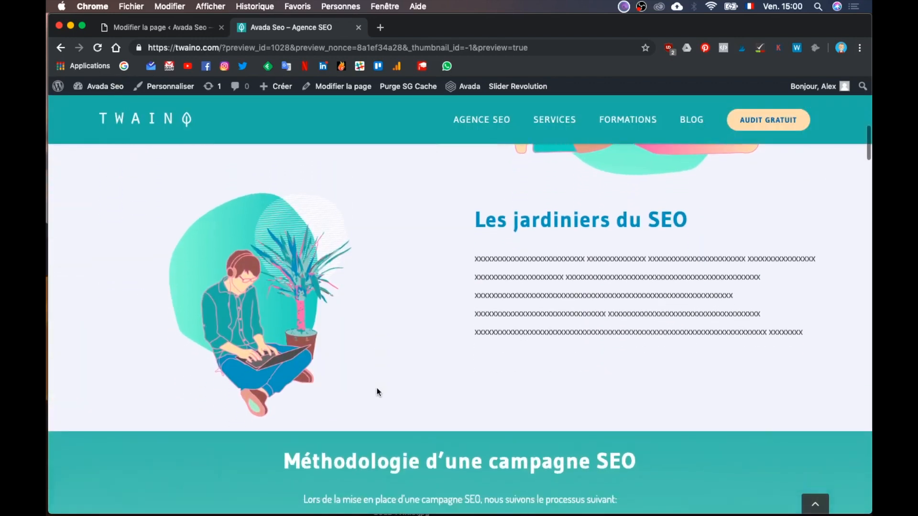
{"action": "scroll", "coordinate": [376, 388], "scroll_direction": "down", "scroll_amount": 1}
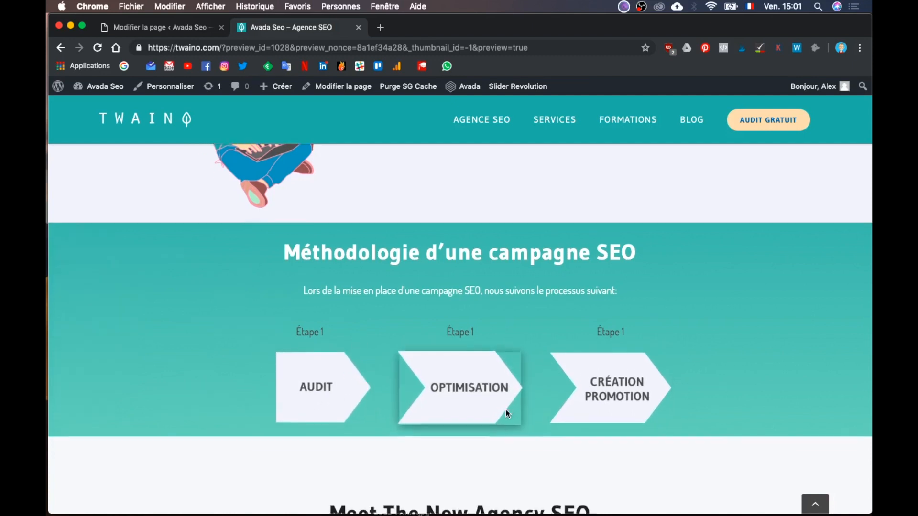
{"action": "scroll", "coordinate": [502, 420], "scroll_direction": "down", "scroll_amount": 2}
{"action": "scroll", "coordinate": [459, 340], "scroll_direction": "up", "scroll_amount": 2}
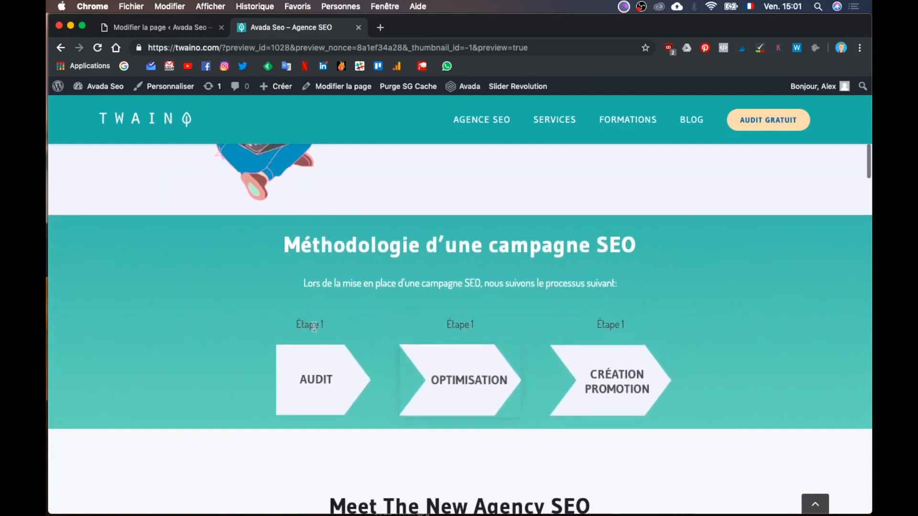
{"action": "left_click", "coordinate": [168, 28]}
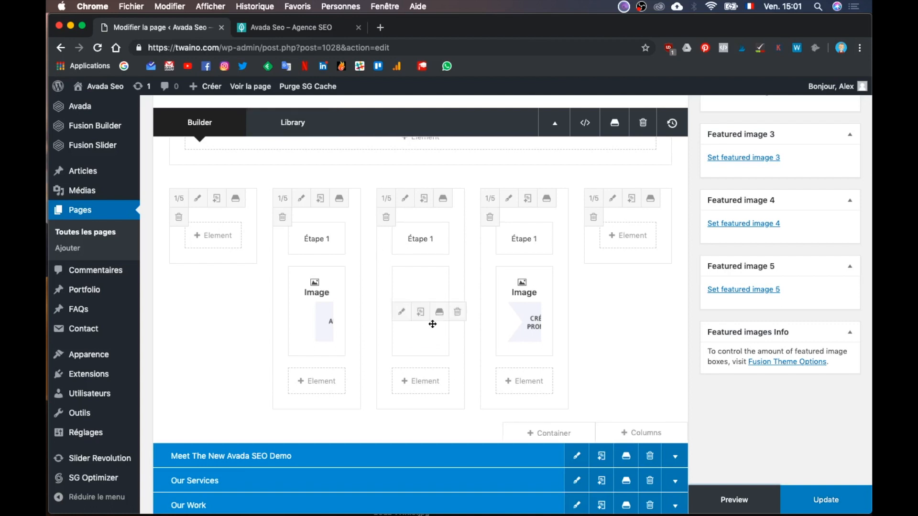
{"action": "scroll", "coordinate": [430, 321], "scroll_direction": "down", "scroll_amount": 5}
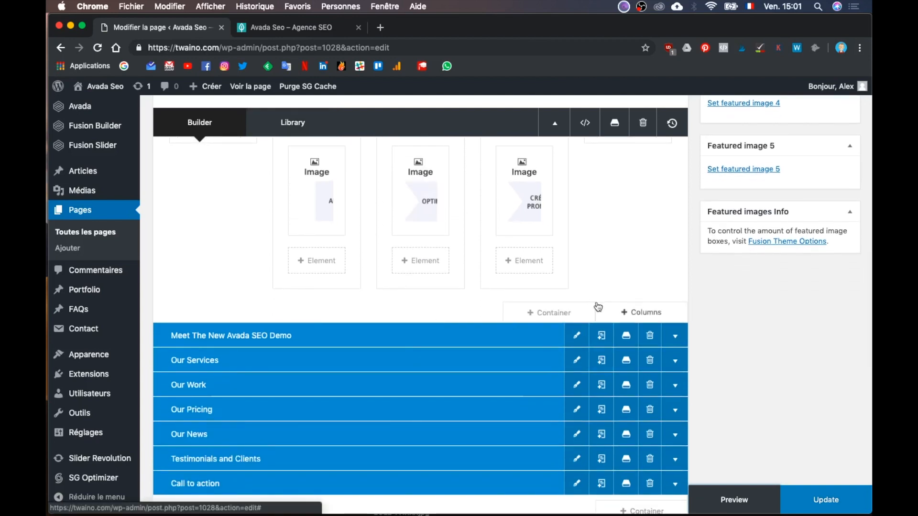
{"action": "left_click", "coordinate": [596, 308]}
{"action": "scroll", "coordinate": [322, 312], "scroll_direction": "down", "scroll_amount": 3}
{"action": "scroll", "coordinate": [322, 312], "scroll_direction": "down", "scroll_amount": 3}
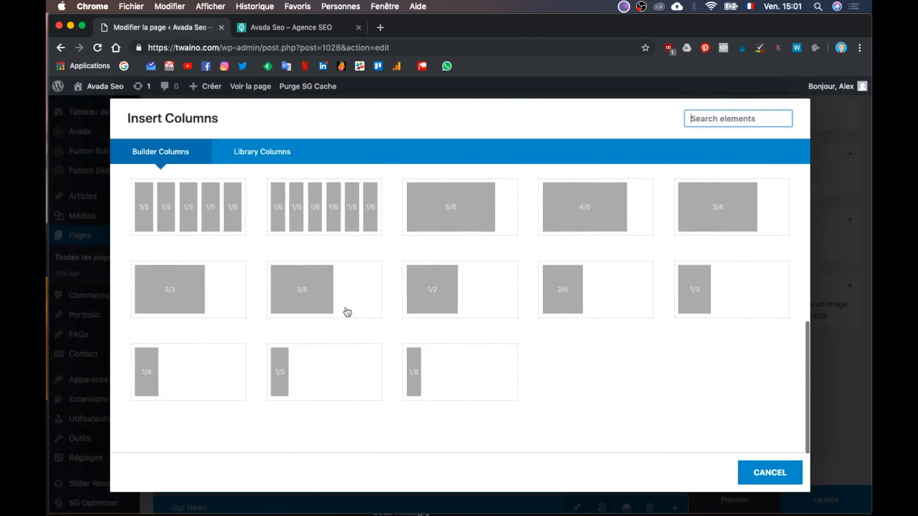
{"action": "left_click", "coordinate": [762, 461]}
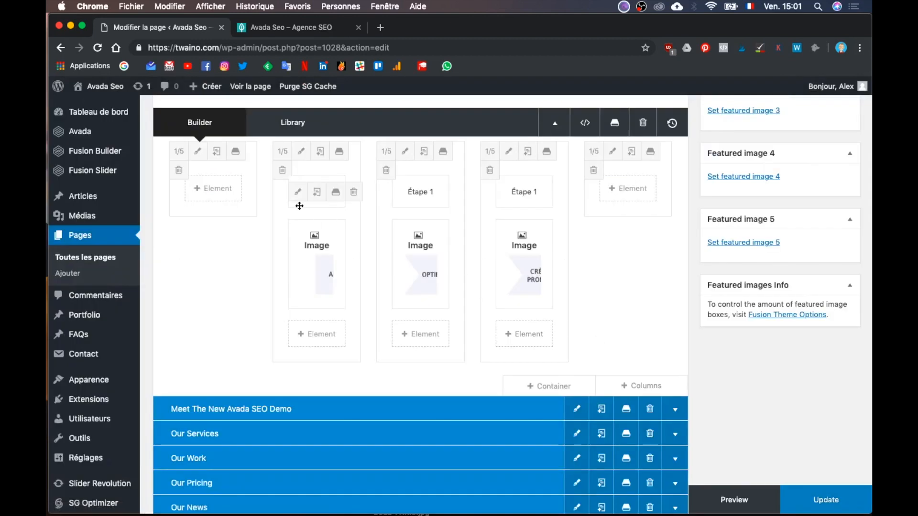
- Open the Étape 1 text block above the Audit image and show its content as HTML source
{"action": "left_click", "coordinate": [300, 195]}
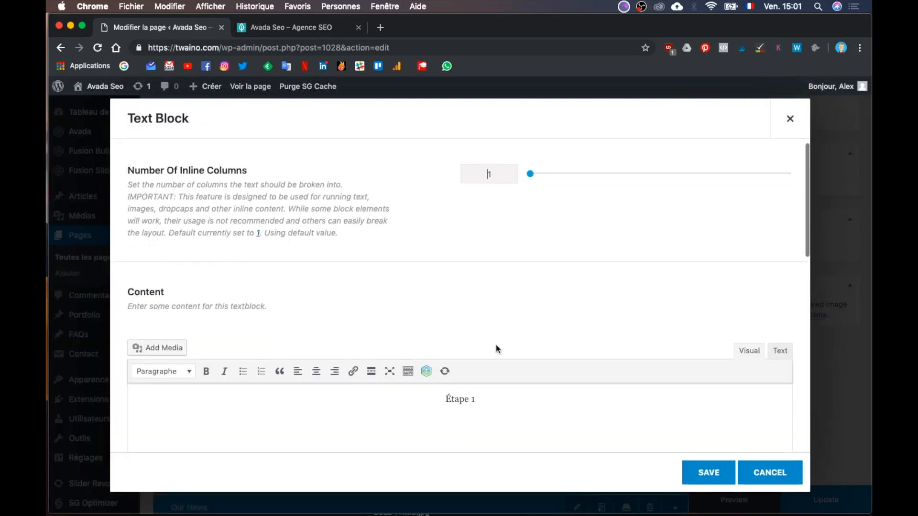
{"action": "scroll", "coordinate": [495, 345], "scroll_direction": "down", "scroll_amount": 5}
{"action": "left_click", "coordinate": [575, 275]}
{"action": "key", "text": "super+a"}
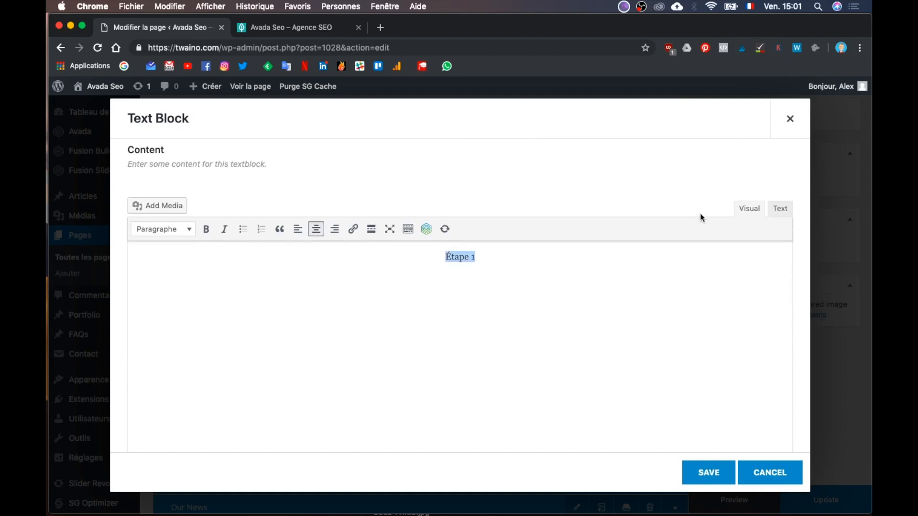
{"action": "left_click", "coordinate": [778, 210]}
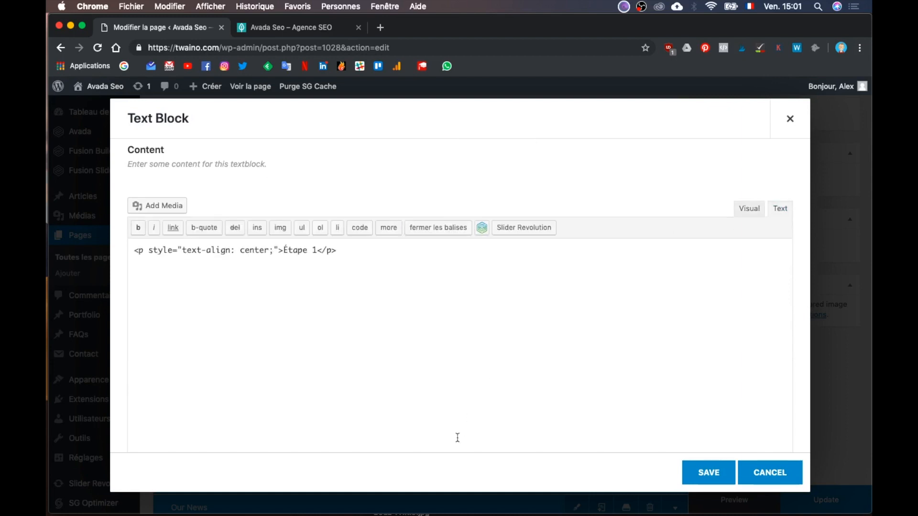
- Copy the opening span tag with color #0099bc and font-size 50px from the TextEdit note and paste it before Étape 1
{"action": "key", "text": "ctrl+Up"}
{"action": "left_click", "coordinate": [651, 163]}
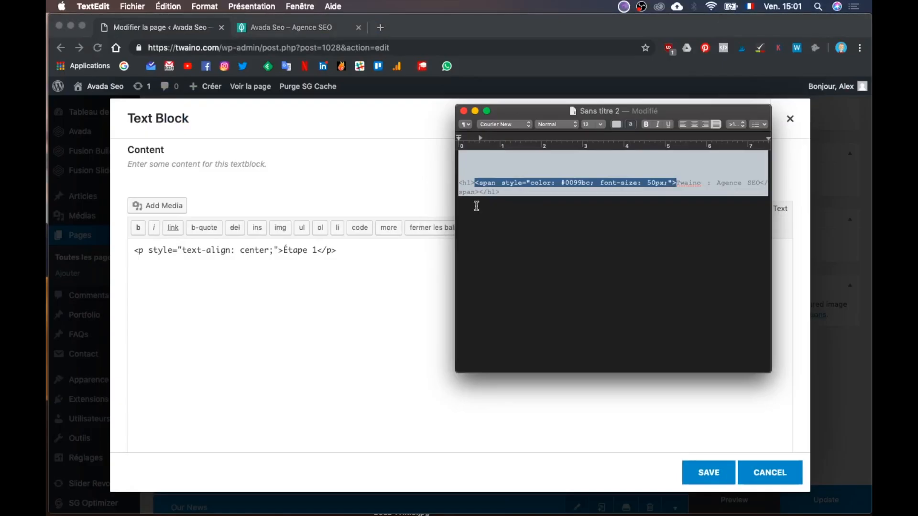
{"action": "left_click", "coordinate": [598, 182], "text": "shift"}
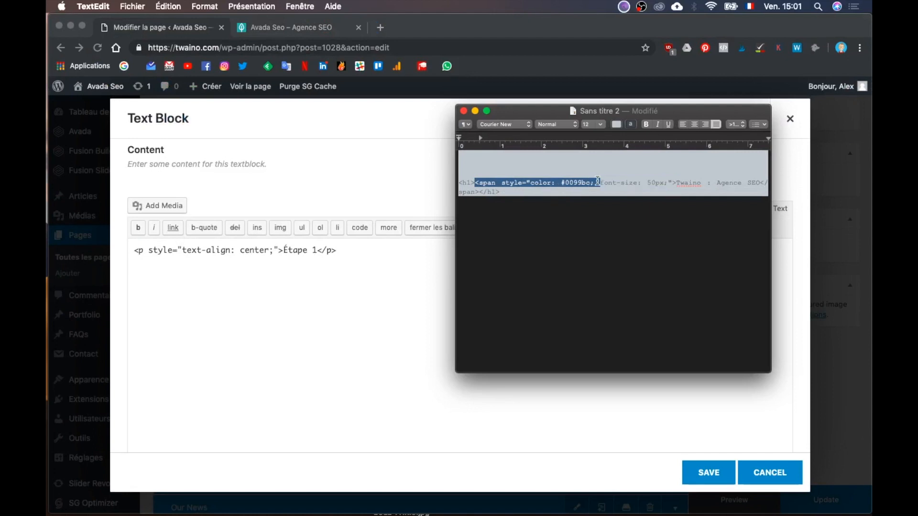
{"action": "left_click", "coordinate": [676, 183], "text": "shift"}
{"action": "key", "text": "super+c"}
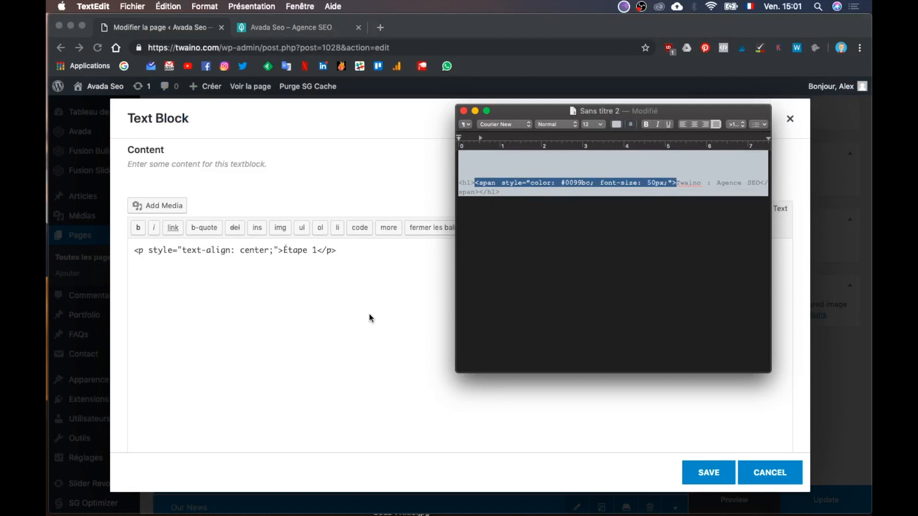
{"action": "left_click", "coordinate": [209, 259]}
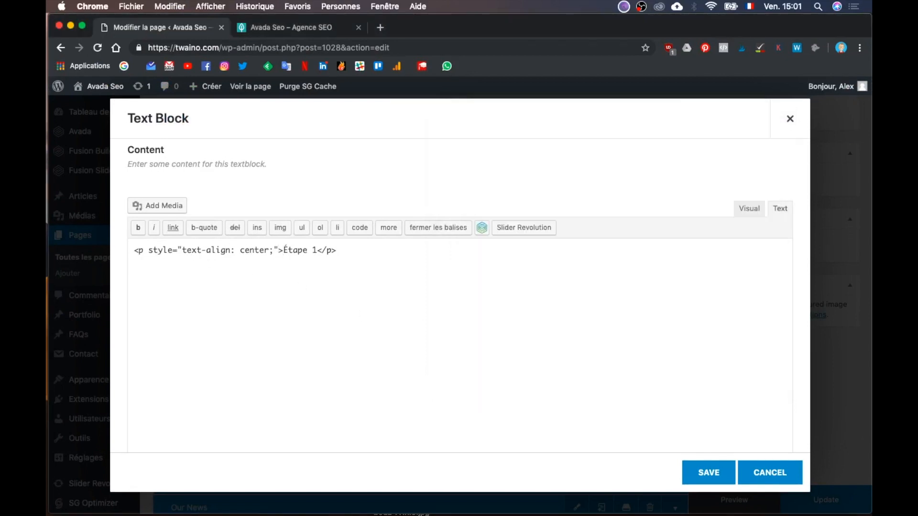
{"action": "key", "text": "super+v"}
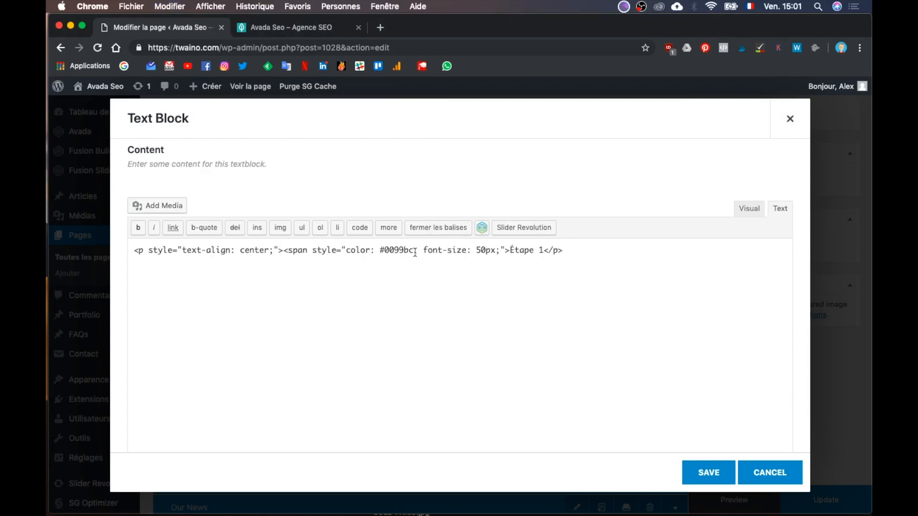
- Remove the font-size property from the span tag and check the coloured Étape 1 text in the visual view
{"action": "key", "text": "BackSpace"}
{"action": "key", "text": "BackSpace"}
{"action": "key", "text": "BackSpace"}
{"action": "key", "text": "BackSpace"}
{"action": "key", "text": "BackSpace"}
{"action": "key", "text": "BackSpace"}
{"action": "key", "text": "BackSpace"}
{"action": "key", "text": "BackSpace"}
{"action": "key", "text": "BackSpace"}
{"action": "key", "text": "BackSpace"}
{"action": "key", "text": "BackSpace"}
{"action": "key", "text": "BackSpace"}
{"action": "key", "text": "BackSpace"}
{"action": "key", "text": "BackSpace"}
{"action": "key", "text": "BackSpace"}
{"action": "key", "text": "BackSpace"}
{"action": "key", "text": "BackSpace"}
{"action": "key", "text": "BackSpace"}
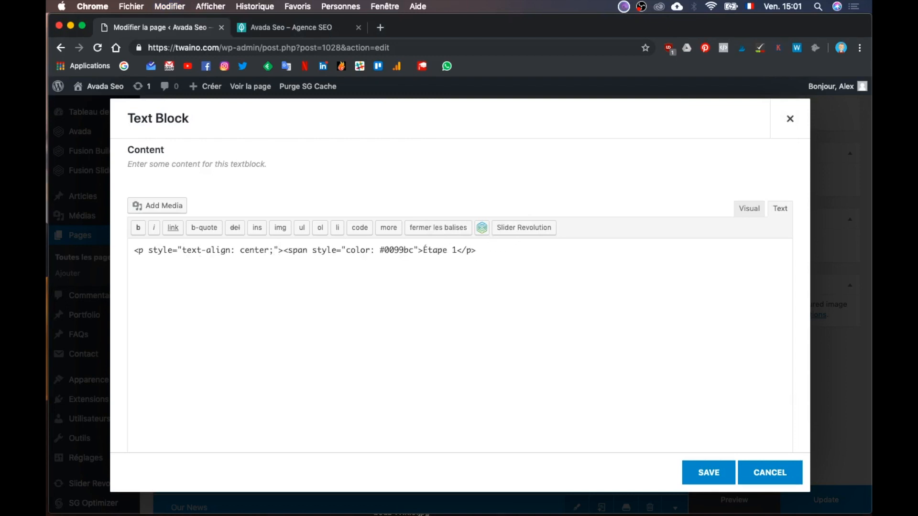
{"action": "key", "text": "super+a"}
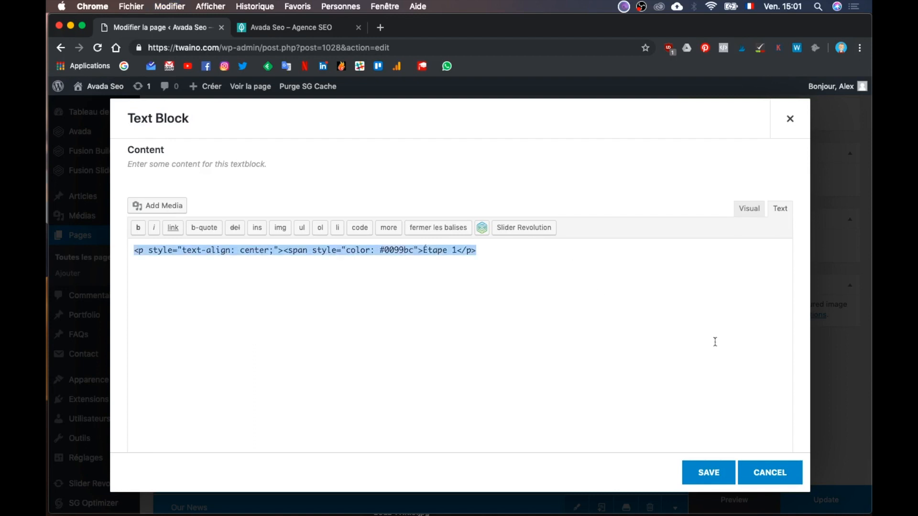
{"action": "left_click", "coordinate": [749, 209]}
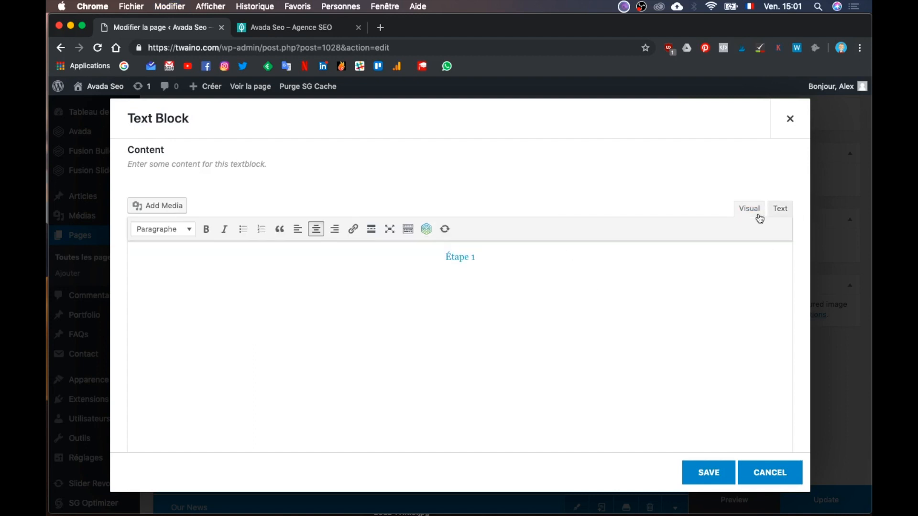
- Set the span's color to #FFFFFF in the HTML source, copy the whole code and save the text block
{"action": "left_click", "coordinate": [773, 213]}
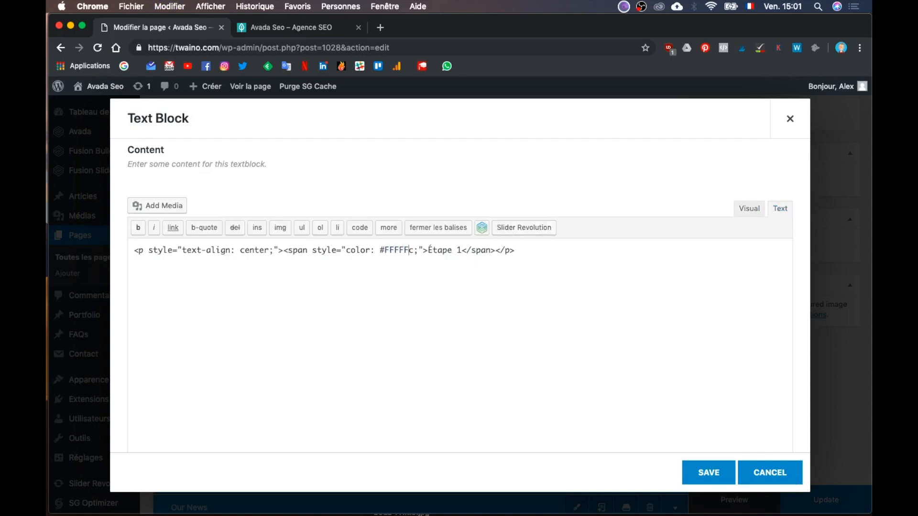
{"action": "key", "text": "super+a"}
{"action": "key", "text": "super+c"}
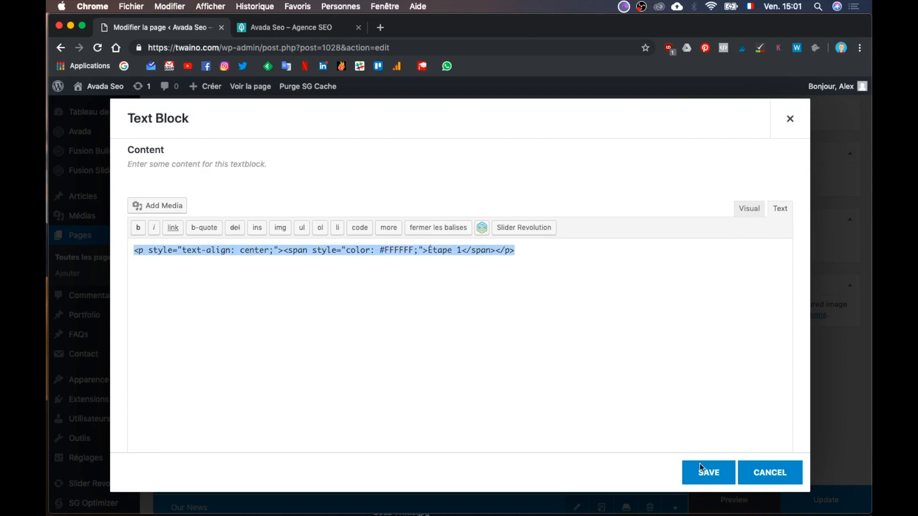
{"action": "left_click", "coordinate": [709, 478]}
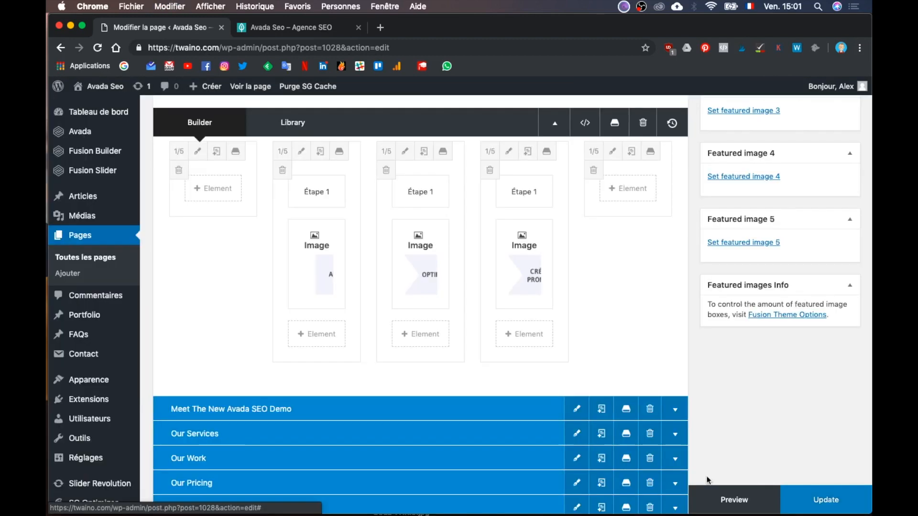
{"action": "mouse_move", "coordinate": [414, 193]}
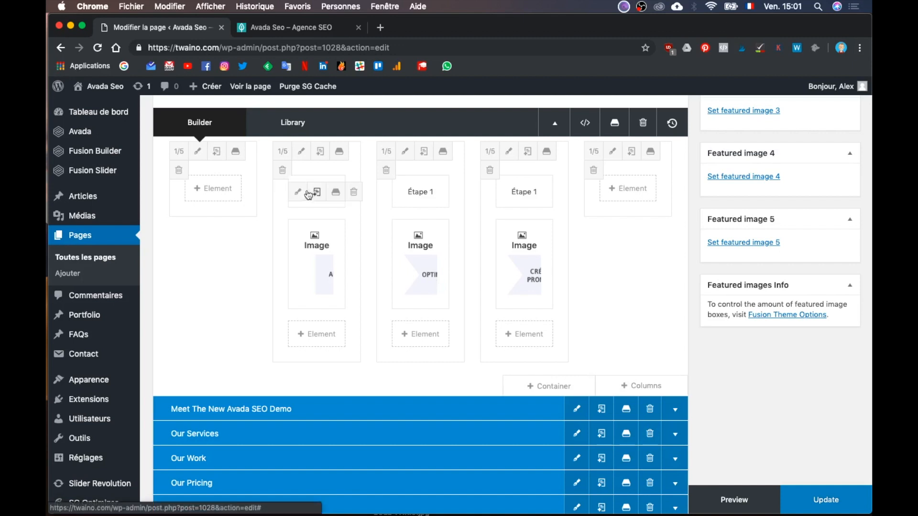
{"action": "left_click", "coordinate": [299, 192]}
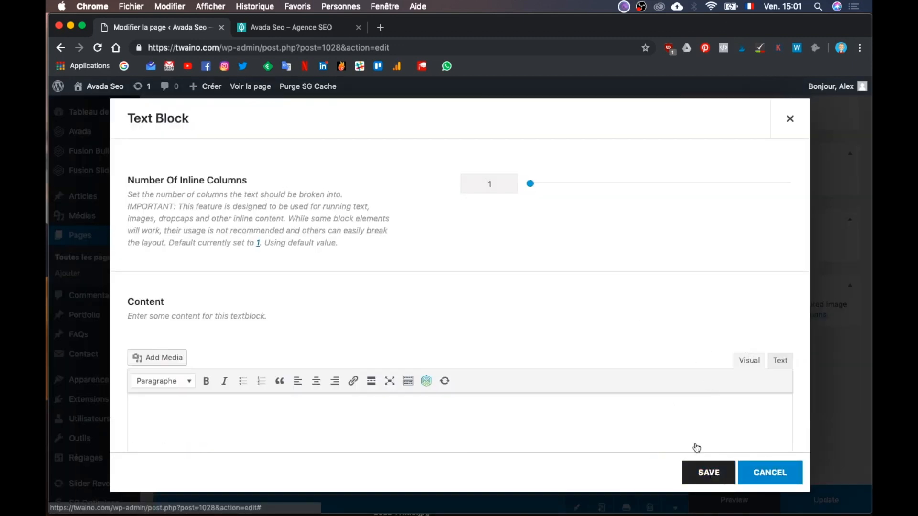
{"action": "left_click", "coordinate": [702, 470]}
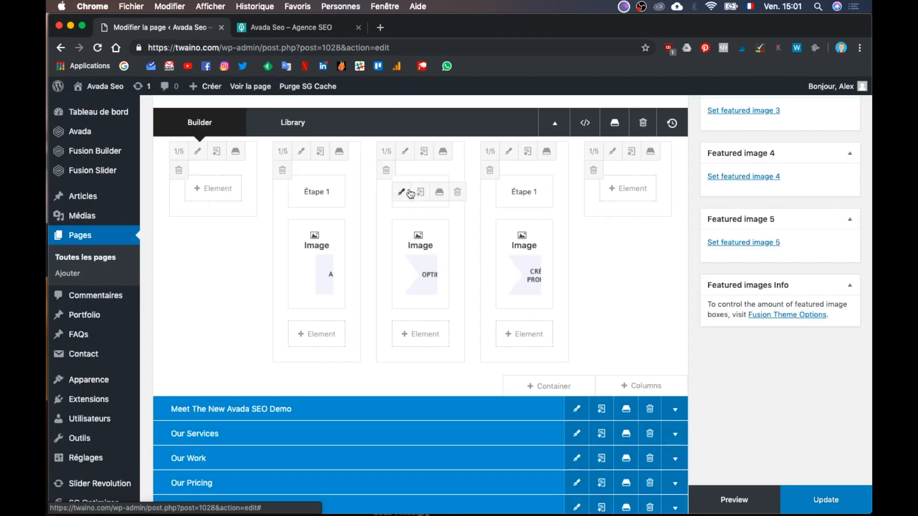
- Replace the HTML source of the Étape 1 text block above the Optimisation image with the copied white, centred code and save it
{"action": "left_click", "coordinate": [402, 193]}
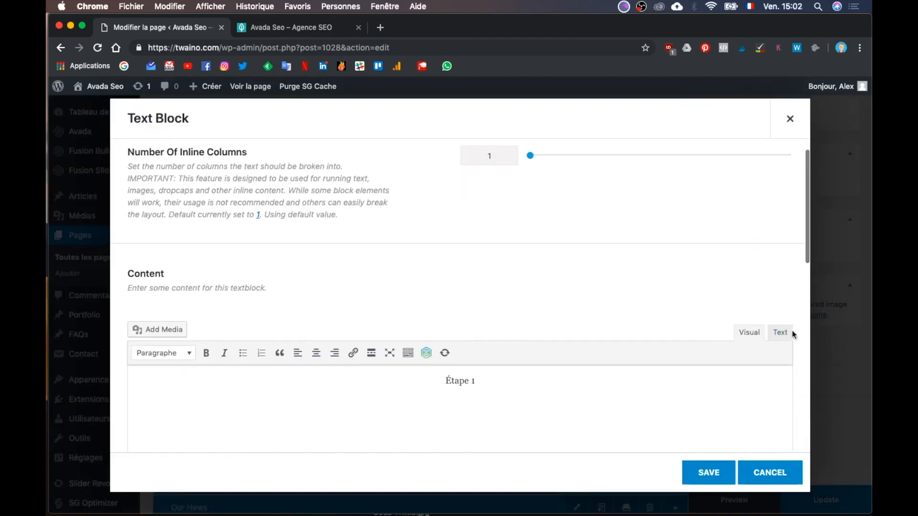
{"action": "left_click", "coordinate": [779, 333]}
{"action": "key", "text": "super+a"}
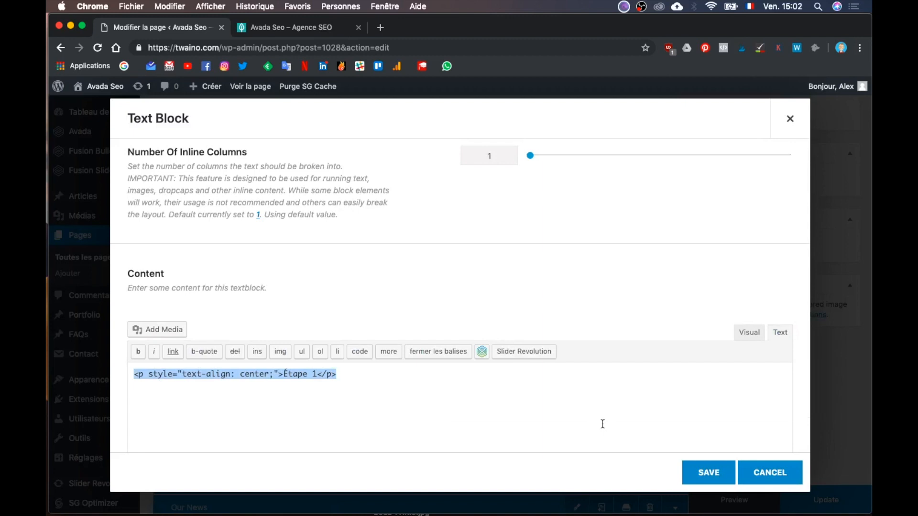
{"action": "key", "text": "super+v"}
{"action": "left_click", "coordinate": [707, 473]}
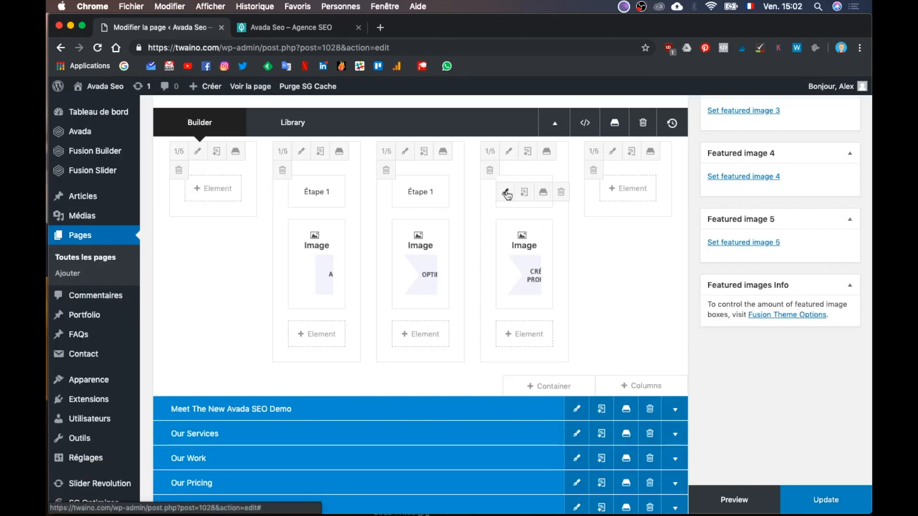
- Replace the HTML source of the Étape 1 text block above the Création Promotion image with the same #FFFFFF span code and save it
{"action": "left_click", "coordinate": [506, 193]}
{"action": "scroll", "coordinate": [717, 397], "scroll_direction": "down", "scroll_amount": 4}
{"action": "left_click", "coordinate": [778, 269]}
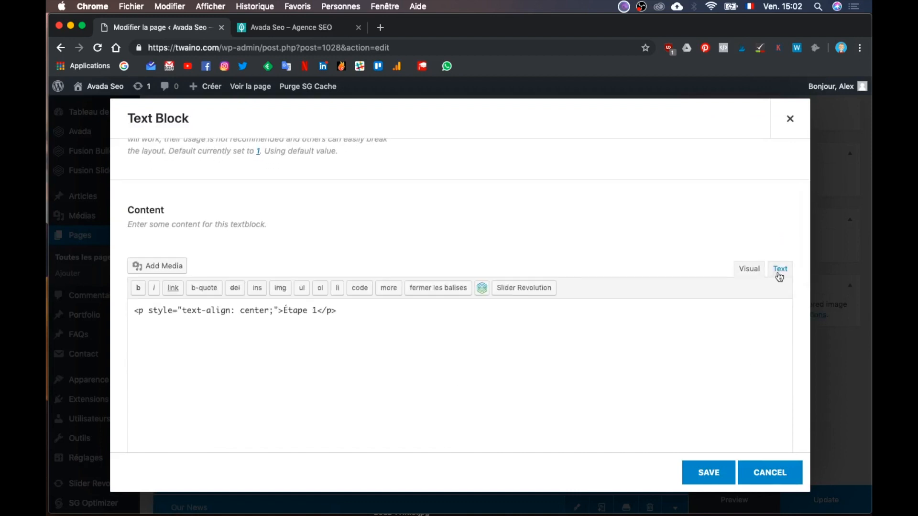
{"action": "key", "text": "super+a"}
{"action": "type", "text": "<p style=\"text-align: center;\"><span style=\"color: #FFFFFF;\">Étape 1</span></p>"}
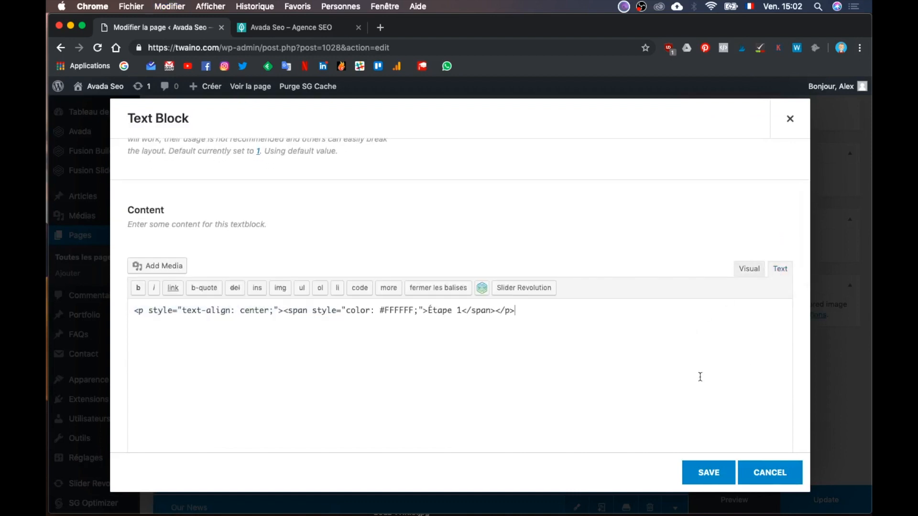
{"action": "left_click", "coordinate": [719, 471]}
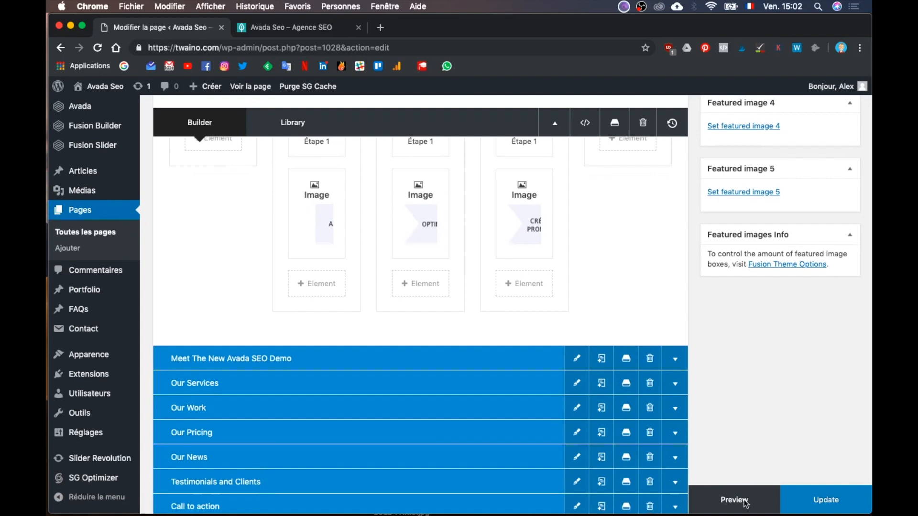
- Preview the page and check the step labels in the Méthodologie d'une campagne SEO section
{"action": "left_click", "coordinate": [744, 503]}
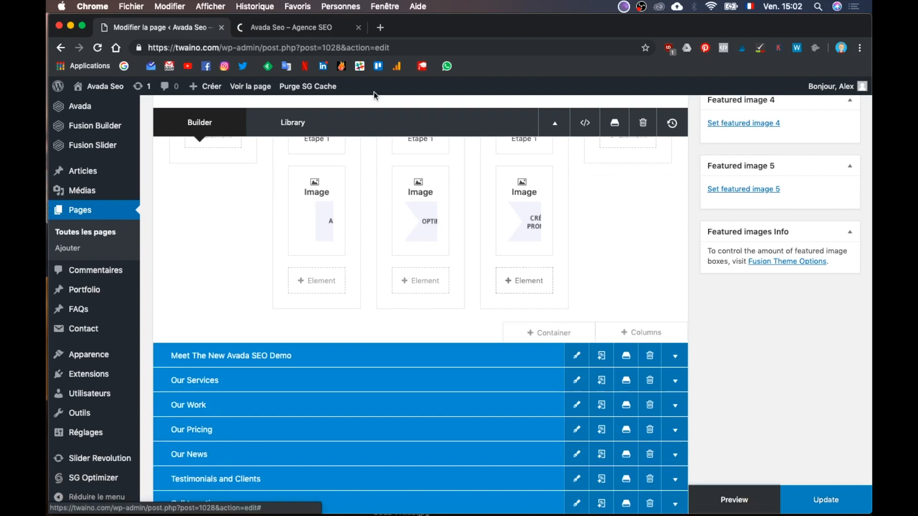
{"action": "left_click", "coordinate": [307, 27]}
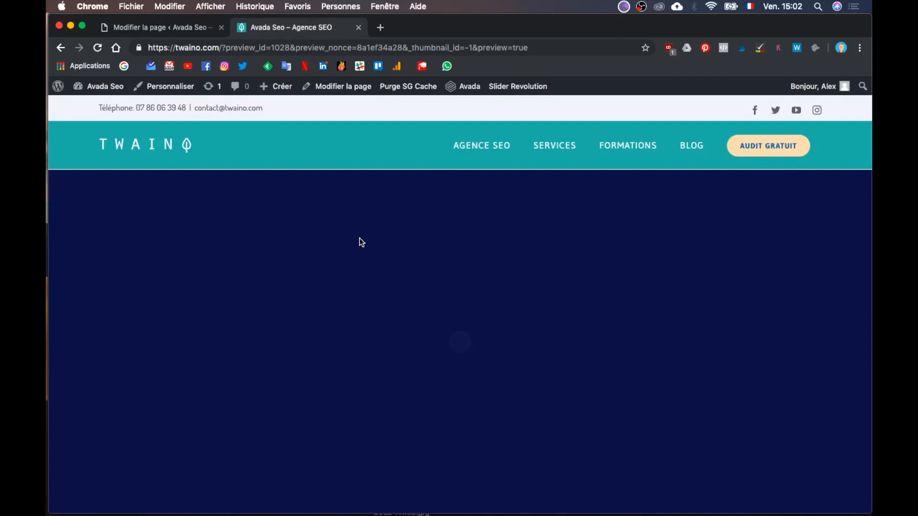
{"action": "scroll", "coordinate": [361, 241], "scroll_direction": "down", "scroll_amount": 10}
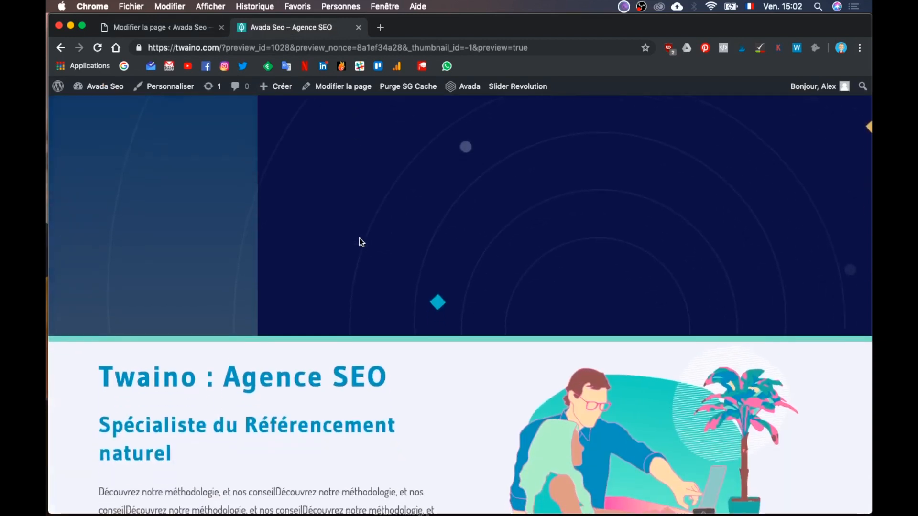
{"action": "scroll", "coordinate": [359, 239], "scroll_direction": "down", "scroll_amount": 6}
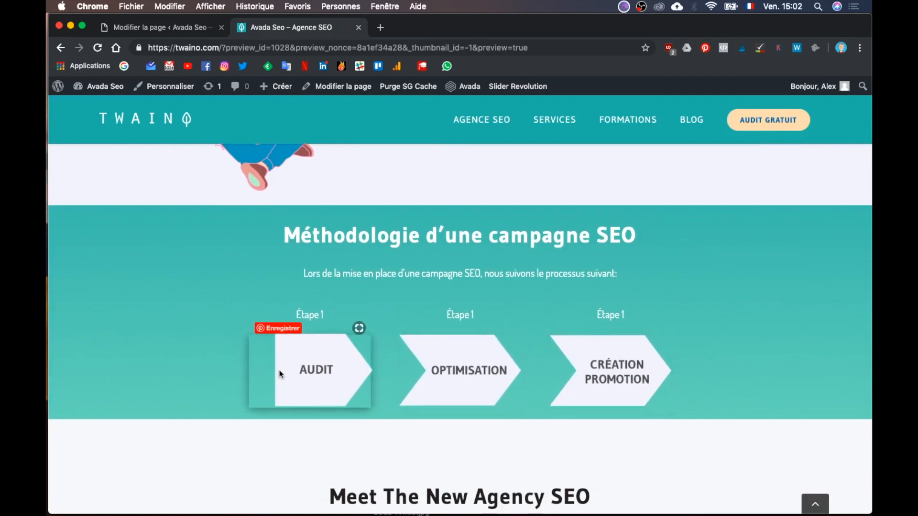
- Compare the previewed Méthodologie section with the Site Web Twaino.ai mockup in Illustrator, including the Nos Services section that follows it
{"action": "key", "text": "ctrl+Up"}
{"action": "left_click", "coordinate": [191, 268]}
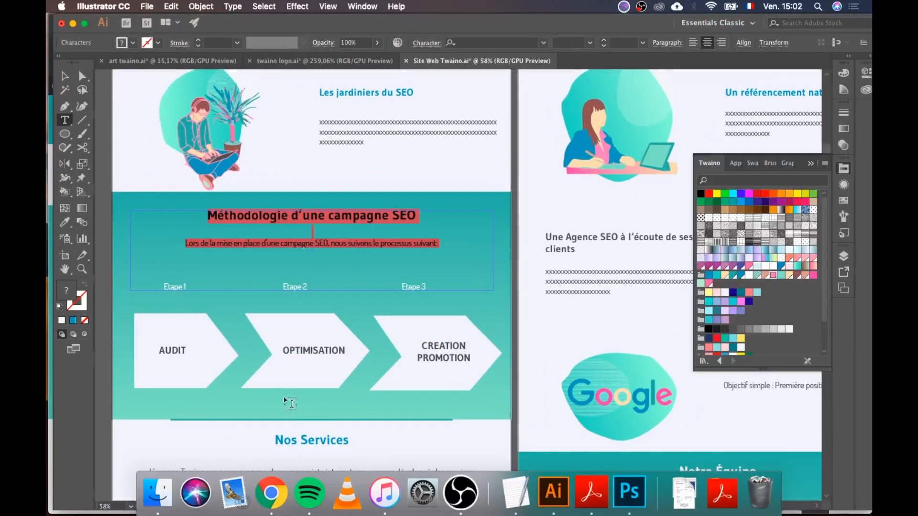
{"action": "scroll", "coordinate": [286, 401], "scroll_direction": "down", "scroll_amount": 2}
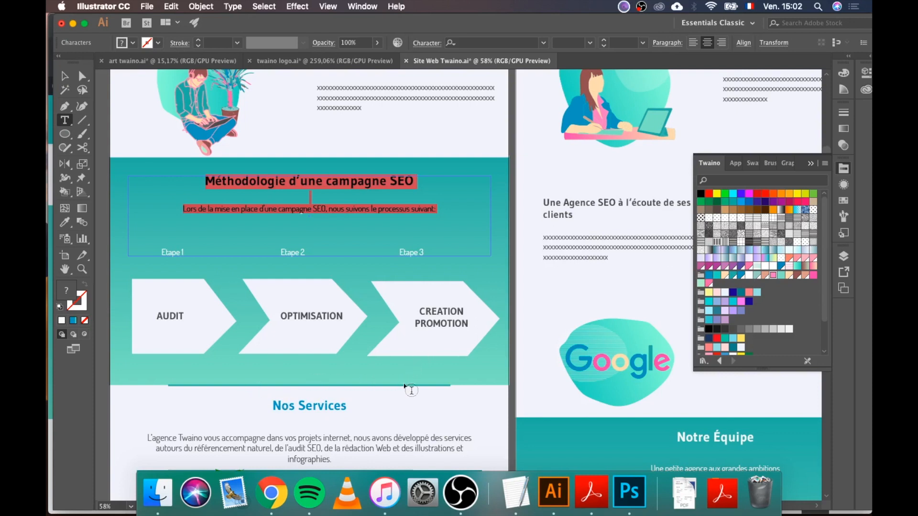
{"action": "scroll", "coordinate": [411, 391], "scroll_direction": "down", "scroll_amount": 5}
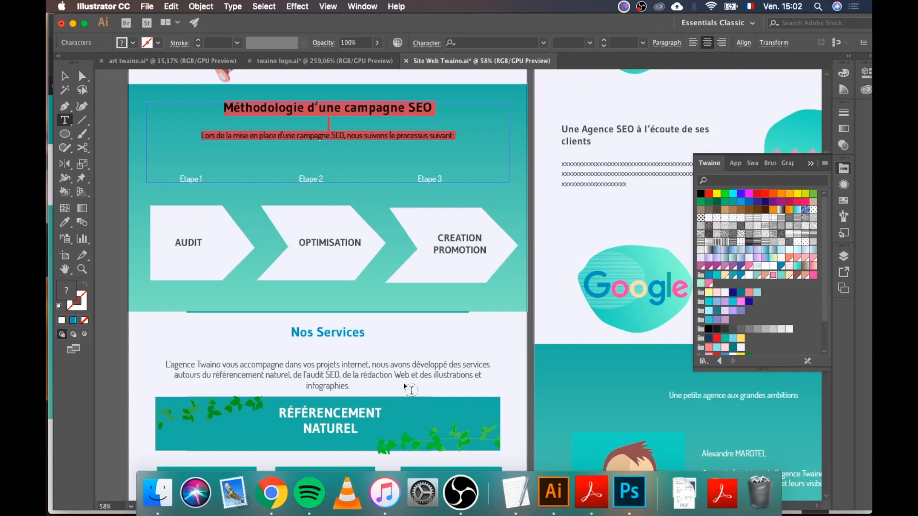
{"action": "key", "text": "ctrl+Up"}
{"action": "left_click", "coordinate": [575, 337]}
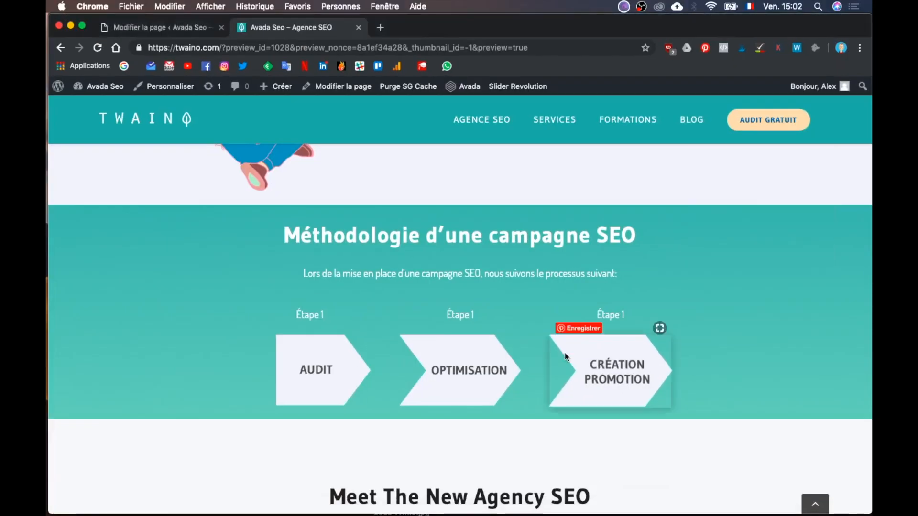
{"action": "scroll", "coordinate": [564, 353], "scroll_direction": "down", "scroll_amount": 2}
{"action": "scroll", "coordinate": [563, 365], "scroll_direction": "up", "scroll_amount": 1}
- Switch to the Illustrator mockup and copy the whole Nos Services text, heading and introductory paragraph included
{"action": "key", "text": "ctrl+Up"}
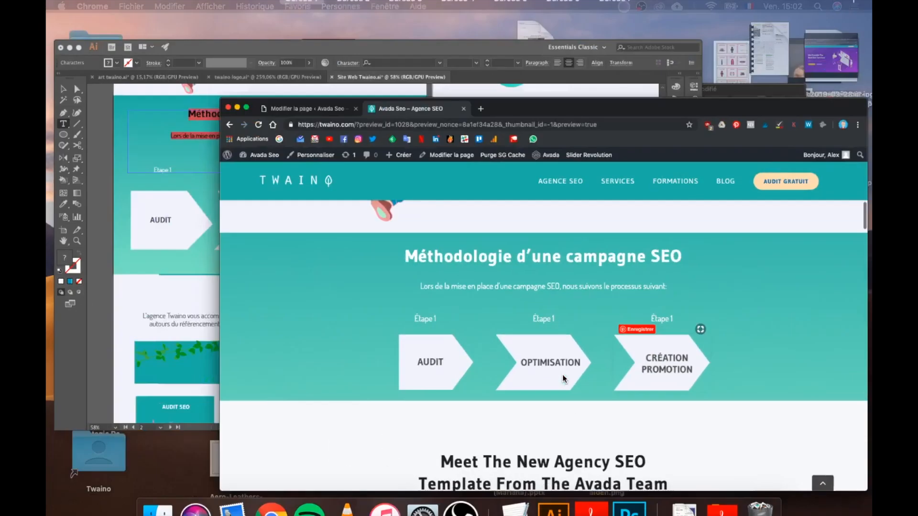
{"action": "left_click", "coordinate": [348, 281]}
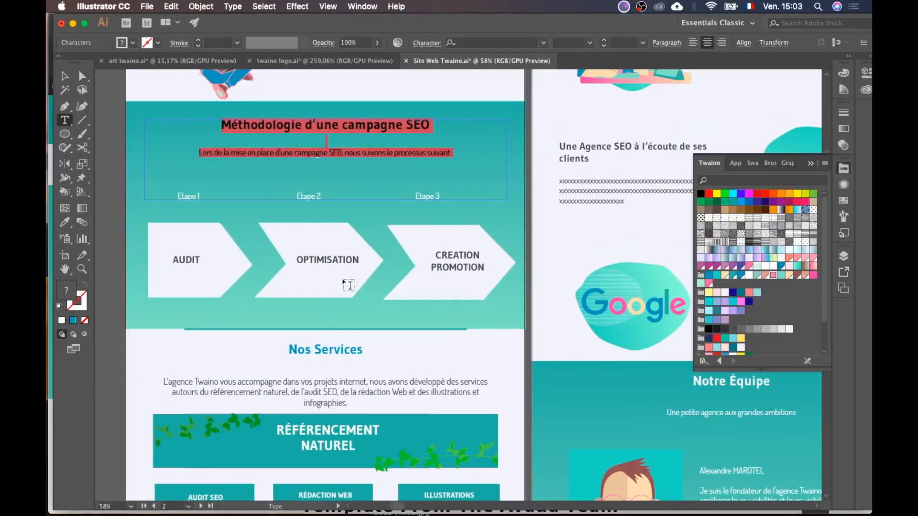
{"action": "scroll", "coordinate": [349, 280], "scroll_direction": "up", "scroll_amount": 3}
{"action": "scroll", "coordinate": [339, 344], "scroll_direction": "down", "scroll_amount": 2}
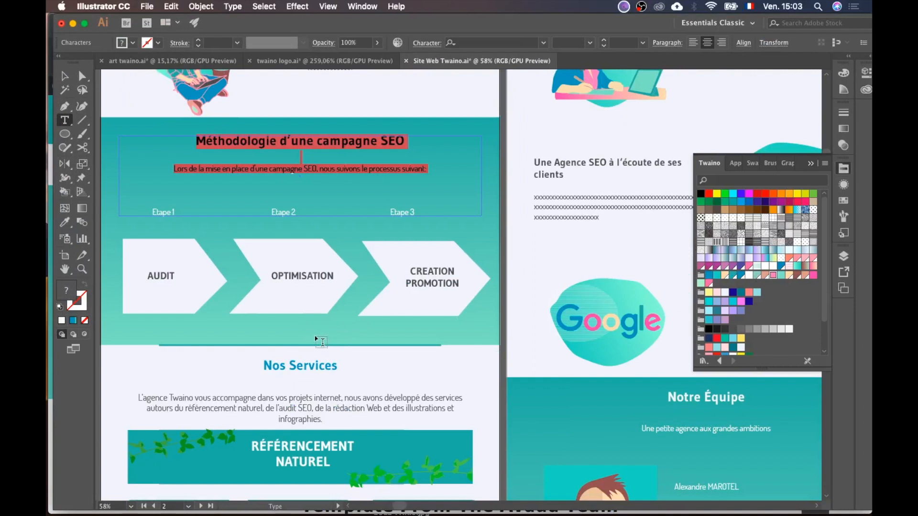
{"action": "scroll", "coordinate": [321, 343], "scroll_direction": "down", "scroll_amount": 5}
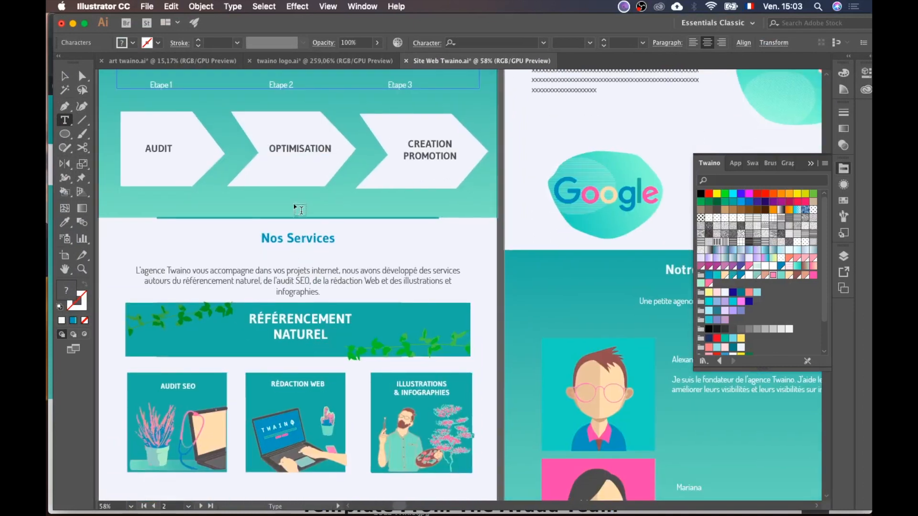
{"action": "triple_click", "coordinate": [291, 238]}
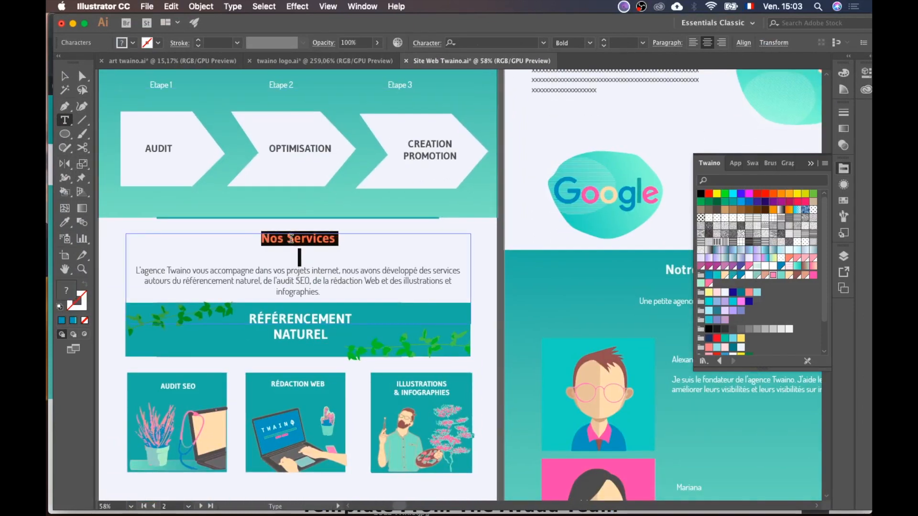
{"action": "key", "text": "super+a"}
{"action": "key", "text": "super+c"}
- Return to the WordPress page editor in Chrome and insert a new container with one 1/1 column after the Call to action container
{"action": "key", "text": "ctrl+Up"}
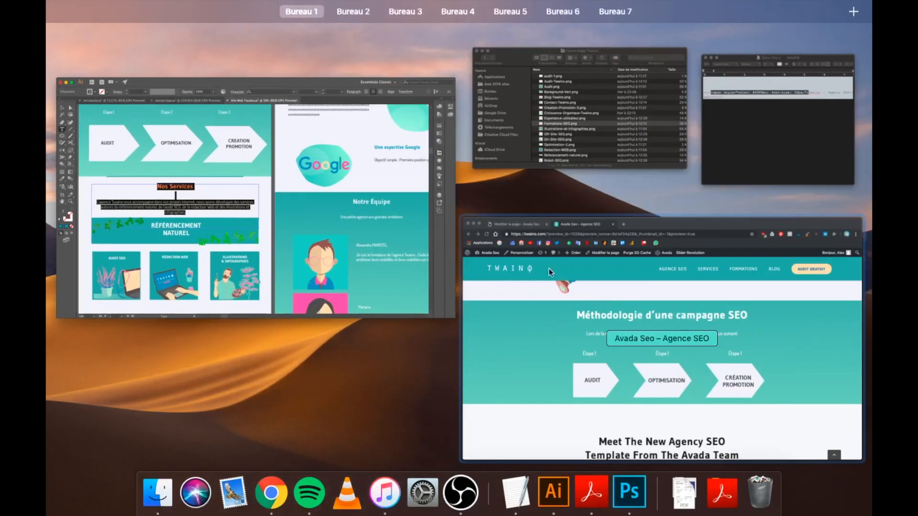
{"action": "left_click", "coordinate": [630, 308]}
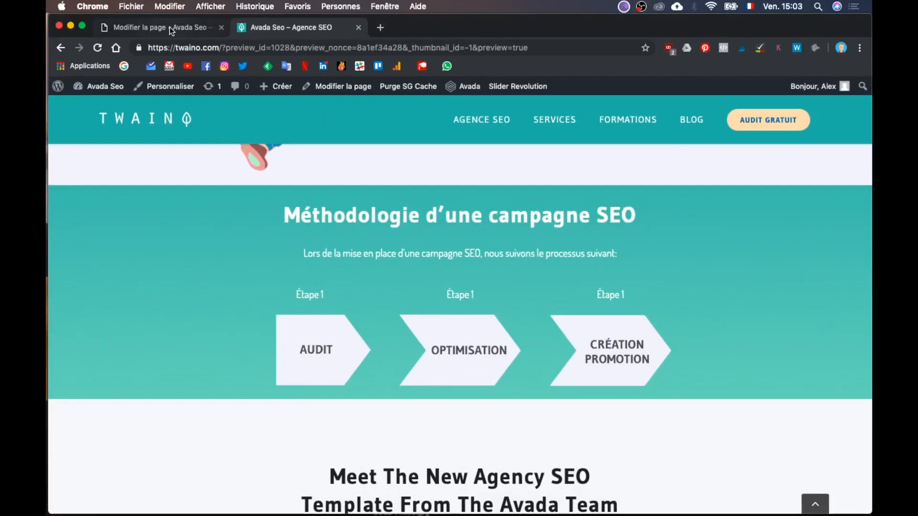
{"action": "left_click", "coordinate": [169, 27]}
{"action": "scroll", "coordinate": [427, 291], "scroll_direction": "down", "scroll_amount": 7}
{"action": "scroll", "coordinate": [437, 297], "scroll_direction": "up", "scroll_amount": 2}
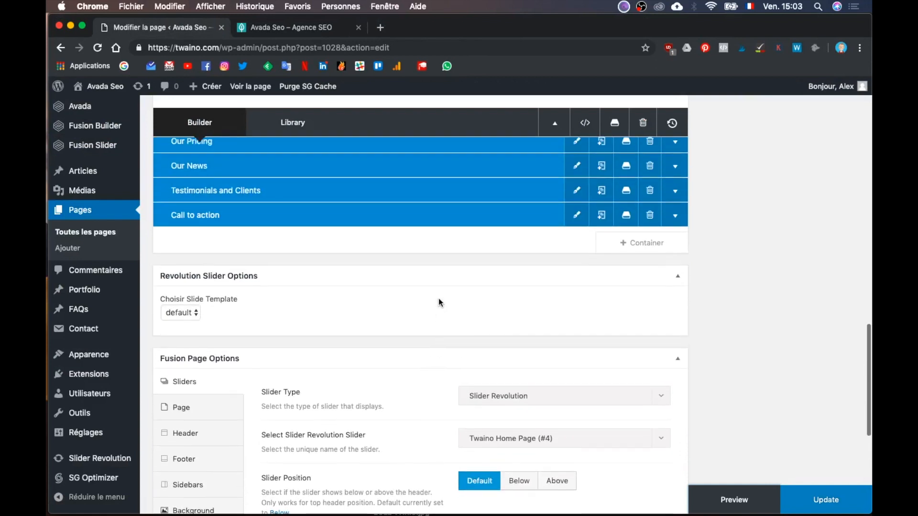
{"action": "scroll", "coordinate": [438, 299], "scroll_direction": "up", "scroll_amount": 3}
{"action": "left_click", "coordinate": [649, 331]}
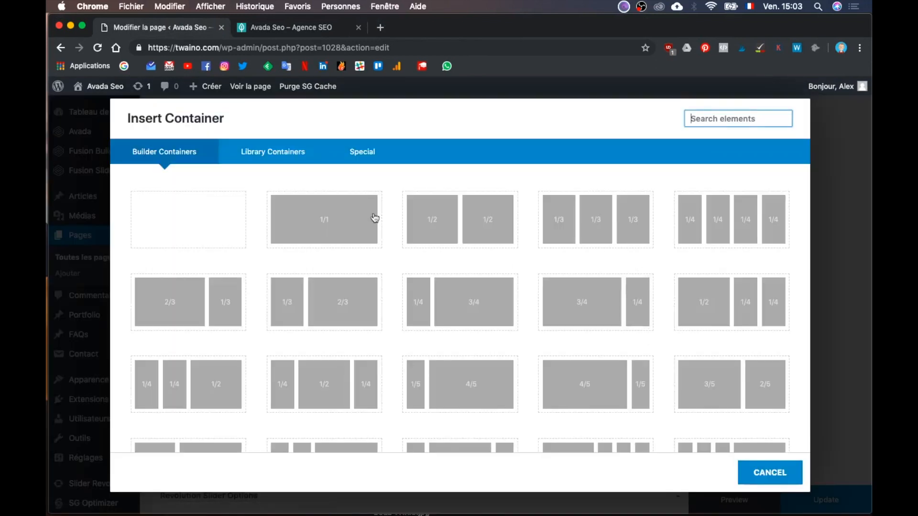
{"action": "left_click", "coordinate": [324, 226]}
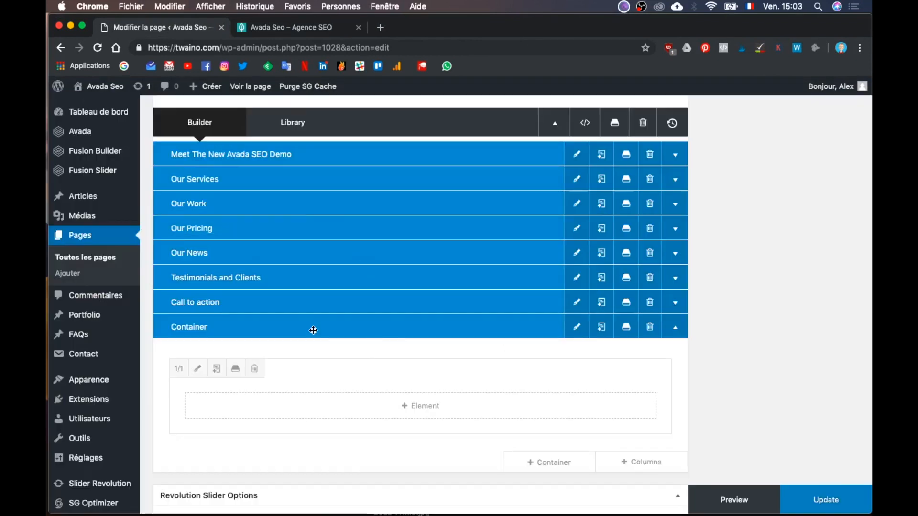
- Rename the new container as Services and collapse it
{"action": "double_click", "coordinate": [211, 320]}
{"action": "type", "text": "Services"}
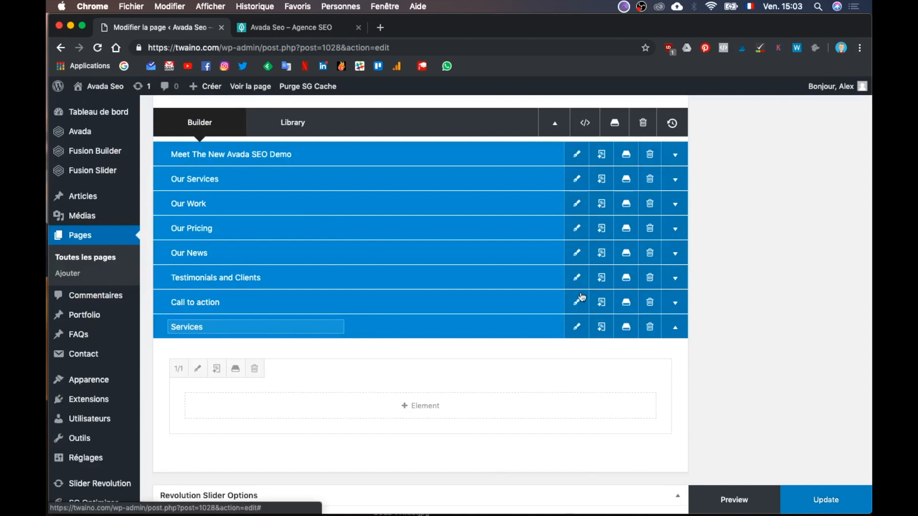
{"action": "left_click", "coordinate": [675, 328]}
- Move the Services container up the list to directly below Methode, leaving Methode collapsed and Services expanded
{"action": "scroll", "coordinate": [726, 367], "scroll_direction": "up", "scroll_amount": 1}
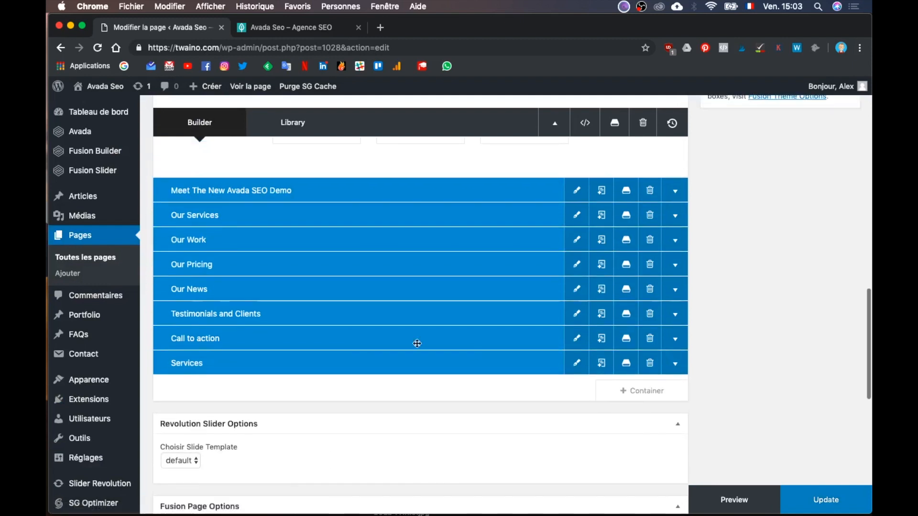
{"action": "left_click_drag", "start_coordinate": [384, 258], "coordinate": [381, 177]}
{"action": "left_click_drag", "start_coordinate": [421, 243], "coordinate": [421, 243]}
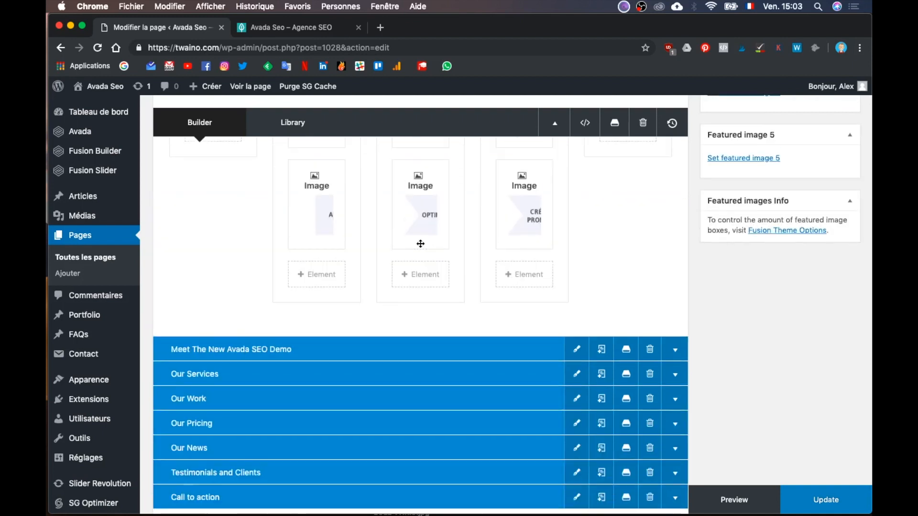
{"action": "scroll", "coordinate": [421, 287], "scroll_direction": "down", "scroll_amount": 3}
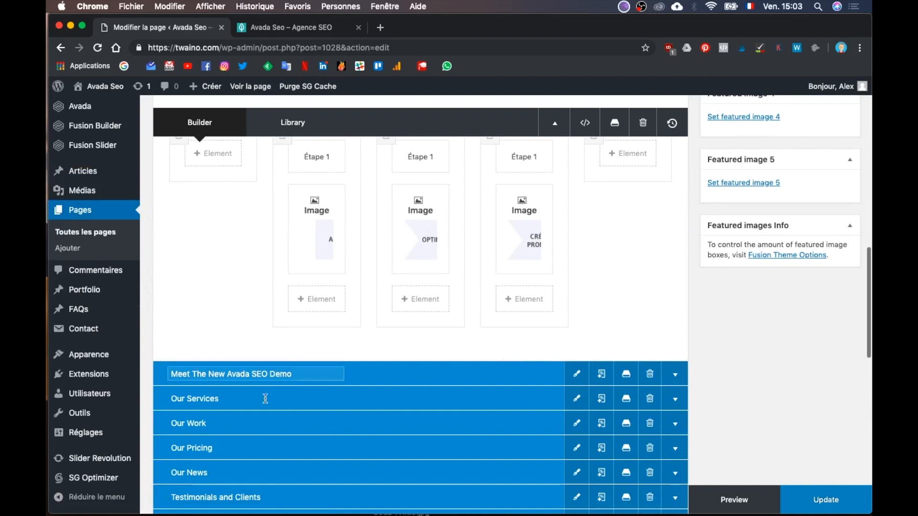
{"action": "scroll", "coordinate": [266, 397], "scroll_direction": "down", "scroll_amount": 2}
{"action": "scroll", "coordinate": [275, 407], "scroll_direction": "up", "scroll_amount": 10}
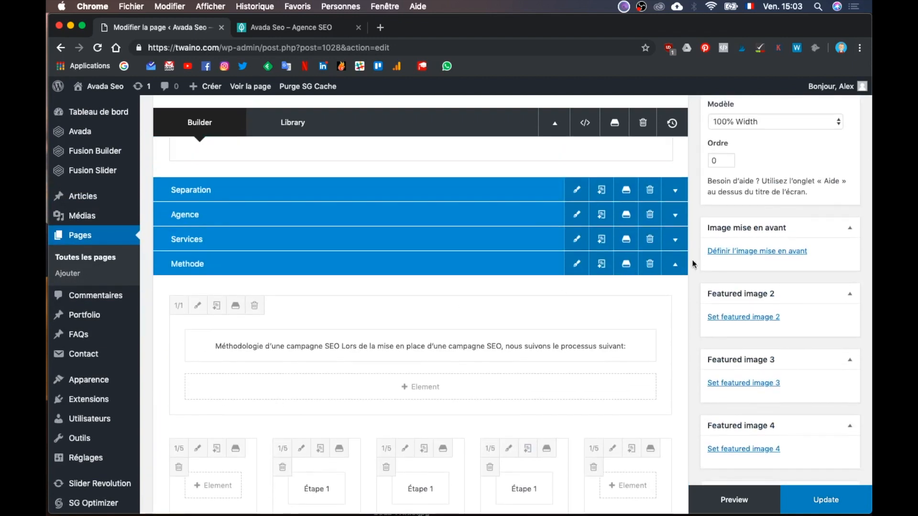
{"action": "left_click", "coordinate": [675, 264]}
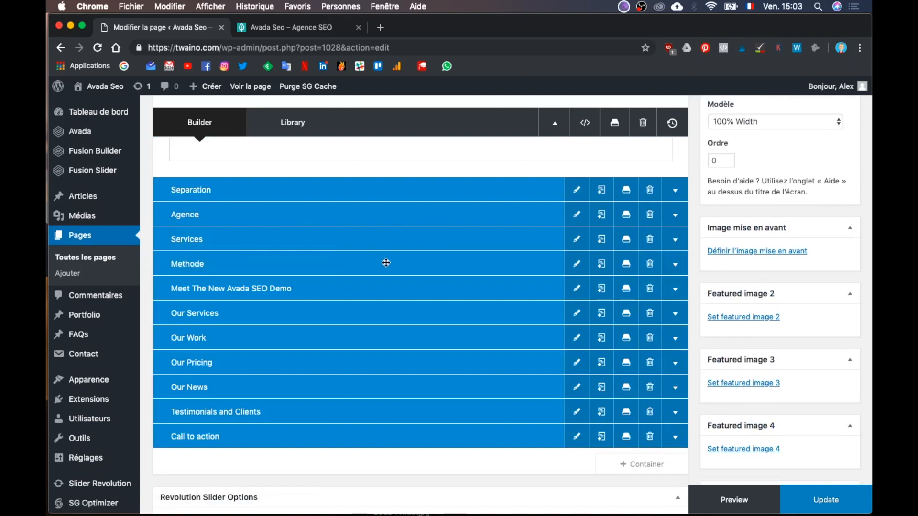
{"action": "left_click_drag", "start_coordinate": [389, 273], "coordinate": [431, 263]}
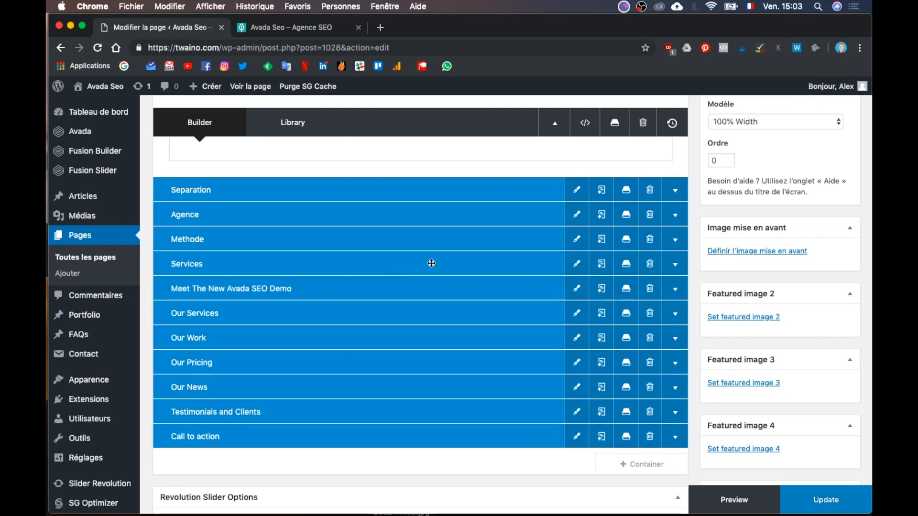
{"action": "left_click", "coordinate": [675, 264]}
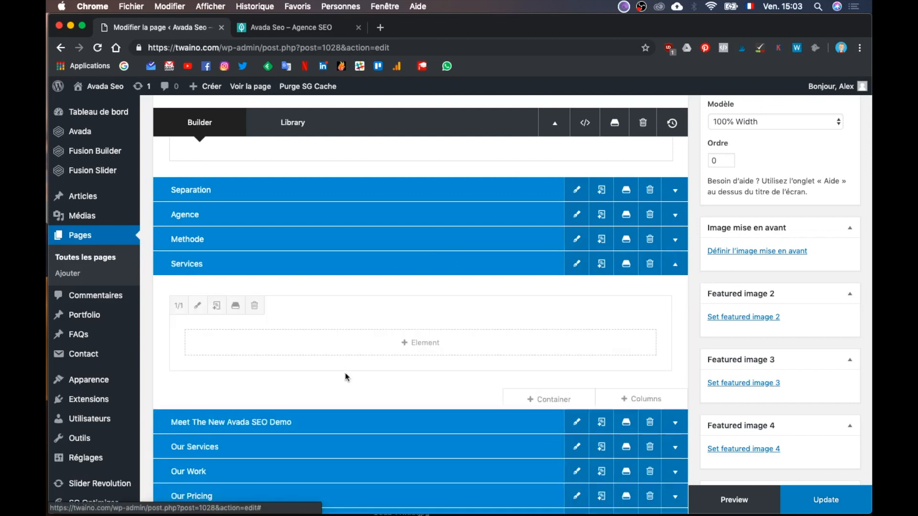
- Add a Text Block to the Services container, paste the copied Nos Services text and split the heading from the paragraph
{"action": "left_click", "coordinate": [412, 342]}
{"action": "type", "text": "text"}
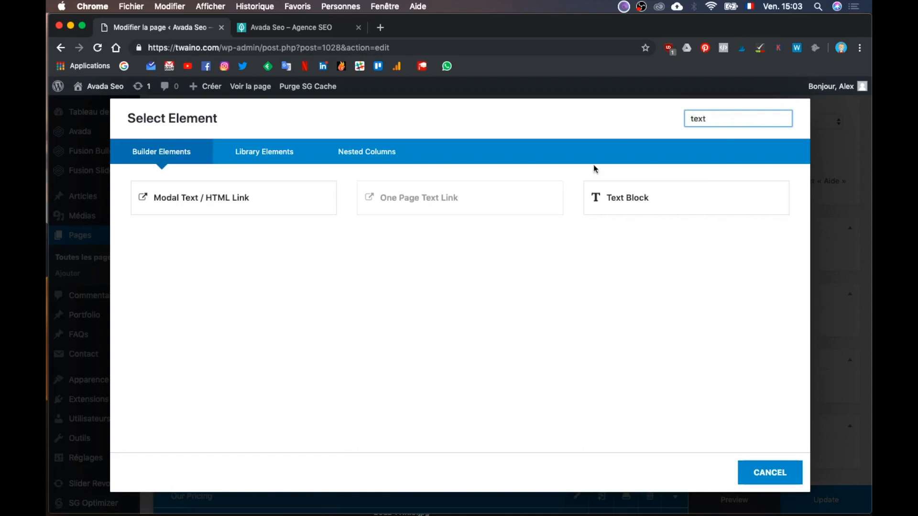
{"action": "left_click", "coordinate": [604, 207]}
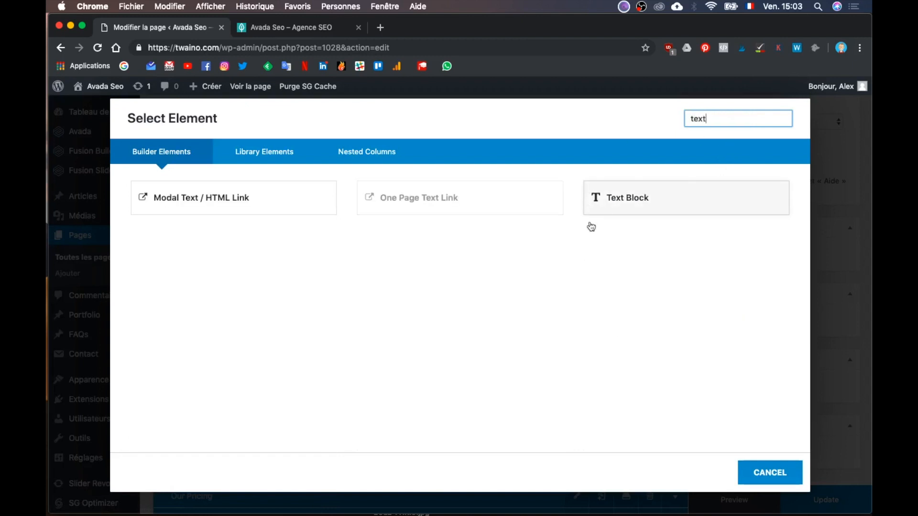
{"action": "scroll", "coordinate": [406, 398], "scroll_direction": "down", "scroll_amount": 1}
{"action": "left_click", "coordinate": [421, 368]}
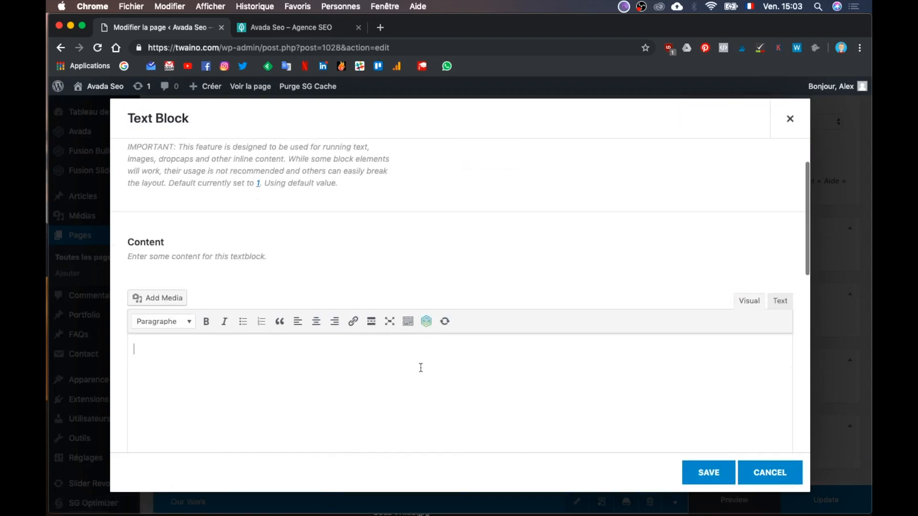
{"action": "type", "text": "Nos Services L’agence Twaino vous accompagne dans vos projets internet, nous avons développé des services autours du référencement naturel, de l’audit SEO, de la rédaction Web et des illustrations et infographies."}
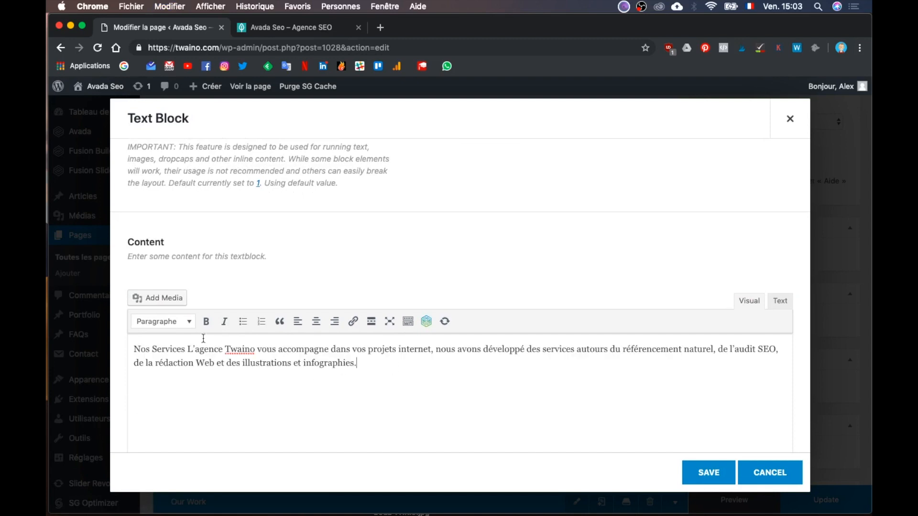
{"action": "key", "text": "BackSpace"}
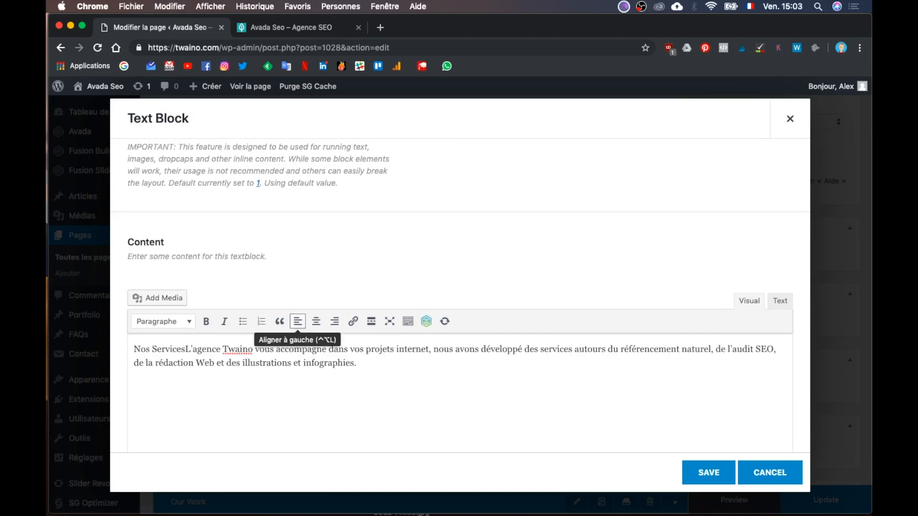
{"action": "key", "text": "Return"}
- Check the Nos Services layout in the Illustrator mockup, return to the Chrome editor and centre the heading and paragraph
{"action": "key", "text": "ctrl+Up"}
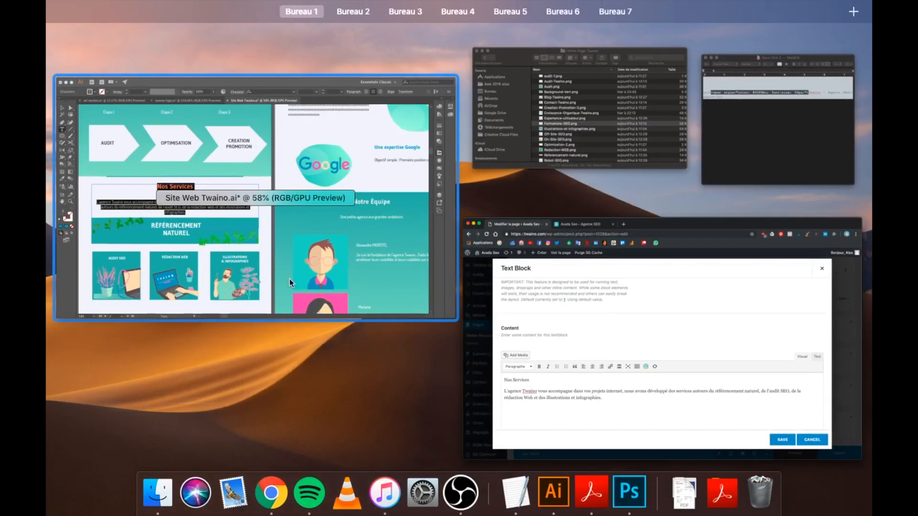
{"action": "left_click", "coordinate": [289, 279]}
{"action": "left_click", "coordinate": [490, 244]}
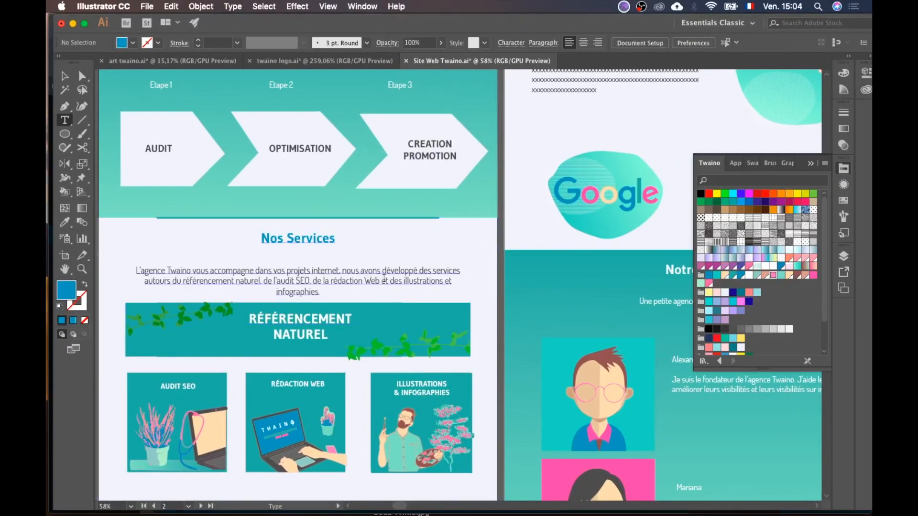
{"action": "key", "text": "ctrl+Up"}
{"action": "left_click", "coordinate": [621, 343]}
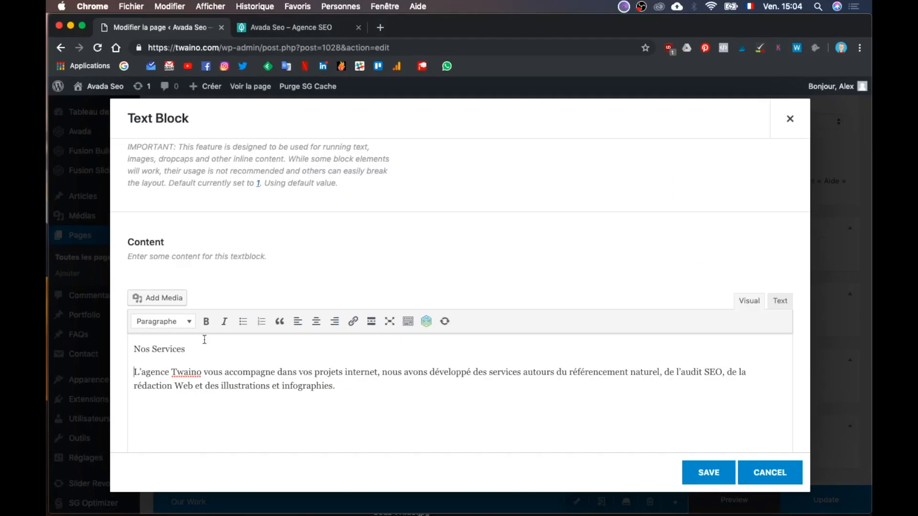
{"action": "left_click_drag", "start_coordinate": [211, 346], "coordinate": [319, 387]}
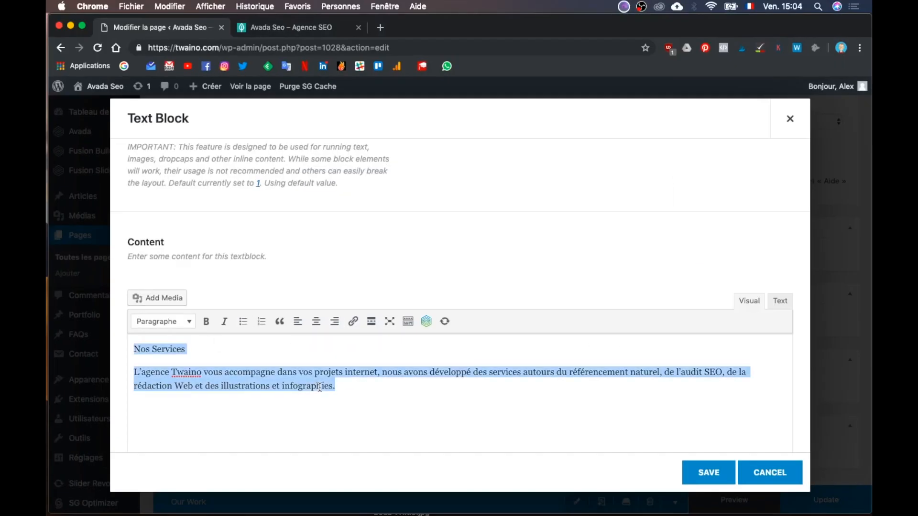
{"action": "left_click", "coordinate": [316, 321]}
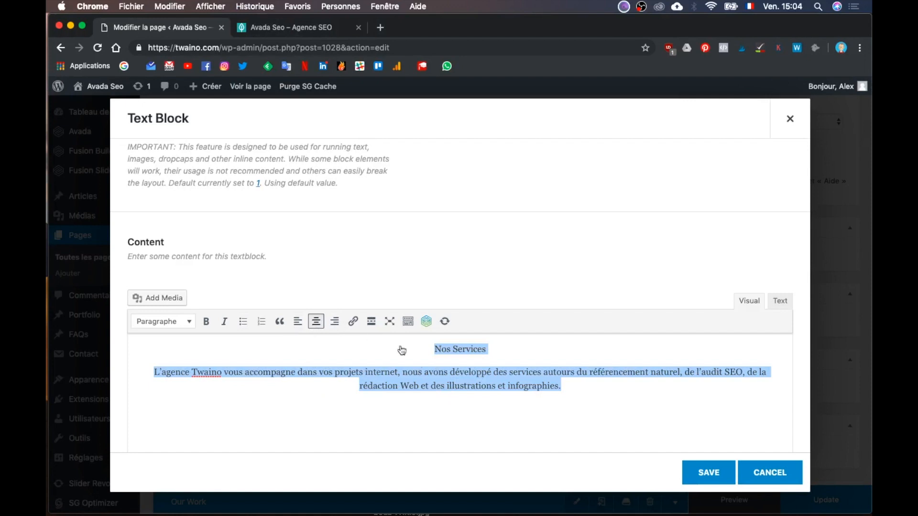
- Format the Nos Services line as a Titre 2 heading
{"action": "triple_click", "coordinate": [444, 352]}
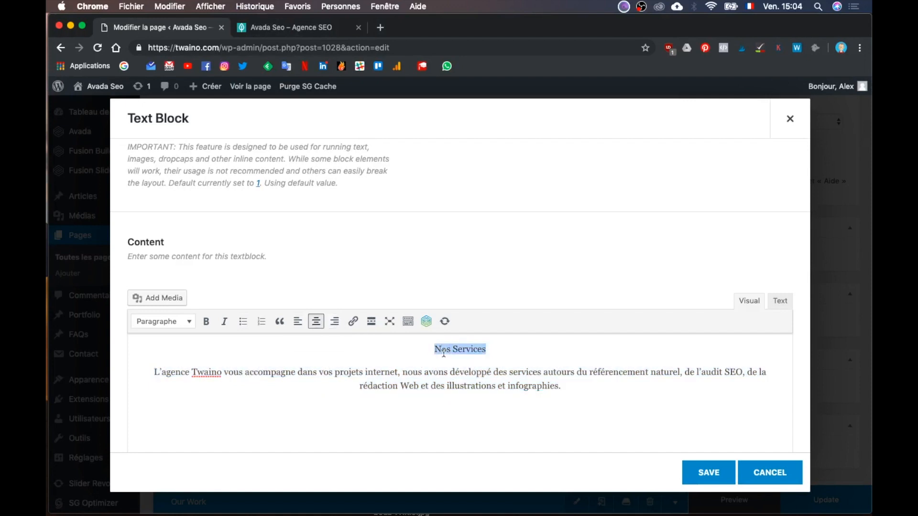
{"action": "left_click", "coordinate": [188, 332]}
{"action": "left_click", "coordinate": [187, 385]}
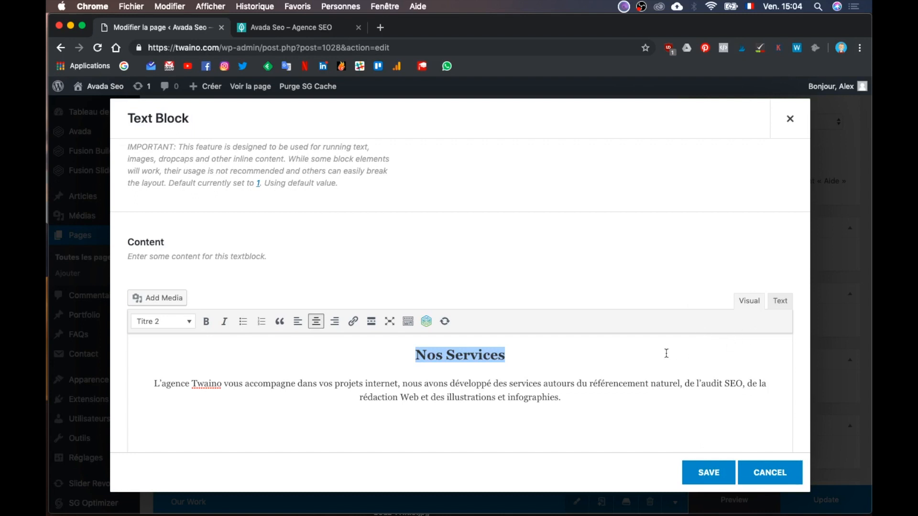
- Copy the span style tag from the TextEdit note and paste it before Nos Services in the text block's HTML in Chrome
{"action": "key", "text": "ctrl+Up"}
{"action": "left_click", "coordinate": [711, 149]}
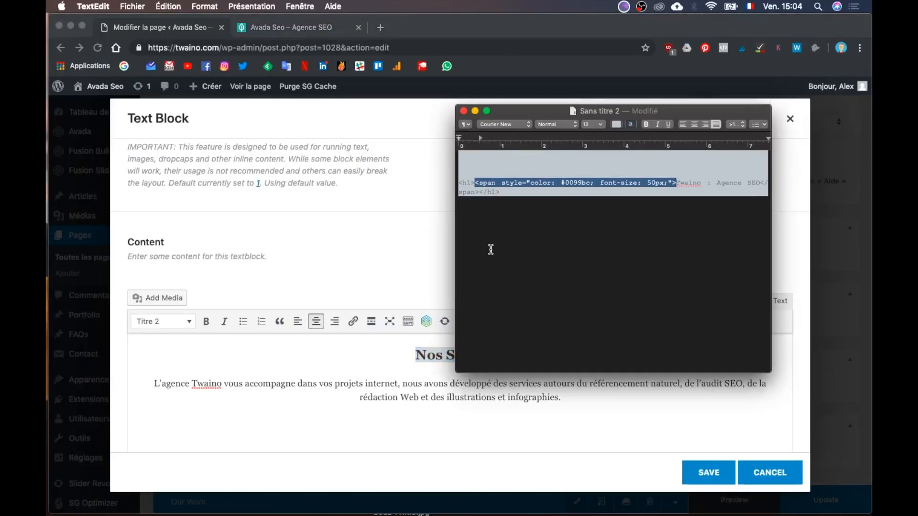
{"action": "left_click", "coordinate": [543, 422]}
{"action": "left_click", "coordinate": [780, 300]}
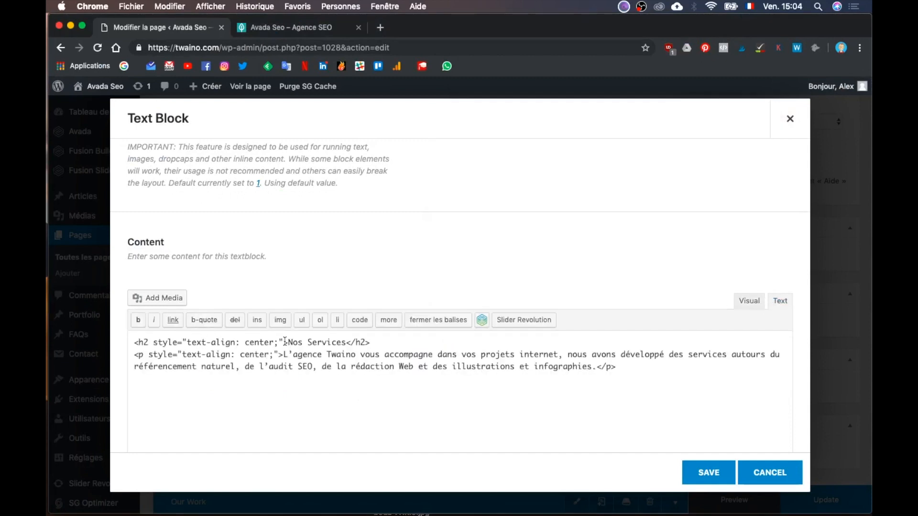
{"action": "type", "text": "<span style=\"color: #0099bc; font-size: 50px;\">"}
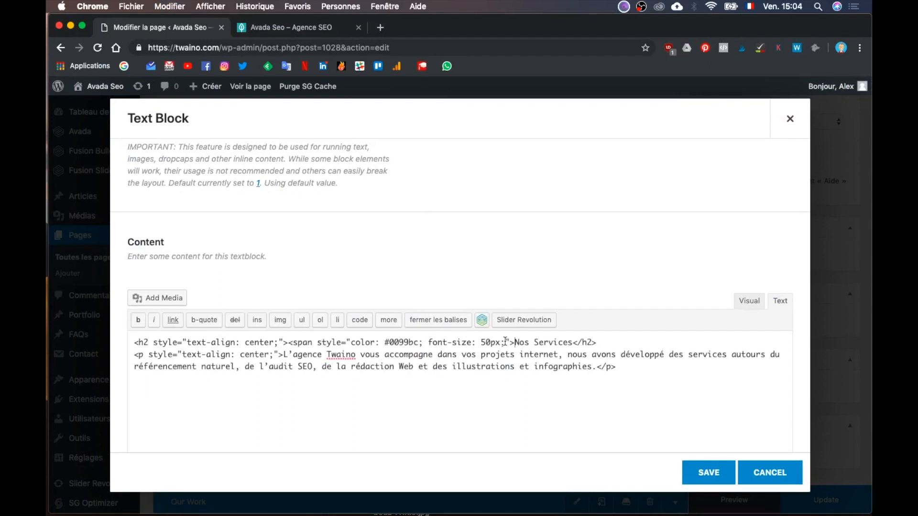
- Remove the font-size declaration from the heading's span, keeping only color: #0099bc;, and save the text block
{"action": "key", "text": "BackSpace"}
{"action": "key", "text": "BackSpace"}
{"action": "key", "text": "BackSpace"}
{"action": "key", "text": "BackSpace"}
{"action": "key", "text": "BackSpace"}
{"action": "key", "text": "BackSpace"}
{"action": "key", "text": "BackSpace"}
{"action": "key", "text": "BackSpace"}
{"action": "key", "text": "BackSpace"}
{"action": "key", "text": "BackSpace"}
{"action": "key", "text": "BackSpace"}
{"action": "key", "text": "BackSpace"}
{"action": "key", "text": "BackSpace"}
{"action": "key", "text": "BackSpace"}
{"action": "key", "text": "BackSpace"}
{"action": "key", "text": "BackSpace"}
{"action": "key", "text": "BackSpace"}
{"action": "key", "text": "BackSpace"}
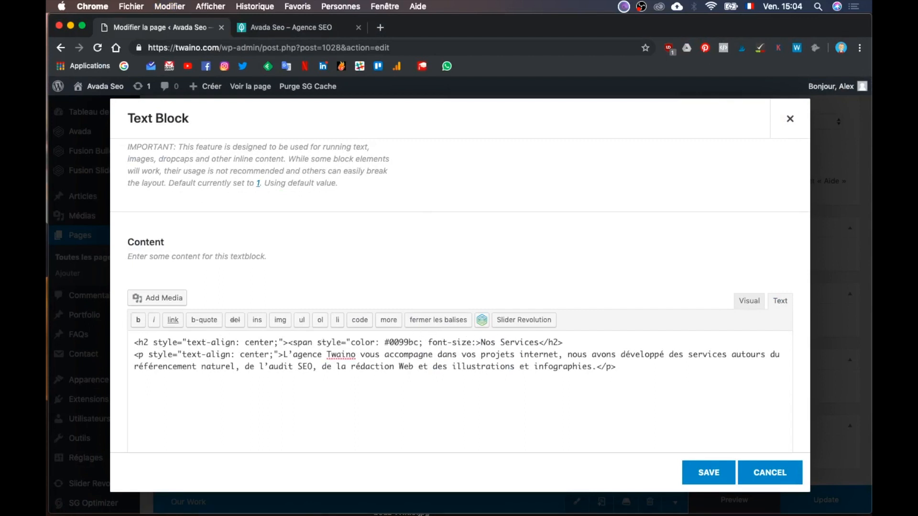
{"action": "type", "text": "\""}
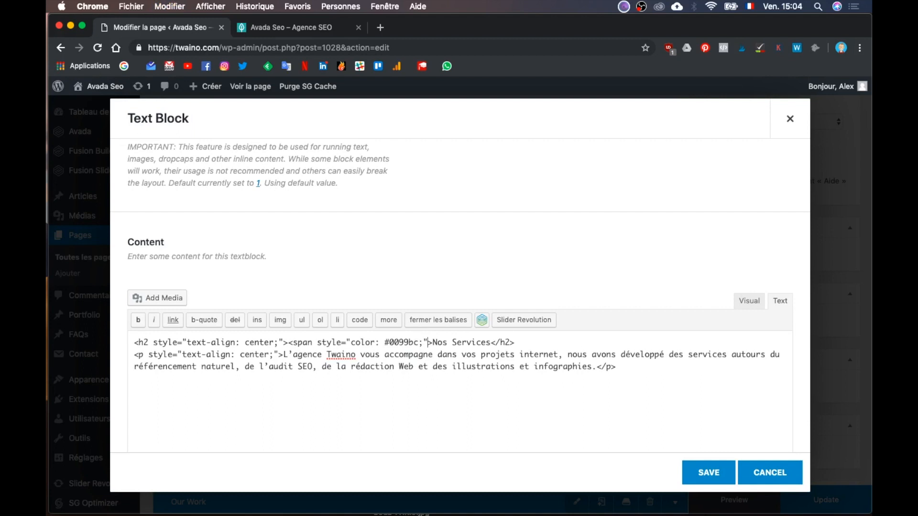
{"action": "left_click", "coordinate": [742, 303]}
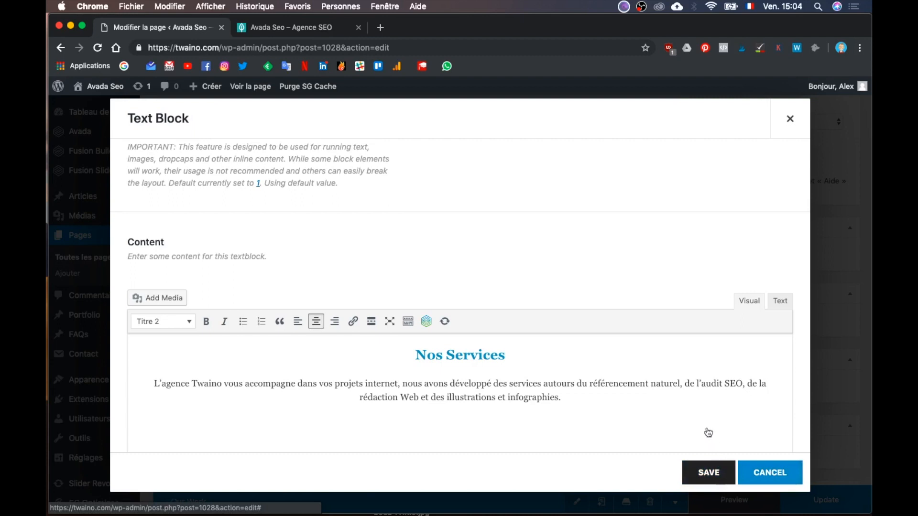
{"action": "left_click", "coordinate": [700, 472]}
- Switch to the Illustrator mockup, sample the Nos Services section's background with the Eyedropper and copy its hex colour code
{"action": "key", "text": "ctrl+Up"}
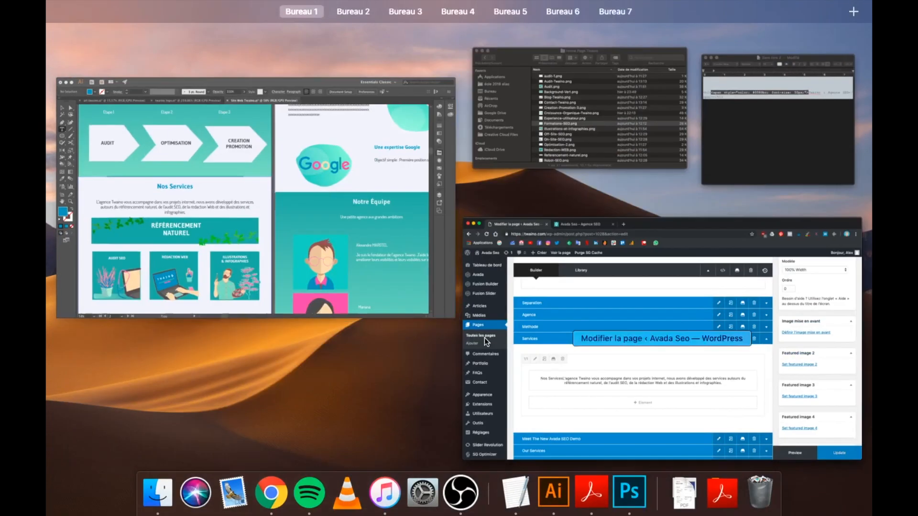
{"action": "left_click", "coordinate": [185, 249]}
{"action": "key", "text": "i"}
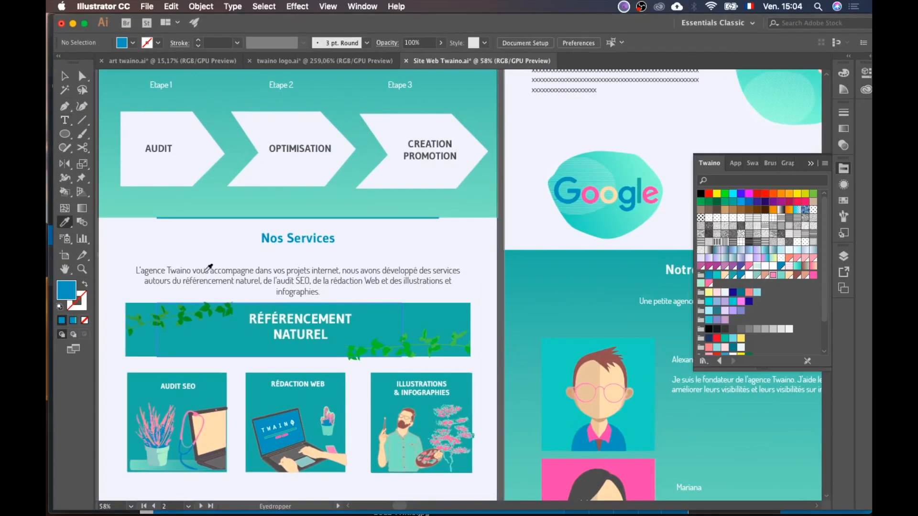
{"action": "left_click", "coordinate": [170, 245]}
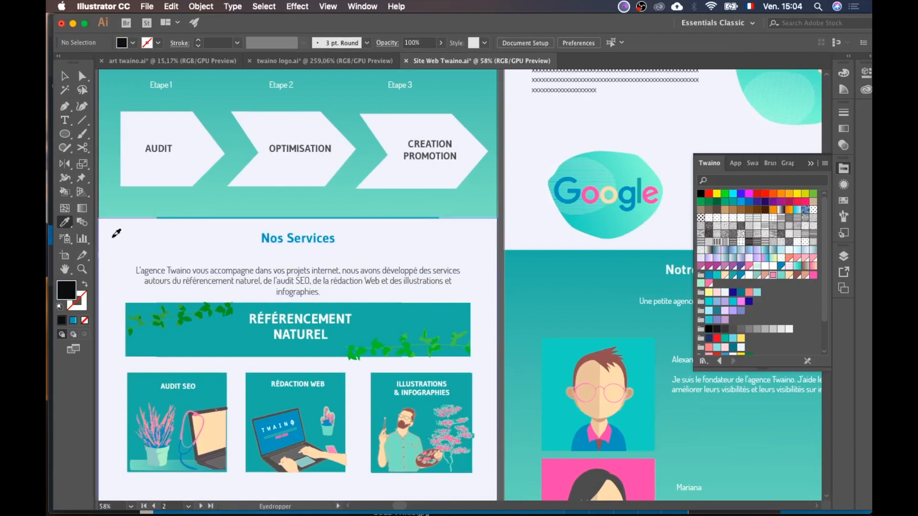
{"action": "left_click", "coordinate": [116, 234]}
{"action": "double_click", "coordinate": [67, 291]}
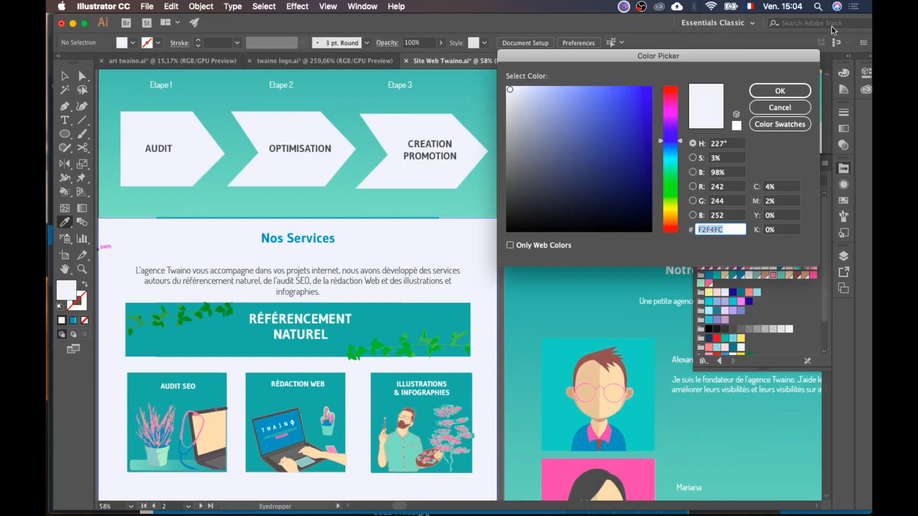
{"action": "left_click", "coordinate": [793, 90]}
- Return to Chrome, set the Services container's background colour to #f2f4fc, save it and update the page
{"action": "key", "text": "ctrl+Up"}
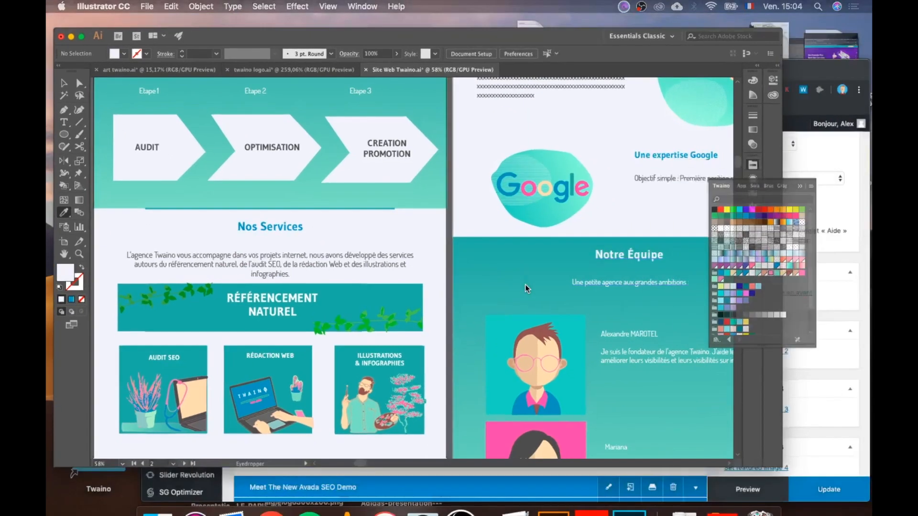
{"action": "left_click", "coordinate": [656, 360]}
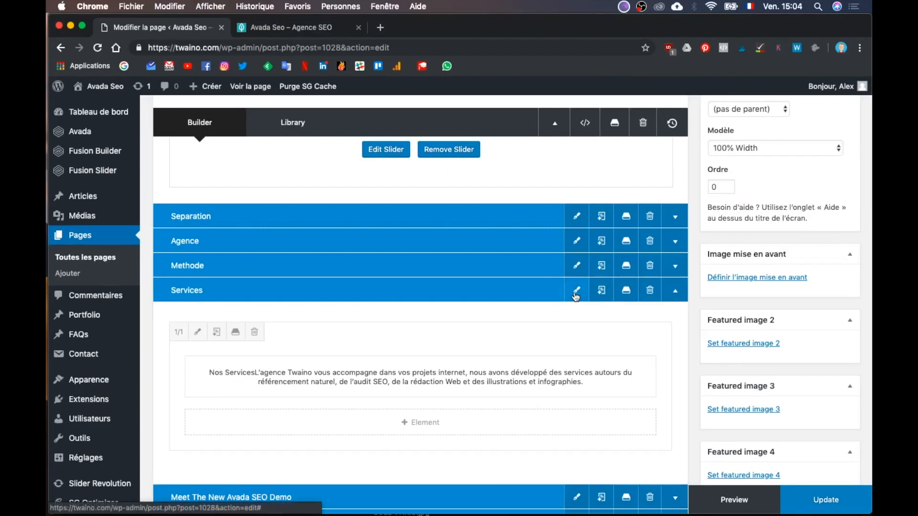
{"action": "left_click", "coordinate": [401, 193]}
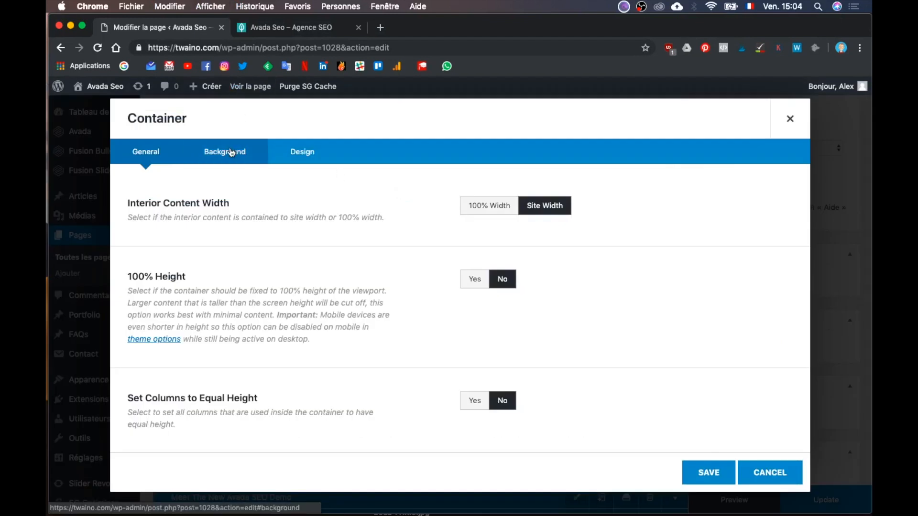
{"action": "left_click", "coordinate": [235, 151]}
{"action": "left_click", "coordinate": [507, 204]}
{"action": "left_click", "coordinate": [515, 227]}
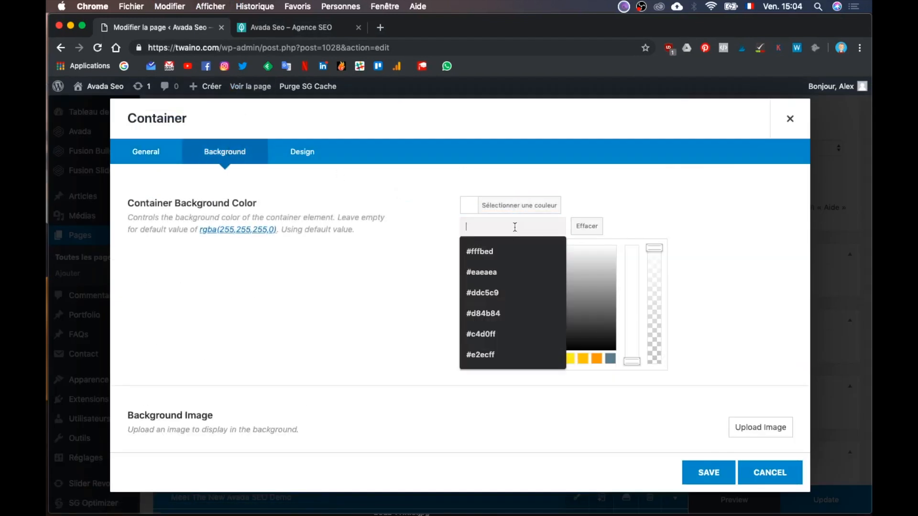
{"action": "type", "text": "#f2f4fc"}
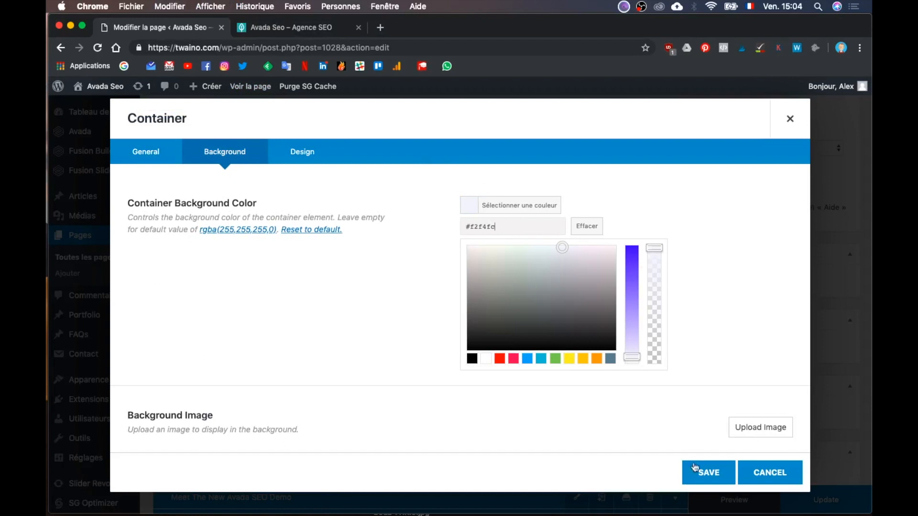
{"action": "left_click", "coordinate": [695, 467]}
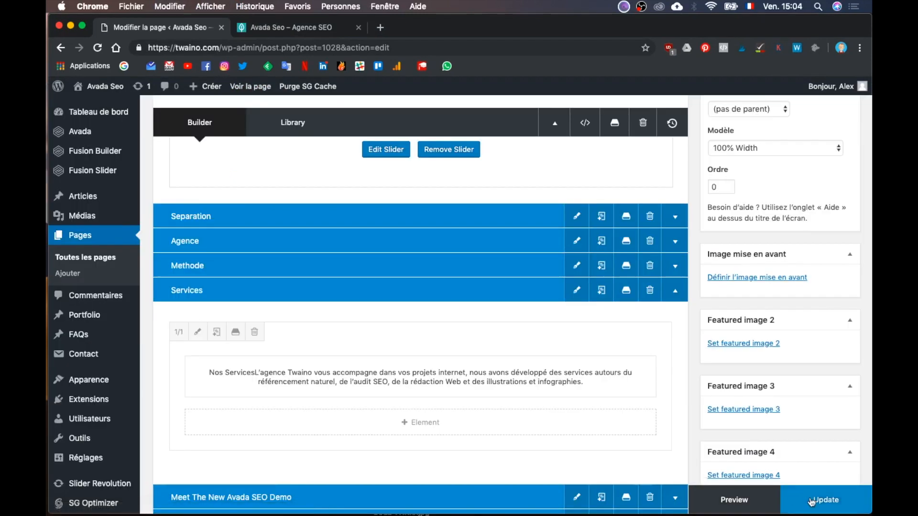
{"action": "left_click", "coordinate": [811, 501]}
- Look over the service tiles in the Illustrator mockup and return to Chrome to preview the page's changes
{"action": "key", "text": "ctrl+Up"}
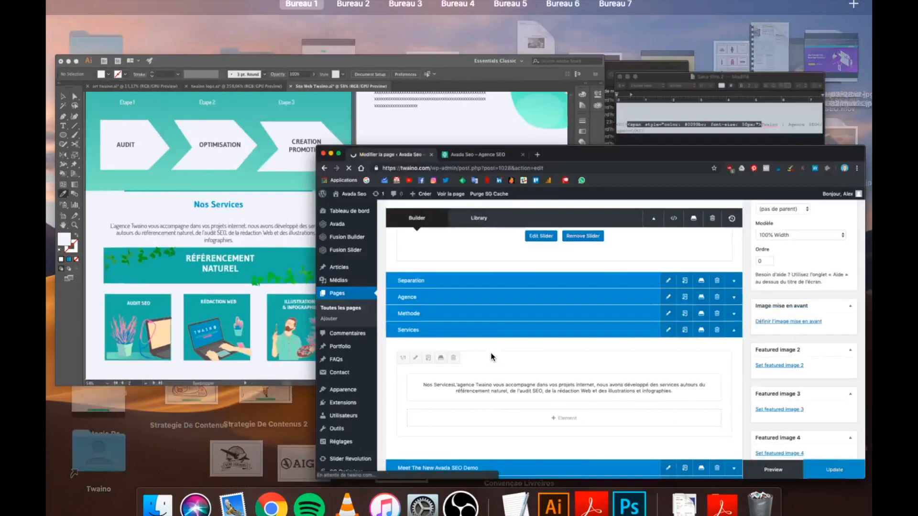
{"action": "left_click", "coordinate": [268, 290]}
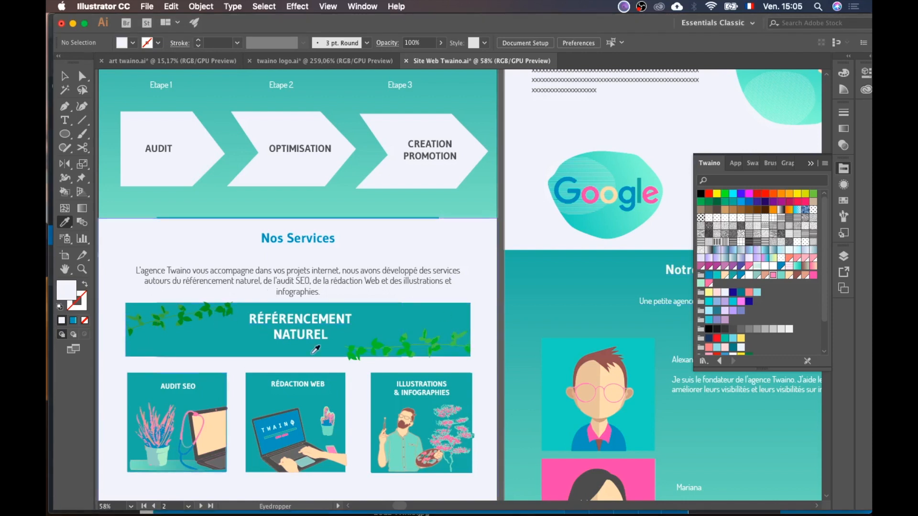
{"action": "scroll", "coordinate": [334, 325], "scroll_direction": "down", "scroll_amount": 5}
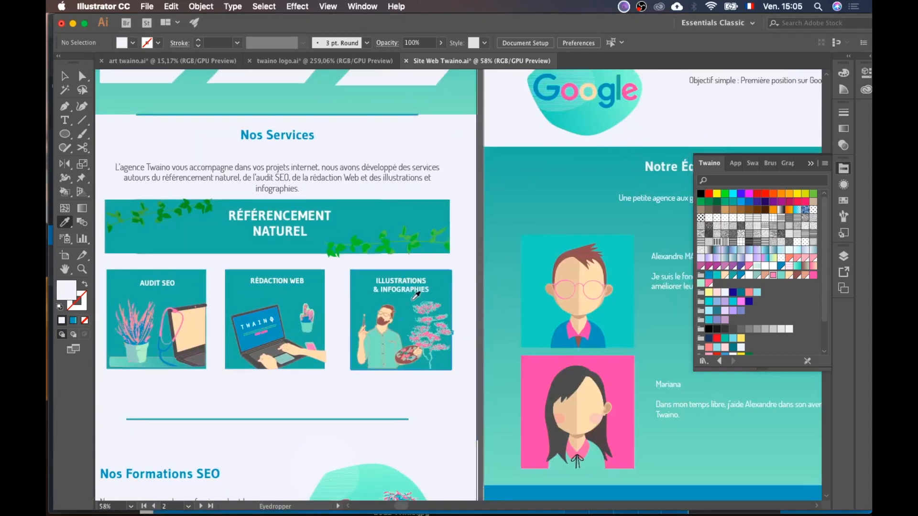
{"action": "key", "text": "ctrl+Up"}
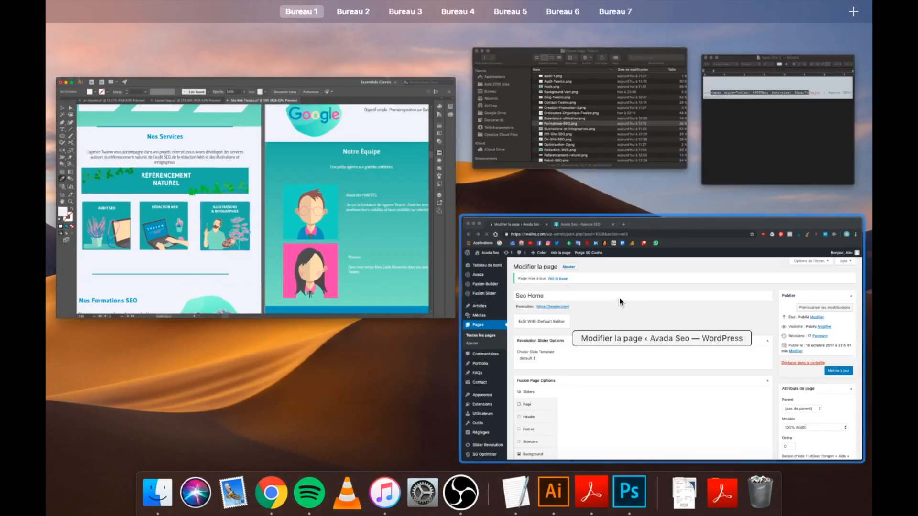
{"action": "left_click", "coordinate": [629, 307]}
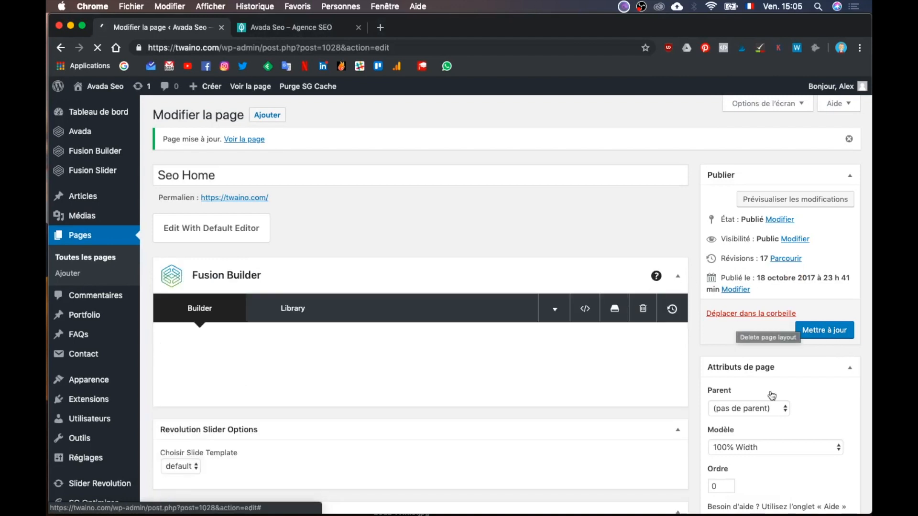
{"action": "left_click", "coordinate": [788, 208]}
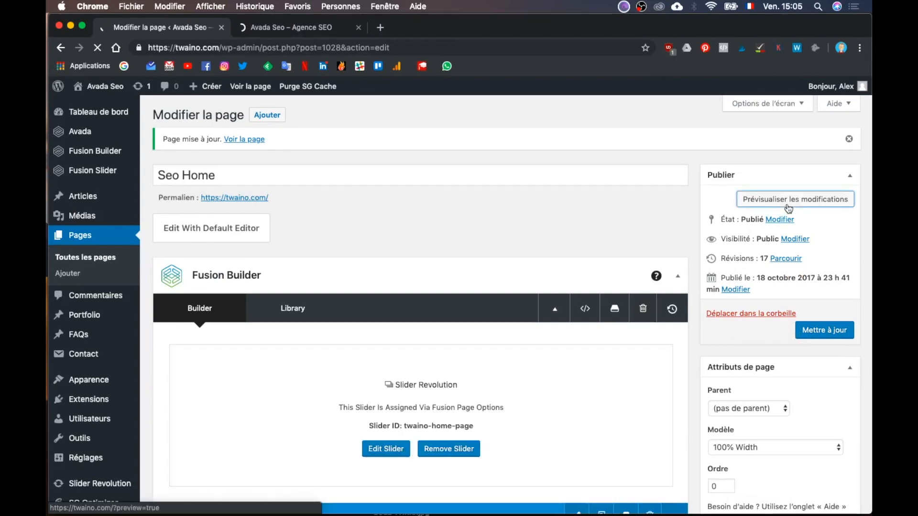
{"action": "left_click", "coordinate": [299, 27]}
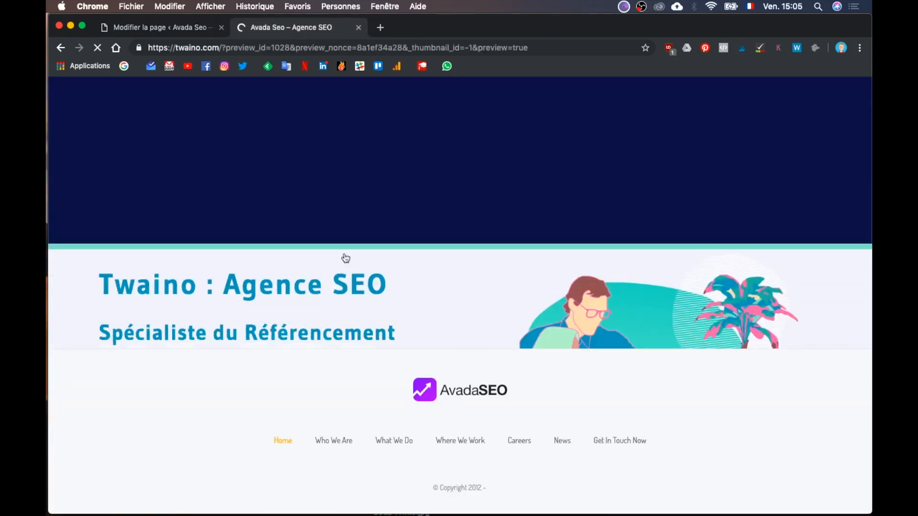
- Compare the Nos Services section in the page preview with the service tiles in the Illustrator mockup
{"action": "scroll", "coordinate": [344, 257], "scroll_direction": "down", "scroll_amount": 8}
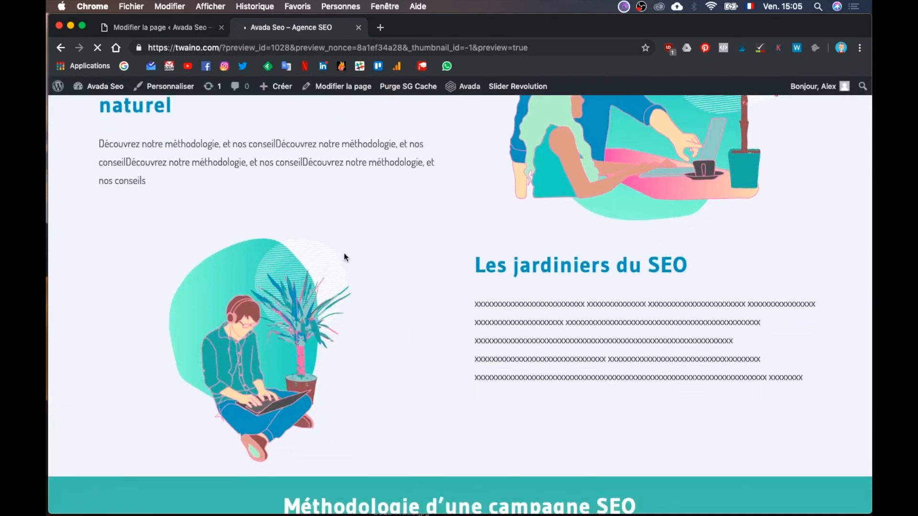
{"action": "scroll", "coordinate": [344, 256], "scroll_direction": "down", "scroll_amount": 3}
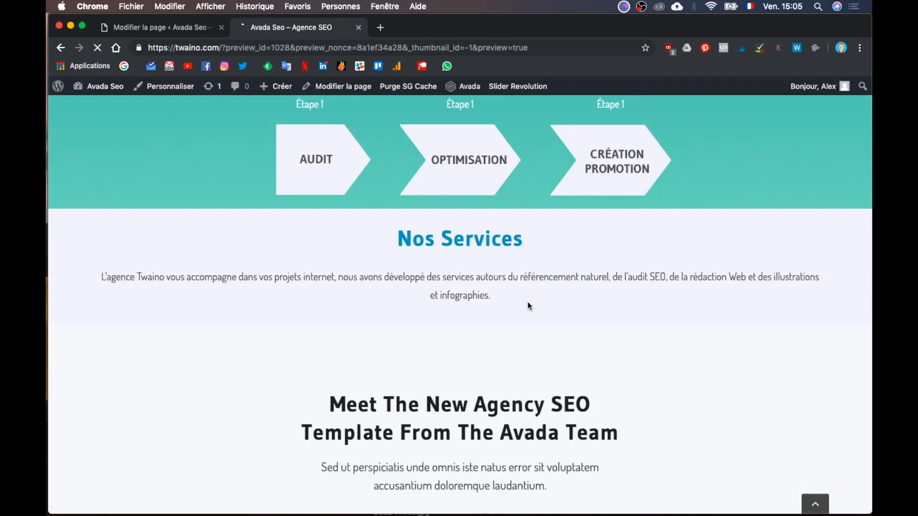
{"action": "key", "text": "ctrl+Up"}
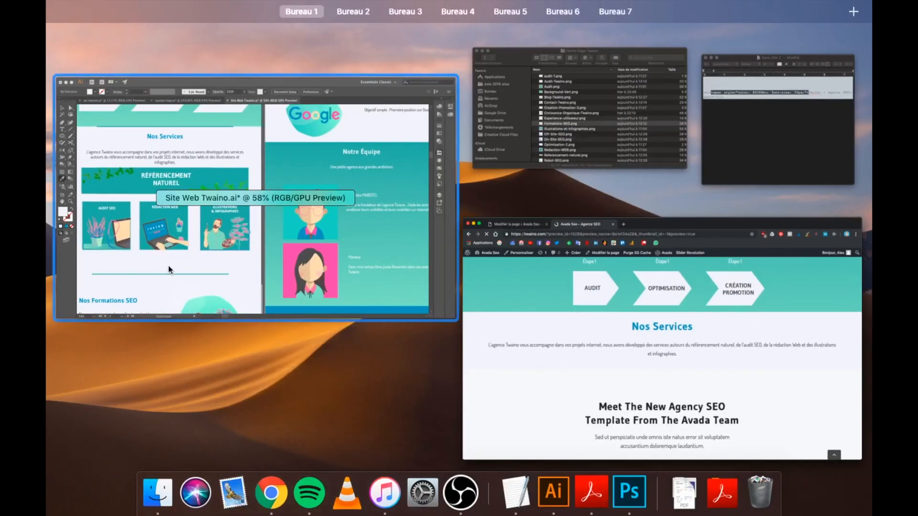
{"action": "left_click", "coordinate": [168, 266]}
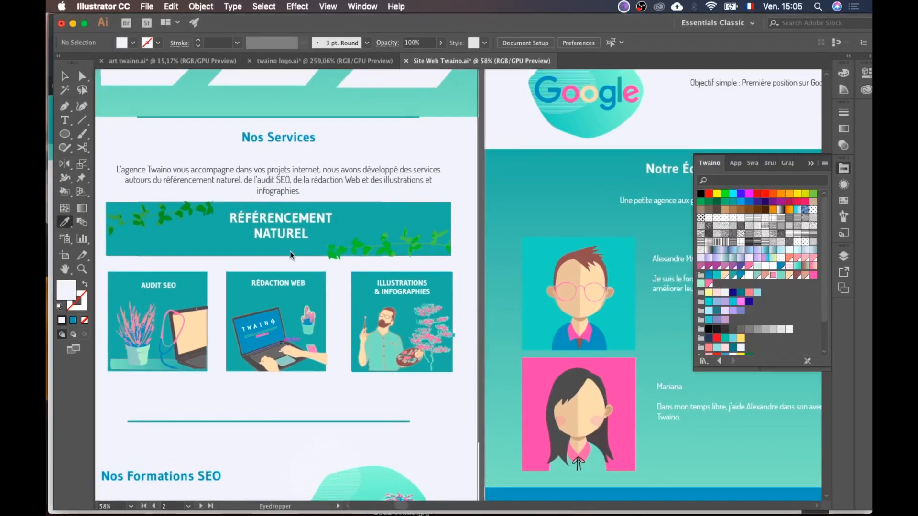
{"action": "scroll", "coordinate": [289, 261], "scroll_direction": "up", "scroll_amount": 1}
{"action": "key", "text": "ctrl+Up"}
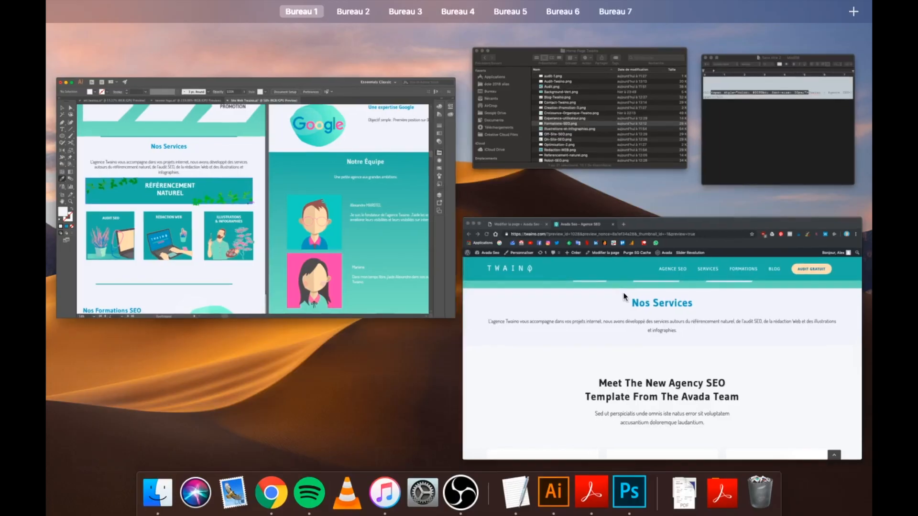
{"action": "left_click", "coordinate": [672, 308]}
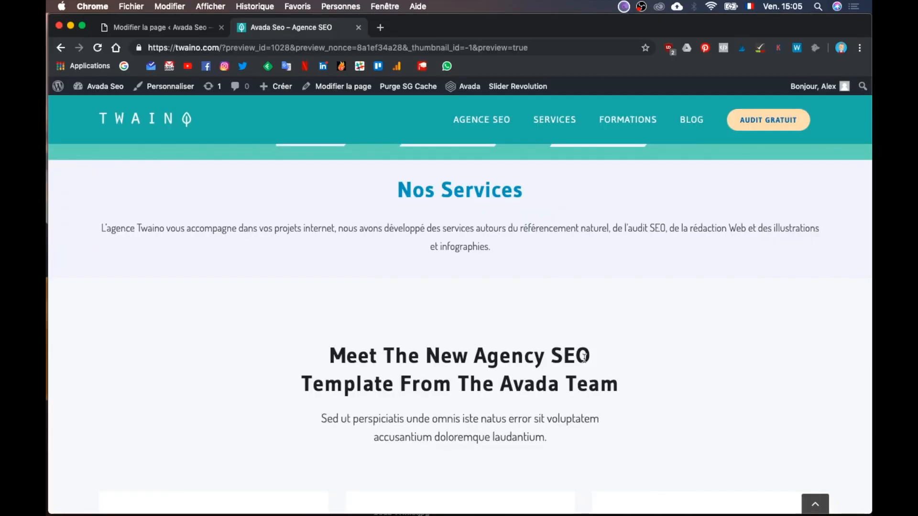
{"action": "scroll", "coordinate": [584, 357], "scroll_direction": "up", "scroll_amount": 5}
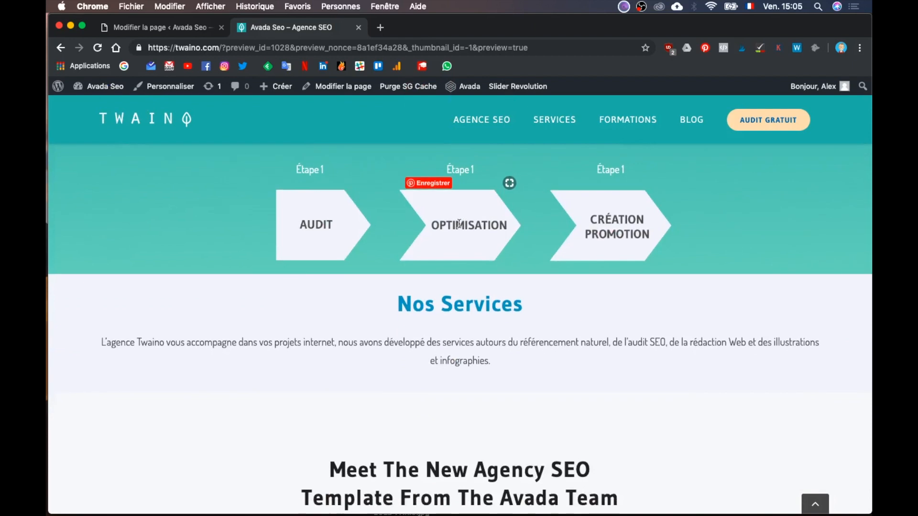
{"action": "key", "text": "ctrl+Up"}
{"action": "left_click", "coordinate": [598, 364]}
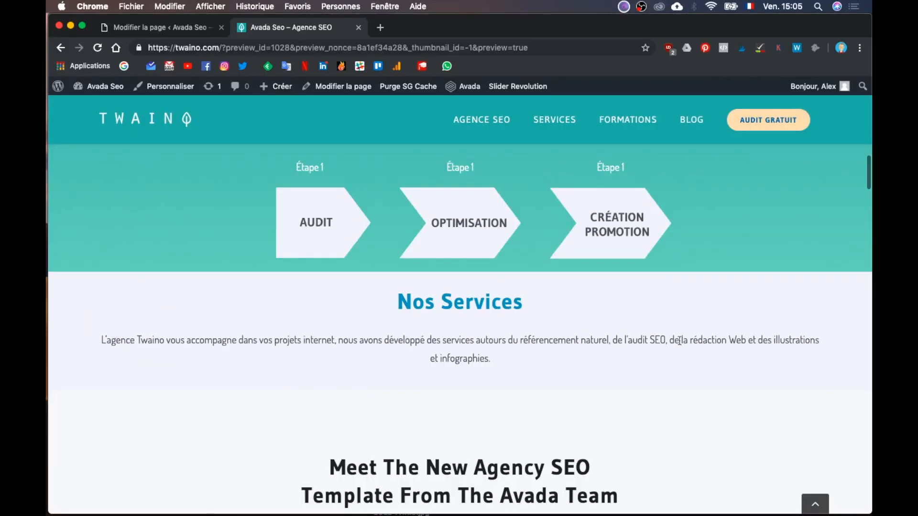
- Return from the preview to the WordPress page editor and go to the Services container in the builder
{"action": "key", "text": "ctrl+Up"}
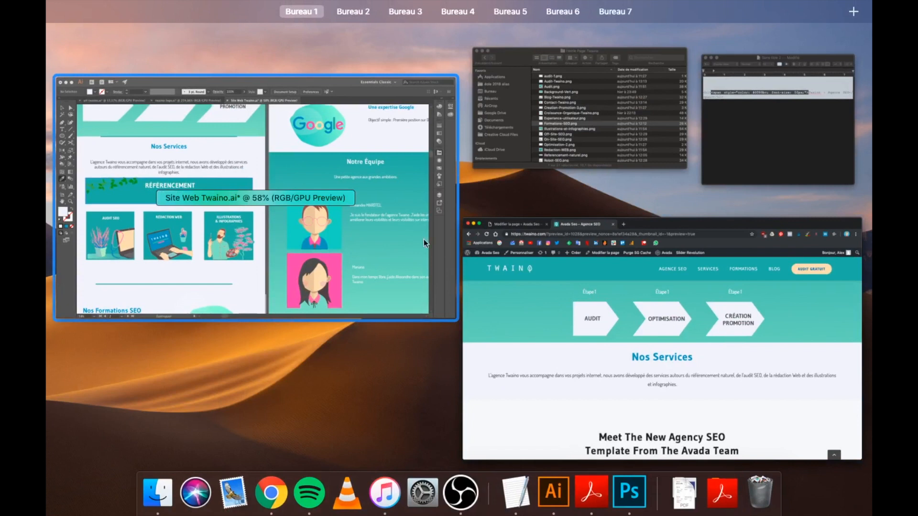
{"action": "left_click", "coordinate": [514, 271]}
{"action": "left_click", "coordinate": [180, 33]}
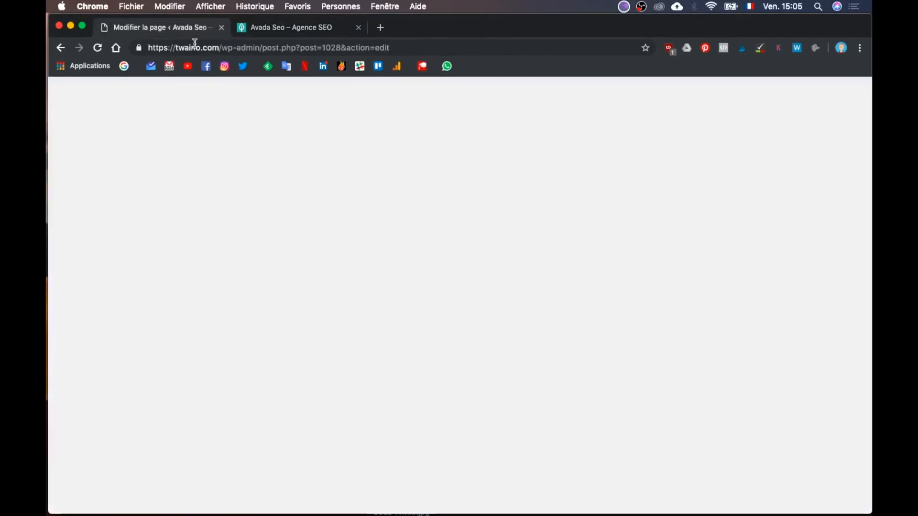
{"action": "scroll", "coordinate": [454, 400], "scroll_direction": "down", "scroll_amount": 6}
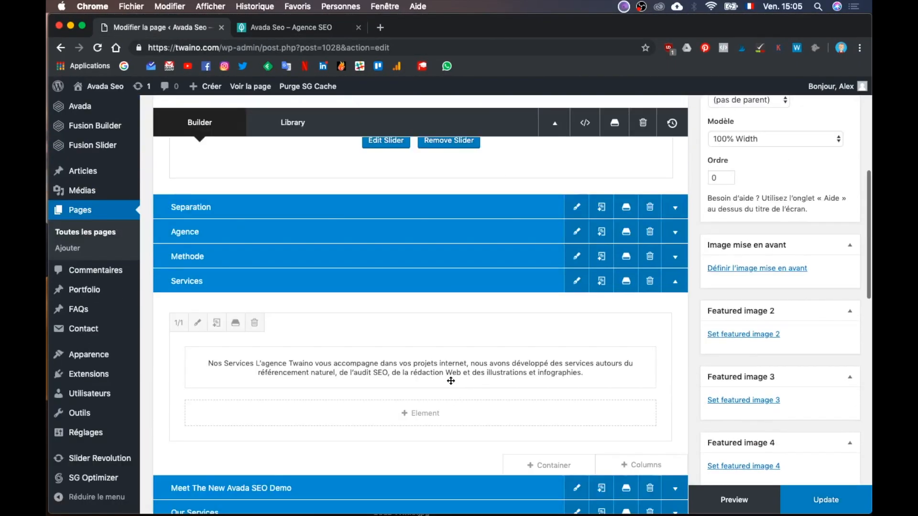
- Duplicate the full-width text column in the Services container and delete the text element from the copy
{"action": "scroll", "coordinate": [450, 381], "scroll_direction": "down", "scroll_amount": 1}
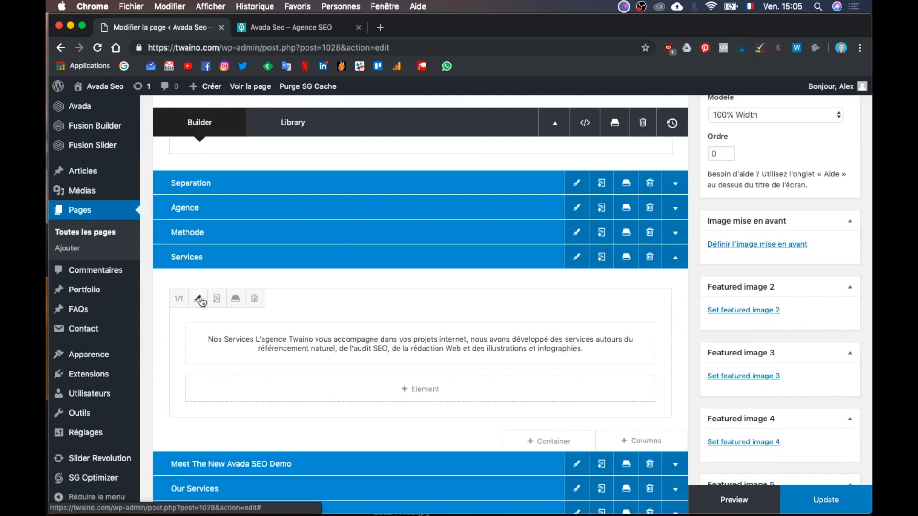
{"action": "left_click", "coordinate": [216, 299]}
{"action": "scroll", "coordinate": [347, 409], "scroll_direction": "down", "scroll_amount": 3}
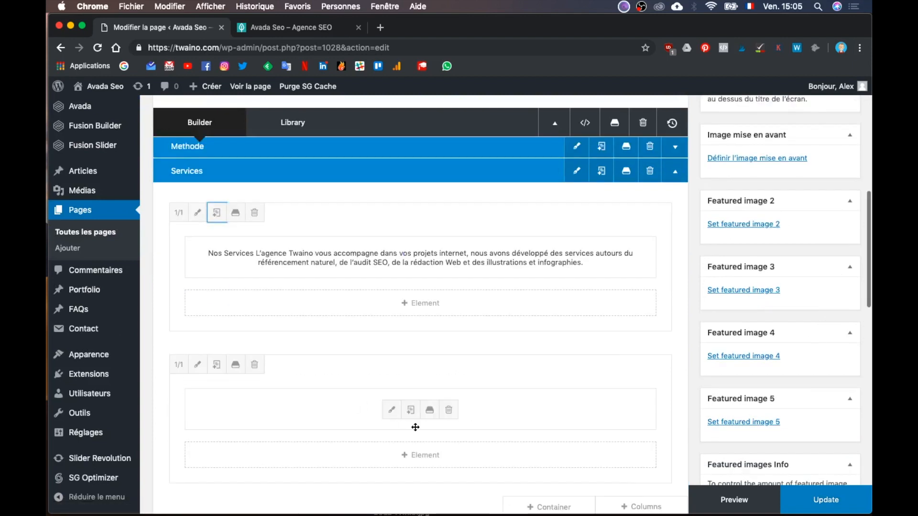
{"action": "left_click", "coordinate": [449, 410]}
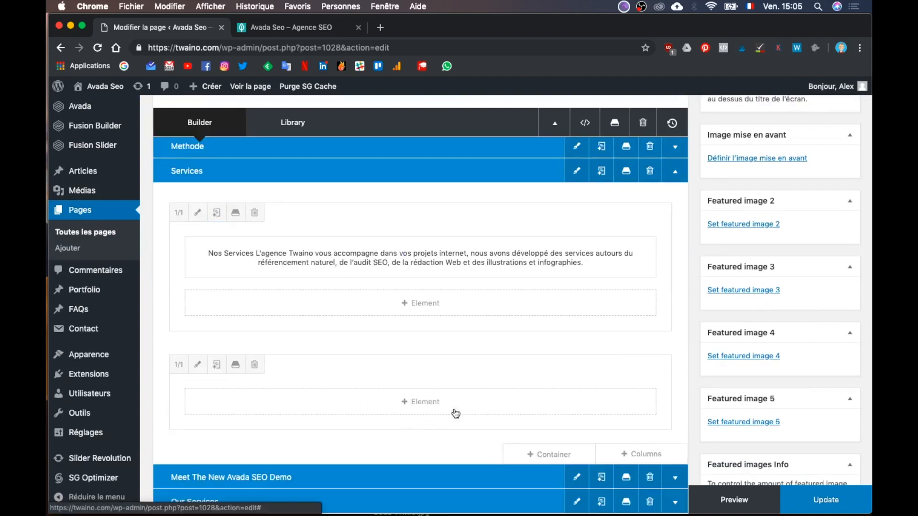
- Set the Services text column to 2/3 width and place an empty 1/6 column on each side of it
{"action": "left_click", "coordinate": [176, 213]}
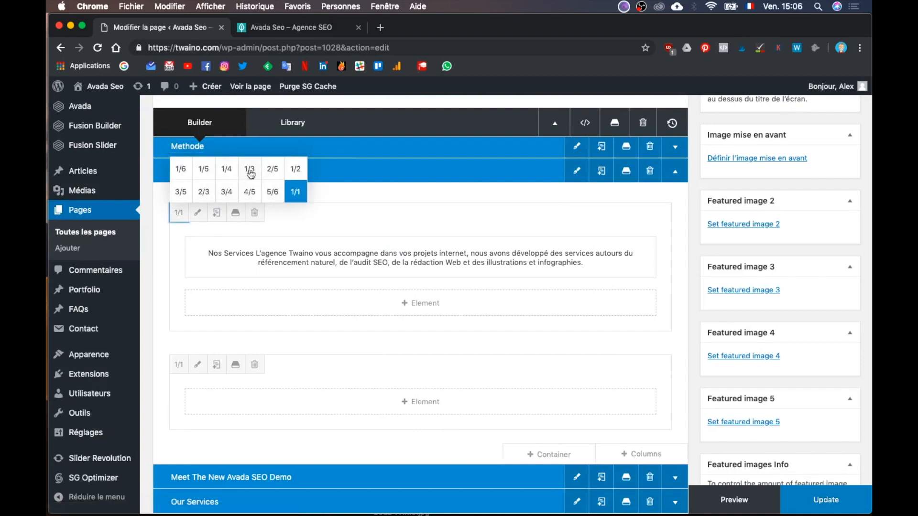
{"action": "left_click", "coordinate": [205, 192]}
{"action": "left_click", "coordinate": [178, 373]}
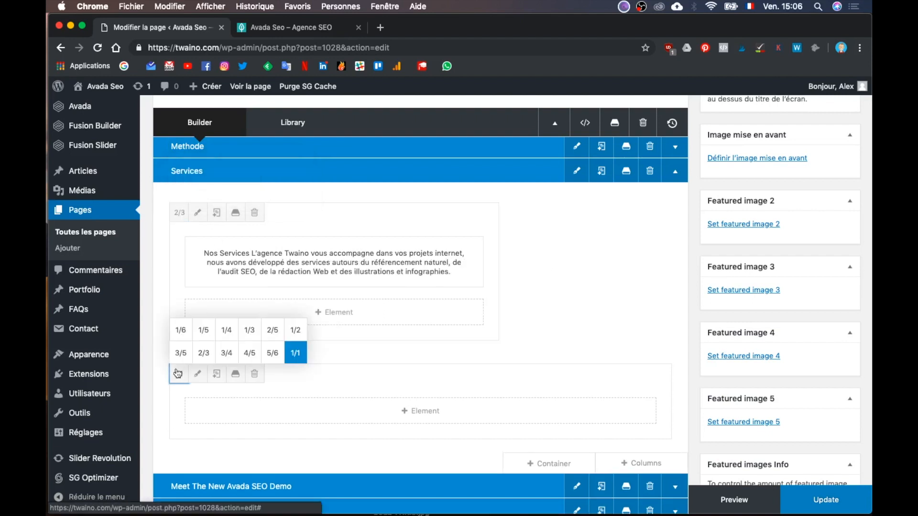
{"action": "left_click", "coordinate": [181, 331]}
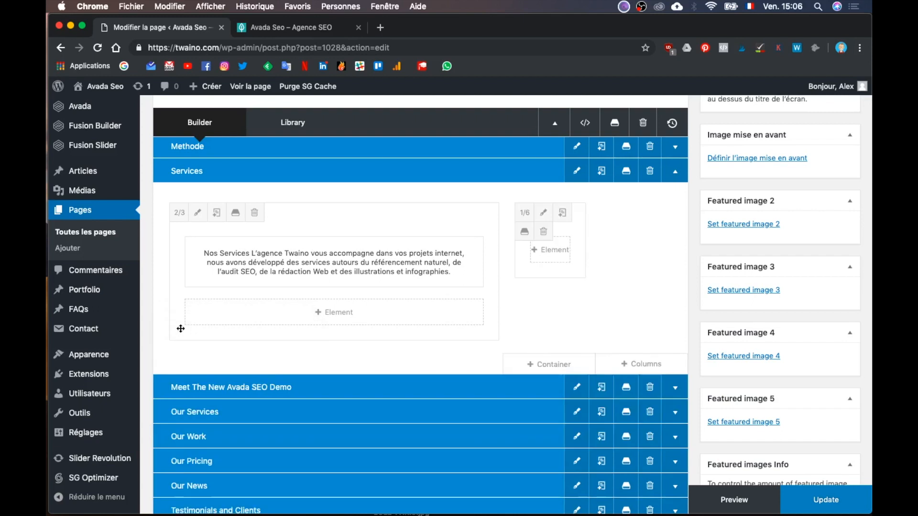
{"action": "left_click", "coordinate": [562, 215]}
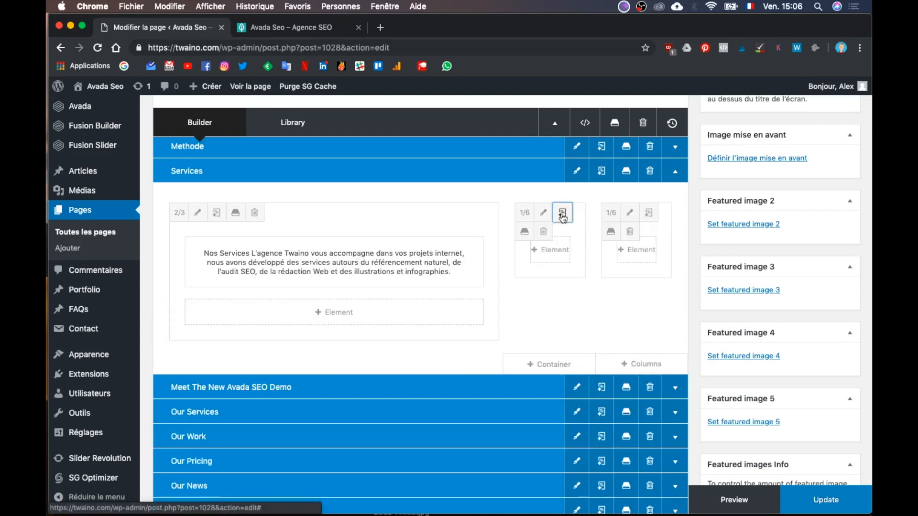
{"action": "left_click_drag", "start_coordinate": [580, 215], "coordinate": [255, 210]}
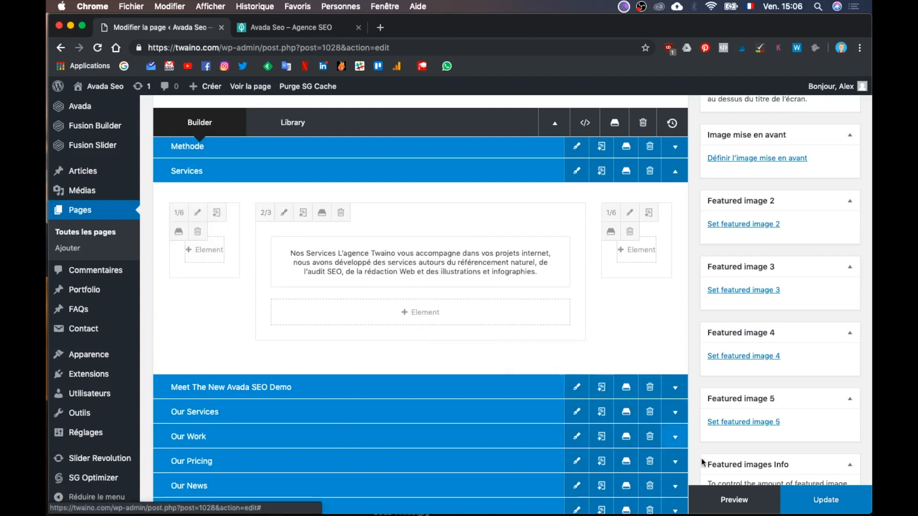
- Preview the page and check the layout of the Nos Services section
{"action": "left_click", "coordinate": [735, 500]}
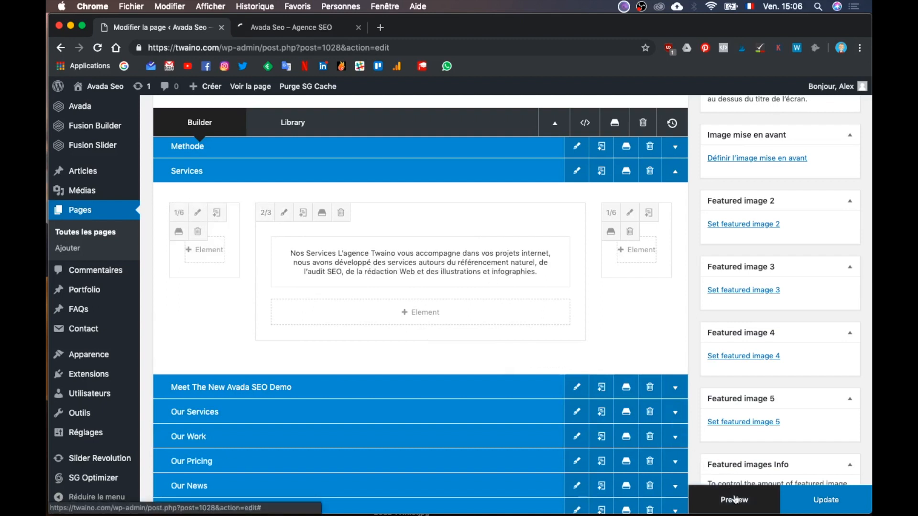
{"action": "left_click", "coordinate": [300, 28]}
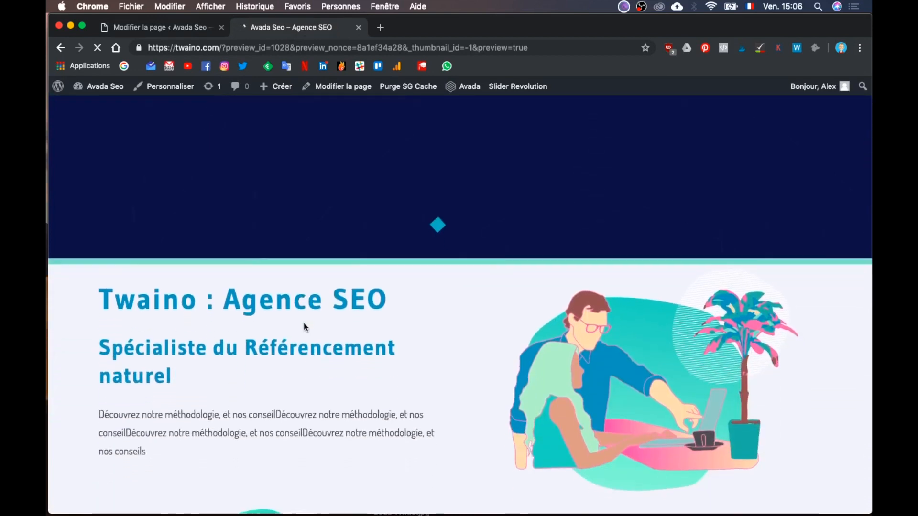
{"action": "scroll", "coordinate": [303, 323], "scroll_direction": "down", "scroll_amount": 14}
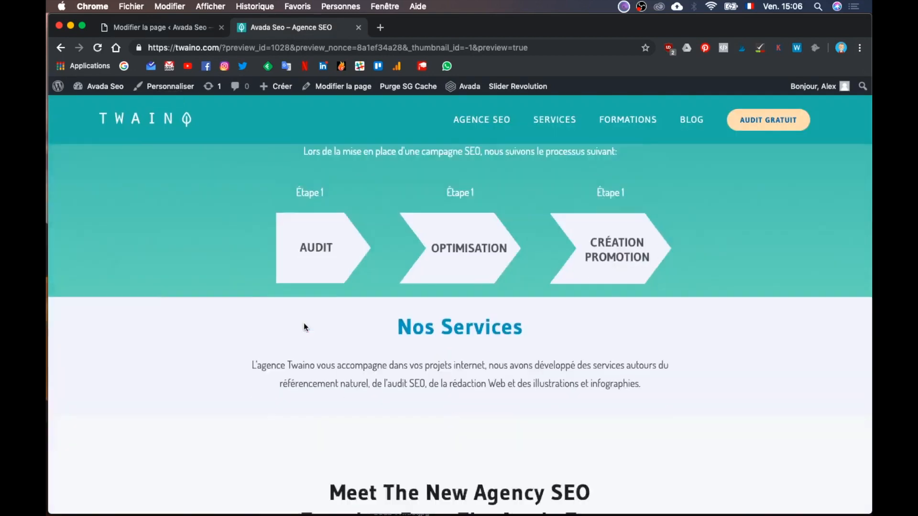
{"action": "scroll", "coordinate": [304, 327], "scroll_direction": "down", "scroll_amount": 3}
{"action": "scroll", "coordinate": [304, 327], "scroll_direction": "up", "scroll_amount": 1}
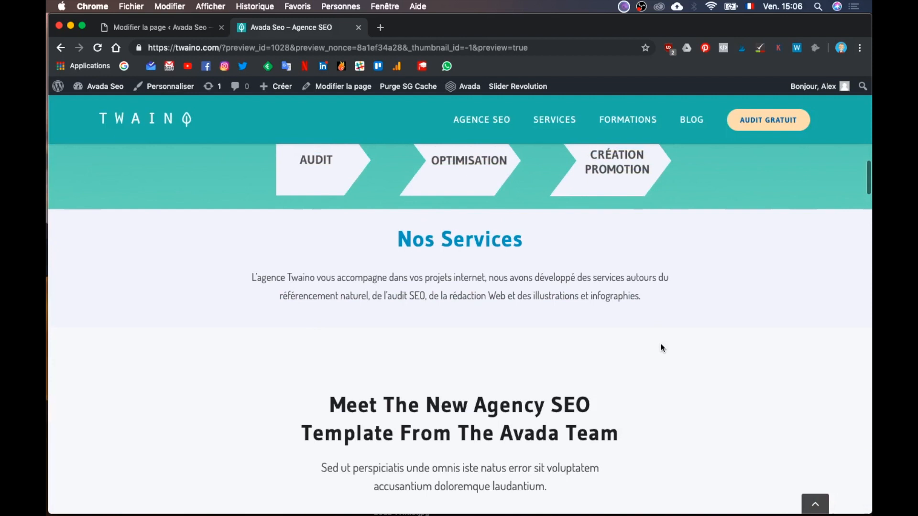
{"action": "scroll", "coordinate": [662, 348], "scroll_direction": "down", "scroll_amount": 2}
{"action": "scroll", "coordinate": [661, 348], "scroll_direction": "up", "scroll_amount": 1}
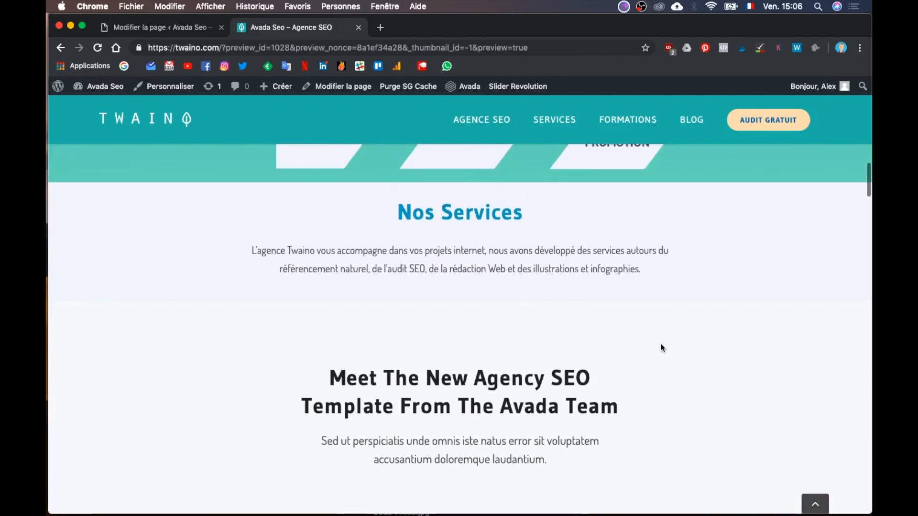
- Check the Nos Services design in the Illustrator mockup, and return to the page editor in Chrome
{"action": "key", "text": "ctrl+Up"}
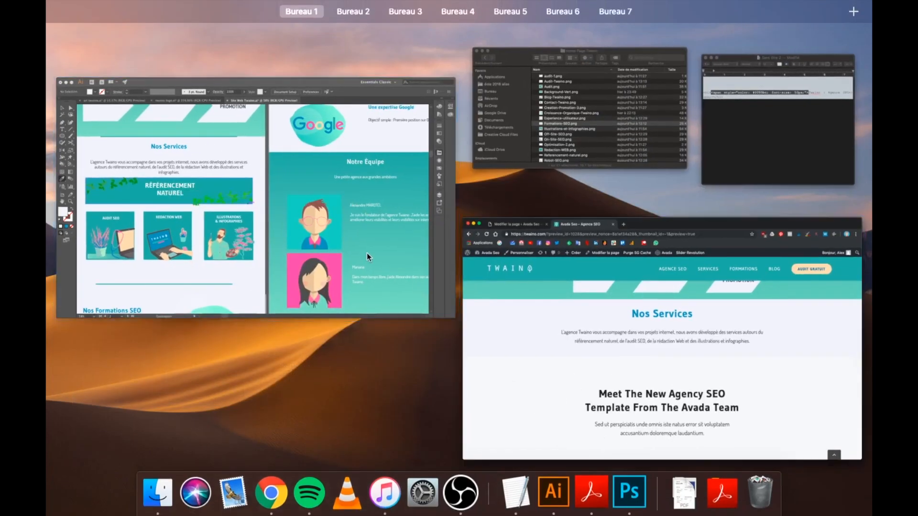
{"action": "left_click", "coordinate": [366, 253]}
{"action": "key", "text": "ctrl+Up"}
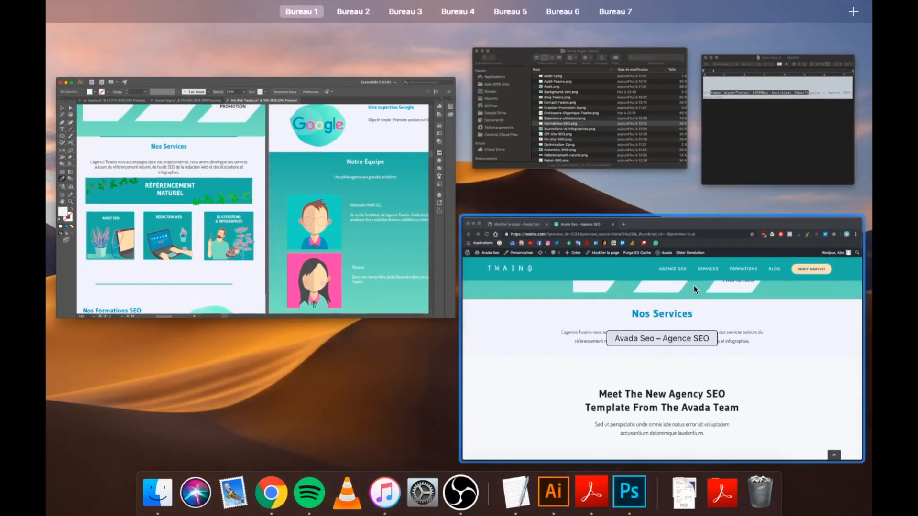
{"action": "left_click", "coordinate": [695, 351]}
{"action": "left_click", "coordinate": [185, 28]}
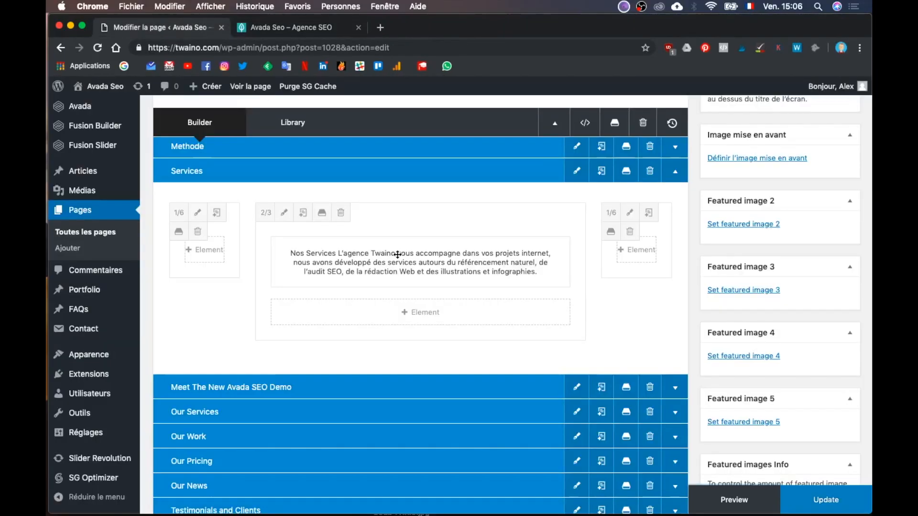
- Duplicate the empty 1/6 column after the Services text and set the copy's width to 1/1
{"action": "left_click", "coordinate": [649, 180]}
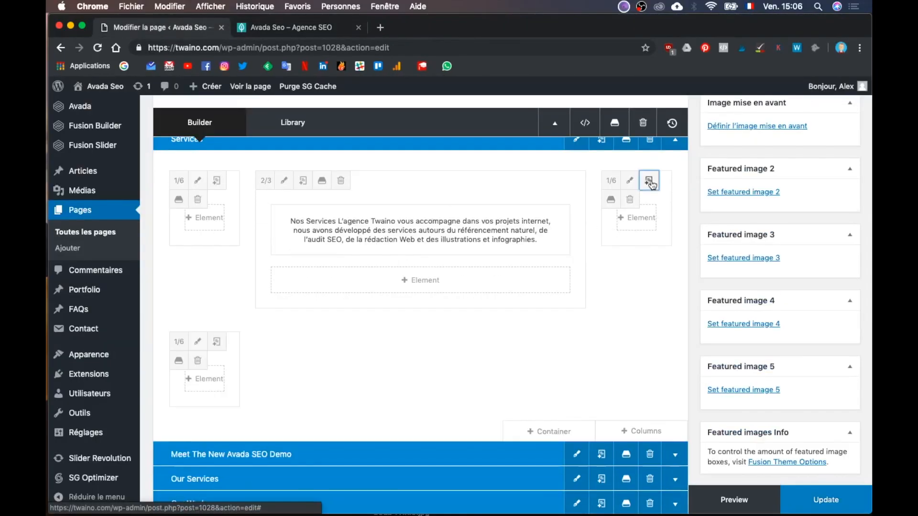
{"action": "scroll", "coordinate": [273, 314], "scroll_direction": "down", "scroll_amount": 3}
{"action": "left_click", "coordinate": [179, 267]}
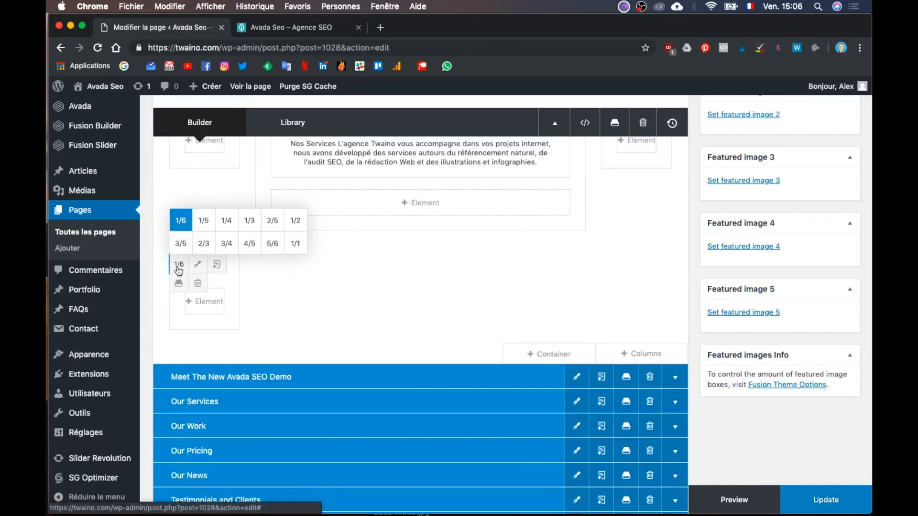
{"action": "left_click", "coordinate": [297, 245]}
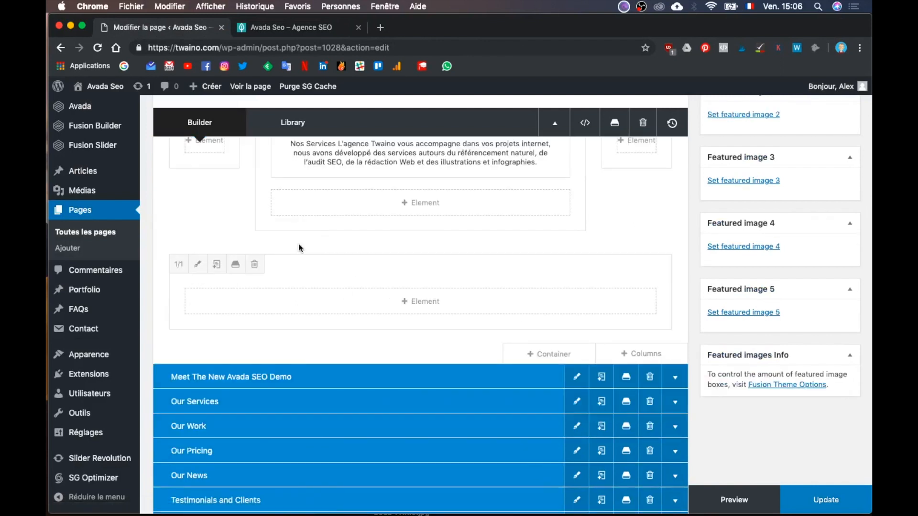
- Add an Image element to the empty 1/1 column using Referencement-naturel.png from the media library
{"action": "left_click", "coordinate": [403, 301]}
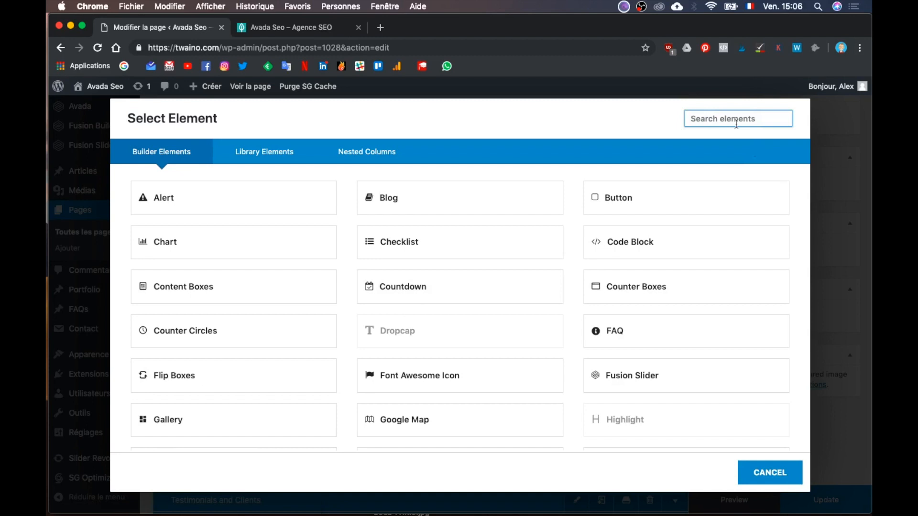
{"action": "type", "text": "image"}
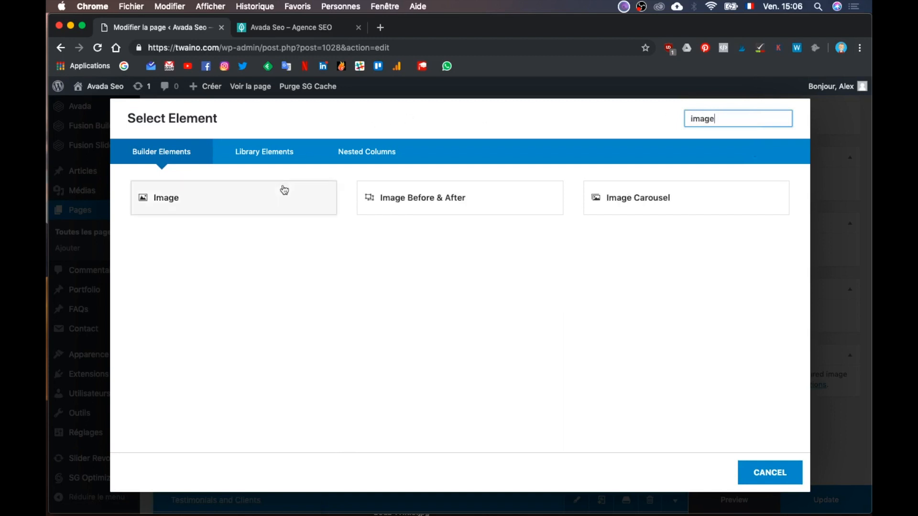
{"action": "left_click", "coordinate": [284, 190]}
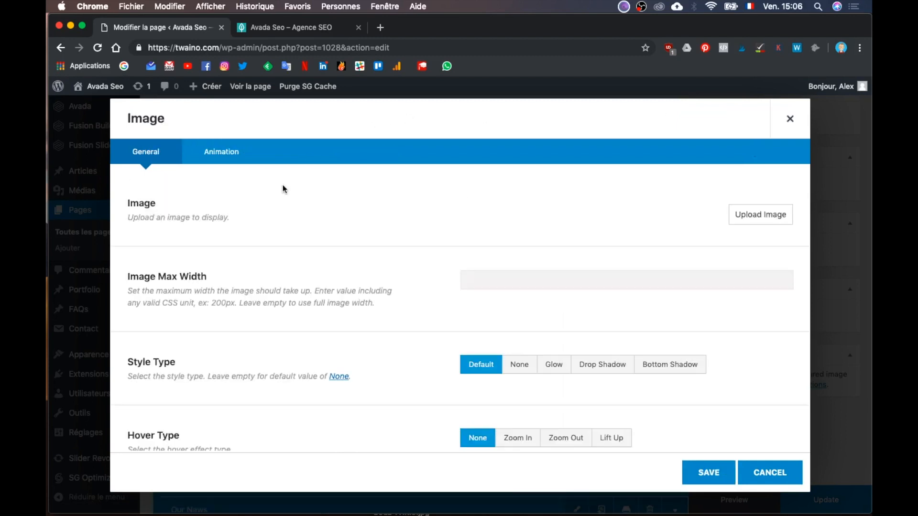
{"action": "left_click", "coordinate": [761, 211]}
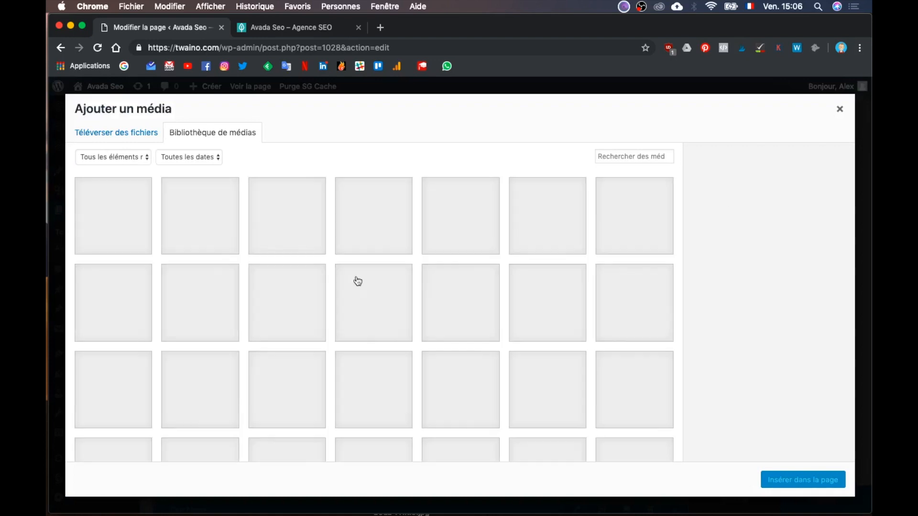
{"action": "left_click", "coordinate": [526, 243]}
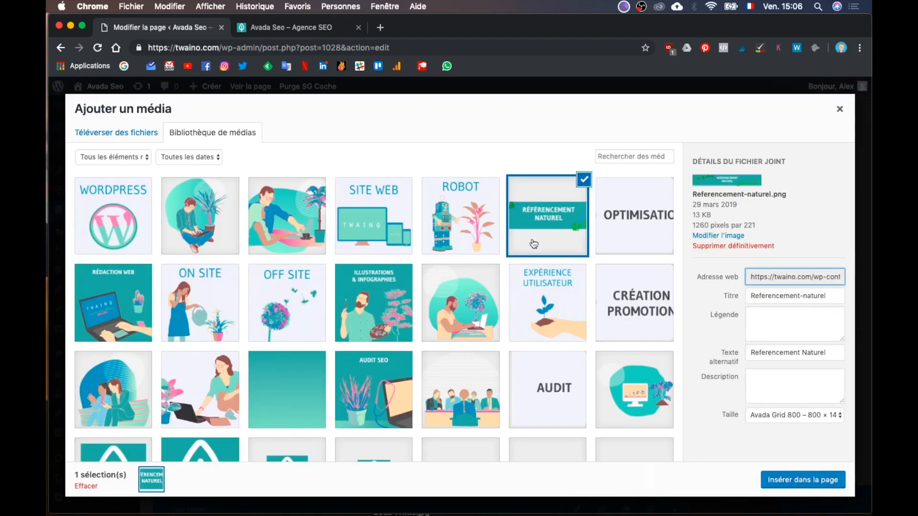
{"action": "left_click", "coordinate": [803, 479]}
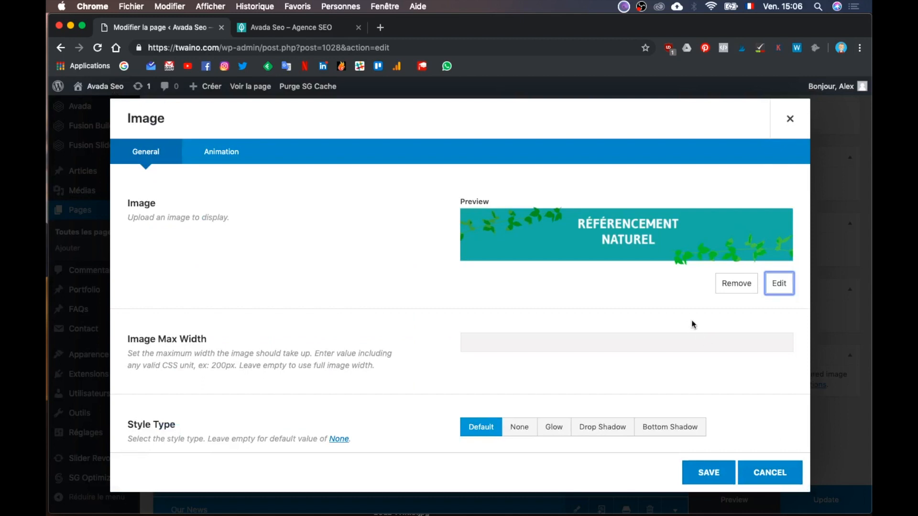
- Set the image's hover type to Lift Up and save the element
{"action": "scroll", "coordinate": [570, 397], "scroll_direction": "down", "scroll_amount": 5}
{"action": "left_click", "coordinate": [619, 373]}
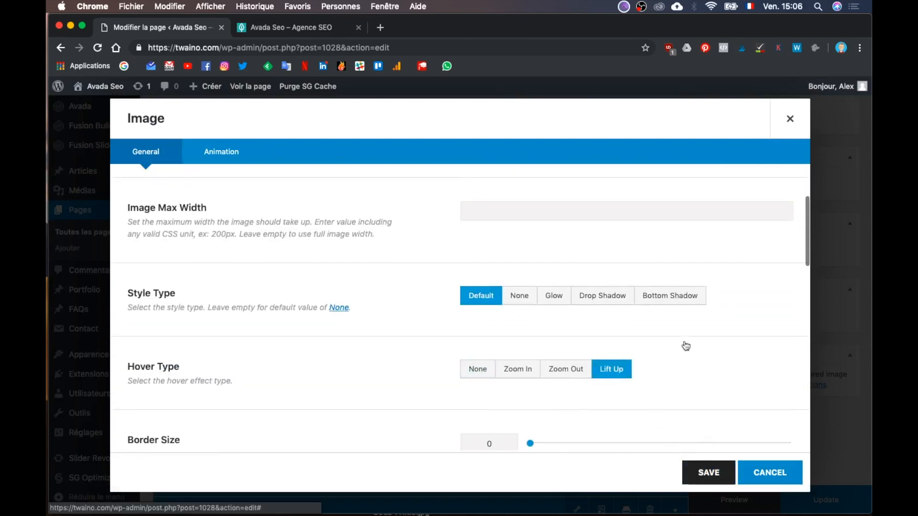
{"action": "scroll", "coordinate": [684, 341], "scroll_direction": "down", "scroll_amount": 2}
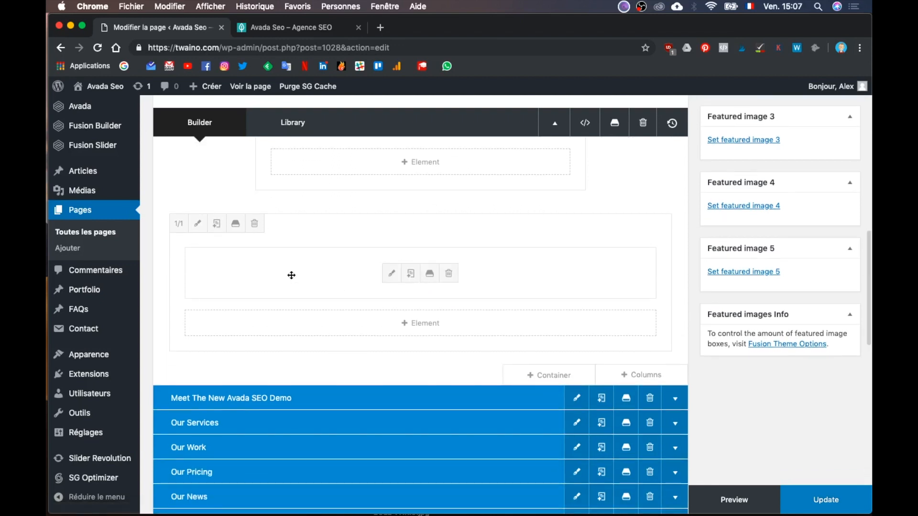
- Duplicate the full-width image column and set the copy's width to 1/3
{"action": "scroll", "coordinate": [412, 339], "scroll_direction": "down", "scroll_amount": 1}
{"action": "scroll", "coordinate": [413, 339], "scroll_direction": "down", "scroll_amount": 2}
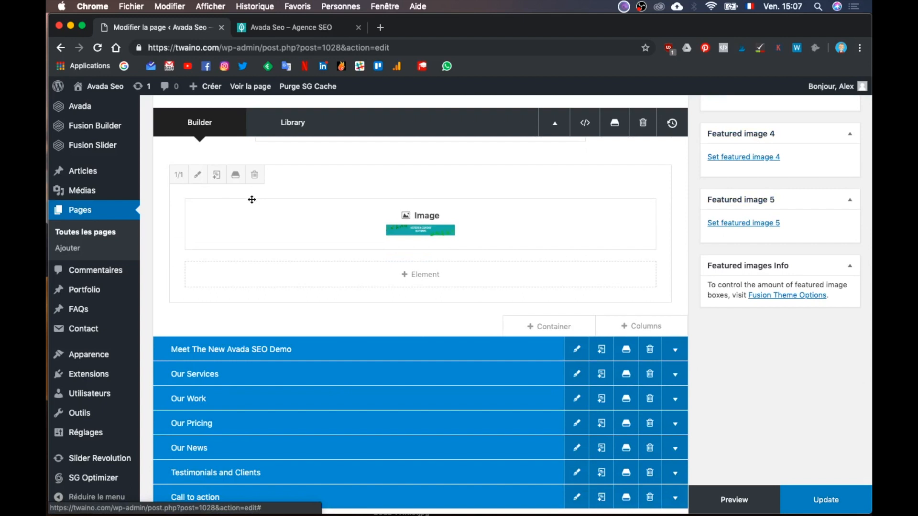
{"action": "left_click", "coordinate": [216, 180]}
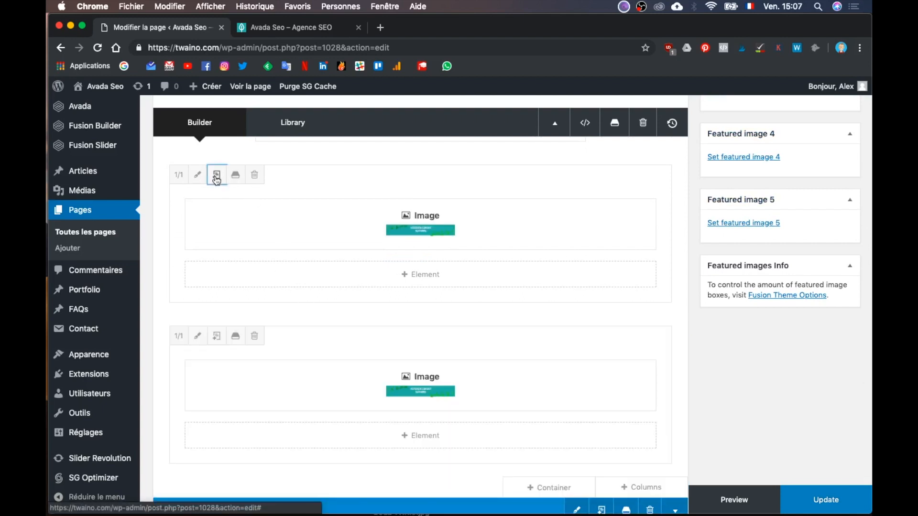
{"action": "scroll", "coordinate": [180, 268], "scroll_direction": "down", "scroll_amount": 3}
{"action": "left_click", "coordinate": [180, 275]}
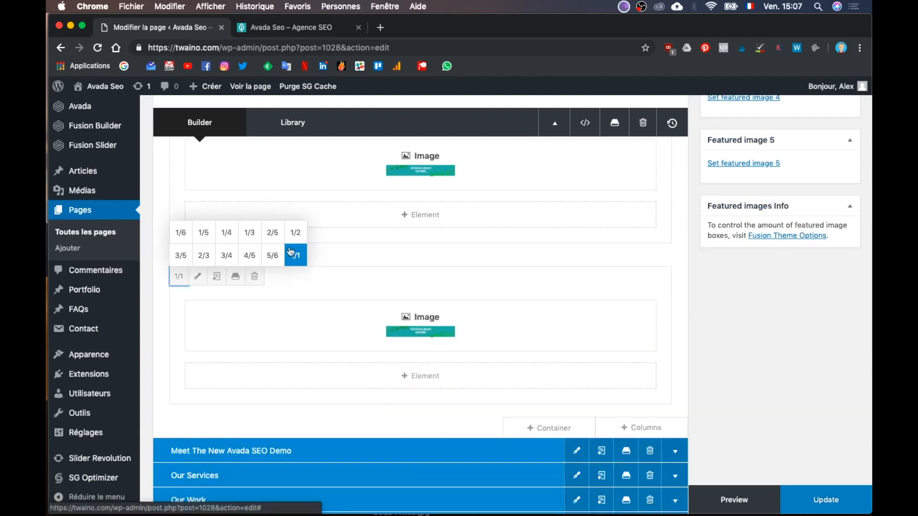
{"action": "left_click", "coordinate": [249, 236]}
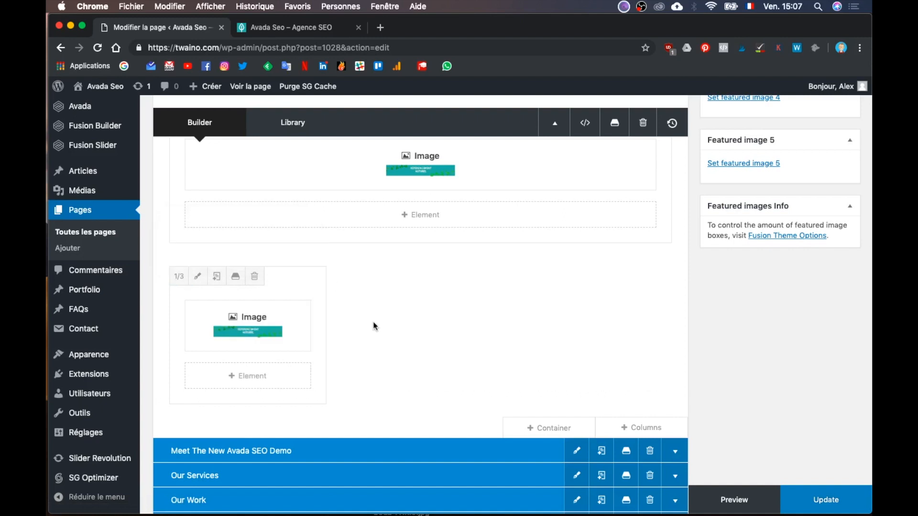
- Replace the image in the 1/3 column with Audit.png from the media library and save the element
{"action": "left_click", "coordinate": [221, 333]}
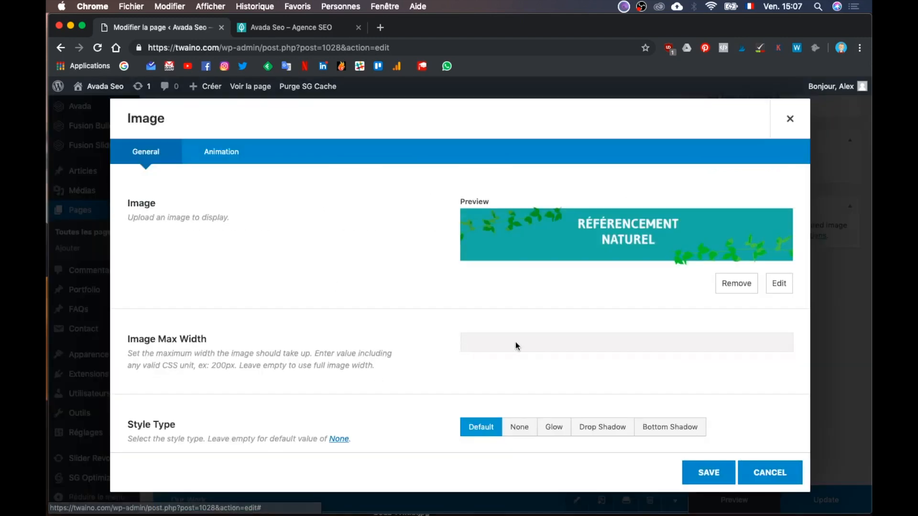
{"action": "left_click", "coordinate": [777, 285]}
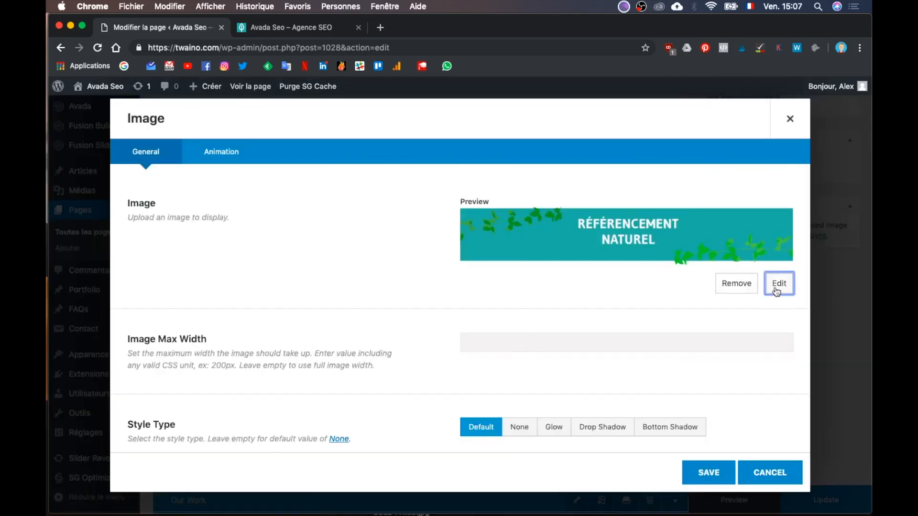
{"action": "key", "text": "ctrl+Up"}
{"action": "left_click", "coordinate": [774, 285]}
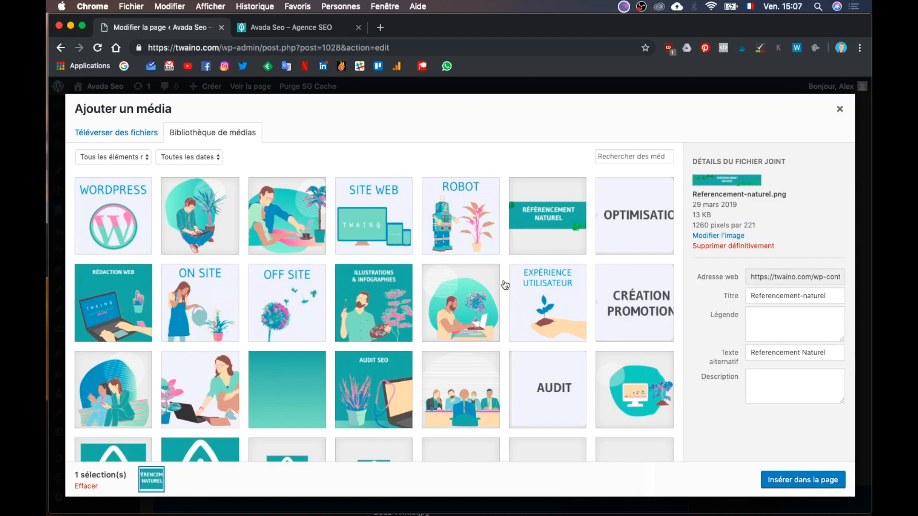
{"action": "scroll", "coordinate": [481, 383], "scroll_direction": "down", "scroll_amount": 3}
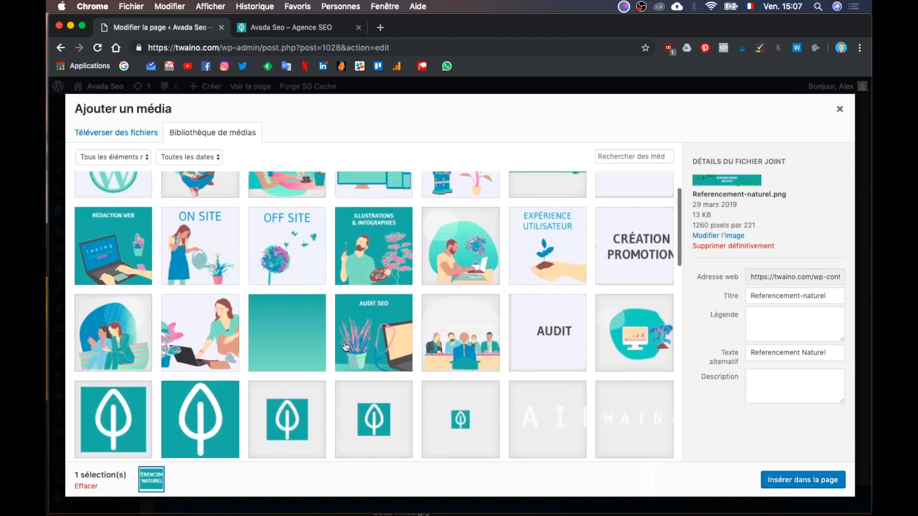
{"action": "left_click", "coordinate": [373, 335]}
{"action": "left_click", "coordinate": [812, 487]}
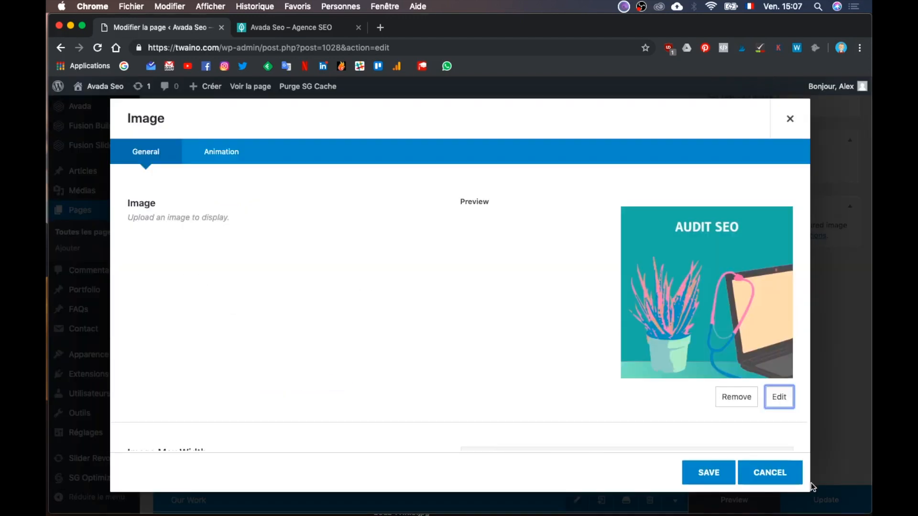
{"action": "scroll", "coordinate": [704, 421], "scroll_direction": "down", "scroll_amount": 5}
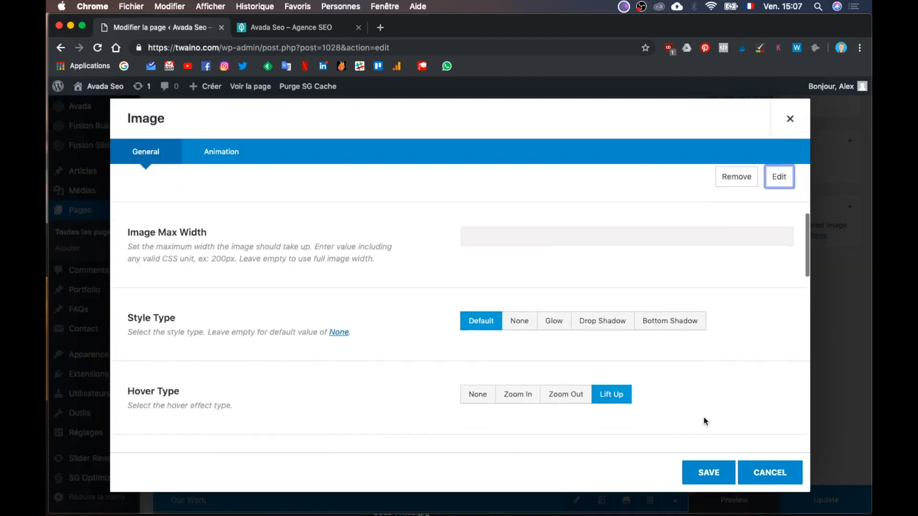
{"action": "left_click", "coordinate": [708, 472]}
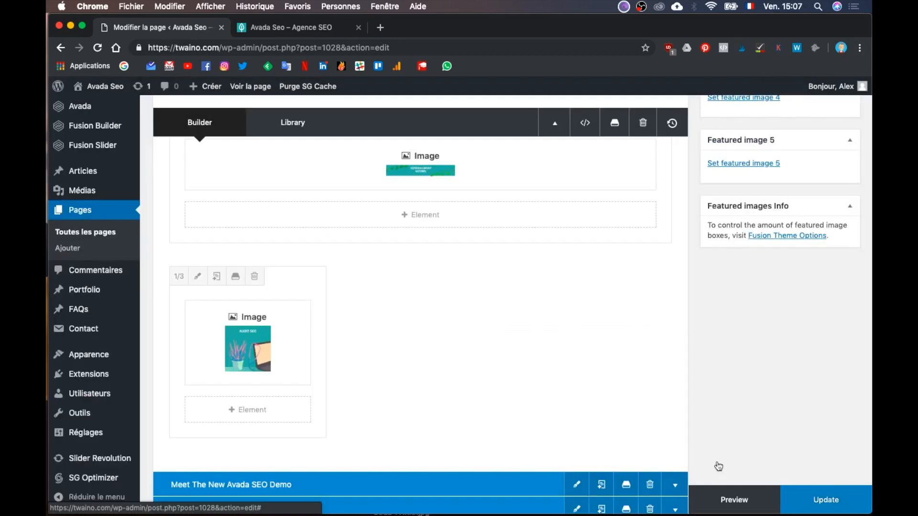
- Duplicate the Audit SEO 1/3 column and replace the copy's image with Redaction-WEB.png, saving the element
{"action": "left_click", "coordinate": [216, 277]}
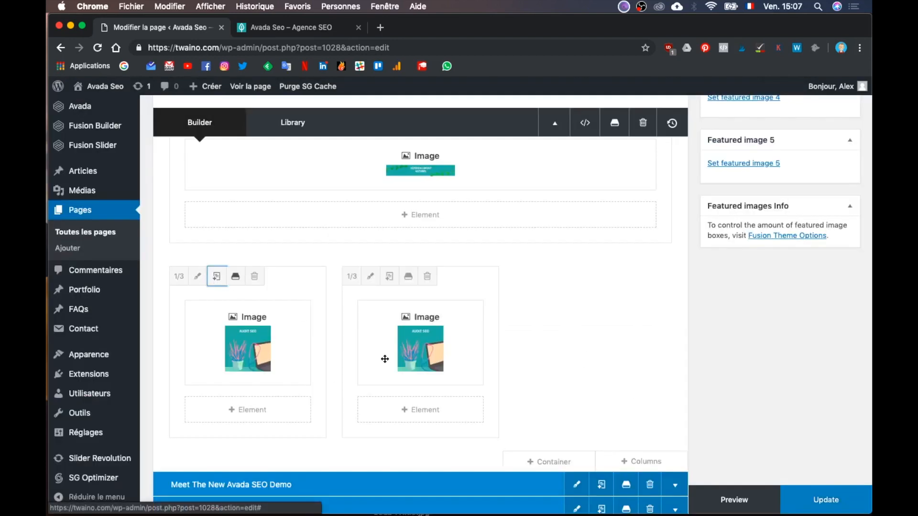
{"action": "left_click", "coordinate": [391, 346]}
{"action": "key", "text": "ctrl+Up"}
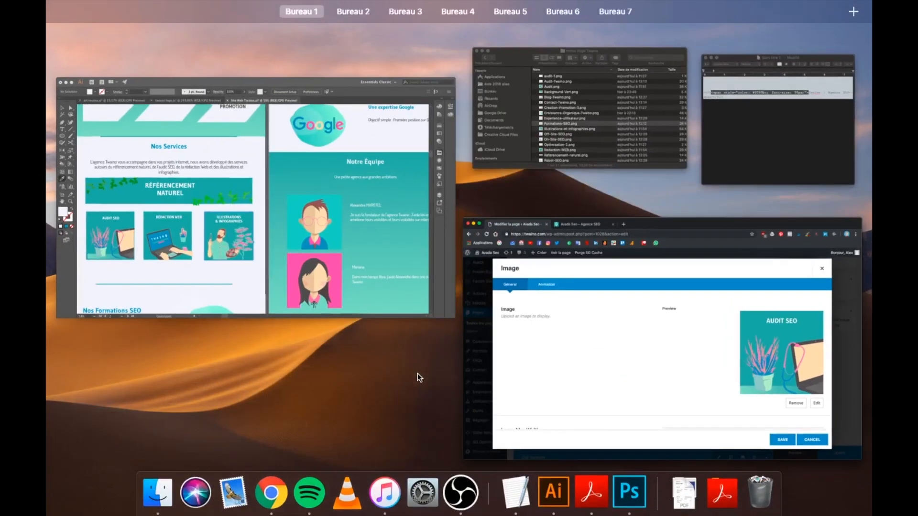
{"action": "key", "text": "ctrl+Up"}
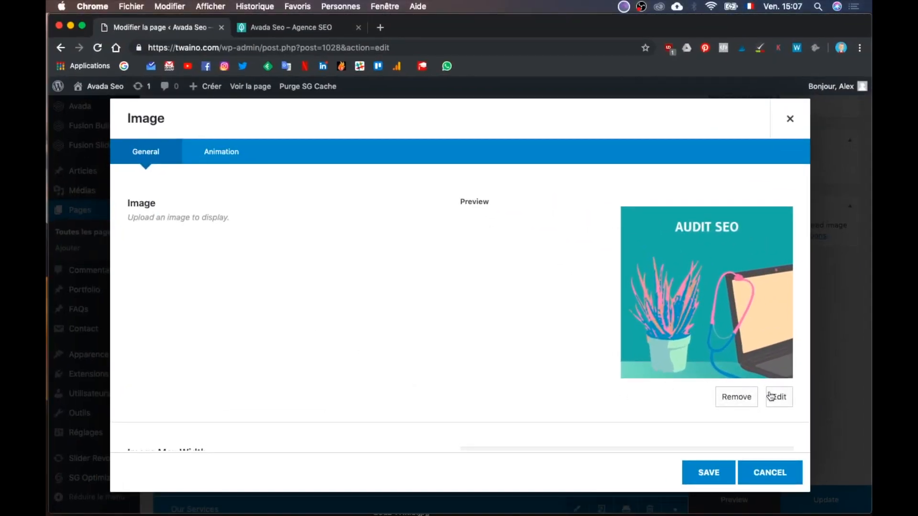
{"action": "left_click", "coordinate": [771, 396]}
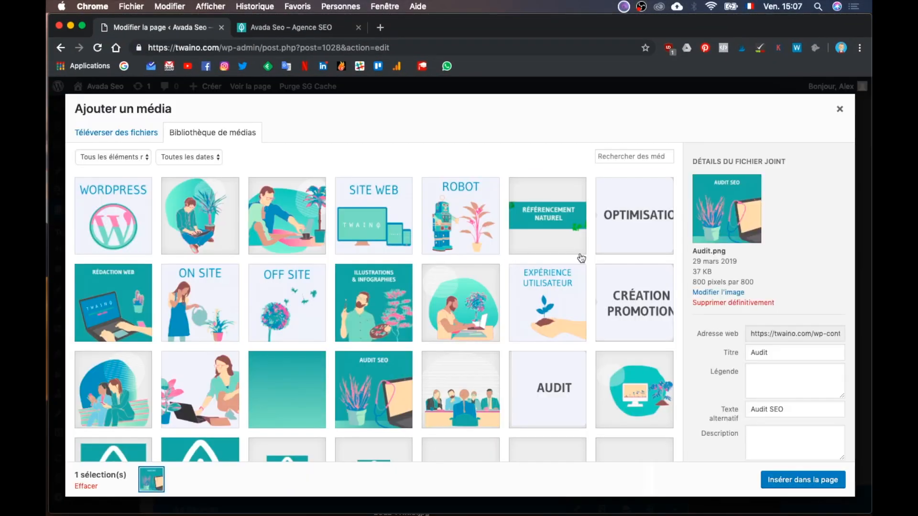
{"action": "left_click", "coordinate": [118, 296]}
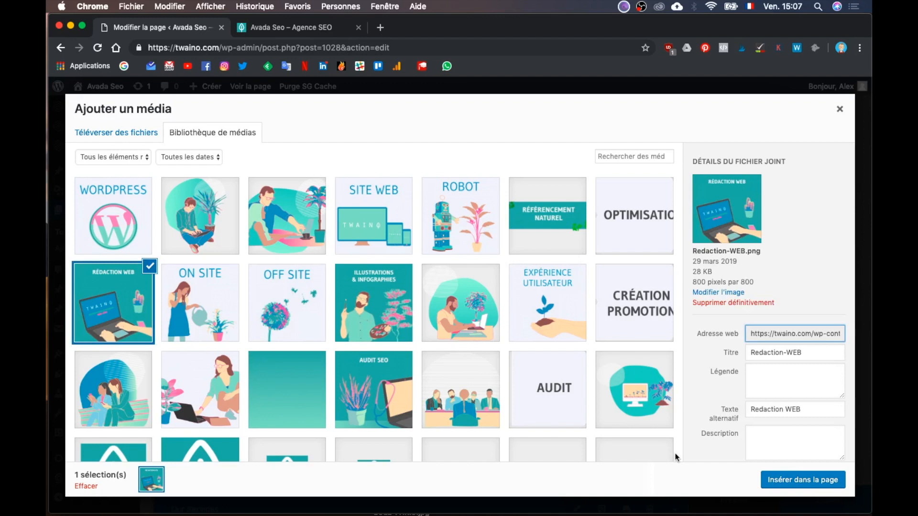
{"action": "left_click", "coordinate": [778, 477]}
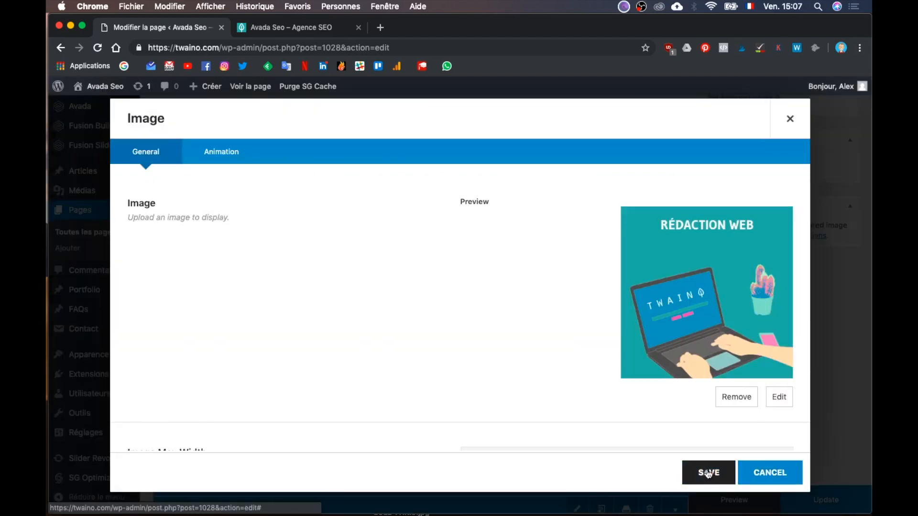
{"action": "left_click", "coordinate": [707, 472]}
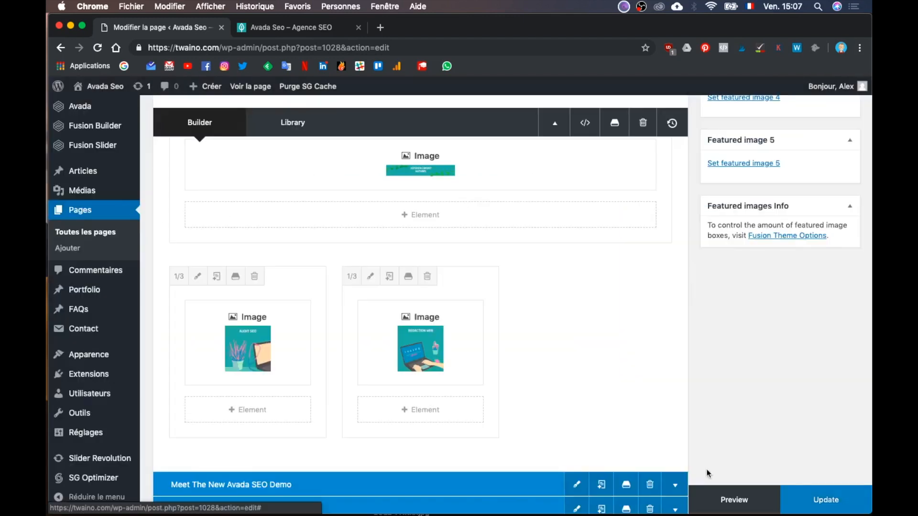
- Duplicate the Rédaction Web 1/3 column and check the Illustrator mockup for the third service image
{"action": "left_click", "coordinate": [389, 278]}
{"action": "key", "text": "ctrl+Up"}
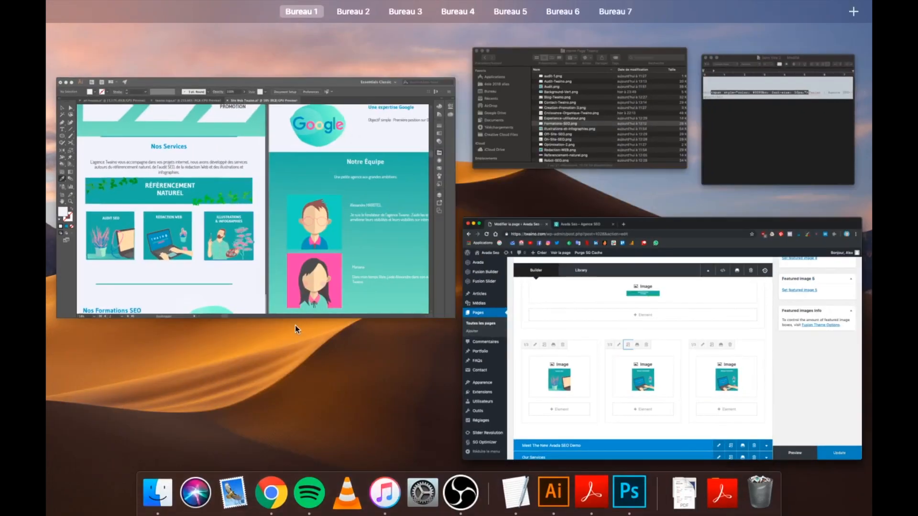
{"action": "left_click", "coordinate": [308, 298]}
{"action": "key", "text": "ctrl+Up"}
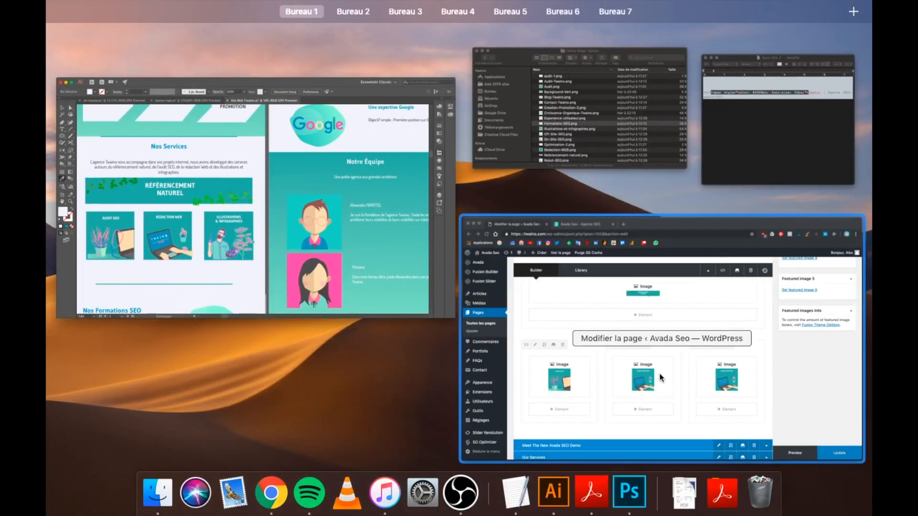
{"action": "left_click", "coordinate": [659, 374]}
- Replace the image in the third 1/3 column with Illustrations-et-infographies.png from the media library and save the element
{"action": "mouse_move", "coordinate": [565, 317]}
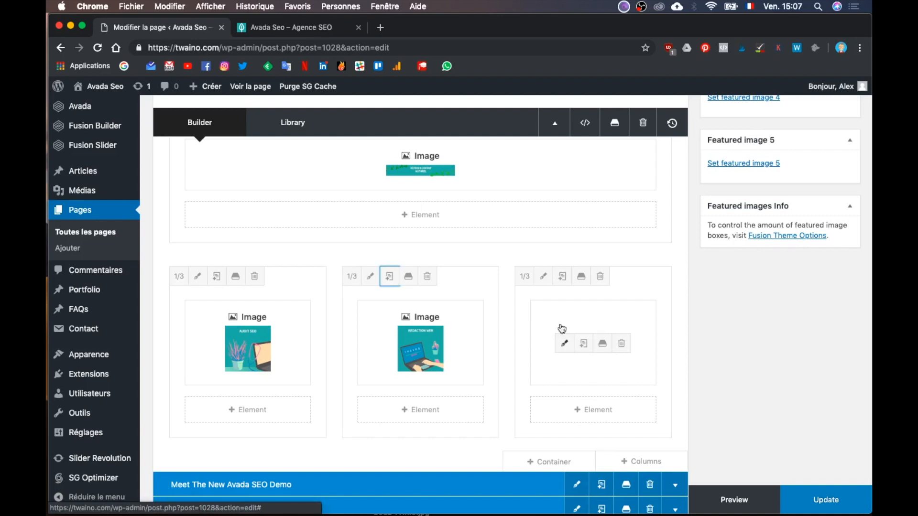
{"action": "left_click", "coordinate": [559, 317]}
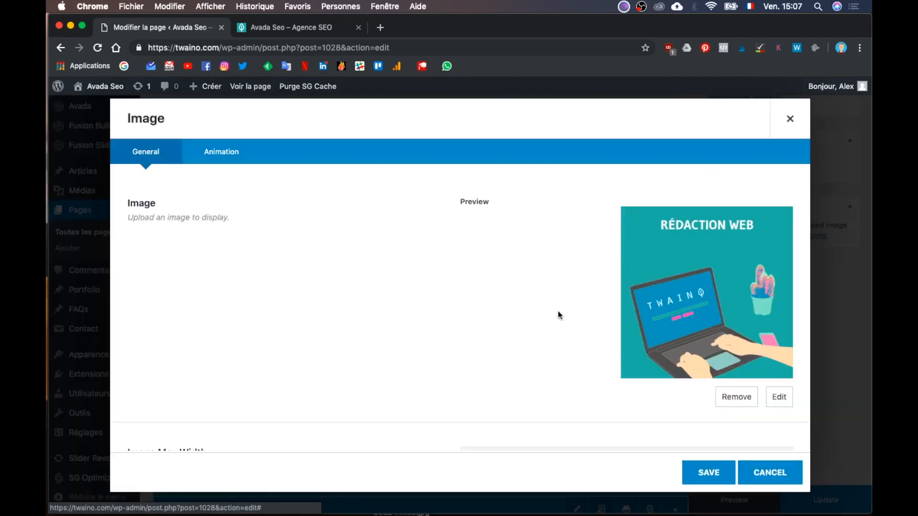
{"action": "left_click", "coordinate": [777, 407]}
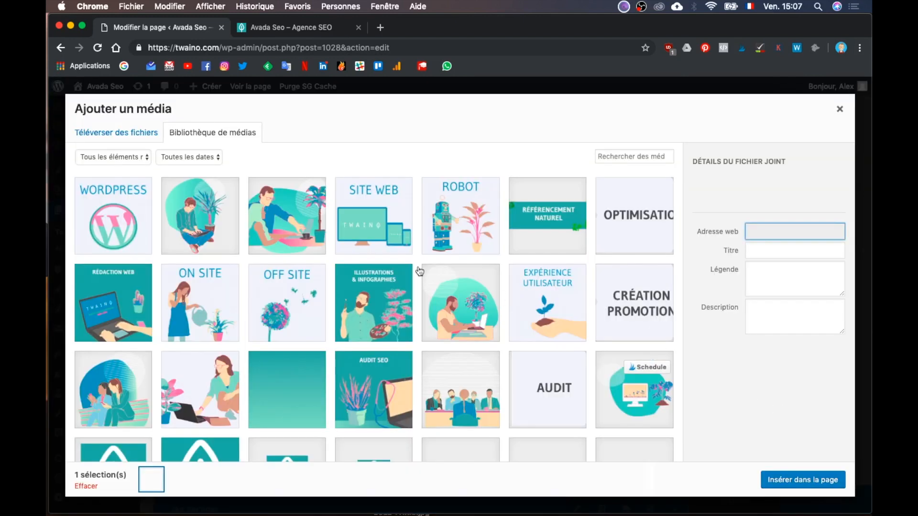
{"action": "left_click", "coordinate": [359, 299]}
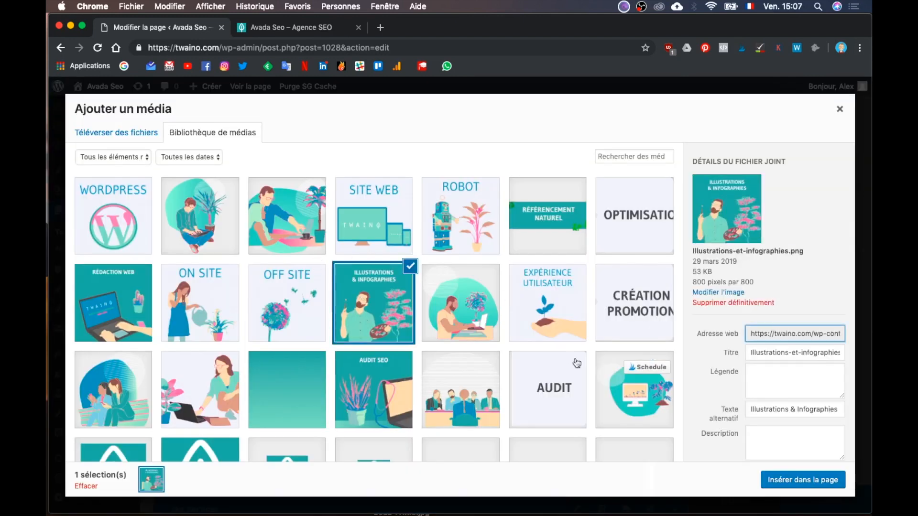
{"action": "left_click", "coordinate": [800, 480]}
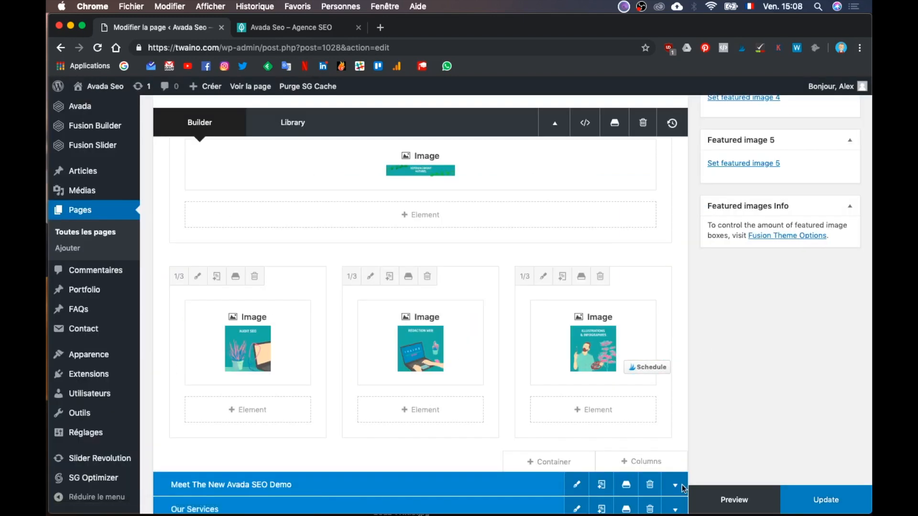
- Preview the page and examine the width, layout and hover effect of the images in the Nos Services section
{"action": "left_click", "coordinate": [733, 500]}
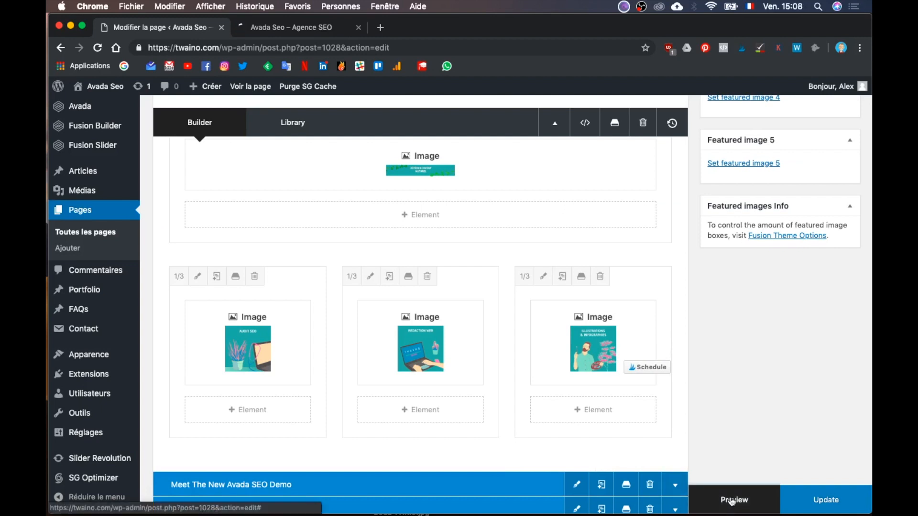
{"action": "left_click", "coordinate": [297, 31]}
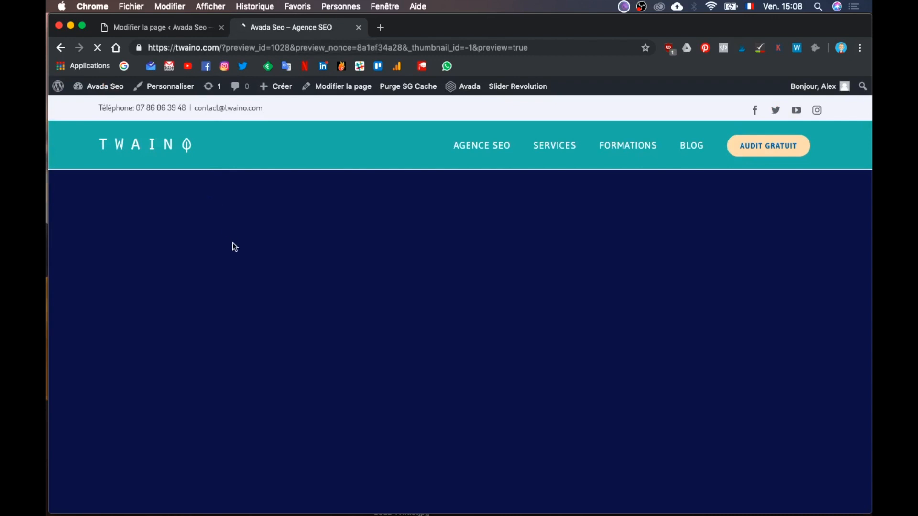
{"action": "scroll", "coordinate": [254, 340], "scroll_direction": "down", "scroll_amount": 3}
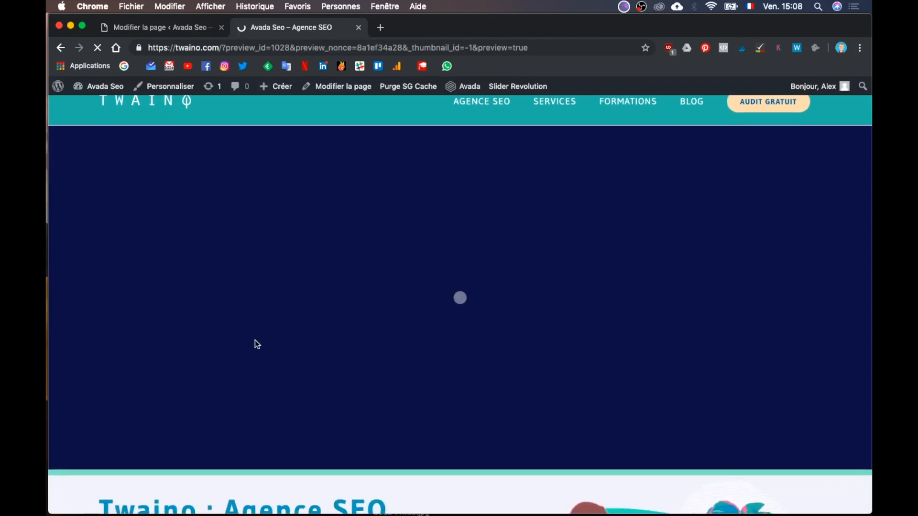
{"action": "scroll", "coordinate": [254, 340], "scroll_direction": "down", "scroll_amount": 15}
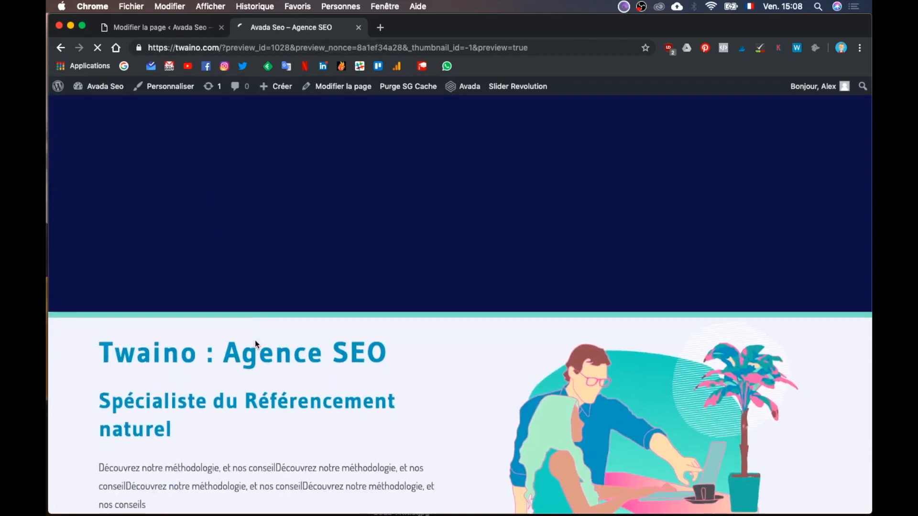
{"action": "scroll", "coordinate": [254, 340], "scroll_direction": "down", "scroll_amount": 9}
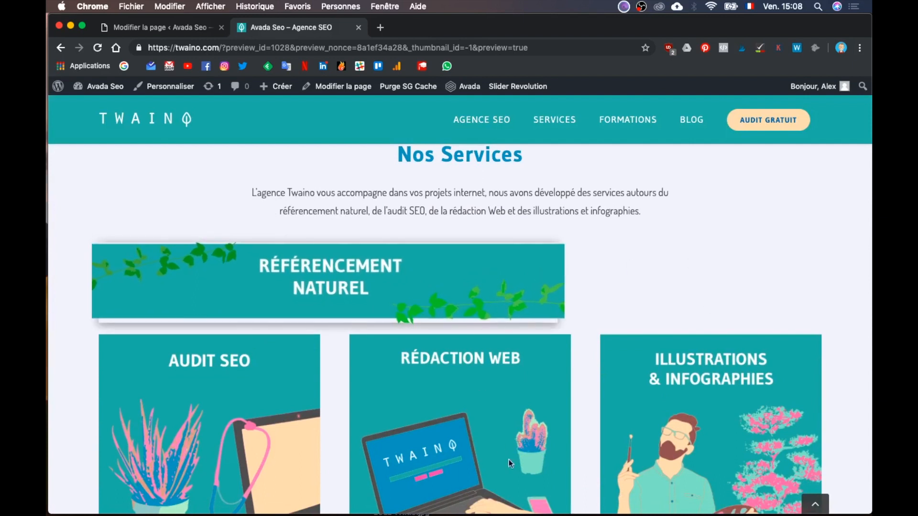
{"action": "scroll", "coordinate": [509, 425], "scroll_direction": "down", "scroll_amount": 3}
{"action": "scroll", "coordinate": [509, 426], "scroll_direction": "up", "scroll_amount": 3}
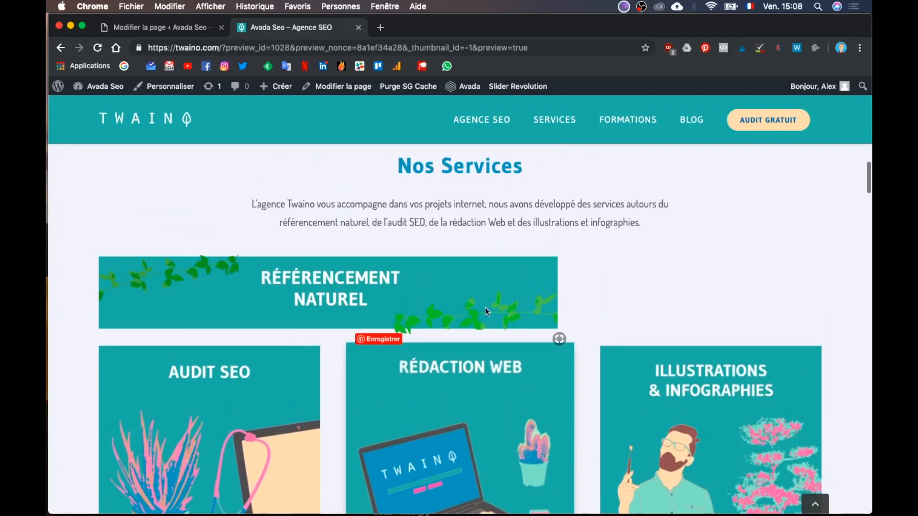
{"action": "scroll", "coordinate": [677, 340], "scroll_direction": "down", "scroll_amount": 3}
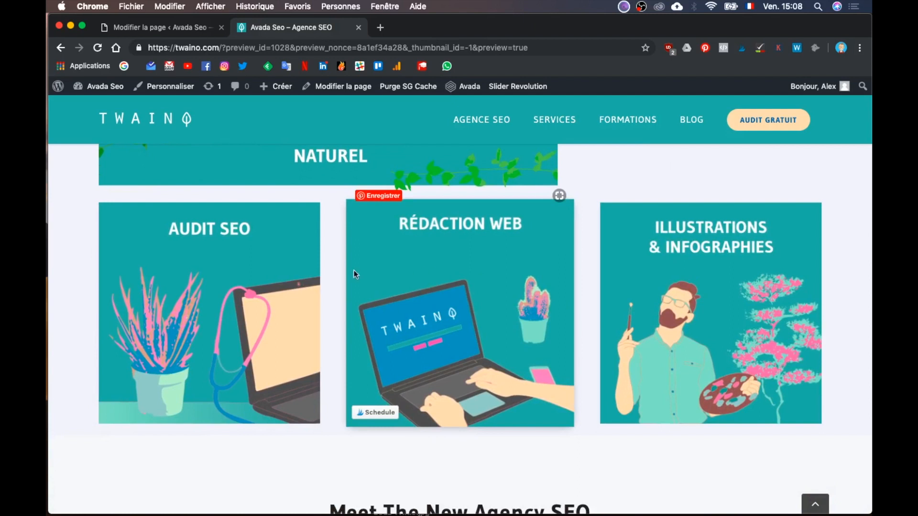
{"action": "scroll", "coordinate": [389, 377], "scroll_direction": "up", "scroll_amount": 5}
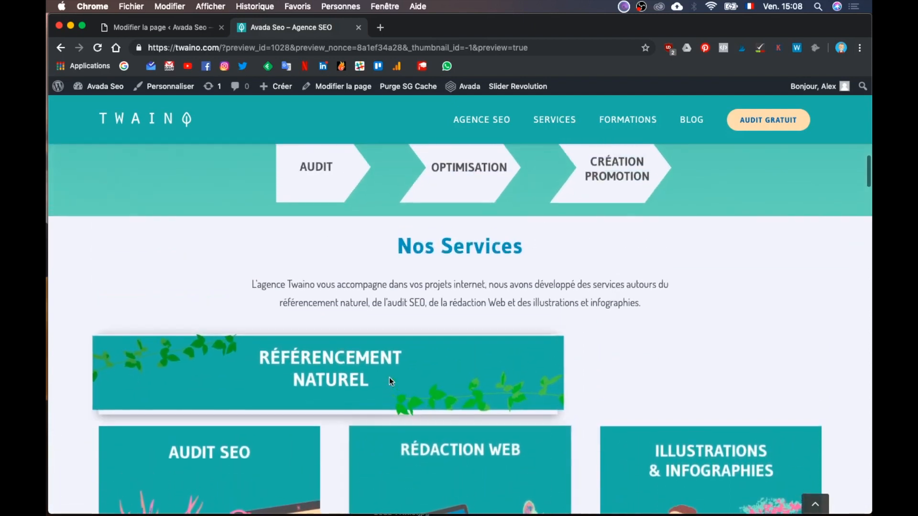
{"action": "scroll", "coordinate": [389, 377], "scroll_direction": "down", "scroll_amount": 3}
{"action": "scroll", "coordinate": [409, 397], "scroll_direction": "up", "scroll_amount": 1}
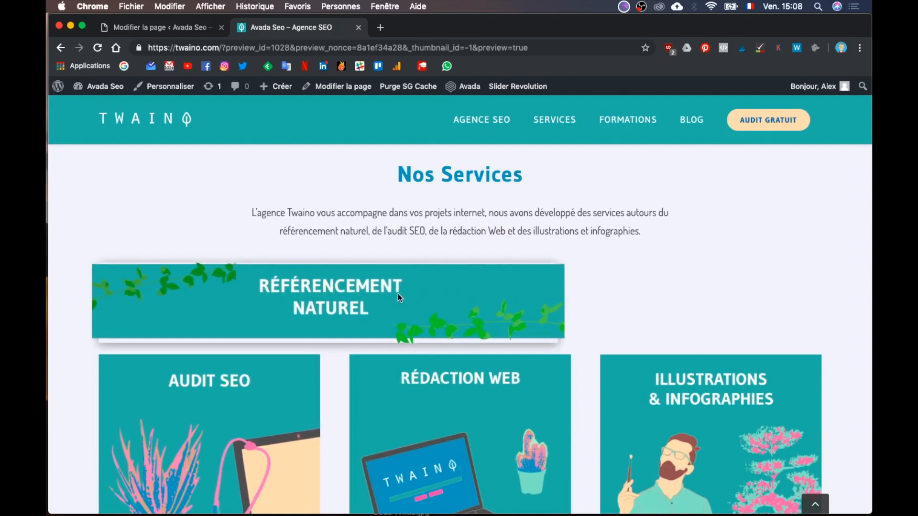
- Reinsert Referencement-naturel.png in the 1/1 column's image element at its original size, Taille originale 1260 × 221
{"action": "left_click", "coordinate": [184, 27]}
{"action": "scroll", "coordinate": [341, 260], "scroll_direction": "up", "scroll_amount": 3}
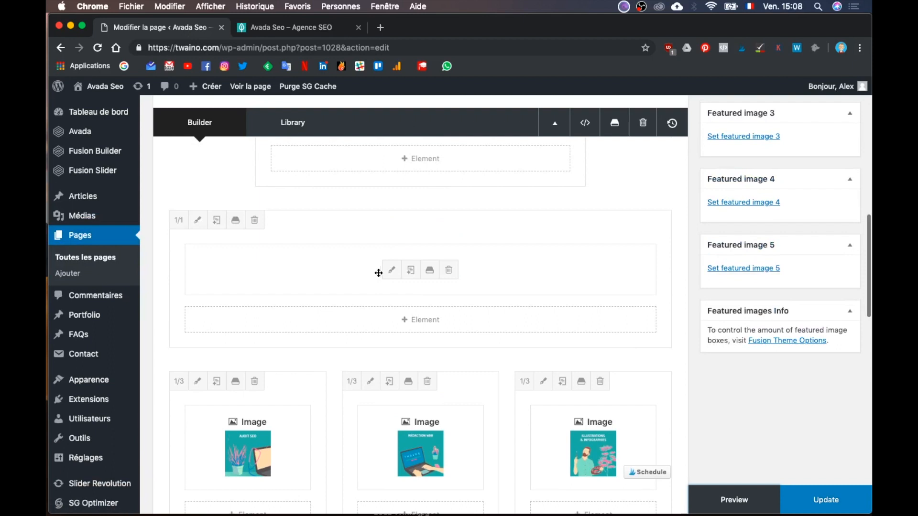
{"action": "mouse_move", "coordinate": [359, 278]}
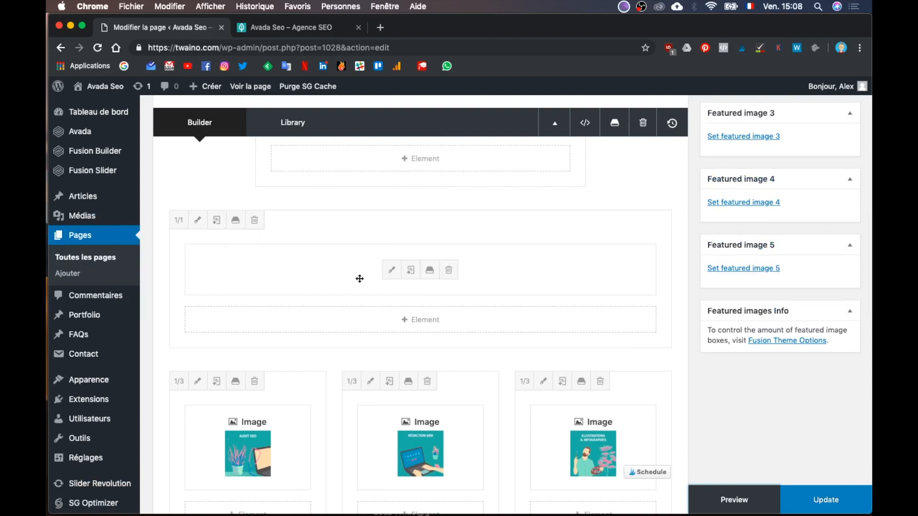
{"action": "left_click", "coordinate": [389, 272]}
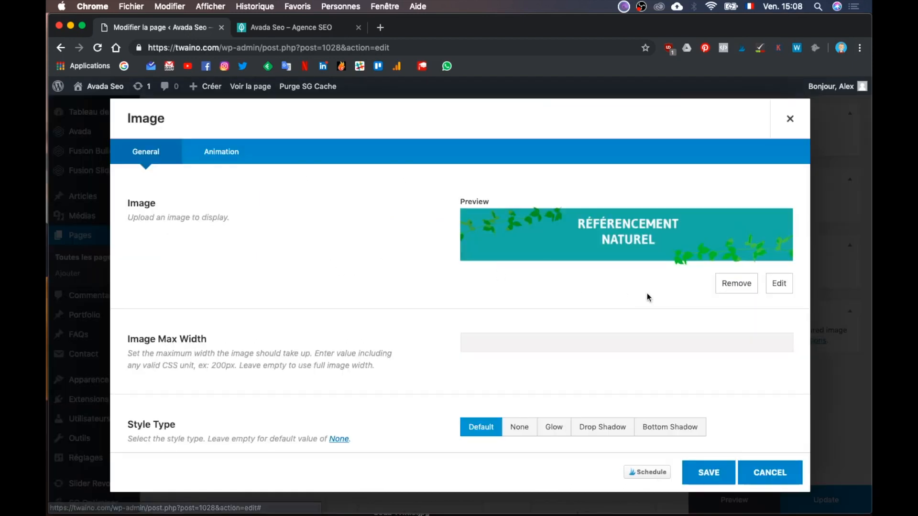
{"action": "left_click", "coordinate": [779, 285]}
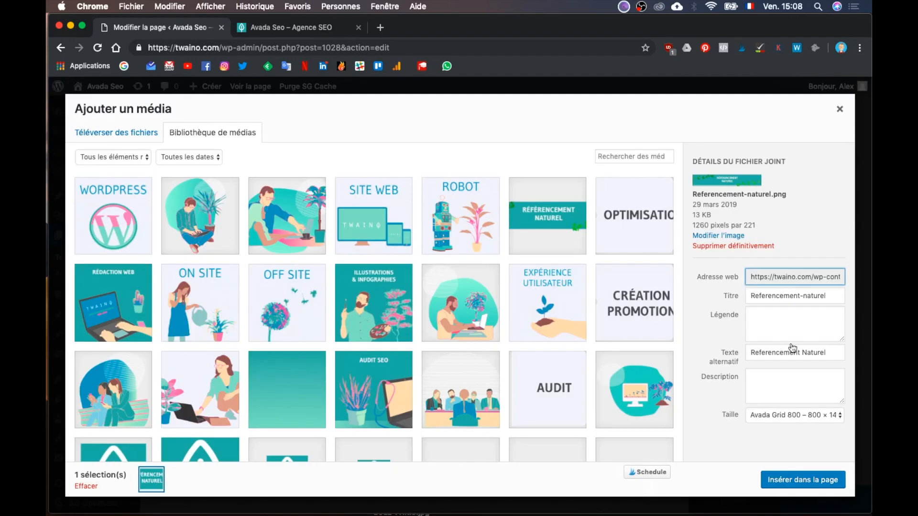
{"action": "left_click", "coordinate": [793, 415]}
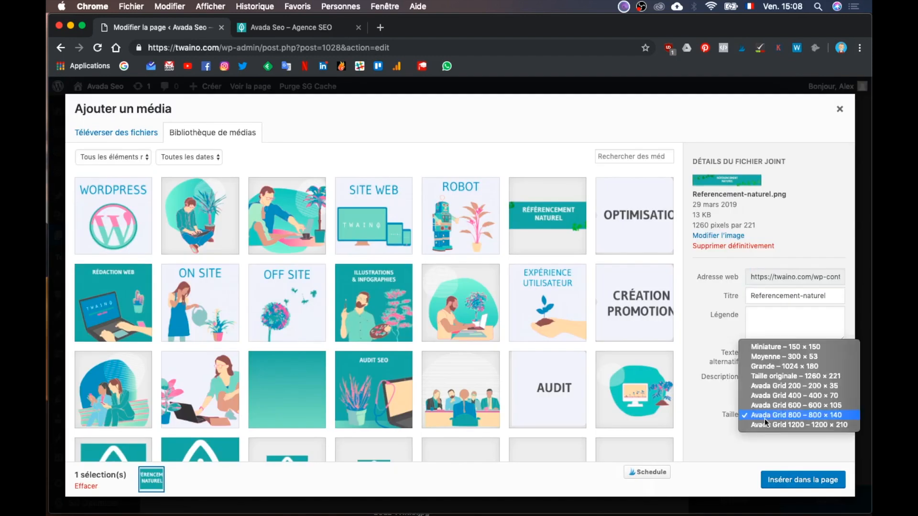
{"action": "left_click", "coordinate": [781, 377]}
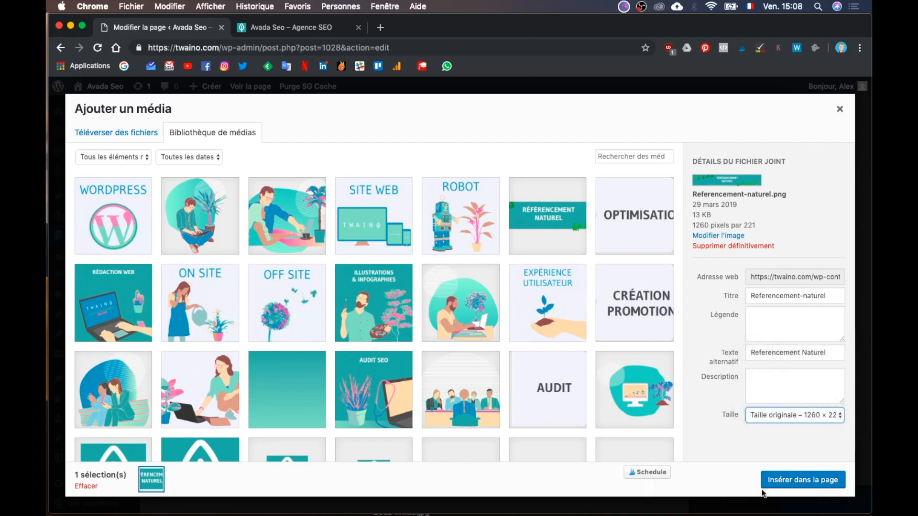
{"action": "left_click", "coordinate": [769, 476]}
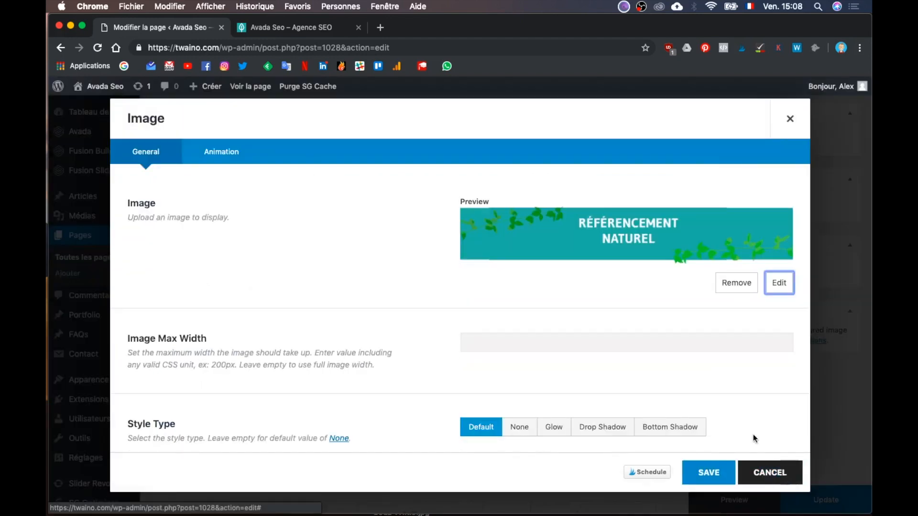
- Set the Référencement Naturel banner image's alignment to Center and save the element
{"action": "scroll", "coordinate": [671, 374], "scroll_direction": "down", "scroll_amount": 5}
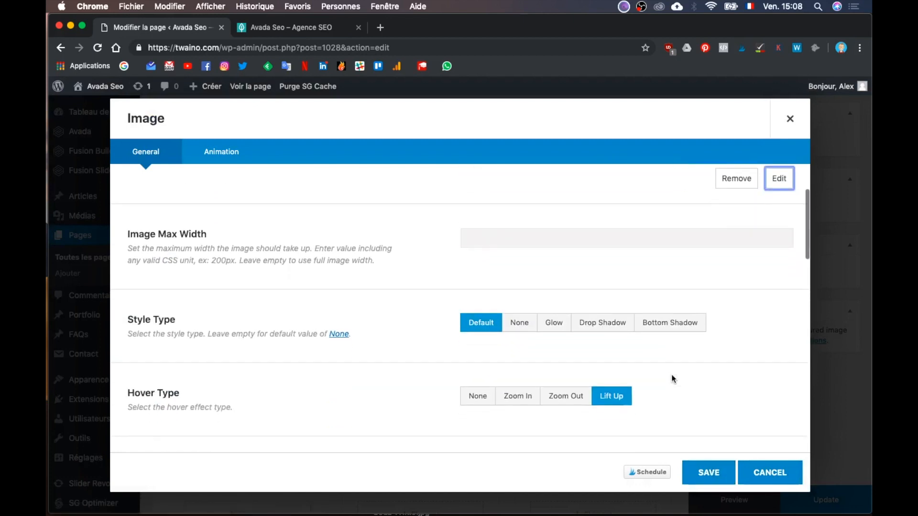
{"action": "scroll", "coordinate": [665, 347], "scroll_direction": "down", "scroll_amount": 5}
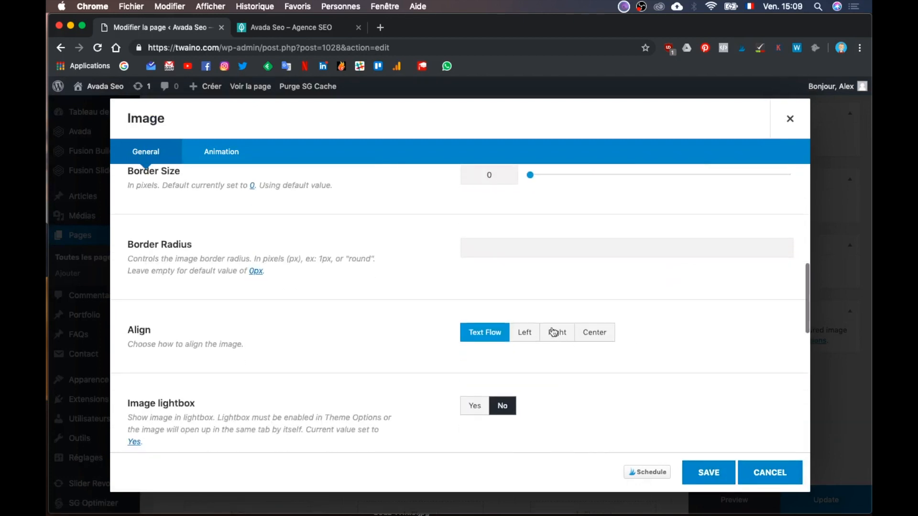
{"action": "left_click", "coordinate": [591, 333]}
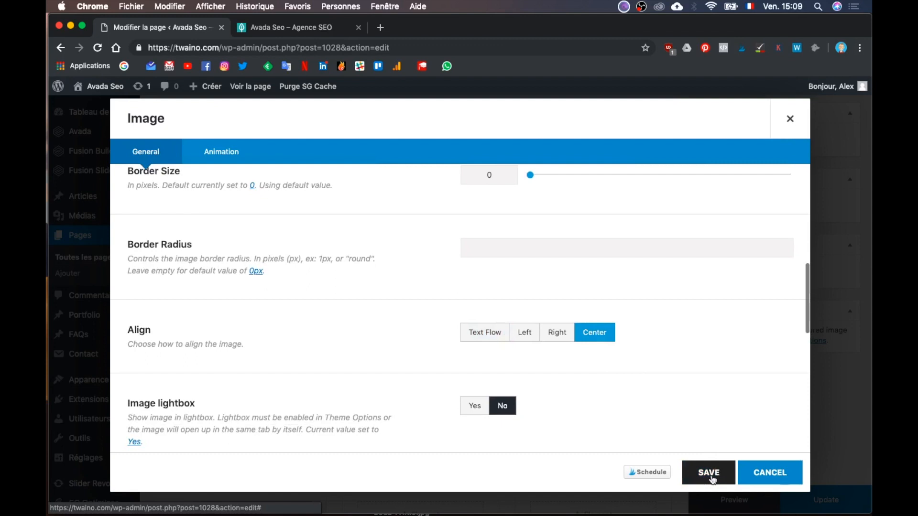
{"action": "left_click", "coordinate": [709, 473]}
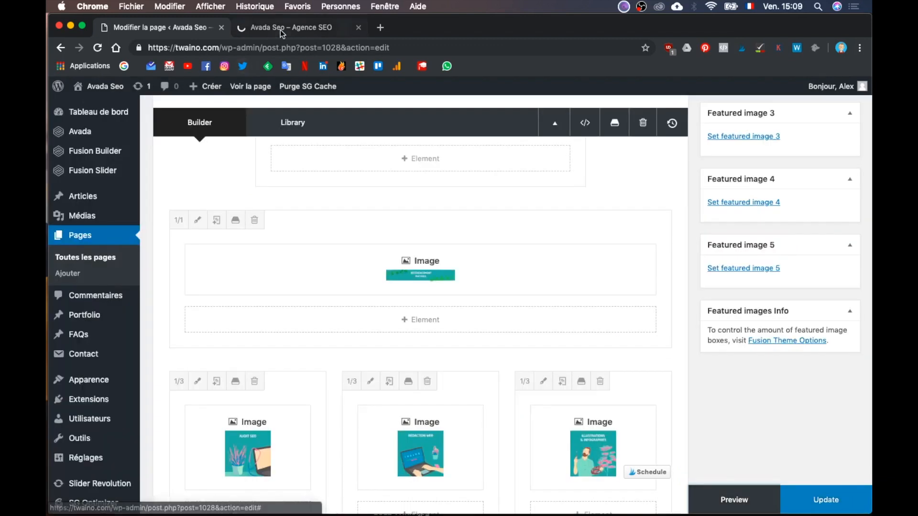
- Preview the page and examine the banner's width and the three service images in the Nos Services section
{"action": "left_click", "coordinate": [280, 30]}
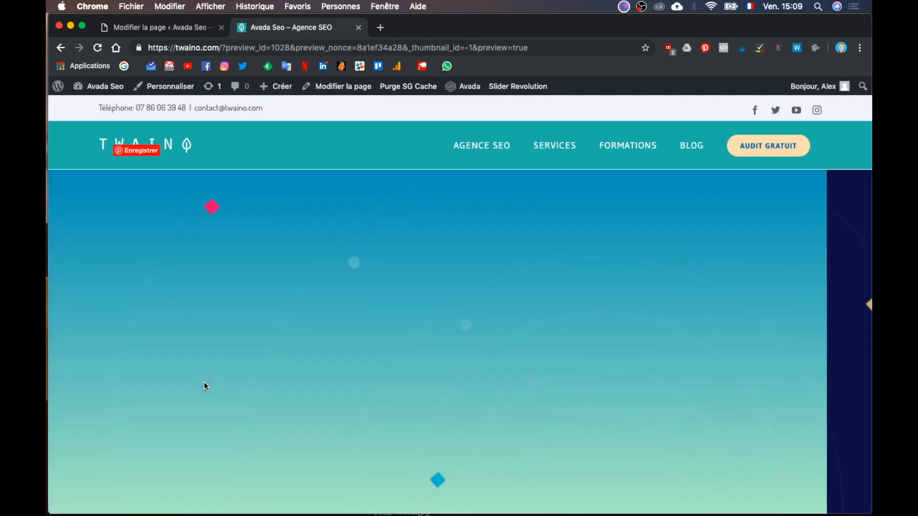
{"action": "scroll", "coordinate": [206, 386], "scroll_direction": "down", "scroll_amount": 2}
{"action": "scroll", "coordinate": [204, 383], "scroll_direction": "down", "scroll_amount": 15}
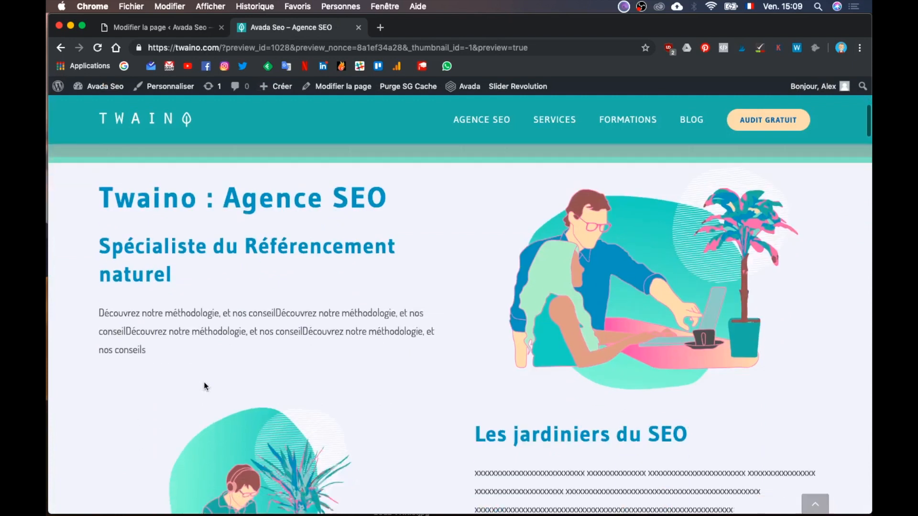
{"action": "scroll", "coordinate": [204, 386], "scroll_direction": "down", "scroll_amount": 10}
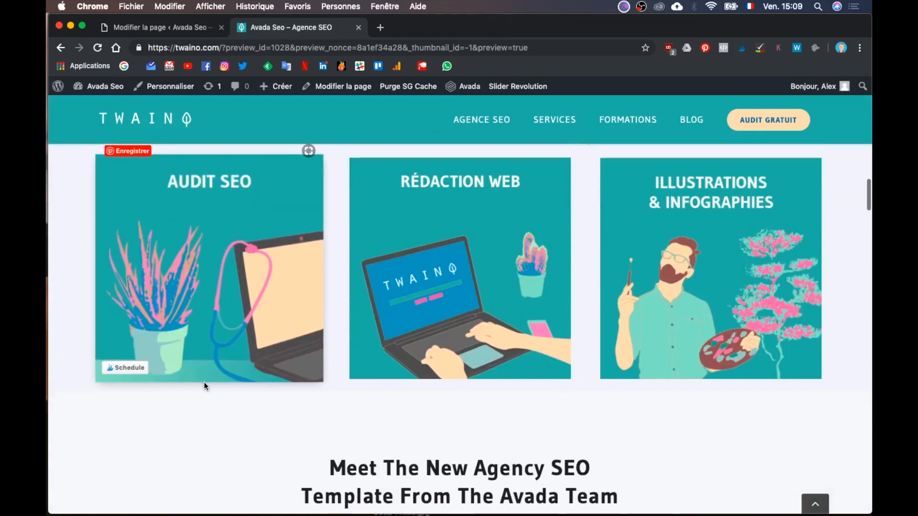
{"action": "scroll", "coordinate": [204, 387], "scroll_direction": "up", "scroll_amount": 5}
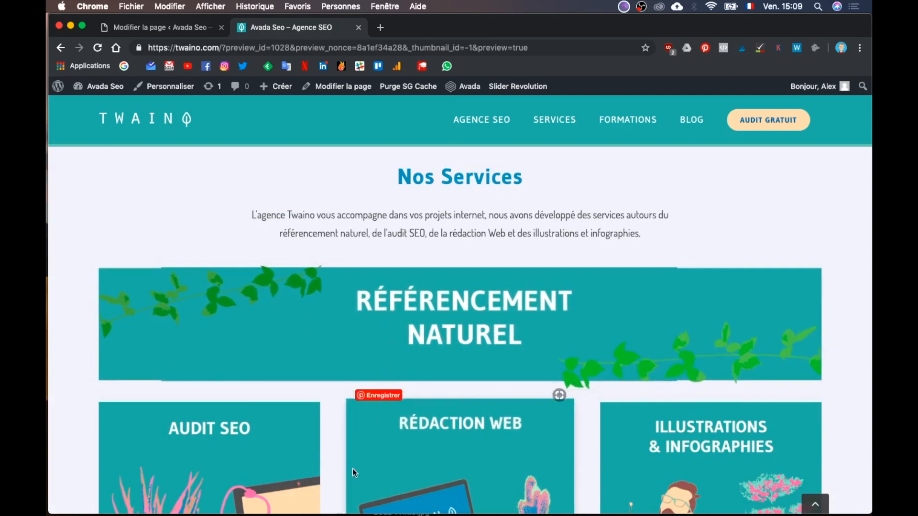
{"action": "scroll", "coordinate": [353, 470], "scroll_direction": "down", "scroll_amount": 2}
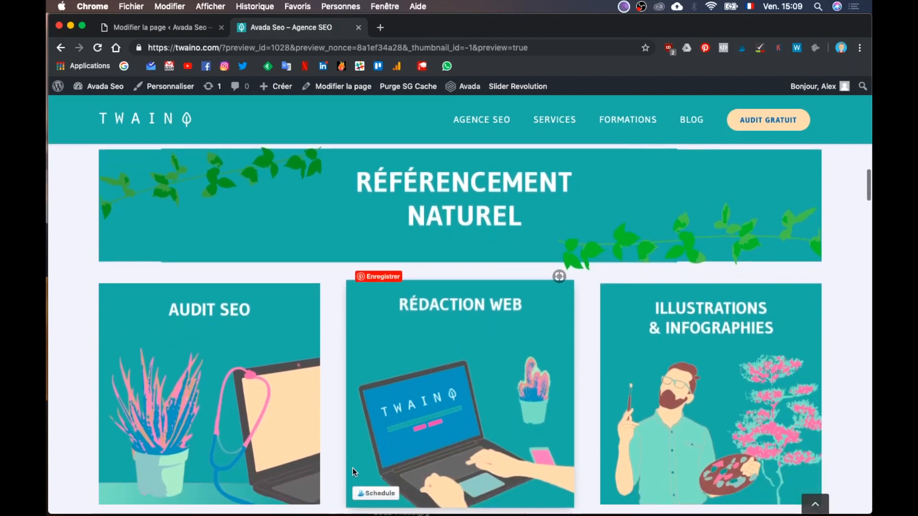
{"action": "scroll", "coordinate": [351, 469], "scroll_direction": "down", "scroll_amount": 2}
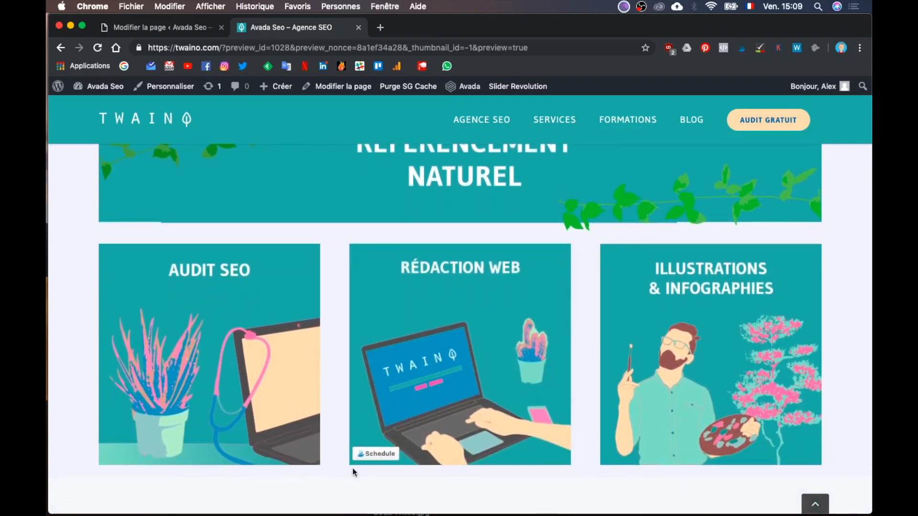
{"action": "scroll", "coordinate": [352, 471], "scroll_direction": "down", "scroll_amount": 2}
{"action": "scroll", "coordinate": [352, 469], "scroll_direction": "down", "scroll_amount": 2}
- Switch to the Illustrator mockup, sample the teal line below the services with the Eyedropper for its hex color code, and return to Chrome
{"action": "key", "text": "ctrl+Up"}
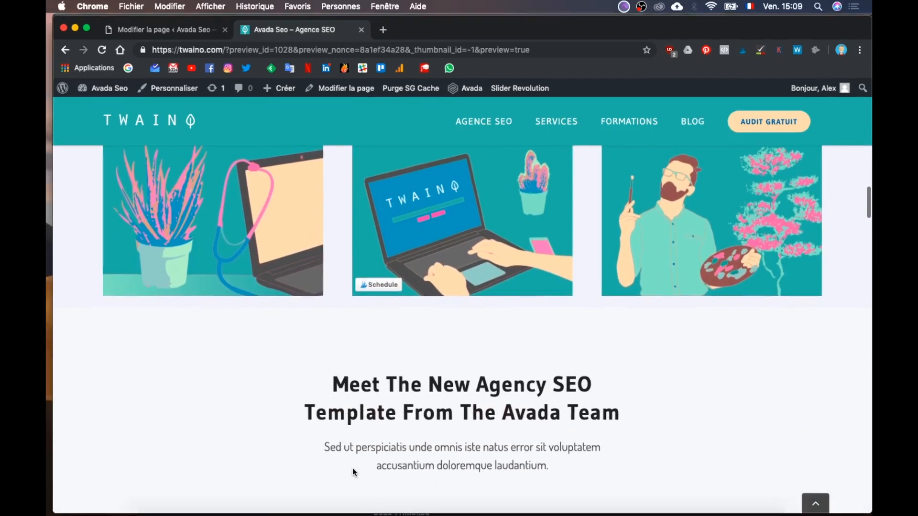
{"action": "left_click", "coordinate": [211, 289]}
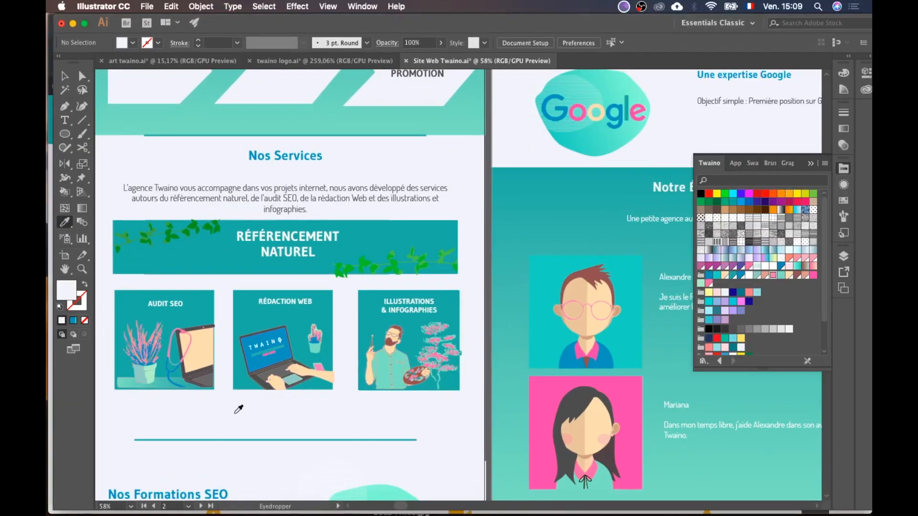
{"action": "left_click", "coordinate": [299, 439]}
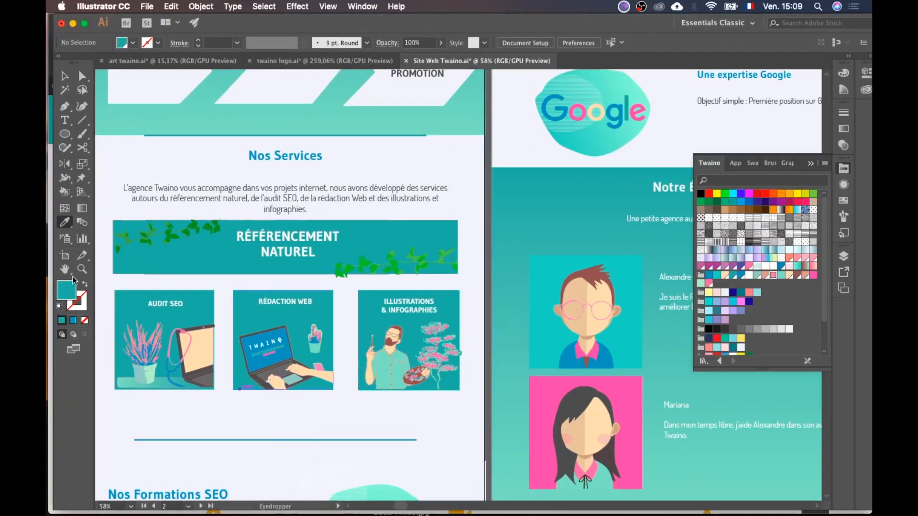
{"action": "double_click", "coordinate": [72, 293]}
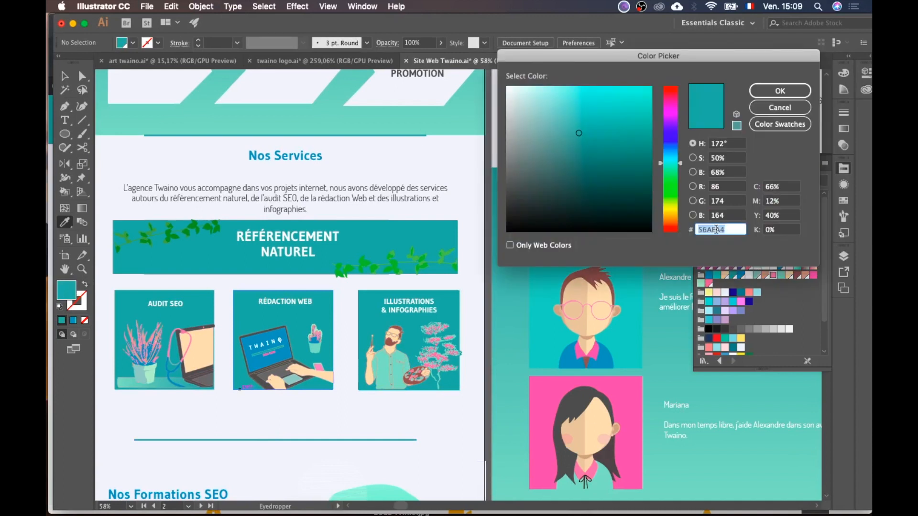
{"action": "left_click", "coordinate": [780, 90]}
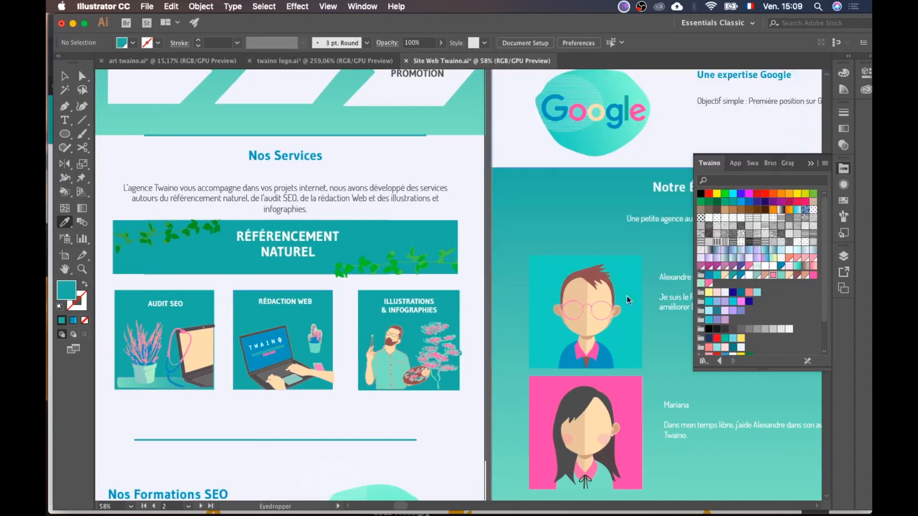
{"action": "key", "text": "ctrl+Up"}
{"action": "left_click", "coordinate": [653, 348]}
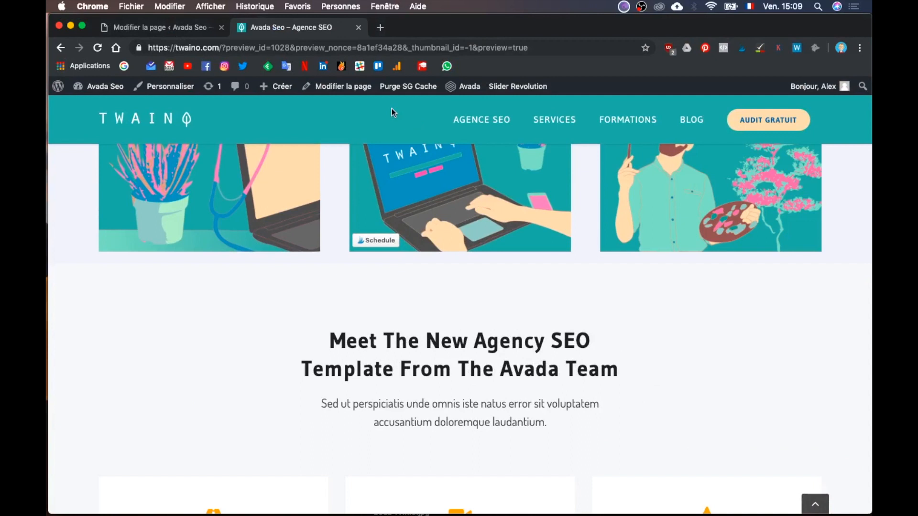
- Duplicate the 1/1 banner column in the page builder and move the copy below the three 1/3 service columns
{"action": "left_click", "coordinate": [191, 27]}
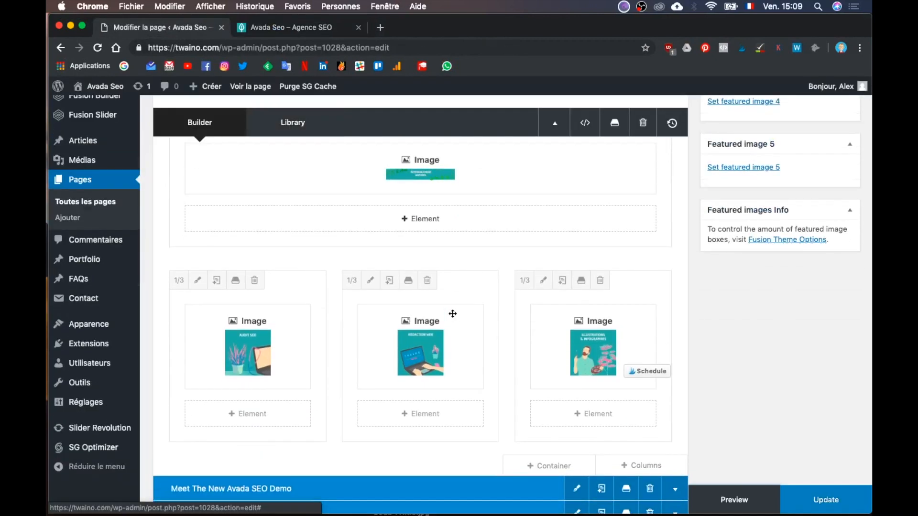
{"action": "scroll", "coordinate": [430, 296], "scroll_direction": "up", "scroll_amount": 3}
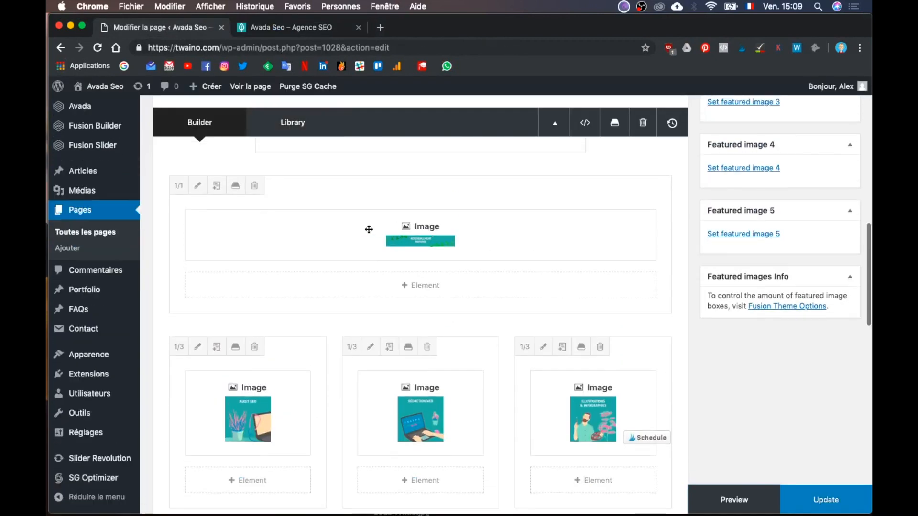
{"action": "left_click", "coordinate": [216, 185]}
{"action": "scroll", "coordinate": [454, 296], "scroll_direction": "down", "scroll_amount": 4}
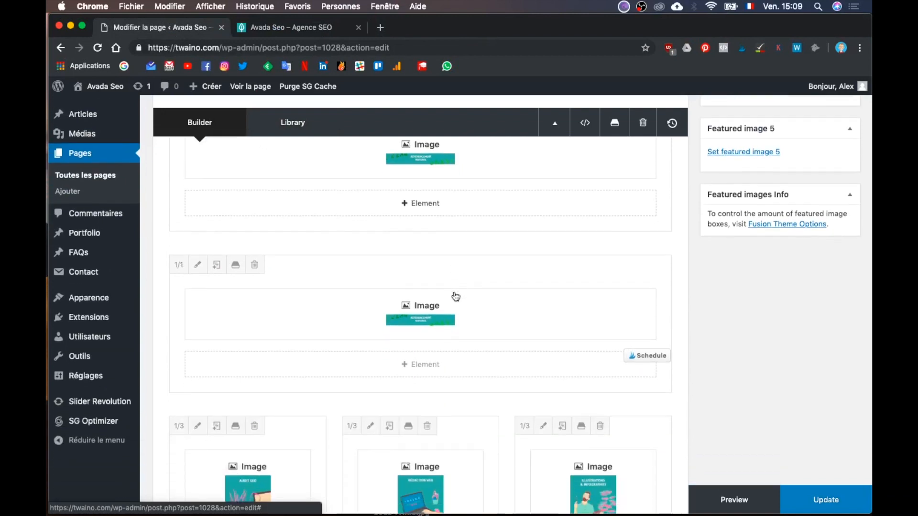
{"action": "left_click_drag", "start_coordinate": [371, 264], "coordinate": [526, 447]}
{"action": "scroll", "coordinate": [527, 447], "scroll_direction": "down", "scroll_amount": 4}
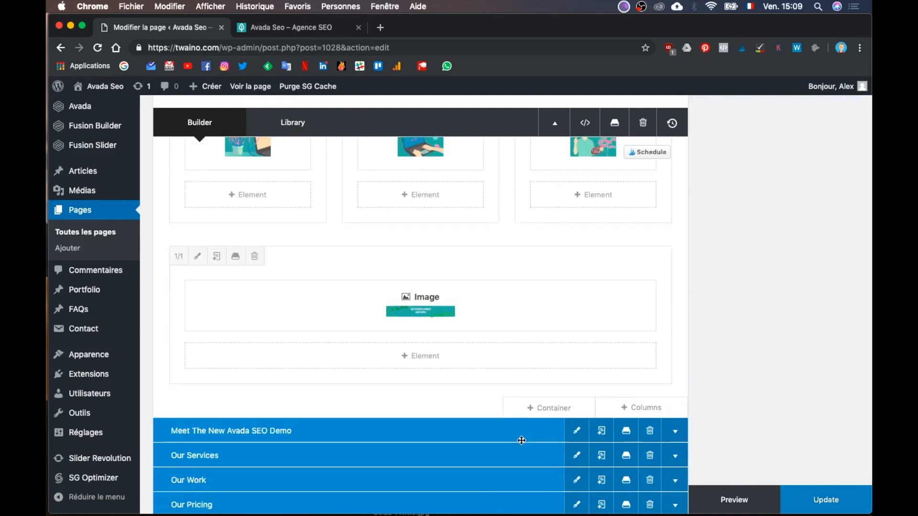
- Delete the banner image from the copied 1/1 column and add a Separator element in its place
{"action": "scroll", "coordinate": [521, 438], "scroll_direction": "up", "scroll_amount": 1}
{"action": "left_click", "coordinate": [448, 333]}
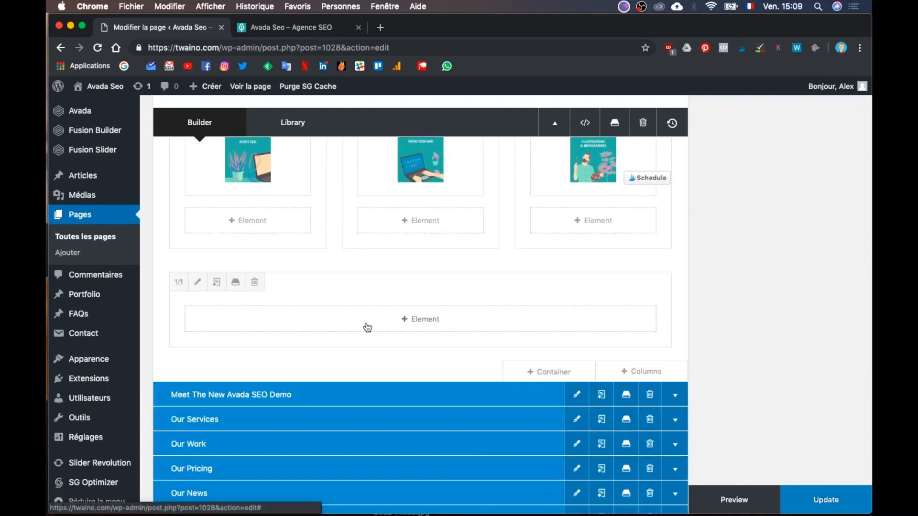
{"action": "left_click", "coordinate": [399, 324]}
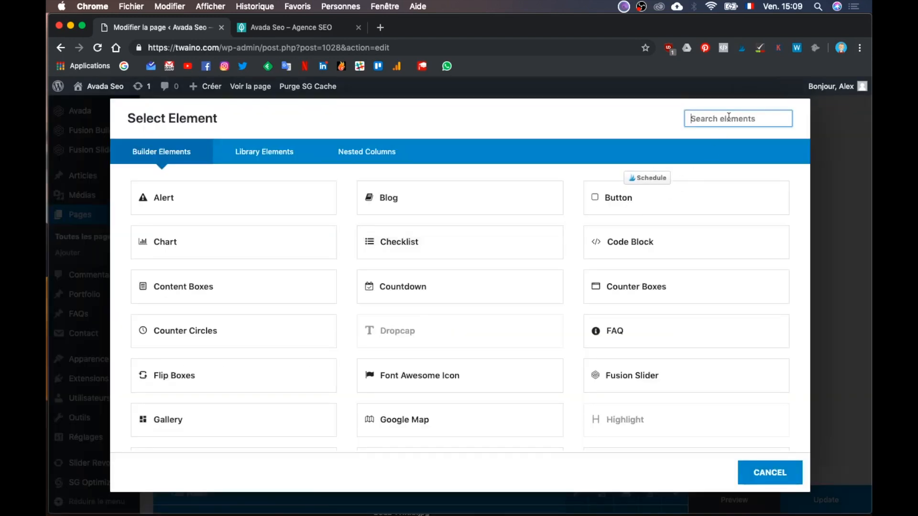
{"action": "type", "text": "sepa"}
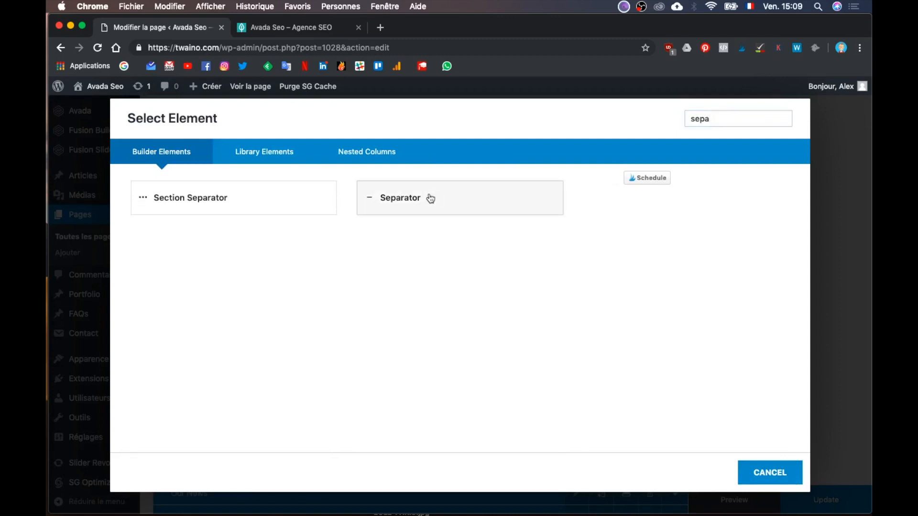
{"action": "left_click", "coordinate": [430, 198]}
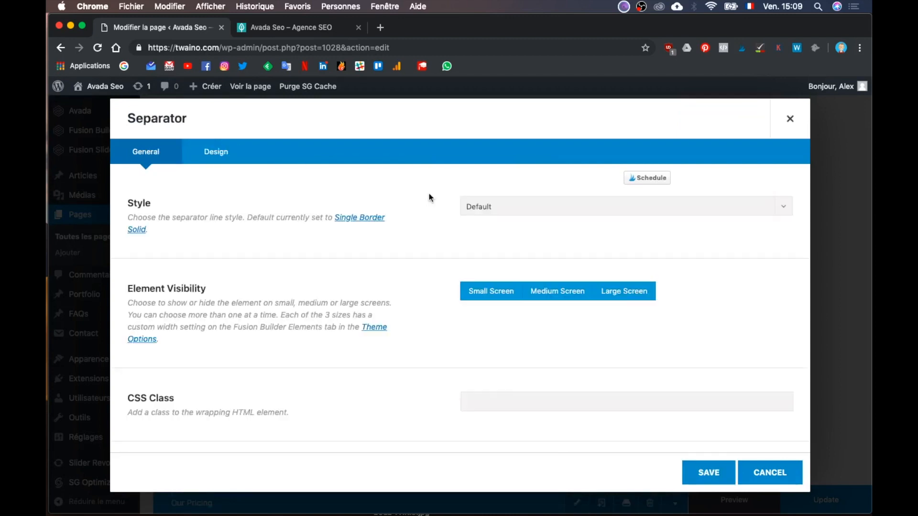
- Set the separator's style to Single Border Solid and open its design settings
{"action": "left_click", "coordinate": [526, 213]}
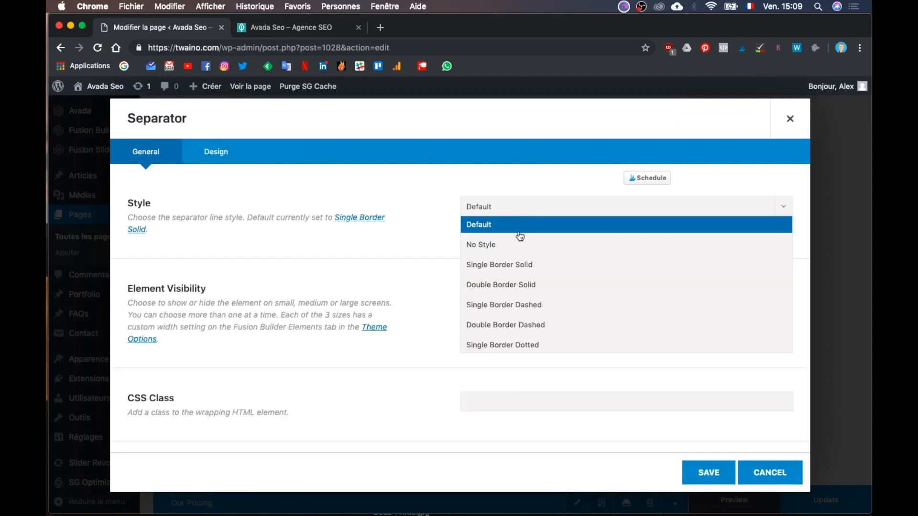
{"action": "left_click", "coordinate": [521, 274]}
{"action": "scroll", "coordinate": [407, 334], "scroll_direction": "down", "scroll_amount": 3}
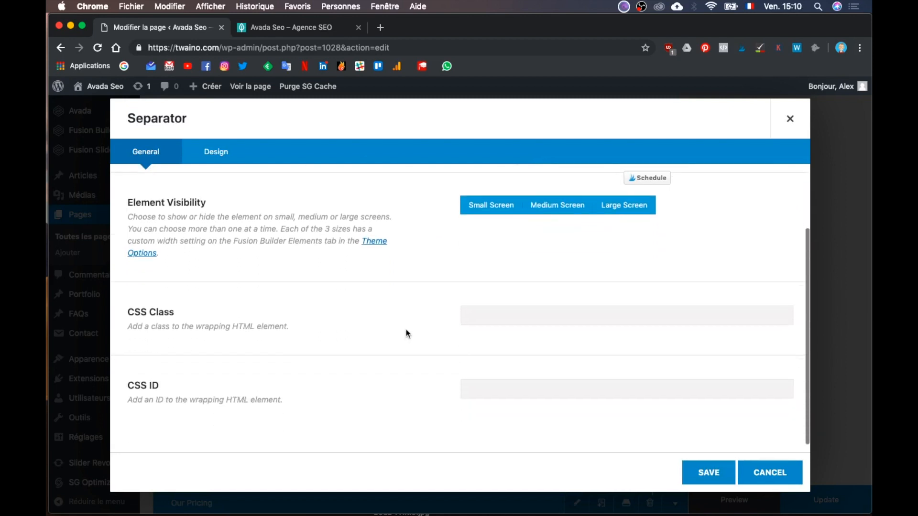
{"action": "scroll", "coordinate": [404, 330], "scroll_direction": "up", "scroll_amount": 3}
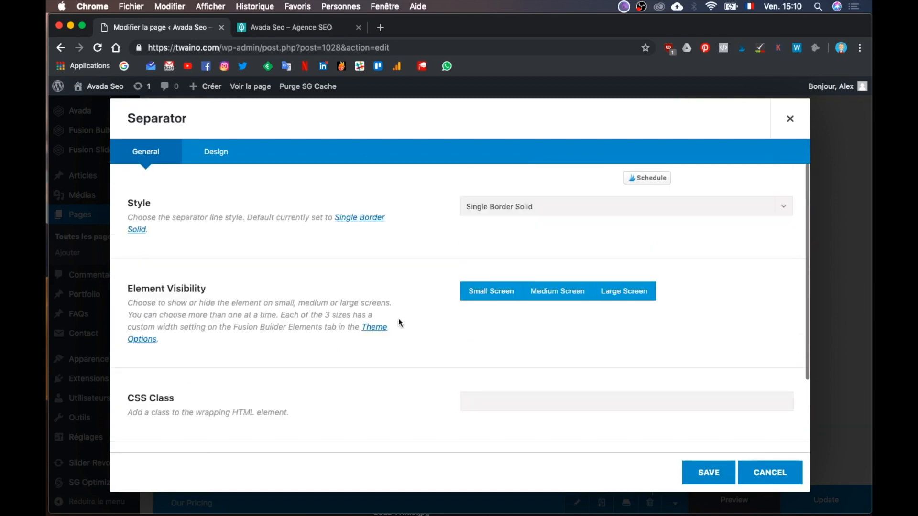
{"action": "left_click", "coordinate": [223, 157]}
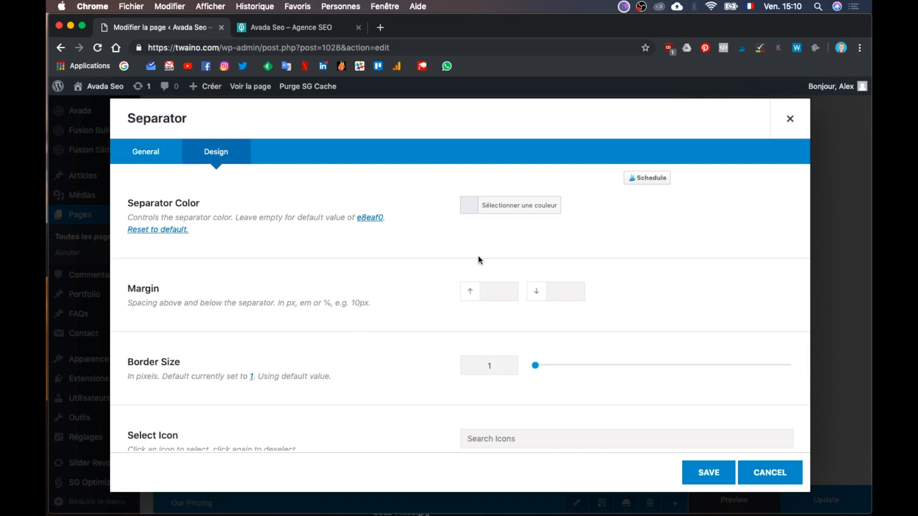
- Set the separator color to the teal hex code copied from the mockup
{"action": "left_click", "coordinate": [515, 209]}
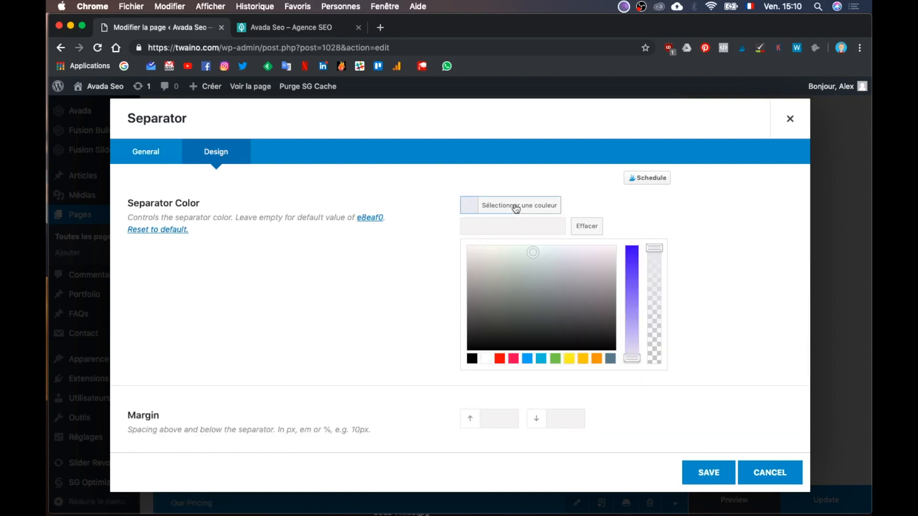
{"action": "left_click", "coordinate": [517, 220]}
{"action": "key", "text": "cmd+v"}
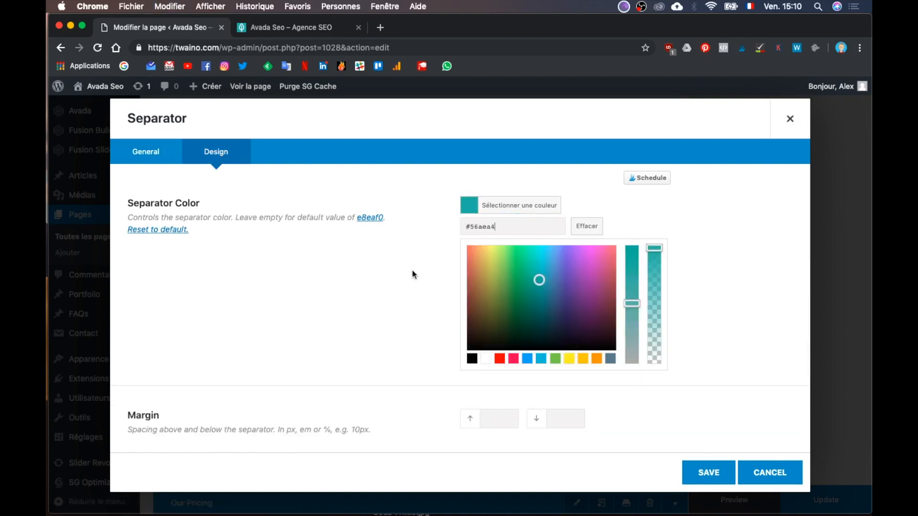
{"action": "left_click", "coordinate": [412, 271]}
{"action": "scroll", "coordinate": [441, 352], "scroll_direction": "down", "scroll_amount": 2}
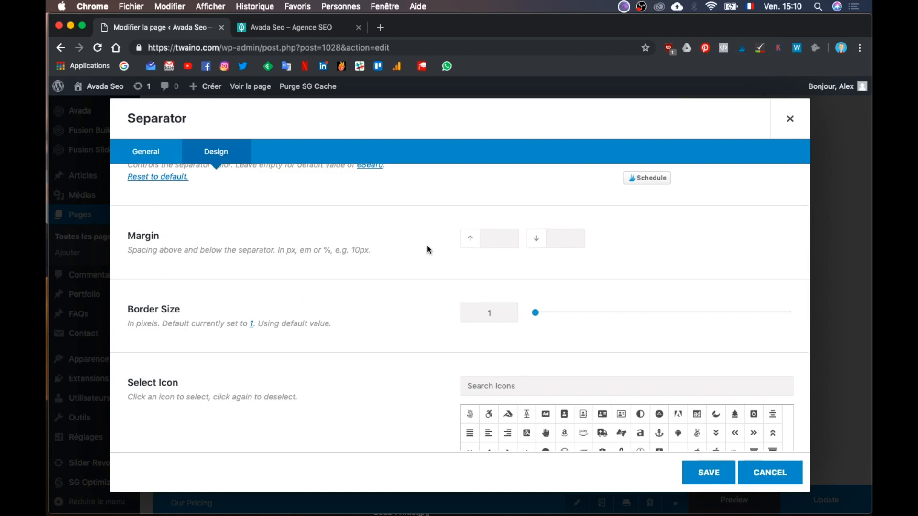
- Compare the teal line's length in the Illustrator mockup, set the separator width to 50% in Chrome, and save the separator
{"action": "scroll", "coordinate": [426, 245], "scroll_direction": "down", "scroll_amount": 10}
{"action": "left_click", "coordinate": [506, 307]}
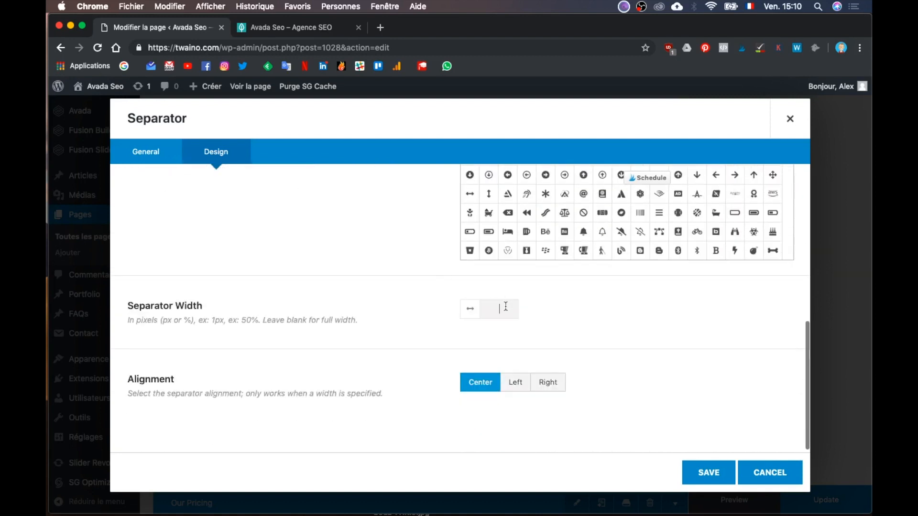
{"action": "key", "text": "ctrl+Up"}
{"action": "left_click", "coordinate": [224, 266]}
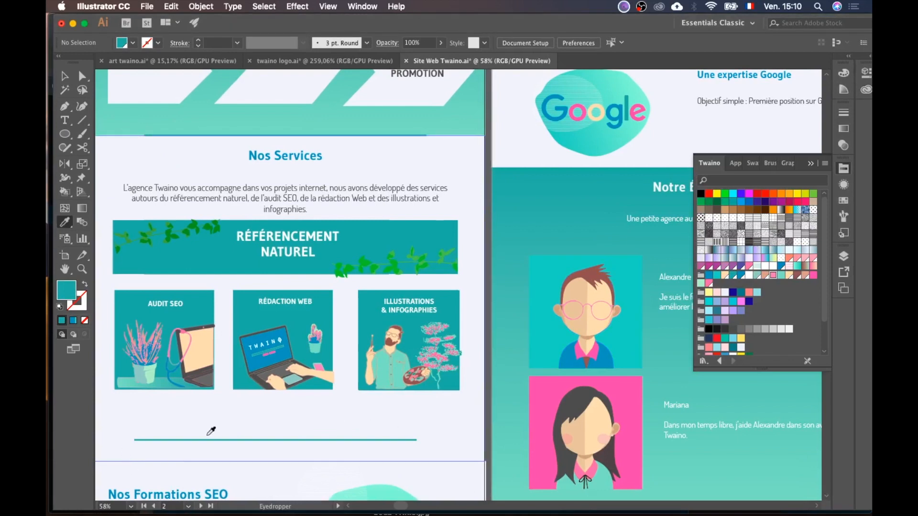
{"action": "key", "text": "ctrl+Up"}
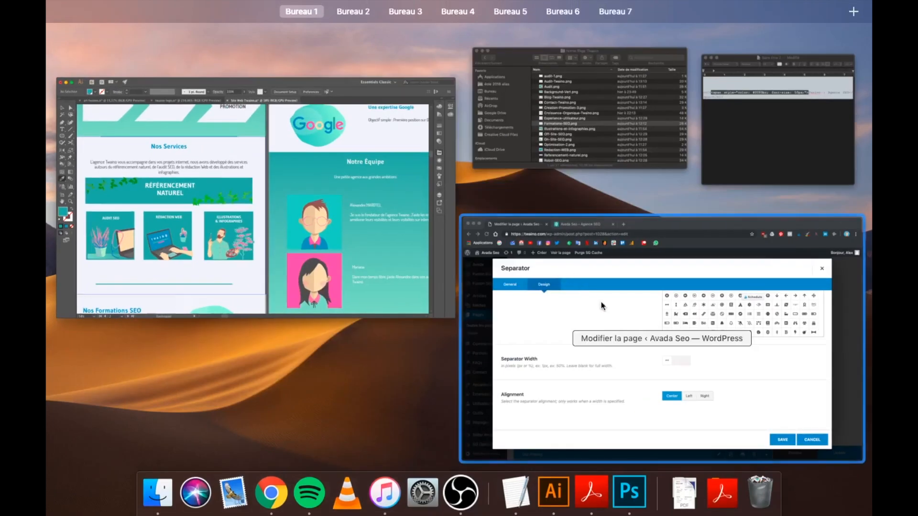
{"action": "left_click", "coordinate": [603, 305]}
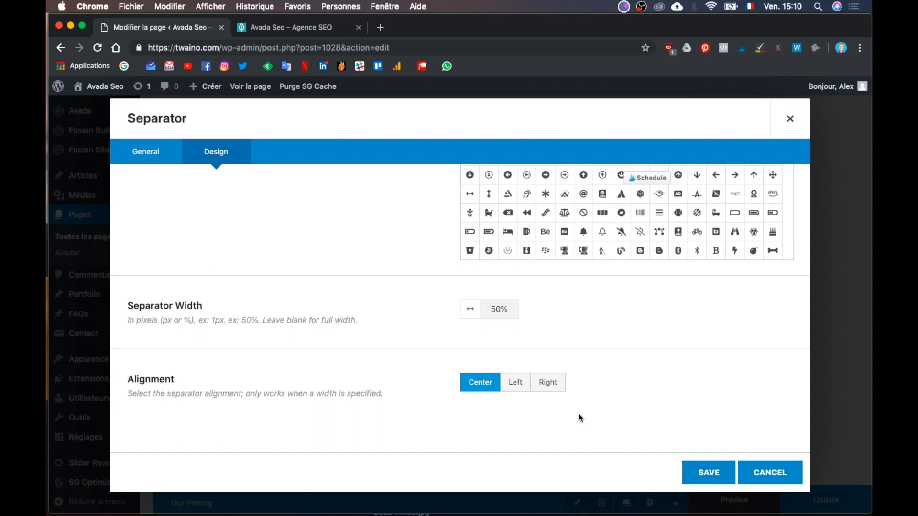
{"action": "left_click", "coordinate": [698, 473]}
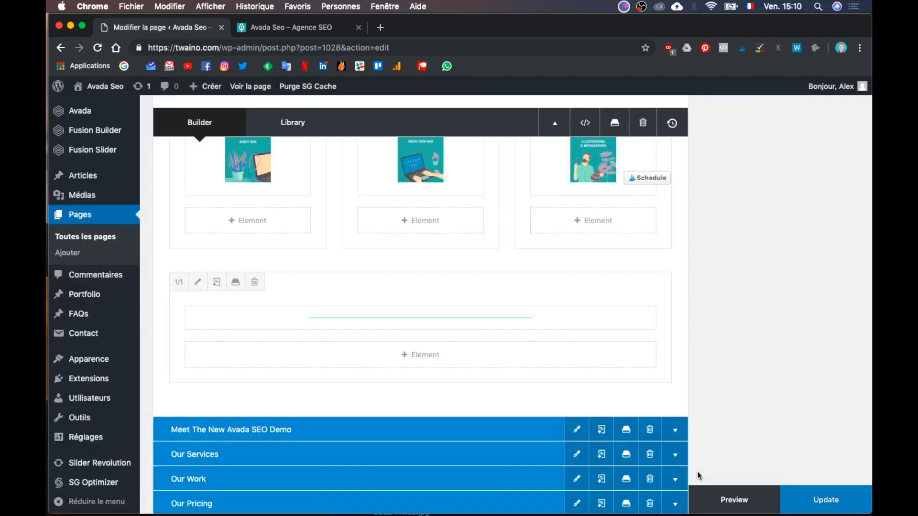
- Check the separator line below the three service images in the page preview
{"action": "left_click", "coordinate": [307, 27]}
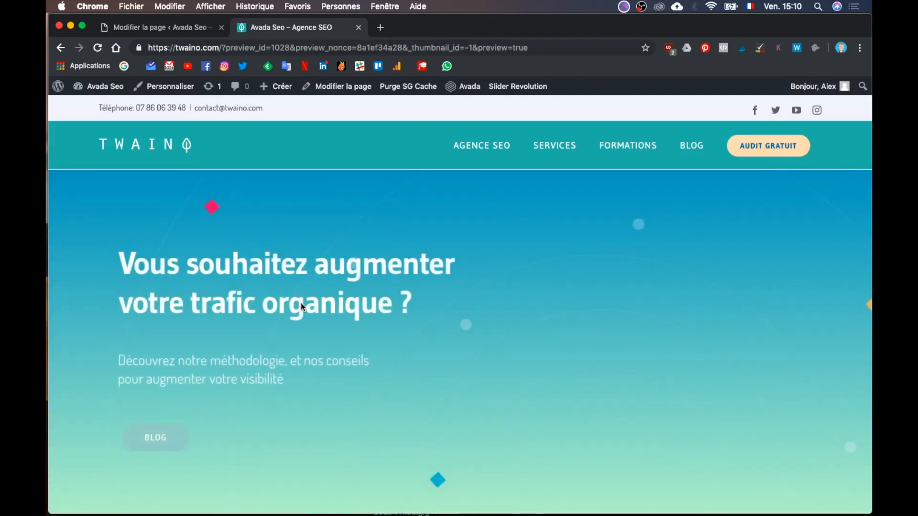
{"action": "scroll", "coordinate": [300, 302], "scroll_direction": "down", "scroll_amount": 3}
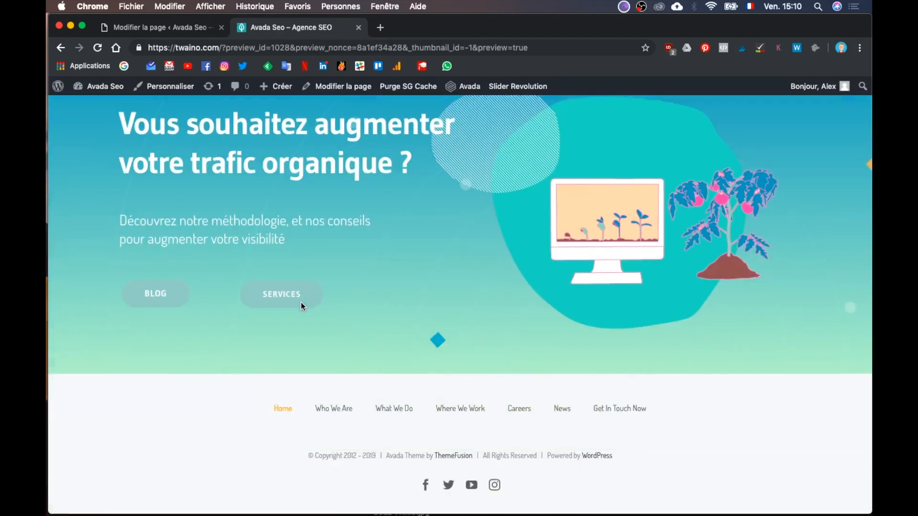
{"action": "scroll", "coordinate": [300, 302], "scroll_direction": "down", "scroll_amount": 15}
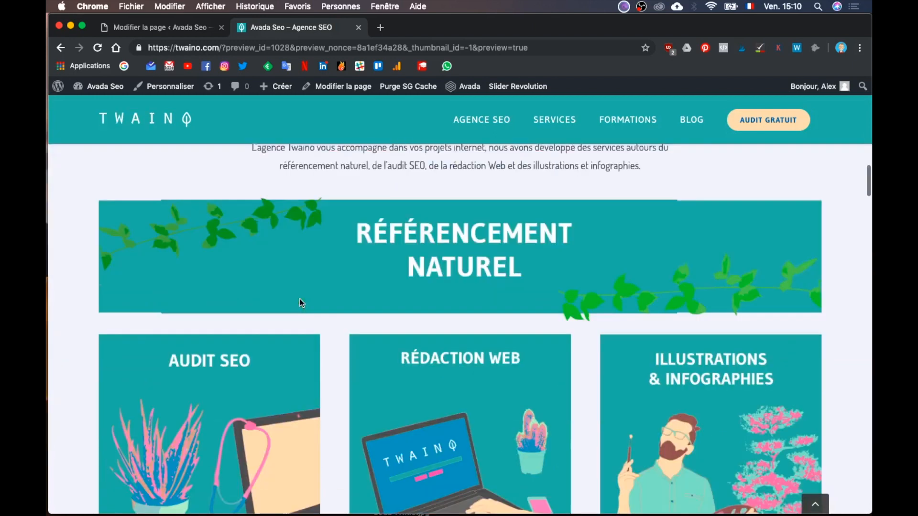
{"action": "scroll", "coordinate": [299, 302], "scroll_direction": "down", "scroll_amount": 11}
{"action": "scroll", "coordinate": [300, 303], "scroll_direction": "up", "scroll_amount": 8}
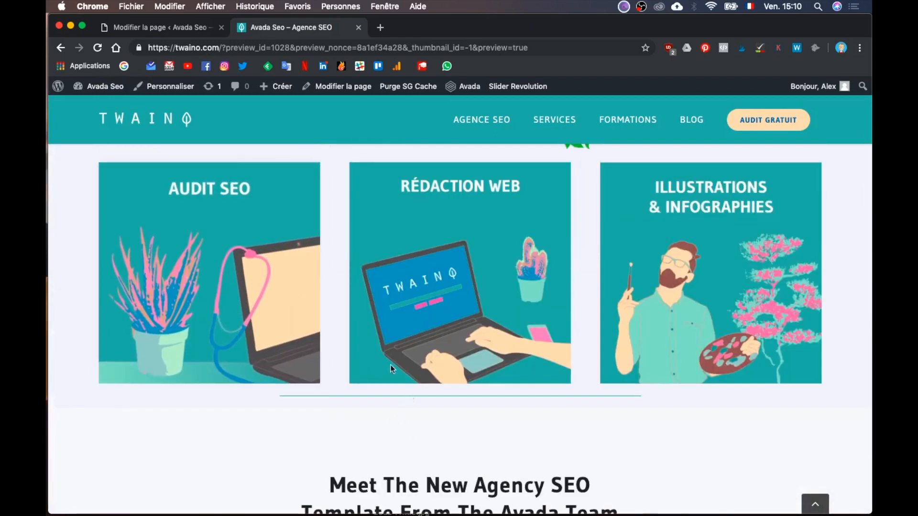
- Return to the page builder, set the separator's border size to 4, and save the element
{"action": "left_click", "coordinate": [194, 33]}
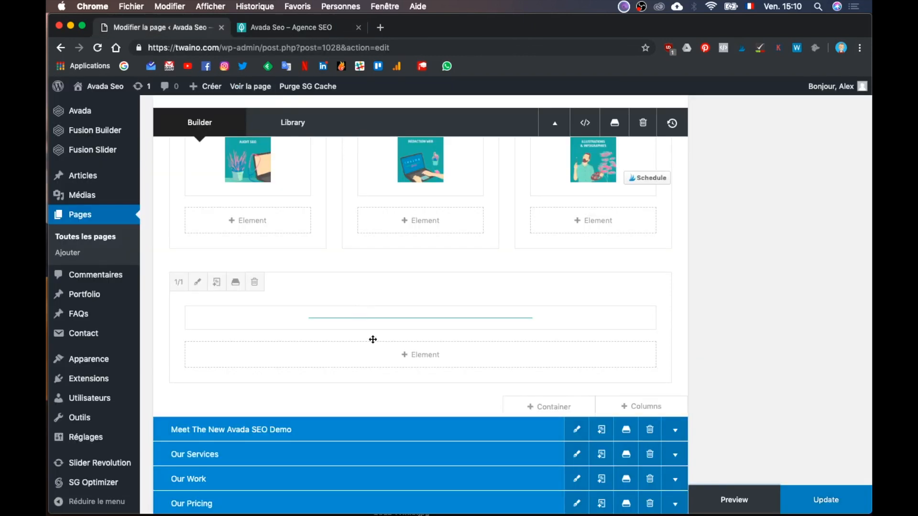
{"action": "left_click", "coordinate": [392, 318]}
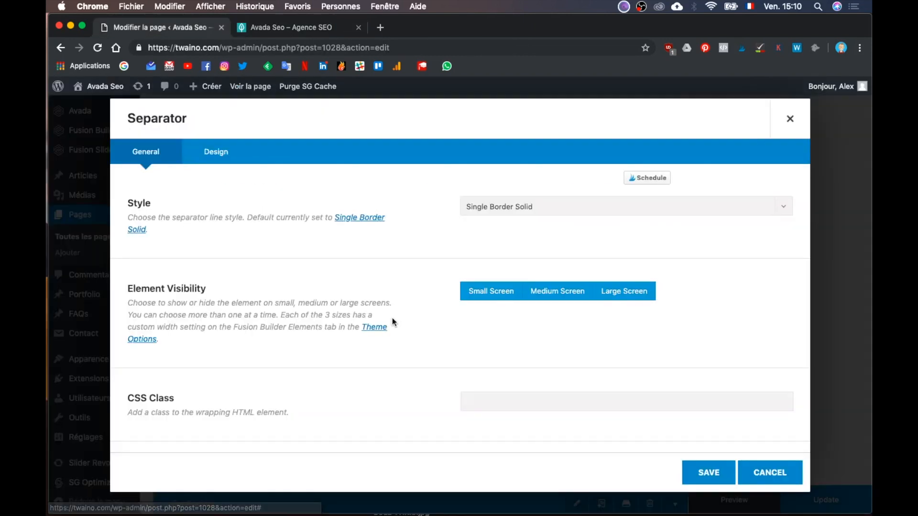
{"action": "left_click", "coordinate": [228, 162]}
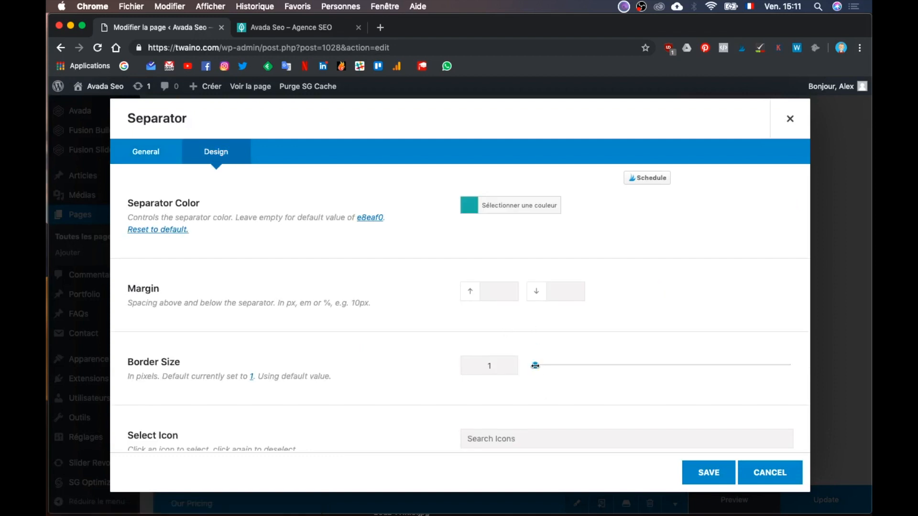
{"action": "mouse_move", "coordinate": [550, 366]}
{"action": "left_mouse_down"}
{"action": "mouse_move", "coordinate": [560, 366]}
{"action": "mouse_move", "coordinate": [551, 368]}
{"action": "left_mouse_up"}
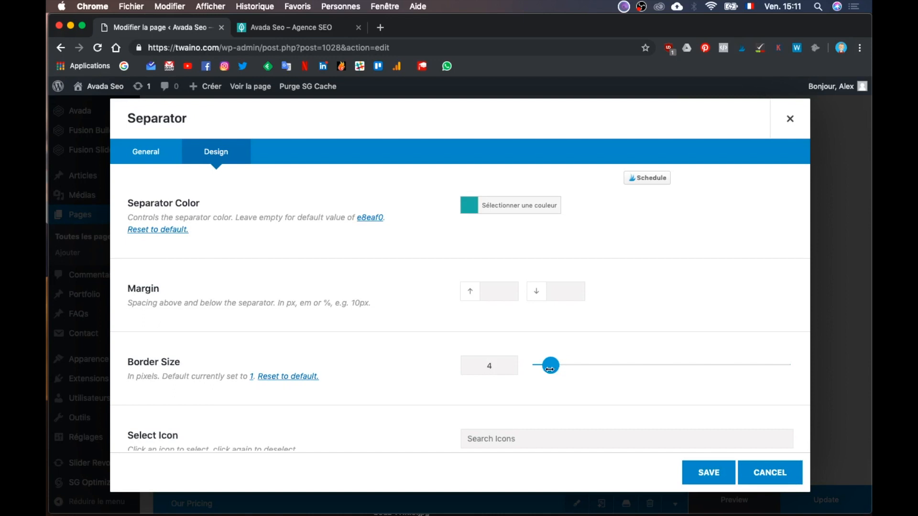
{"action": "left_click", "coordinate": [709, 473]}
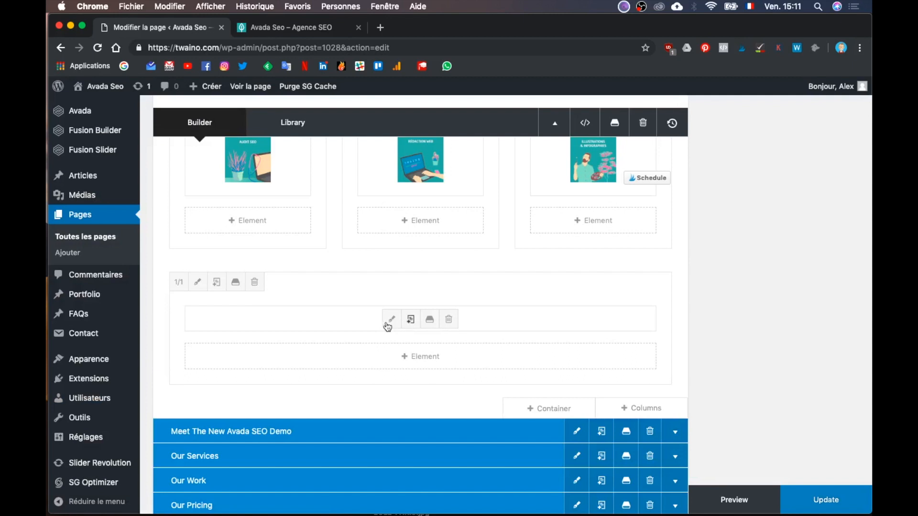
- Reopen the separator settings and compare the spacing around the line in the page preview with the Illustrator mockup
{"action": "left_click", "coordinate": [387, 325]}
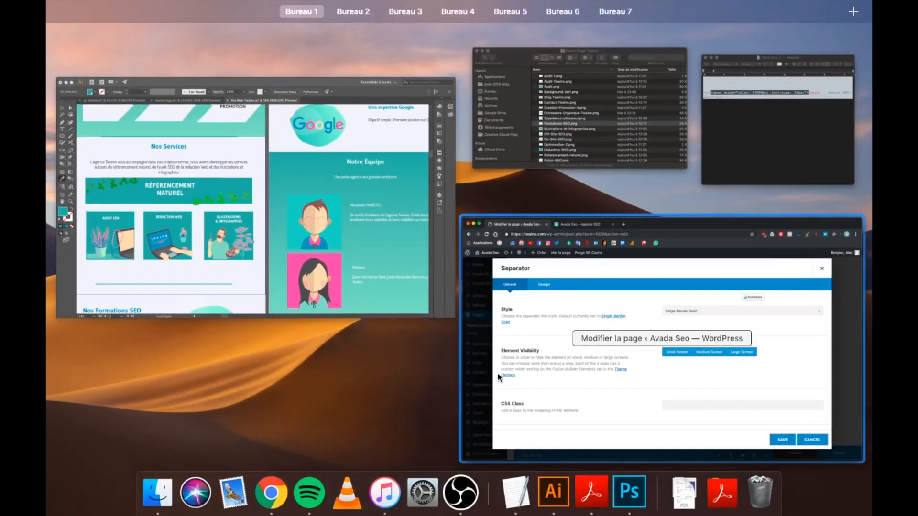
{"action": "left_click", "coordinate": [498, 374]}
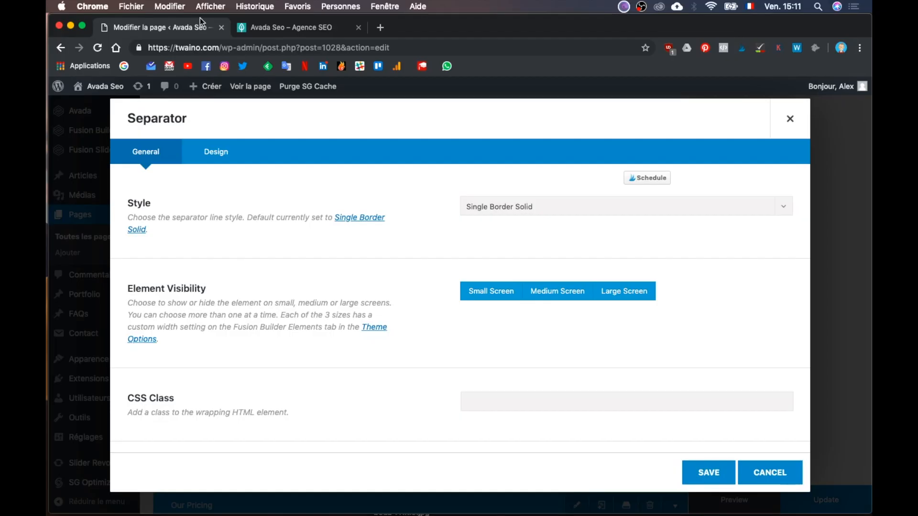
{"action": "left_click", "coordinate": [263, 28]}
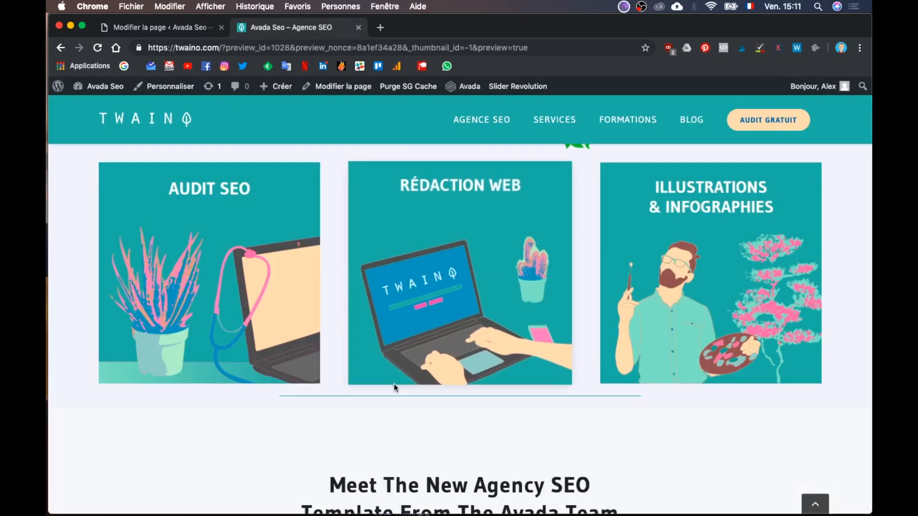
{"action": "scroll", "coordinate": [401, 414], "scroll_direction": "up", "scroll_amount": 1}
{"action": "scroll", "coordinate": [401, 414], "scroll_direction": "up", "scroll_amount": 3}
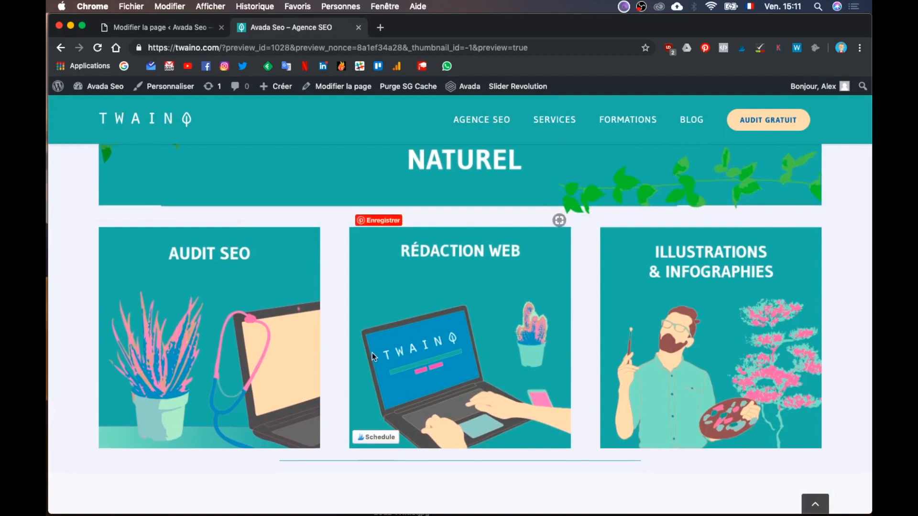
{"action": "scroll", "coordinate": [372, 352], "scroll_direction": "down", "scroll_amount": 5}
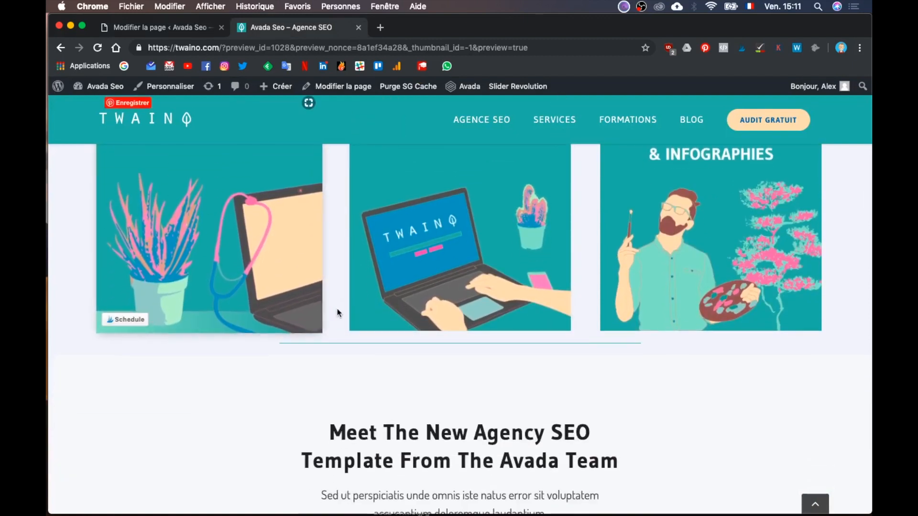
{"action": "key", "text": "ctrl+Up"}
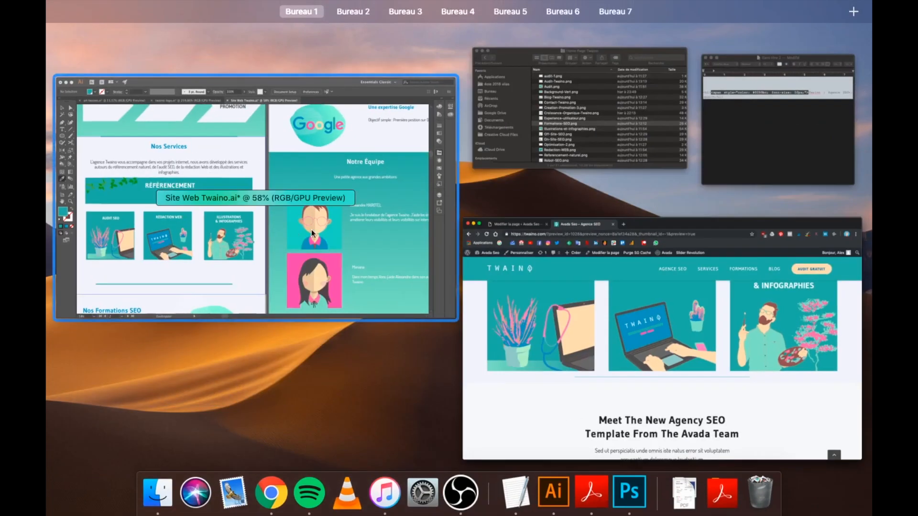
{"action": "left_click", "coordinate": [547, 282]}
{"action": "left_click", "coordinate": [196, 28]}
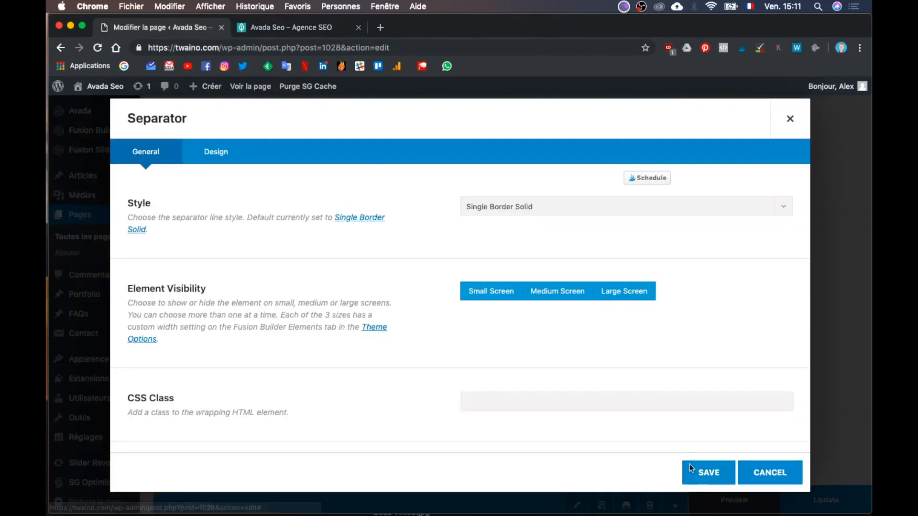
- Review the separator's margin and border size options in its design settings and save the element
{"action": "left_click", "coordinate": [227, 159]}
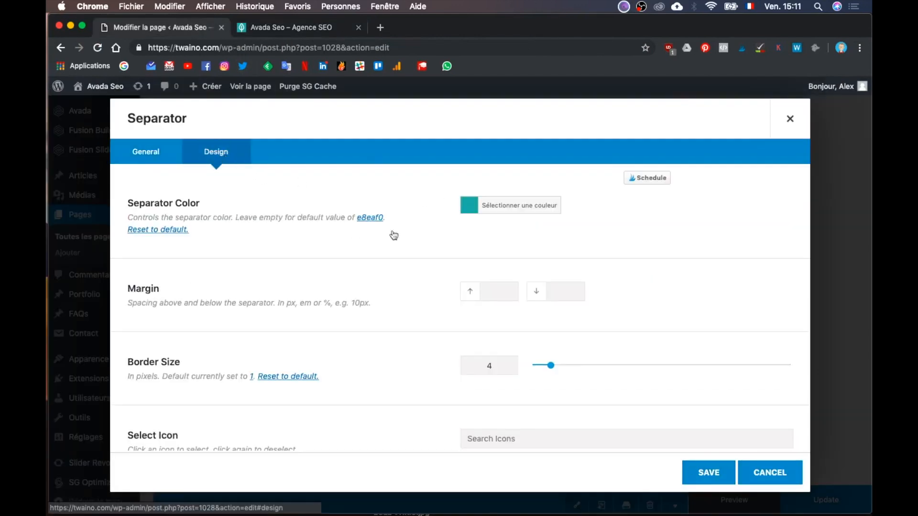
{"action": "scroll", "coordinate": [487, 394], "scroll_direction": "down", "scroll_amount": 2}
{"action": "scroll", "coordinate": [486, 395], "scroll_direction": "down", "scroll_amount": 2}
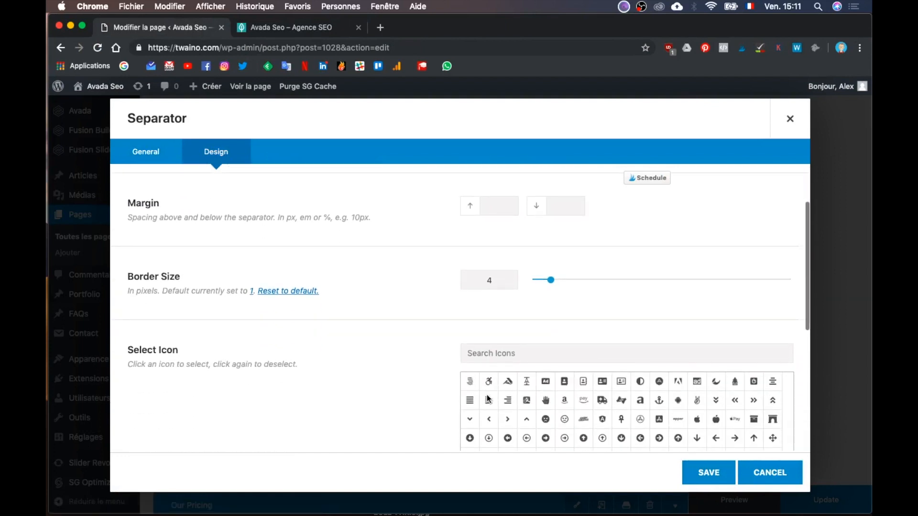
{"action": "scroll", "coordinate": [487, 395], "scroll_direction": "up", "scroll_amount": 3}
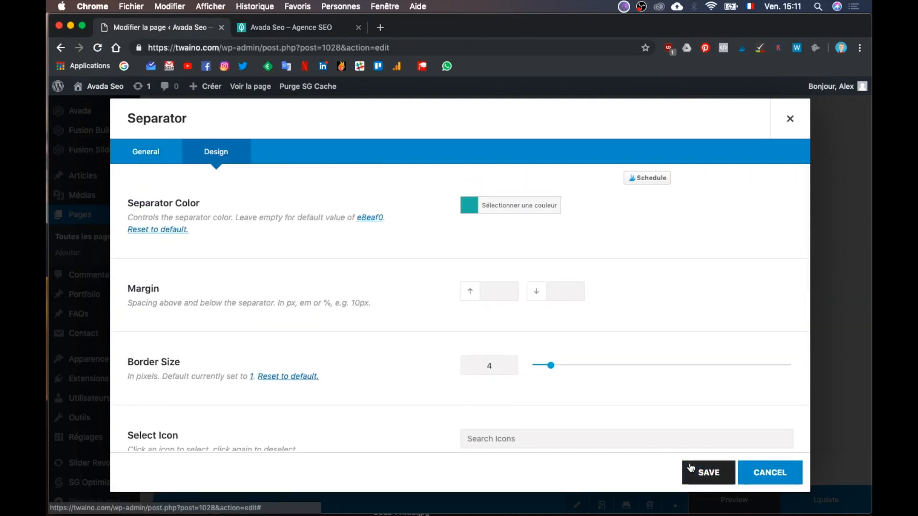
{"action": "left_click", "coordinate": [701, 476]}
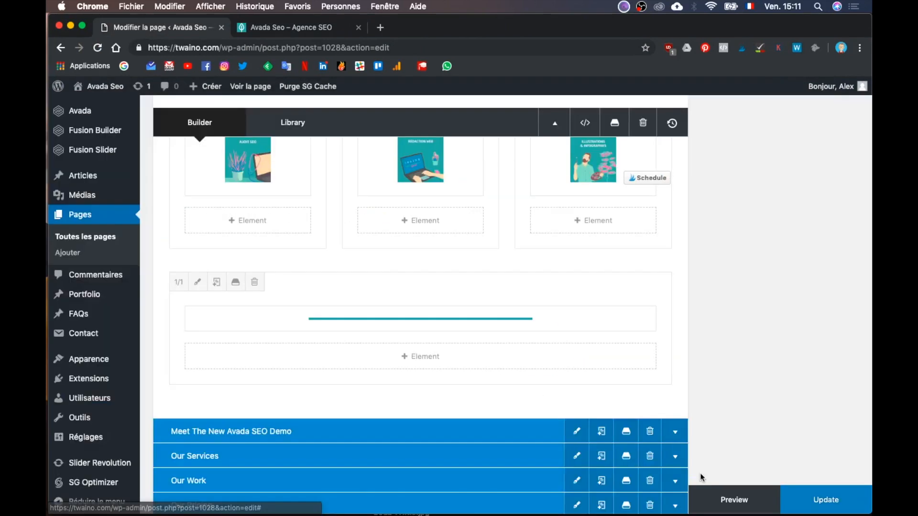
- Set the top and bottom padding of the 1/1 column holding the separator to 15 and save the column
{"action": "left_click", "coordinate": [198, 285]}
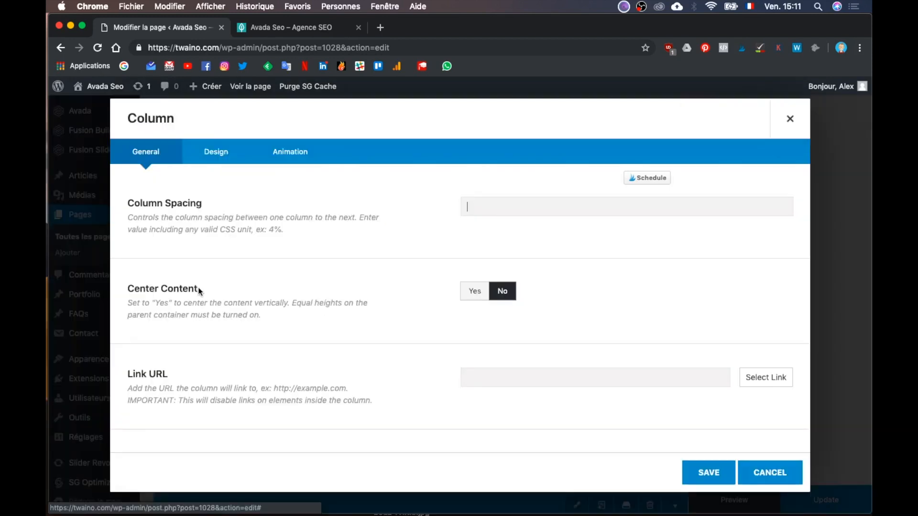
{"action": "left_click", "coordinate": [216, 153]}
{"action": "left_click", "coordinate": [282, 160]}
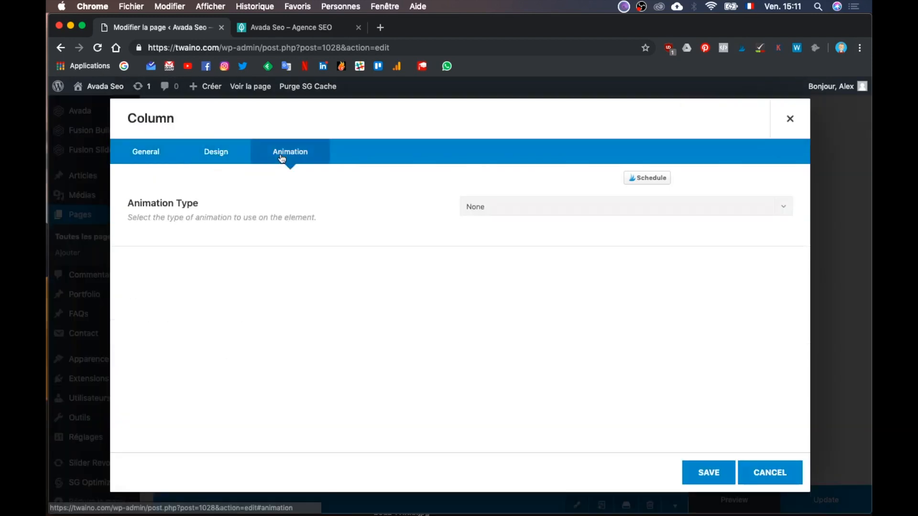
{"action": "left_click", "coordinate": [234, 162]}
{"action": "scroll", "coordinate": [332, 296], "scroll_direction": "down", "scroll_amount": 5}
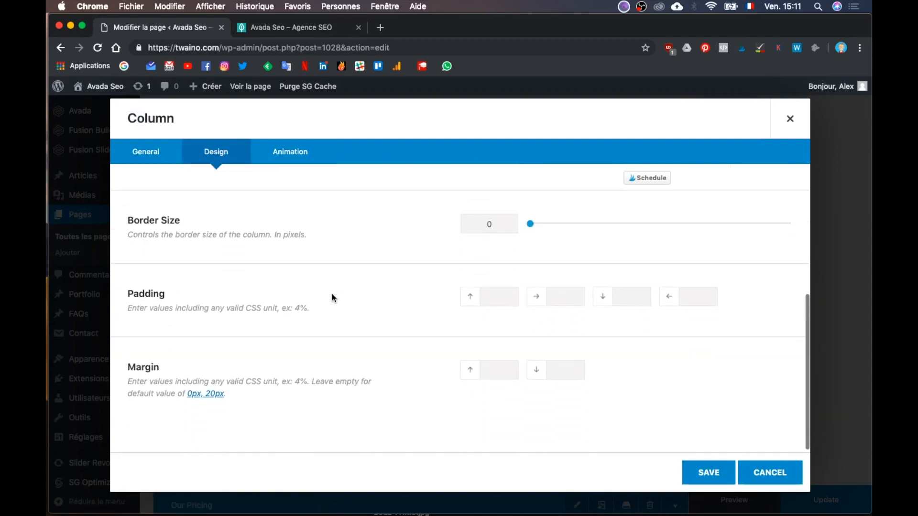
{"action": "left_click", "coordinate": [493, 300]}
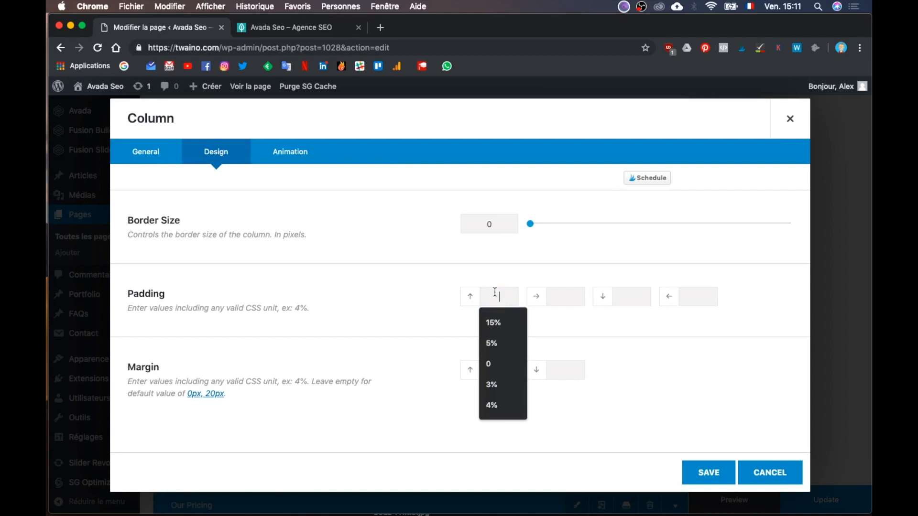
{"action": "type", "text": "15"}
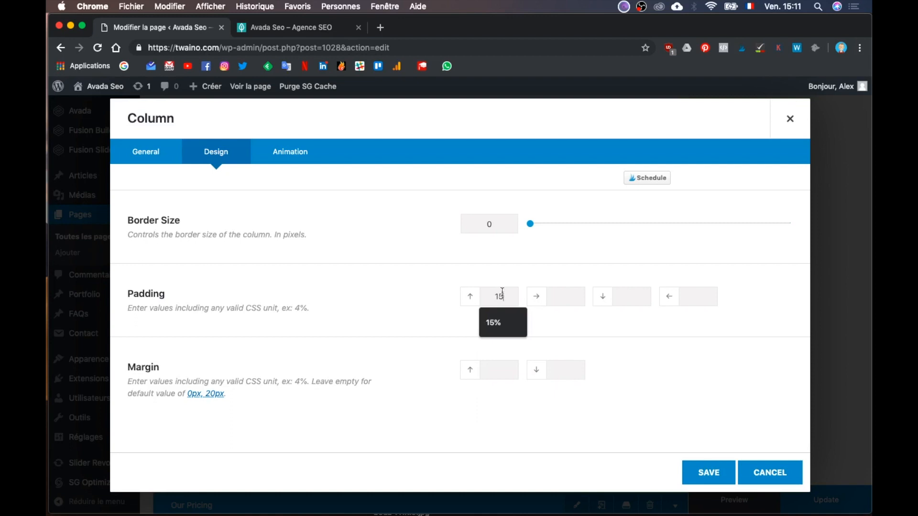
{"action": "left_click", "coordinate": [622, 297]}
{"action": "type", "text": "15"}
{"action": "left_click", "coordinate": [694, 429]}
{"action": "left_click", "coordinate": [708, 474]}
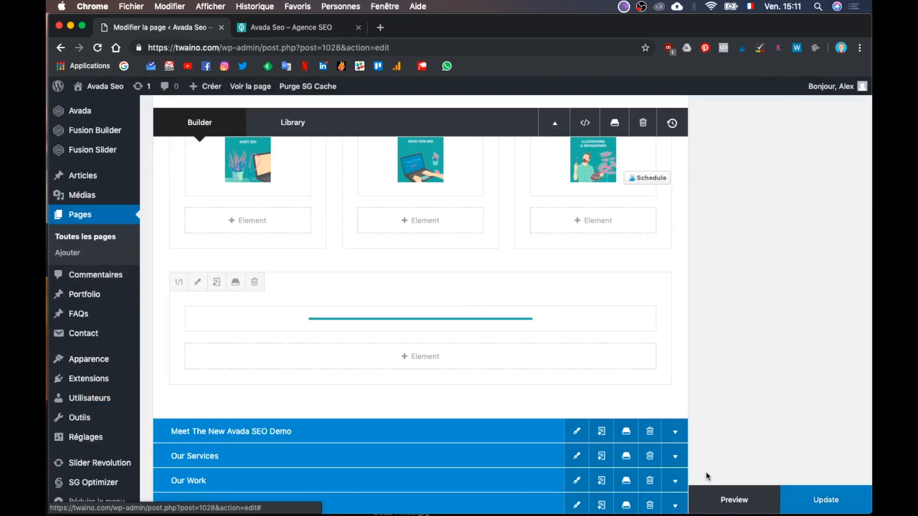
- Review the Services section in the refreshed page preview, checking the spacing around the teal separator line
{"action": "left_click", "coordinate": [298, 28]}
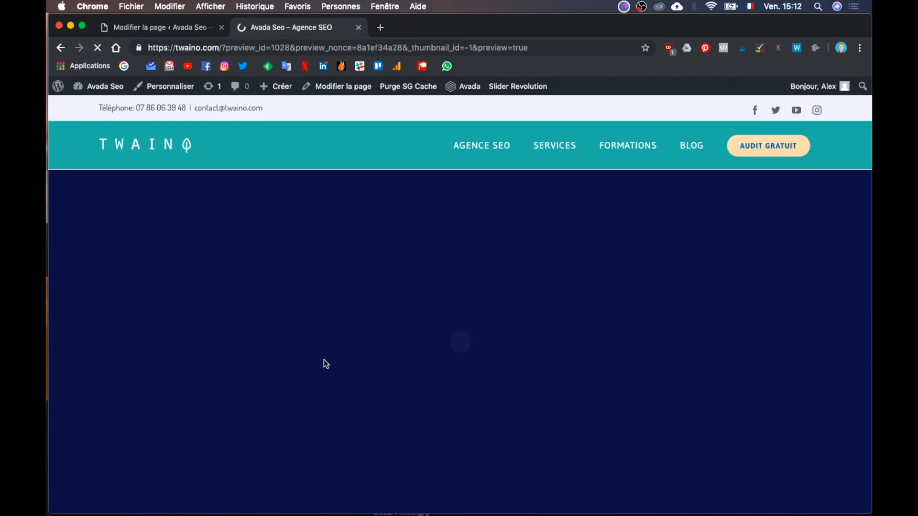
{"action": "scroll", "coordinate": [323, 357], "scroll_direction": "down", "scroll_amount": 10}
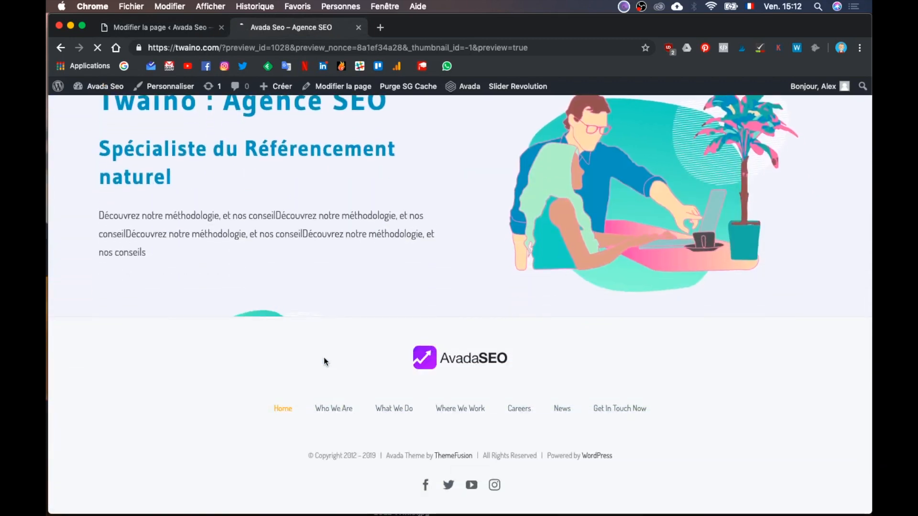
{"action": "scroll", "coordinate": [324, 357], "scroll_direction": "down", "scroll_amount": 10}
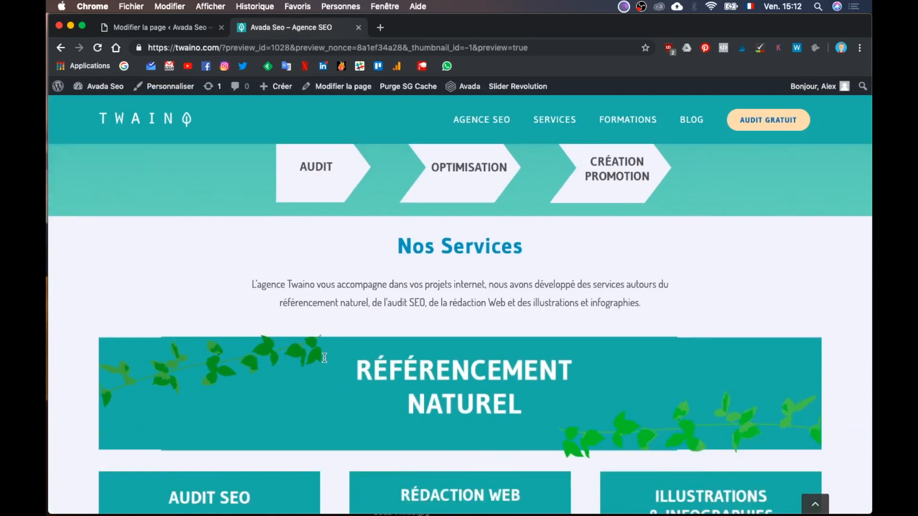
{"action": "scroll", "coordinate": [324, 362], "scroll_direction": "up", "scroll_amount": 3}
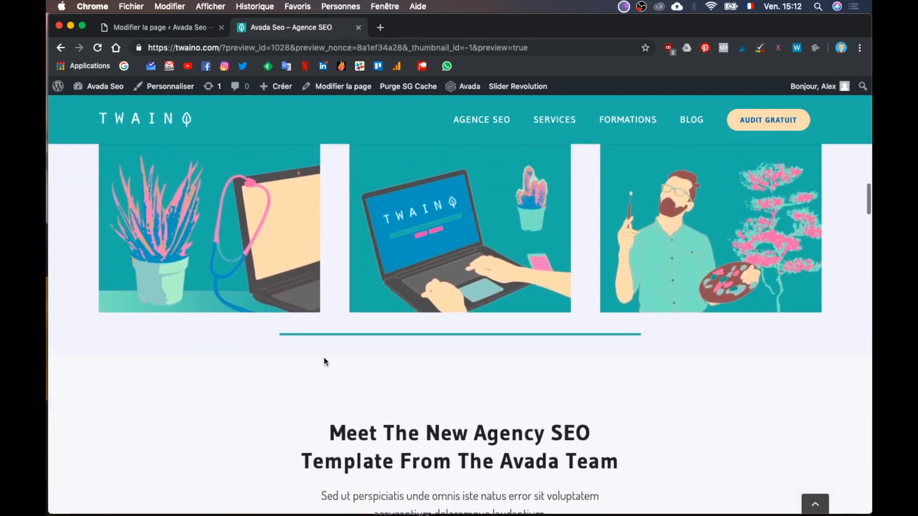
{"action": "scroll", "coordinate": [323, 357], "scroll_direction": "up", "scroll_amount": 6}
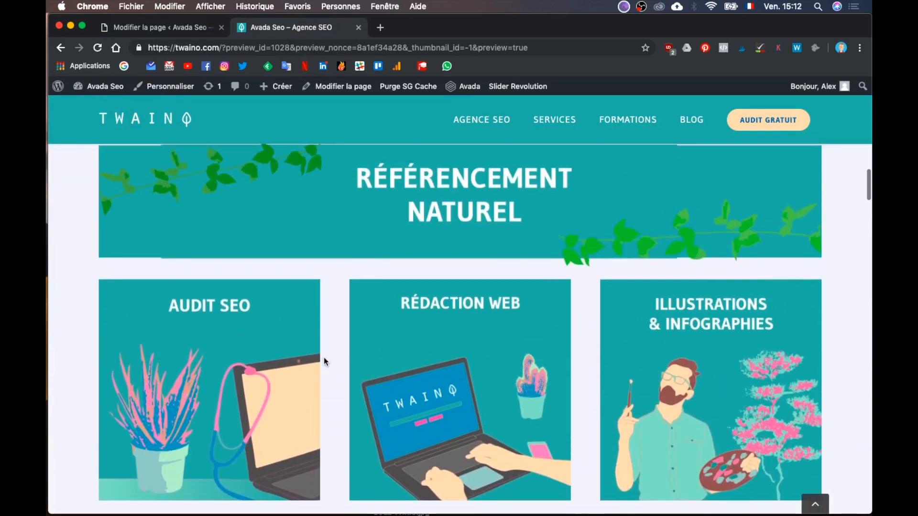
{"action": "scroll", "coordinate": [323, 357], "scroll_direction": "down", "scroll_amount": 5}
{"action": "scroll", "coordinate": [323, 357], "scroll_direction": "down", "scroll_amount": 3}
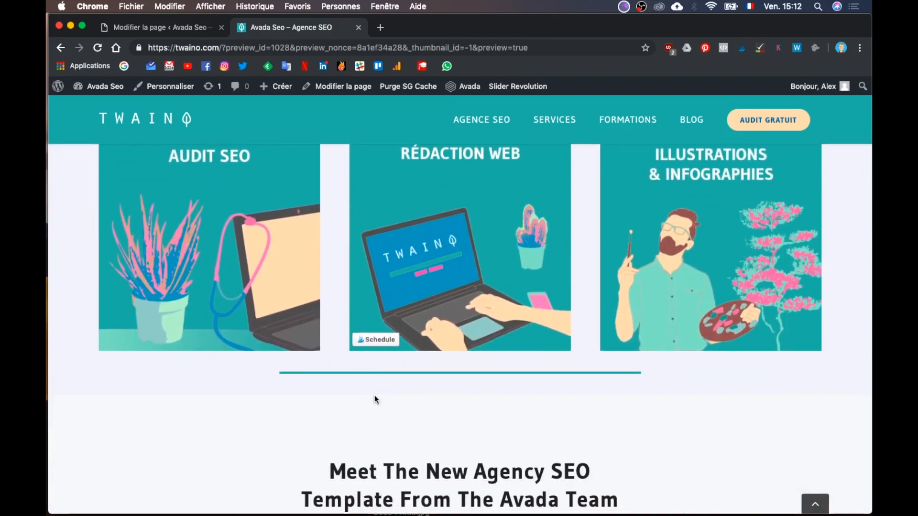
- Switch to Illustrator and compare the spacing around the separator line in the mockup with the page preview
{"action": "key", "text": "ctrl+Up"}
{"action": "left_click", "coordinate": [257, 263]}
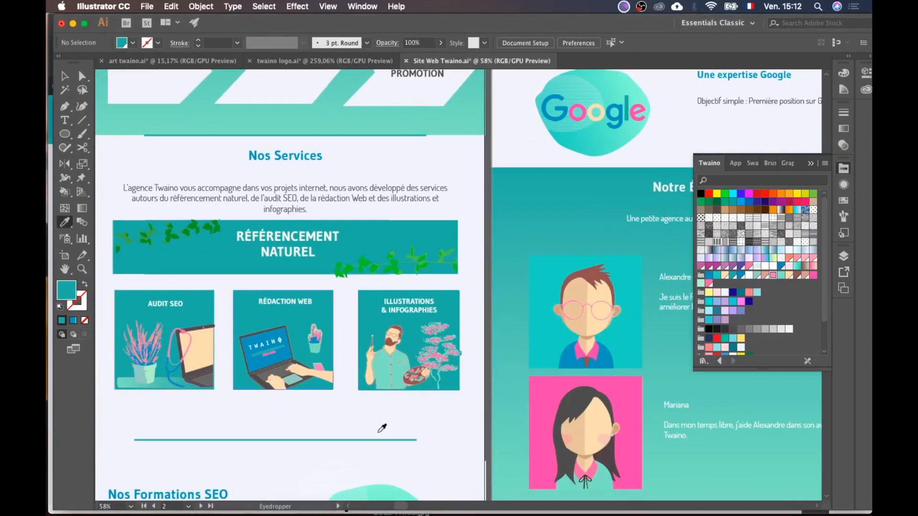
{"action": "scroll", "coordinate": [382, 428], "scroll_direction": "down", "scroll_amount": 5}
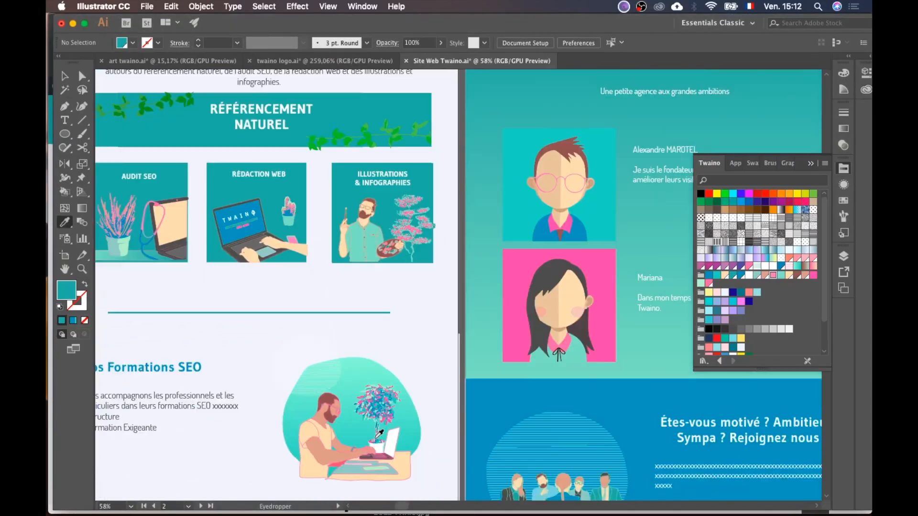
{"action": "key", "text": "ctrl+Up"}
{"action": "left_click", "coordinate": [581, 385]}
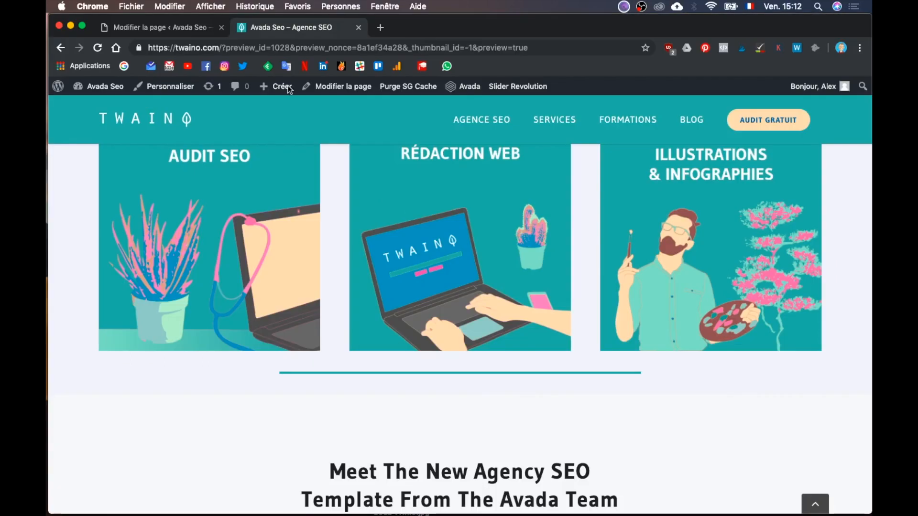
- In the page builder, set the top and bottom padding of the 1/1 column holding the separator to 40 and save the column
{"action": "left_click", "coordinate": [179, 26]}
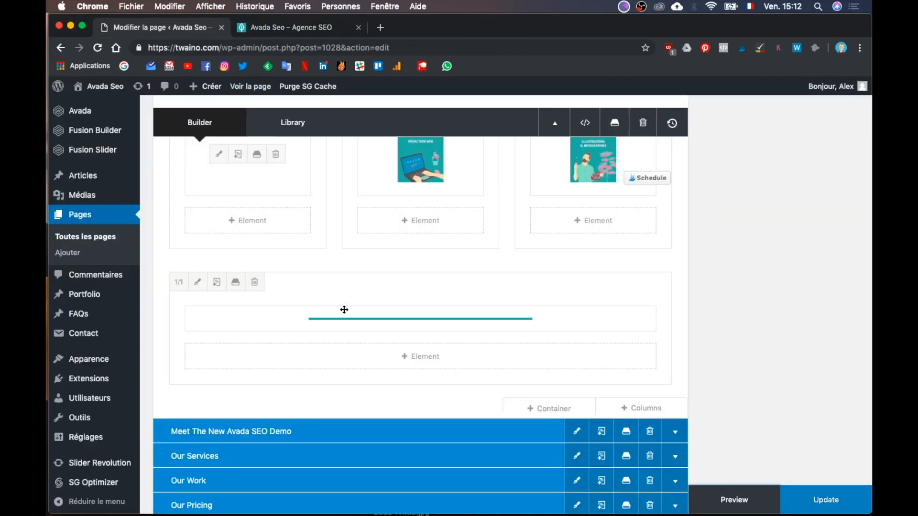
{"action": "left_click", "coordinate": [200, 283]}
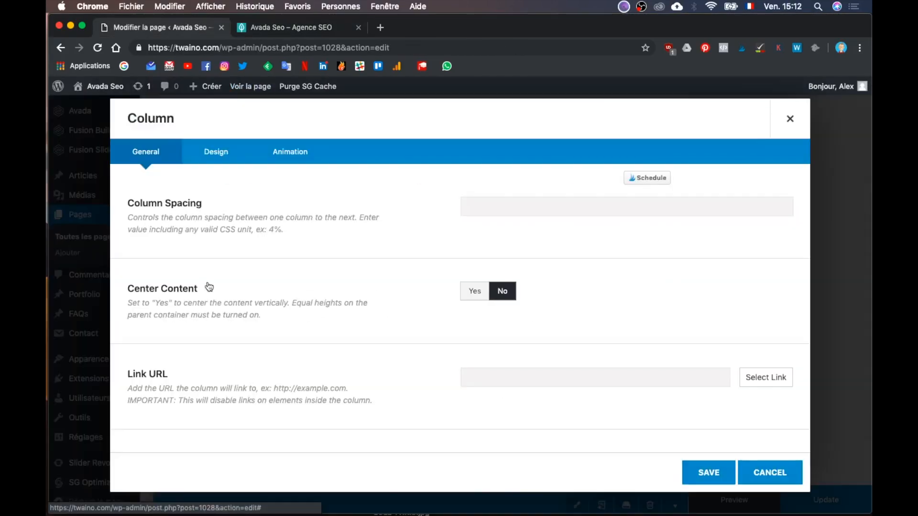
{"action": "left_click", "coordinate": [225, 152]}
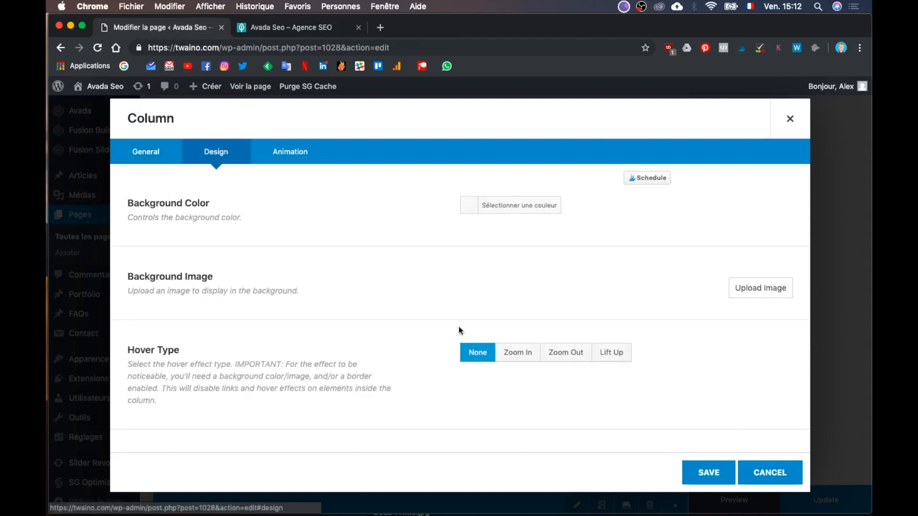
{"action": "scroll", "coordinate": [451, 345], "scroll_direction": "down", "scroll_amount": 3}
{"action": "left_click", "coordinate": [497, 396]}
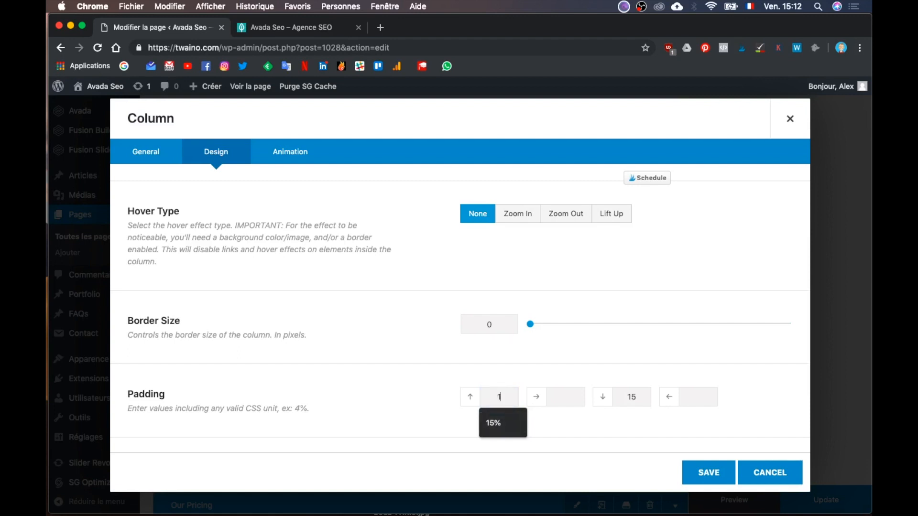
{"action": "key", "text": "BackSpace"}
{"action": "type", "text": "4"}
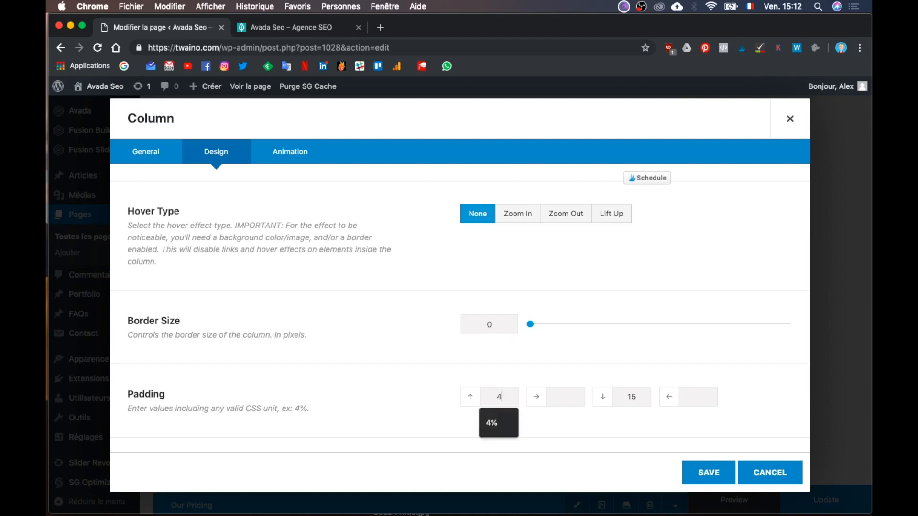
{"action": "type", "text": "0"}
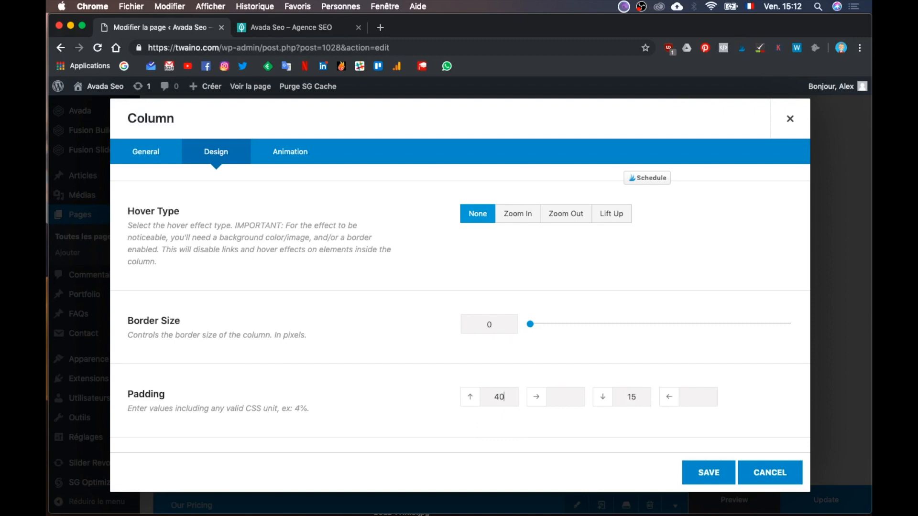
{"action": "double_click", "coordinate": [634, 392]}
{"action": "type", "text": "40"}
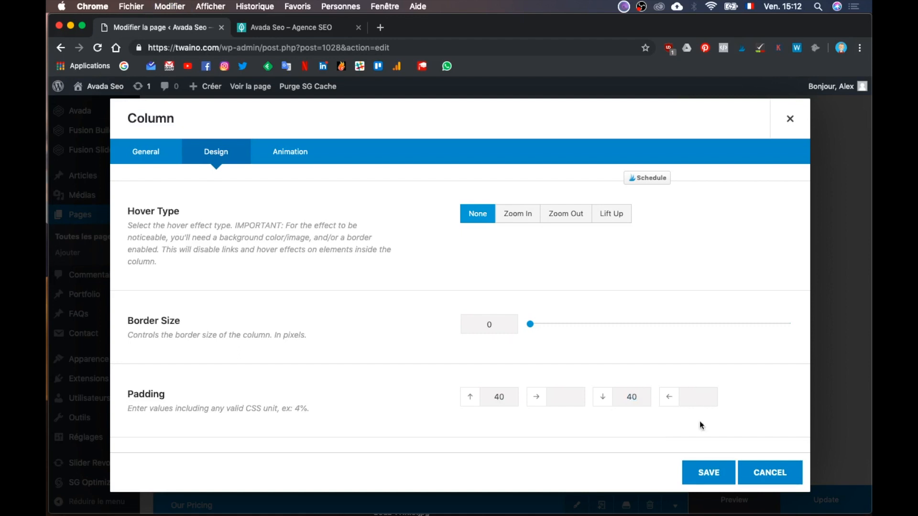
{"action": "left_click", "coordinate": [700, 472]}
- Preview the page again and check the spacing around the separator line below the three service images
{"action": "left_click", "coordinate": [731, 498]}
{"action": "left_click", "coordinate": [282, 26]}
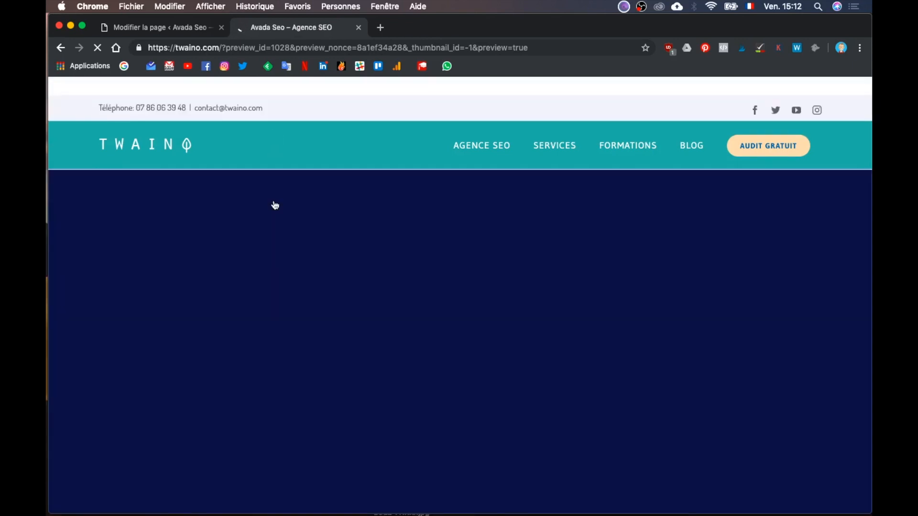
{"action": "scroll", "coordinate": [343, 499], "scroll_direction": "down", "scroll_amount": 10}
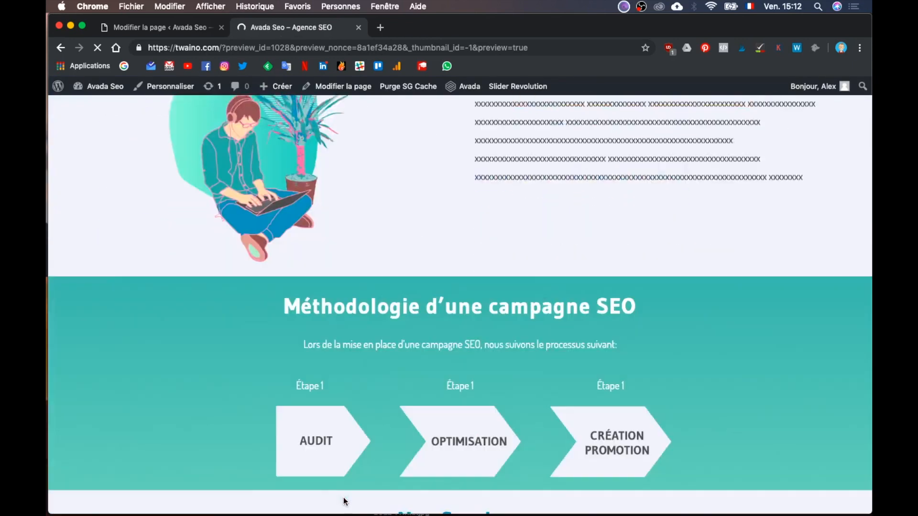
{"action": "scroll", "coordinate": [343, 499], "scroll_direction": "down", "scroll_amount": 8}
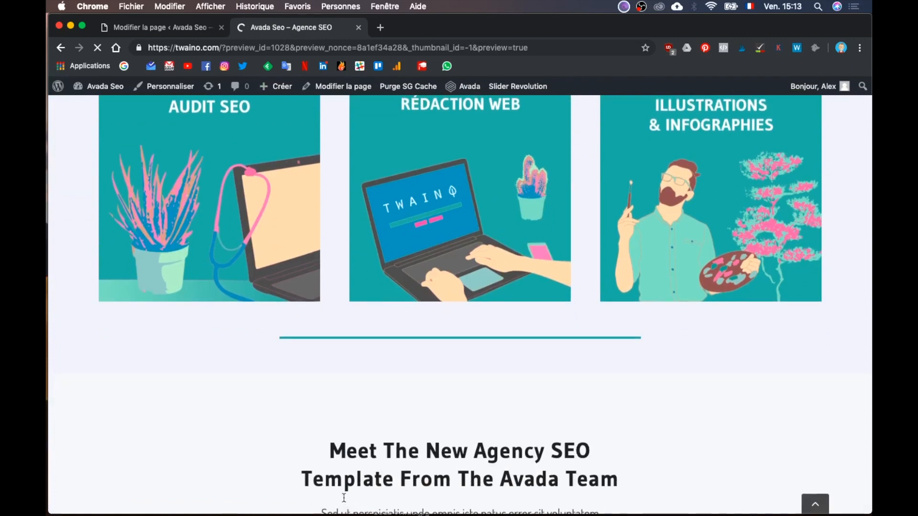
{"action": "scroll", "coordinate": [343, 497], "scroll_direction": "up", "scroll_amount": 3}
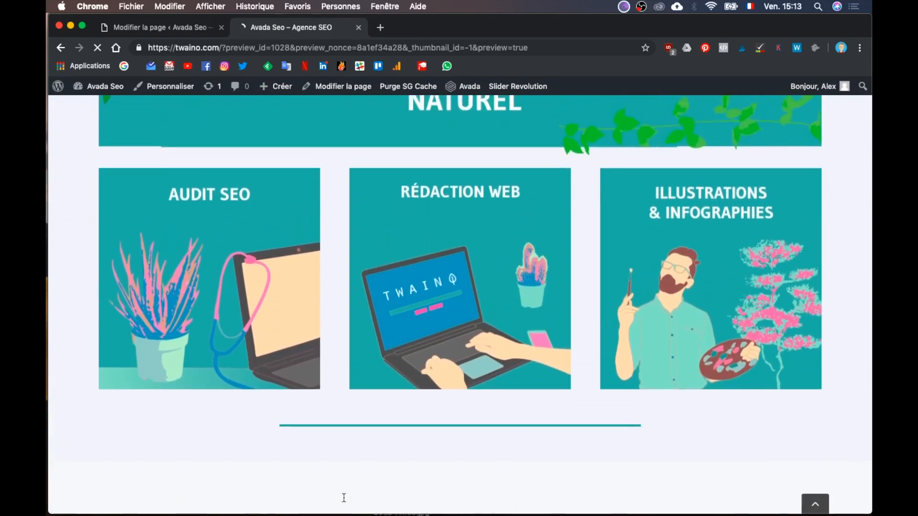
{"action": "scroll", "coordinate": [343, 501], "scroll_direction": "down", "scroll_amount": 5}
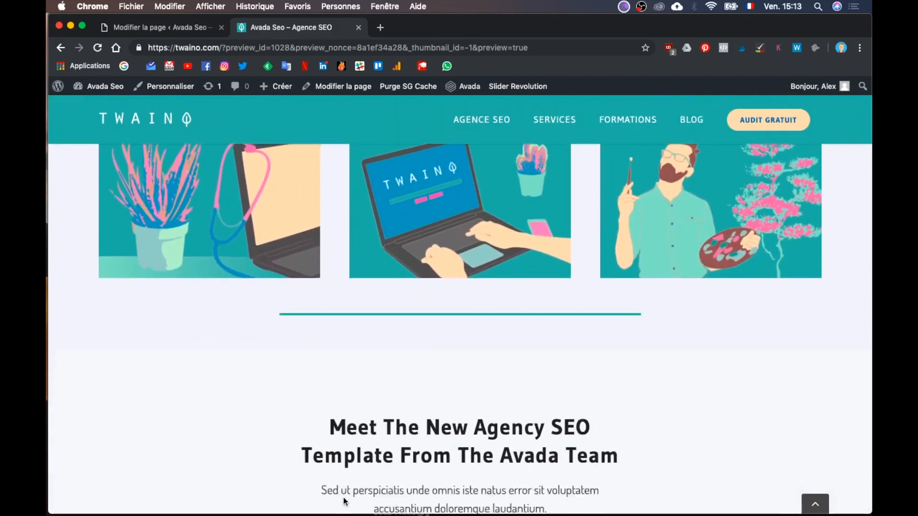
- Examine the "Nos Formations SEO" block in the Illustrator mockup, compare it with the Agence section layout, and return to the page builder
{"action": "left_click", "coordinate": [173, 30]}
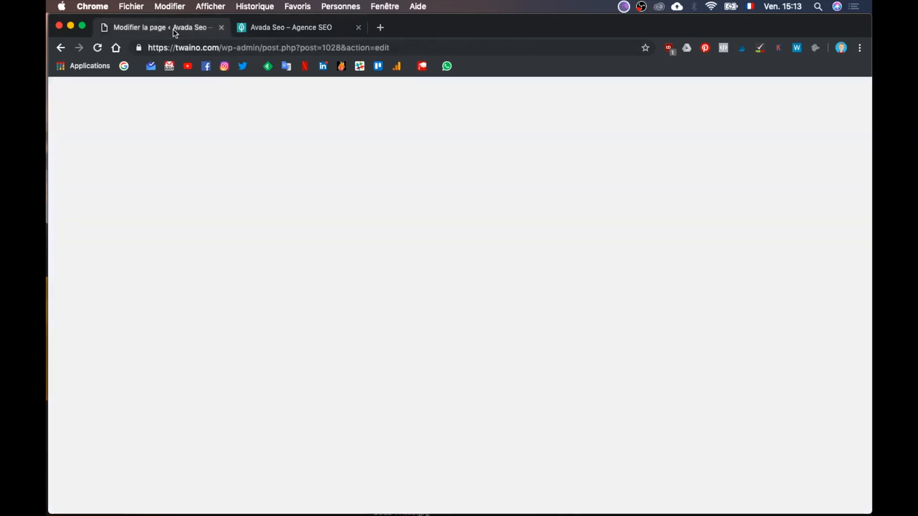
{"action": "key", "text": "ctrl+Up"}
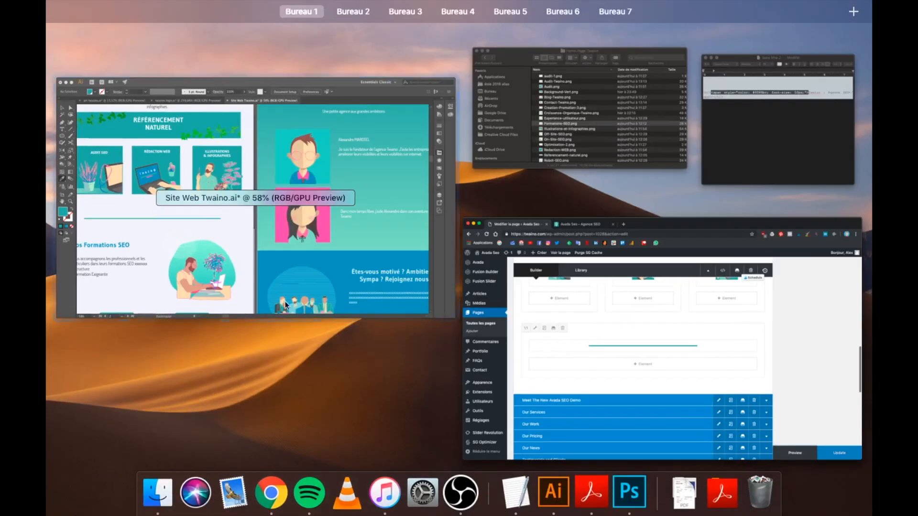
{"action": "left_click", "coordinate": [326, 305]}
{"action": "scroll", "coordinate": [246, 385], "scroll_direction": "down", "scroll_amount": 5}
{"action": "scroll", "coordinate": [246, 385], "scroll_direction": "left", "scroll_amount": 5}
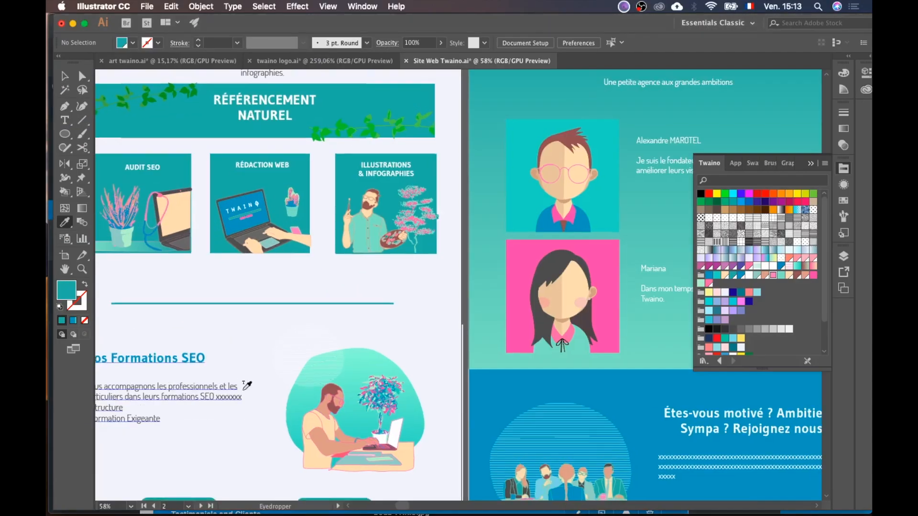
{"action": "scroll", "coordinate": [247, 385], "scroll_direction": "up", "scroll_amount": 10}
{"action": "scroll", "coordinate": [246, 385], "scroll_direction": "left", "scroll_amount": 2}
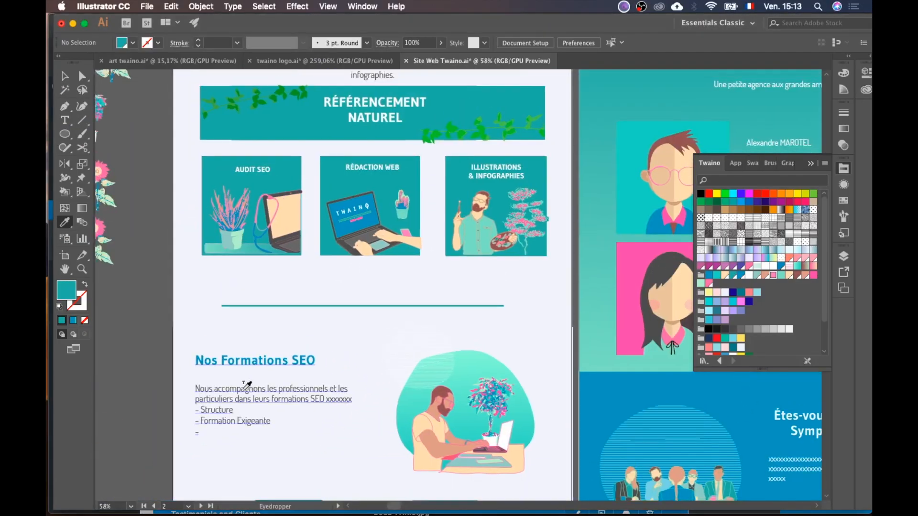
{"action": "scroll", "coordinate": [270, 382], "scroll_direction": "up", "scroll_amount": 20}
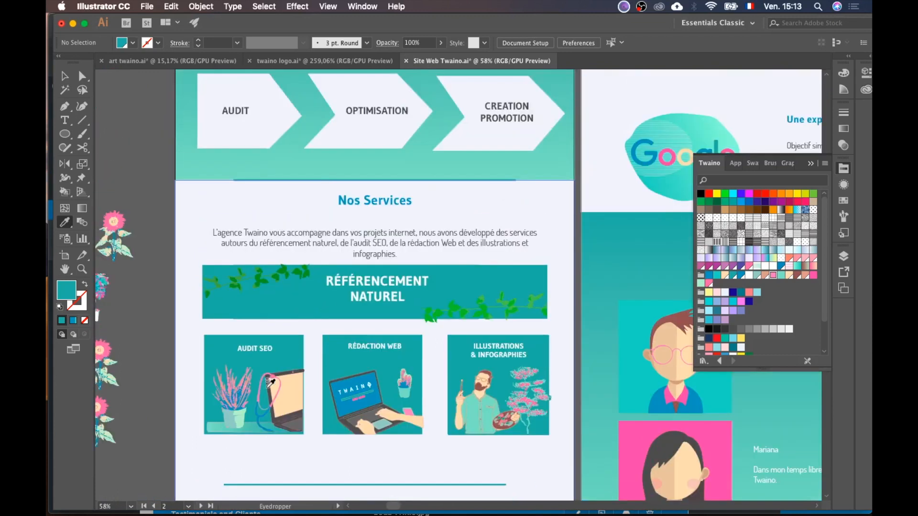
{"action": "scroll", "coordinate": [271, 382], "scroll_direction": "up", "scroll_amount": 3}
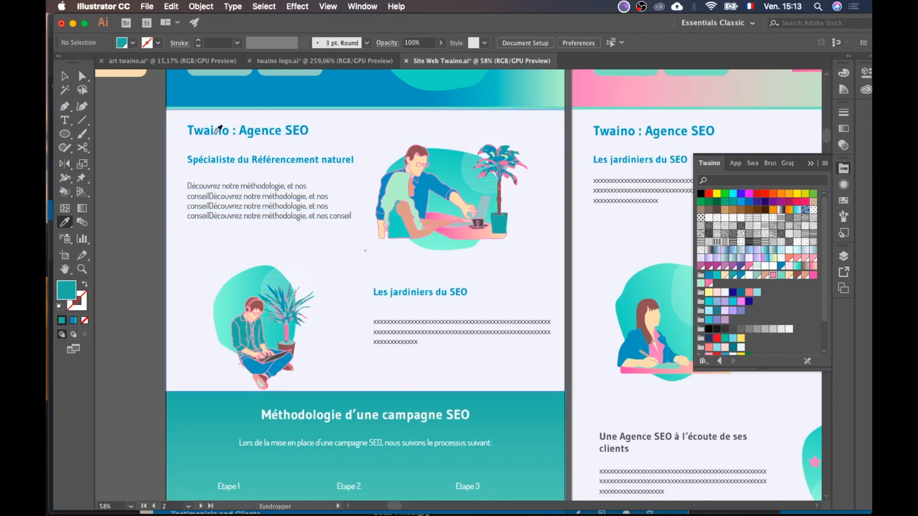
{"action": "scroll", "coordinate": [532, 171], "scroll_direction": "down", "scroll_amount": 18}
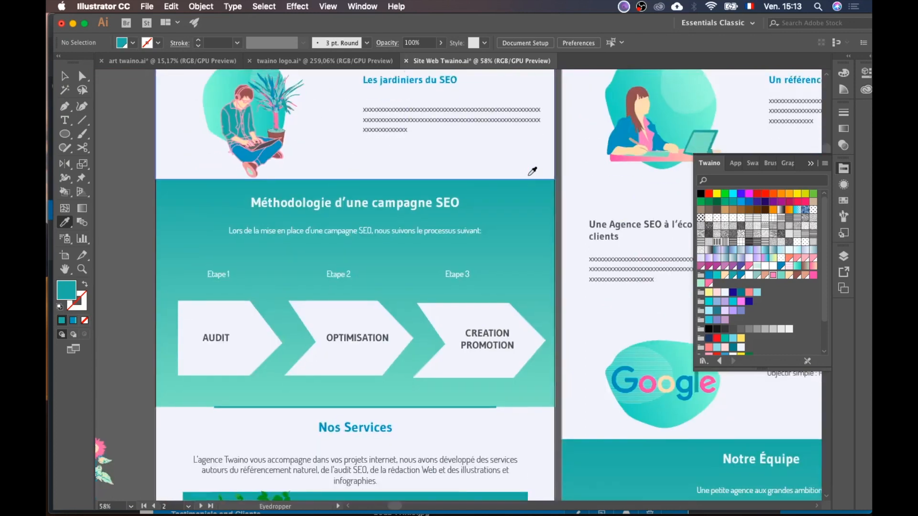
{"action": "scroll", "coordinate": [532, 171], "scroll_direction": "down", "scroll_amount": 13}
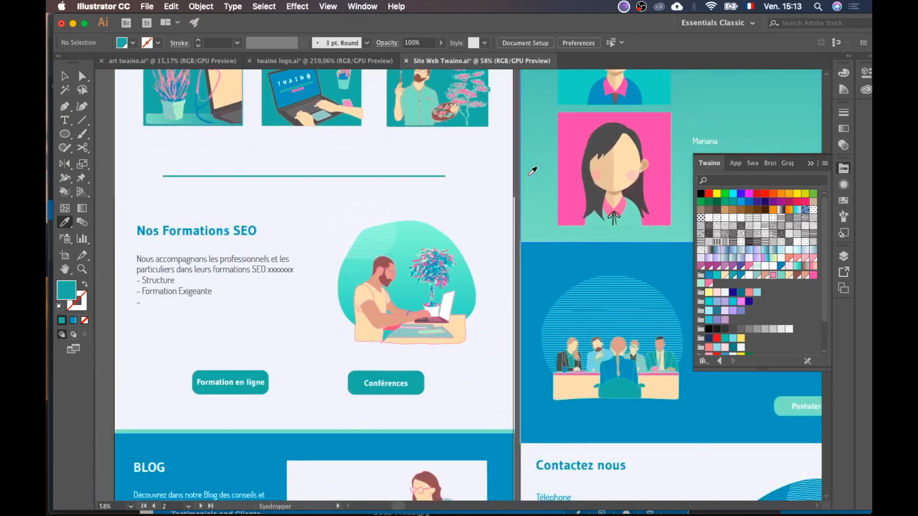
{"action": "key", "text": "ctrl+Up"}
{"action": "left_click", "coordinate": [655, 282]}
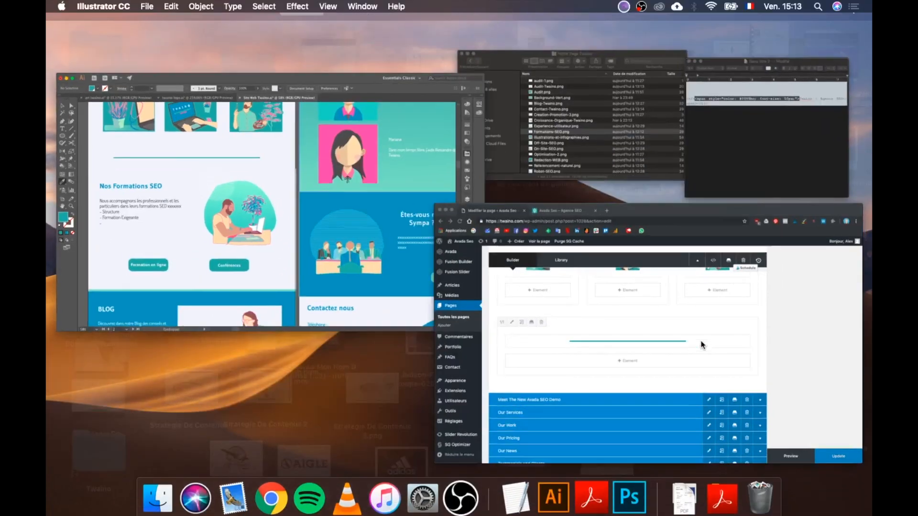
- Clone the 1/2 text column "Twaino : Agence SEO" in the Agence container and move the copy below the separator in the Services container
{"action": "scroll", "coordinate": [586, 248], "scroll_direction": "up", "scroll_amount": 5}
{"action": "scroll", "coordinate": [586, 248], "scroll_direction": "down", "scroll_amount": 5}
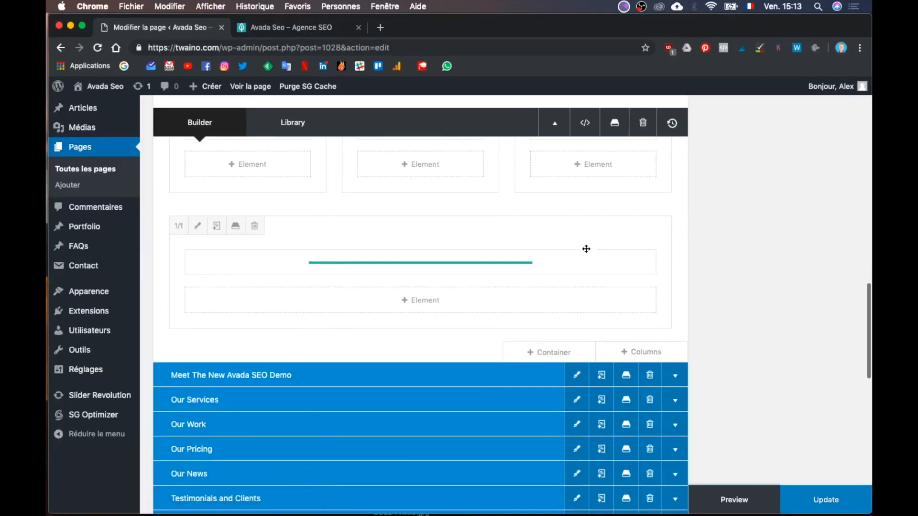
{"action": "scroll", "coordinate": [586, 249], "scroll_direction": "up", "scroll_amount": 15}
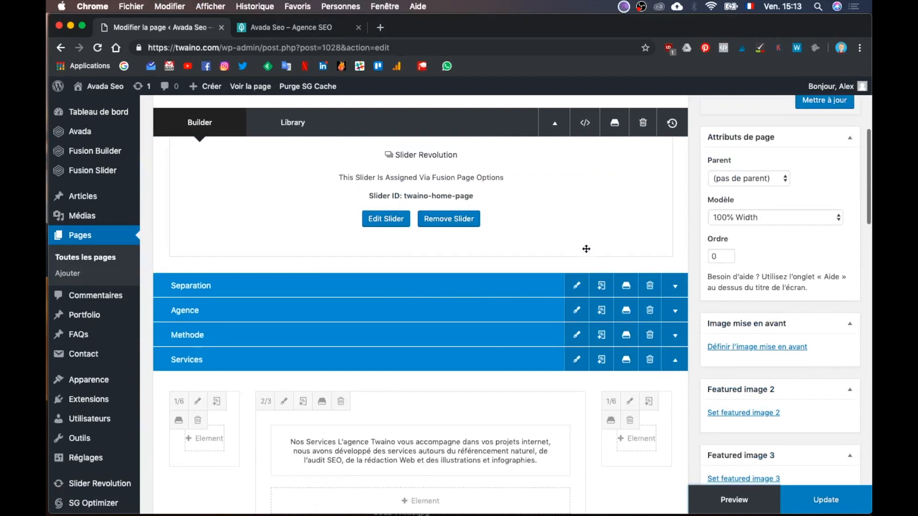
{"action": "scroll", "coordinate": [587, 252], "scroll_direction": "down", "scroll_amount": 5}
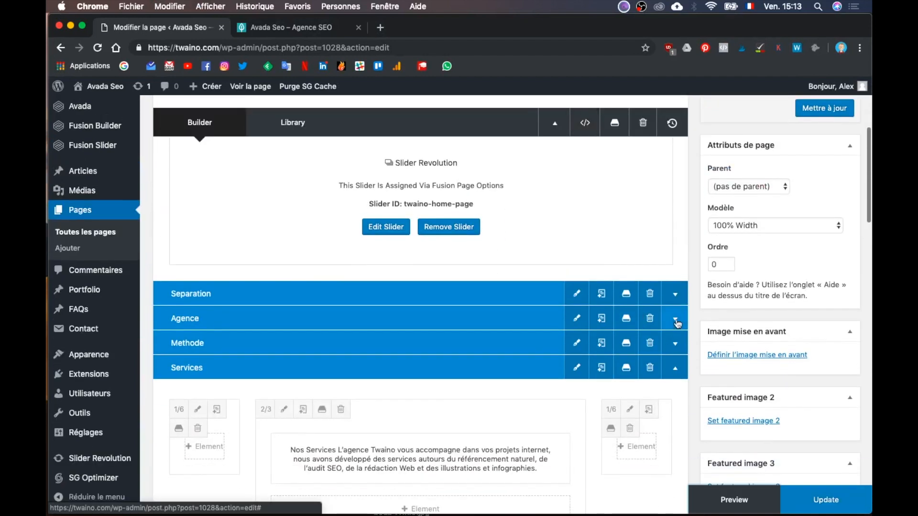
{"action": "left_click", "coordinate": [675, 319]}
{"action": "scroll", "coordinate": [677, 323], "scroll_direction": "down", "scroll_amount": 5}
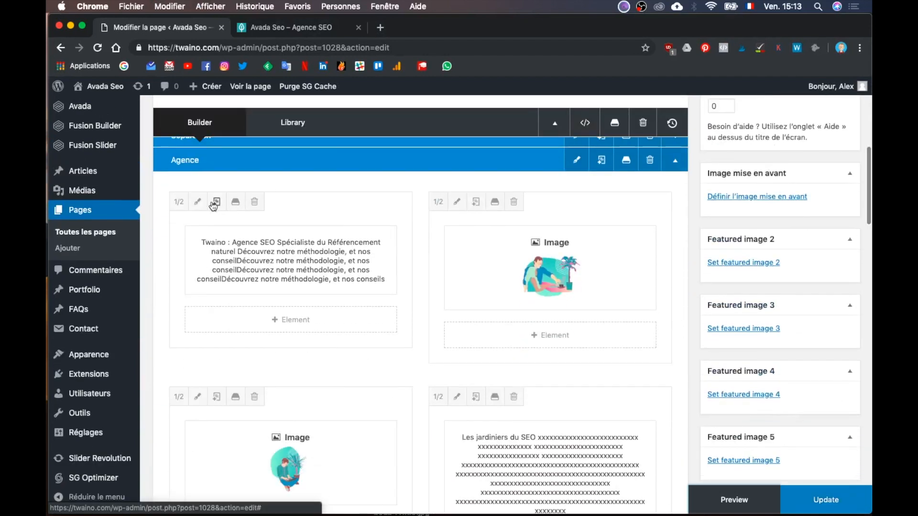
{"action": "left_click", "coordinate": [215, 202]}
{"action": "left_click_drag", "start_coordinate": [538, 202], "coordinate": [419, 502]}
{"action": "left_click_drag", "start_coordinate": [362, 514], "coordinate": [406, 207]}
{"action": "scroll", "coordinate": [561, 301], "scroll_direction": "up", "scroll_amount": 20}
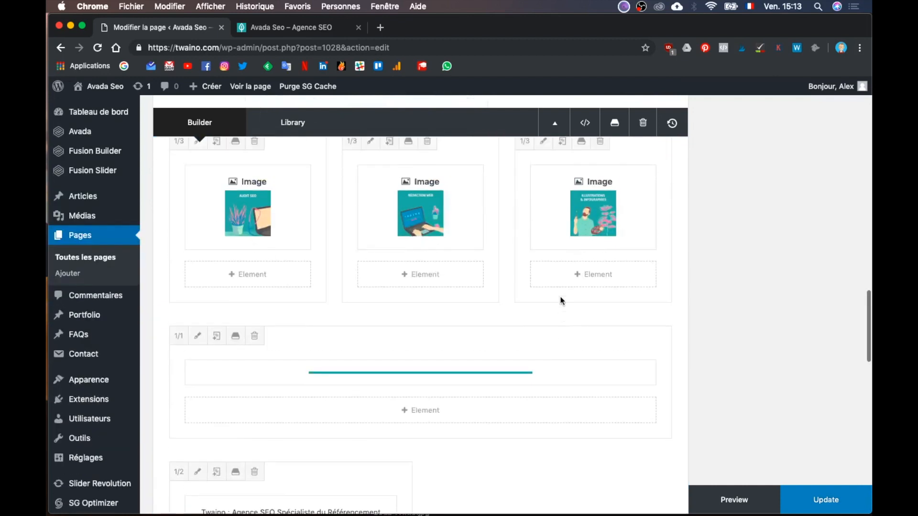
- Clone the 1/2 image column in the Agence container and move the copy beside the text column below the Services separator
{"action": "scroll", "coordinate": [562, 301], "scroll_direction": "up", "scroll_amount": 1}
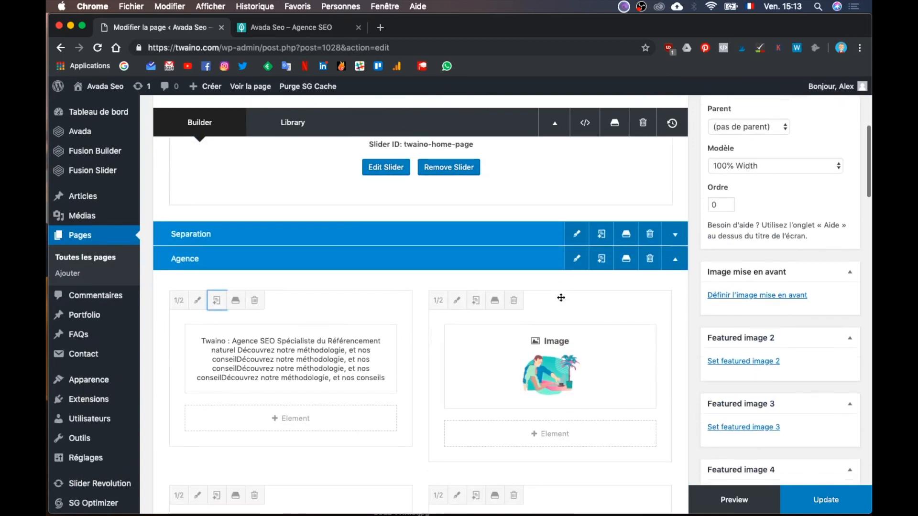
{"action": "scroll", "coordinate": [559, 297], "scroll_direction": "down", "scroll_amount": 1}
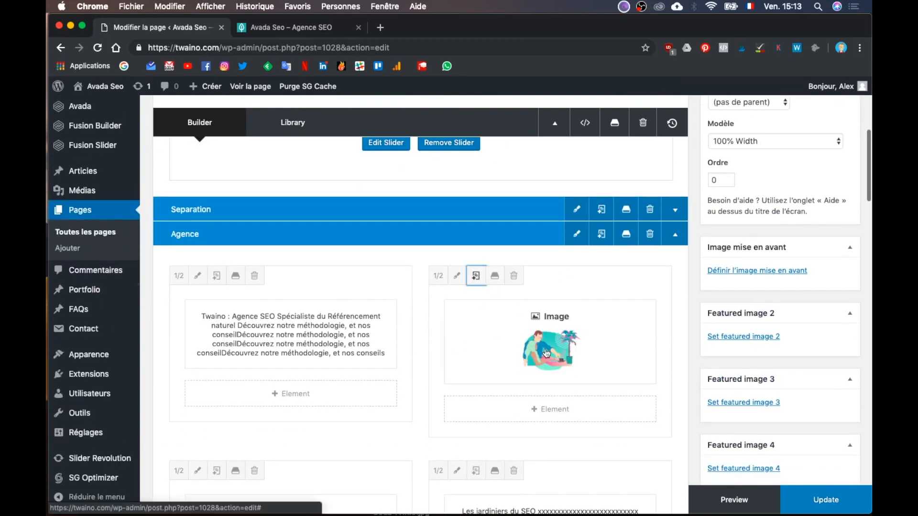
{"action": "scroll", "coordinate": [546, 354], "scroll_direction": "down", "scroll_amount": 3}
{"action": "scroll", "coordinate": [573, 315], "scroll_direction": "up", "scroll_amount": 2}
{"action": "left_click_drag", "start_coordinate": [540, 404], "coordinate": [516, 330]}
{"action": "left_click", "coordinate": [516, 330]}
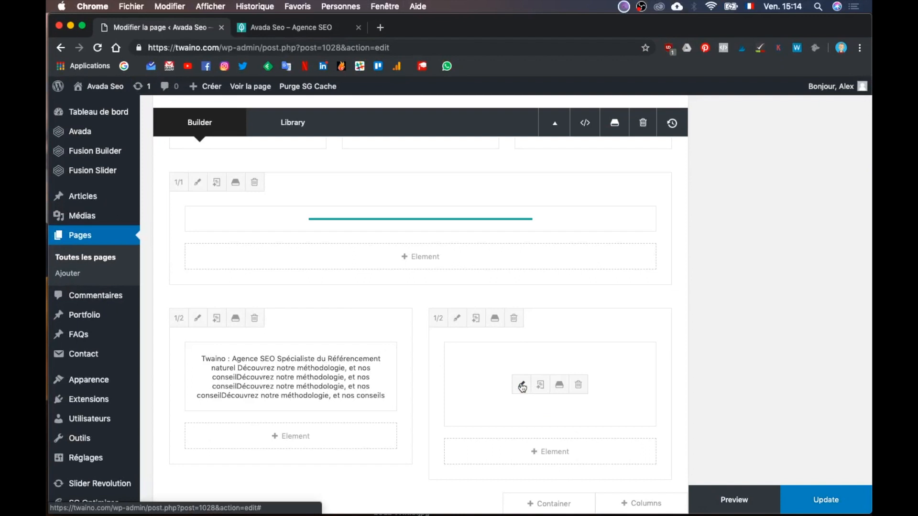
- Replace the image in the copied column with the illustration of the bearded man at a laptop and save the element
{"action": "left_click", "coordinate": [521, 385]}
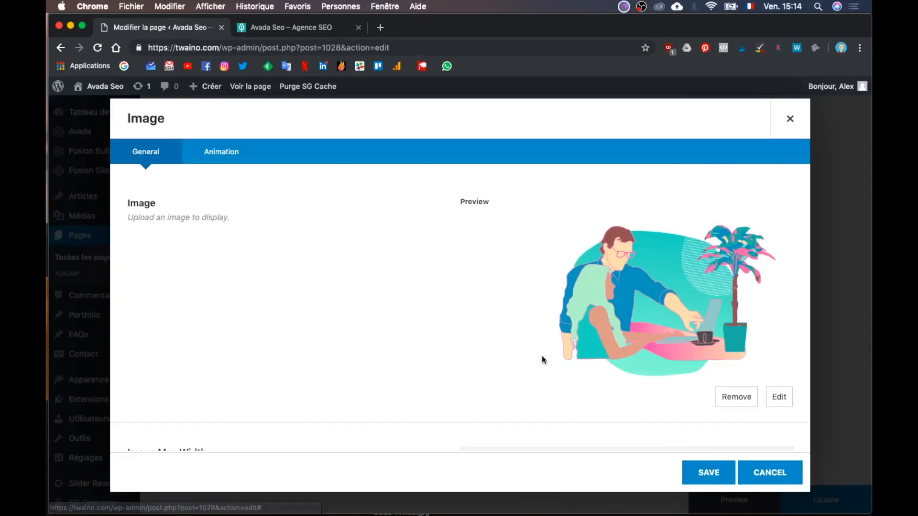
{"action": "left_click", "coordinate": [777, 398]}
{"action": "left_click", "coordinate": [442, 306]}
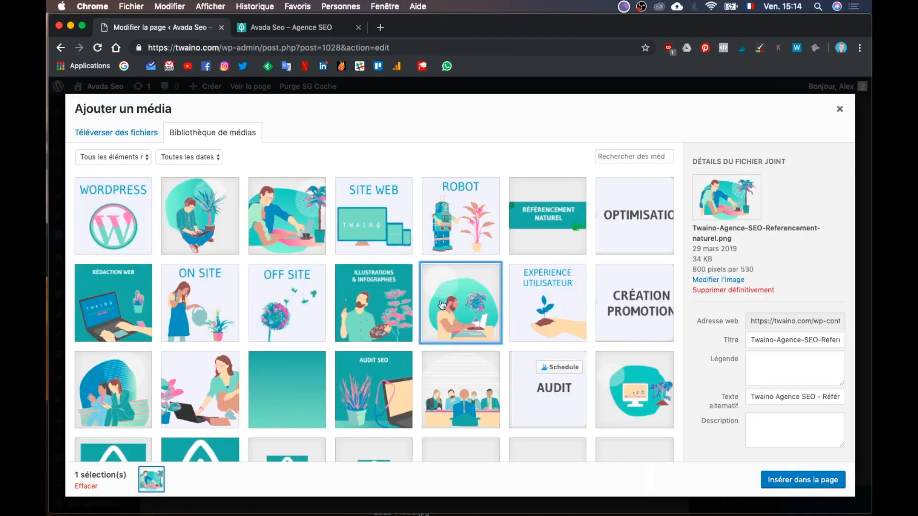
{"action": "left_click", "coordinate": [796, 483]}
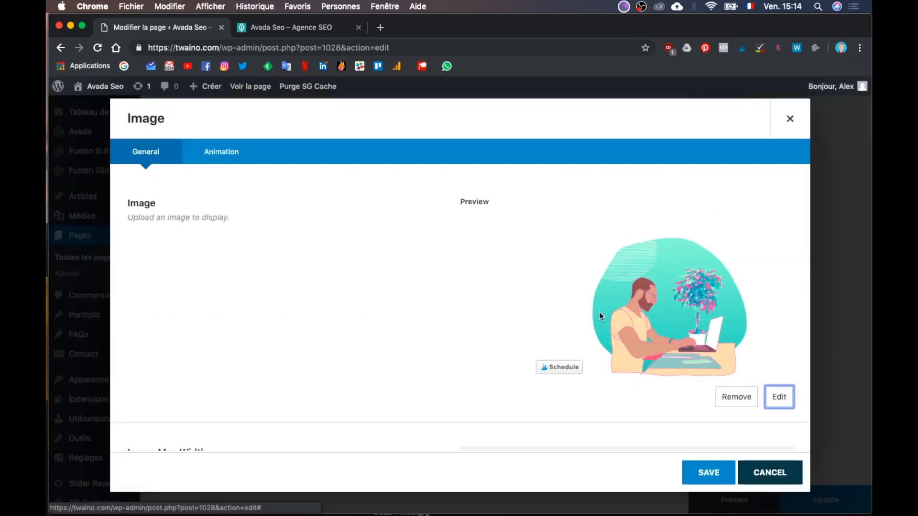
{"action": "left_click", "coordinate": [685, 464]}
- Copy all the text of the "Nos Formations SEO" block from the Illustrator mockup and return to the page builder in Chrome
{"action": "key", "text": "ctrl+Up"}
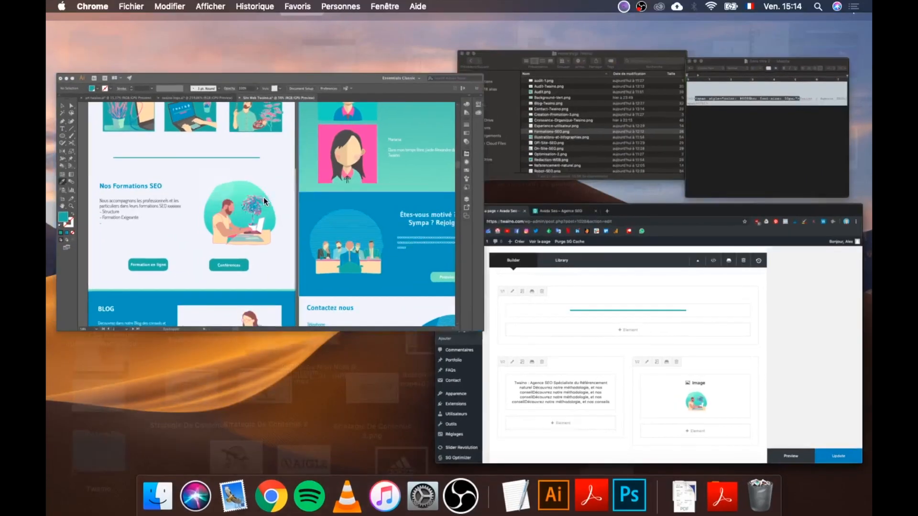
{"action": "left_click", "coordinate": [264, 198]}
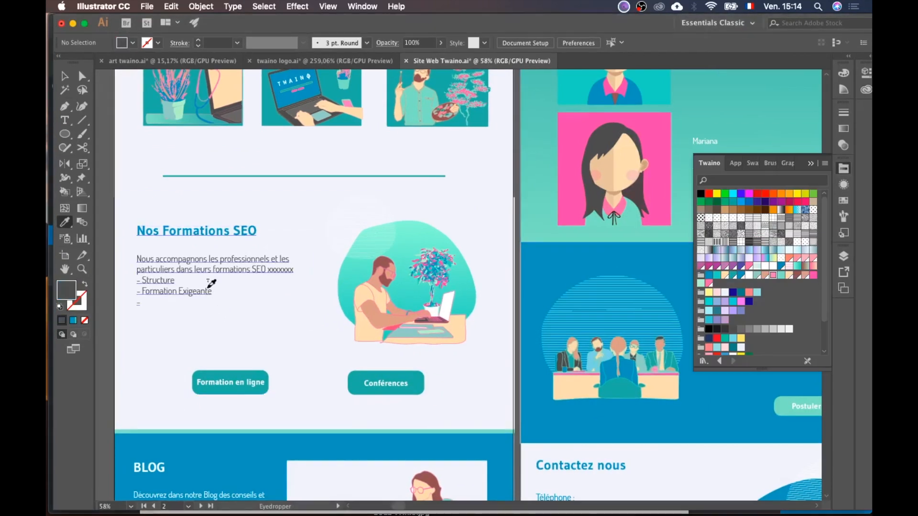
{"action": "key", "text": "v"}
{"action": "left_click", "coordinate": [175, 282]}
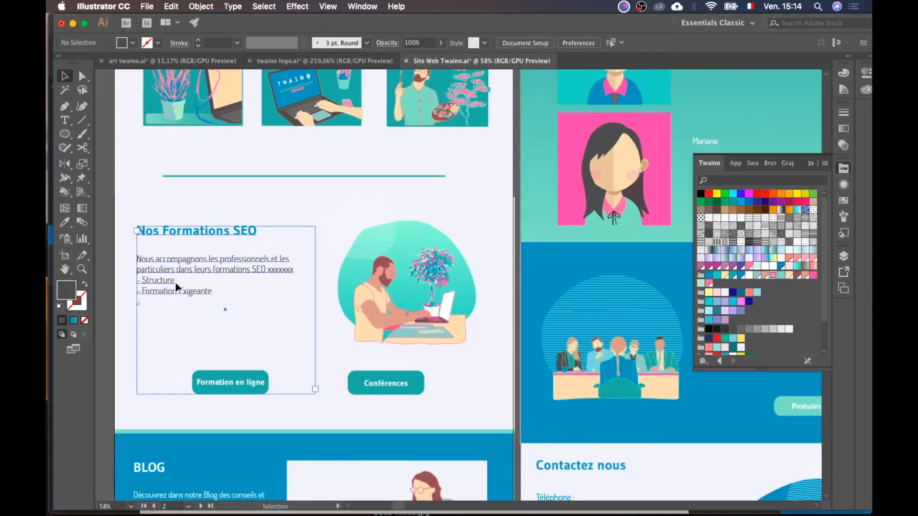
{"action": "triple_click", "coordinate": [175, 282]}
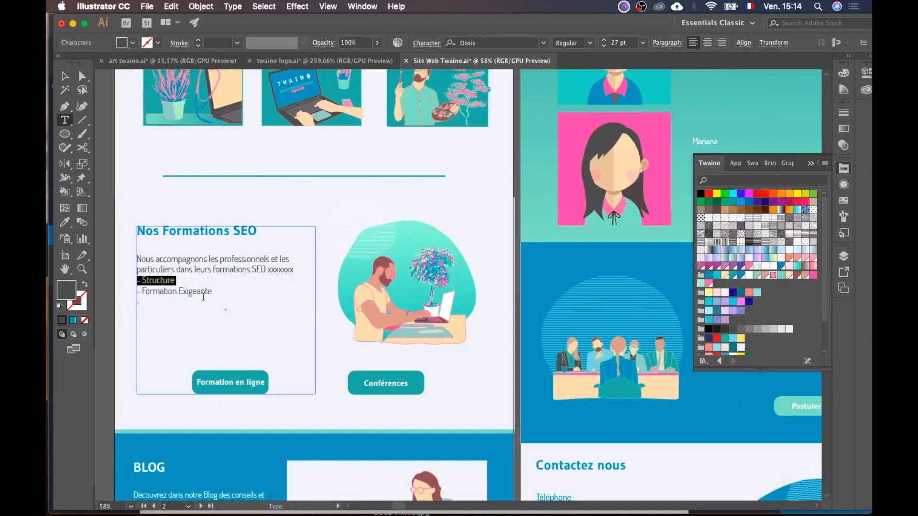
{"action": "key", "text": "super+a"}
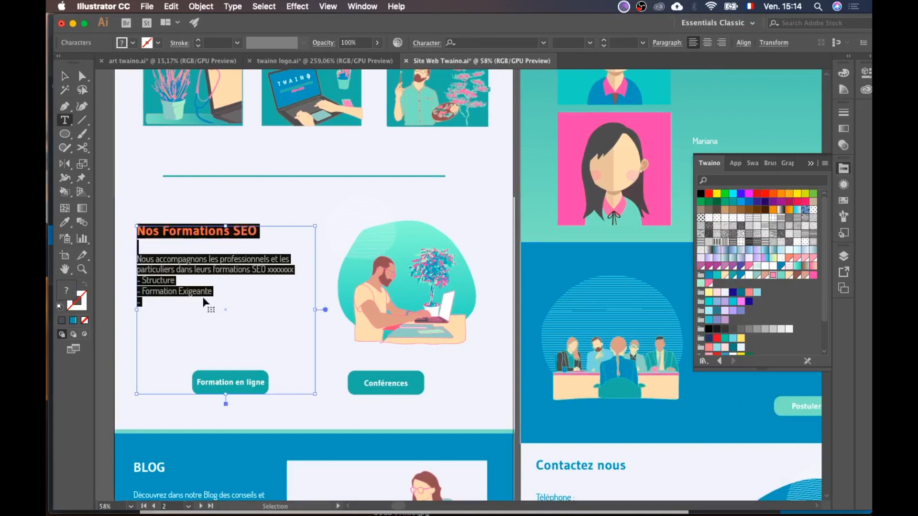
{"action": "key", "text": "ctrl+Up"}
{"action": "left_click", "coordinate": [573, 365]}
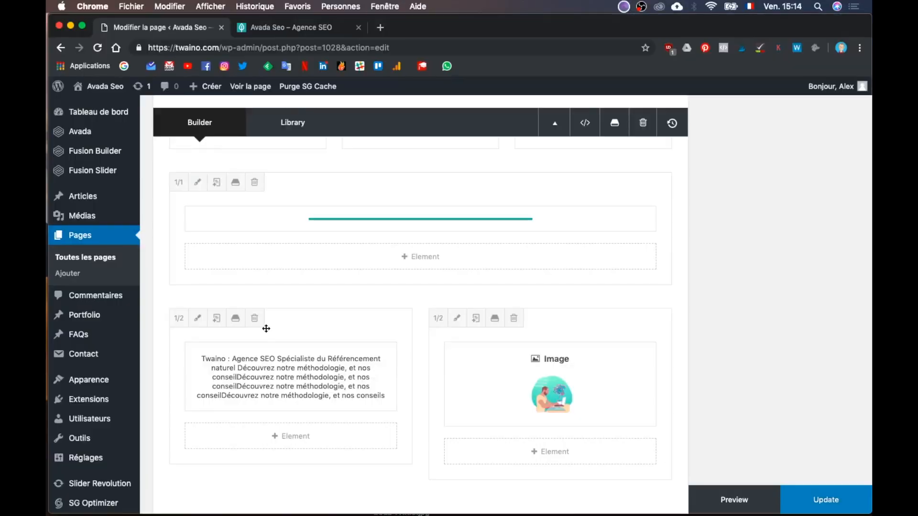
- Open the copied text block below the separator and replace its "Découvrez notre méthodologie" paragraph with the copied mockup text
{"action": "left_click", "coordinate": [263, 377]}
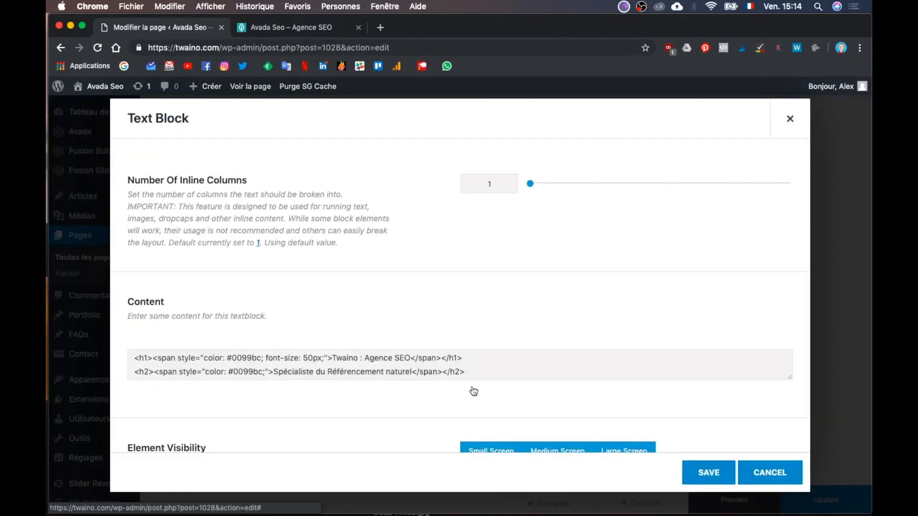
{"action": "scroll", "coordinate": [472, 386], "scroll_direction": "down", "scroll_amount": 5}
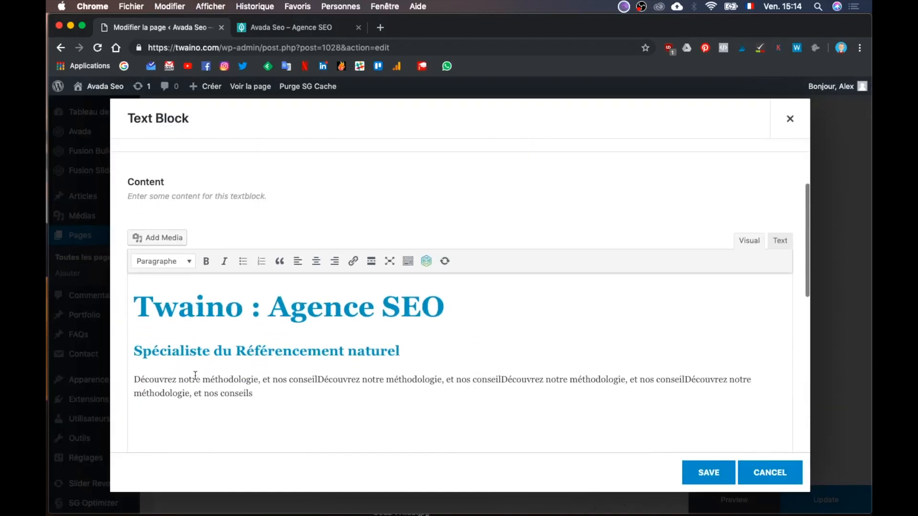
{"action": "left_click_drag", "start_coordinate": [134, 379], "coordinate": [252, 393]}
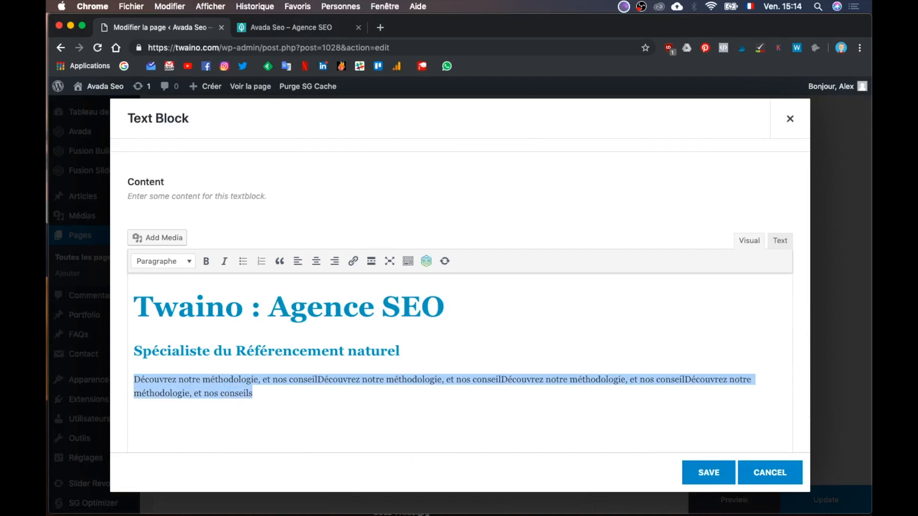
{"action": "key", "text": "super+v"}
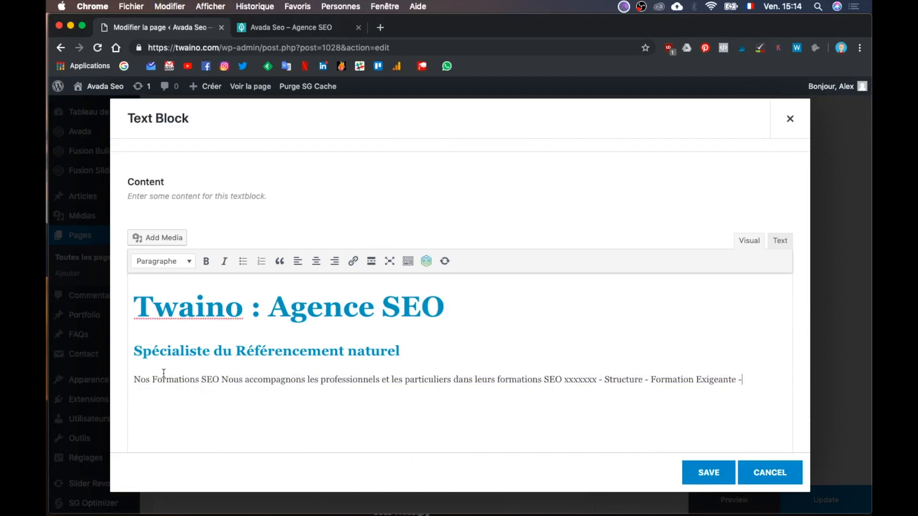
- Split "Nos Formations SEO" from the description and make it a separate Titre 2 heading below "Spécialiste du Référencement naturel"
{"action": "left_click", "coordinate": [221, 379]}
{"action": "key", "text": "BackSpace"}
{"action": "key", "text": "Return"}
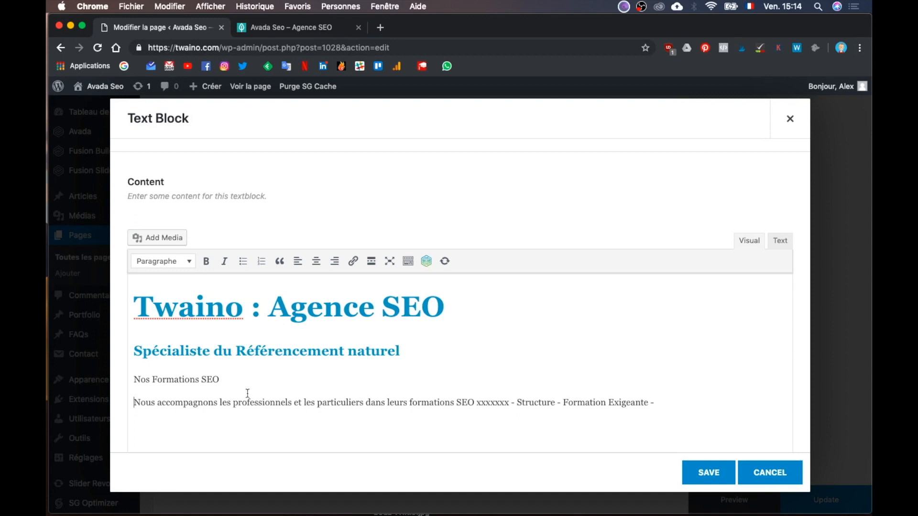
{"action": "left_click", "coordinate": [140, 379]}
{"action": "key", "text": "BackSpace"}
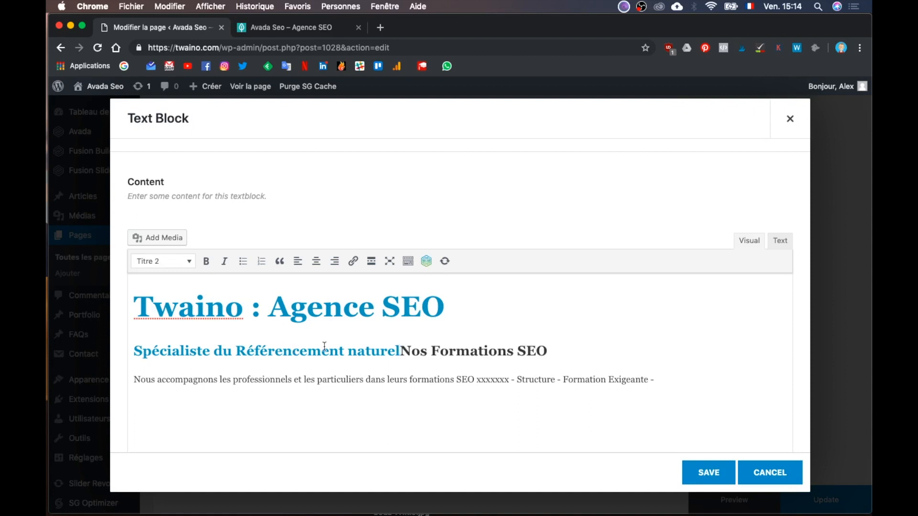
{"action": "key", "text": "Return"}
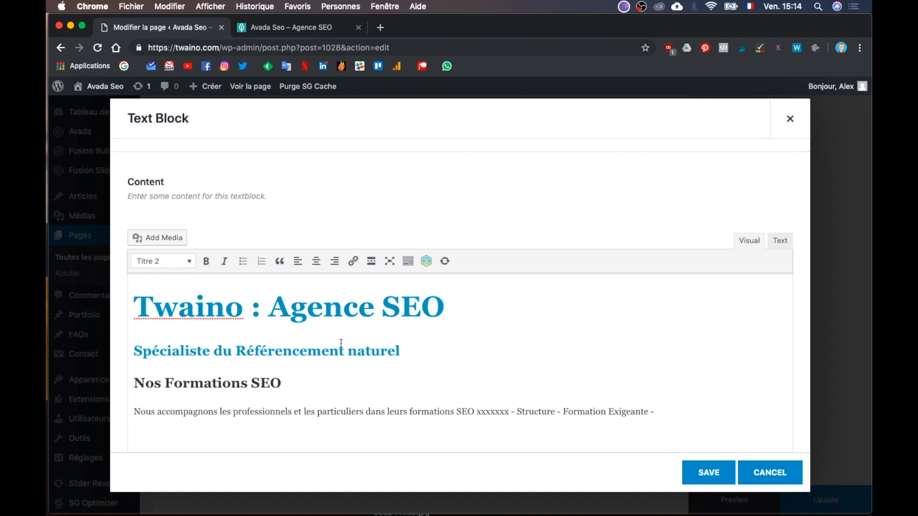
- In the HTML source, copy the subtitle's #0099bc colour span tag and insert it before "Nos Formations SEO" in its h2
{"action": "triple_click", "coordinate": [233, 386]}
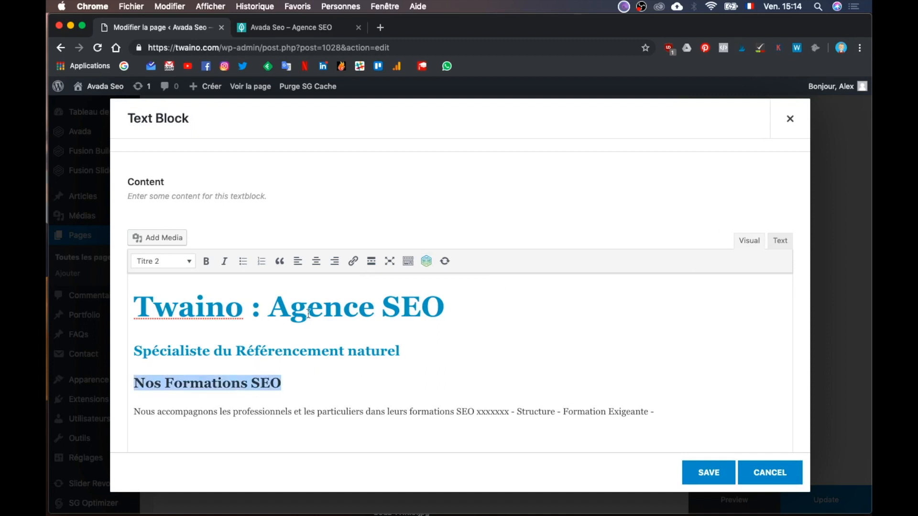
{"action": "left_click", "coordinate": [780, 241]}
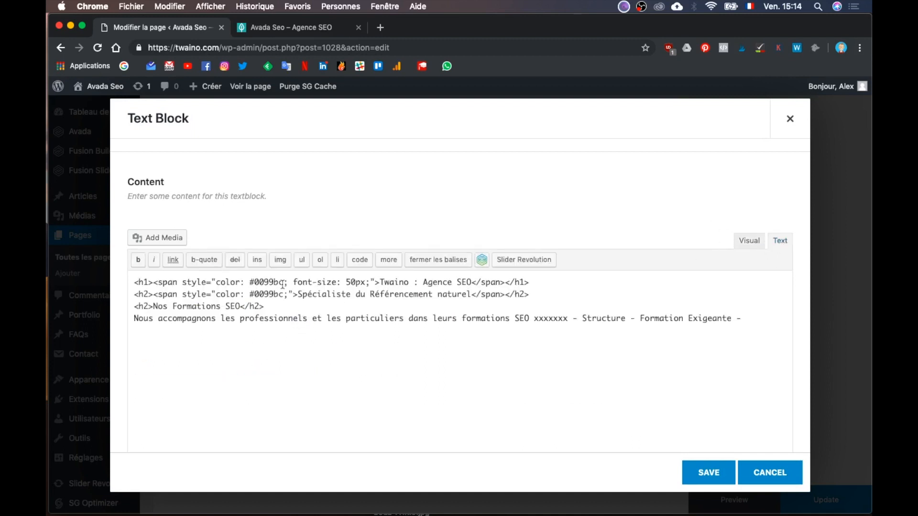
{"action": "left_click_drag", "start_coordinate": [298, 294], "coordinate": [155, 298]}
{"action": "key", "text": "super+c"}
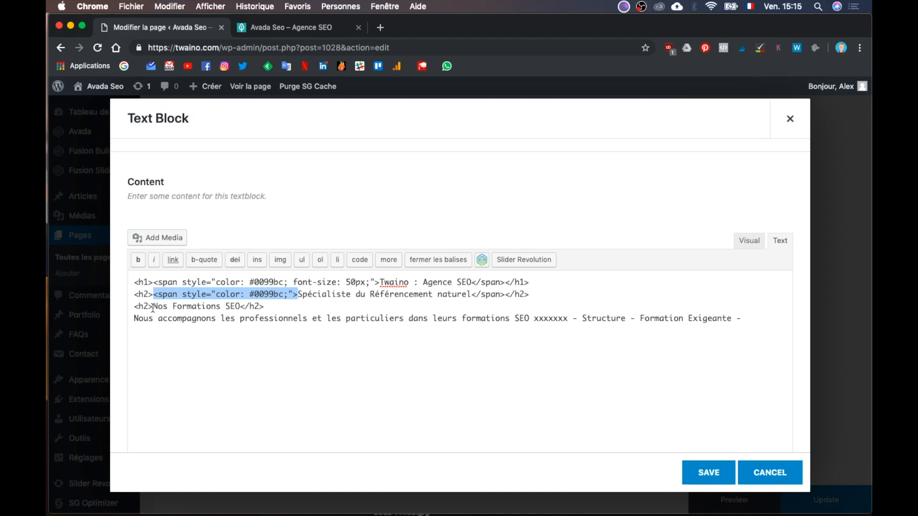
{"action": "left_click", "coordinate": [153, 306]}
{"action": "key", "text": "super+v"}
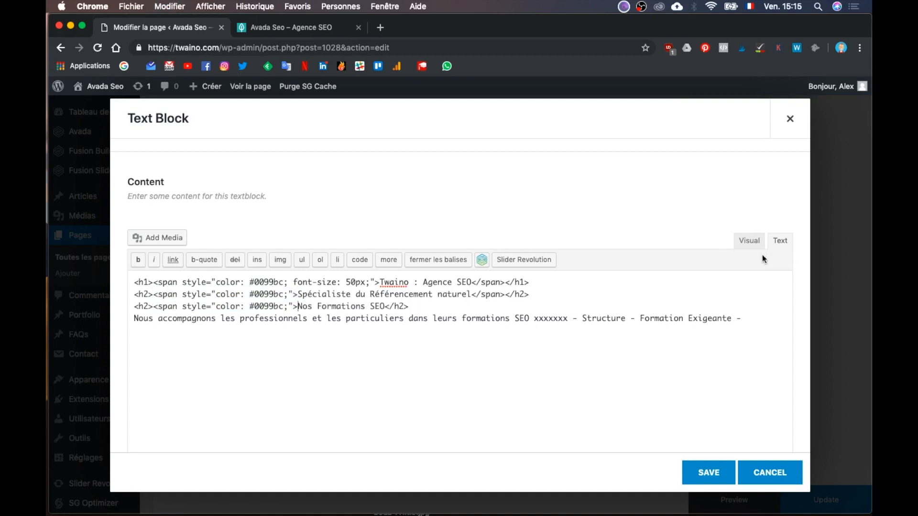
- Delete the old "Twaino : Agence SEO" and "Spécialiste du Référencement naturel" headings in the visual editor and save the text block
{"action": "left_click", "coordinate": [748, 241]}
{"action": "left_click_drag", "start_coordinate": [398, 333], "coordinate": [131, 305]}
{"action": "key", "text": "BackSpace"}
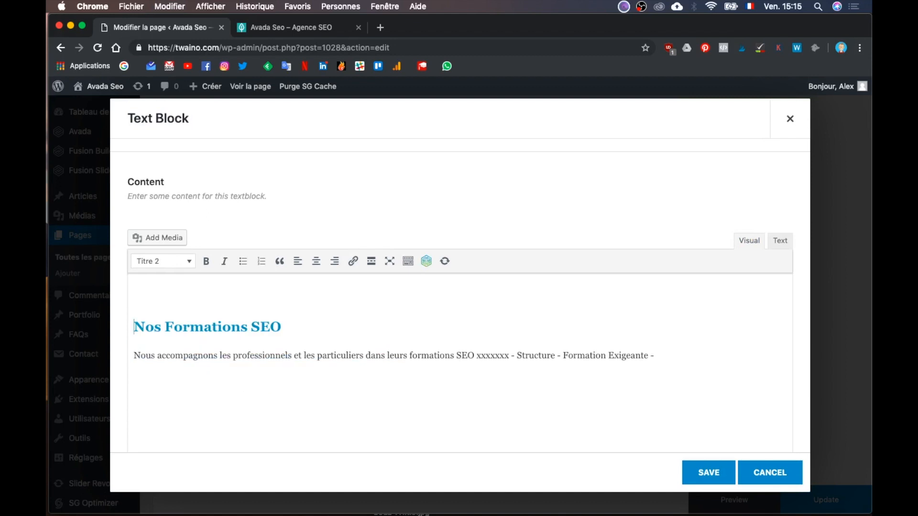
{"action": "key", "text": "BackSpace"}
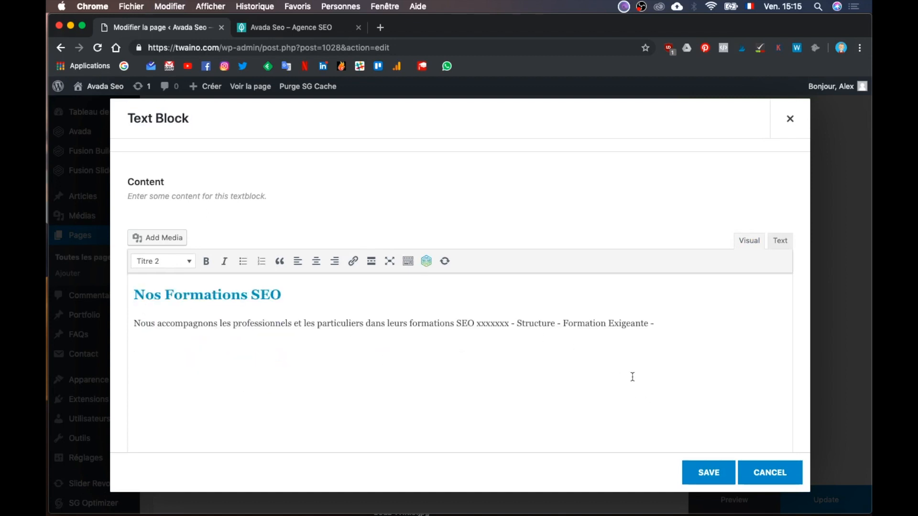
{"action": "left_click", "coordinate": [696, 473]}
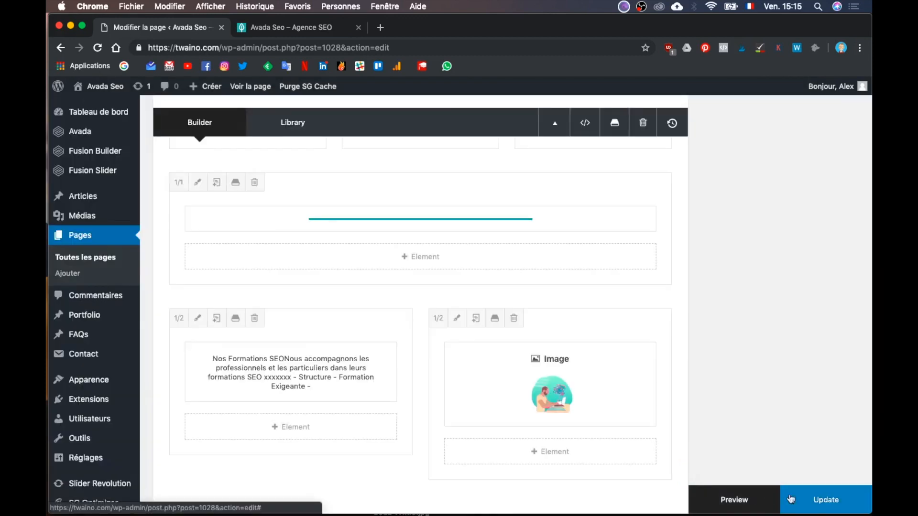
- Update the Seo Home page and open the preview of its changes
{"action": "left_click", "coordinate": [824, 508]}
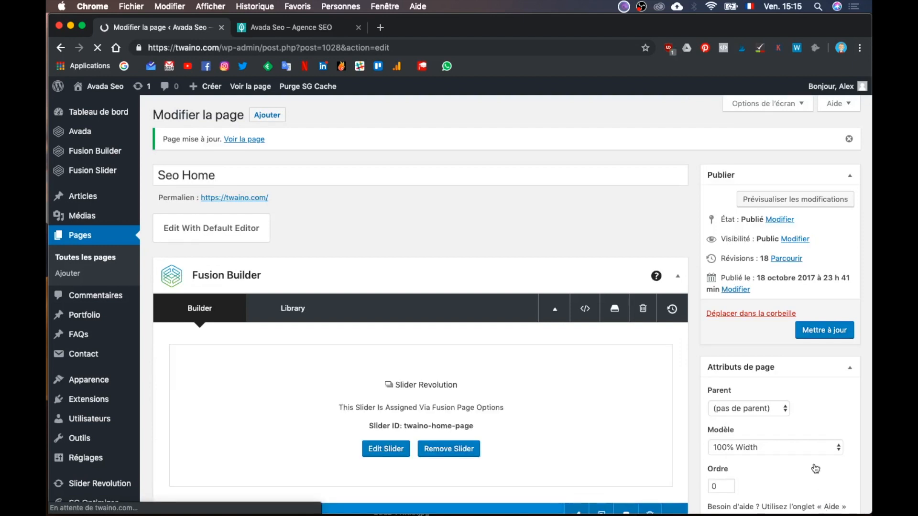
{"action": "scroll", "coordinate": [814, 467], "scroll_direction": "down", "scroll_amount": 3}
{"action": "scroll", "coordinate": [814, 465], "scroll_direction": "up", "scroll_amount": 3}
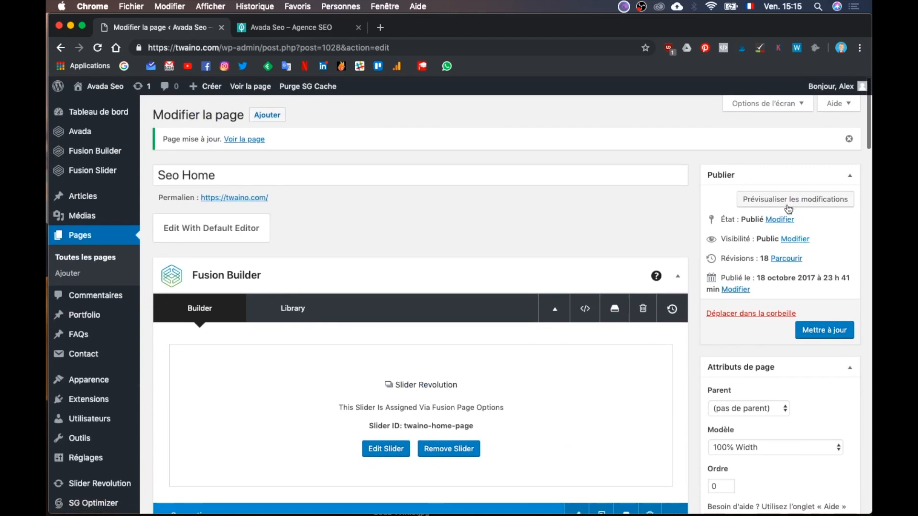
{"action": "left_click", "coordinate": [794, 199]}
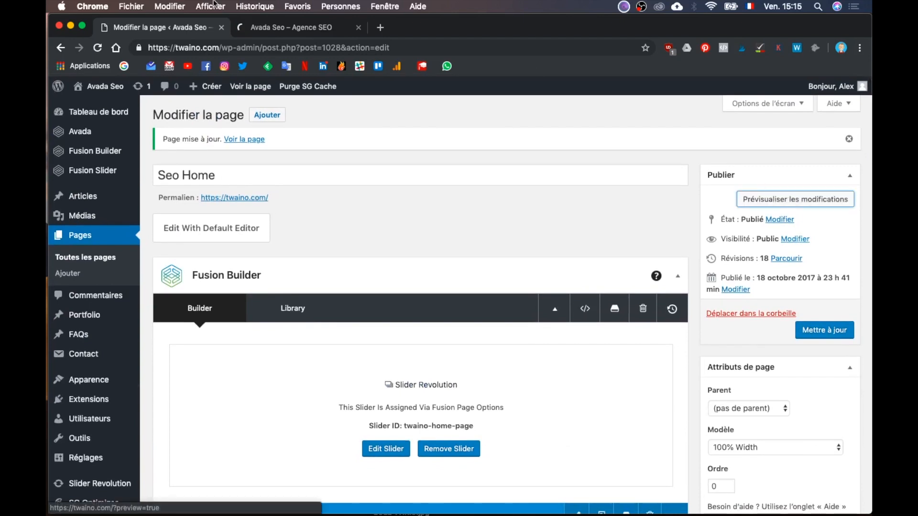
{"action": "left_click", "coordinate": [272, 24]}
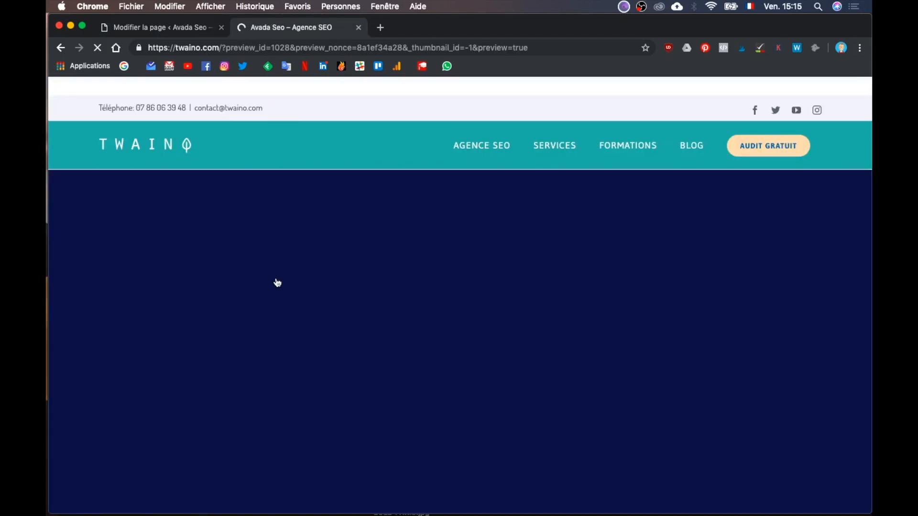
- Examine the new "Nos Formations SEO" block in the preview and compare its layout with the Agence and Services sections above
{"action": "scroll", "coordinate": [292, 362], "scroll_direction": "down", "scroll_amount": 12}
{"action": "scroll", "coordinate": [292, 359], "scroll_direction": "down", "scroll_amount": 10}
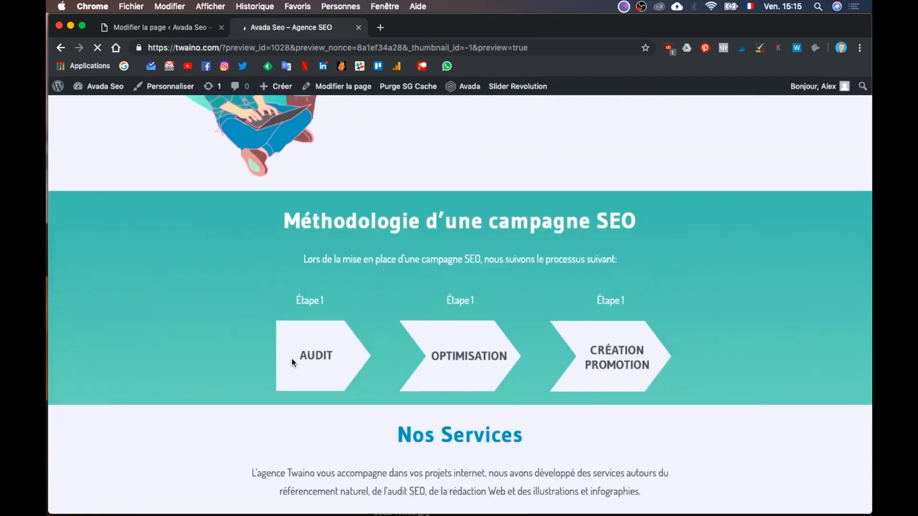
{"action": "scroll", "coordinate": [292, 359], "scroll_direction": "down", "scroll_amount": 10}
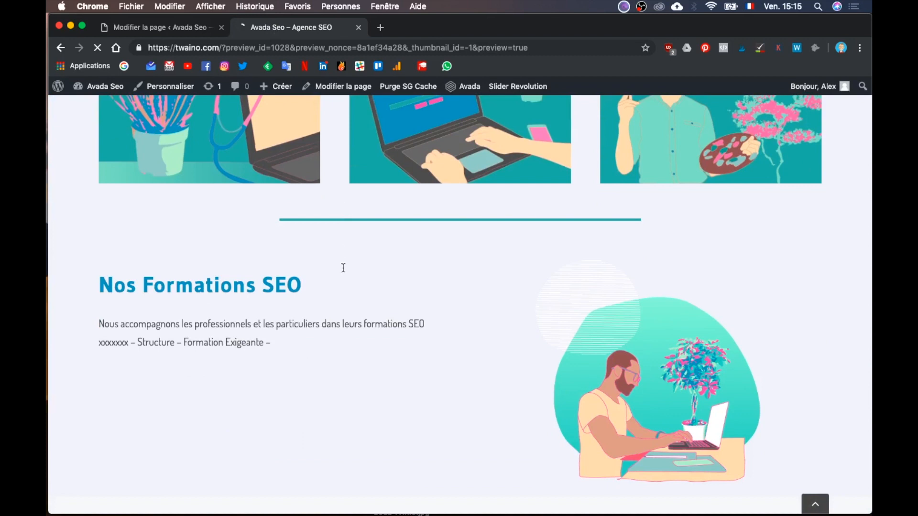
{"action": "scroll", "coordinate": [373, 283], "scroll_direction": "up", "scroll_amount": 2}
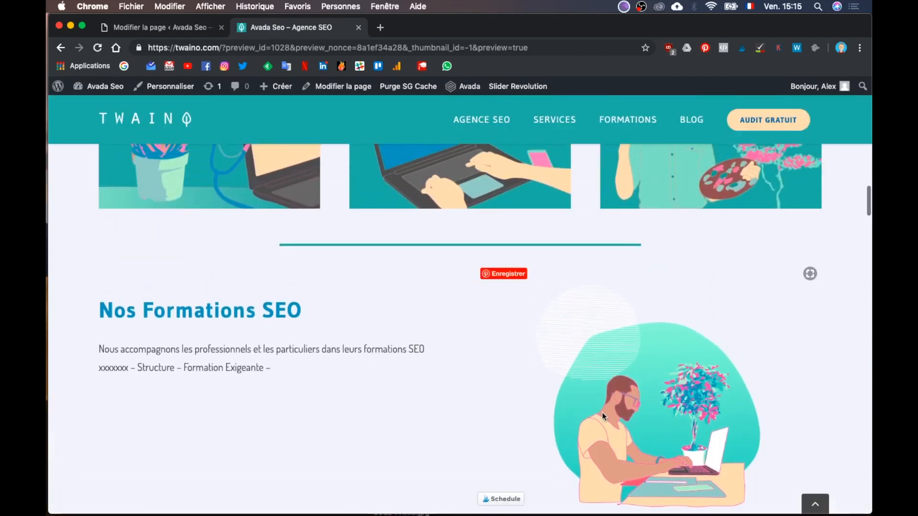
{"action": "scroll", "coordinate": [601, 416], "scroll_direction": "down", "scroll_amount": 2}
{"action": "scroll", "coordinate": [602, 416], "scroll_direction": "up", "scroll_amount": 18}
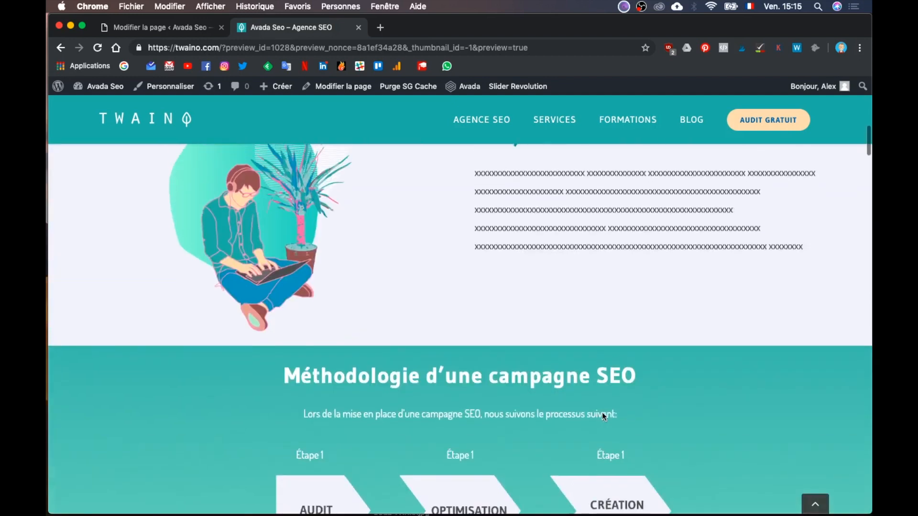
{"action": "scroll", "coordinate": [603, 414], "scroll_direction": "up", "scroll_amount": 5}
{"action": "scroll", "coordinate": [603, 414], "scroll_direction": "down", "scroll_amount": 10}
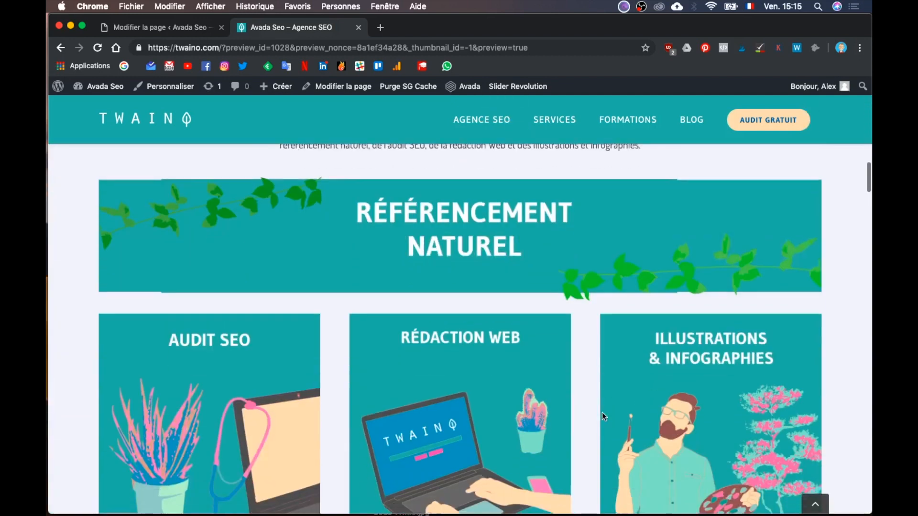
- Compare the previewed "Nos Formations SEO" block with its design in the Illustrator mockup, including the buttons below the text and image
{"action": "scroll", "coordinate": [601, 412], "scroll_direction": "down", "scroll_amount": 10}
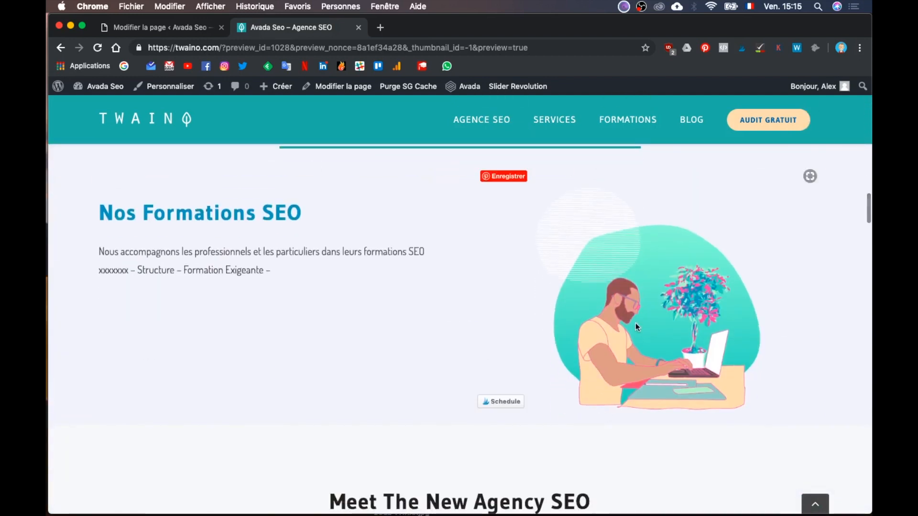
{"action": "scroll", "coordinate": [636, 321], "scroll_direction": "down", "scroll_amount": 1}
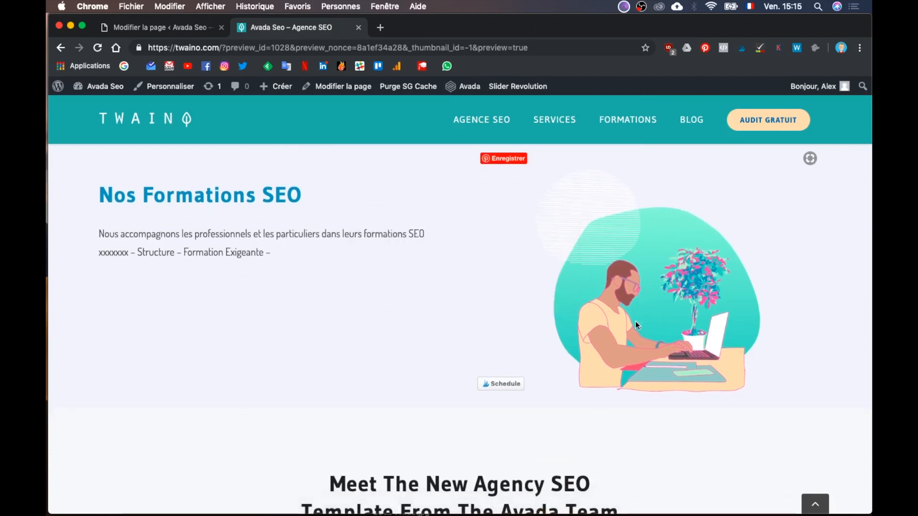
{"action": "key", "text": "ctrl+Up"}
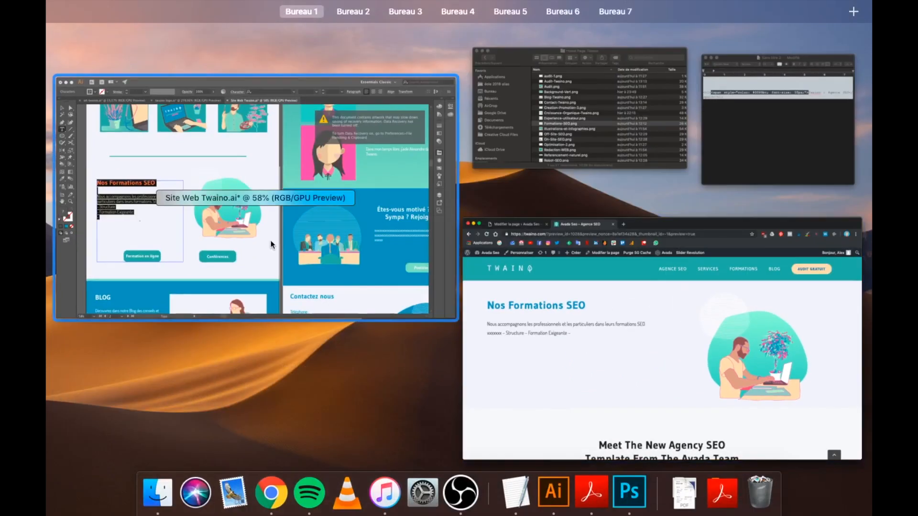
{"action": "left_click", "coordinate": [287, 262]}
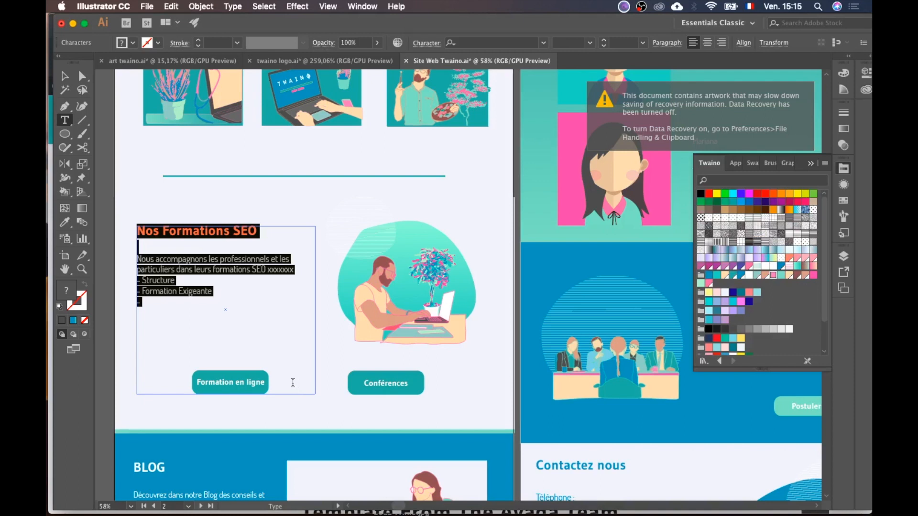
{"action": "key", "text": "Escape"}
{"action": "left_click", "coordinate": [110, 340]}
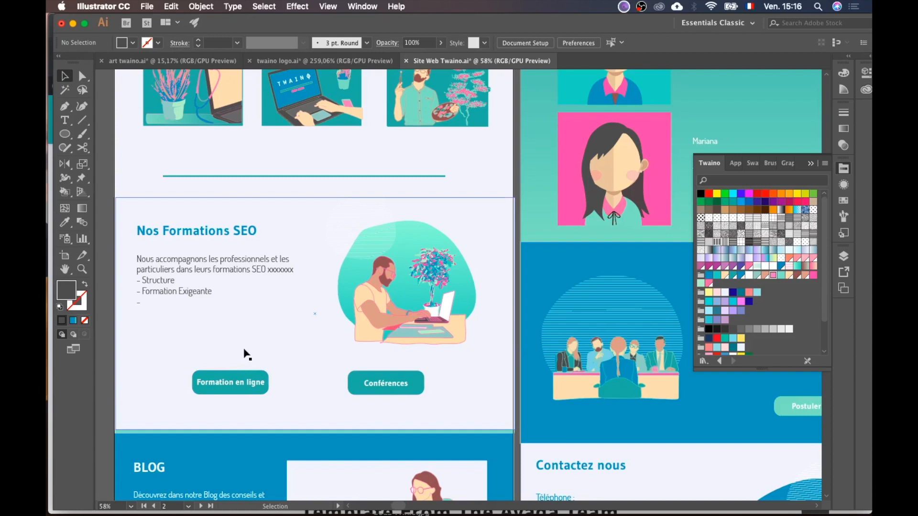
{"action": "scroll", "coordinate": [317, 403], "scroll_direction": "down", "scroll_amount": 3}
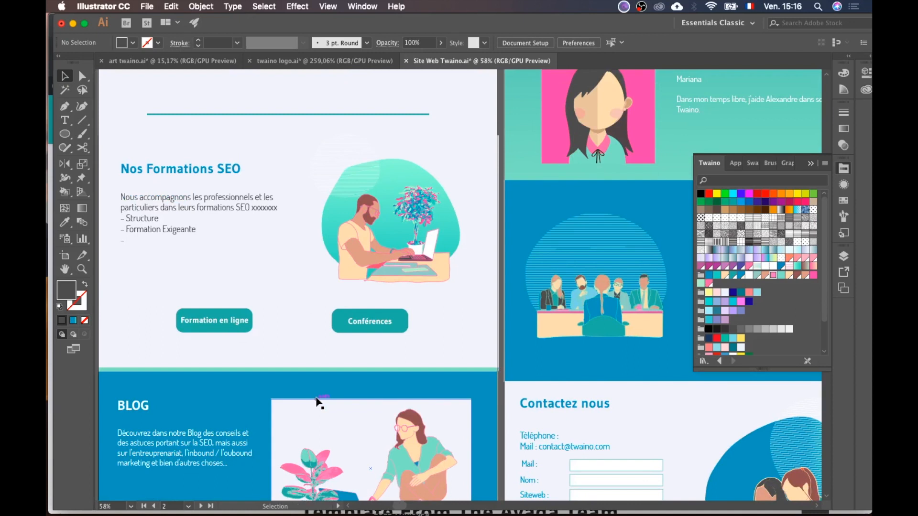
{"action": "key", "text": "ctrl+Up"}
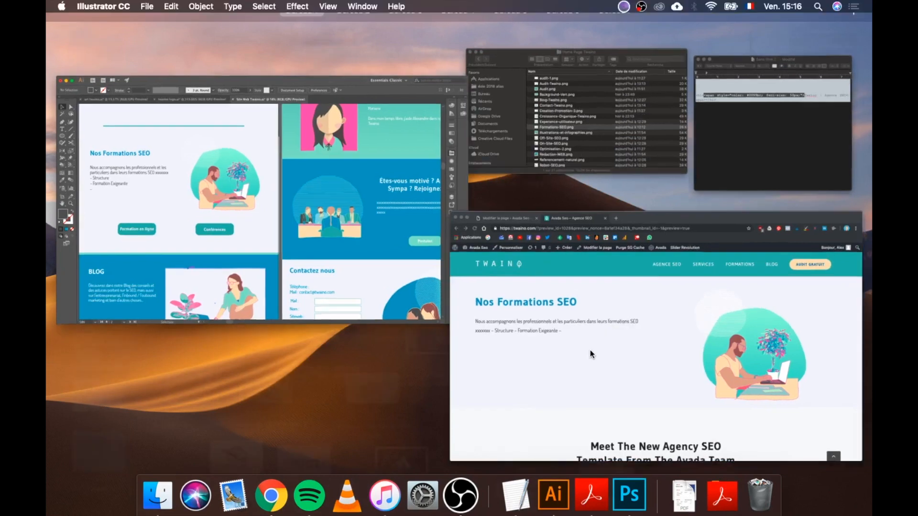
{"action": "left_click", "coordinate": [590, 351]}
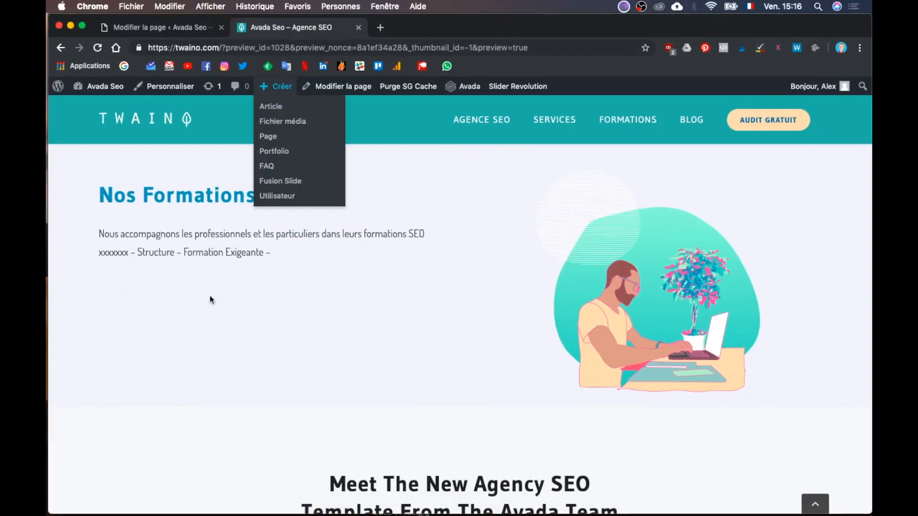
- Return to the page editor and collapse the Agence container
{"action": "left_click", "coordinate": [166, 25]}
{"action": "scroll", "coordinate": [366, 322], "scroll_direction": "down", "scroll_amount": 10}
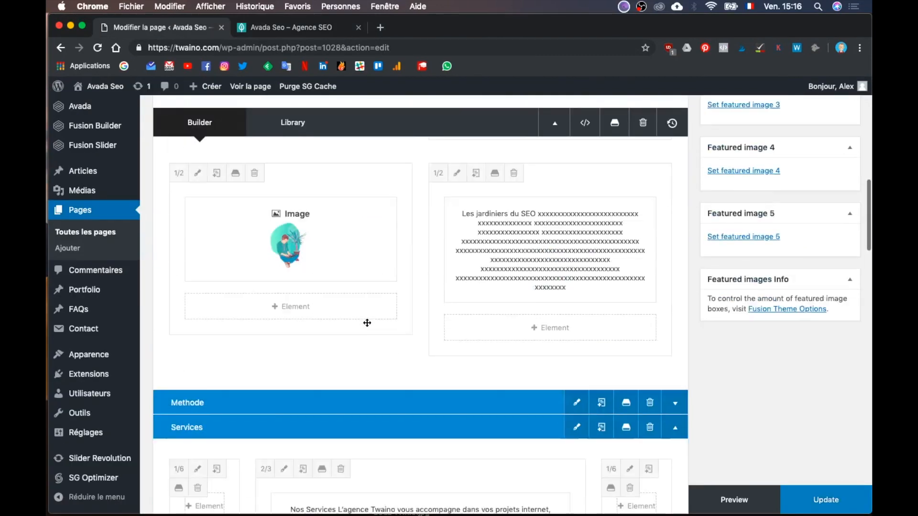
{"action": "scroll", "coordinate": [366, 322], "scroll_direction": "up", "scroll_amount": 10}
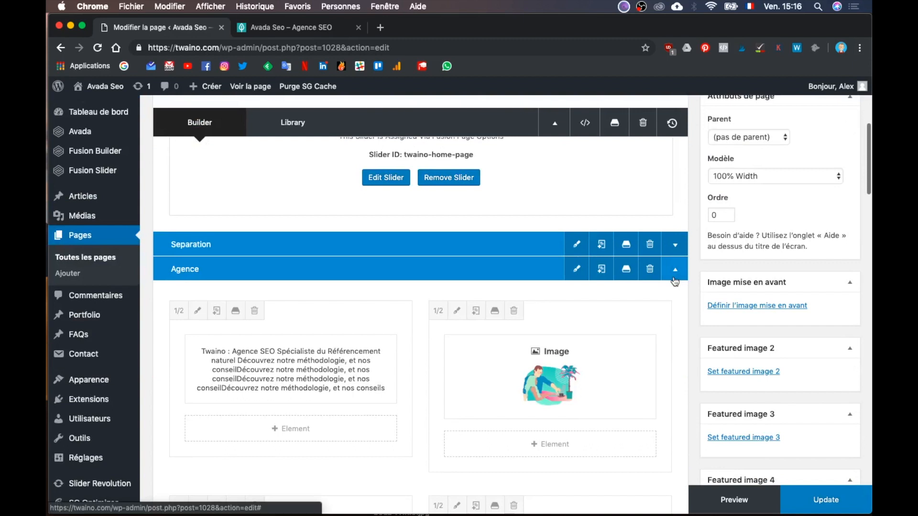
{"action": "left_click", "coordinate": [674, 275]}
- Add nested columns with a 1/2 + 1/2 layout below the "Nos Formations SEO" text block in the Services container
{"action": "scroll", "coordinate": [672, 276], "scroll_direction": "down", "scroll_amount": 8}
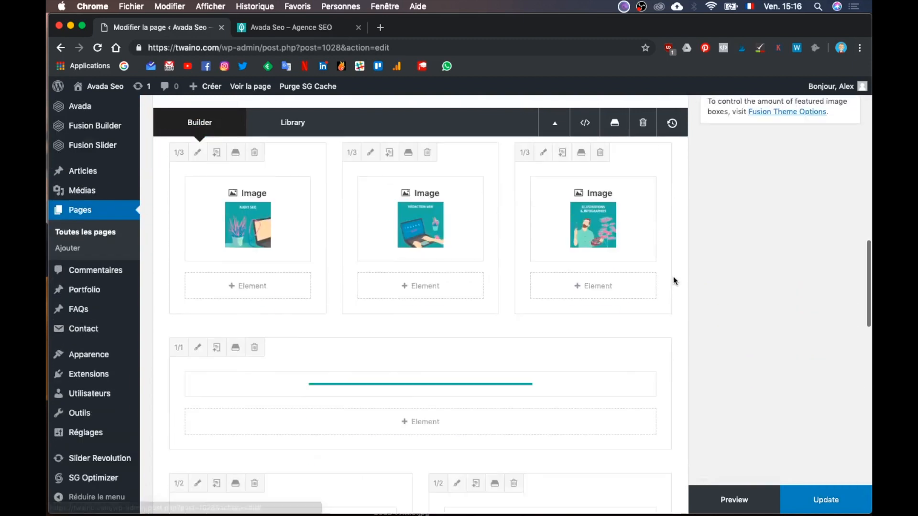
{"action": "scroll", "coordinate": [673, 278], "scroll_direction": "down", "scroll_amount": 7}
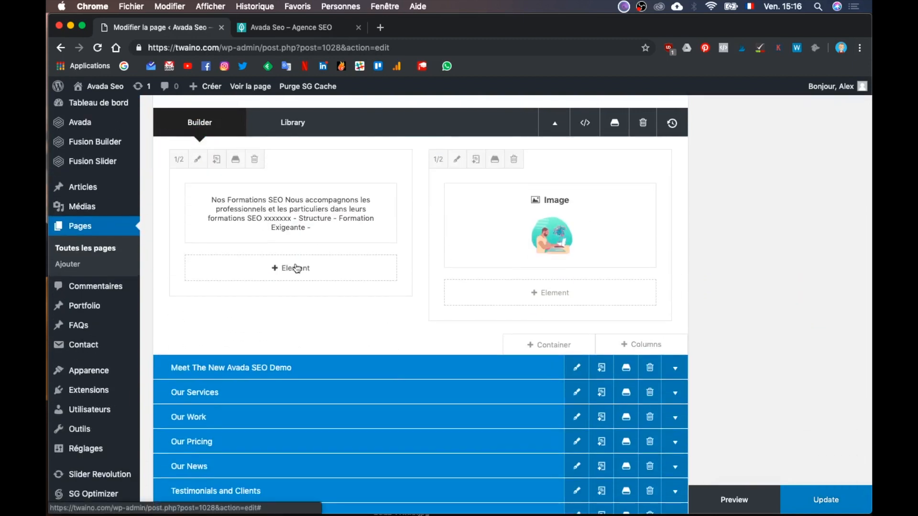
{"action": "left_click", "coordinate": [296, 268]}
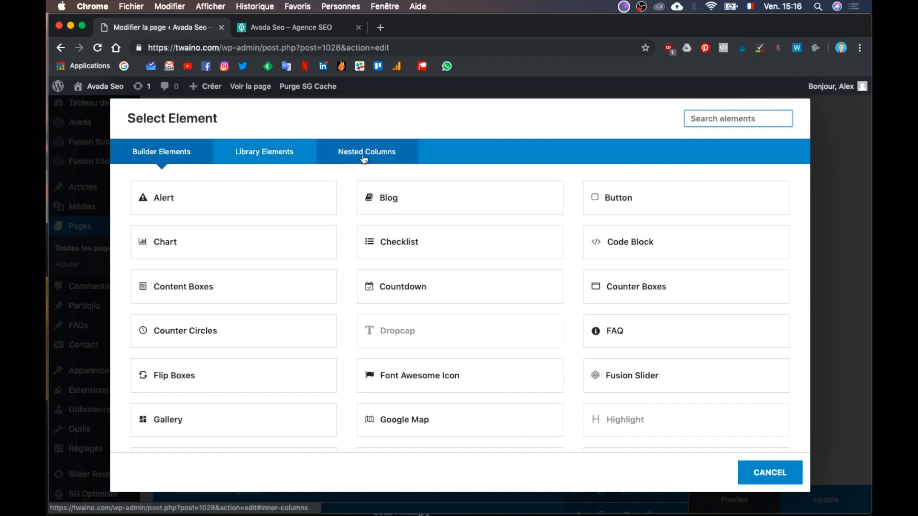
{"action": "left_click", "coordinate": [390, 154]}
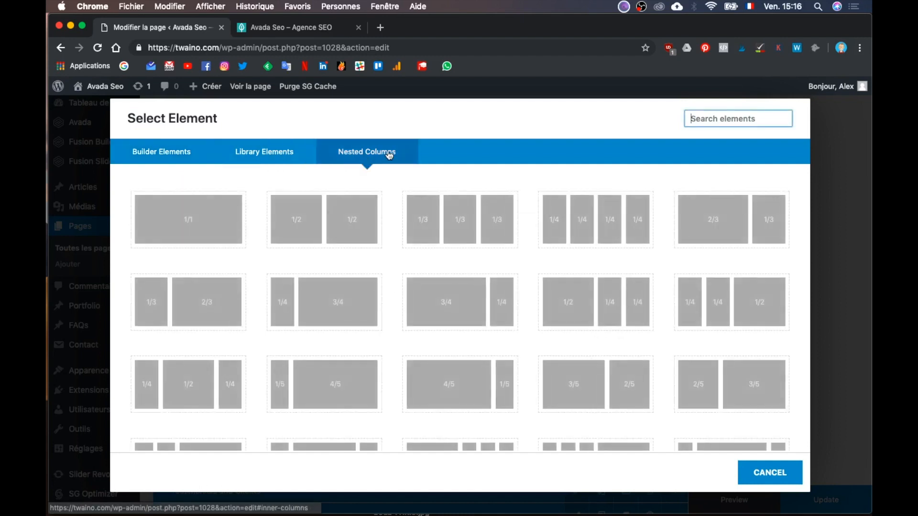
{"action": "left_click", "coordinate": [357, 224]}
- Open the nested columns for editing and add a Button element to the first 1/2 column
{"action": "mouse_move", "coordinate": [327, 289]}
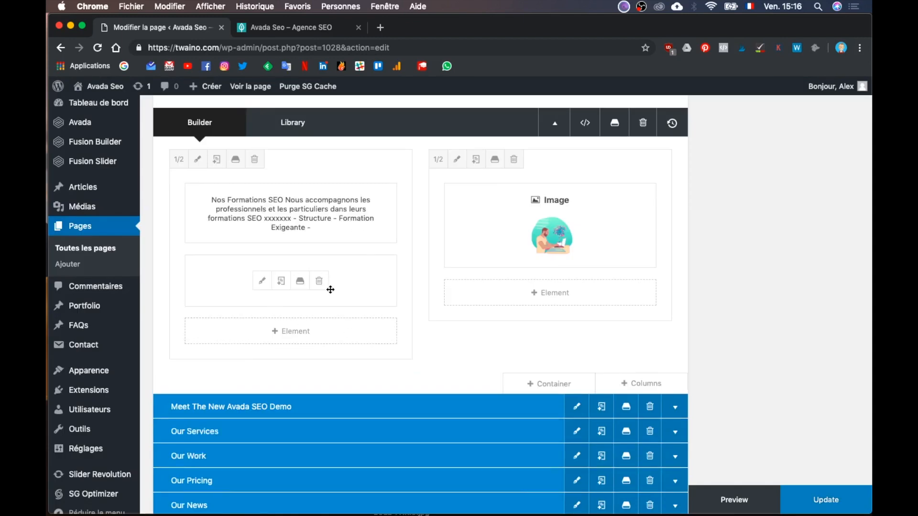
{"action": "left_click", "coordinate": [262, 281]}
{"action": "left_click", "coordinate": [298, 205]}
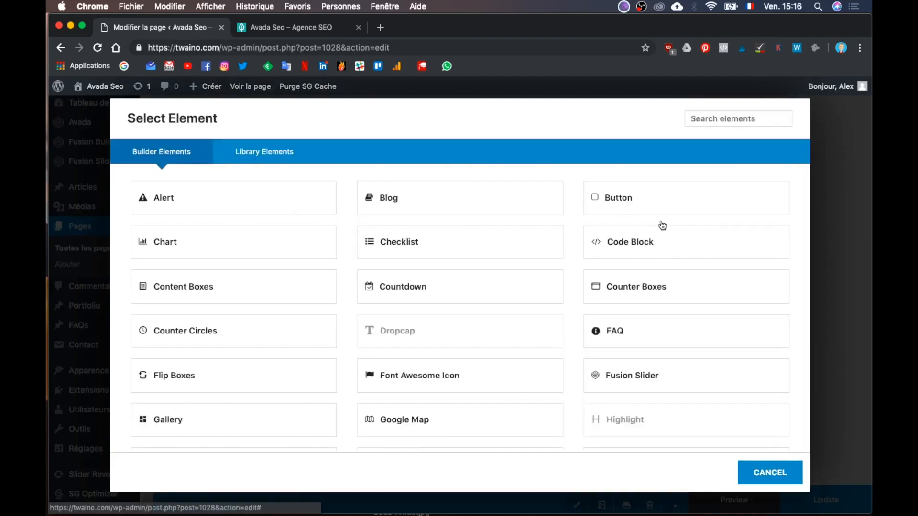
{"action": "type", "text": "buto"}
{"action": "key", "text": "BackSpace"}
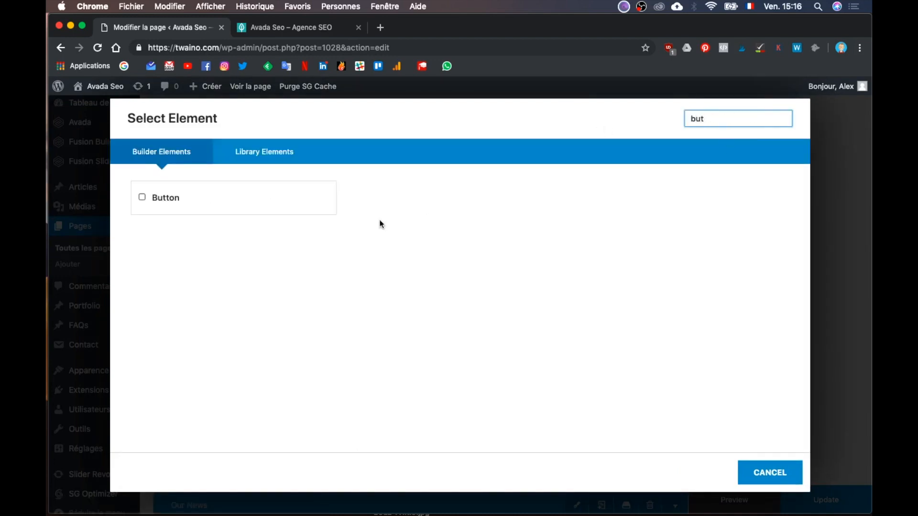
{"action": "left_click", "coordinate": [239, 211]}
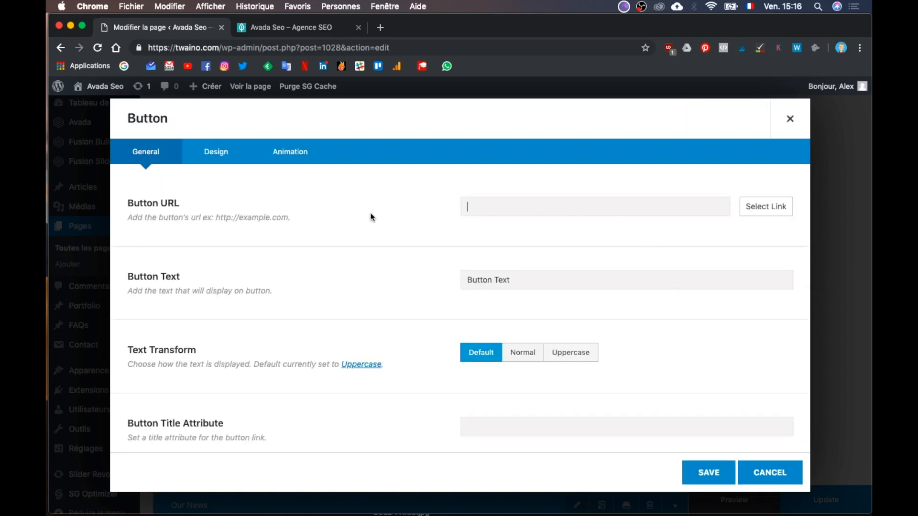
- Set the new button's alignment to Center in its general settings
{"action": "scroll", "coordinate": [440, 388], "scroll_direction": "down", "scroll_amount": 5}
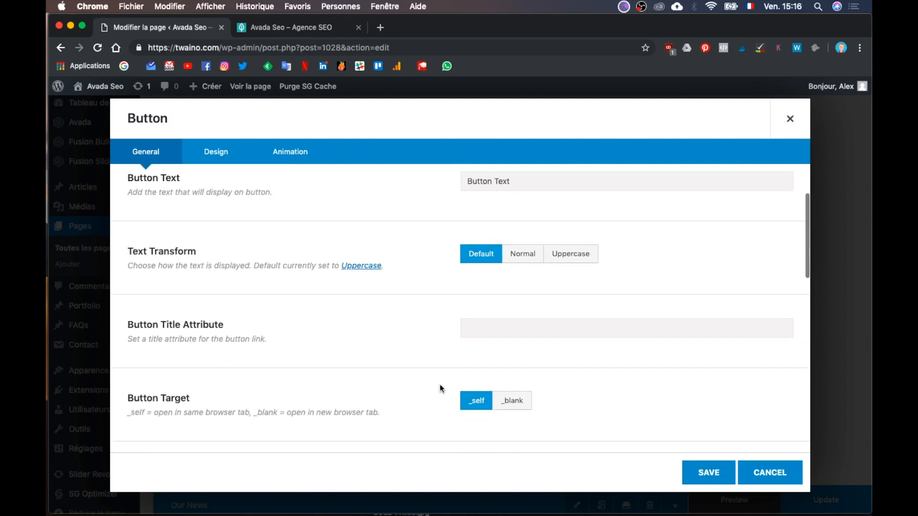
{"action": "scroll", "coordinate": [440, 388], "scroll_direction": "down", "scroll_amount": 4}
{"action": "scroll", "coordinate": [440, 388], "scroll_direction": "up", "scroll_amount": 2}
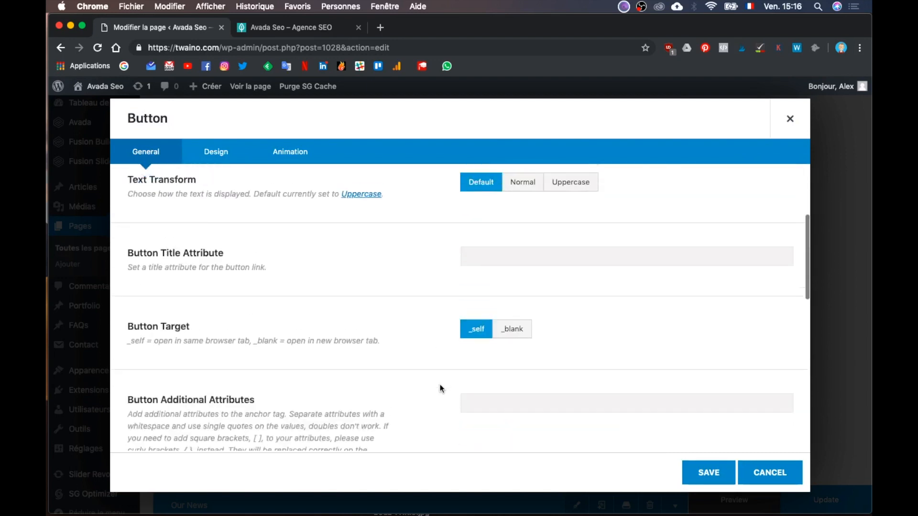
{"action": "scroll", "coordinate": [440, 388], "scroll_direction": "down", "scroll_amount": 10}
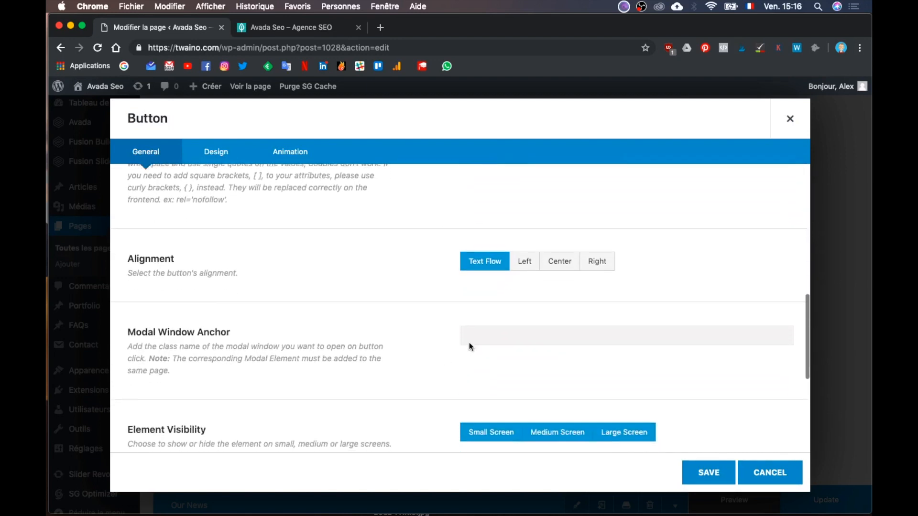
{"action": "left_click", "coordinate": [560, 262]}
- Set the button text to "Formation en ligne" as in the mockup and save the button
{"action": "scroll", "coordinate": [538, 320], "scroll_direction": "up", "scroll_amount": 15}
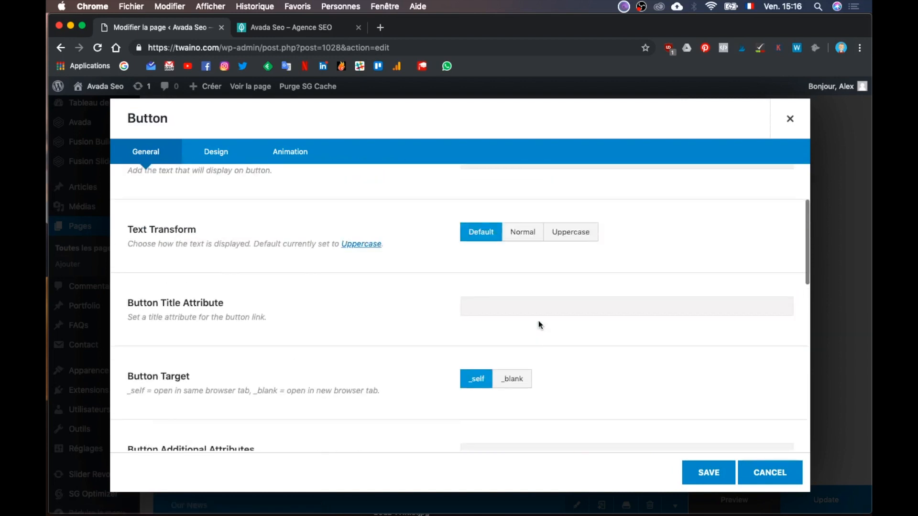
{"action": "left_click_drag", "start_coordinate": [510, 278], "coordinate": [437, 255]}
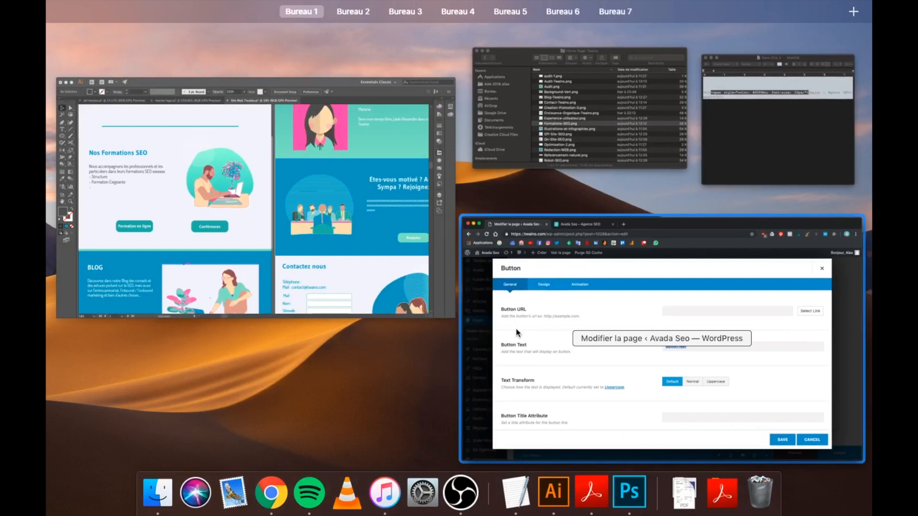
{"action": "left_click", "coordinate": [515, 328]}
{"action": "type", "text": "Formation en ligne"}
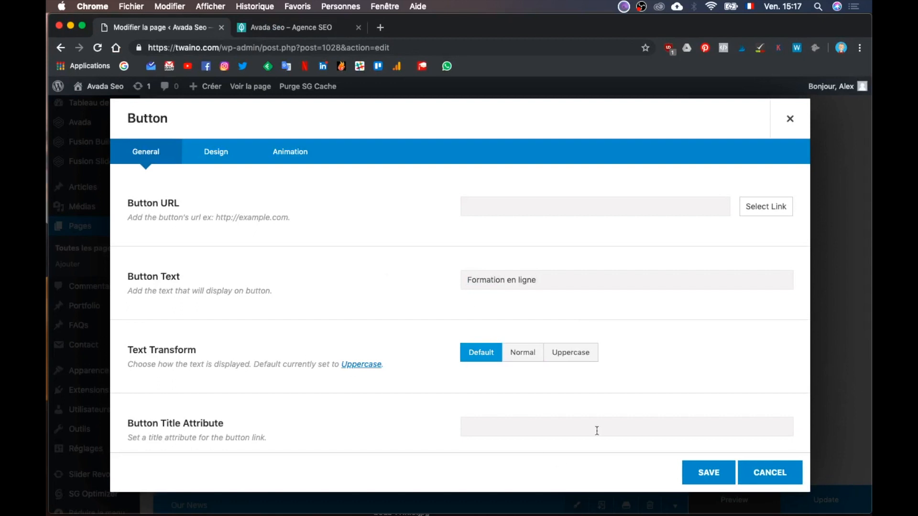
{"action": "left_click", "coordinate": [219, 149]}
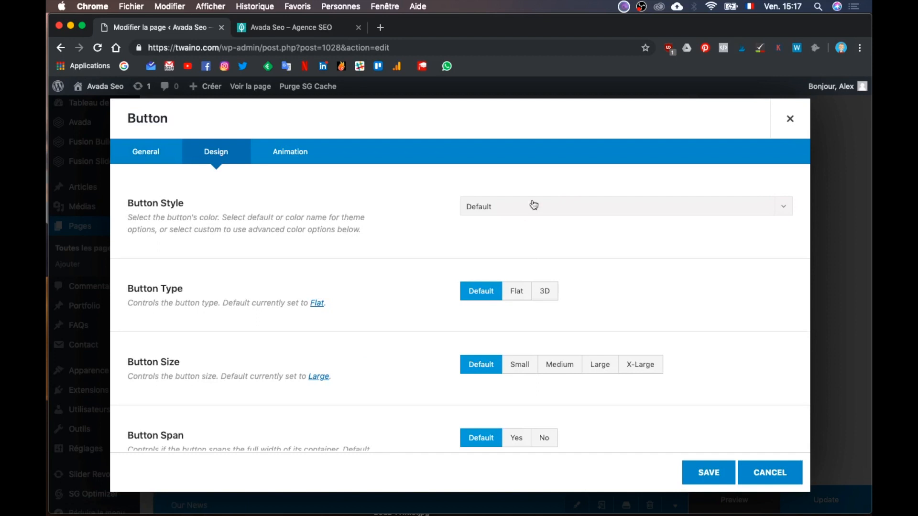
{"action": "scroll", "coordinate": [386, 384], "scroll_direction": "down", "scroll_amount": 1}
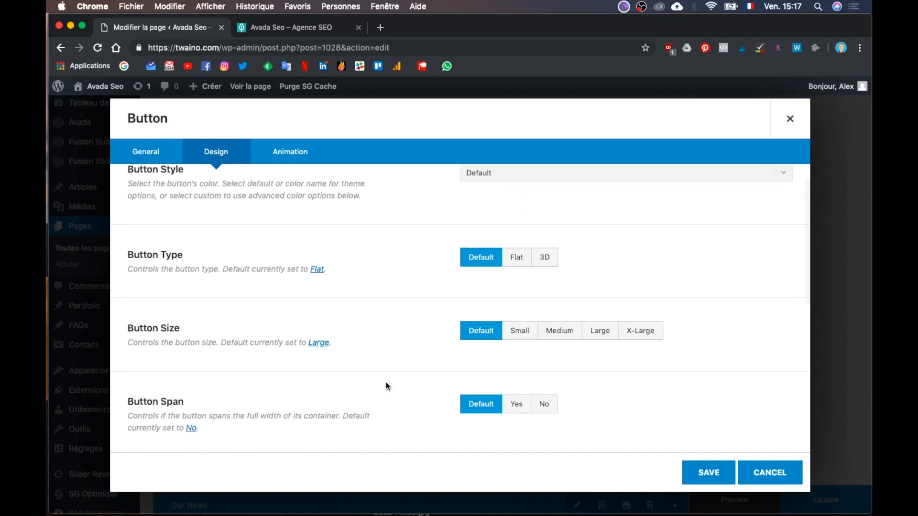
{"action": "scroll", "coordinate": [574, 432], "scroll_direction": "down", "scroll_amount": 2}
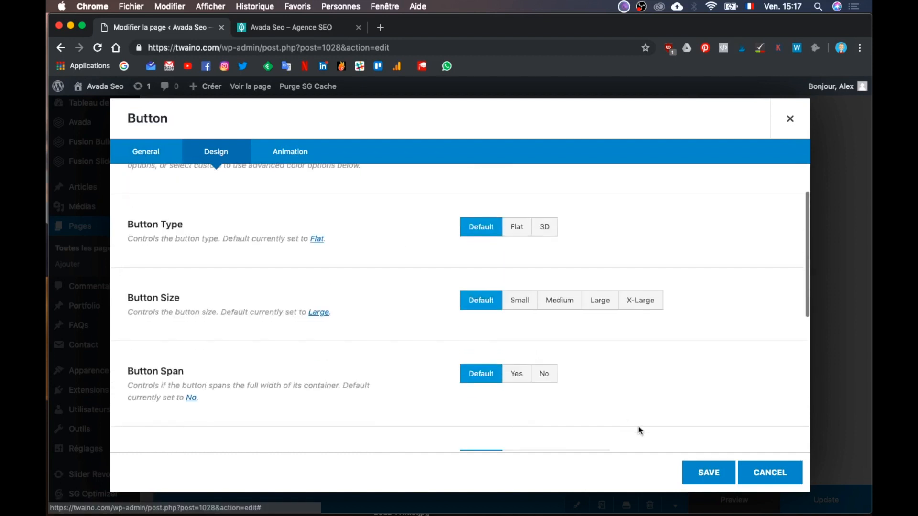
{"action": "left_click", "coordinate": [706, 472]}
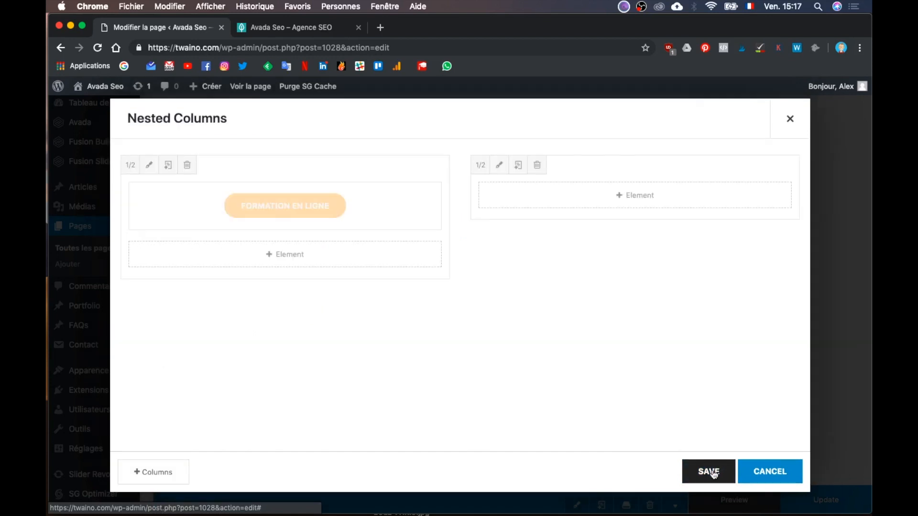
- Check the buttons in the Illustrator mockup, then reopen the "Formation en ligne" button and set its style to Custom
{"action": "key", "text": "ctrl+Up"}
{"action": "left_click", "coordinate": [237, 235]}
{"action": "key", "text": "ctrl+Up"}
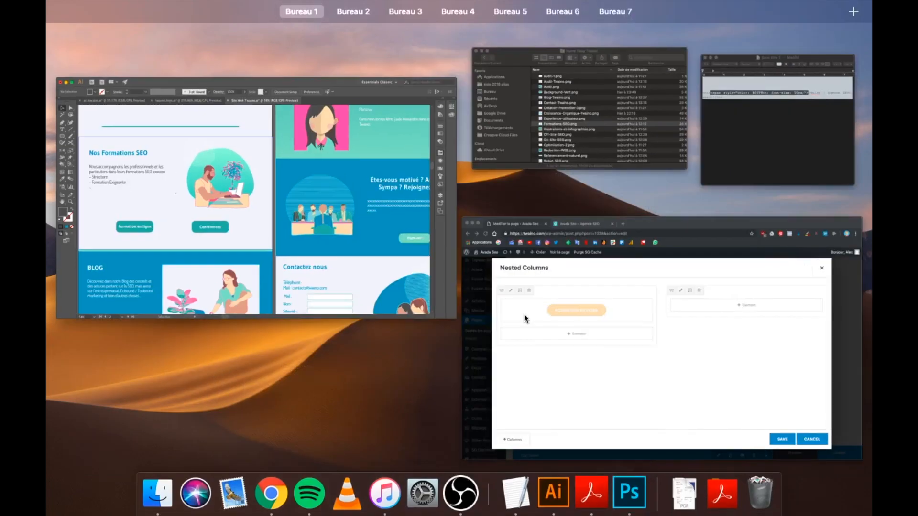
{"action": "left_click", "coordinate": [580, 314]}
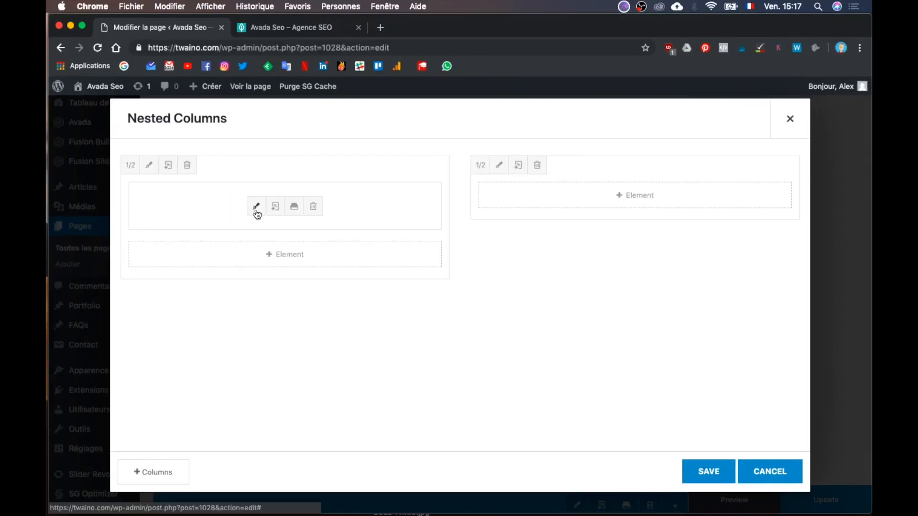
{"action": "left_click", "coordinate": [256, 212]}
{"action": "left_click", "coordinate": [233, 160]}
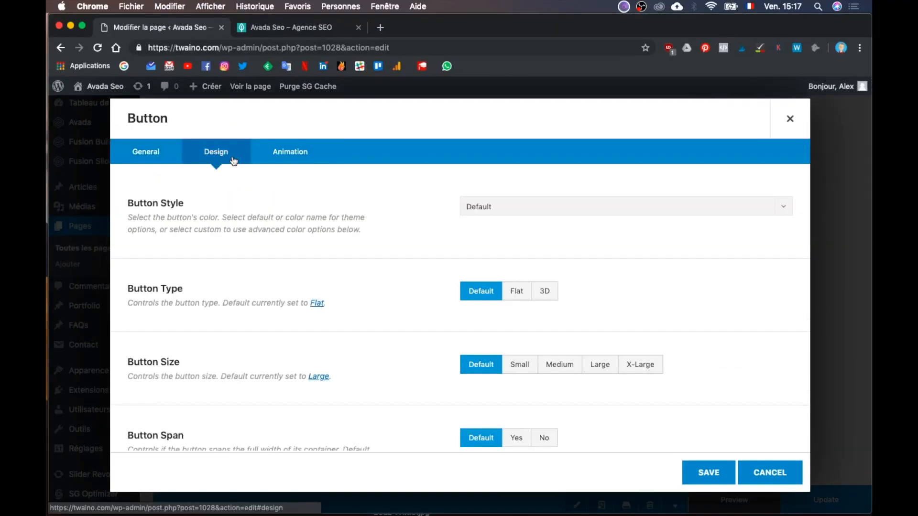
{"action": "left_click", "coordinate": [554, 212]}
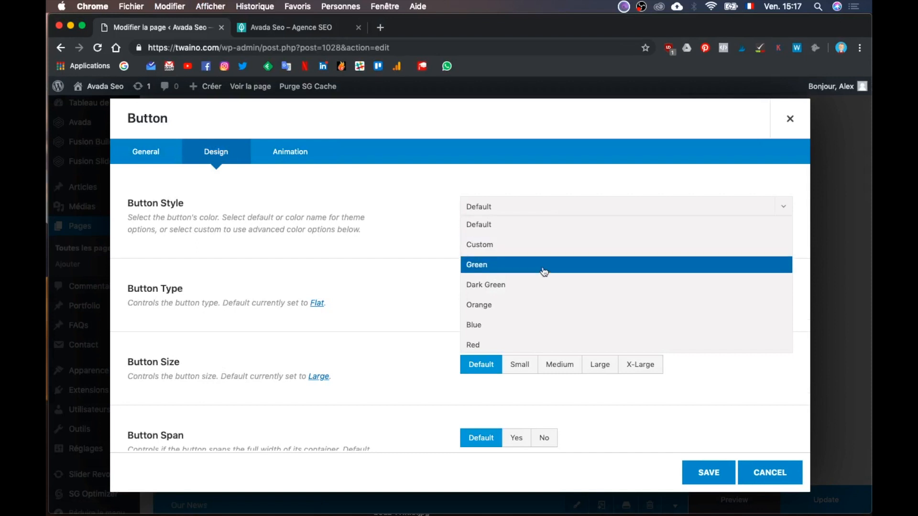
{"action": "left_click", "coordinate": [539, 245]}
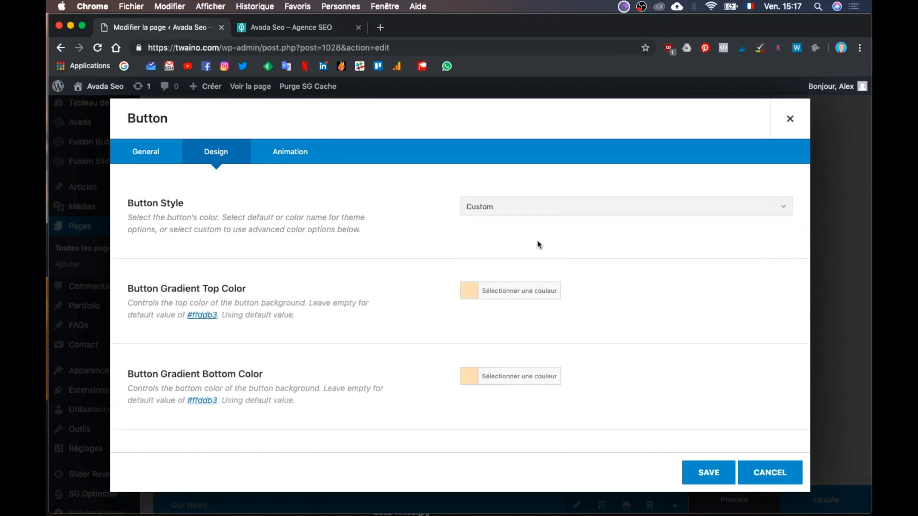
- Examine the button's gradient, accent, type and border design settings alongside the buttons in the Illustrator mockup
{"action": "scroll", "coordinate": [393, 359], "scroll_direction": "down", "scroll_amount": 5}
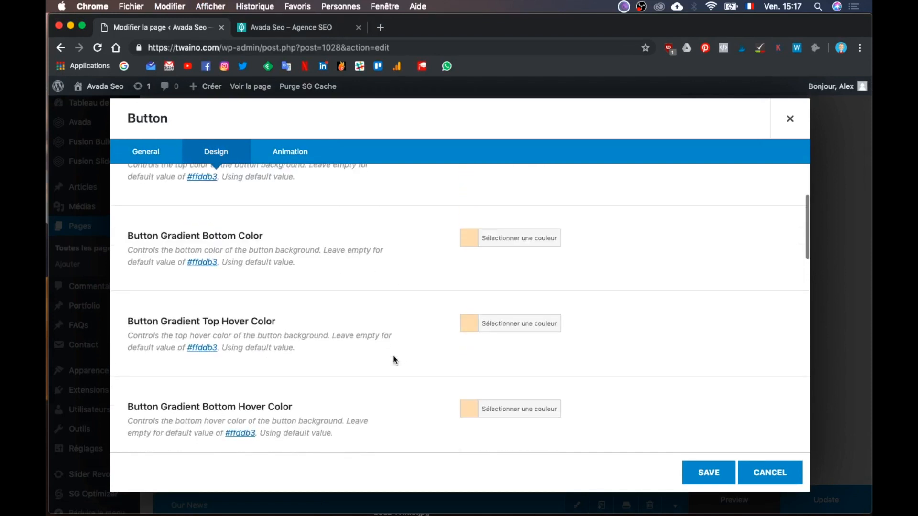
{"action": "key", "text": "ctrl+Up"}
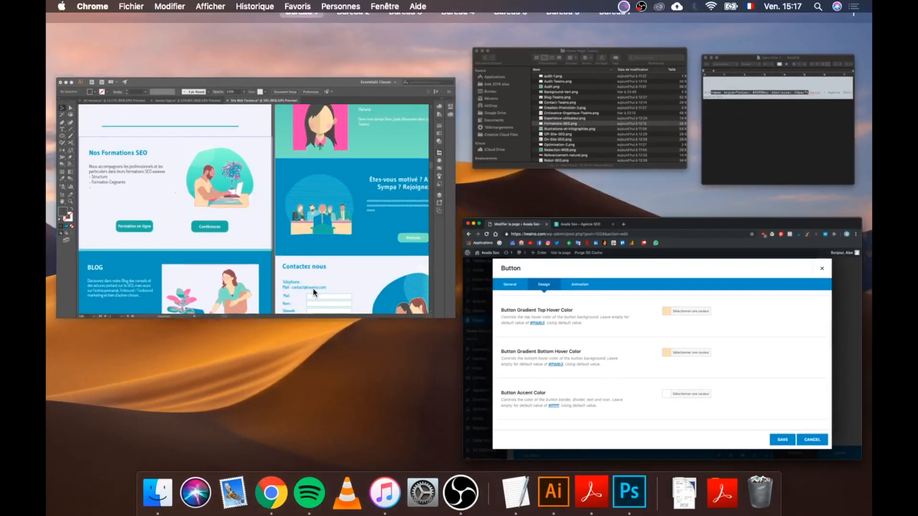
{"action": "left_click", "coordinate": [313, 288]}
{"action": "key", "text": "ctrl+Up"}
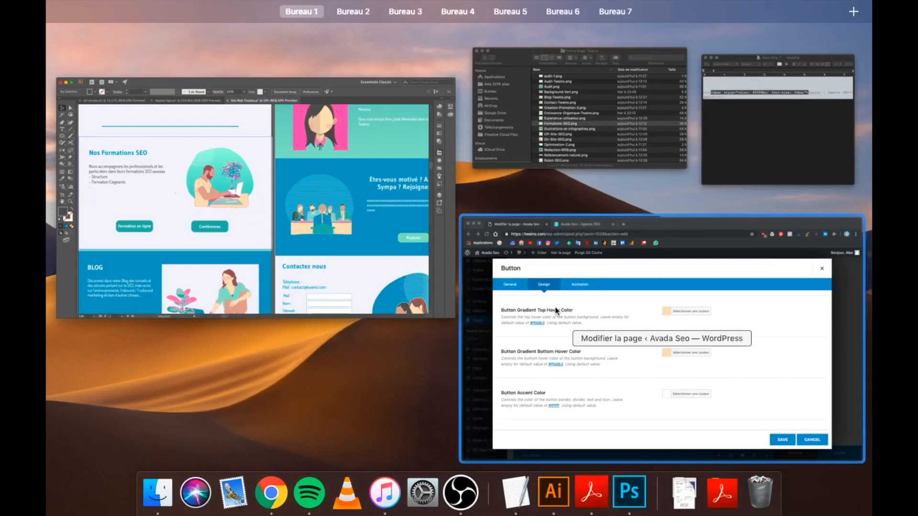
{"action": "left_click", "coordinate": [547, 331]}
{"action": "scroll", "coordinate": [546, 330], "scroll_direction": "down", "scroll_amount": 8}
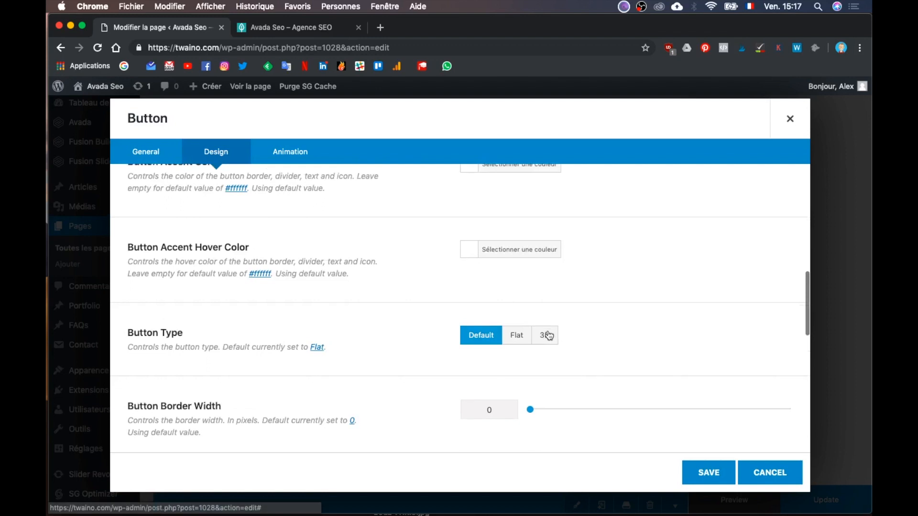
{"action": "scroll", "coordinate": [547, 330], "scroll_direction": "up", "scroll_amount": 10}
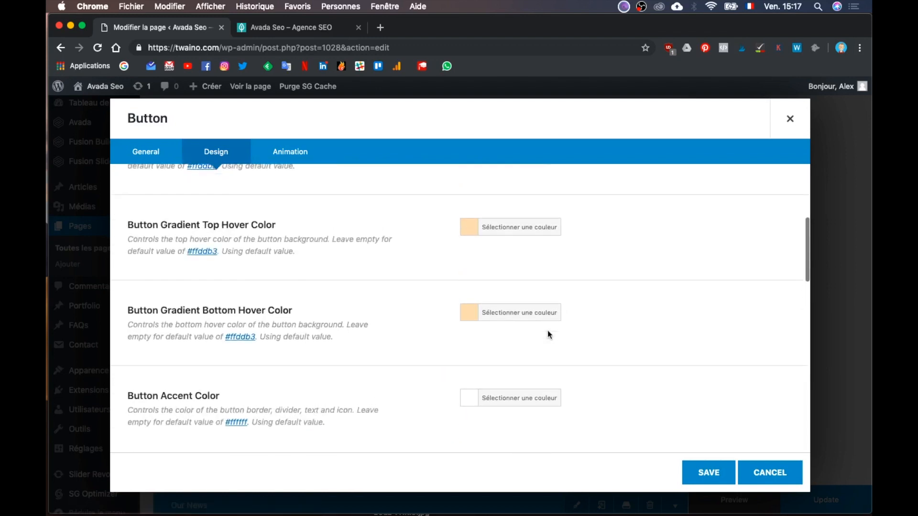
{"action": "scroll", "coordinate": [544, 323], "scroll_direction": "up", "scroll_amount": 2}
- Switch to the Illustrator mockup, sample the "Formation en ligne" button's fill with the Eyedropper and copy its hex code
{"action": "key", "text": "ctrl+Up"}
{"action": "left_click", "coordinate": [231, 242]}
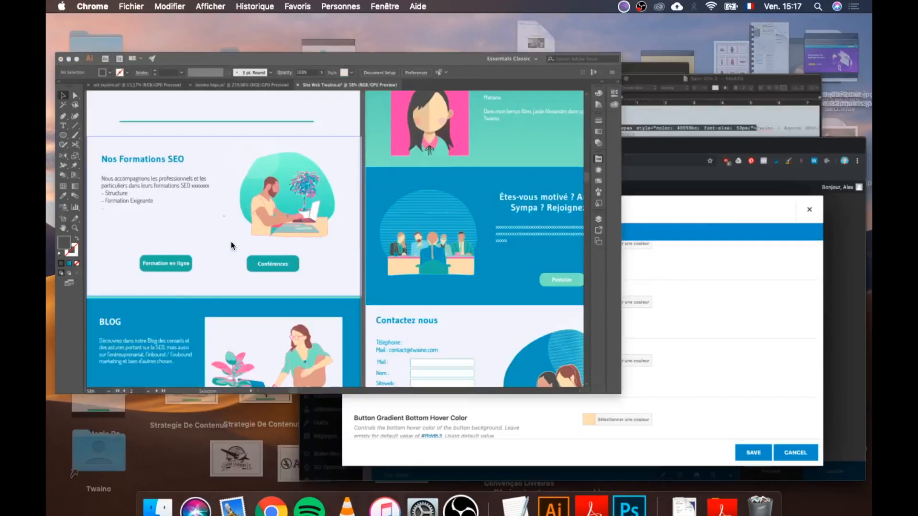
{"action": "key", "text": "i"}
{"action": "left_click", "coordinate": [229, 311]}
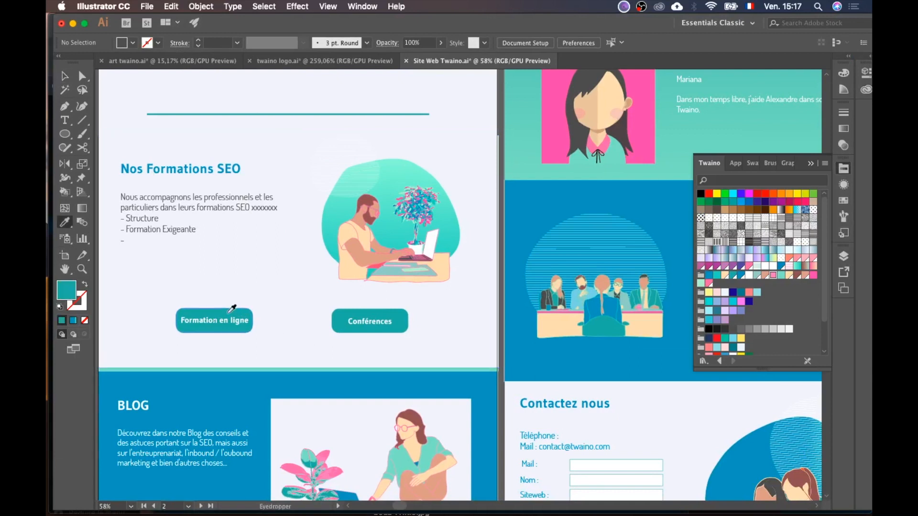
{"action": "double_click", "coordinate": [67, 290]}
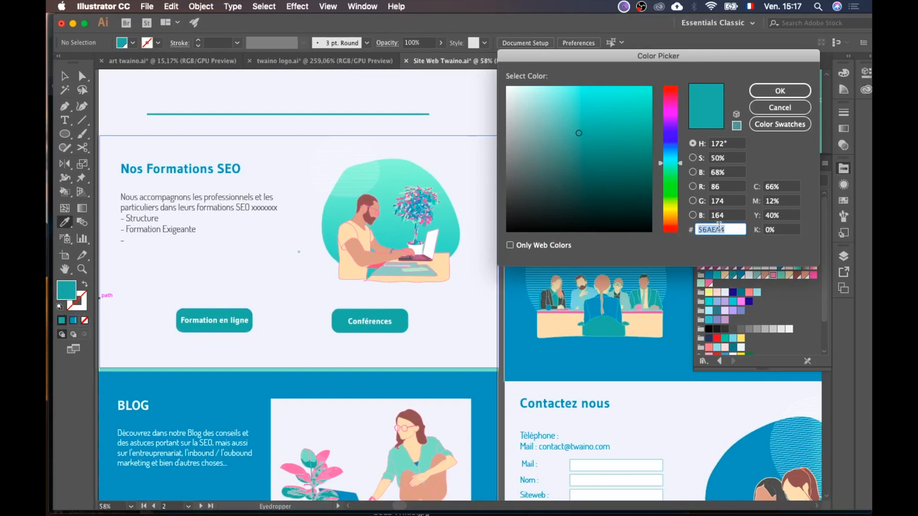
{"action": "left_click", "coordinate": [781, 108]}
- Return to the button settings in Chrome and set the gradient top and bottom colors to #56aea4
{"action": "key", "text": "ctrl+Up"}
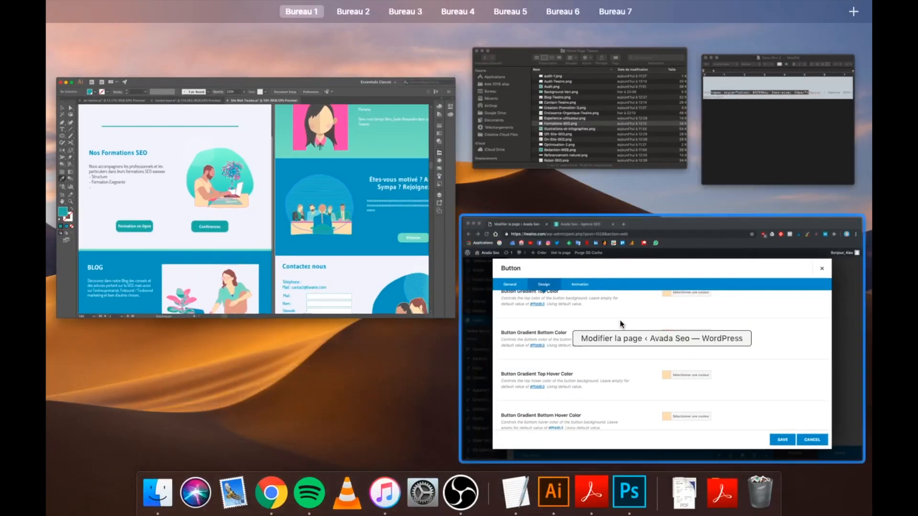
{"action": "left_click", "coordinate": [619, 319]}
{"action": "scroll", "coordinate": [519, 230], "scroll_direction": "up", "scroll_amount": 3}
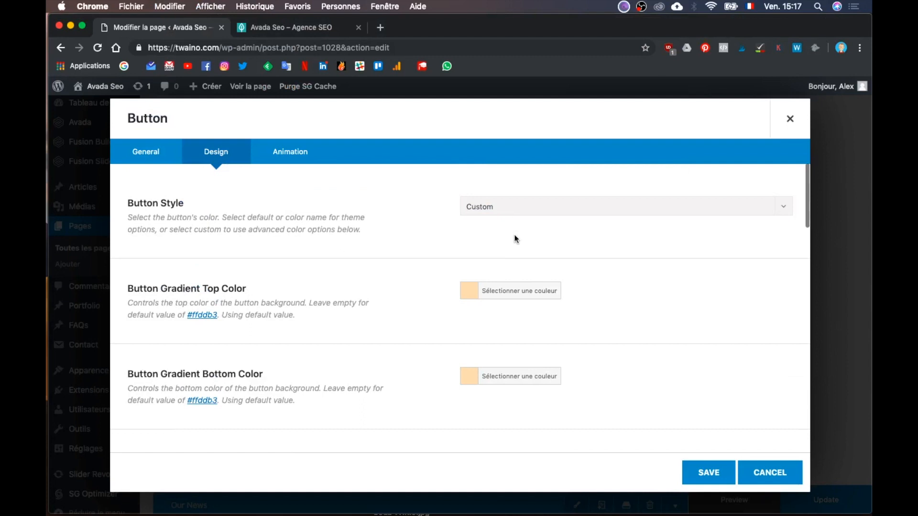
{"action": "left_click", "coordinate": [509, 303]}
{"action": "left_click", "coordinate": [503, 320]}
{"action": "type", "text": "#56aea4"}
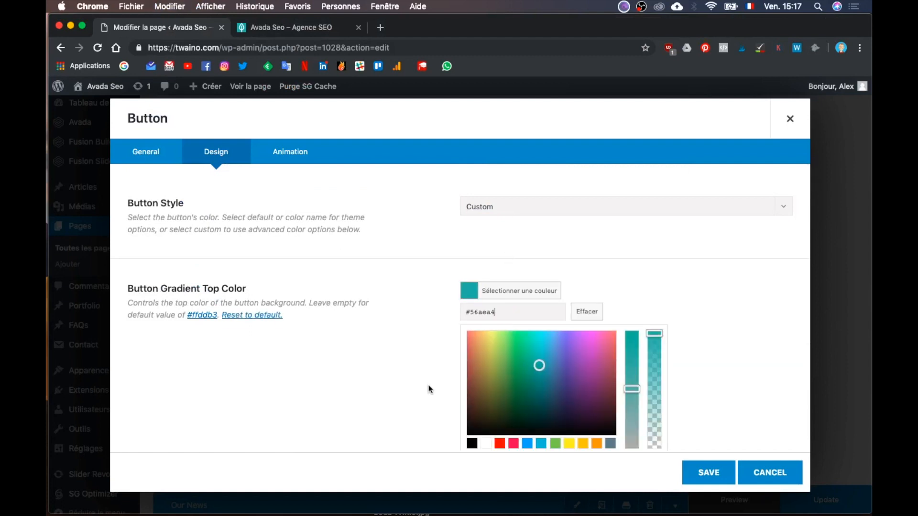
{"action": "scroll", "coordinate": [435, 382], "scroll_direction": "down", "scroll_amount": 4}
{"action": "left_click", "coordinate": [501, 402]}
{"action": "left_click", "coordinate": [529, 287]}
{"action": "type", "text": "#56aea4"}
- Set the button's gradient top and bottom hover colors to 56AEA4 and save the button
{"action": "scroll", "coordinate": [530, 286], "scroll_direction": "down", "scroll_amount": 2}
{"action": "scroll", "coordinate": [530, 286], "scroll_direction": "down", "scroll_amount": 3}
{"action": "left_click", "coordinate": [509, 257]}
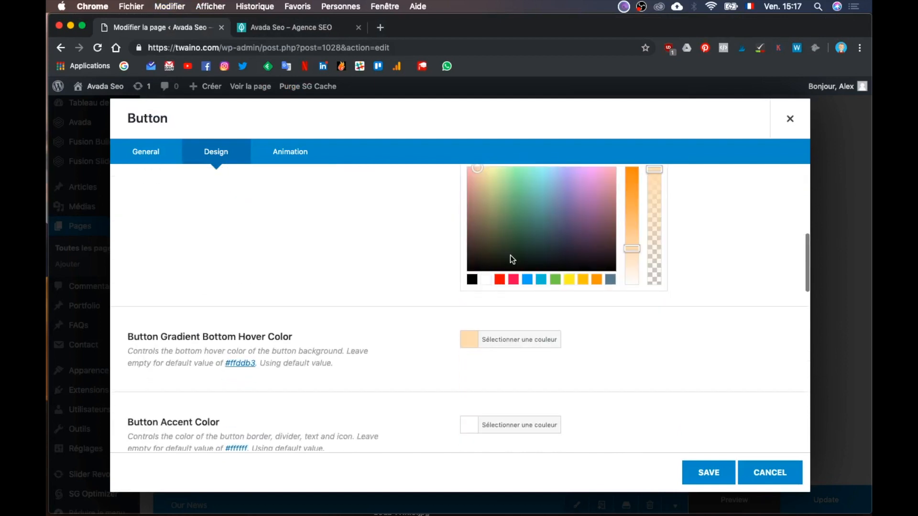
{"action": "scroll", "coordinate": [505, 207], "scroll_direction": "up", "scroll_amount": 1}
{"action": "left_click", "coordinate": [515, 186]}
{"action": "type", "text": "#56aea4"}
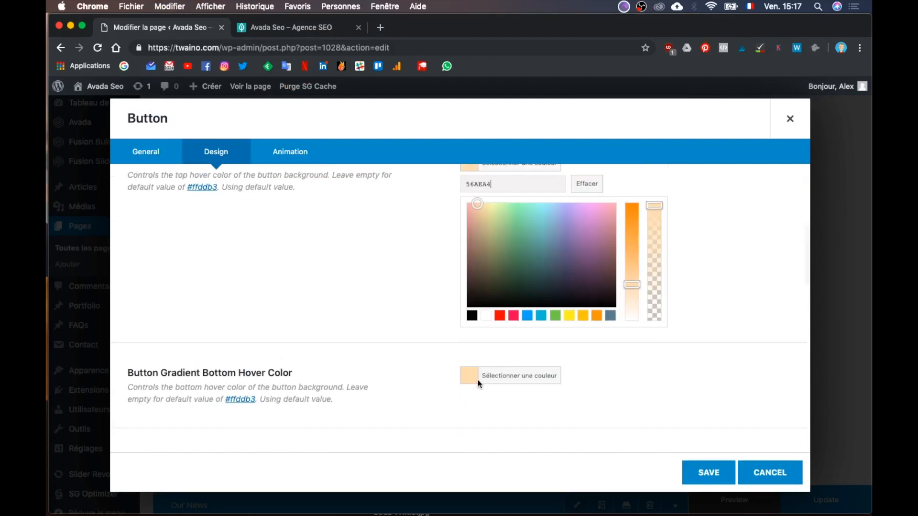
{"action": "left_click", "coordinate": [518, 376]}
{"action": "left_click", "coordinate": [535, 268]}
{"action": "type", "text": "#56aea4"}
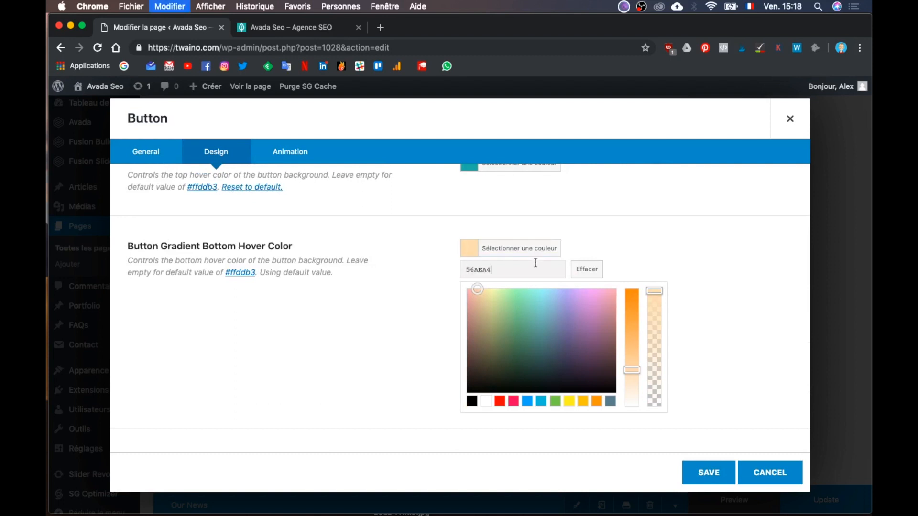
{"action": "left_click", "coordinate": [704, 472]}
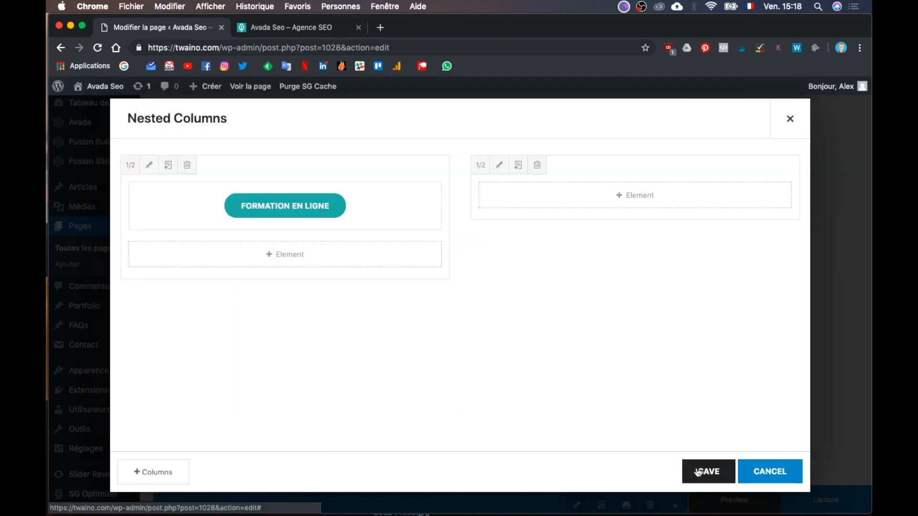
- Reopen the "Formation en ligne" button, review its general and design options including size, span, shape and icon, and save it
{"action": "left_click", "coordinate": [256, 211]}
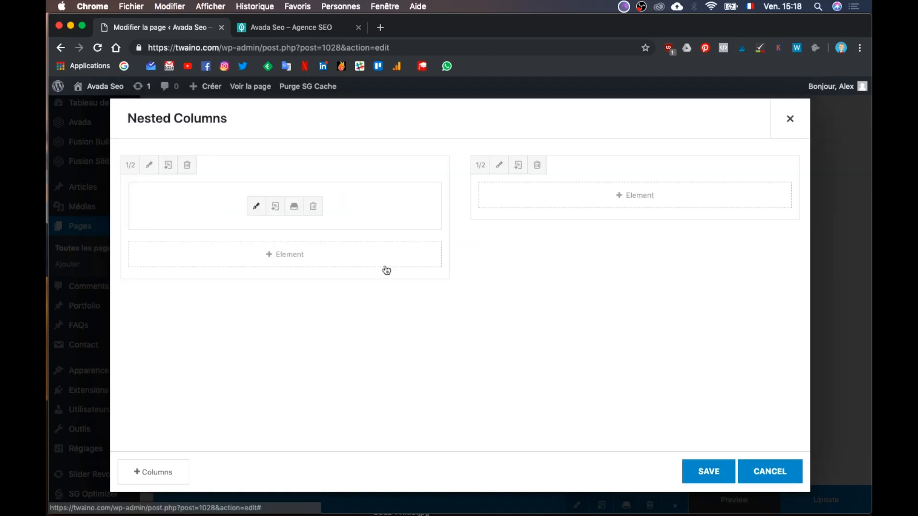
{"action": "scroll", "coordinate": [363, 329], "scroll_direction": "down", "scroll_amount": 6}
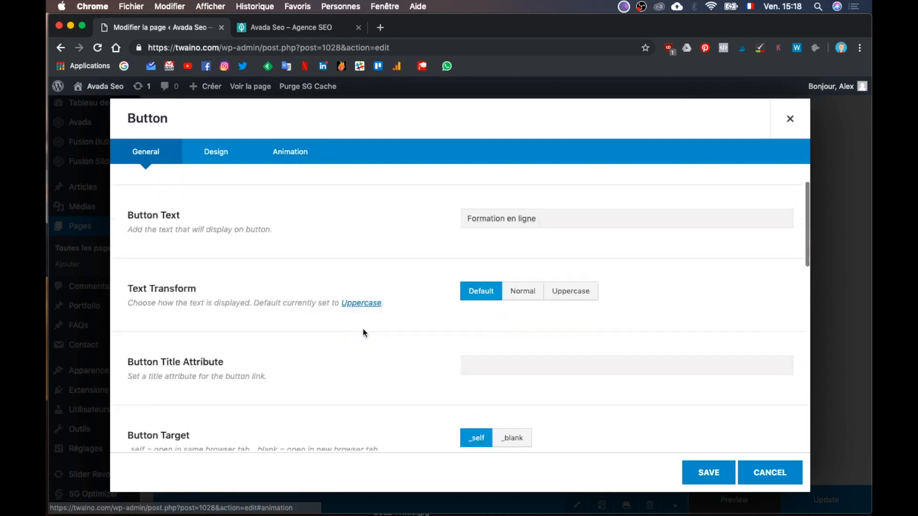
{"action": "scroll", "coordinate": [362, 329], "scroll_direction": "down", "scroll_amount": 6}
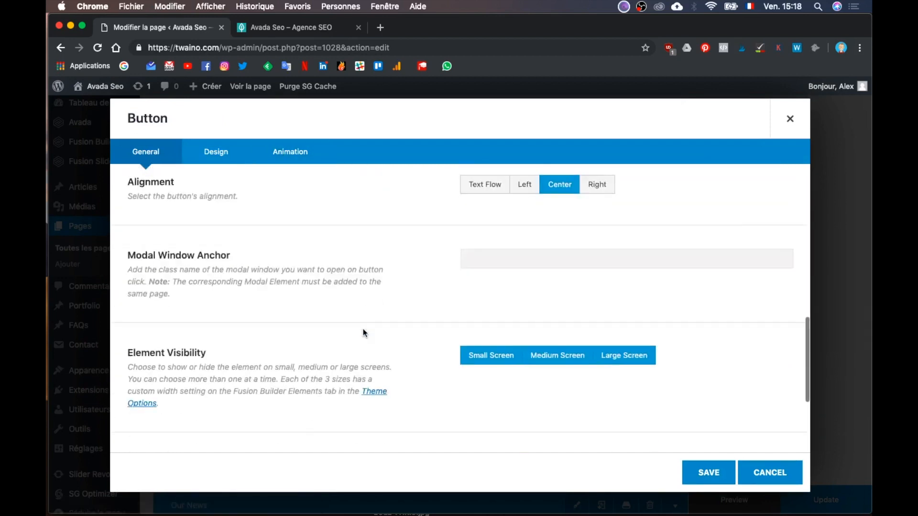
{"action": "left_click", "coordinate": [228, 160]}
{"action": "scroll", "coordinate": [286, 258], "scroll_direction": "down", "scroll_amount": 4}
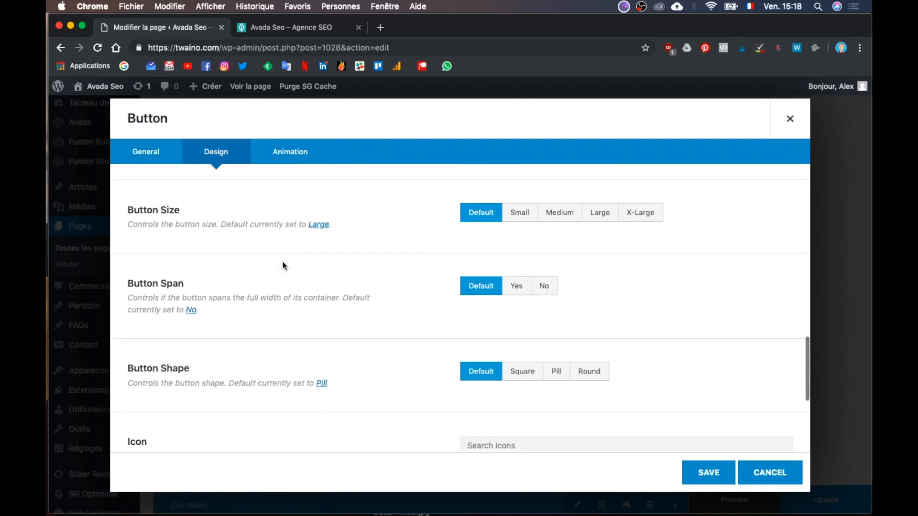
{"action": "scroll", "coordinate": [366, 281], "scroll_direction": "up", "scroll_amount": 2}
{"action": "scroll", "coordinate": [437, 262], "scroll_direction": "up", "scroll_amount": 2}
{"action": "scroll", "coordinate": [436, 262], "scroll_direction": "down", "scroll_amount": 3}
{"action": "scroll", "coordinate": [401, 369], "scroll_direction": "down", "scroll_amount": 5}
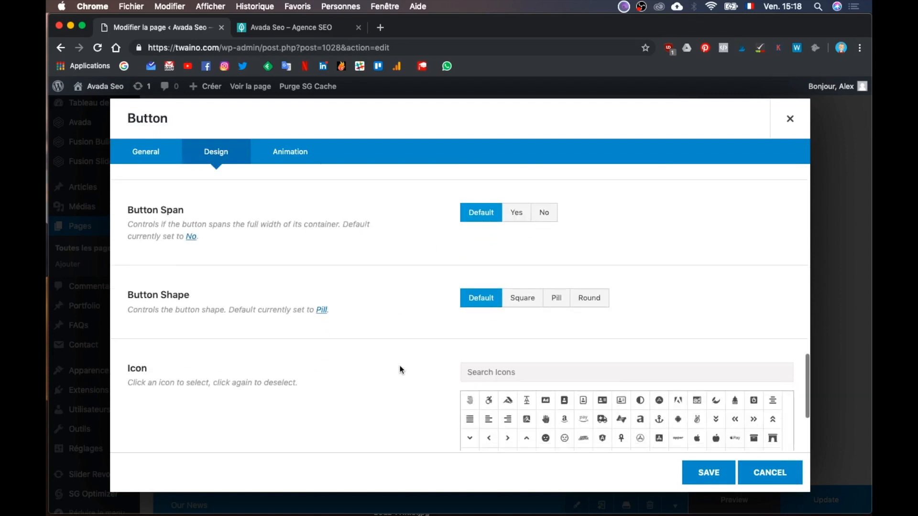
{"action": "scroll", "coordinate": [401, 369], "scroll_direction": "down", "scroll_amount": 1}
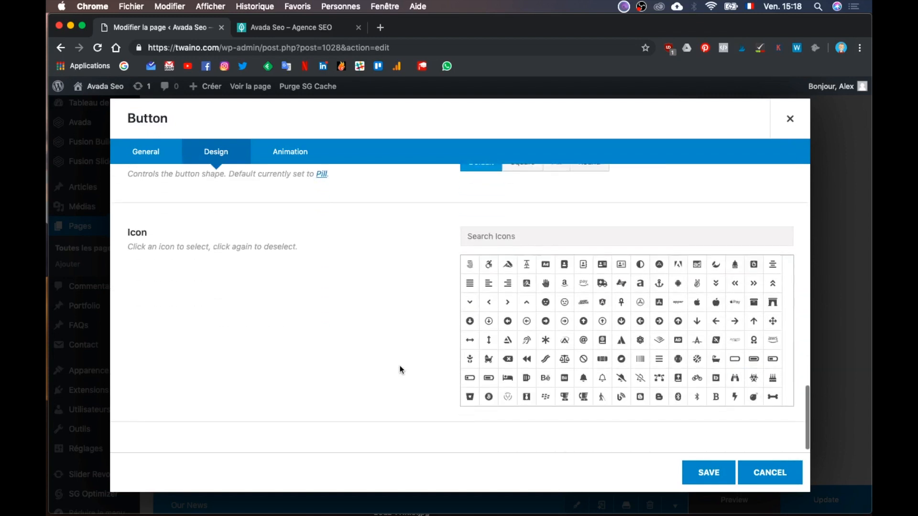
{"action": "scroll", "coordinate": [338, 272], "scroll_direction": "up", "scroll_amount": 15}
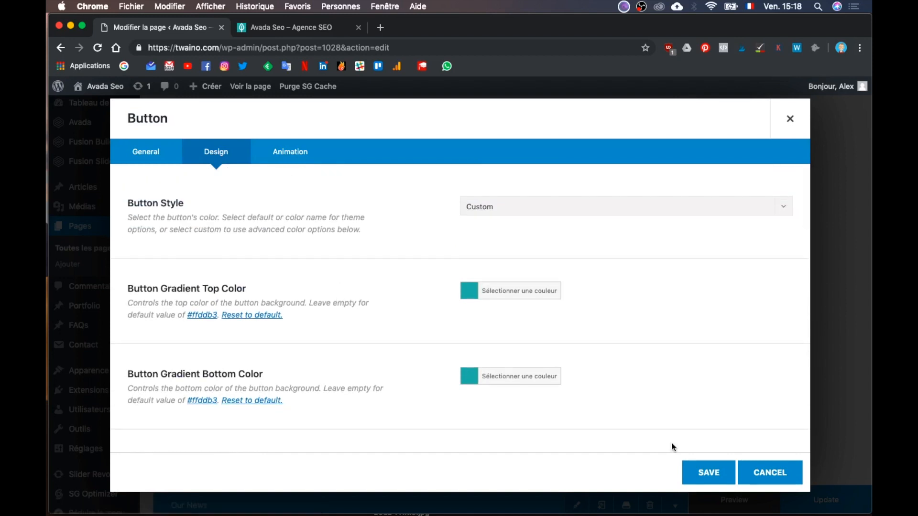
{"action": "left_click", "coordinate": [693, 471]}
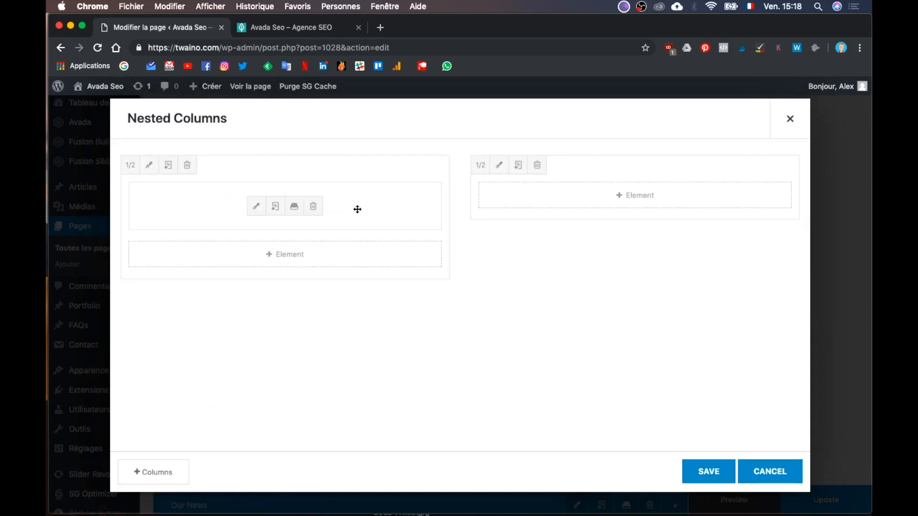
- Save the nested columns and preview the page changes at the "Nos Formations SEO" block
{"action": "left_click", "coordinate": [705, 479]}
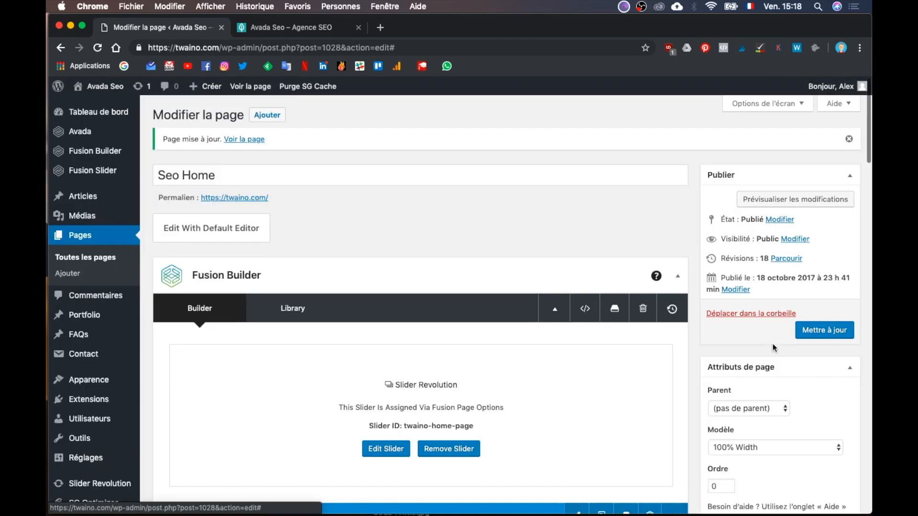
{"action": "left_click", "coordinate": [784, 199]}
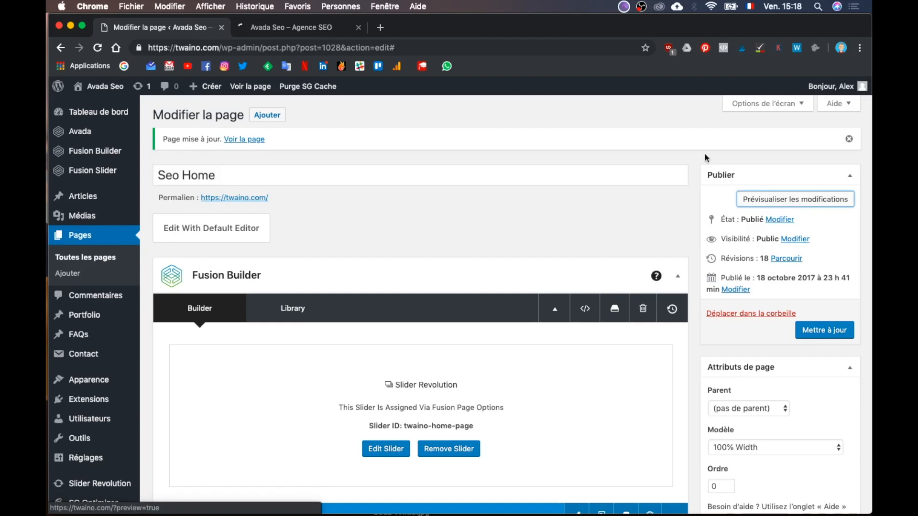
{"action": "left_click", "coordinate": [306, 34]}
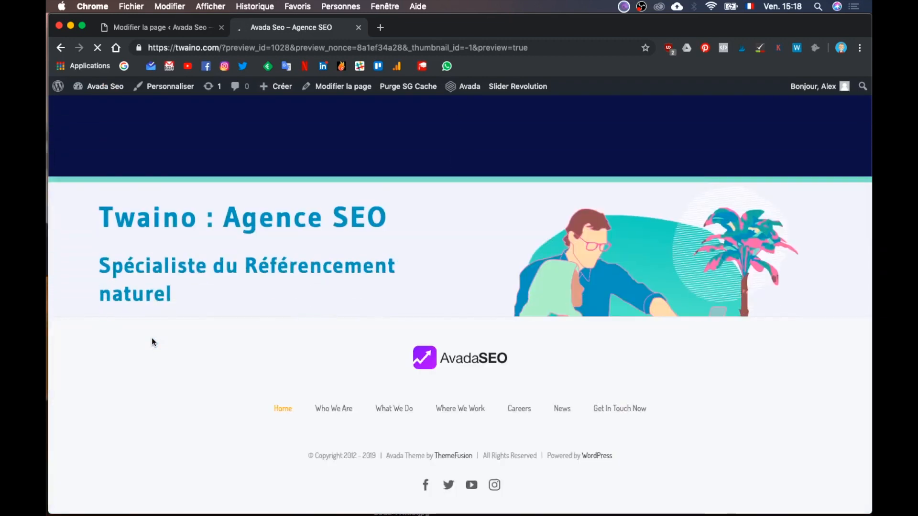
{"action": "scroll", "coordinate": [151, 337], "scroll_direction": "down", "scroll_amount": 15}
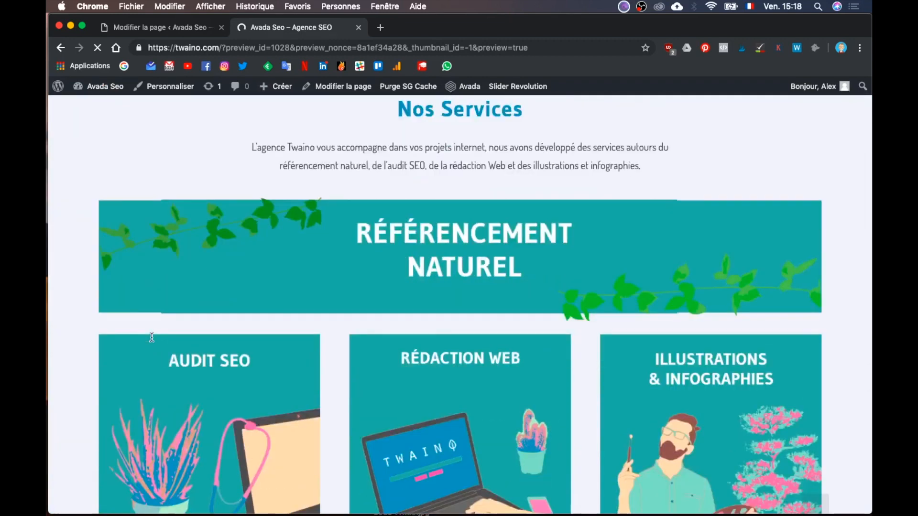
{"action": "scroll", "coordinate": [152, 337], "scroll_direction": "down", "scroll_amount": 10}
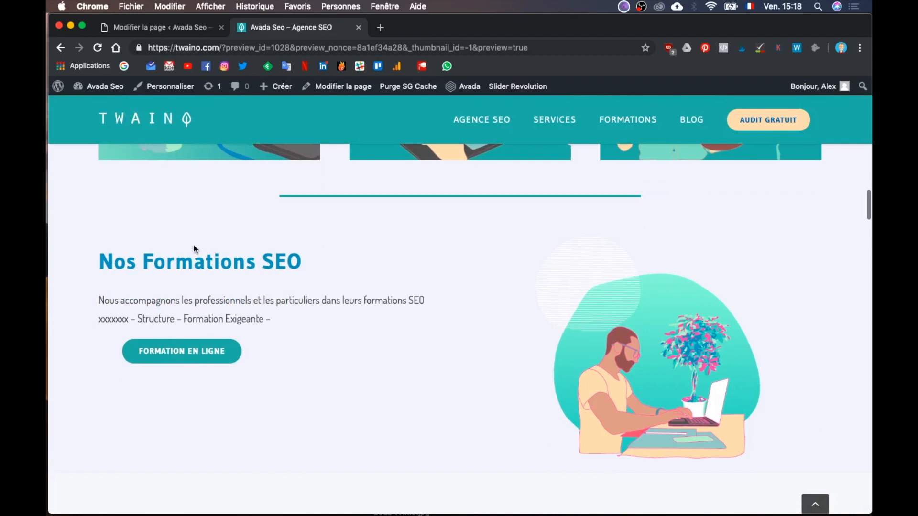
- Compare the previewed "Nos Formations SEO" block with the Illustrator mockup, then return to Chrome
{"action": "key", "text": "ctrl+Up"}
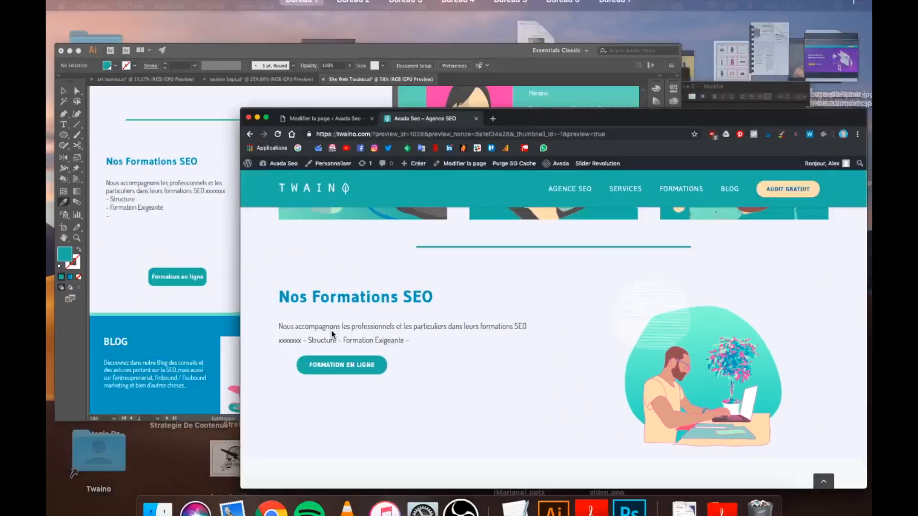
{"action": "left_click", "coordinate": [225, 200]}
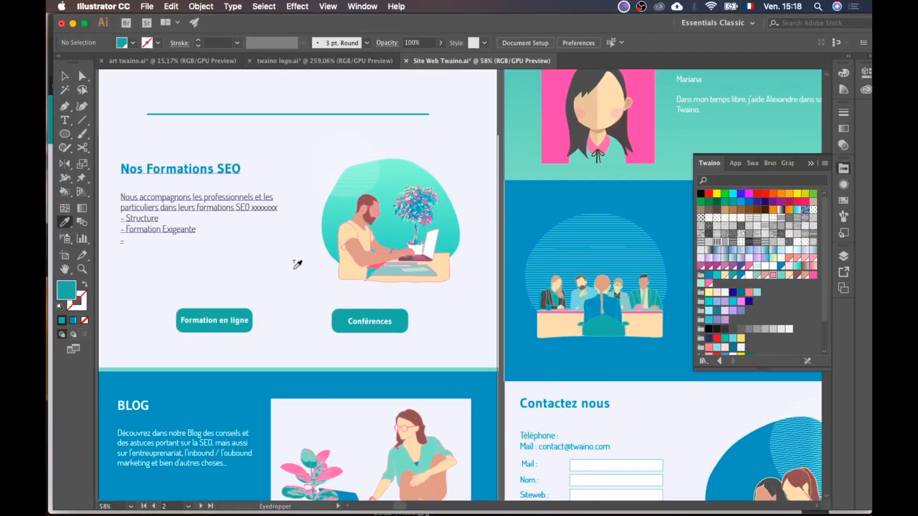
{"action": "key", "text": "ctrl+Up"}
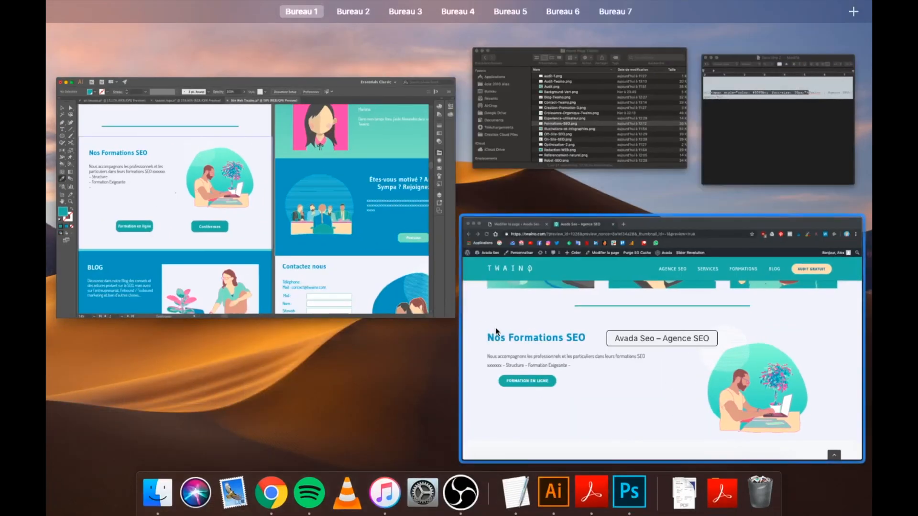
{"action": "left_click", "coordinate": [547, 320]}
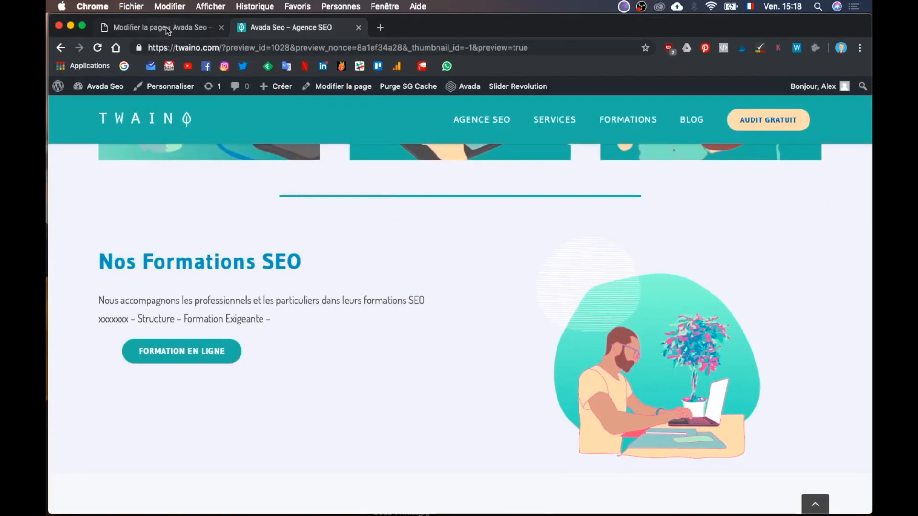
- Reopen the nested columns under the "Nos Formations SEO" text, delete the empty second 1/2 column and clone the first one
{"action": "left_click", "coordinate": [165, 27]}
{"action": "scroll", "coordinate": [378, 331], "scroll_direction": "down", "scroll_amount": 10}
{"action": "scroll", "coordinate": [377, 332], "scroll_direction": "down", "scroll_amount": 3}
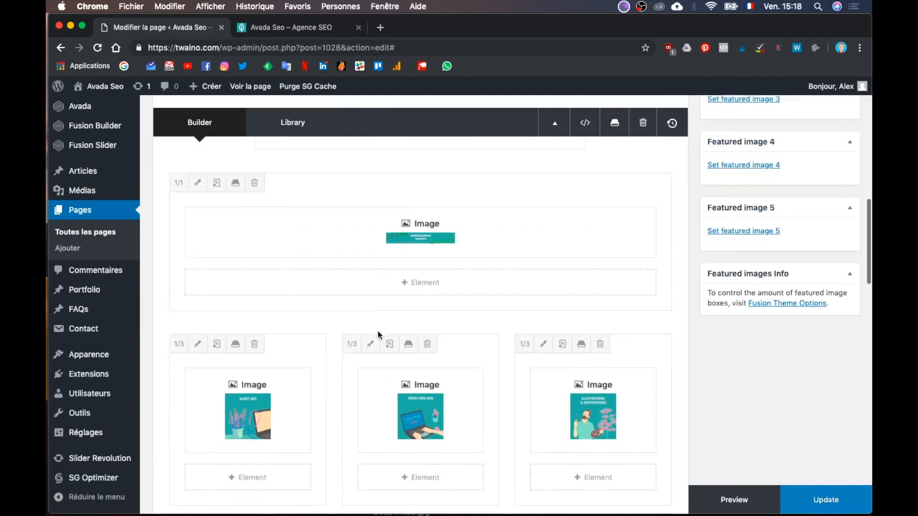
{"action": "scroll", "coordinate": [378, 332], "scroll_direction": "up", "scroll_amount": 1}
{"action": "scroll", "coordinate": [378, 332], "scroll_direction": "down", "scroll_amount": 5}
{"action": "scroll", "coordinate": [379, 332], "scroll_direction": "down", "scroll_amount": 8}
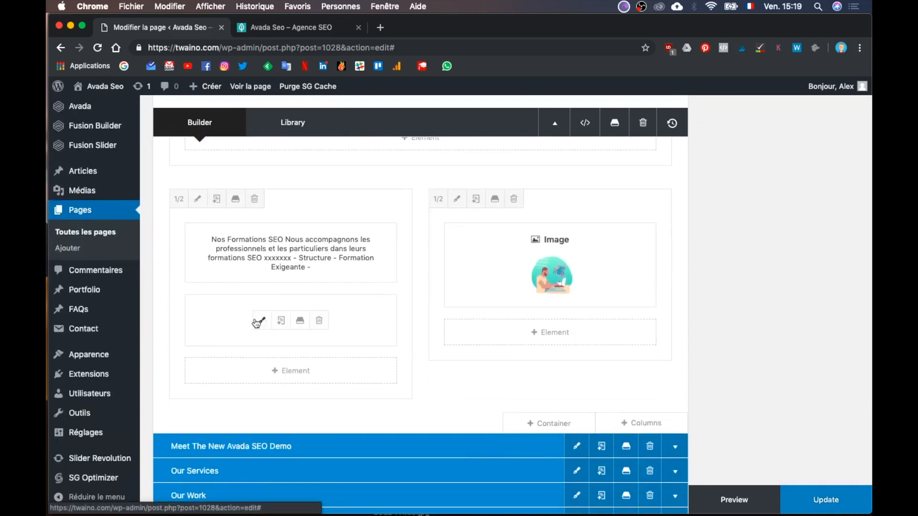
{"action": "left_click", "coordinate": [268, 320]}
{"action": "left_click", "coordinate": [536, 169]}
{"action": "left_click", "coordinate": [168, 166]}
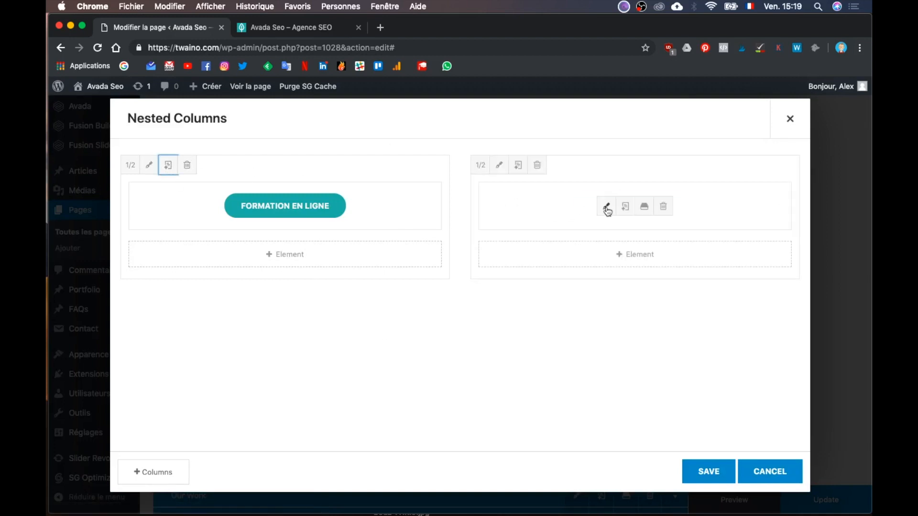
- Set the text of the cloned button in the second 1/2 nested column to "Conférences" and save the button
{"action": "left_click", "coordinate": [606, 206]}
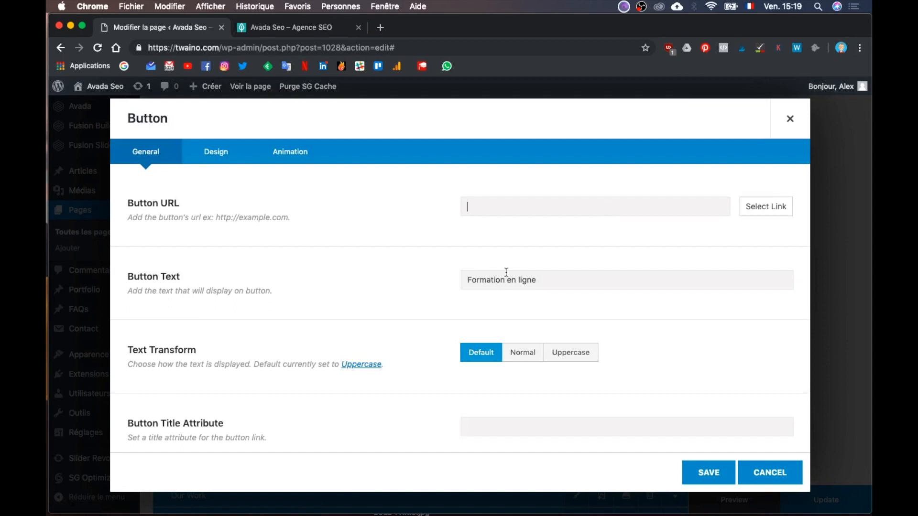
{"action": "key", "text": "ctrl+Up"}
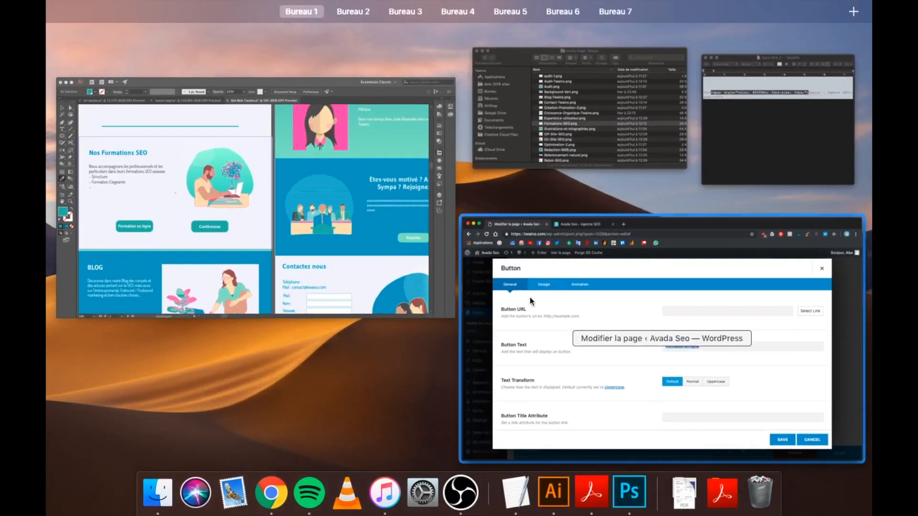
{"action": "left_click", "coordinate": [555, 324]}
{"action": "type", "text": "Conférences"}
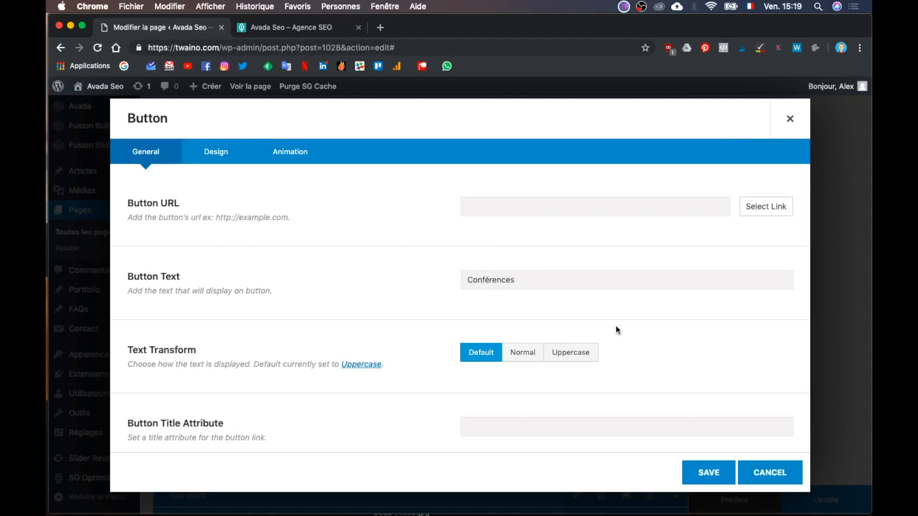
{"action": "left_click", "coordinate": [698, 478]}
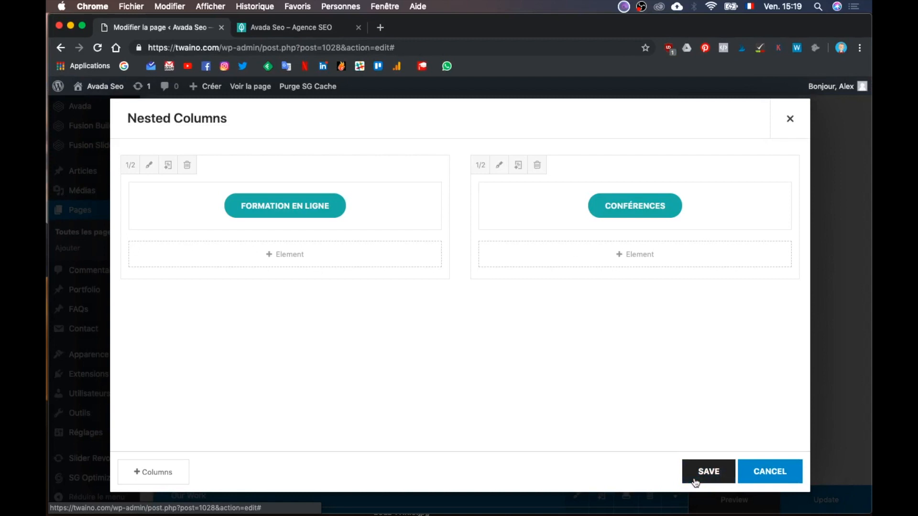
- Save the nested columns and update the page
{"action": "left_click", "coordinate": [696, 480]}
{"action": "scroll", "coordinate": [782, 468], "scroll_direction": "down", "scroll_amount": 6}
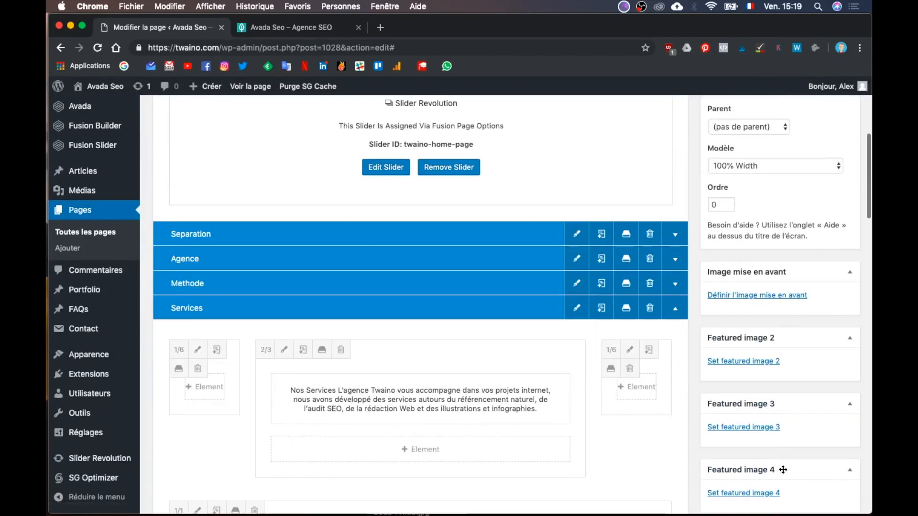
{"action": "scroll", "coordinate": [793, 468], "scroll_direction": "down", "scroll_amount": 3}
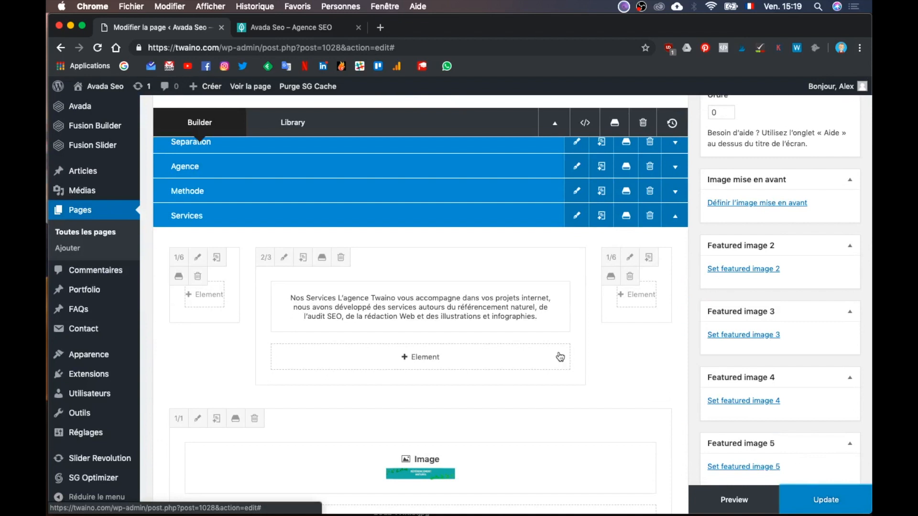
{"action": "scroll", "coordinate": [641, 397], "scroll_direction": "down", "scroll_amount": 2}
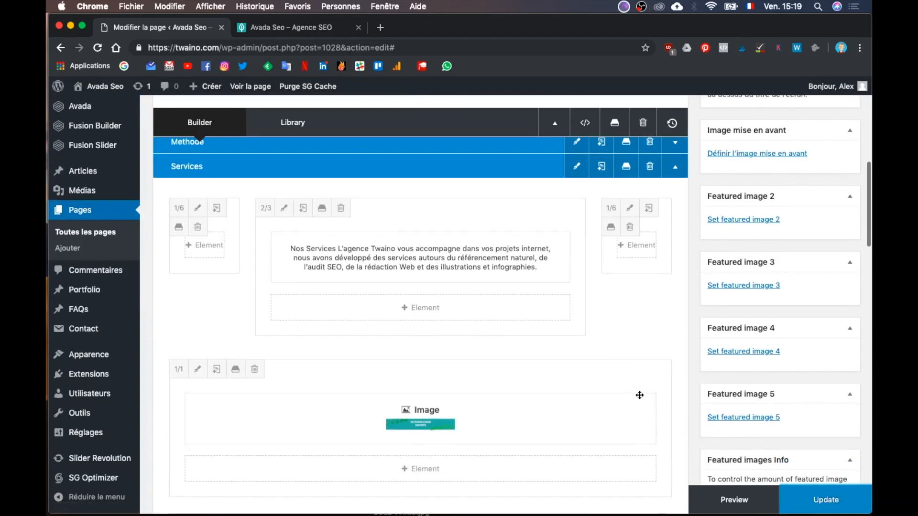
{"action": "left_click", "coordinate": [825, 500]}
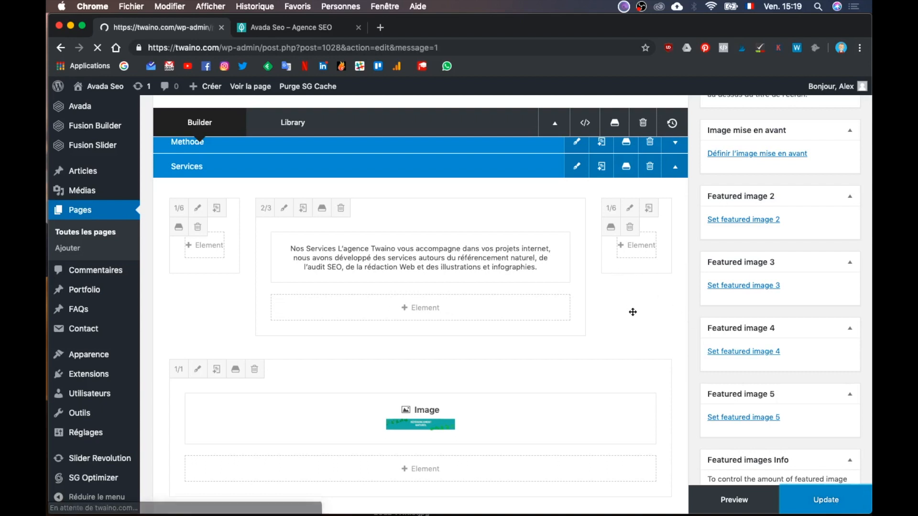
- Examine the separator line and BLOG section below "Nos Formations SEO" in the Illustrator mockup, then return to Chrome
{"action": "key", "text": "ctrl+Up"}
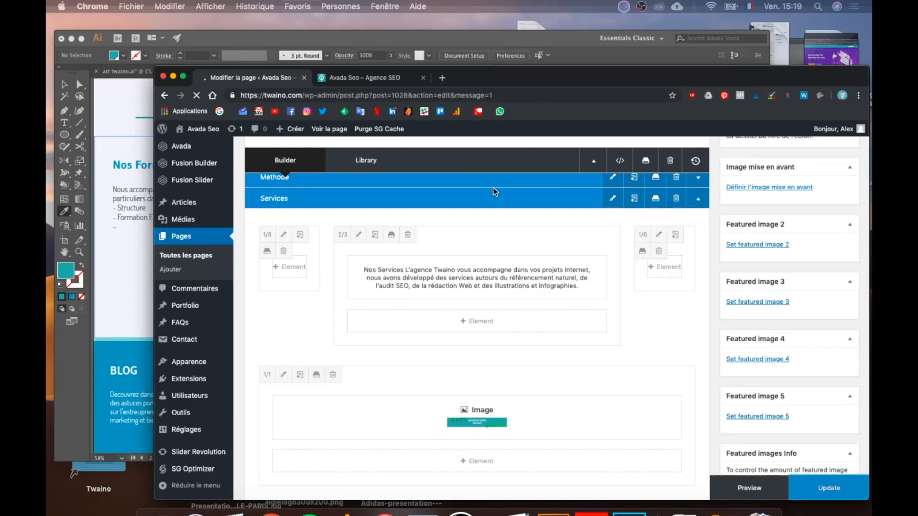
{"action": "left_click", "coordinate": [344, 214]}
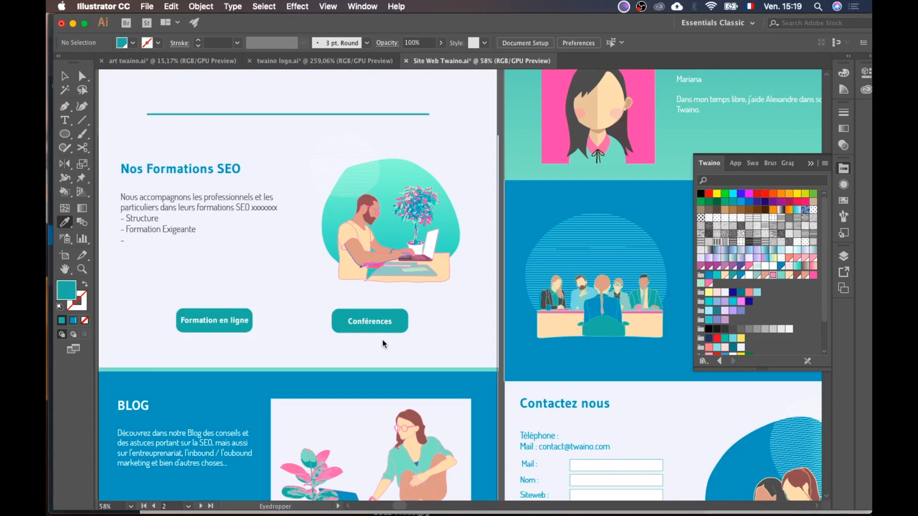
{"action": "scroll", "coordinate": [383, 343], "scroll_direction": "down", "scroll_amount": 3}
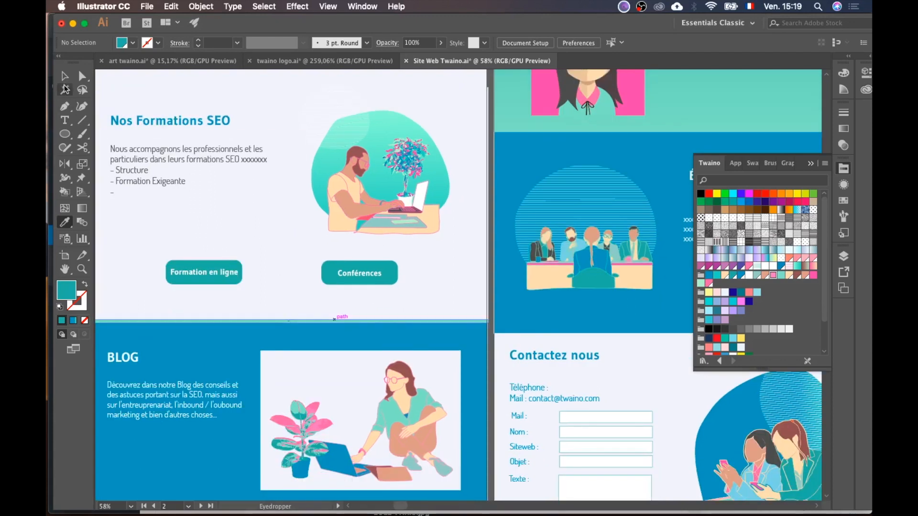
{"action": "key", "text": "v"}
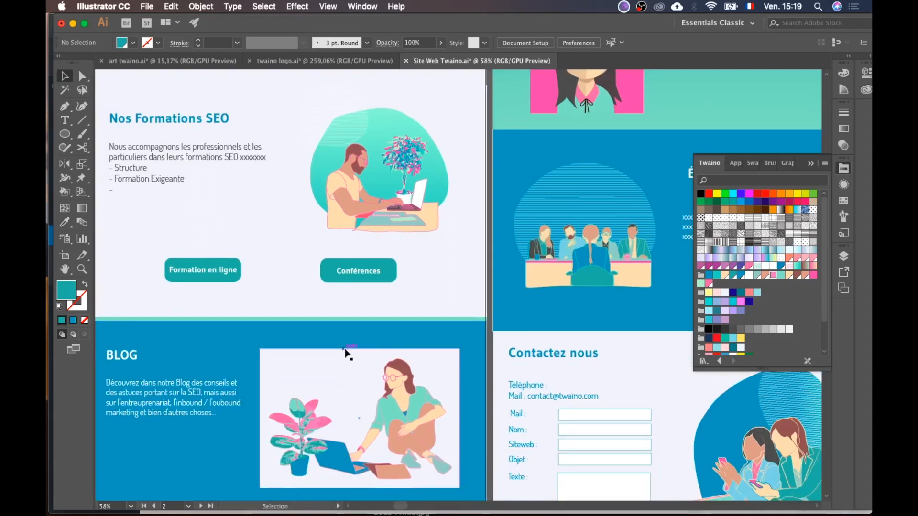
{"action": "scroll", "coordinate": [335, 333], "scroll_direction": "down", "scroll_amount": 7}
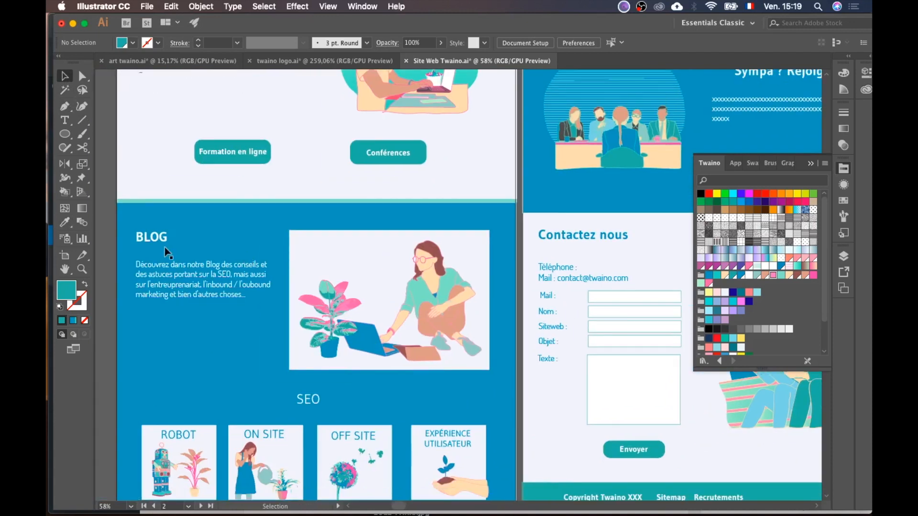
{"action": "scroll", "coordinate": [421, 368], "scroll_direction": "down", "scroll_amount": 3}
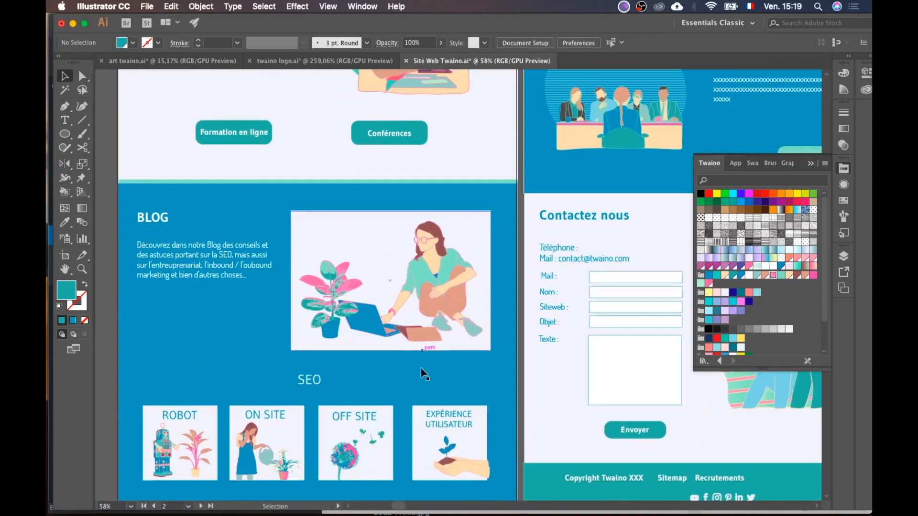
{"action": "key", "text": "ctrl+Up"}
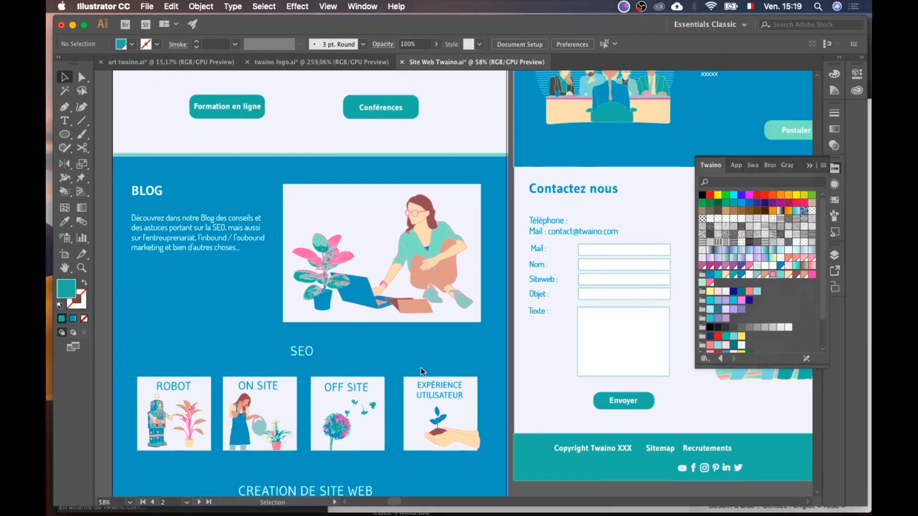
{"action": "left_click", "coordinate": [696, 342]}
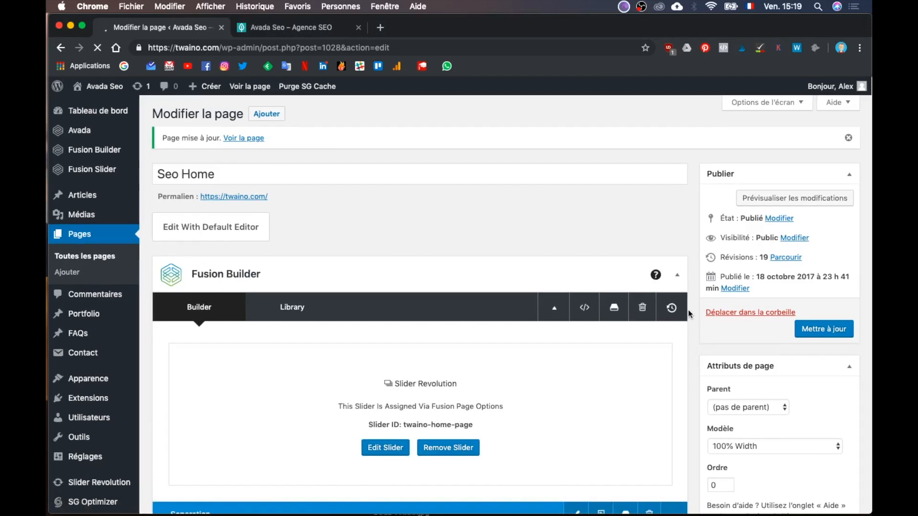
- Clone the "Separation" container and move the copy directly below the "Services" container
{"action": "scroll", "coordinate": [687, 309], "scroll_direction": "down", "scroll_amount": 3}
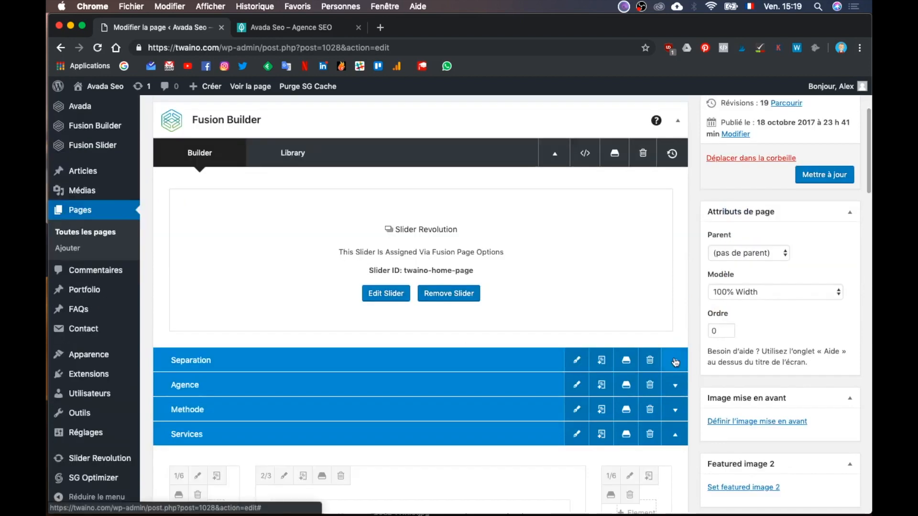
{"action": "left_click", "coordinate": [674, 362]}
{"action": "left_click", "coordinate": [675, 363]}
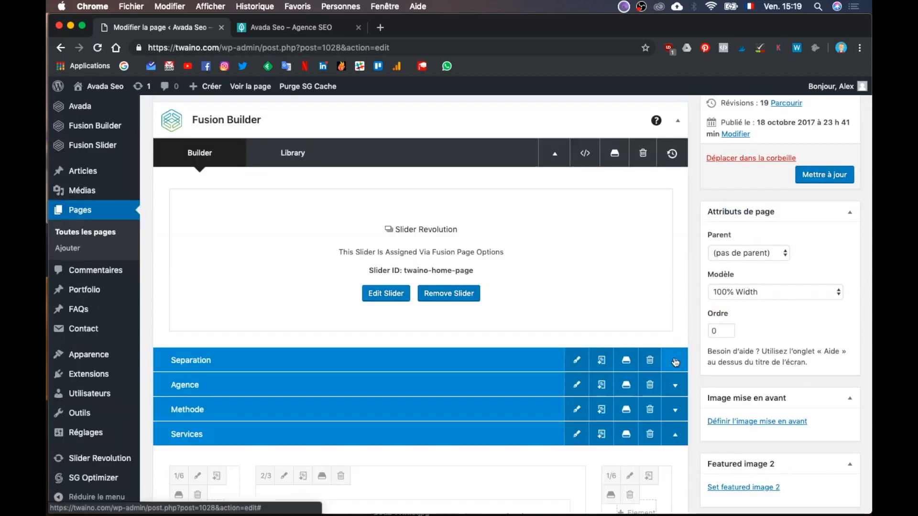
{"action": "scroll", "coordinate": [478, 337], "scroll_direction": "down", "scroll_amount": 2}
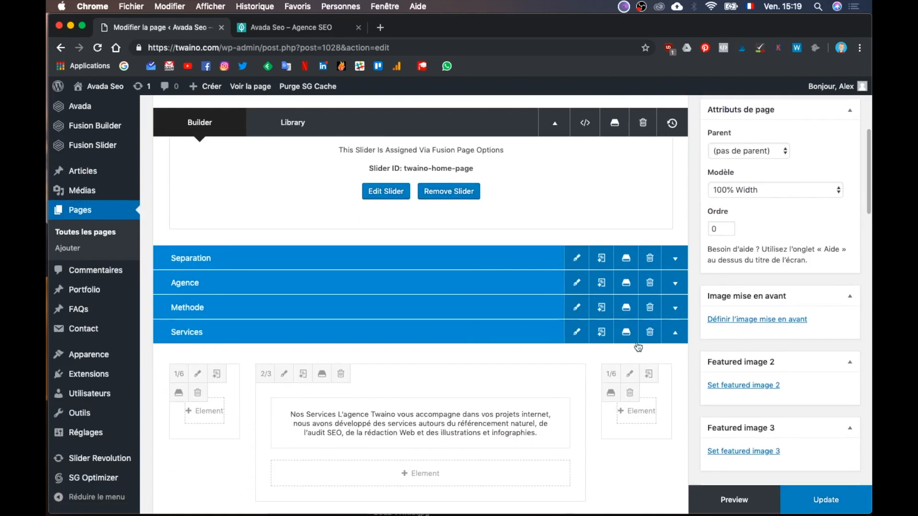
{"action": "left_click", "coordinate": [674, 333]}
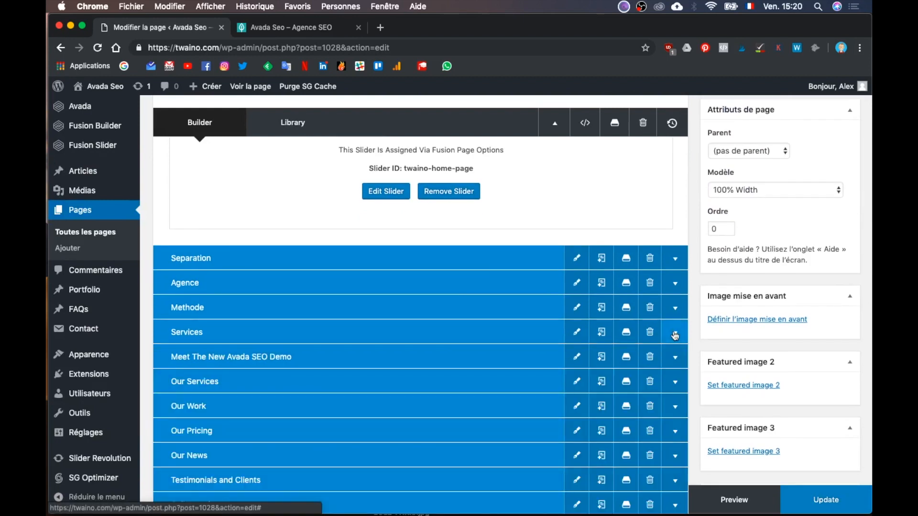
{"action": "left_click", "coordinate": [674, 334]}
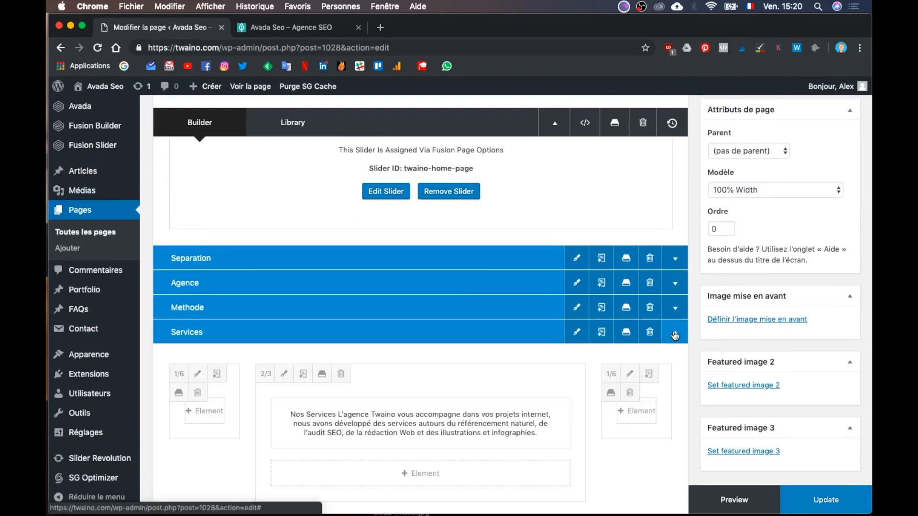
{"action": "left_click", "coordinate": [601, 260]}
{"action": "scroll", "coordinate": [344, 308], "scroll_direction": "down", "scroll_amount": 2}
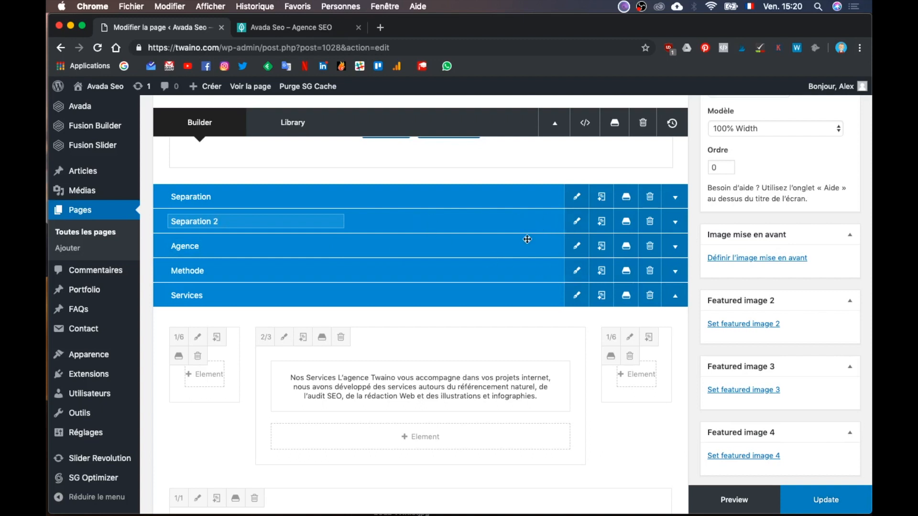
{"action": "left_click_drag", "start_coordinate": [535, 452], "coordinate": [525, 370]}
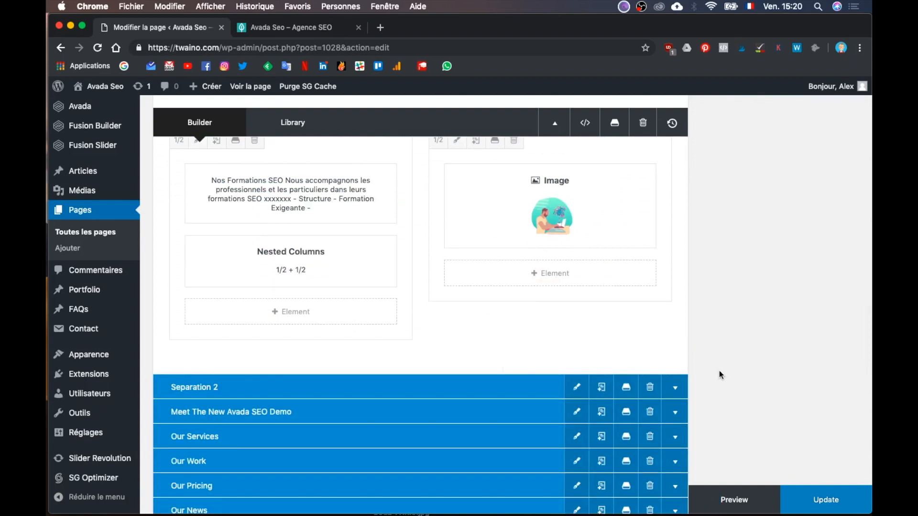
- Switch to Illustrator to examine the BLOG section's text and image layout in the mockup, and go back to Chrome
{"action": "key", "text": "ctrl+Up"}
{"action": "left_click", "coordinate": [283, 219]}
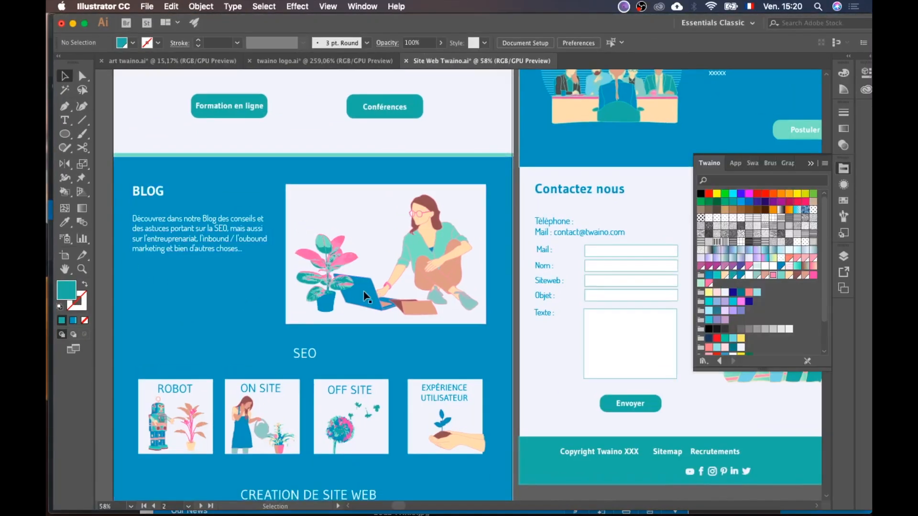
{"action": "scroll", "coordinate": [377, 315], "scroll_direction": "down", "scroll_amount": 1}
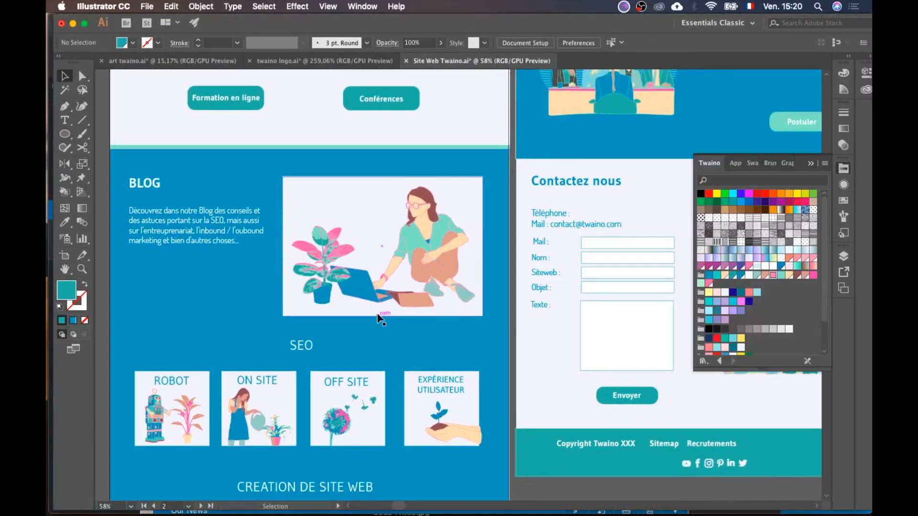
{"action": "scroll", "coordinate": [377, 316], "scroll_direction": "up", "scroll_amount": 10}
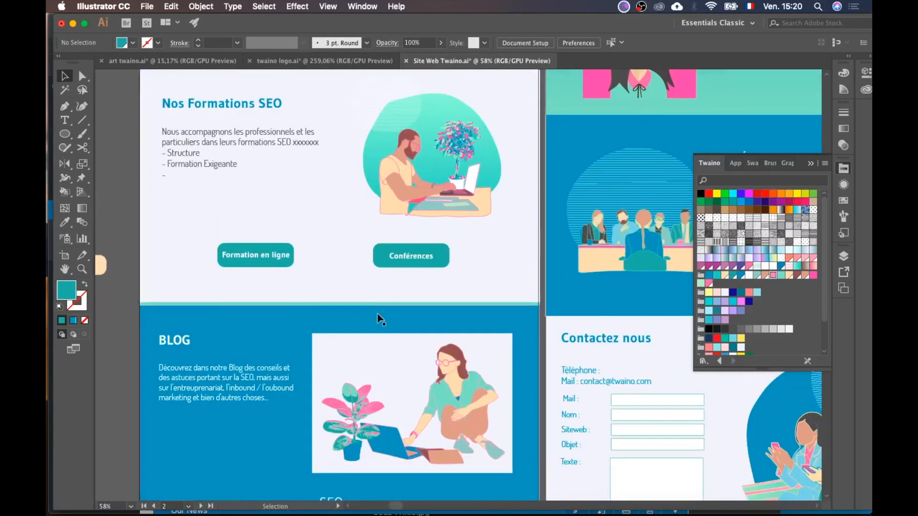
{"action": "scroll", "coordinate": [377, 315], "scroll_direction": "down", "scroll_amount": 10}
{"action": "scroll", "coordinate": [378, 315], "scroll_direction": "up", "scroll_amount": 7}
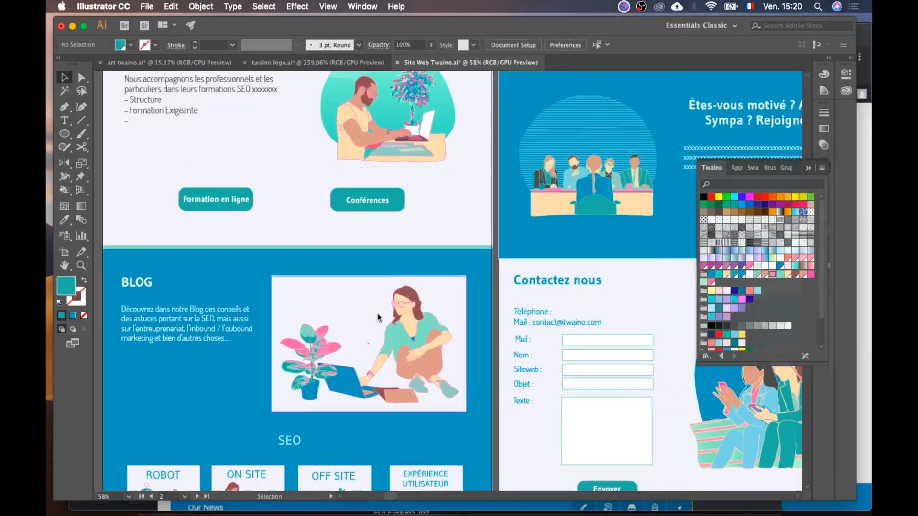
{"action": "key", "text": "ctrl+Up"}
{"action": "left_click", "coordinate": [575, 338]}
- Insert a new container with two 1/2 columns after "Call to action" and name it "BLOG"
{"action": "scroll", "coordinate": [566, 417], "scroll_direction": "down", "scroll_amount": 5}
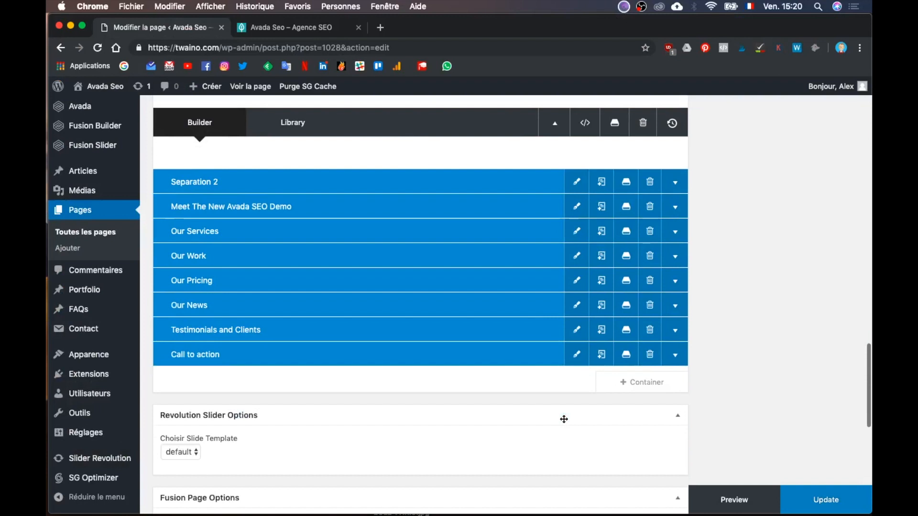
{"action": "scroll", "coordinate": [564, 419], "scroll_direction": "down", "scroll_amount": 5}
{"action": "left_click", "coordinate": [641, 238]}
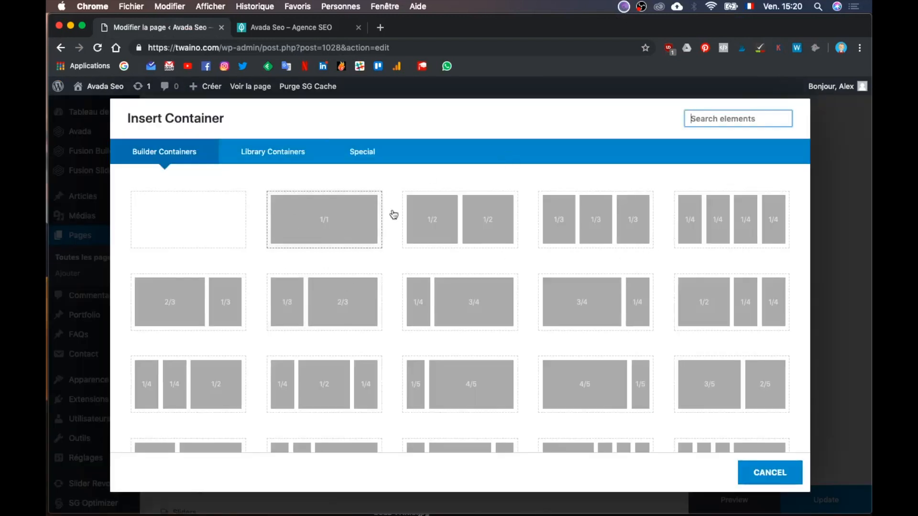
{"action": "left_click", "coordinate": [452, 209]}
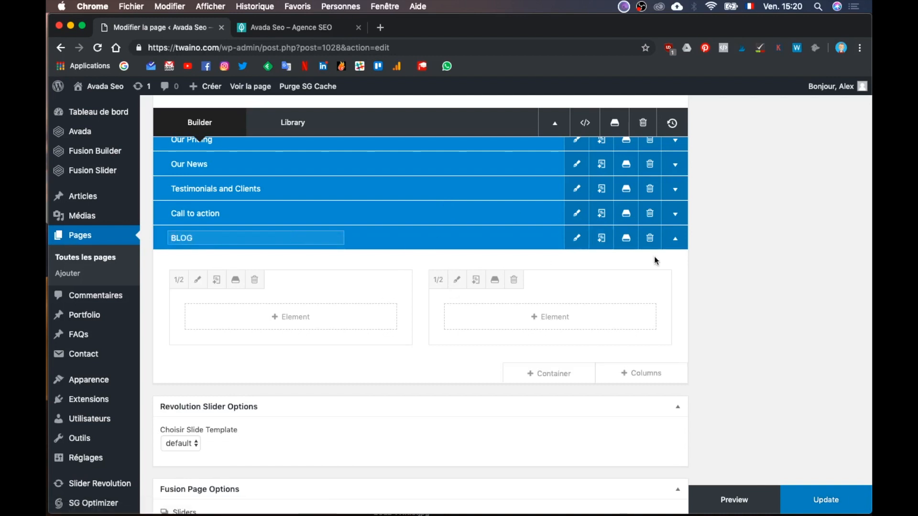
- Collapse the "BLOG" container and move it directly below "Separation 2"
{"action": "left_click", "coordinate": [675, 238]}
{"action": "scroll", "coordinate": [673, 256], "scroll_direction": "up", "scroll_amount": 4}
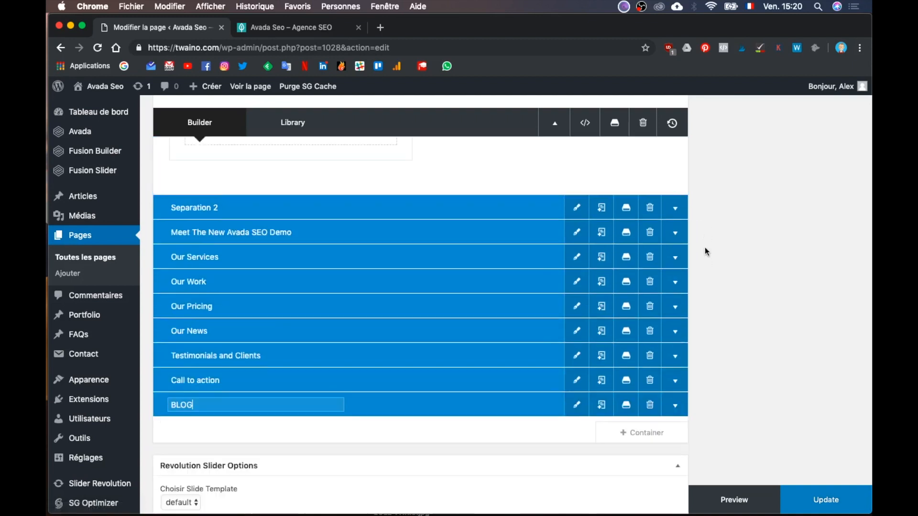
{"action": "scroll", "coordinate": [700, 249], "scroll_direction": "up", "scroll_amount": 2}
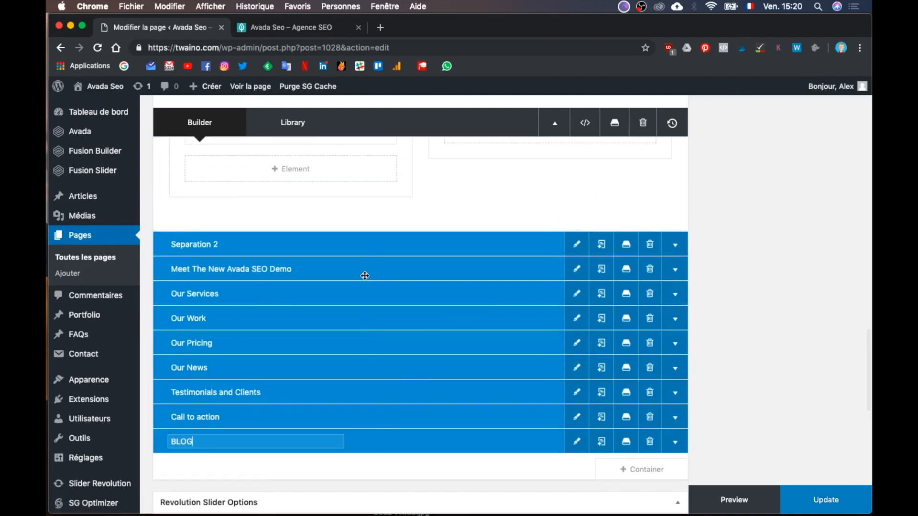
{"action": "left_click_drag", "start_coordinate": [362, 254], "coordinate": [372, 273]}
{"action": "left_click_drag", "start_coordinate": [587, 258], "coordinate": [587, 260]}
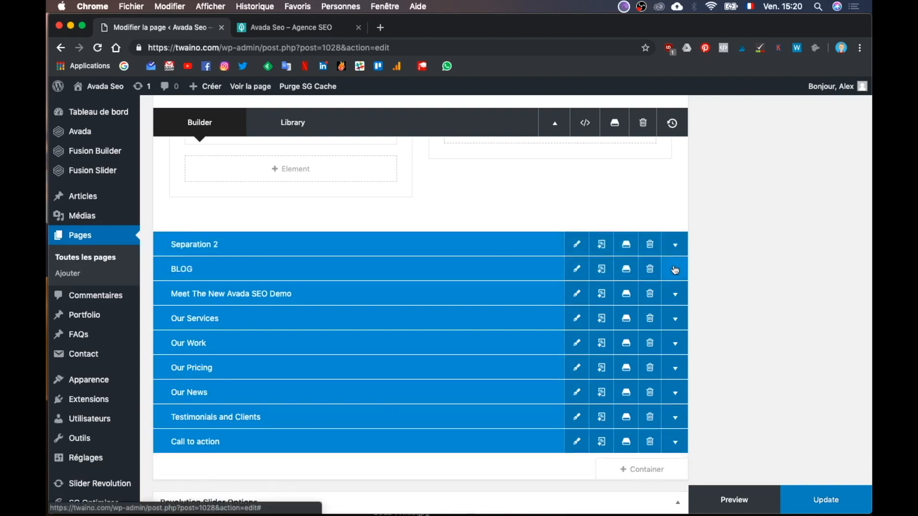
- Expand the "BLOG" container, sample the BLOG section's blue background in Illustrator, copy its hex code 0099BC, and go back to Chrome
{"action": "left_click", "coordinate": [675, 270]}
{"action": "key", "text": "ctrl+Up"}
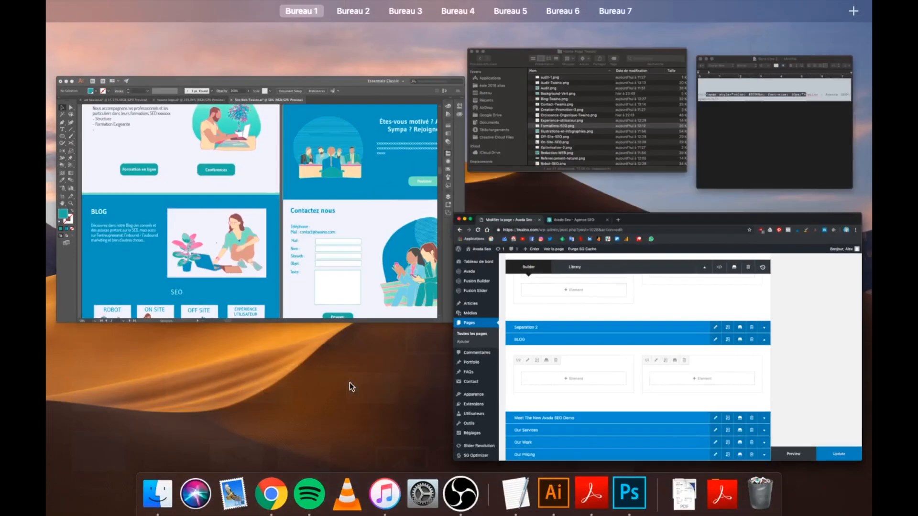
{"action": "left_click", "coordinate": [235, 281]}
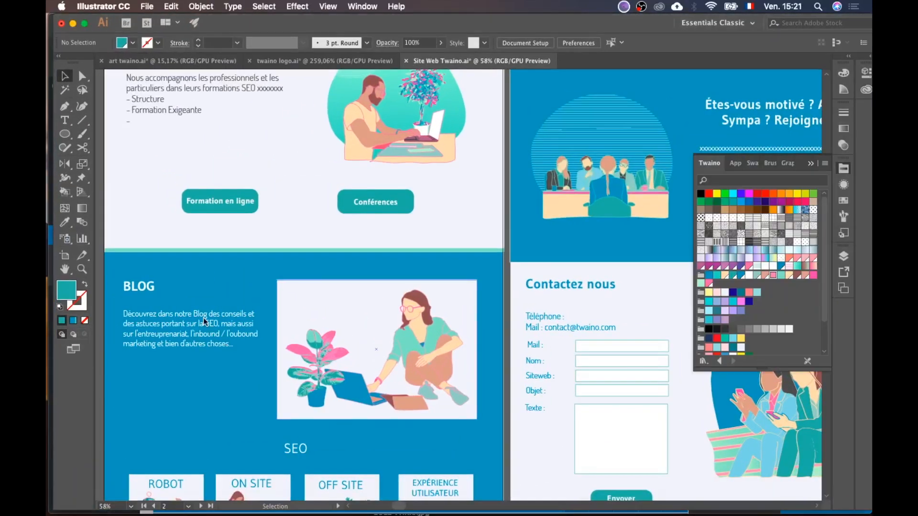
{"action": "left_click", "coordinate": [234, 282]}
{"action": "double_click", "coordinate": [66, 294]}
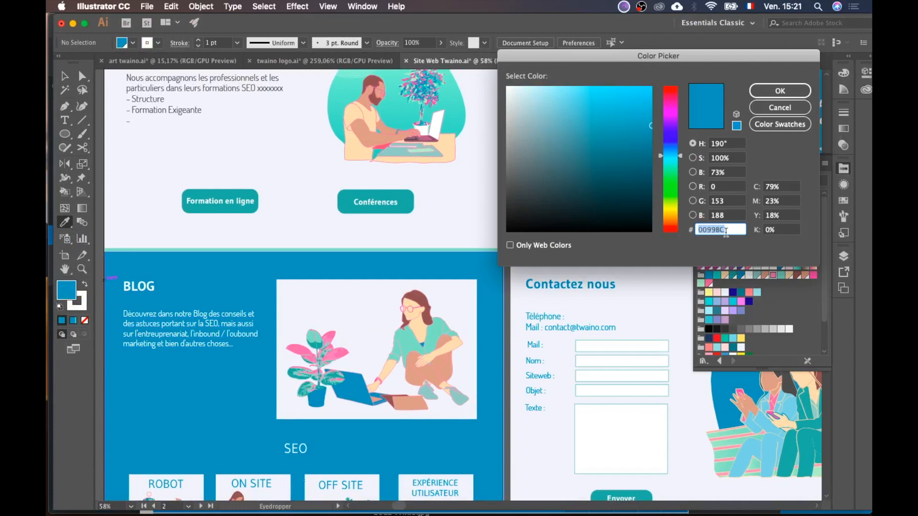
{"action": "key", "text": "ctrl+Up"}
{"action": "left_click", "coordinate": [749, 348]}
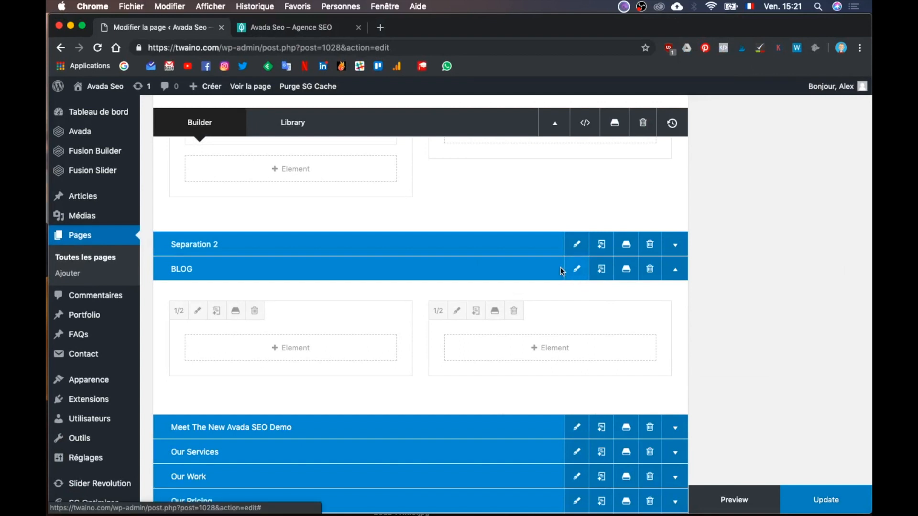
- Set the "BLOG" container's background color to 0099BC and save the container settings
{"action": "left_click", "coordinate": [571, 270]}
{"action": "left_click", "coordinate": [227, 163]}
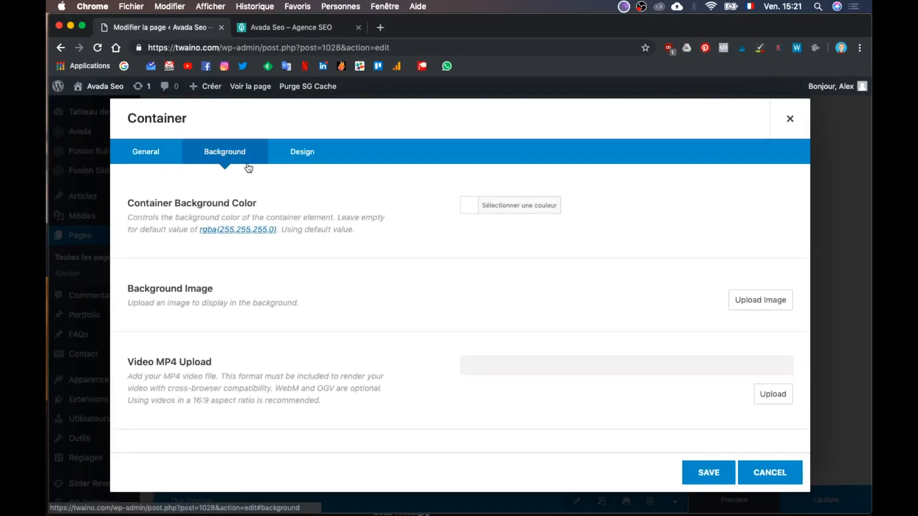
{"action": "left_click", "coordinate": [513, 206]}
{"action": "left_click", "coordinate": [483, 226]}
{"action": "type", "text": "0099BC"}
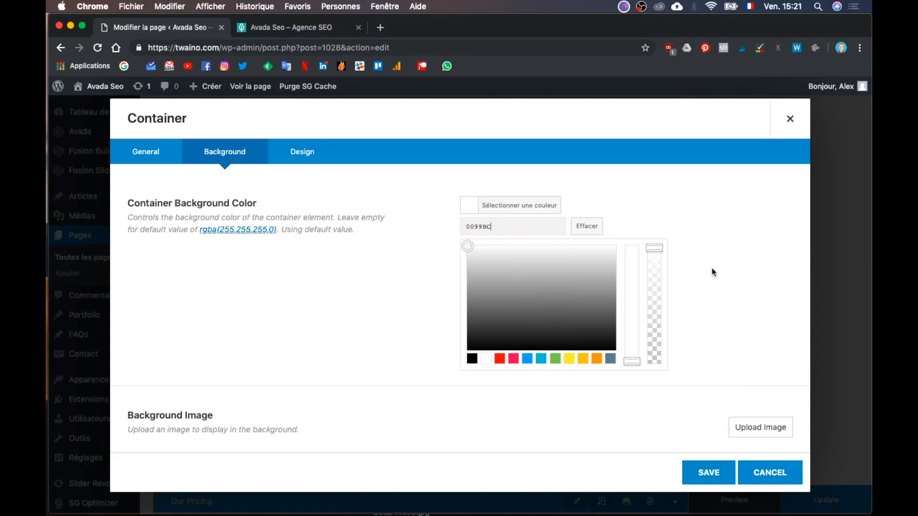
{"action": "left_click", "coordinate": [712, 271]}
{"action": "left_click", "coordinate": [709, 472]}
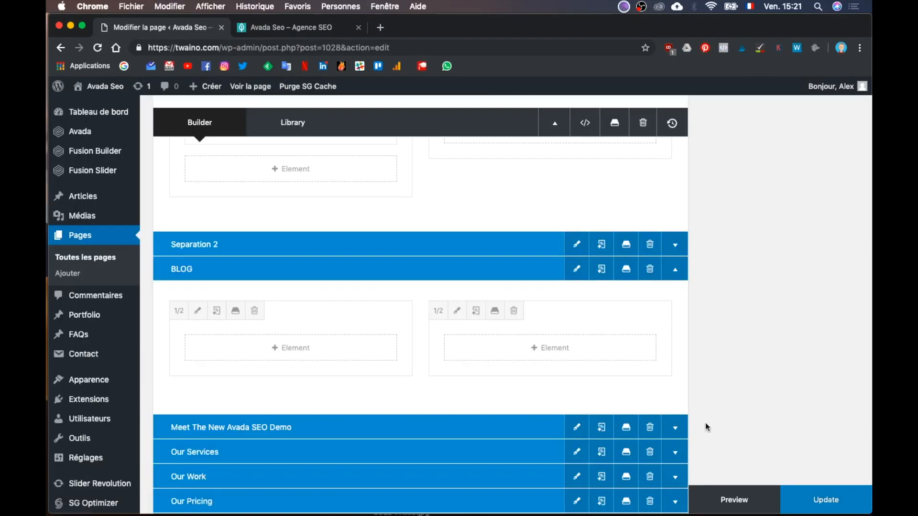
- Switch to Illustrator, close the color picker, copy the whole BLOG heading and paragraph text, and go back to Chrome
{"action": "key", "text": "ctrl+Up"}
{"action": "left_click", "coordinate": [295, 256]}
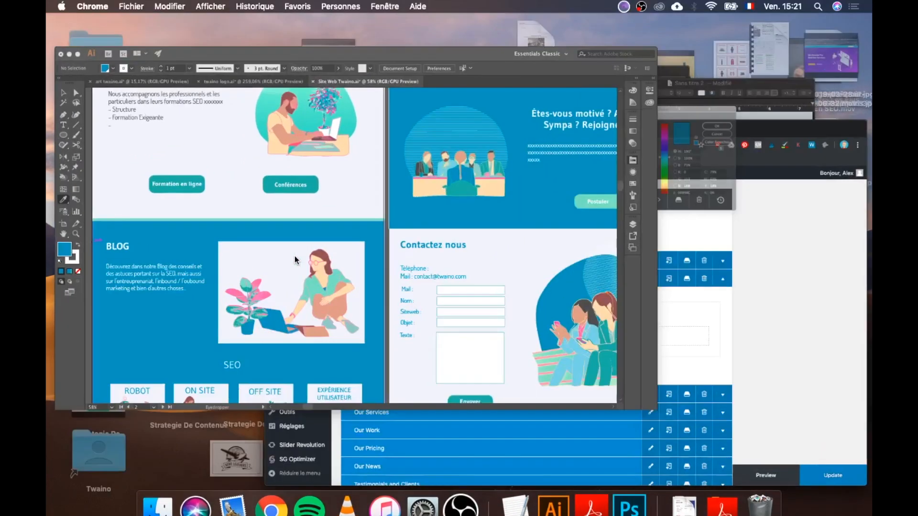
{"action": "key", "text": "ctrl+Up"}
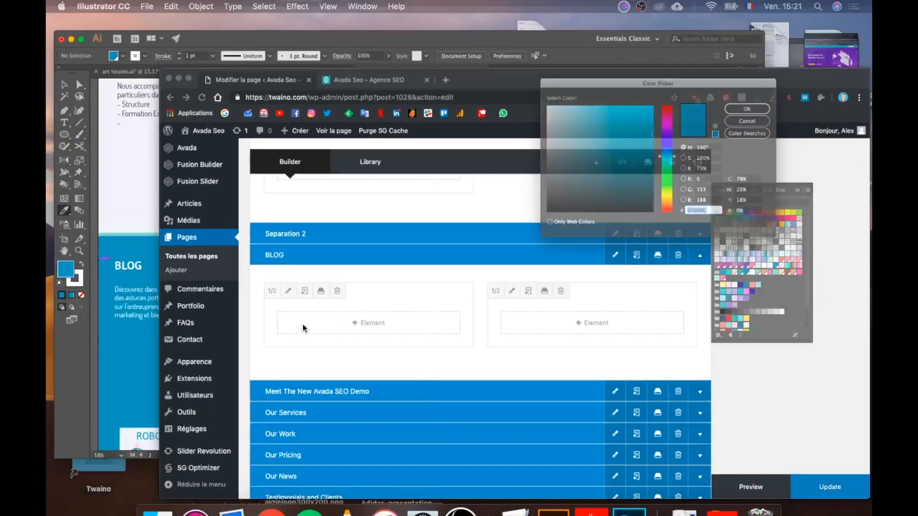
{"action": "left_click", "coordinate": [224, 268]}
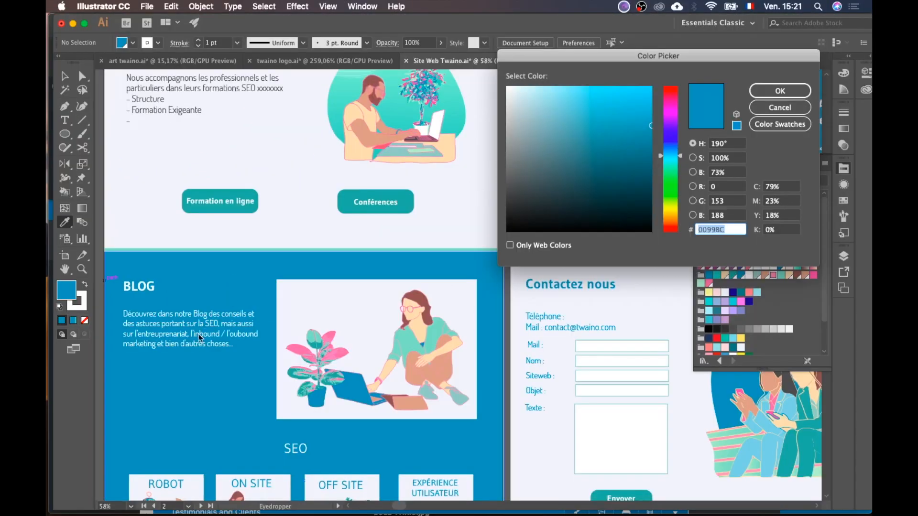
{"action": "left_click", "coordinate": [780, 107]}
{"action": "key", "text": "v"}
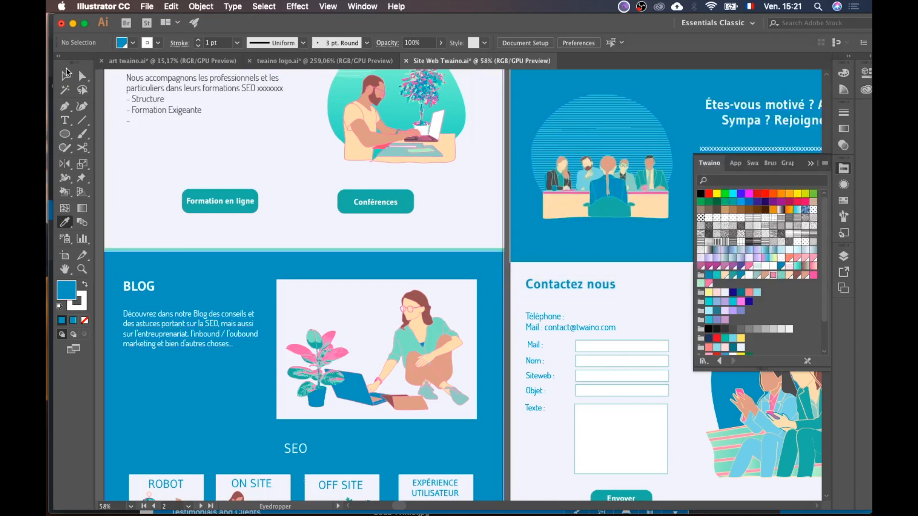
{"action": "key", "text": "Escape"}
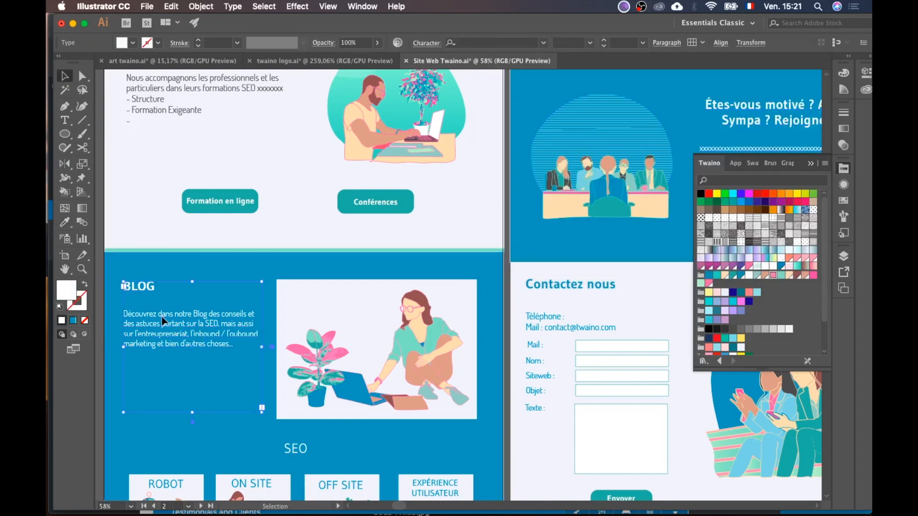
{"action": "triple_click", "coordinate": [173, 332]}
{"action": "triple_click", "coordinate": [173, 332]}
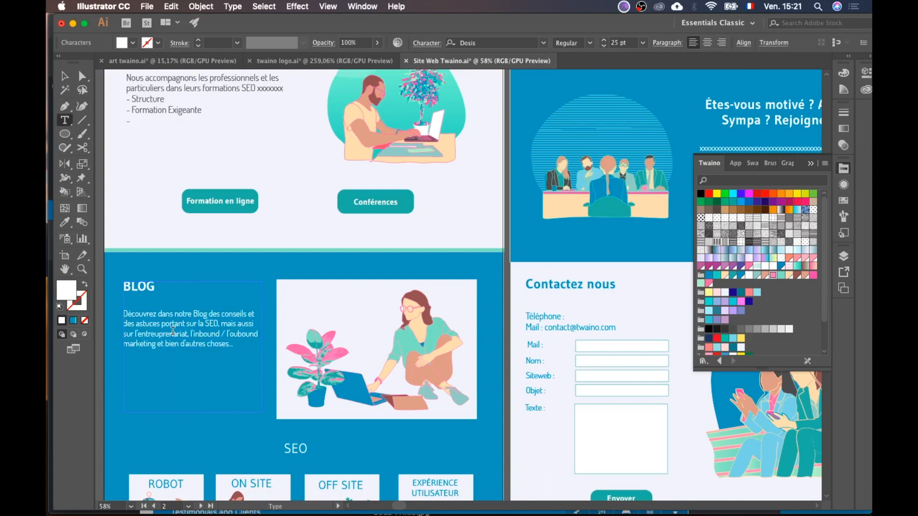
{"action": "key", "text": "super+a"}
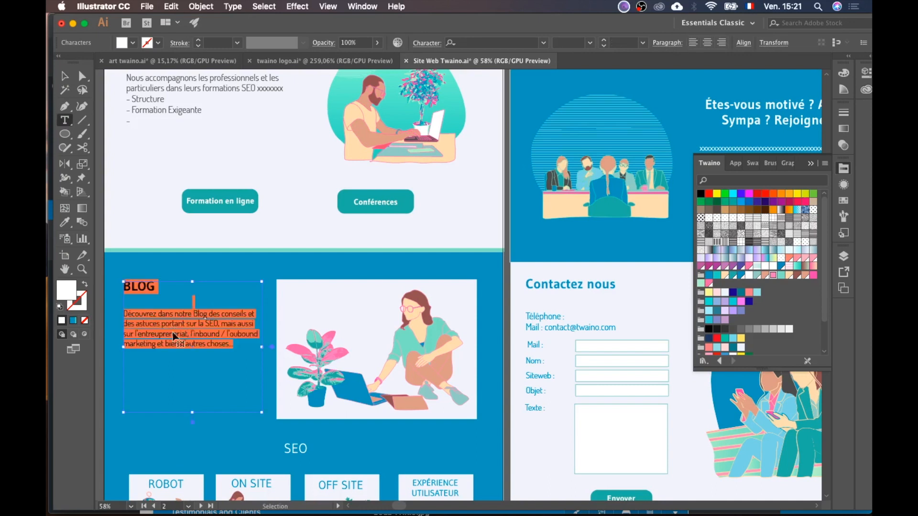
{"action": "key", "text": "ctrl+Up"}
{"action": "left_click", "coordinate": [547, 375]}
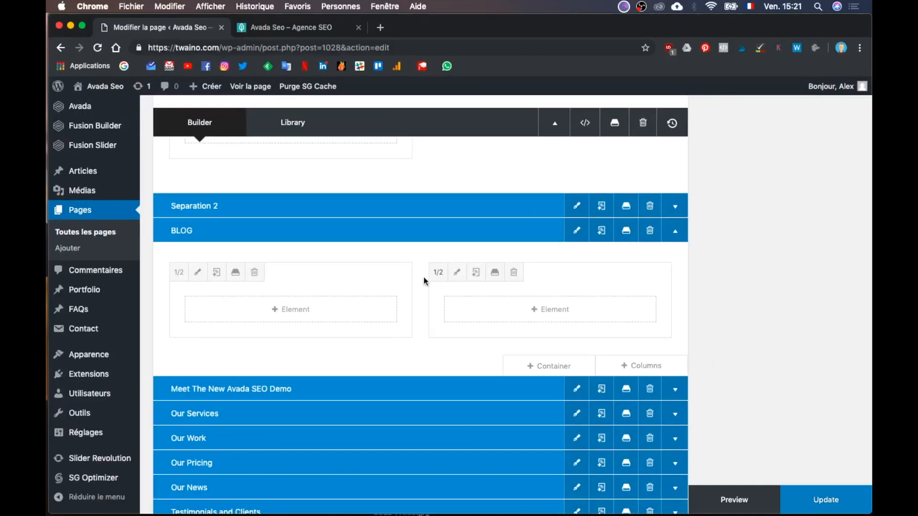
- Switch to Illustrator to examine the mockup's earlier sections up to "Méthodologie d'une campagne SEO", and go back to Chrome
{"action": "scroll", "coordinate": [423, 276], "scroll_direction": "up", "scroll_amount": 3}
{"action": "key", "text": "ctrl+Up"}
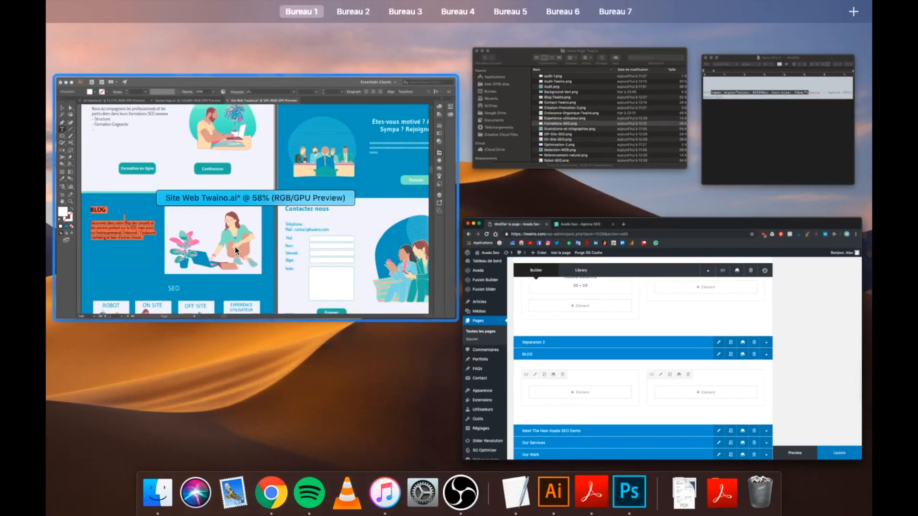
{"action": "left_click", "coordinate": [235, 245]}
{"action": "scroll", "coordinate": [260, 304], "scroll_direction": "up", "scroll_amount": 3}
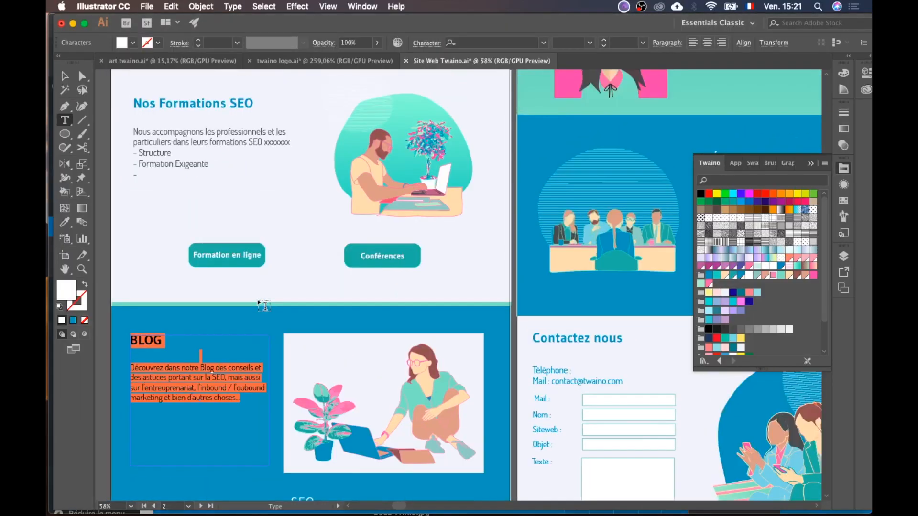
{"action": "scroll", "coordinate": [264, 305], "scroll_direction": "up", "scroll_amount": 10}
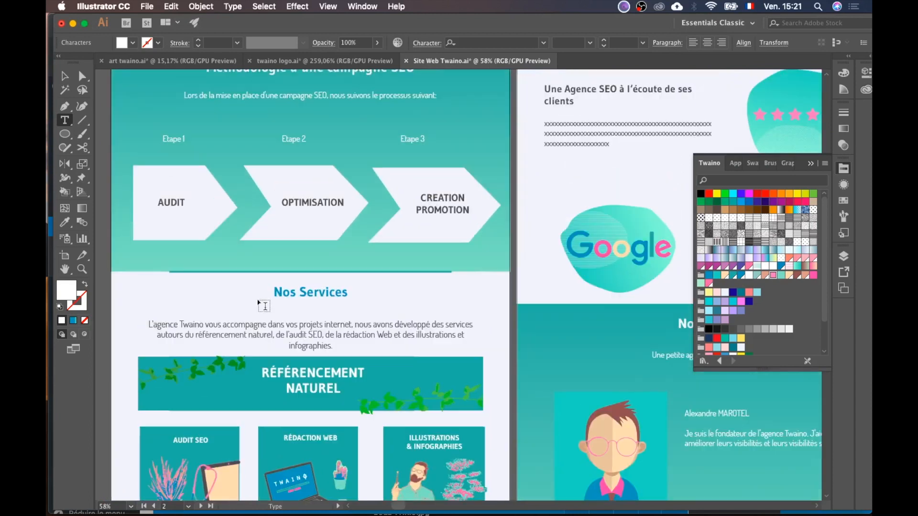
{"action": "scroll", "coordinate": [264, 306], "scroll_direction": "up", "scroll_amount": 4}
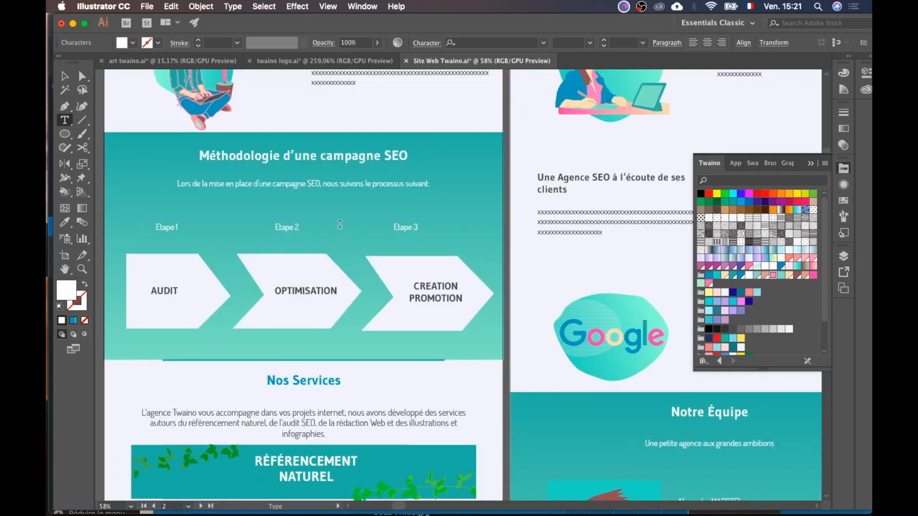
{"action": "key", "text": "ctrl+Up"}
{"action": "left_click", "coordinate": [623, 290]}
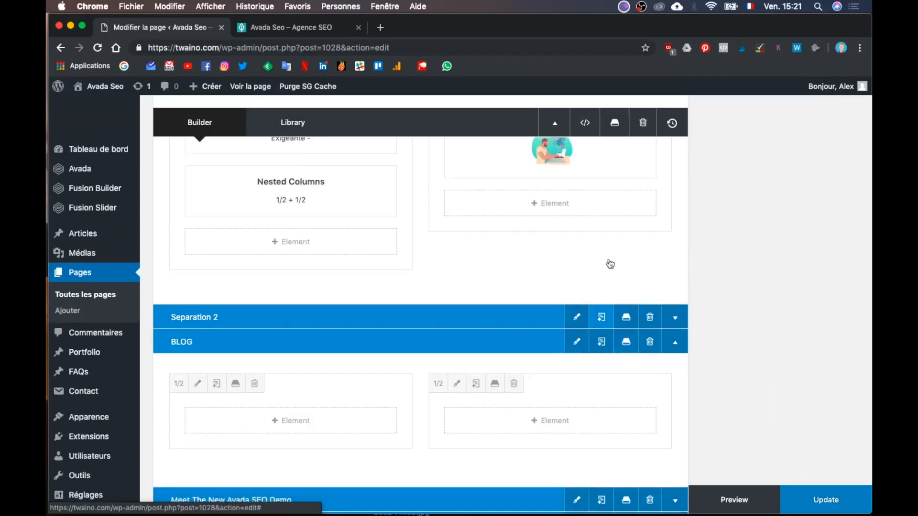
- Collapse the "Services" container and expand the "Methode" container
{"action": "scroll", "coordinate": [609, 262], "scroll_direction": "up", "scroll_amount": 8}
{"action": "scroll", "coordinate": [609, 260], "scroll_direction": "up", "scroll_amount": 12}
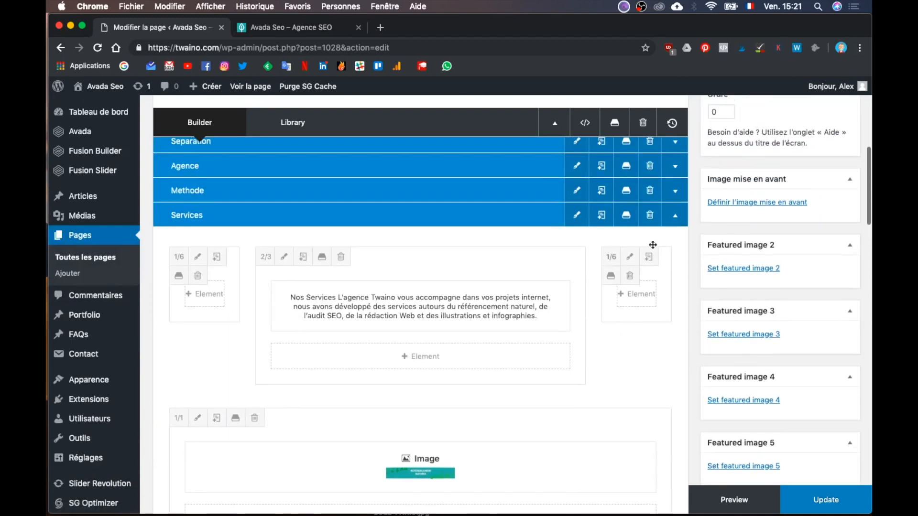
{"action": "left_click", "coordinate": [673, 217]}
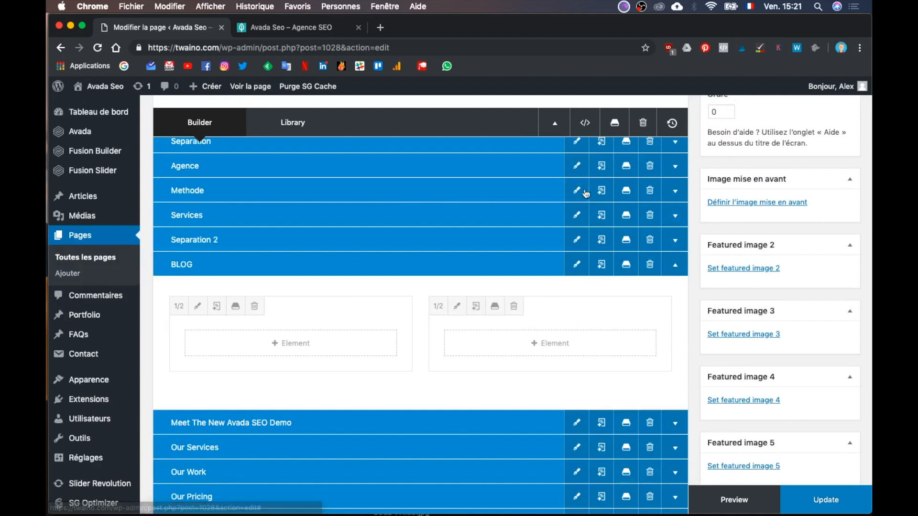
{"action": "left_click", "coordinate": [668, 192]}
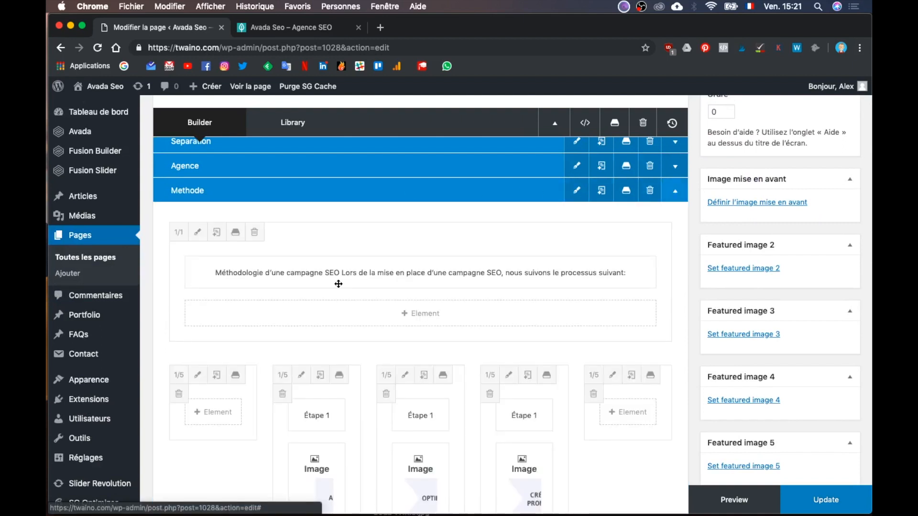
- Clone the 1/1 text column in "Methode" and move the copy above the two columns of the "BLOG" container
{"action": "left_click", "coordinate": [222, 235]}
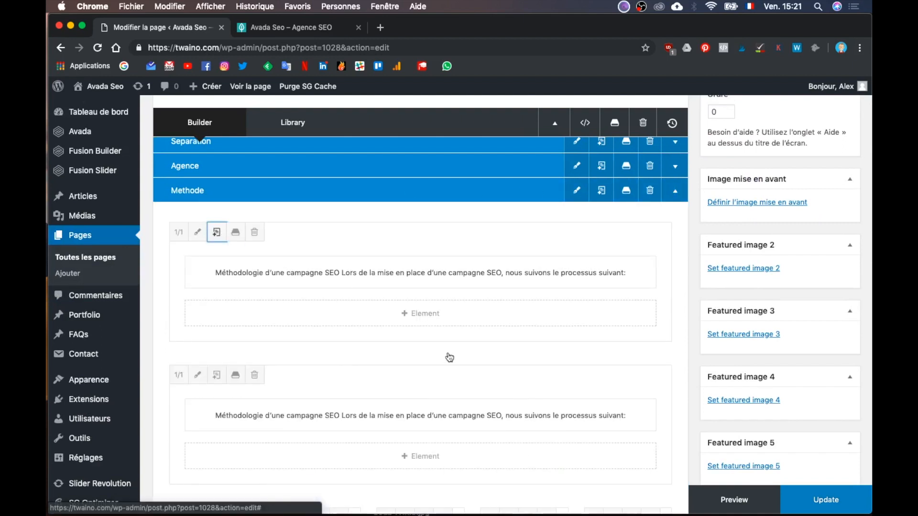
{"action": "scroll", "coordinate": [447, 358], "scroll_direction": "down", "scroll_amount": 3}
{"action": "left_click_drag", "start_coordinate": [324, 256], "coordinate": [336, 413]}
{"action": "scroll", "coordinate": [391, 386], "scroll_direction": "down", "scroll_amount": 4}
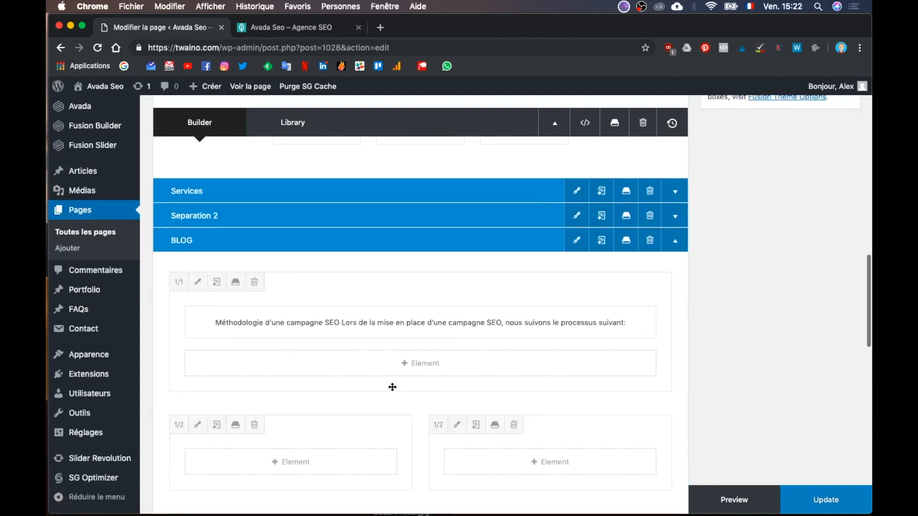
- Set the copied text column in "BLOG" to 1/2 width and delete one of the empty 1/2 columns
{"action": "scroll", "coordinate": [392, 387], "scroll_direction": "up", "scroll_amount": 1}
{"action": "left_click", "coordinate": [178, 256]}
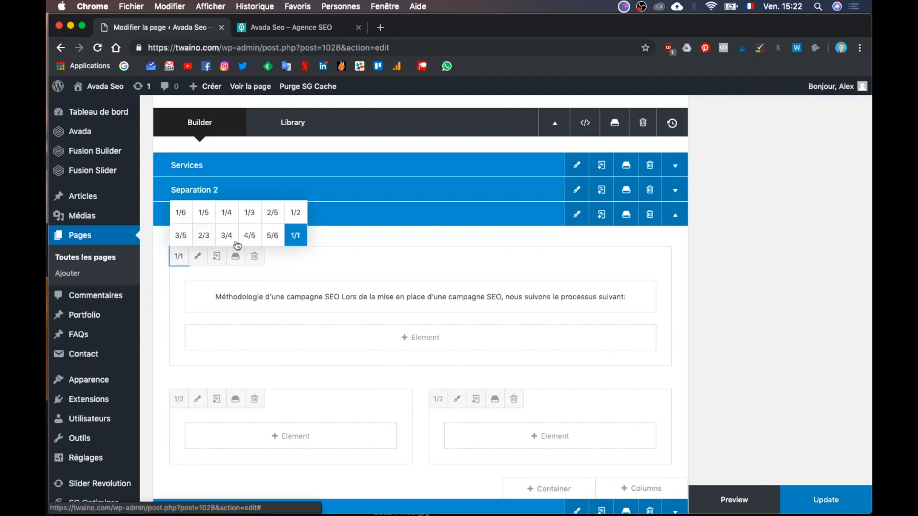
{"action": "left_click", "coordinate": [293, 212]}
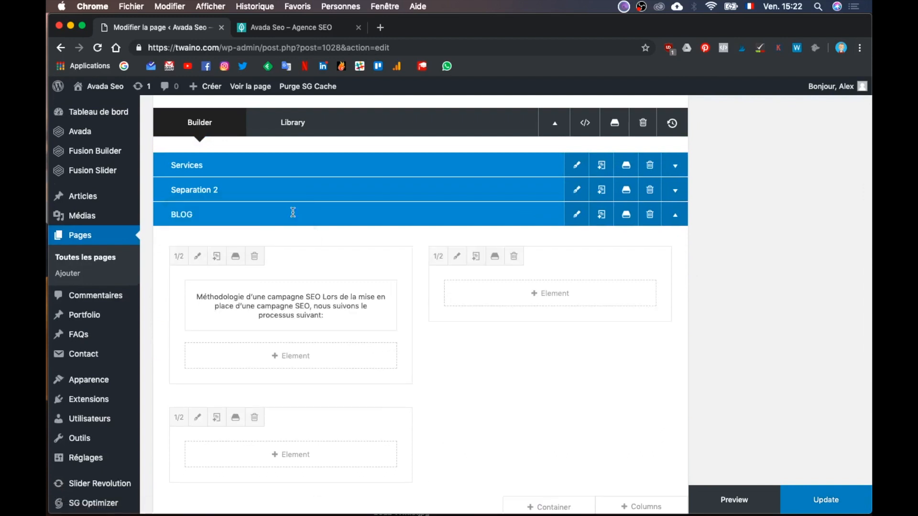
{"action": "left_click", "coordinate": [514, 256]}
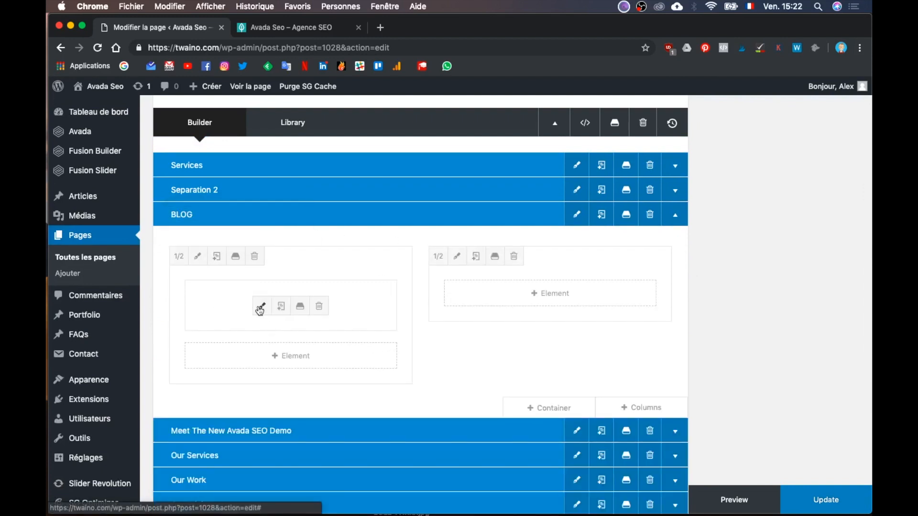
- Paste the copied BLOG text below the existing lines of the "BLOG" container's text block, with "BLOG" on its own line
{"action": "left_click", "coordinate": [260, 307]}
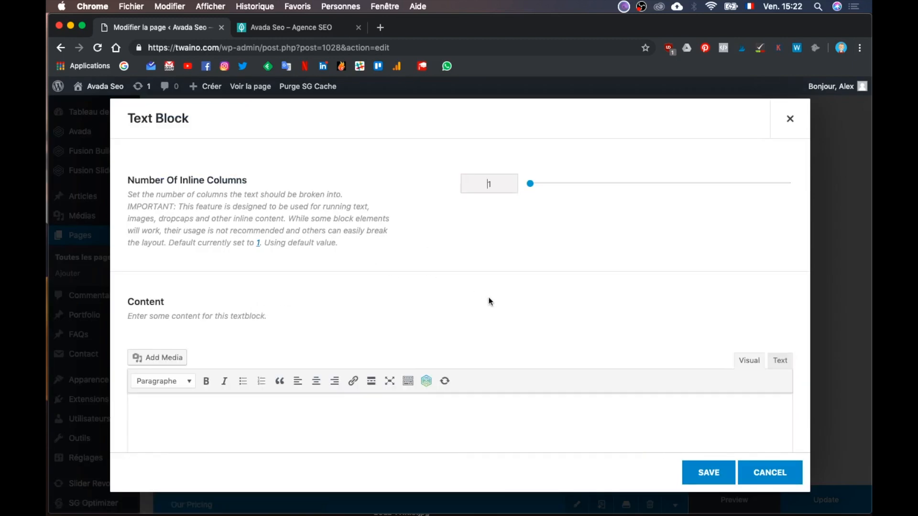
{"action": "scroll", "coordinate": [489, 301], "scroll_direction": "down", "scroll_amount": 5}
{"action": "triple_click", "coordinate": [547, 328]}
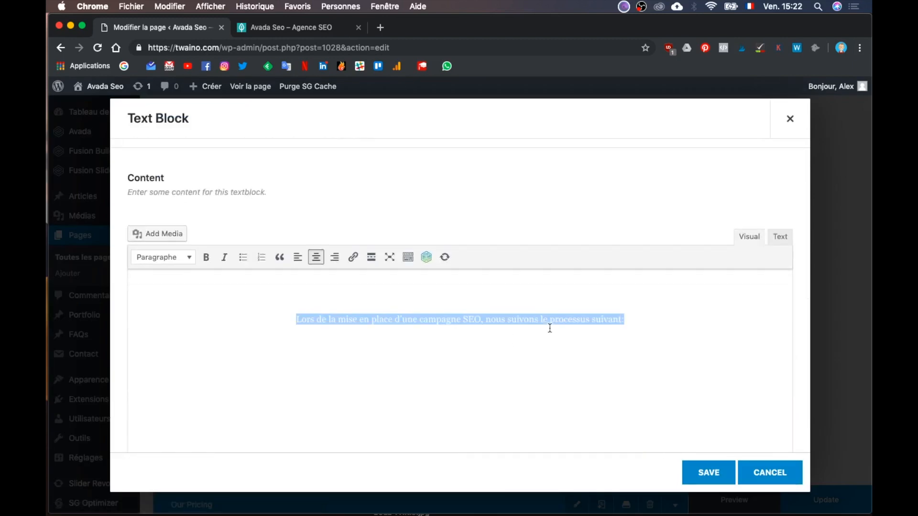
{"action": "key", "text": "super+a"}
{"action": "key", "text": "BackSpace"}
{"action": "key", "text": "BackSpace"}
{"action": "type", "text": "BLOG Découvrez dans notre Blog des conseils et des astuces portant sur la SEO, mais aussi sur l’entreuprenariat, l’inbound / l’oubound marketing et bien d’autres choses..."}
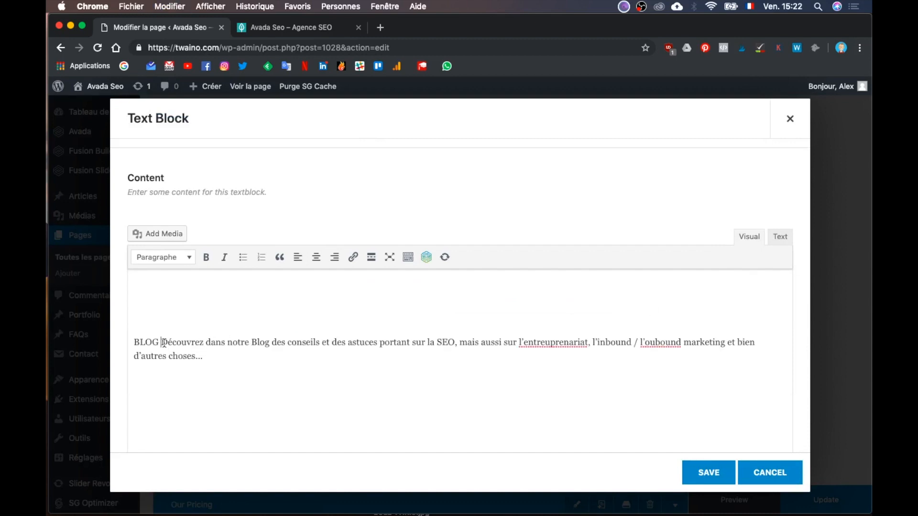
{"action": "key", "text": "BackSpace"}
{"action": "key", "text": "Return"}
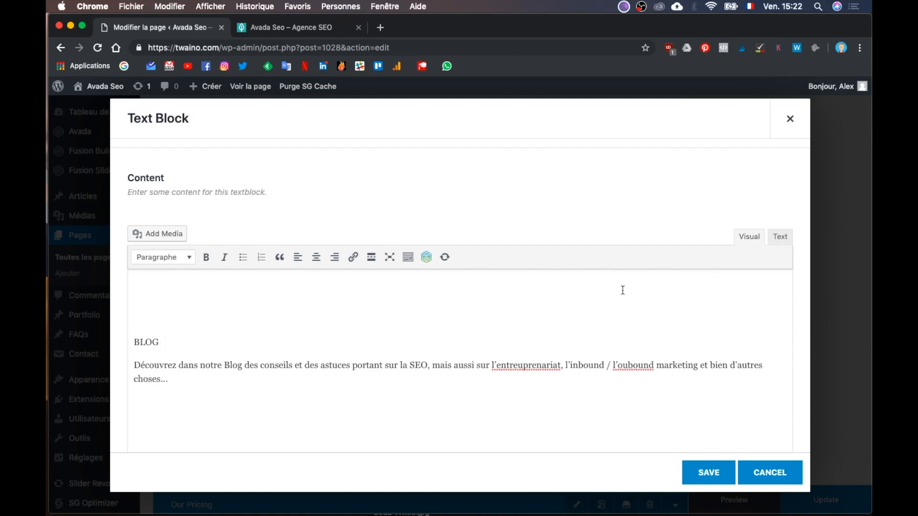
- Remove the blank line between "BLOG" and its paragraph in the text block's code view, and return to the visual view
{"action": "left_click", "coordinate": [777, 238]}
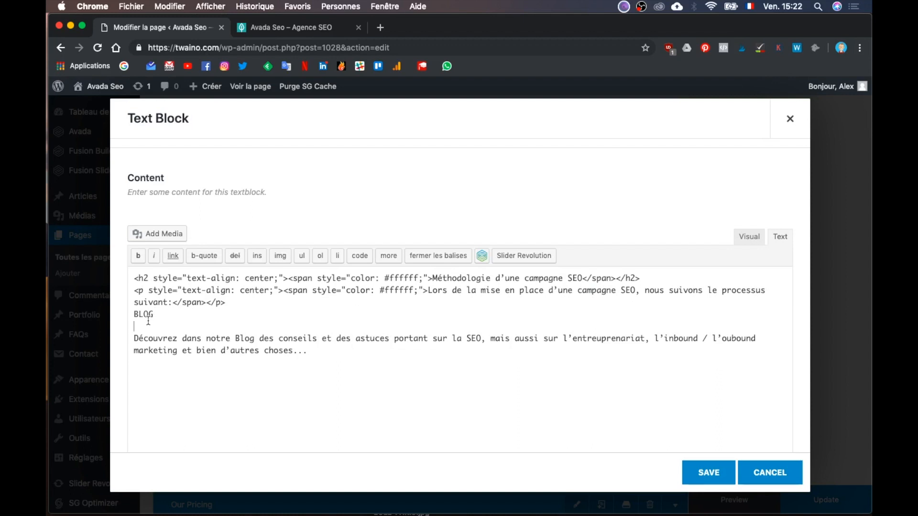
{"action": "key", "text": "BackSpace"}
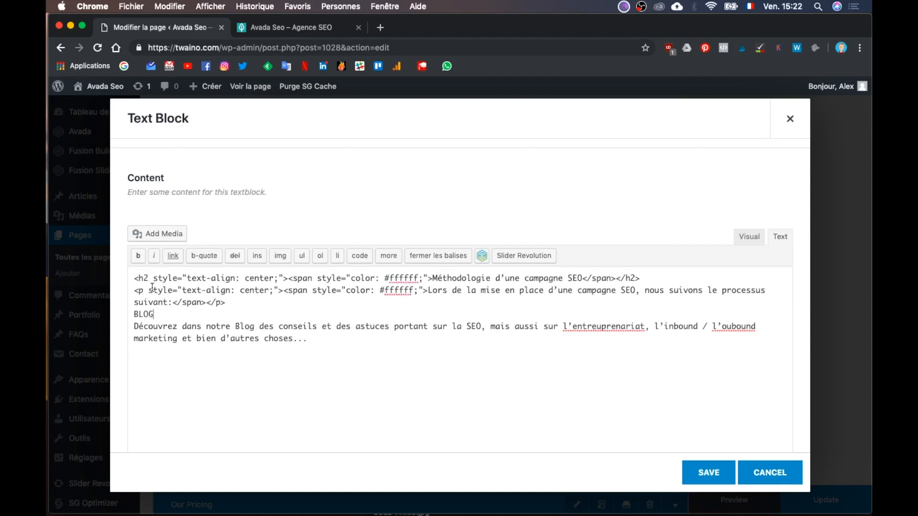
{"action": "left_click", "coordinate": [749, 236]}
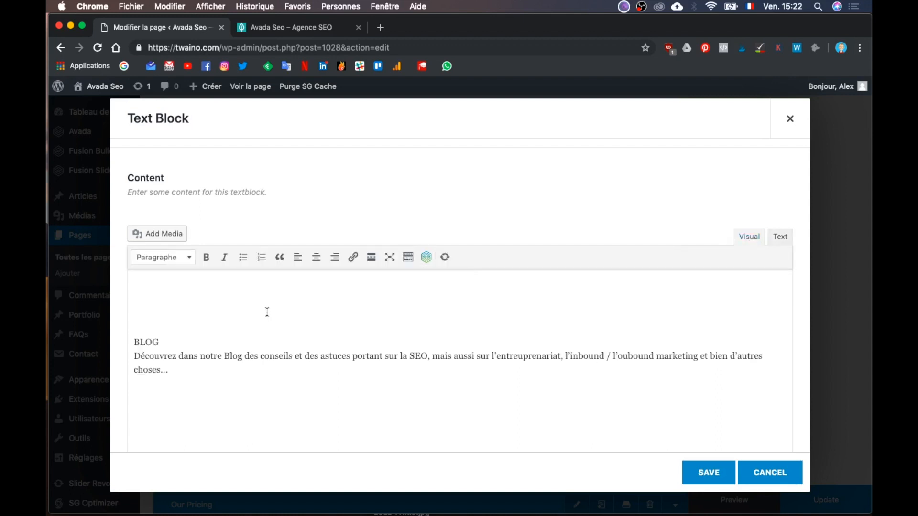
{"action": "double_click", "coordinate": [138, 342]}
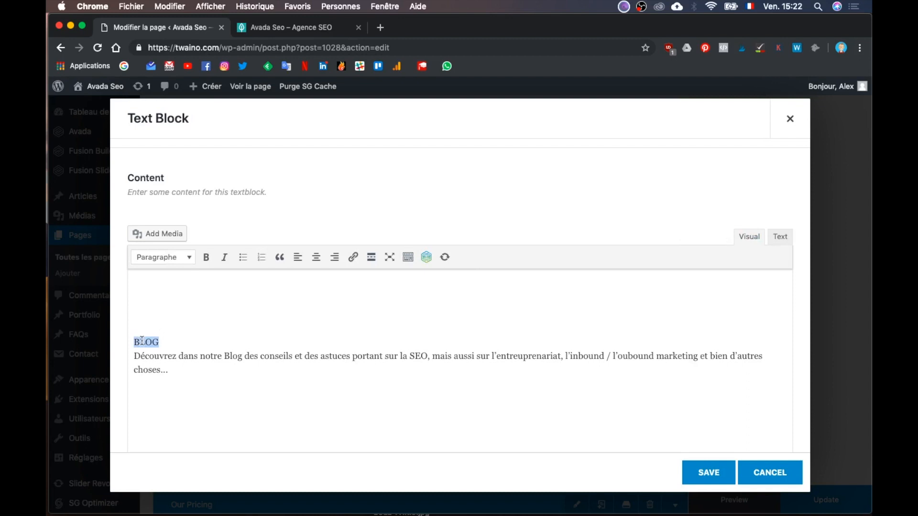
{"action": "left_click", "coordinate": [179, 259]}
{"action": "left_click", "coordinate": [184, 316]}
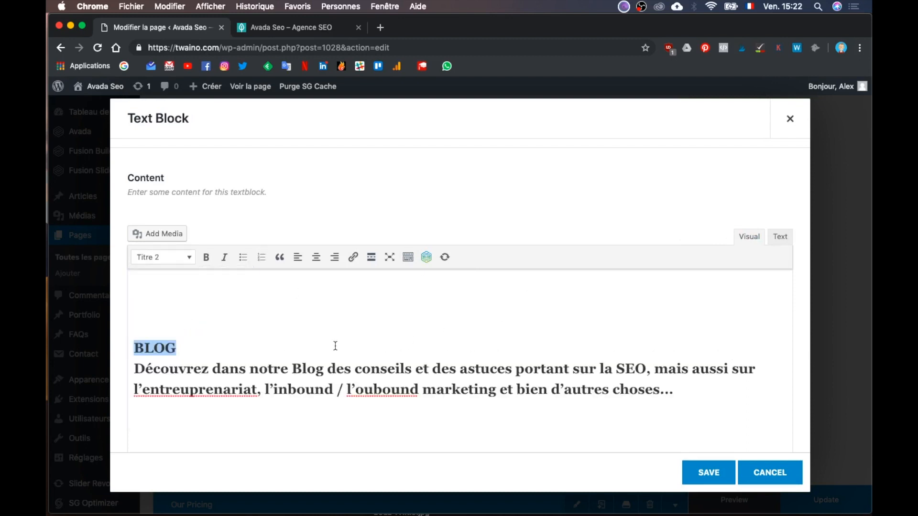
{"action": "left_click", "coordinate": [255, 353]}
{"action": "triple_click", "coordinate": [221, 379]}
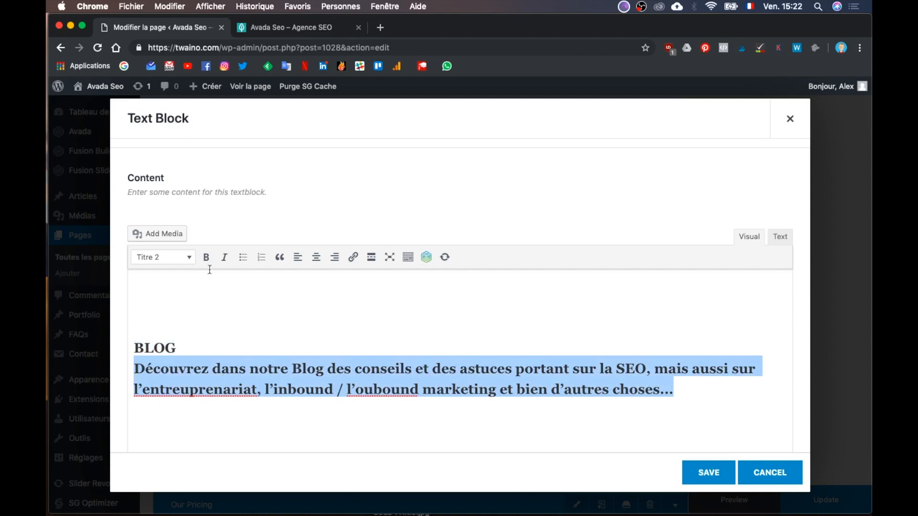
{"action": "left_click", "coordinate": [184, 257]}
{"action": "left_click", "coordinate": [181, 273]}
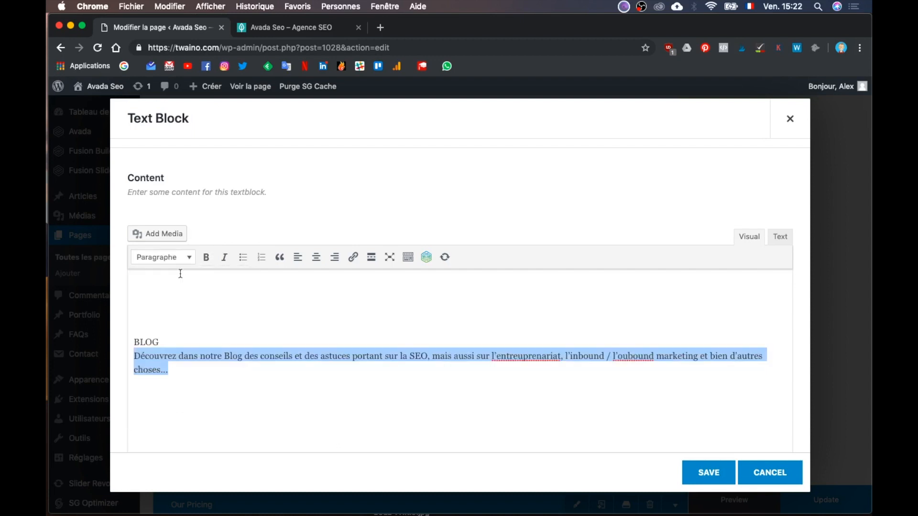
- Separate the description into its own paragraph and format the "BLOG" line alone as Titre 2
{"action": "left_click", "coordinate": [174, 335]}
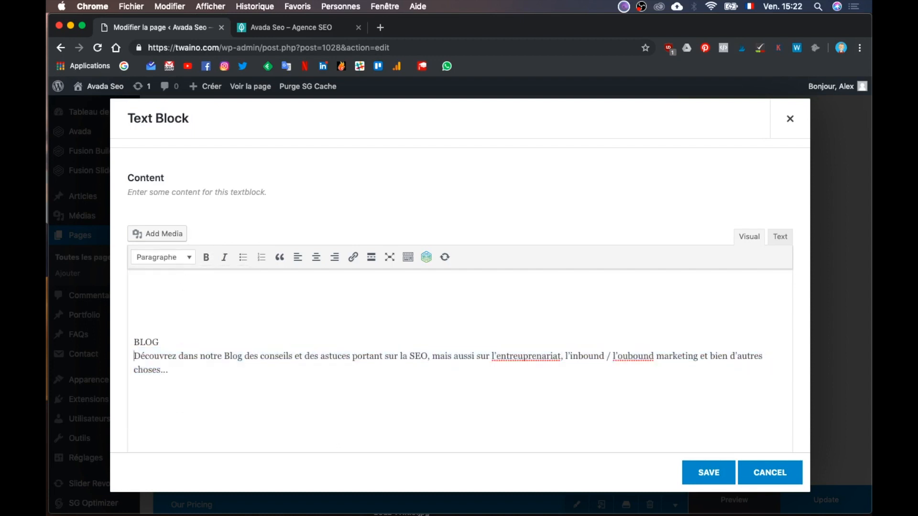
{"action": "key", "text": "Return"}
{"action": "triple_click", "coordinate": [150, 368]}
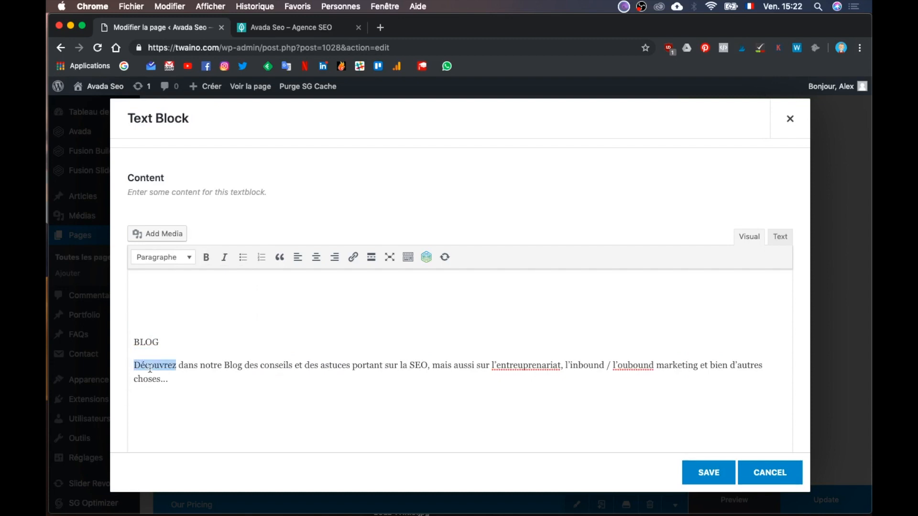
{"action": "double_click", "coordinate": [145, 342]}
{"action": "left_click", "coordinate": [183, 262]}
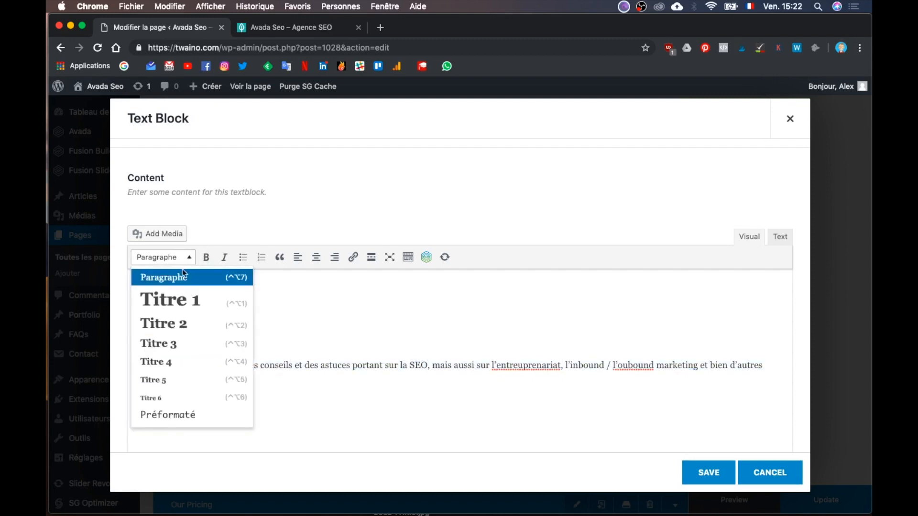
{"action": "left_click", "coordinate": [185, 320]}
{"action": "left_click", "coordinate": [233, 382]}
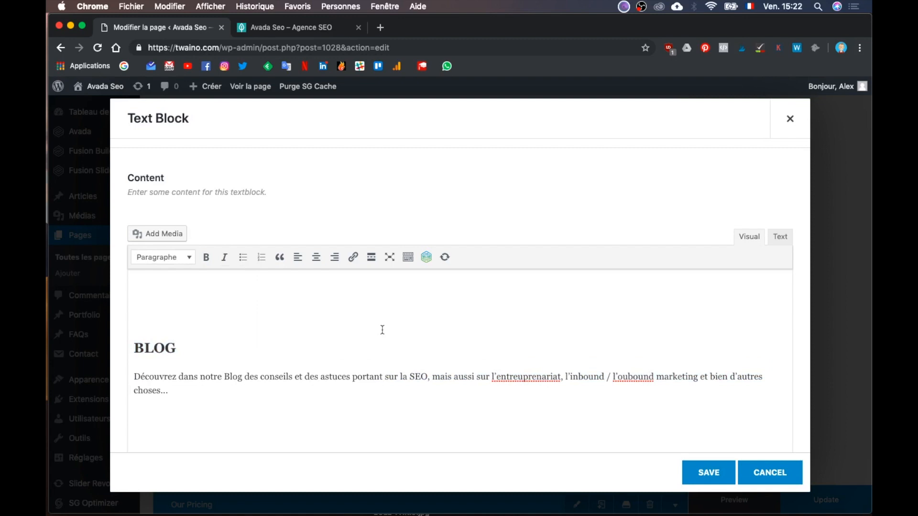
- In the code view, wrap the BLOG heading and its description in white spans copied from the Méthodologie heading (color: #ffffff)
{"action": "left_click", "coordinate": [778, 240]}
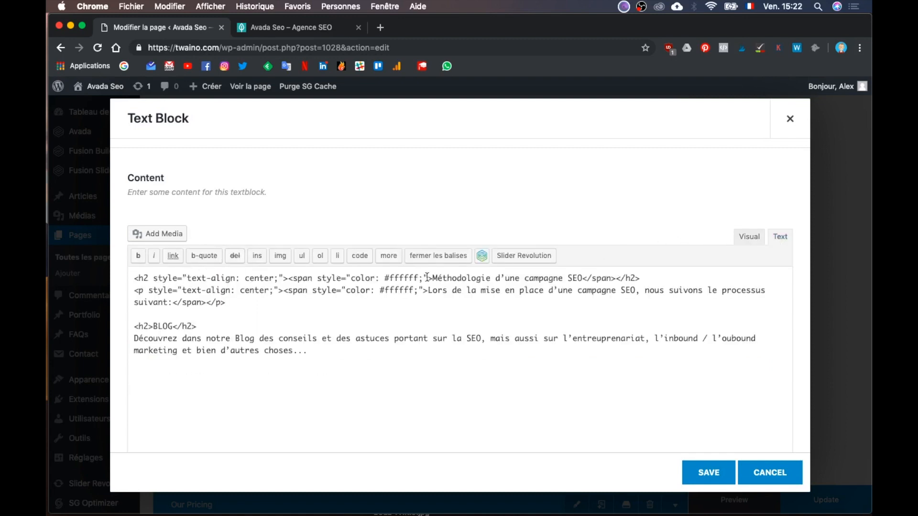
{"action": "left_click_drag", "start_coordinate": [427, 277], "coordinate": [290, 276]}
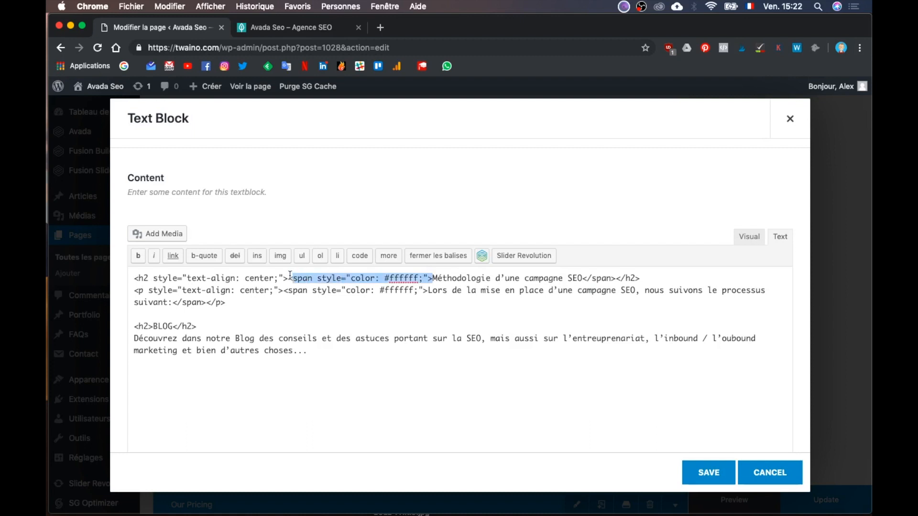
{"action": "left_click", "coordinate": [153, 326]}
{"action": "type", "text": "<span style=\"color: #ffffff;\">"}
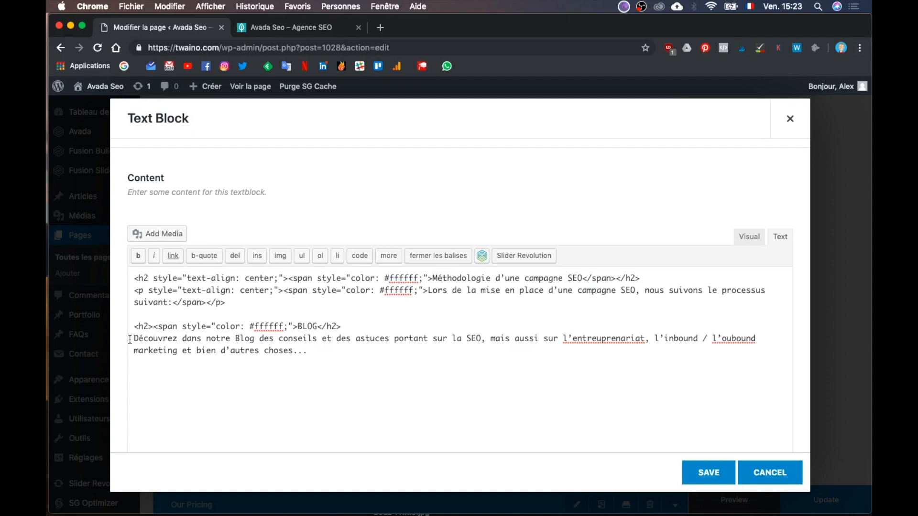
{"action": "type", "text": "<span style=\"color: #ffffff;\">"}
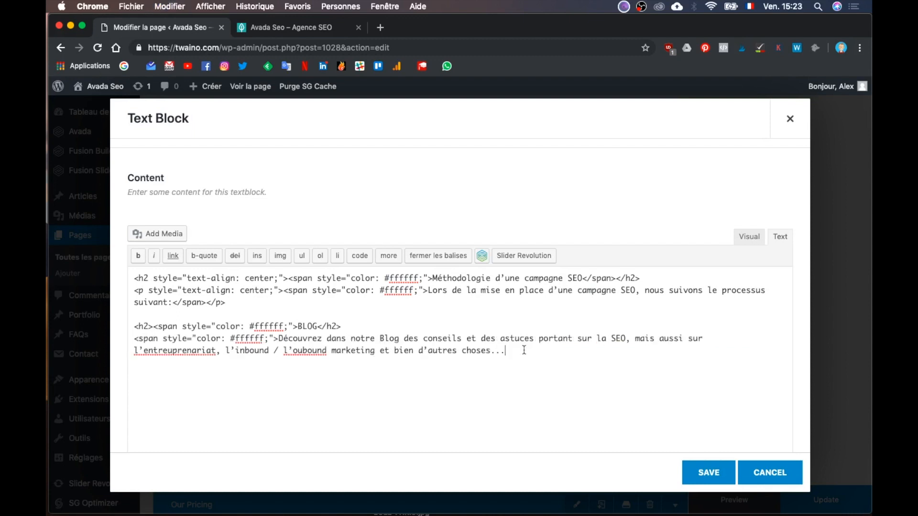
{"action": "type", "text": "<span style=\"color: #ffffff;\">"}
{"action": "left_click", "coordinate": [751, 238]}
{"action": "left_click", "coordinate": [779, 239]}
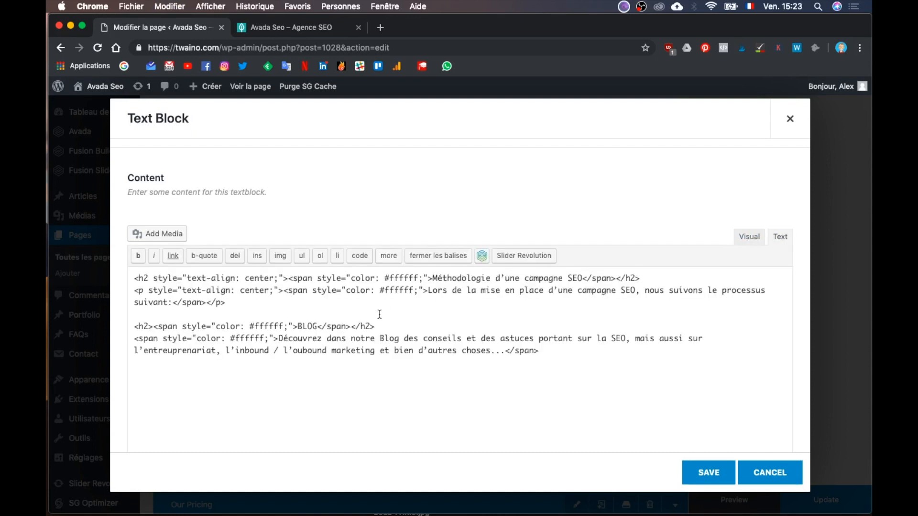
- Delete the leftover Méthodologie lines and blank lines above the BLOG heading, and save the text block
{"action": "left_click_drag", "start_coordinate": [234, 303], "coordinate": [101, 276]}
{"action": "key", "text": "BackSpace"}
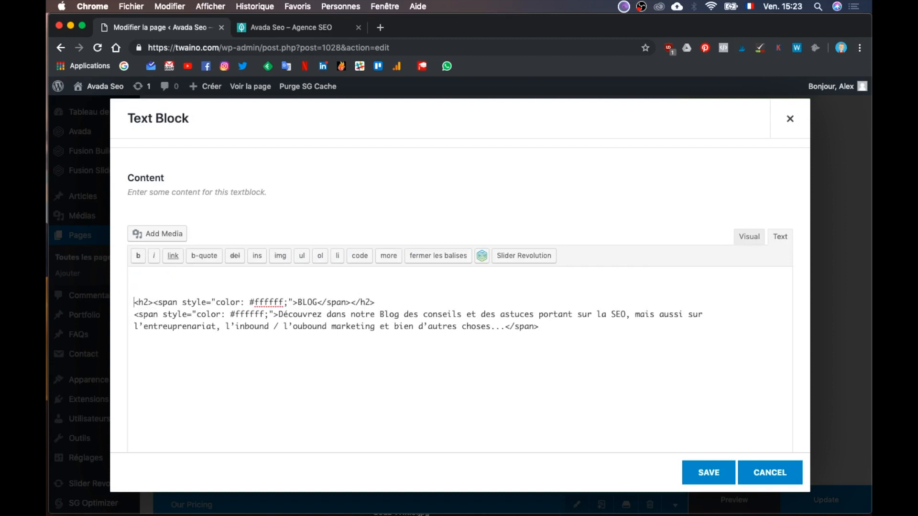
{"action": "key", "text": "BackSpace"}
{"action": "key", "text": "BackSpace"}
{"action": "left_click", "coordinate": [748, 237]}
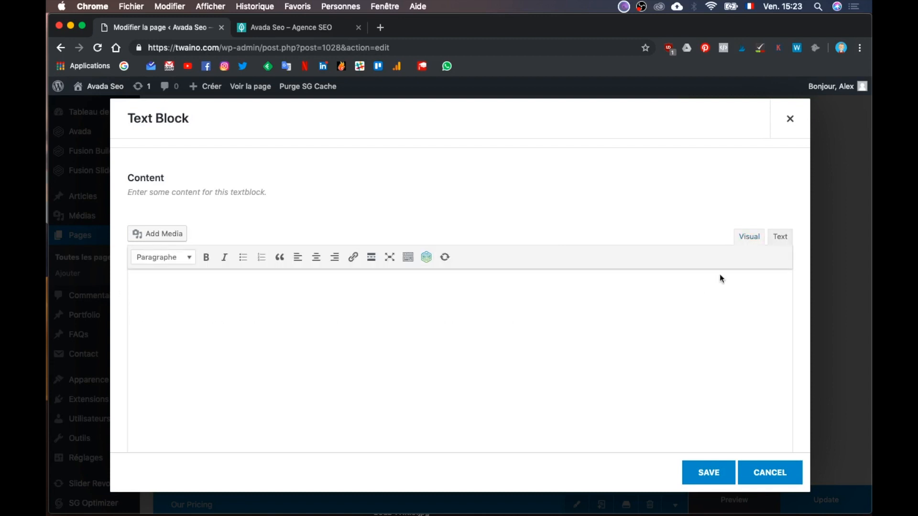
{"action": "left_click_drag", "start_coordinate": [610, 392], "coordinate": [238, 278]}
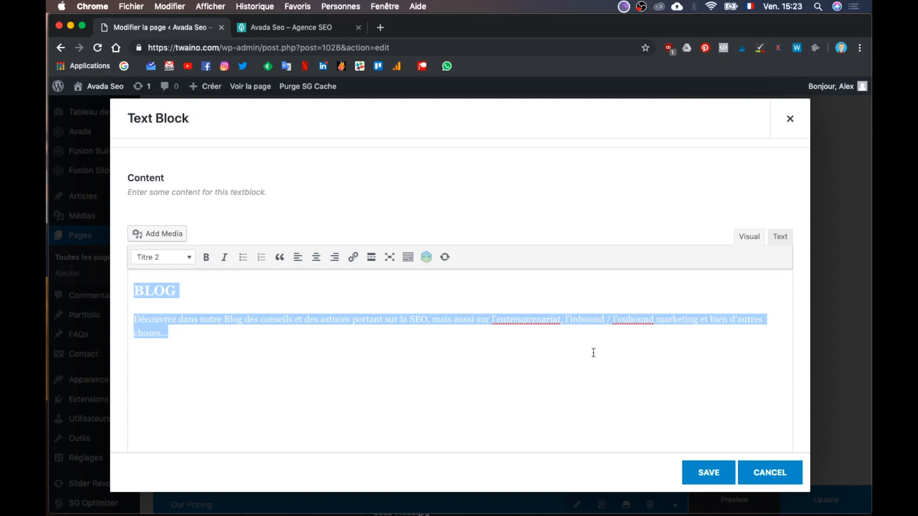
{"action": "left_click", "coordinate": [706, 472]}
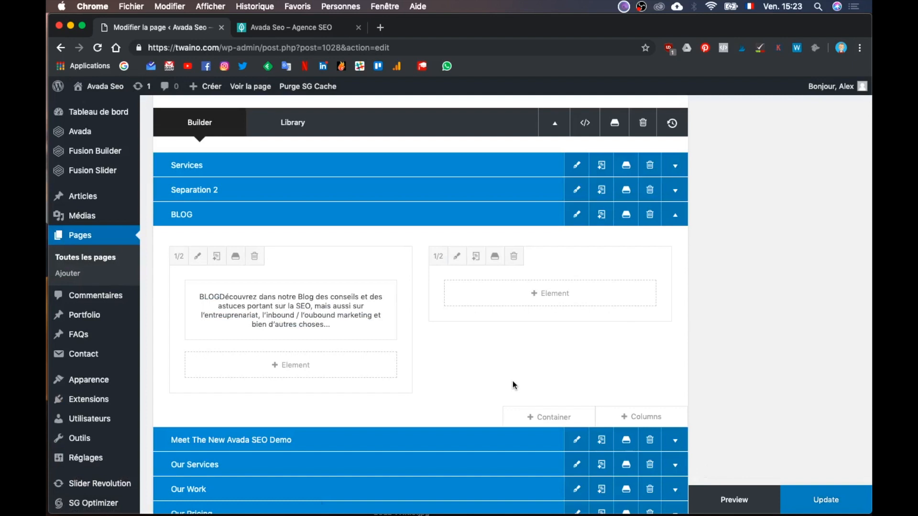
- Switch to Illustrator to examine the BLOG section's text and image proportions in the mockup, and return to Chrome
{"action": "key", "text": "ctrl+Up"}
{"action": "left_click", "coordinate": [255, 240]}
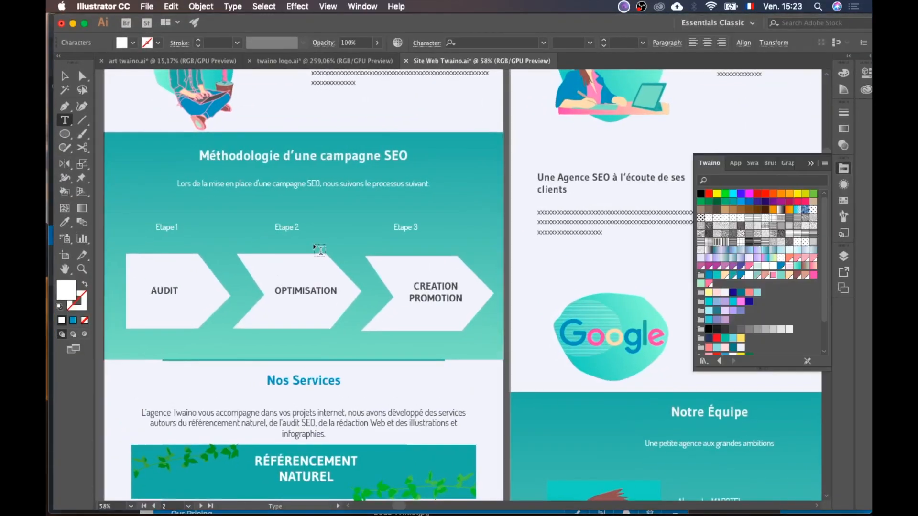
{"action": "scroll", "coordinate": [320, 249], "scroll_direction": "down", "scroll_amount": 15}
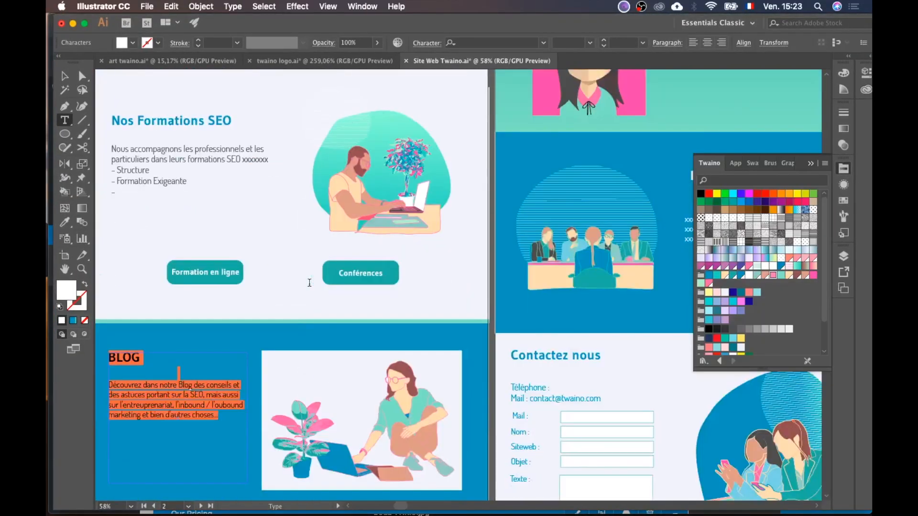
{"action": "scroll", "coordinate": [309, 283], "scroll_direction": "down", "scroll_amount": 5}
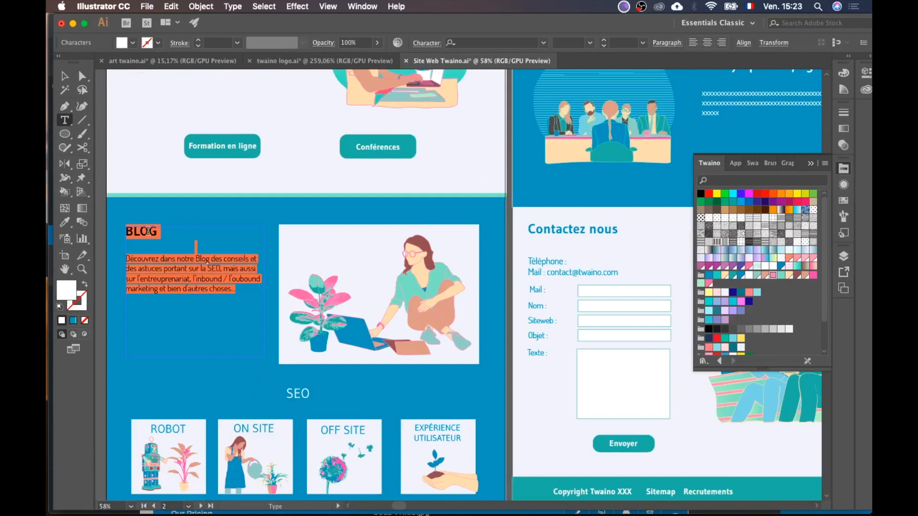
{"action": "scroll", "coordinate": [429, 277], "scroll_direction": "down", "scroll_amount": 1}
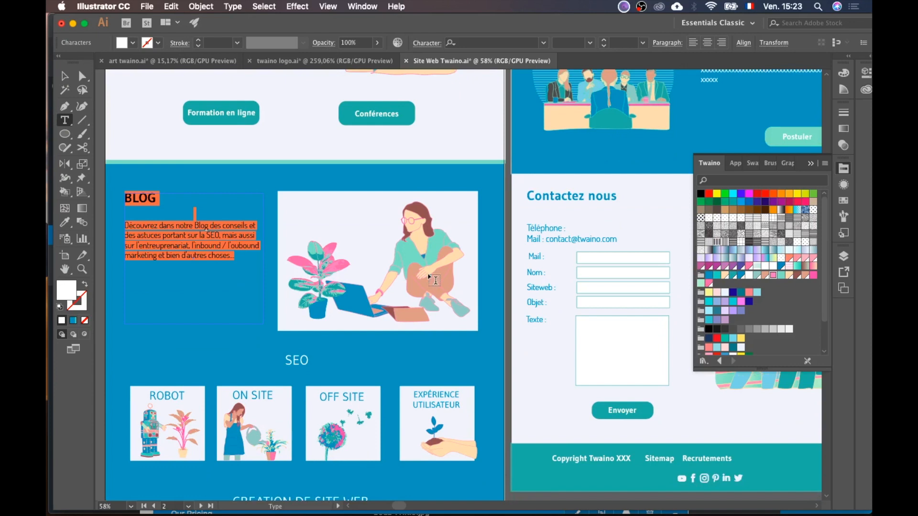
{"action": "key", "text": "ctrl+Up"}
{"action": "left_click", "coordinate": [717, 294]}
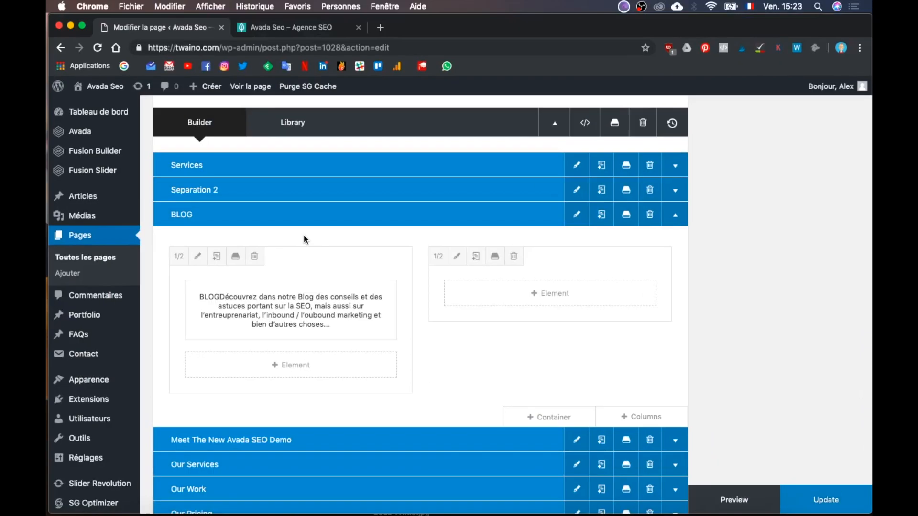
- Set the BLOG container's text column to 1/3 width and its empty column to 2/3
{"action": "left_click", "coordinate": [173, 258]}
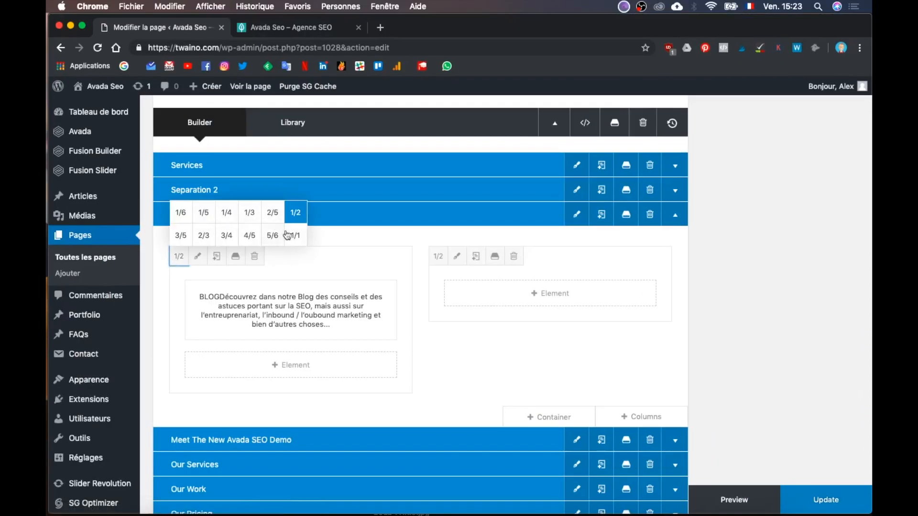
{"action": "left_click", "coordinate": [251, 215]}
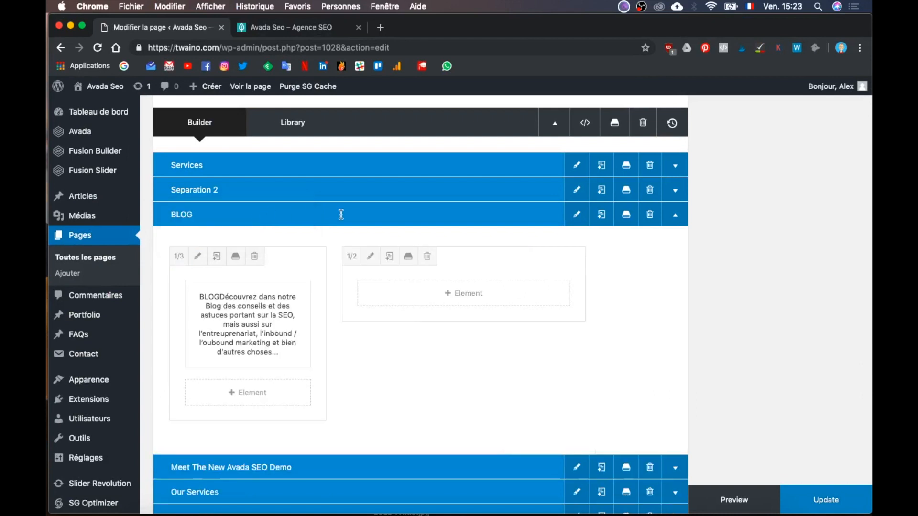
{"action": "left_click", "coordinate": [352, 257]}
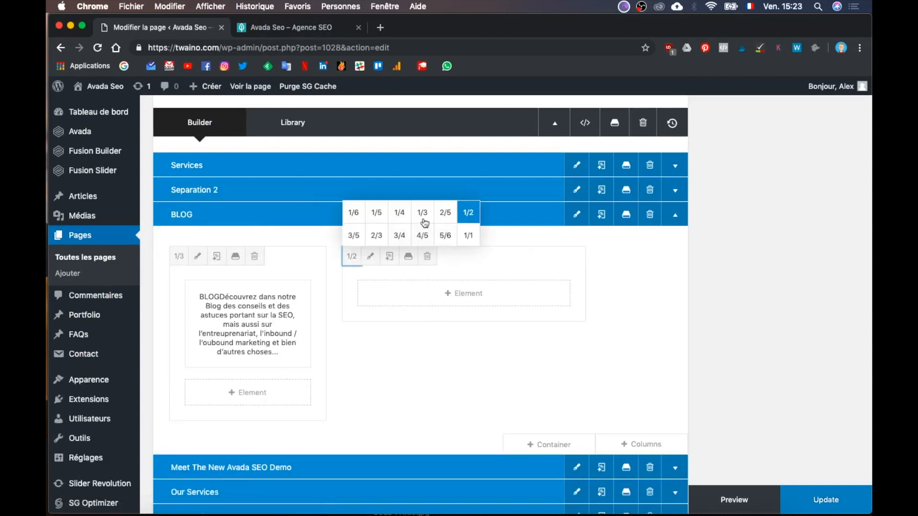
{"action": "left_click", "coordinate": [377, 236]}
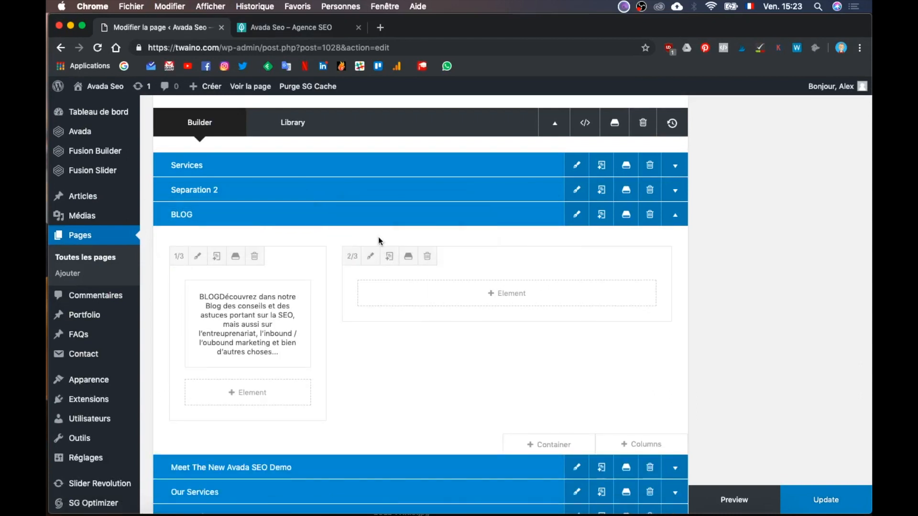
- Add an Image element to the empty 2/3 column of the BLOG container
{"action": "left_click", "coordinate": [481, 303]}
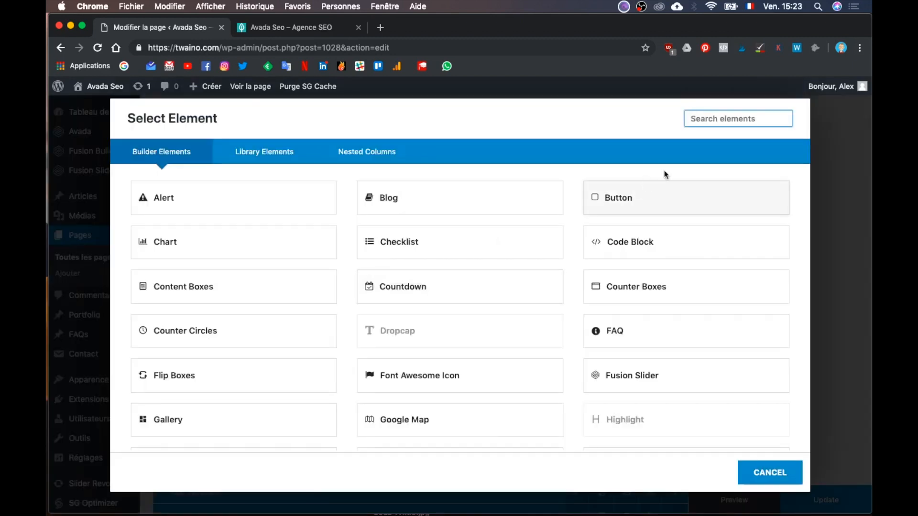
{"action": "left_click", "coordinate": [702, 118]}
{"action": "type", "text": "image"}
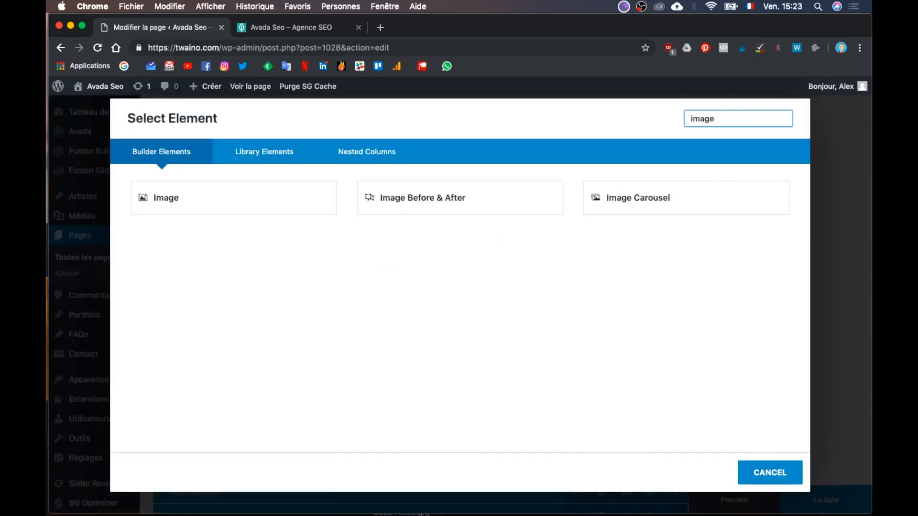
{"action": "left_click", "coordinate": [297, 196]}
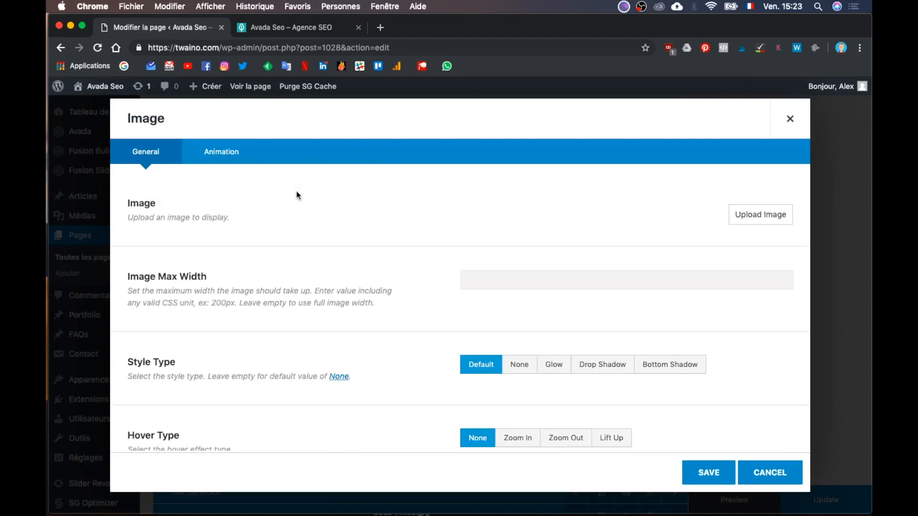
- Insert Blog-Twaino.png from the media library into the Image element
{"action": "left_click", "coordinate": [735, 213]}
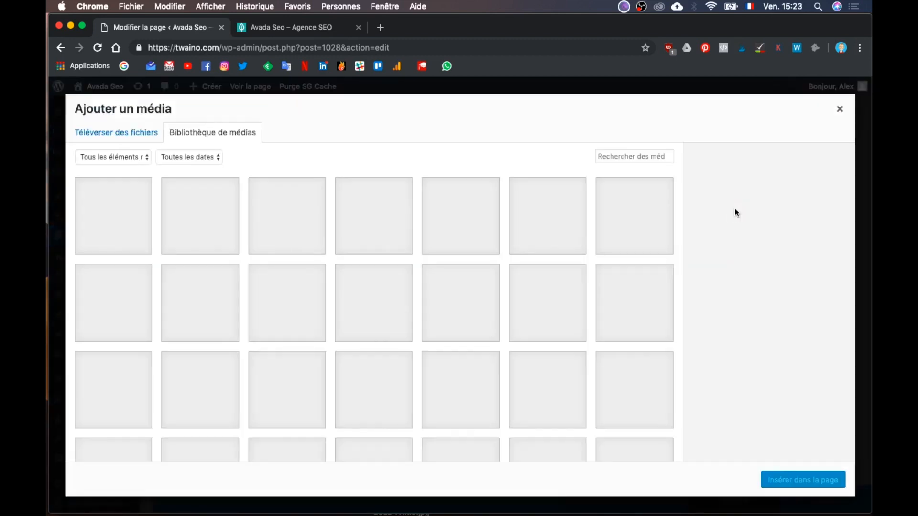
{"action": "key", "text": "ctrl+Up"}
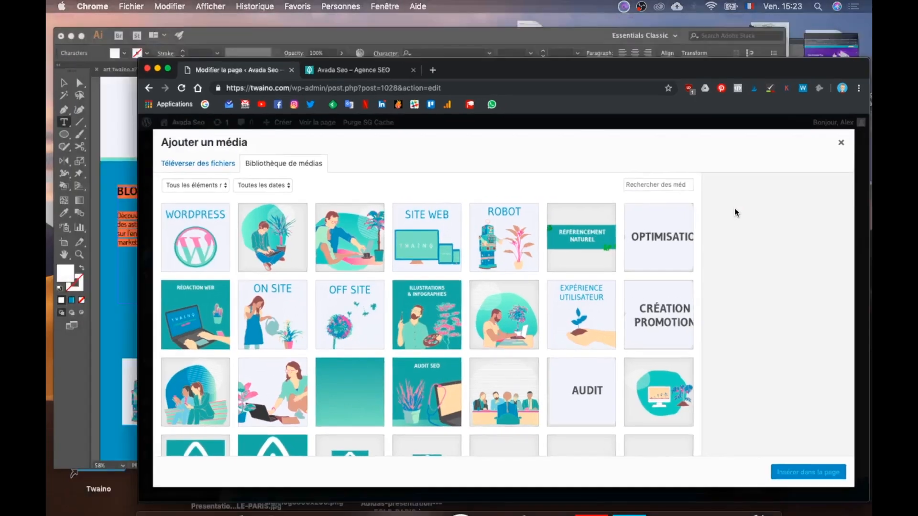
{"action": "left_click", "coordinate": [721, 310]}
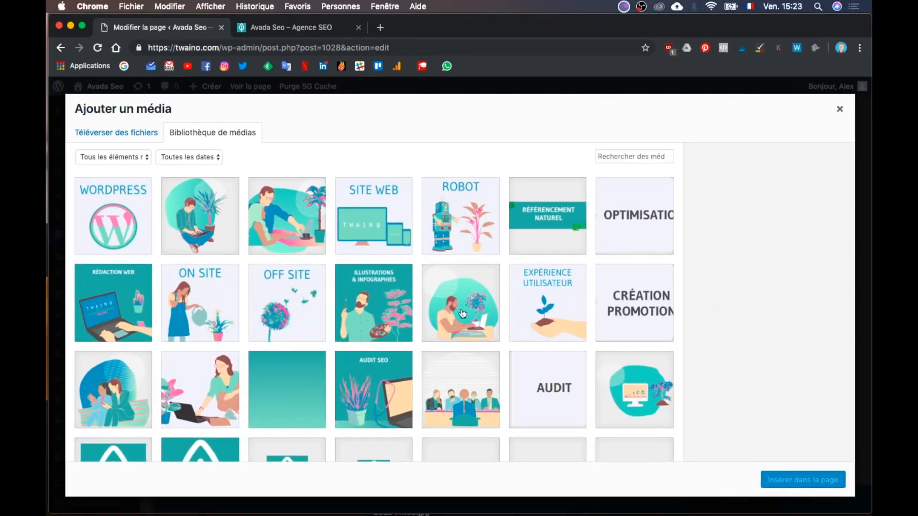
{"action": "key", "text": "ctrl+Up"}
{"action": "key", "text": "ctrl+Up"}
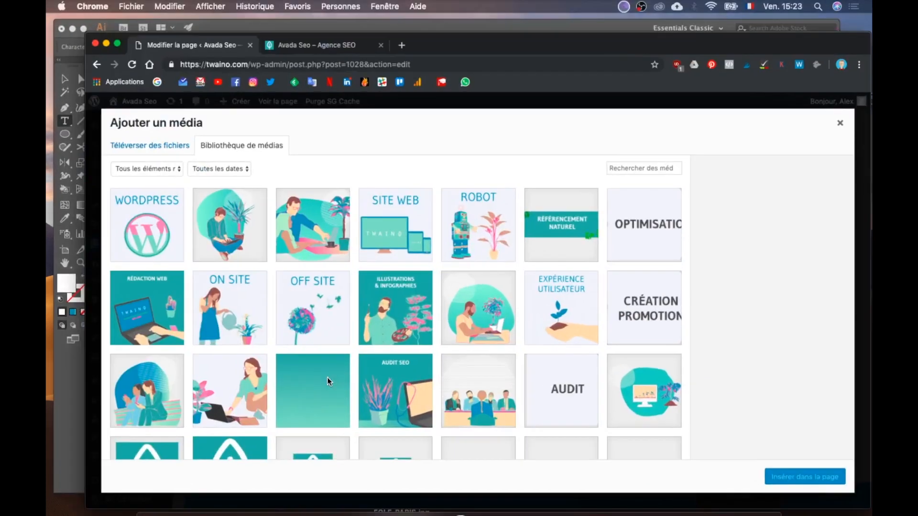
{"action": "left_click", "coordinate": [197, 387]}
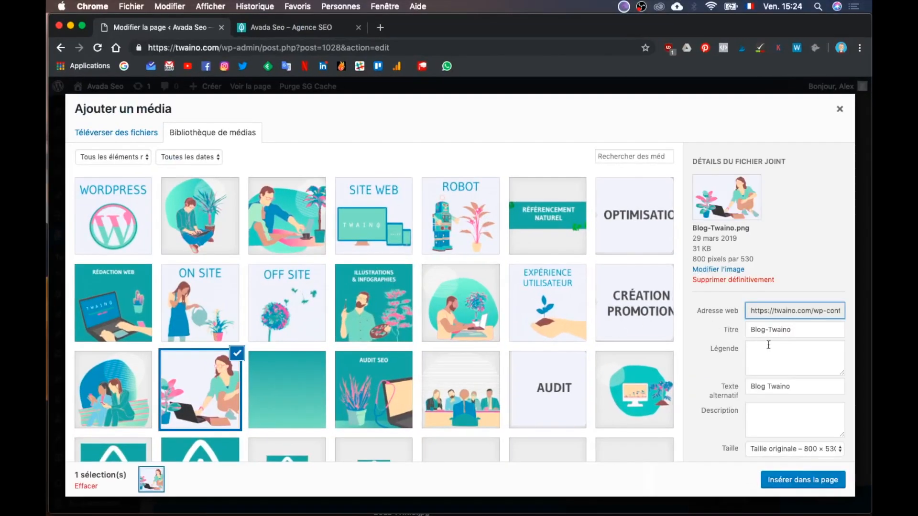
{"action": "left_click", "coordinate": [804, 479]}
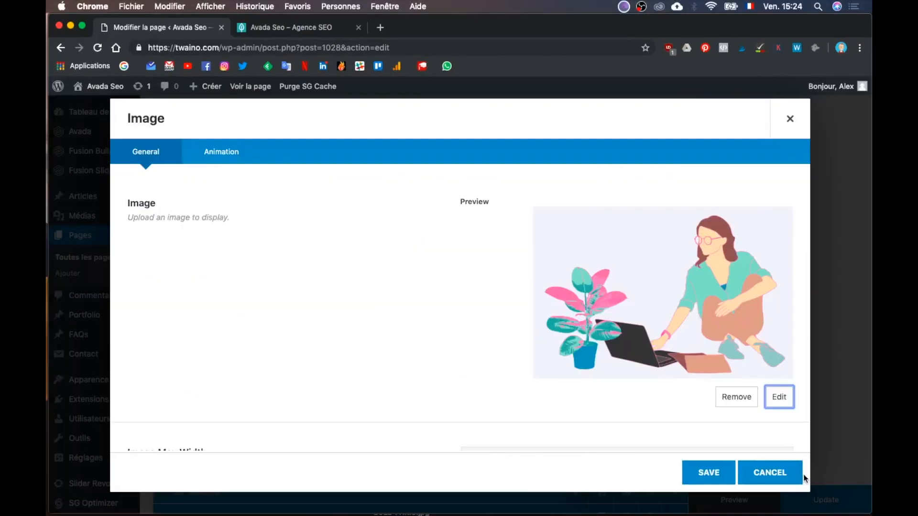
- Save the Image element's settings and preview the page down to the BLOG section
{"action": "left_click", "coordinate": [708, 473]}
{"action": "scroll", "coordinate": [731, 339], "scroll_direction": "down", "scroll_amount": 2}
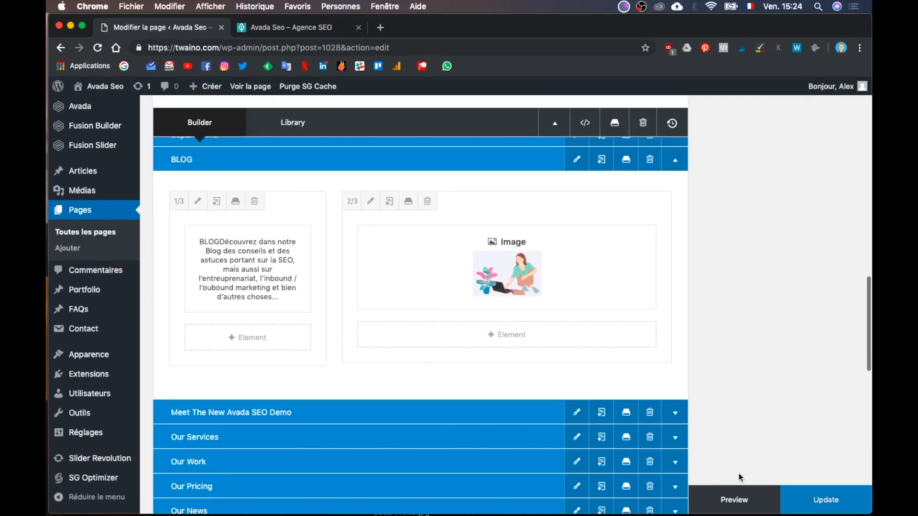
{"action": "left_click", "coordinate": [735, 499]}
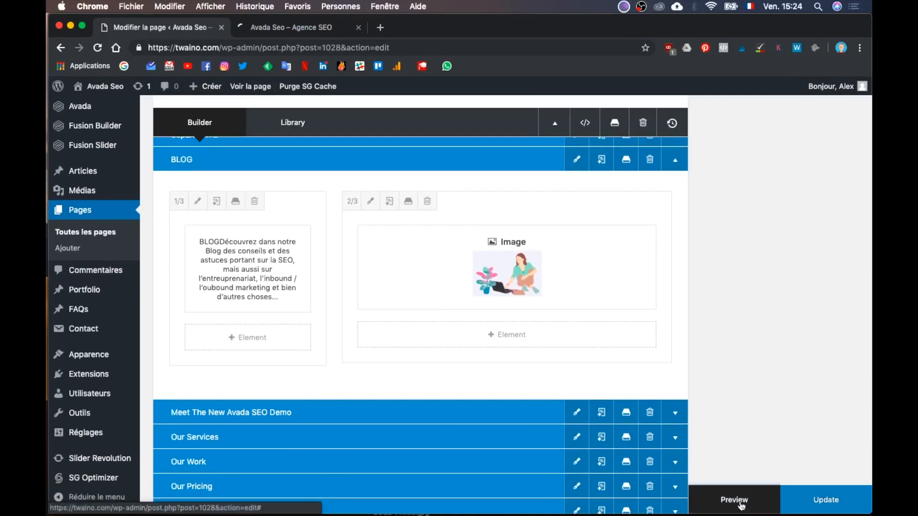
{"action": "left_click", "coordinate": [298, 26]}
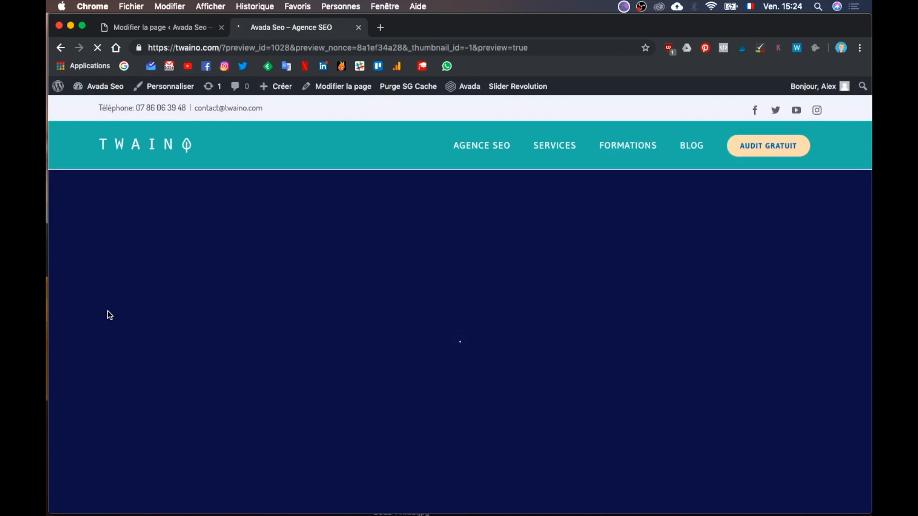
{"action": "scroll", "coordinate": [107, 315], "scroll_direction": "down", "scroll_amount": 10}
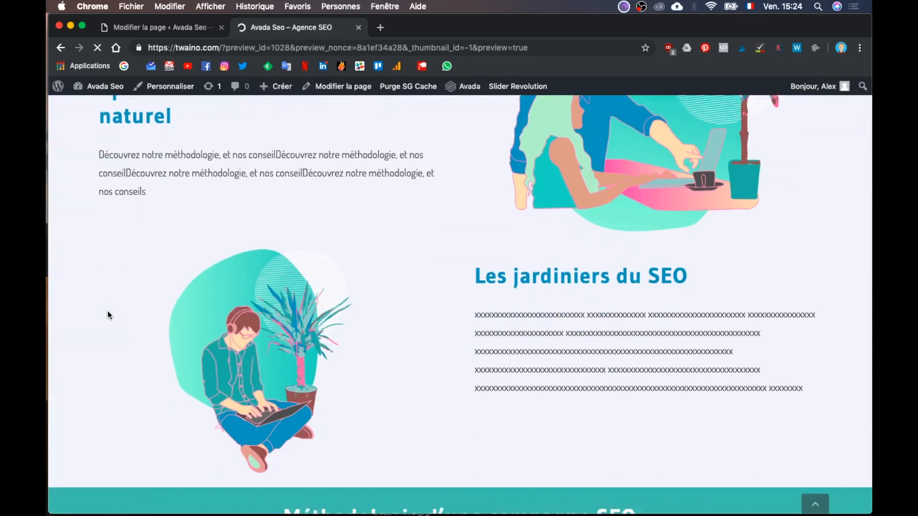
{"action": "scroll", "coordinate": [108, 314], "scroll_direction": "down", "scroll_amount": 10}
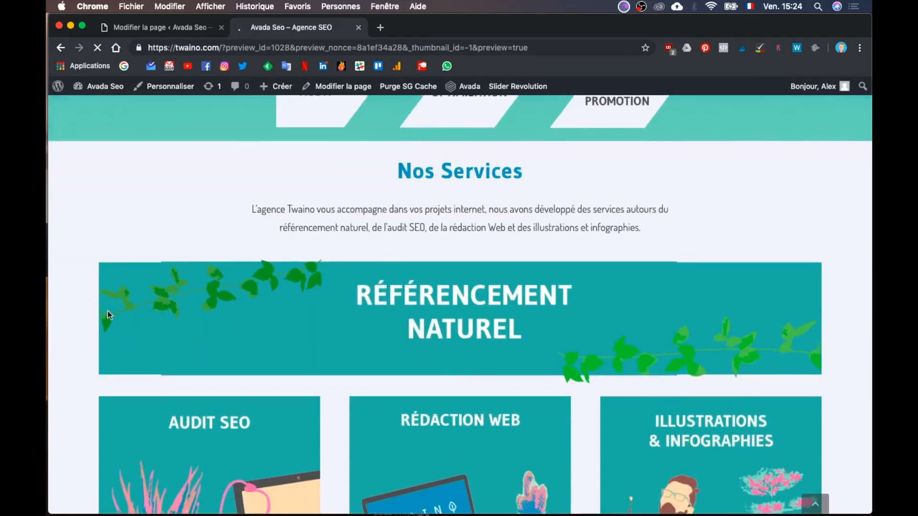
{"action": "scroll", "coordinate": [108, 315], "scroll_direction": "down", "scroll_amount": 10}
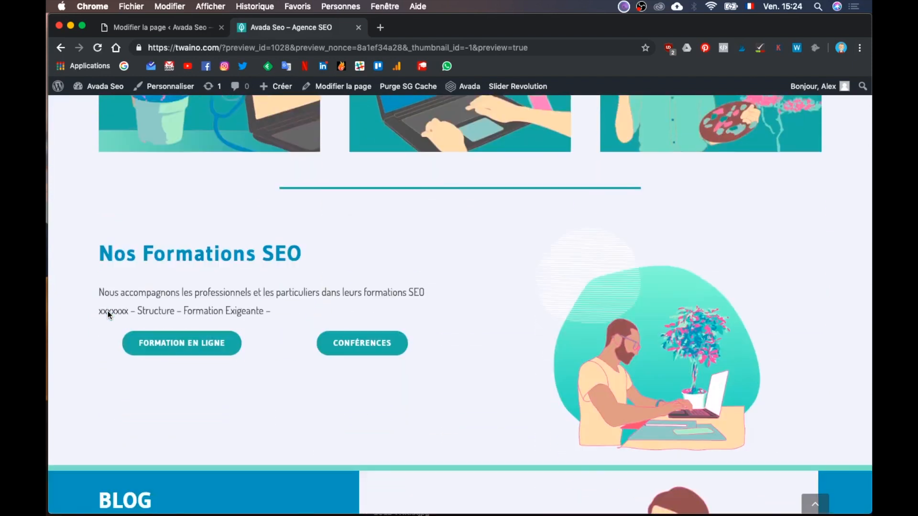
{"action": "scroll", "coordinate": [108, 313], "scroll_direction": "down", "scroll_amount": 4}
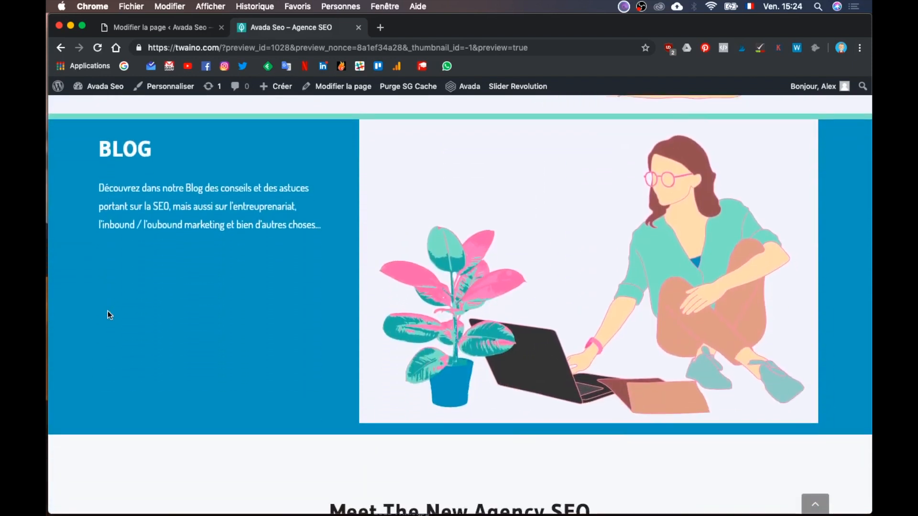
{"action": "scroll", "coordinate": [108, 314], "scroll_direction": "up", "scroll_amount": 1}
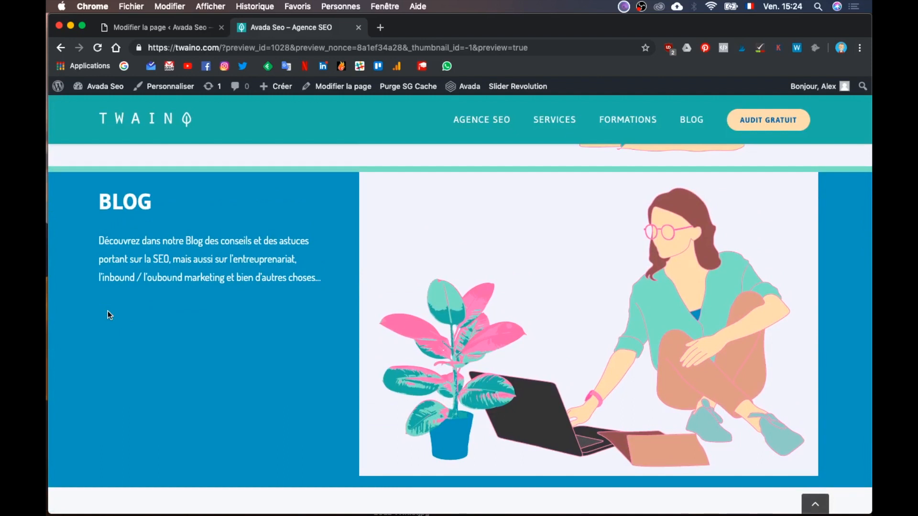
- Compare the previewed BLOG section's text and image proportions with the Illustrator mockup
{"action": "key", "text": "ctrl+Up"}
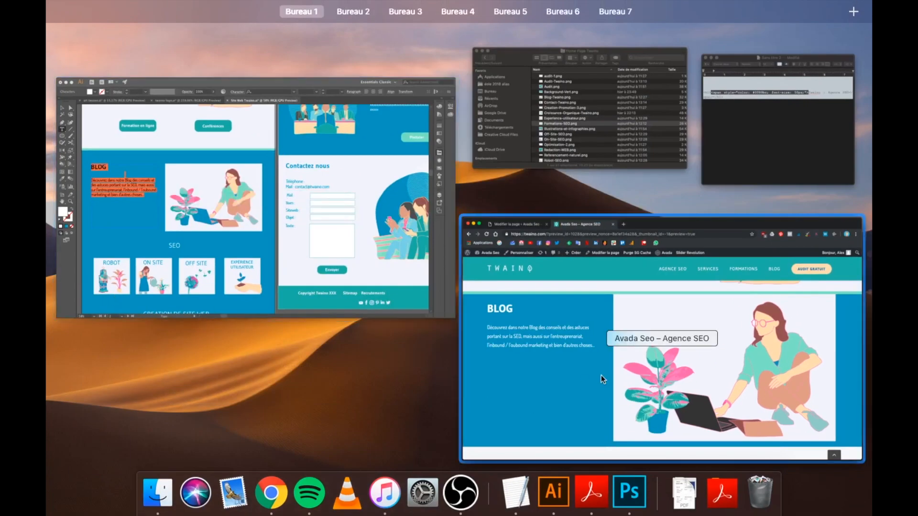
{"action": "left_click", "coordinate": [601, 374]}
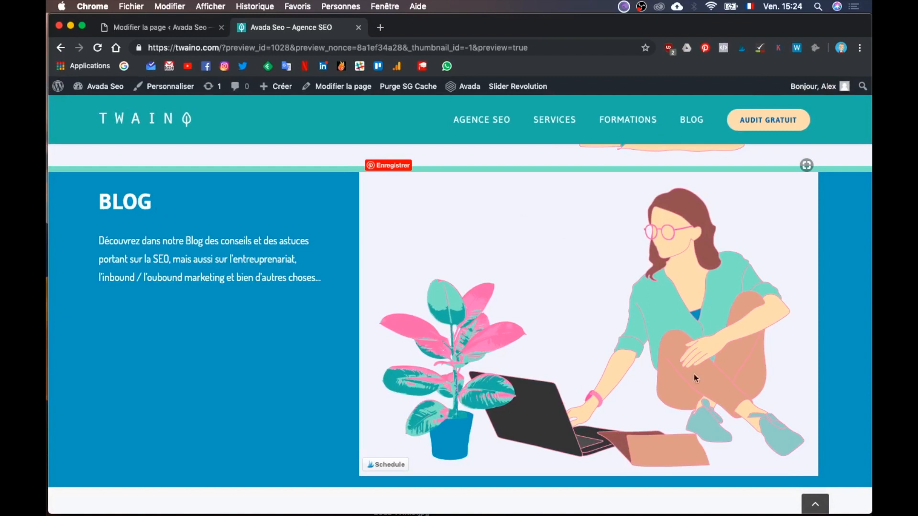
{"action": "scroll", "coordinate": [530, 270], "scroll_direction": "down", "scroll_amount": 1}
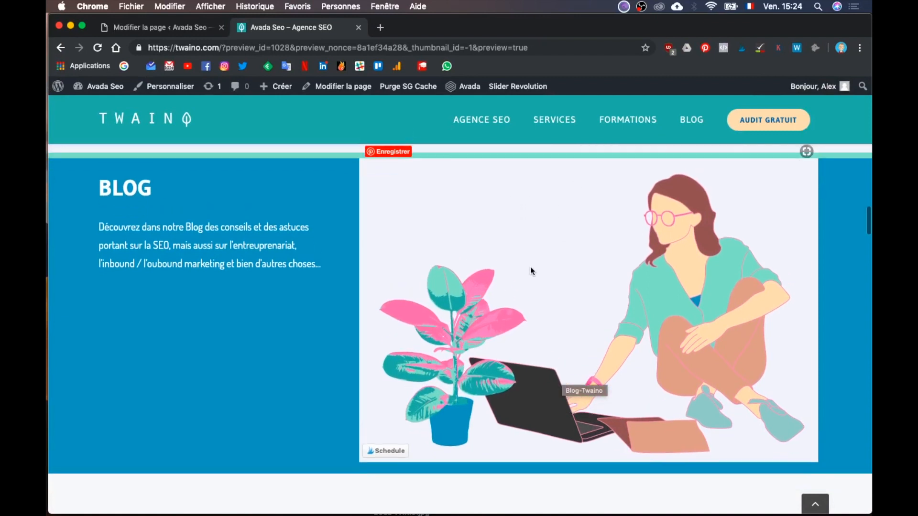
{"action": "scroll", "coordinate": [530, 271], "scroll_direction": "up", "scroll_amount": 5}
{"action": "scroll", "coordinate": [530, 271], "scroll_direction": "down", "scroll_amount": 7}
{"action": "scroll", "coordinate": [530, 266], "scroll_direction": "up", "scroll_amount": 3}
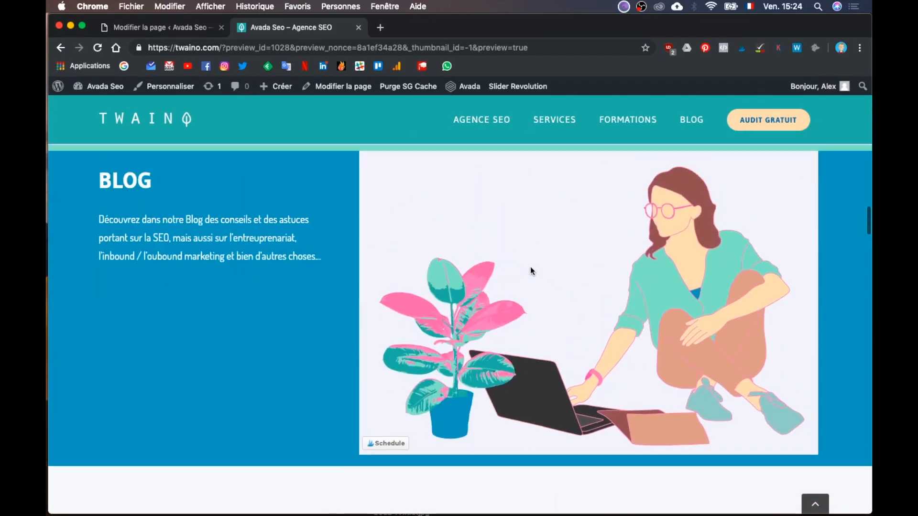
{"action": "key", "text": "ctrl+Up"}
{"action": "left_click", "coordinate": [491, 308]}
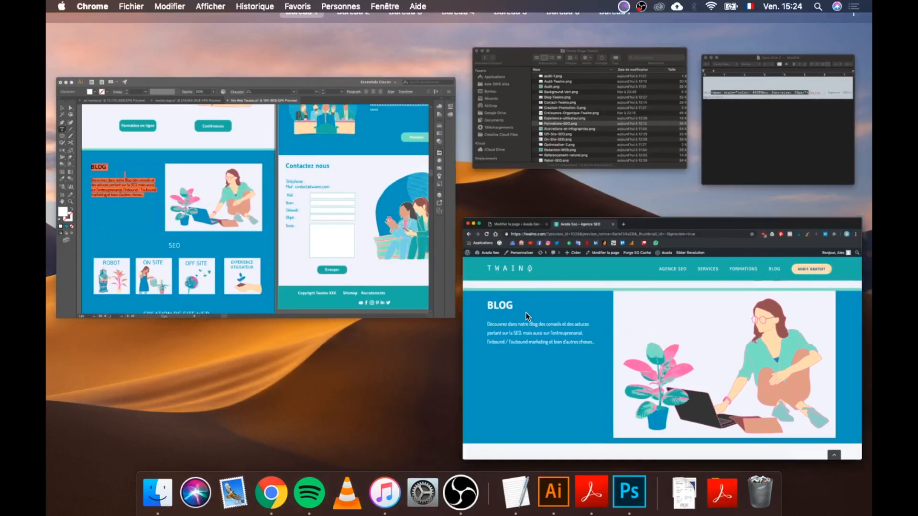
- Set both the text column and the image column of the BLOG container to 1/2 width
{"action": "left_click", "coordinate": [179, 27]}
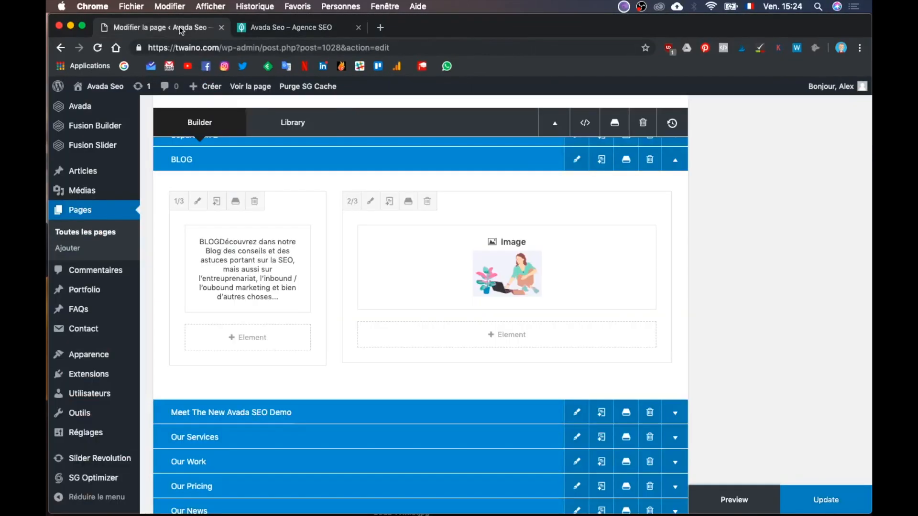
{"action": "left_click", "coordinate": [179, 201]}
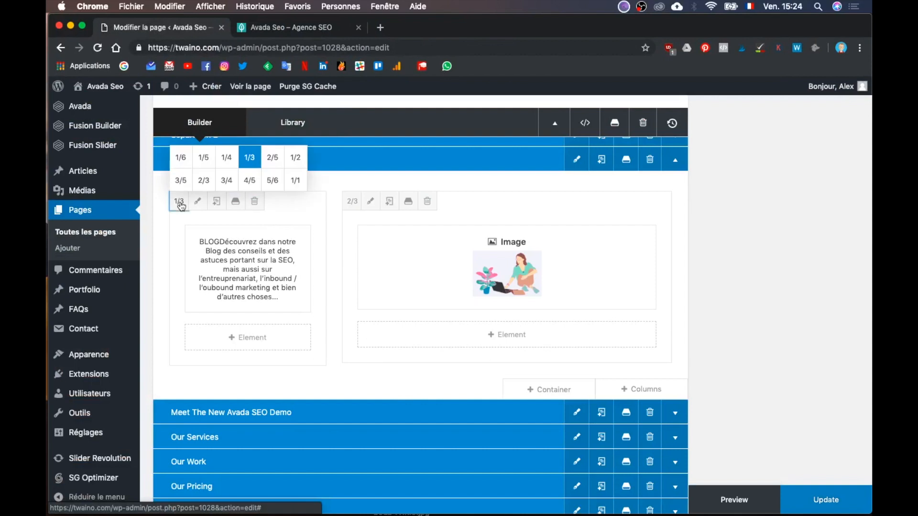
{"action": "left_click", "coordinate": [295, 158]}
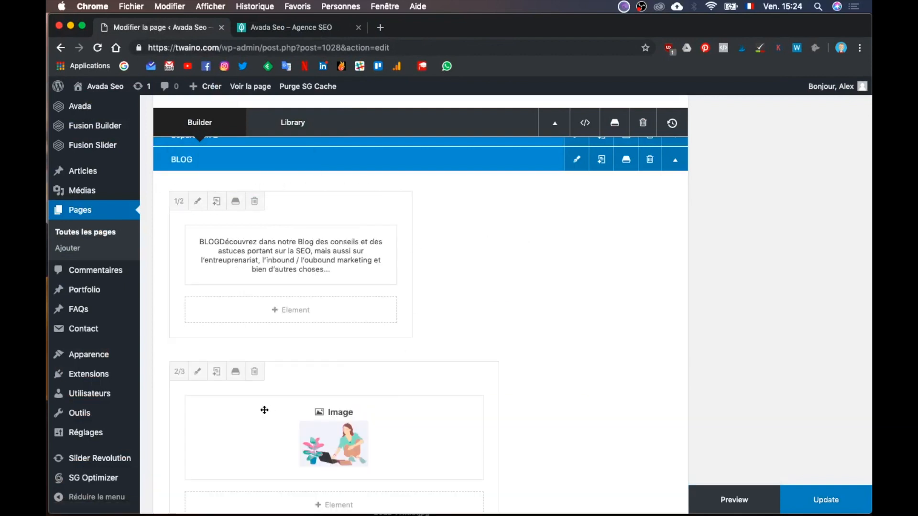
{"action": "left_click", "coordinate": [178, 372]}
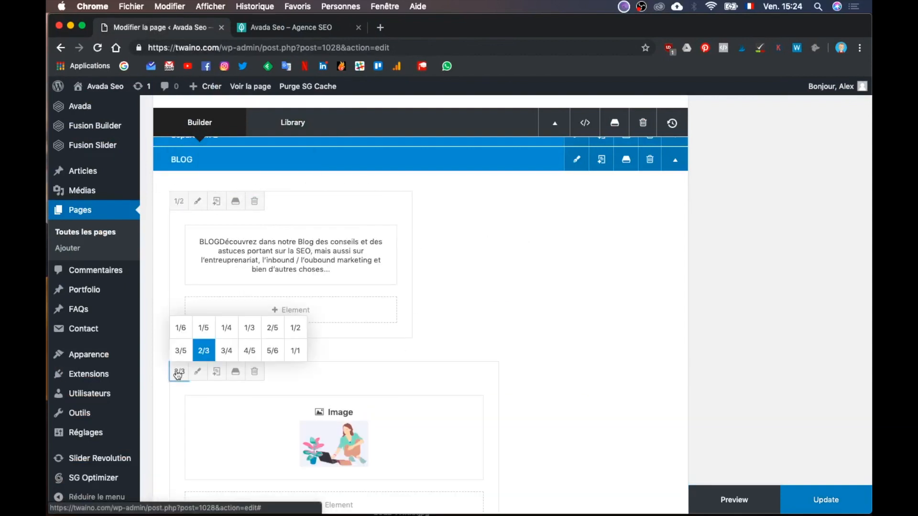
{"action": "left_click", "coordinate": [295, 329]}
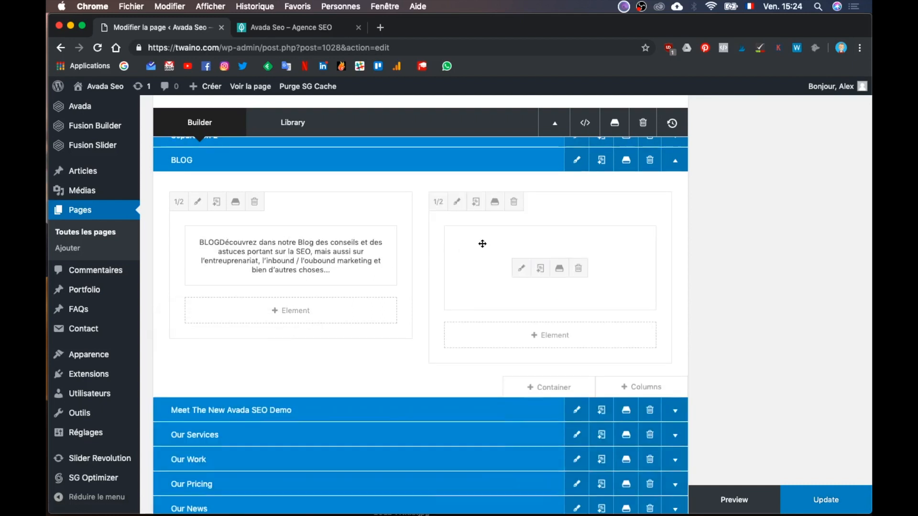
- Check the BLOG layout in the mockup again and return to the page preview's BLOG section
{"action": "scroll", "coordinate": [585, 186], "scroll_direction": "up", "scroll_amount": 1}
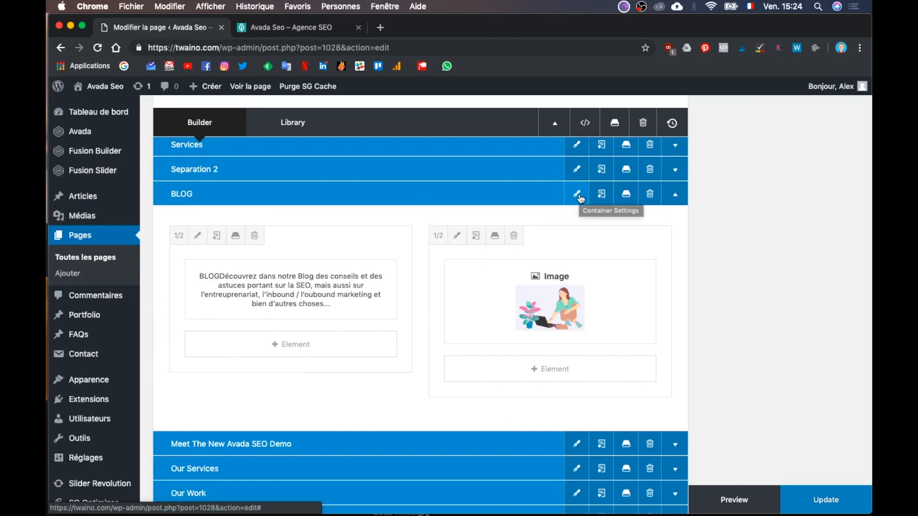
{"action": "key", "text": "ctrl+Up"}
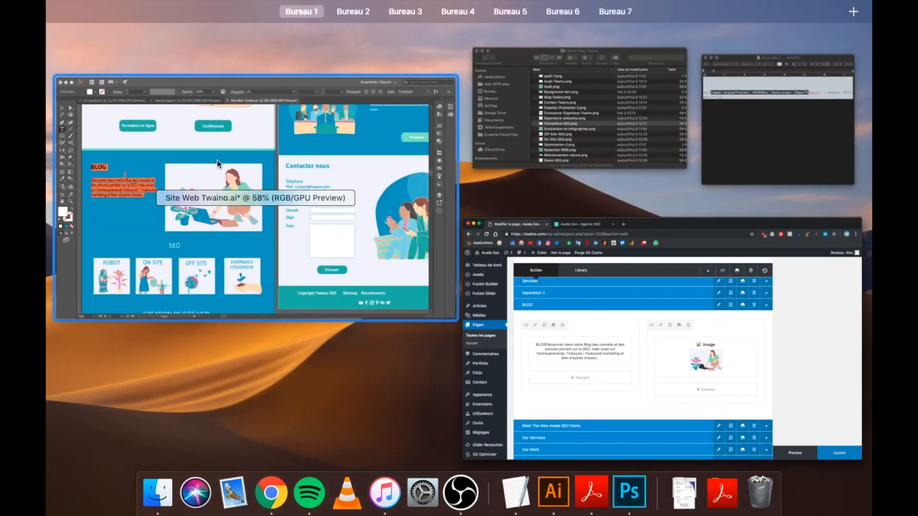
{"action": "left_click", "coordinate": [553, 300]}
{"action": "left_click", "coordinate": [315, 28]}
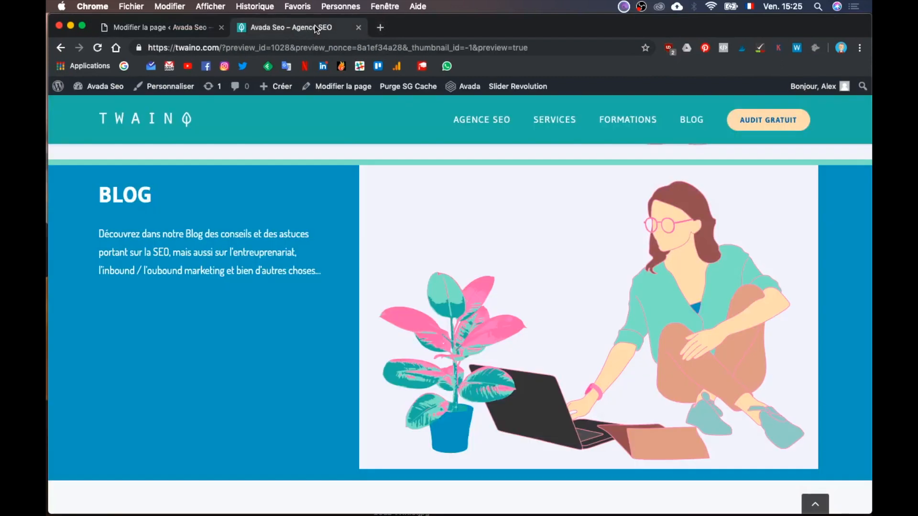
- Compare the BLOG section in the page preview with its column layout in the page builder
{"action": "left_click", "coordinate": [147, 30]}
{"action": "left_click", "coordinate": [277, 28]}
{"action": "scroll", "coordinate": [325, 184], "scroll_direction": "up", "scroll_amount": 3}
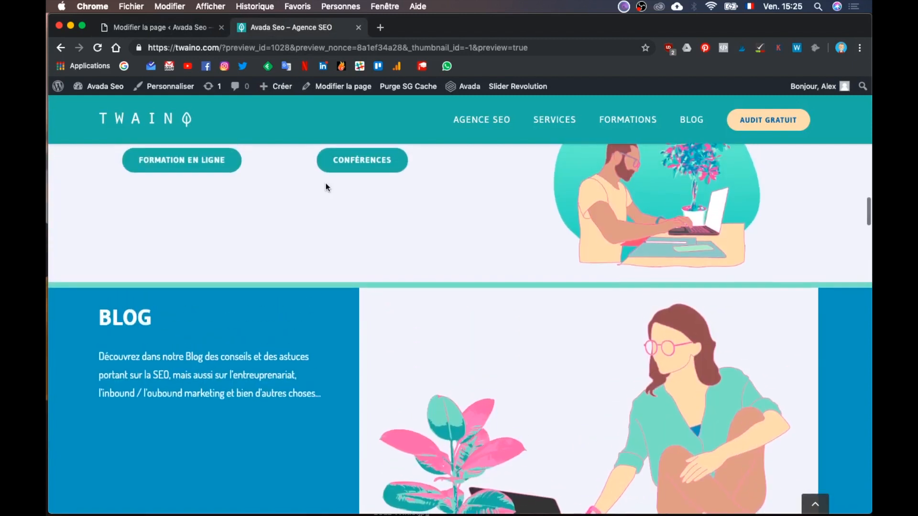
{"action": "scroll", "coordinate": [326, 184], "scroll_direction": "down", "scroll_amount": 2}
{"action": "left_click", "coordinate": [165, 28]}
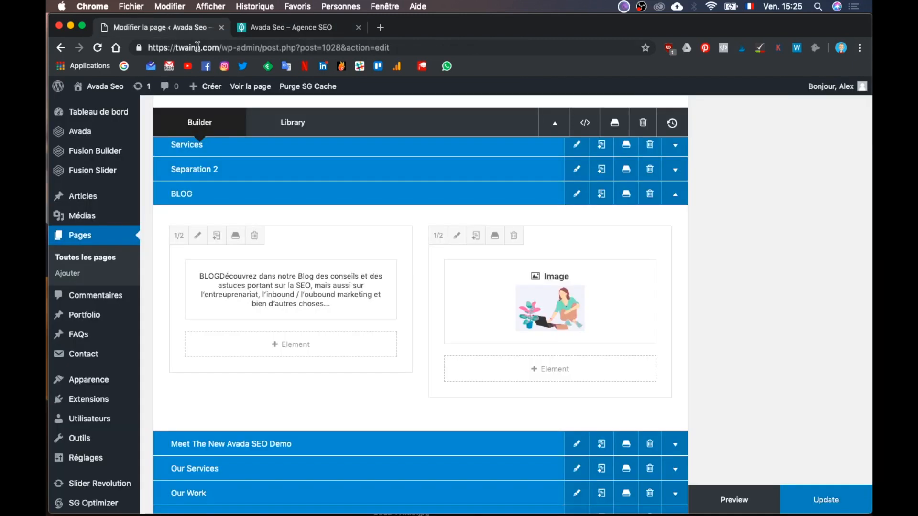
{"action": "left_click", "coordinate": [296, 27]}
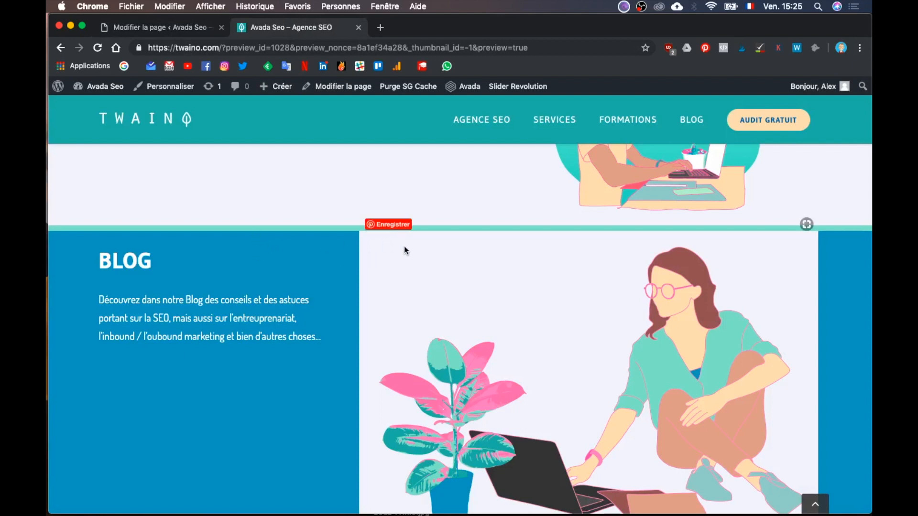
{"action": "left_click", "coordinate": [187, 27]}
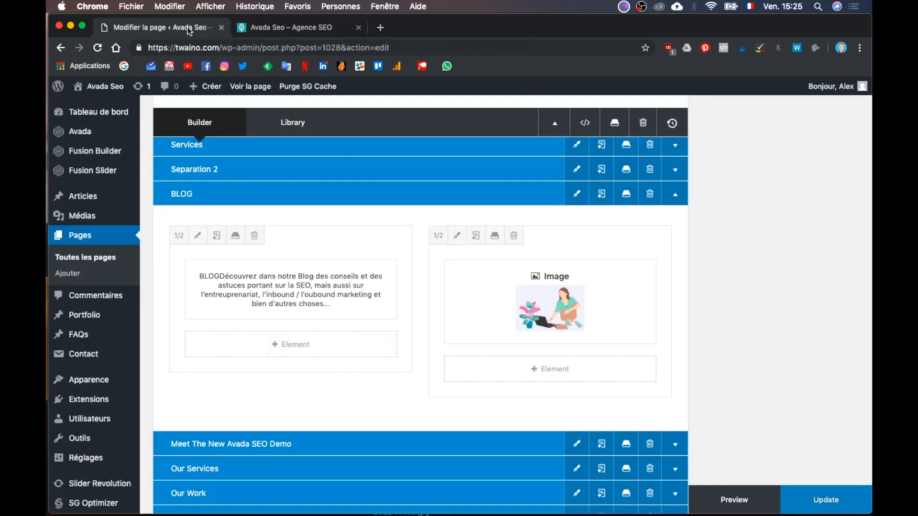
- Try a top margin of 15 on the BLOG container, save it, and check the spacing in the page preview
{"action": "left_click", "coordinate": [577, 199]}
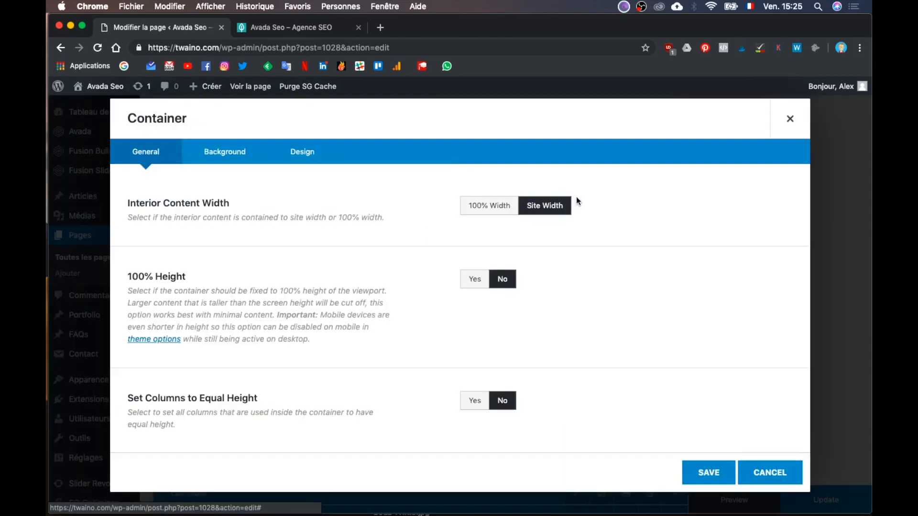
{"action": "scroll", "coordinate": [351, 296], "scroll_direction": "down", "scroll_amount": 3}
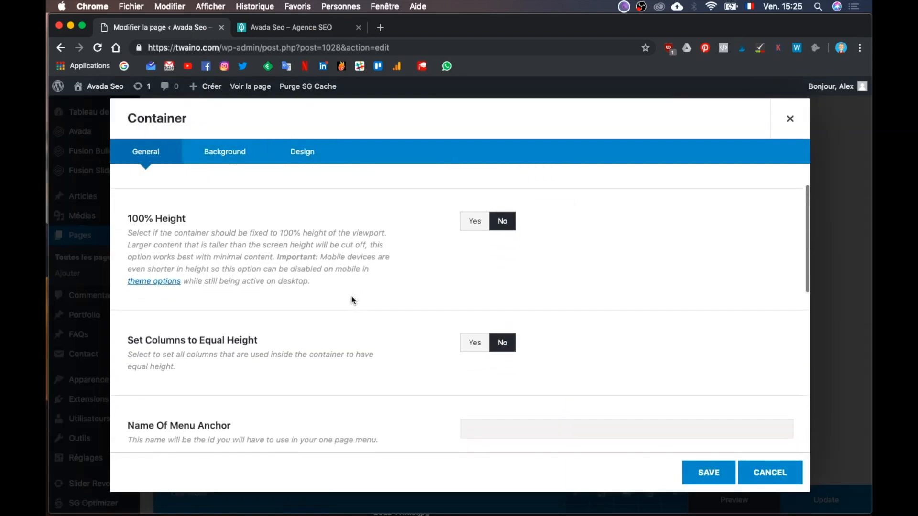
{"action": "left_click", "coordinate": [302, 152]}
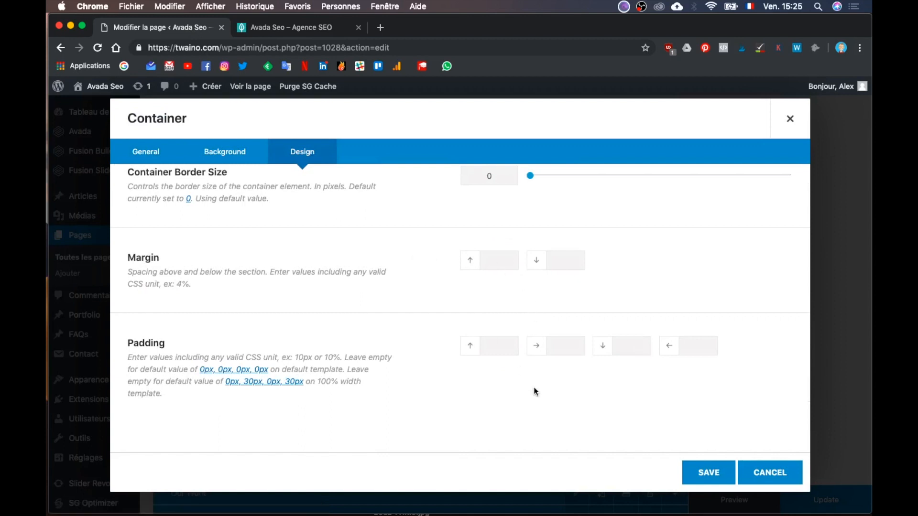
{"action": "left_click", "coordinate": [502, 345]}
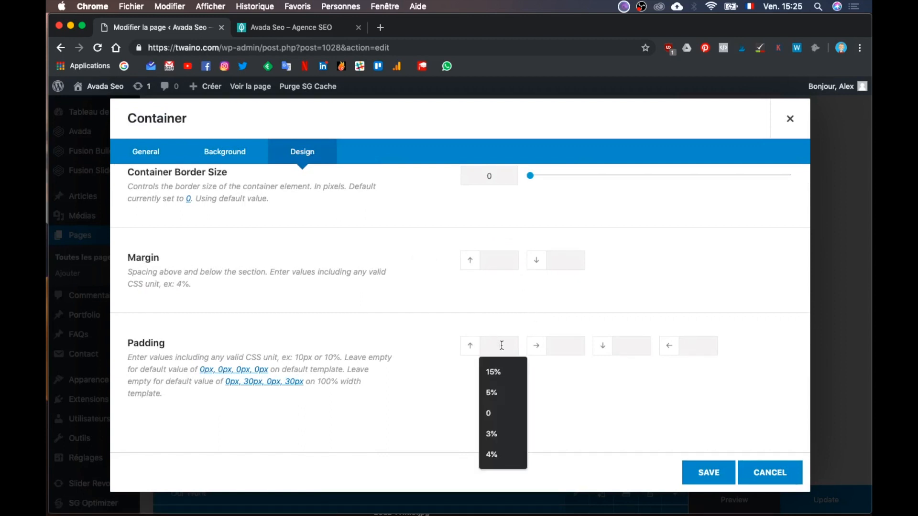
{"action": "left_click", "coordinate": [497, 262]}
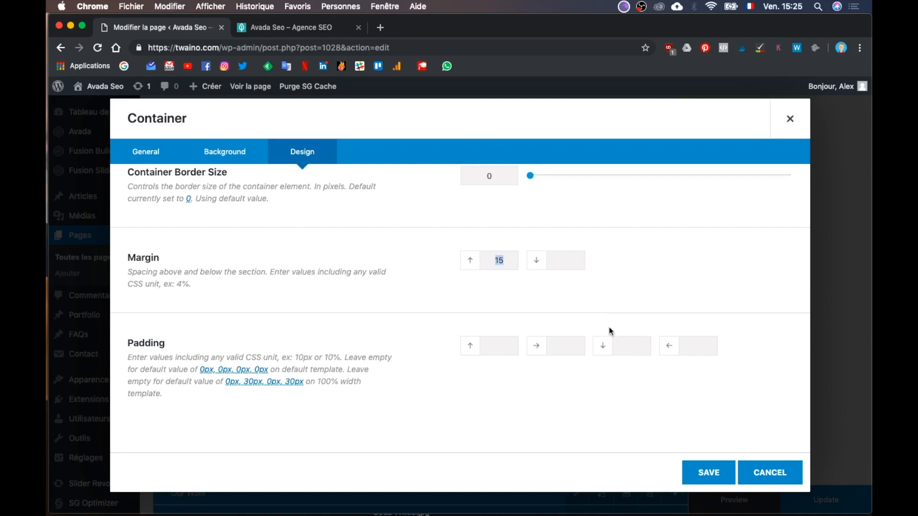
{"action": "left_click", "coordinate": [707, 474]}
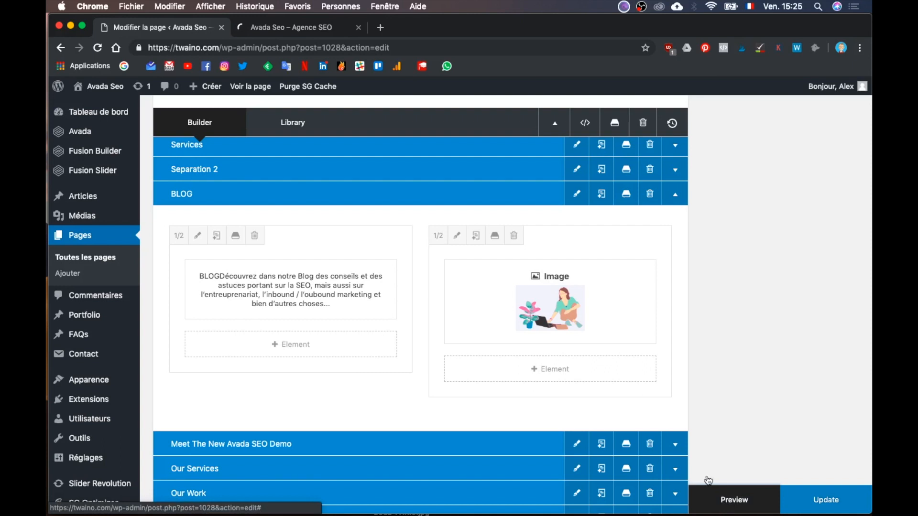
{"action": "left_click", "coordinate": [714, 495]}
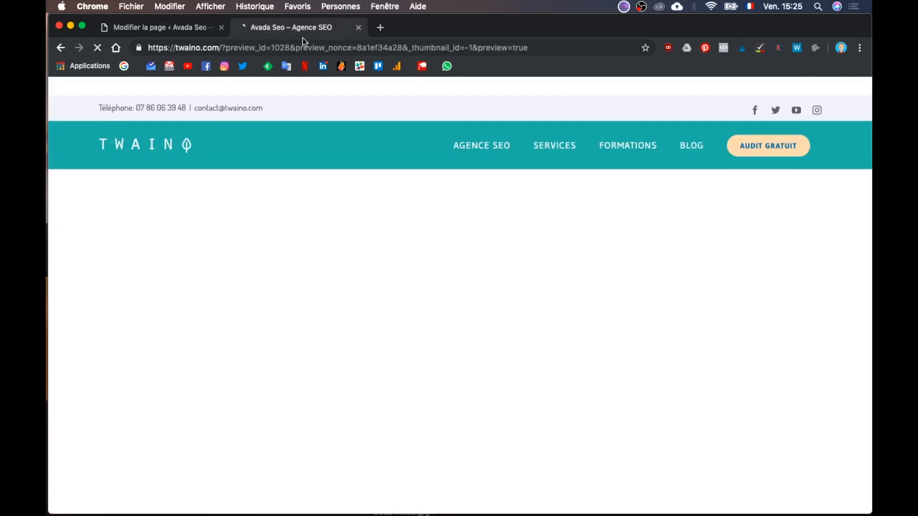
{"action": "scroll", "coordinate": [352, 274], "scroll_direction": "down", "scroll_amount": 10}
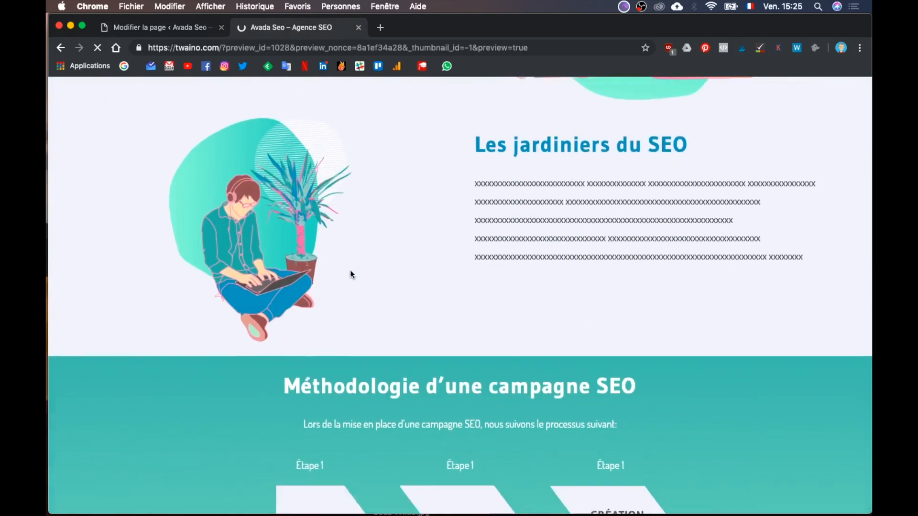
{"action": "scroll", "coordinate": [351, 274], "scroll_direction": "down", "scroll_amount": 15}
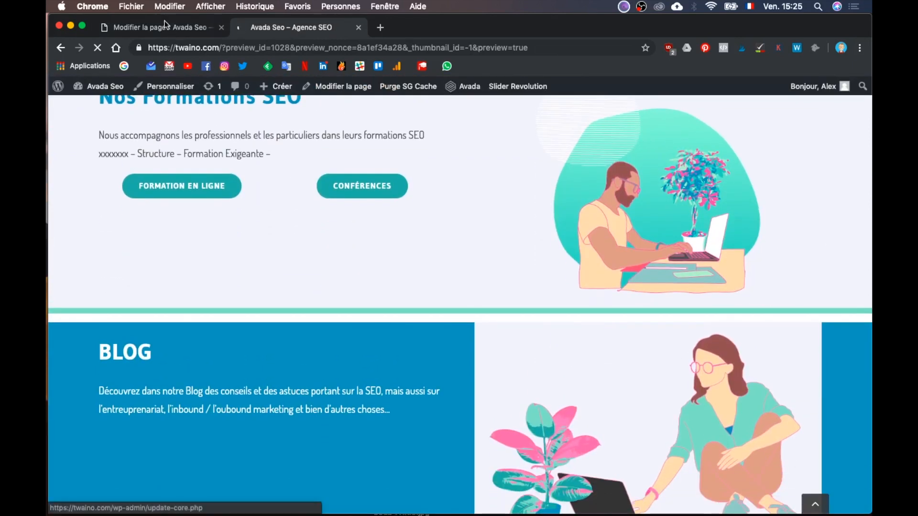
- Clear the BLOG container's top margin, set its top padding to 15, save, and check the section in the page preview
{"action": "left_click", "coordinate": [171, 28]}
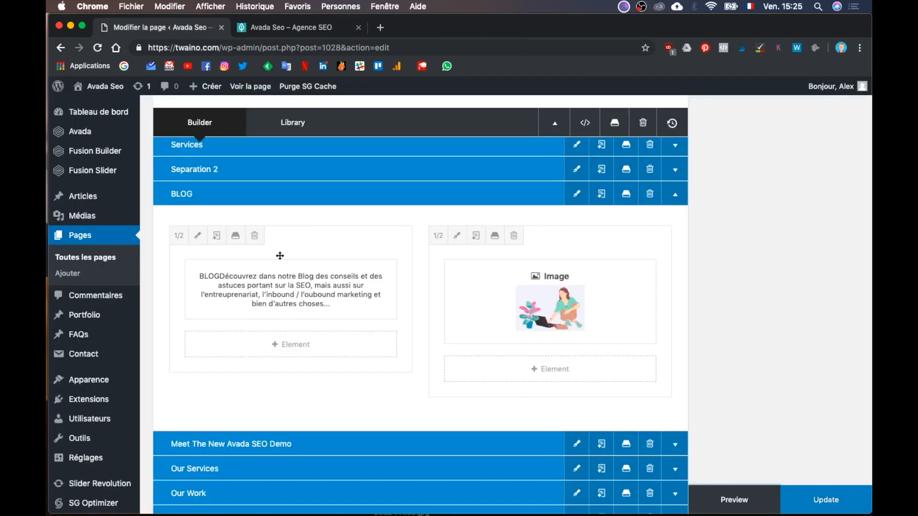
{"action": "left_click", "coordinate": [577, 194]}
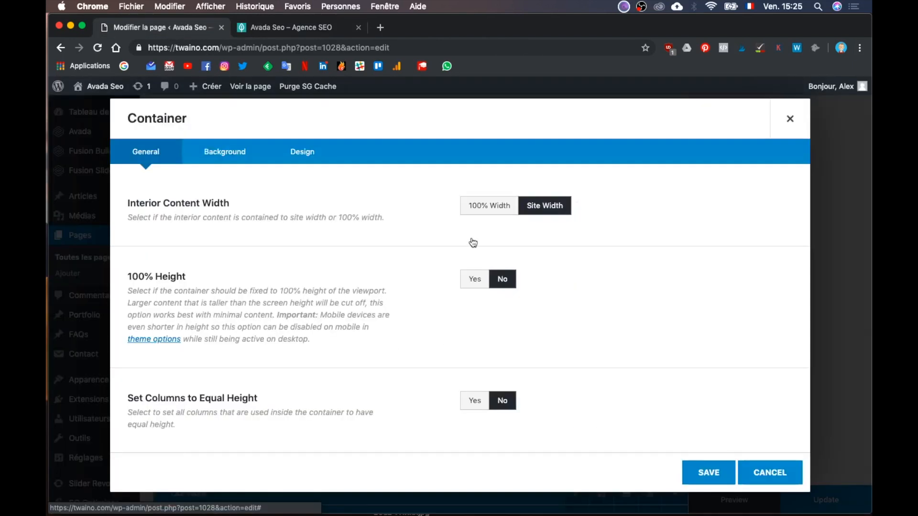
{"action": "left_click", "coordinate": [313, 156]}
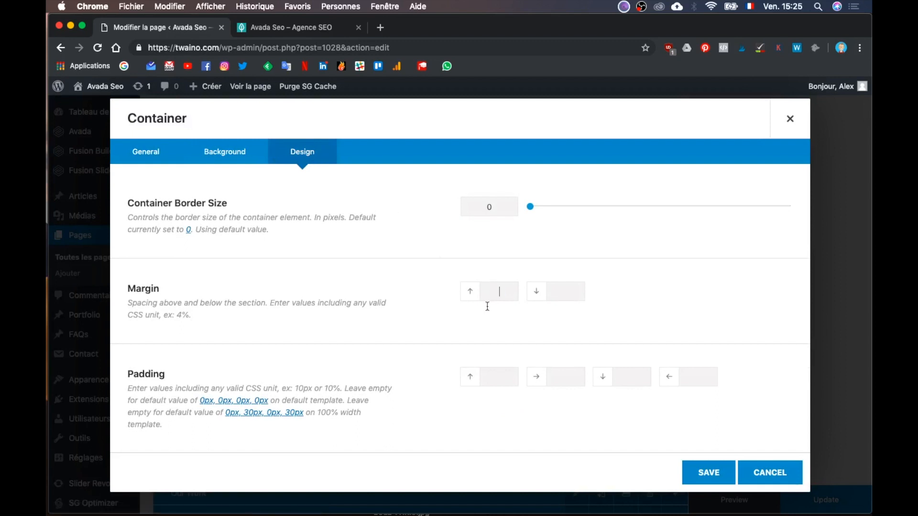
{"action": "left_click", "coordinate": [493, 383]}
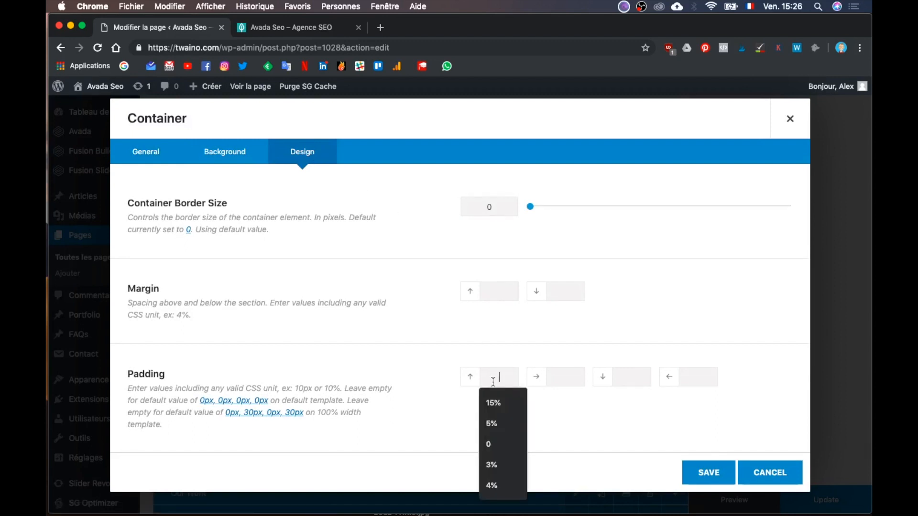
{"action": "type", "text": "15"}
{"action": "left_click", "coordinate": [708, 472]}
{"action": "left_click", "coordinate": [736, 500]}
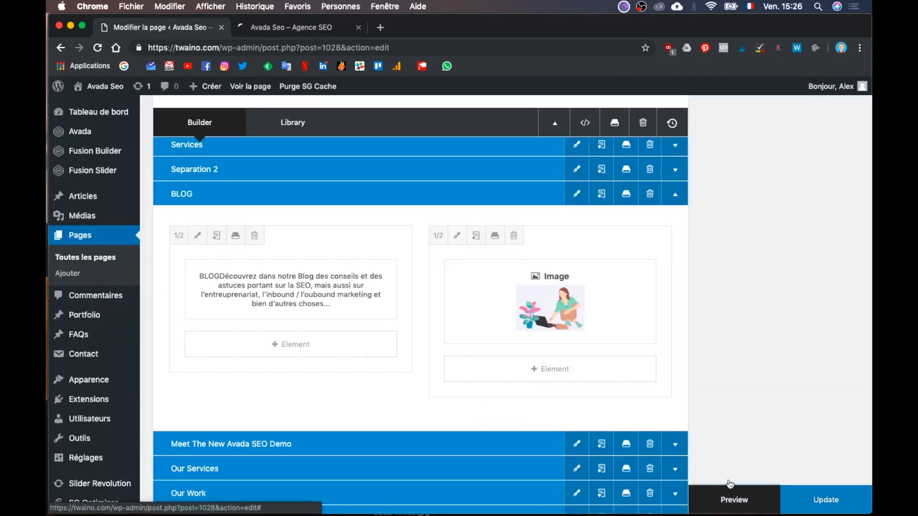
{"action": "left_click", "coordinate": [306, 28]}
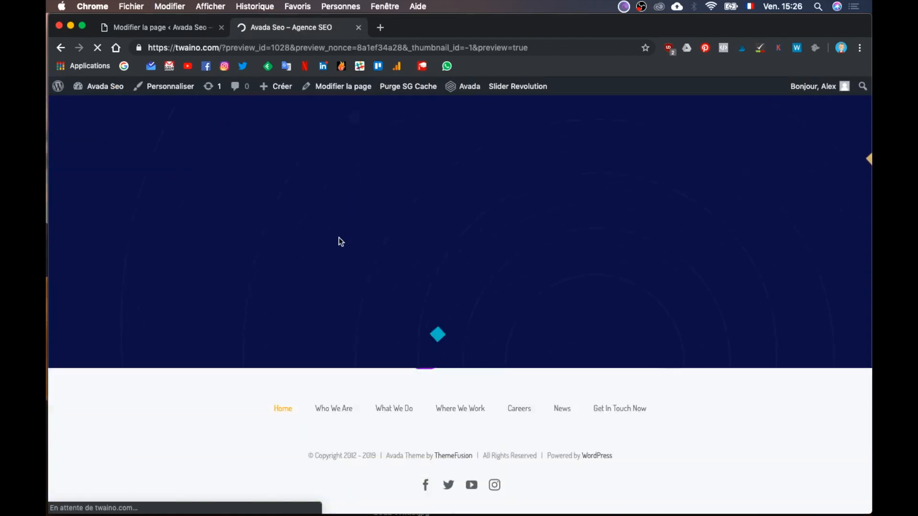
{"action": "scroll", "coordinate": [338, 237], "scroll_direction": "down", "scroll_amount": 10}
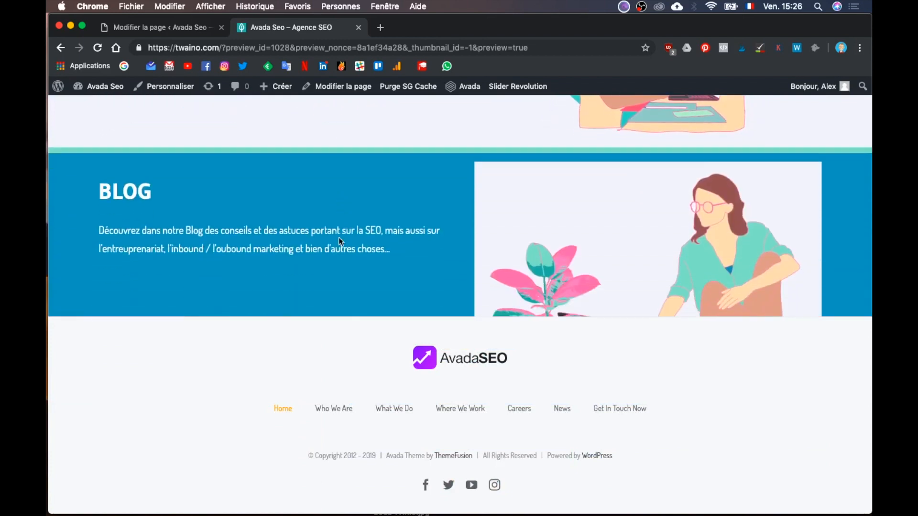
{"action": "scroll", "coordinate": [445, 234], "scroll_direction": "up", "scroll_amount": 4}
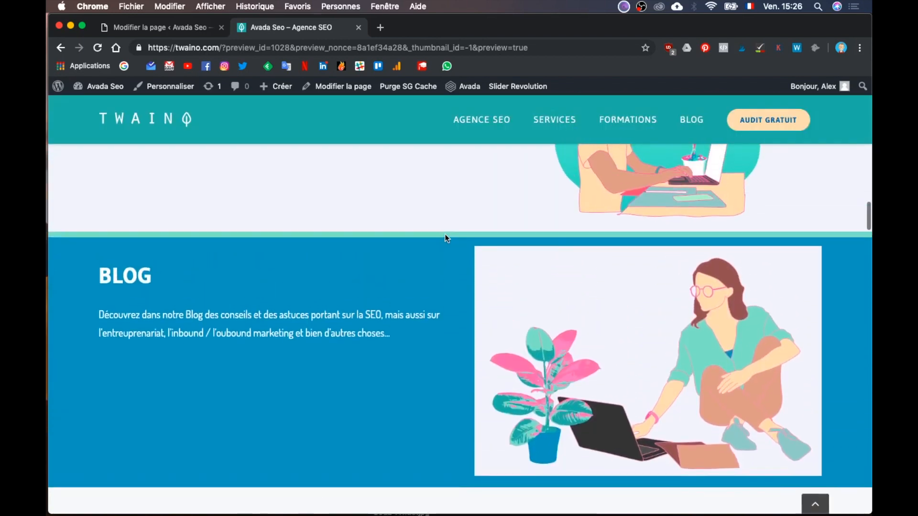
- Examine the "Méthodologie d'une campagne SEO" section in the preview and the background settings of the Methode container in the builder
{"action": "scroll", "coordinate": [445, 237], "scroll_direction": "up", "scroll_amount": 5}
{"action": "scroll", "coordinate": [444, 237], "scroll_direction": "up", "scroll_amount": 6}
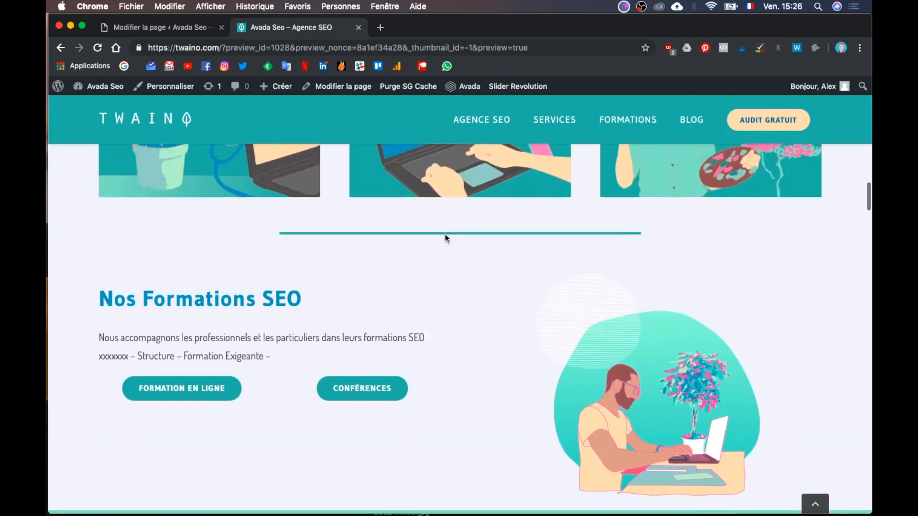
{"action": "scroll", "coordinate": [445, 238], "scroll_direction": "up", "scroll_amount": 6}
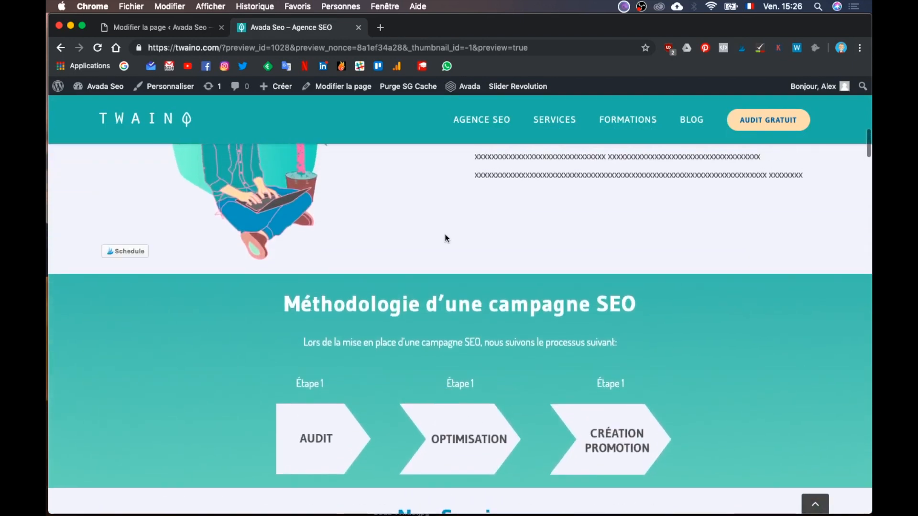
{"action": "left_click", "coordinate": [187, 32]}
{"action": "scroll", "coordinate": [354, 283], "scroll_direction": "up", "scroll_amount": 10}
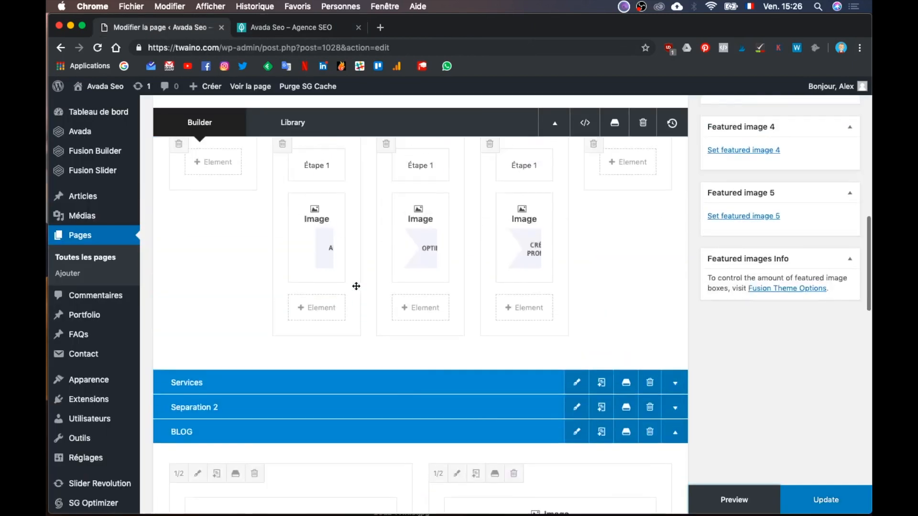
{"action": "scroll", "coordinate": [356, 285], "scroll_direction": "up", "scroll_amount": 2}
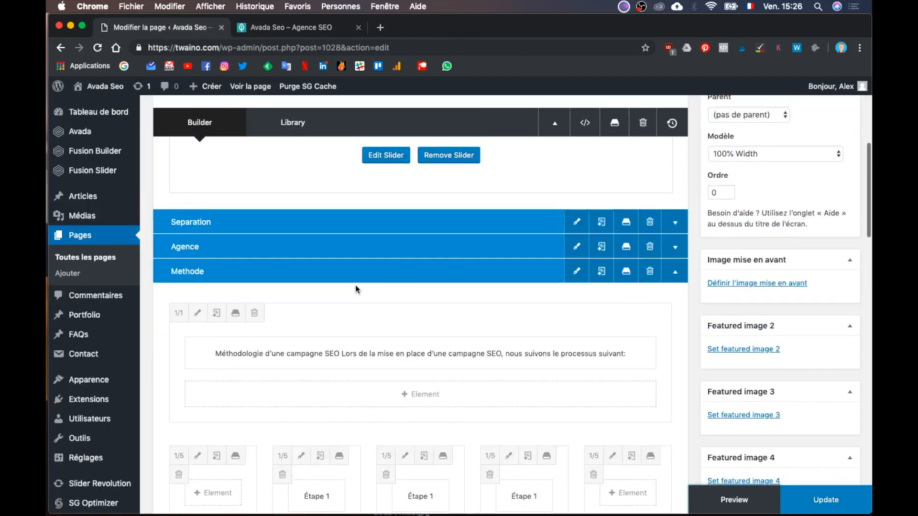
{"action": "left_click", "coordinate": [580, 274]}
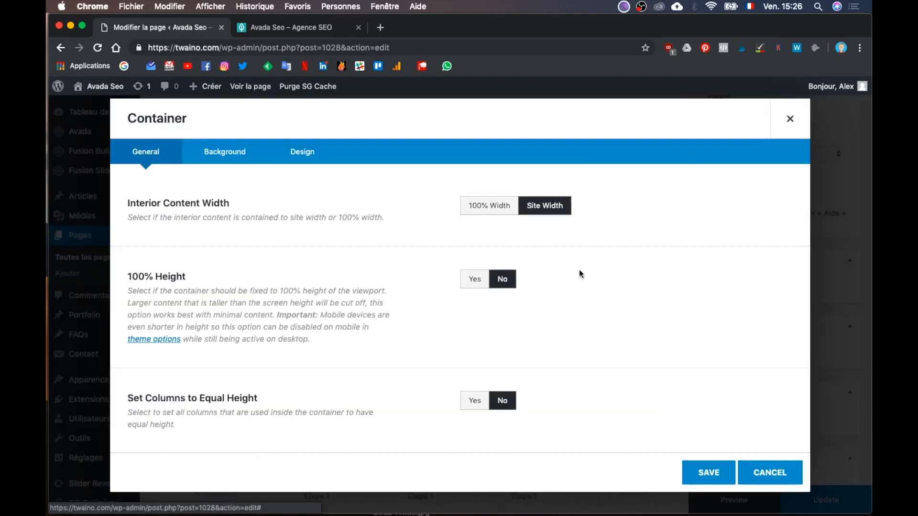
{"action": "left_click", "coordinate": [240, 156]}
{"action": "scroll", "coordinate": [397, 315], "scroll_direction": "down", "scroll_amount": 10}
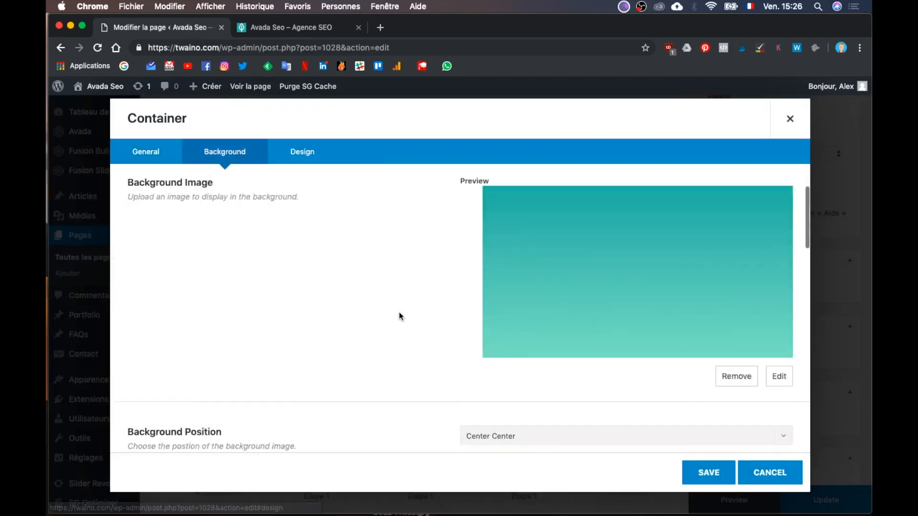
{"action": "scroll", "coordinate": [401, 317], "scroll_direction": "down", "scroll_amount": 5}
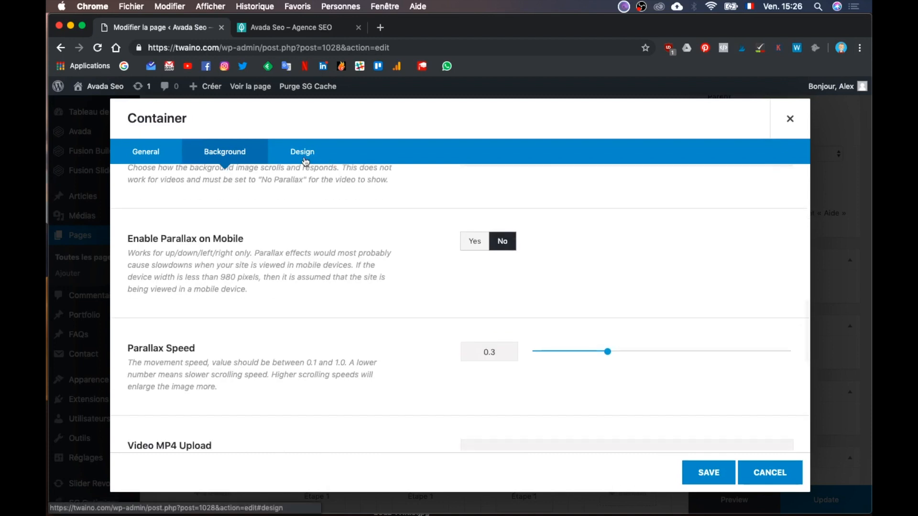
- Review the Methode container's margin, padding, background and general settings, close them without changes, and look over its columns in the builder
{"action": "left_click", "coordinate": [303, 158]}
{"action": "scroll", "coordinate": [352, 302], "scroll_direction": "up", "scroll_amount": 1}
{"action": "scroll", "coordinate": [352, 302], "scroll_direction": "down", "scroll_amount": 1}
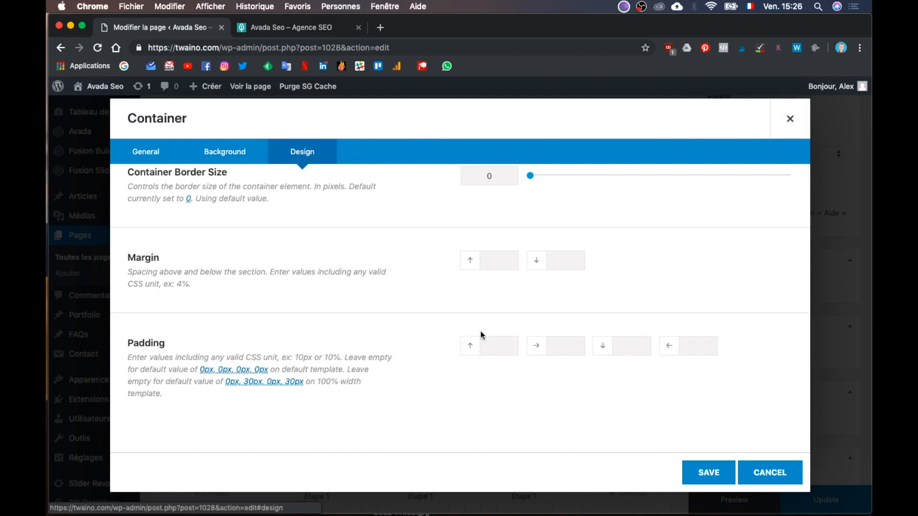
{"action": "left_click", "coordinate": [215, 155]}
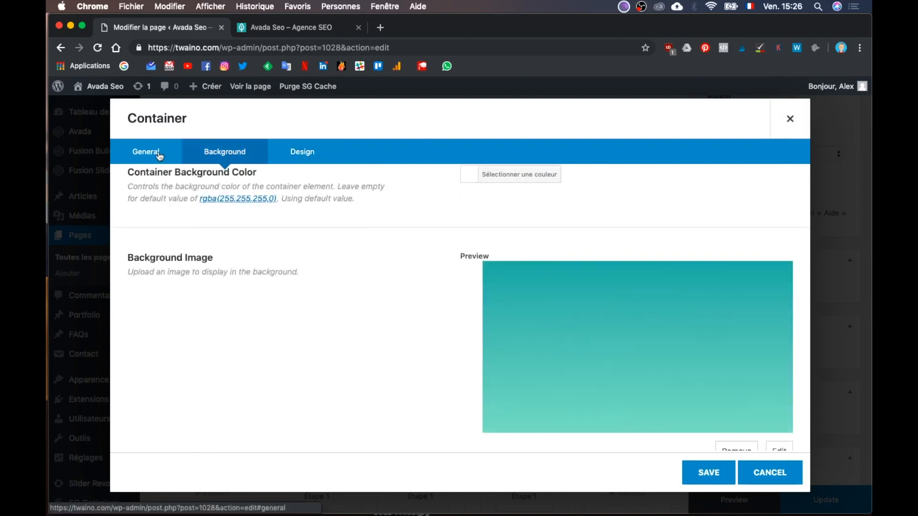
{"action": "scroll", "coordinate": [228, 279], "scroll_direction": "down", "scroll_amount": 10}
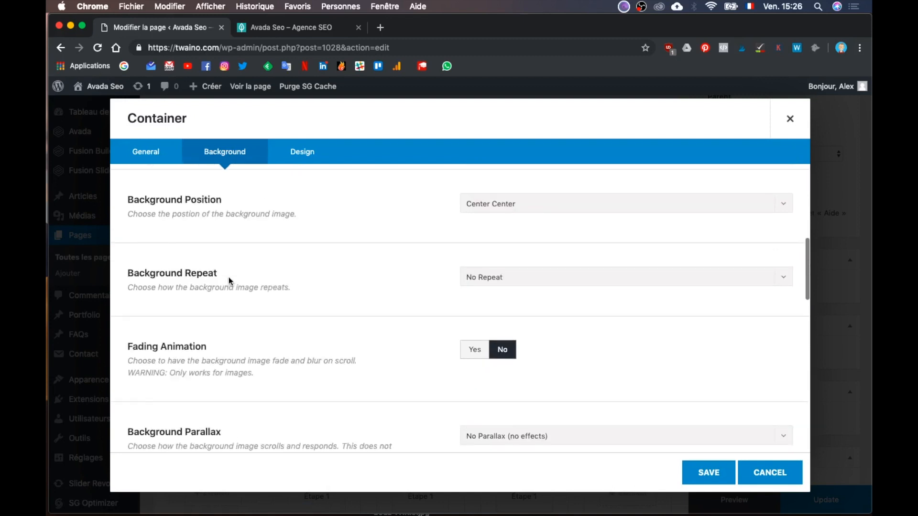
{"action": "scroll", "coordinate": [228, 277], "scroll_direction": "up", "scroll_amount": 10}
{"action": "left_click", "coordinate": [150, 151]}
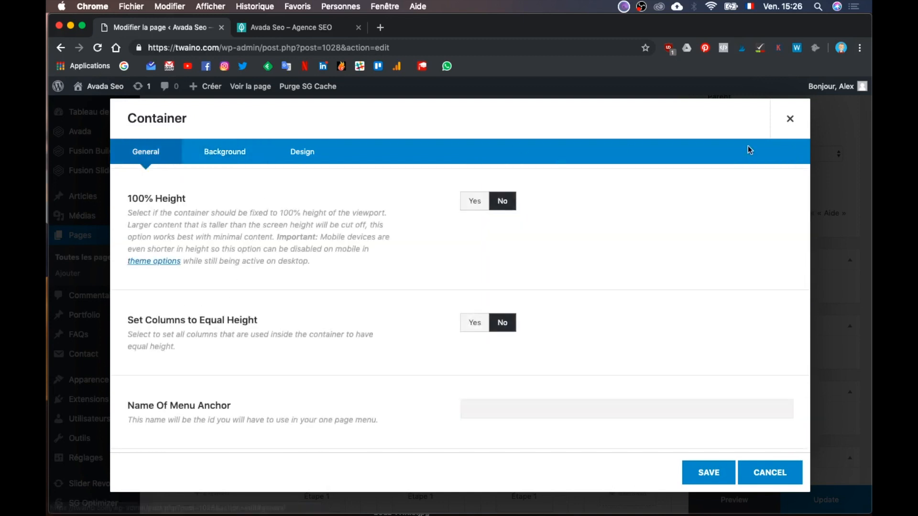
{"action": "left_click", "coordinate": [789, 119]}
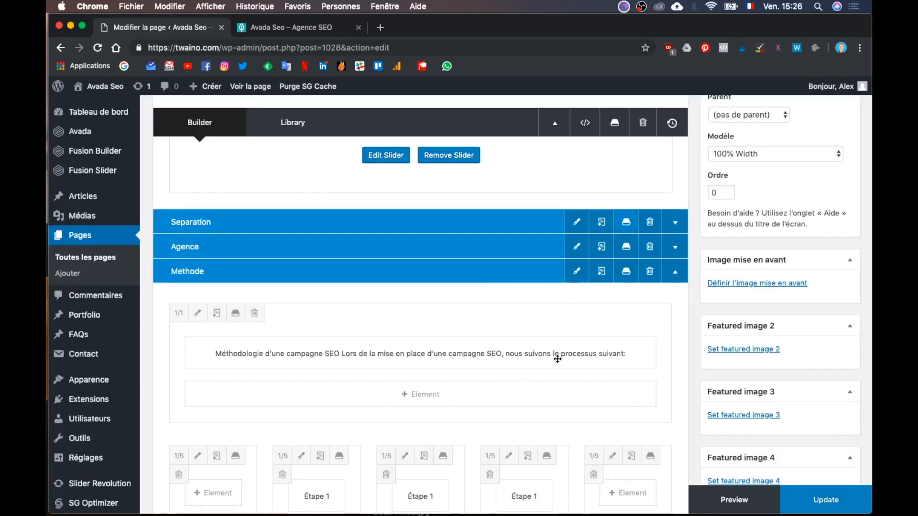
{"action": "scroll", "coordinate": [557, 359], "scroll_direction": "down", "scroll_amount": 10}
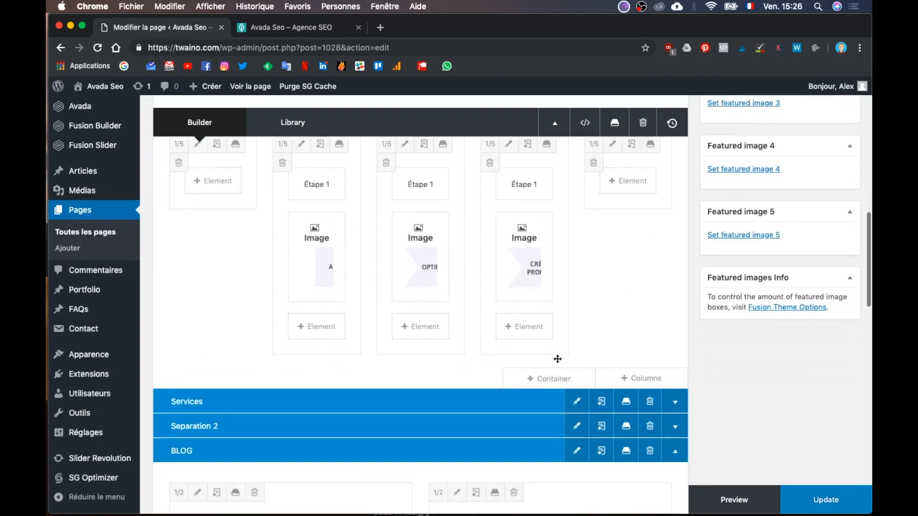
{"action": "scroll", "coordinate": [557, 359], "scroll_direction": "down", "scroll_amount": 1}
{"action": "scroll", "coordinate": [557, 359], "scroll_direction": "up", "scroll_amount": 10}
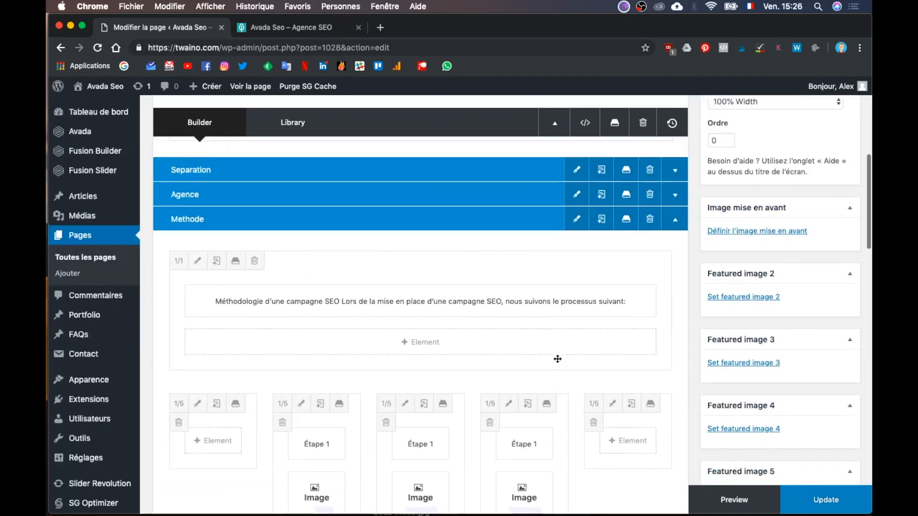
- Review the design settings of the full-width Methode column, including its padding and margin, and close them without changes
{"action": "left_click", "coordinate": [198, 300]}
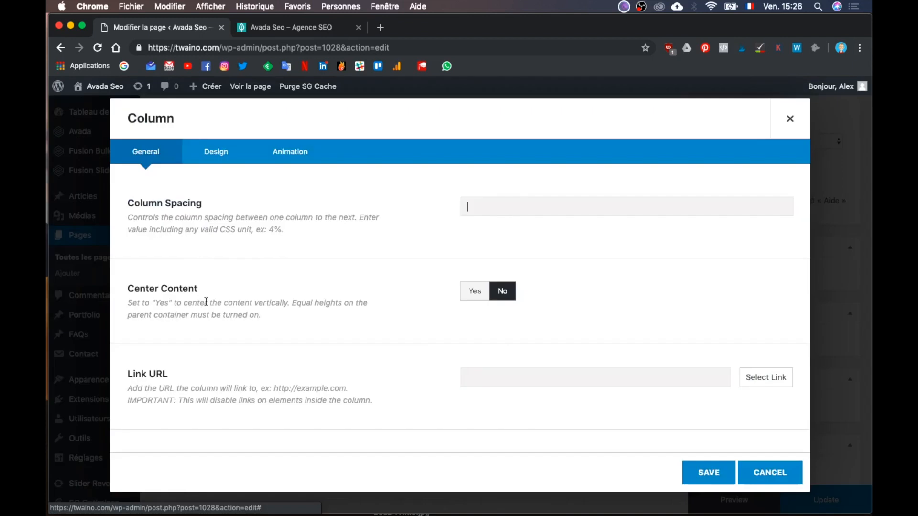
{"action": "left_click", "coordinate": [281, 156]}
{"action": "left_click", "coordinate": [248, 153]}
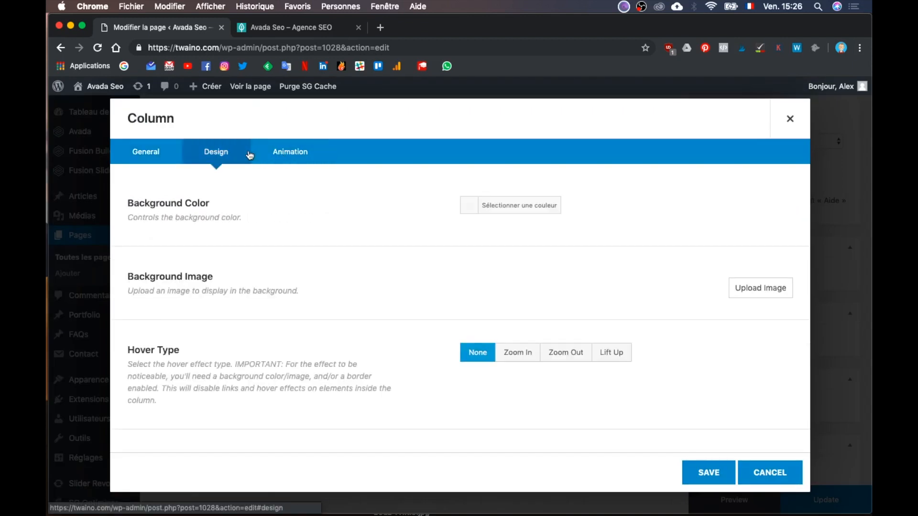
{"action": "scroll", "coordinate": [357, 301], "scroll_direction": "down", "scroll_amount": 5}
{"action": "scroll", "coordinate": [357, 300], "scroll_direction": "down", "scroll_amount": 2}
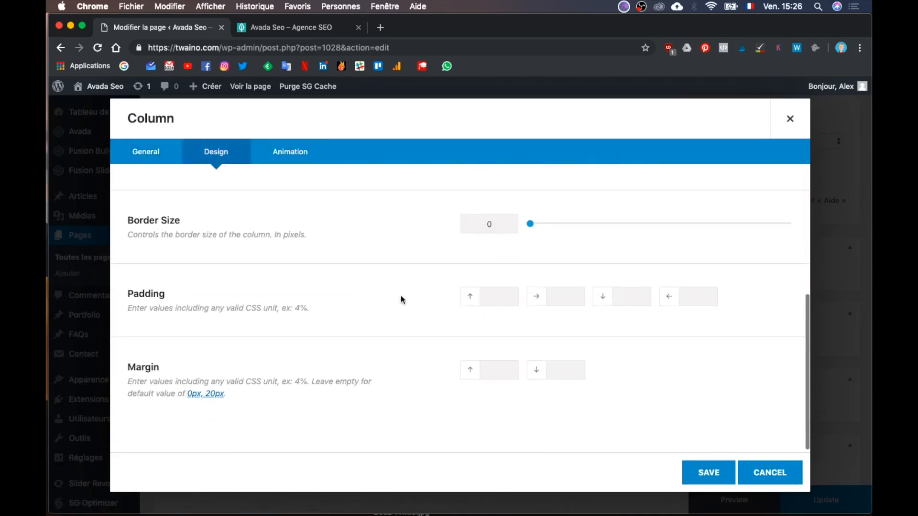
{"action": "left_click", "coordinate": [709, 482]}
- Set the BLOG container's top padding to 5% and save the container settings
{"action": "scroll", "coordinate": [648, 400], "scroll_direction": "down", "scroll_amount": 10}
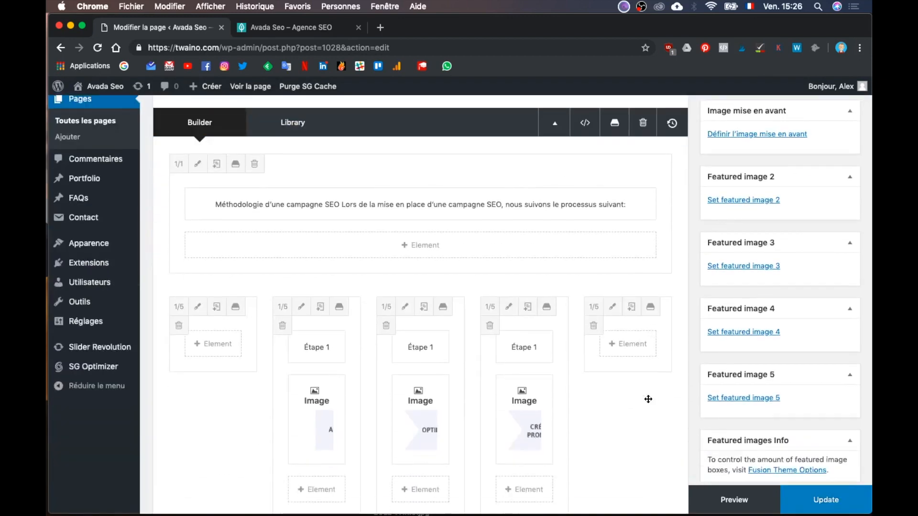
{"action": "scroll", "coordinate": [647, 397], "scroll_direction": "down", "scroll_amount": 7}
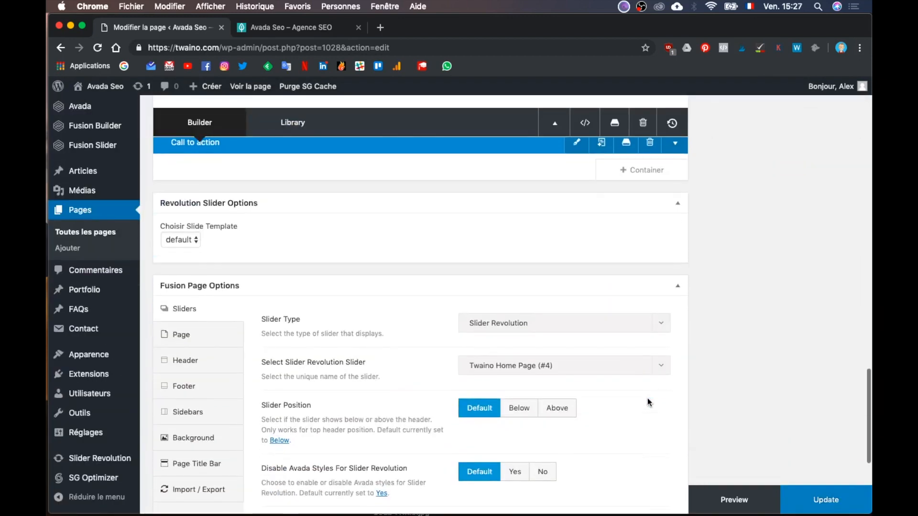
{"action": "scroll", "coordinate": [647, 398], "scroll_direction": "down", "scroll_amount": 4}
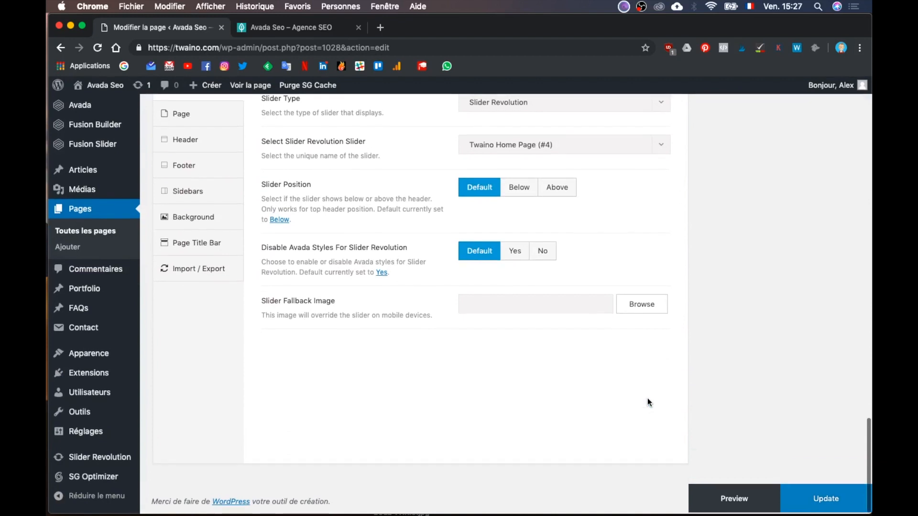
{"action": "scroll", "coordinate": [647, 397], "scroll_direction": "up", "scroll_amount": 3}
{"action": "scroll", "coordinate": [648, 397], "scroll_direction": "up", "scroll_amount": 6}
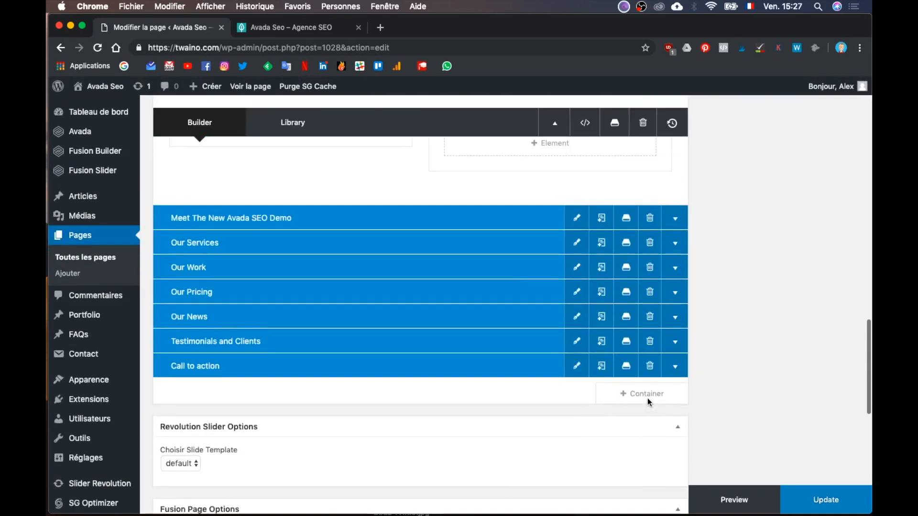
{"action": "left_click", "coordinate": [674, 395]}
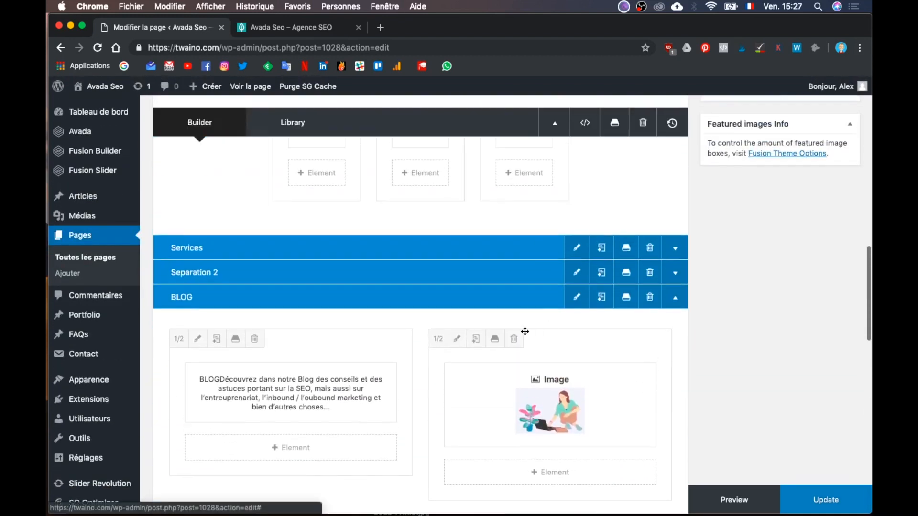
{"action": "left_click", "coordinate": [577, 297]}
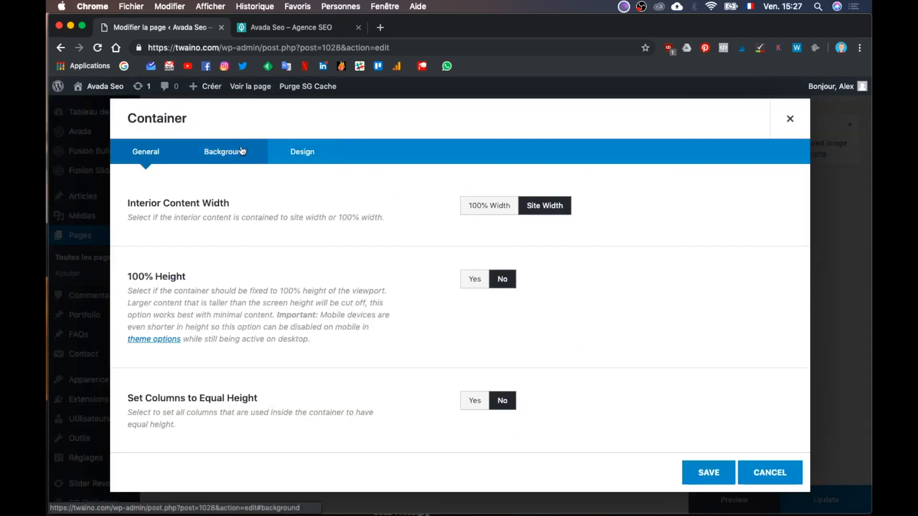
{"action": "left_click", "coordinate": [303, 152]}
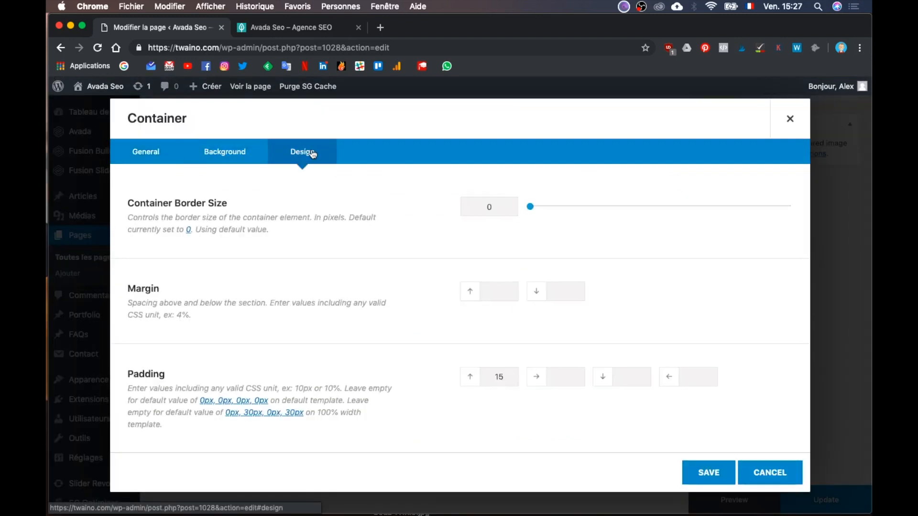
{"action": "left_click", "coordinate": [509, 378]}
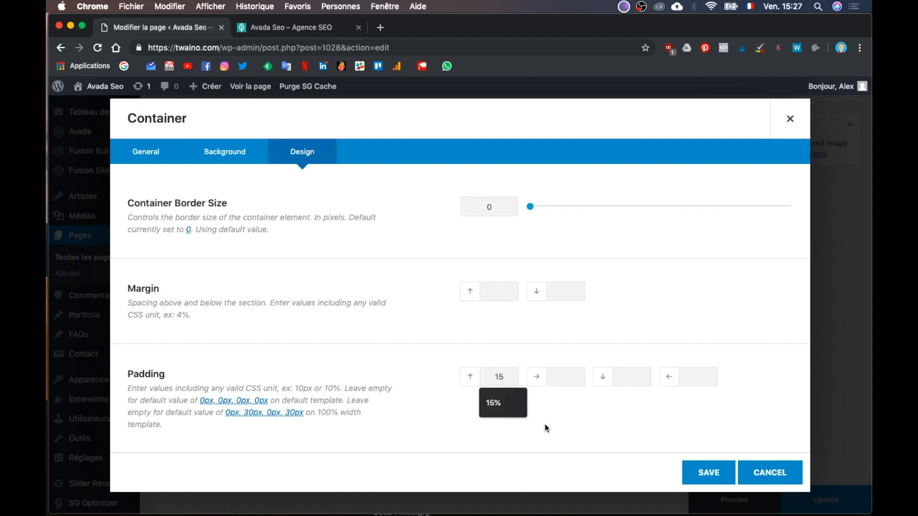
{"action": "key", "text": "BackSpace"}
{"action": "type", "text": "1"}
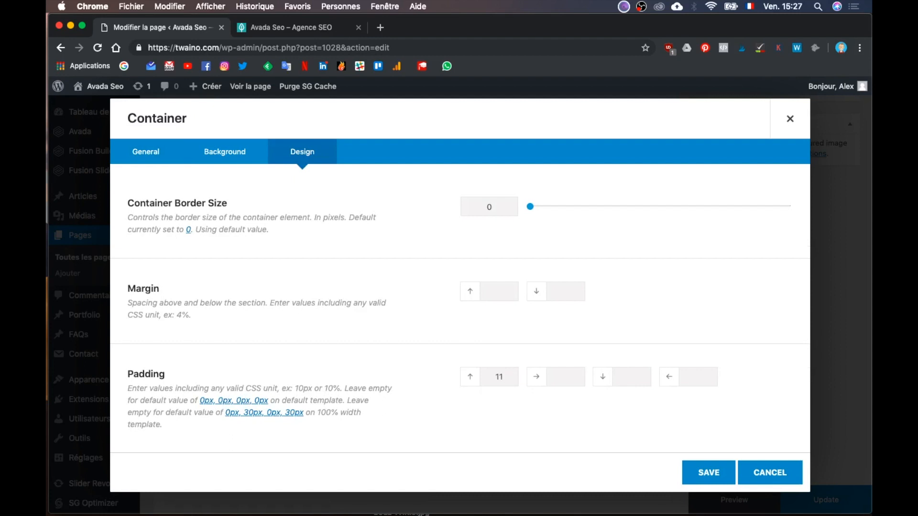
{"action": "key", "text": "BackSpace"}
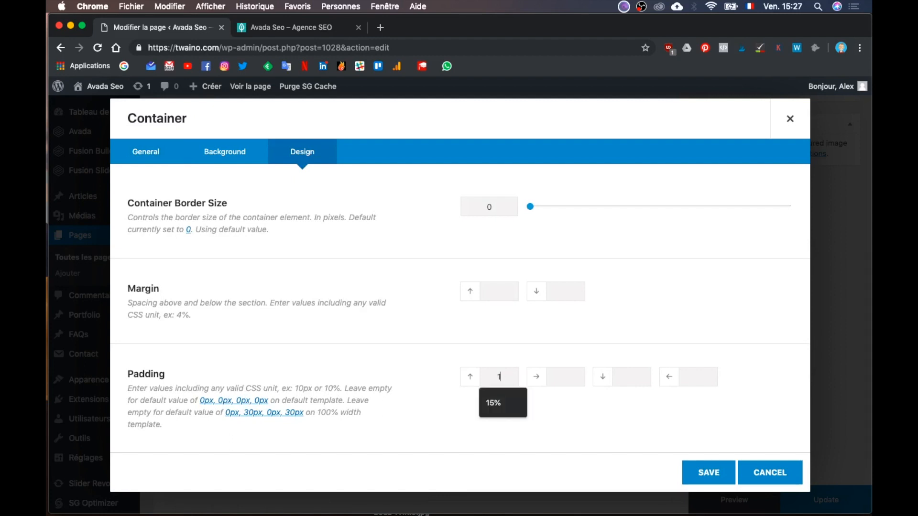
{"action": "key", "text": "BackSpace"}
{"action": "type", "text": "5%"}
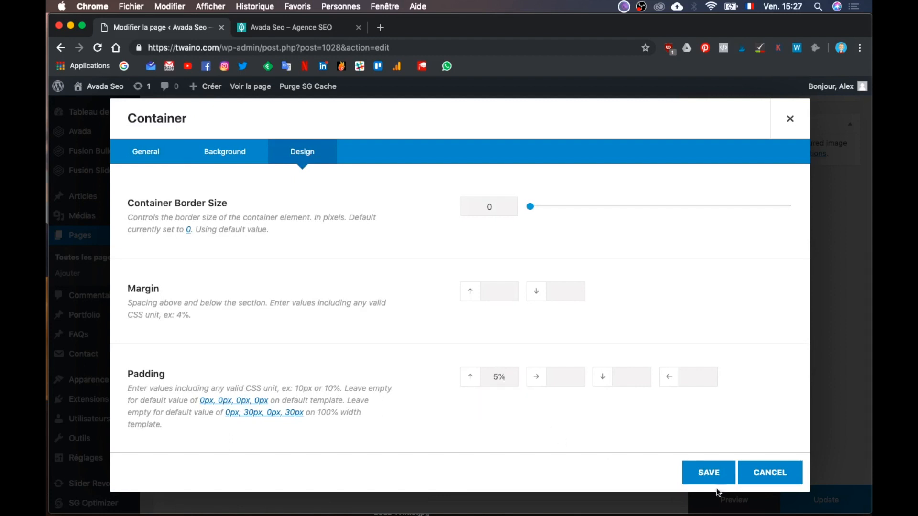
{"action": "left_click", "coordinate": [724, 475]}
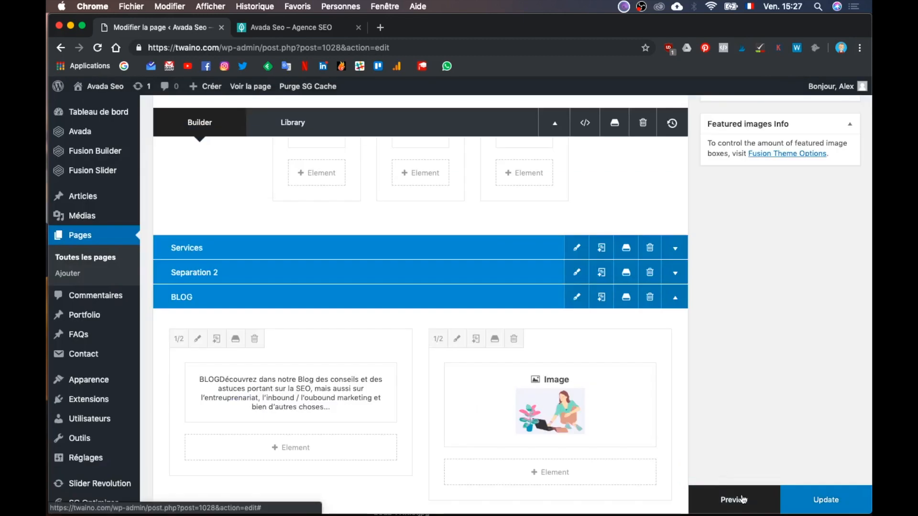
- Check the spacing around the BLOG section in the refreshed page preview
{"action": "left_click", "coordinate": [289, 25]}
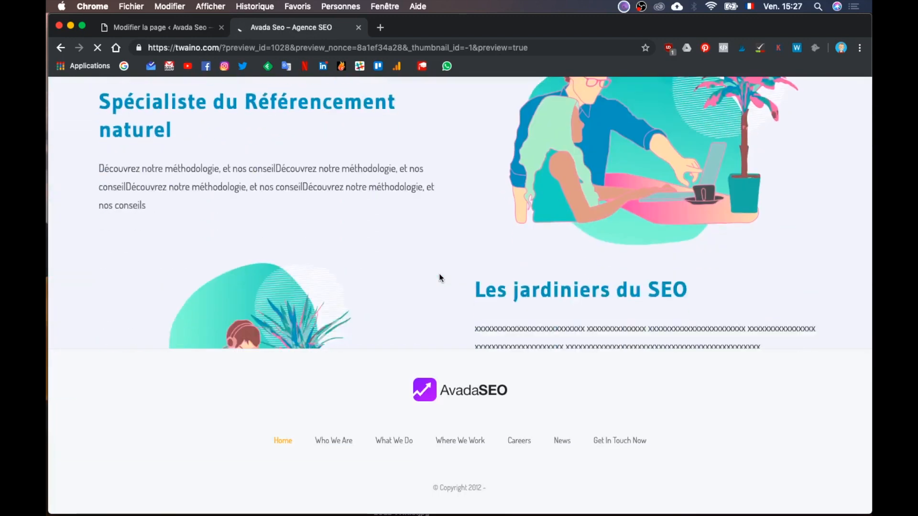
{"action": "scroll", "coordinate": [438, 273], "scroll_direction": "down", "scroll_amount": 10}
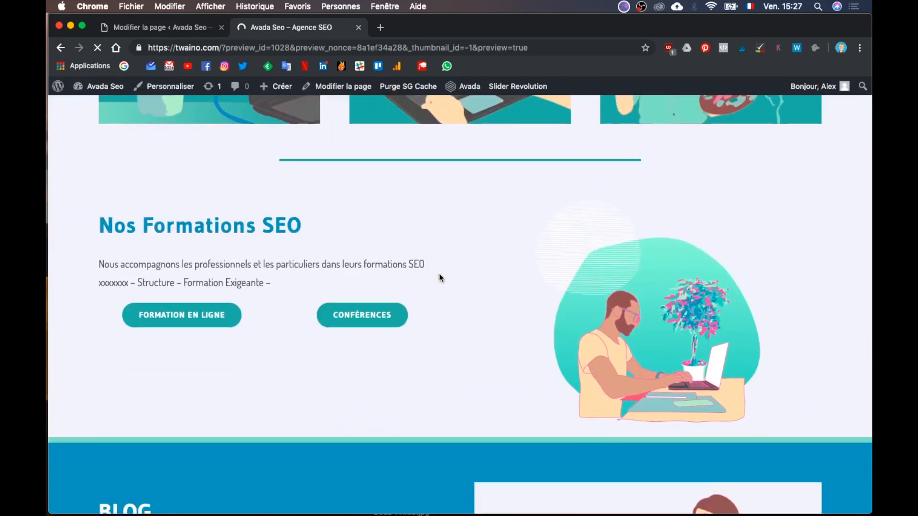
{"action": "scroll", "coordinate": [481, 347], "scroll_direction": "down", "scroll_amount": 4}
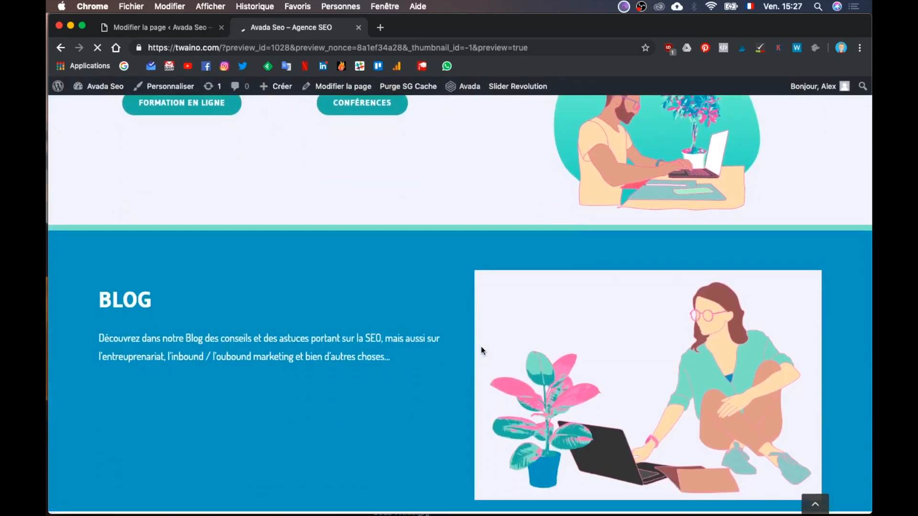
{"action": "scroll", "coordinate": [480, 347], "scroll_direction": "up", "scroll_amount": 2}
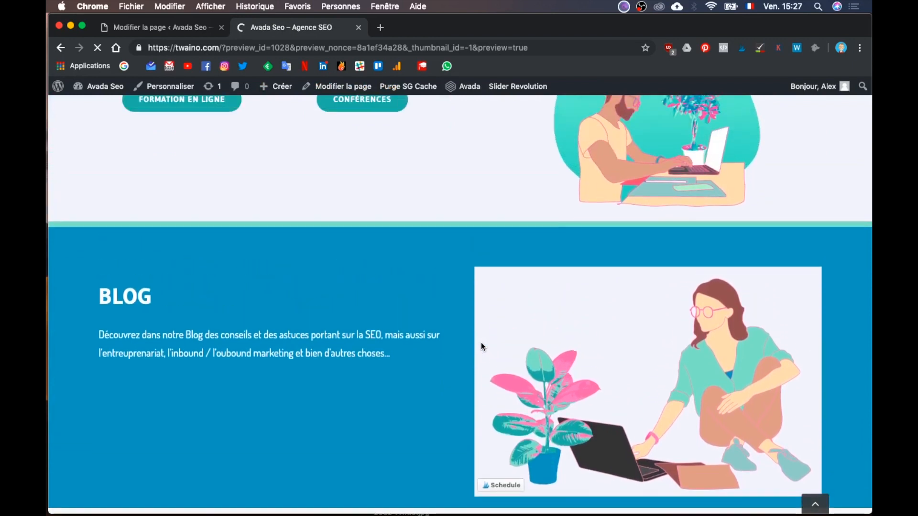
{"action": "scroll", "coordinate": [503, 277], "scroll_direction": "down", "scroll_amount": 1}
- Compare the BLOG section in the page preview with the "Site Web Twaino.ai" mockup in Illustrator
{"action": "key", "text": "ctrl+Up"}
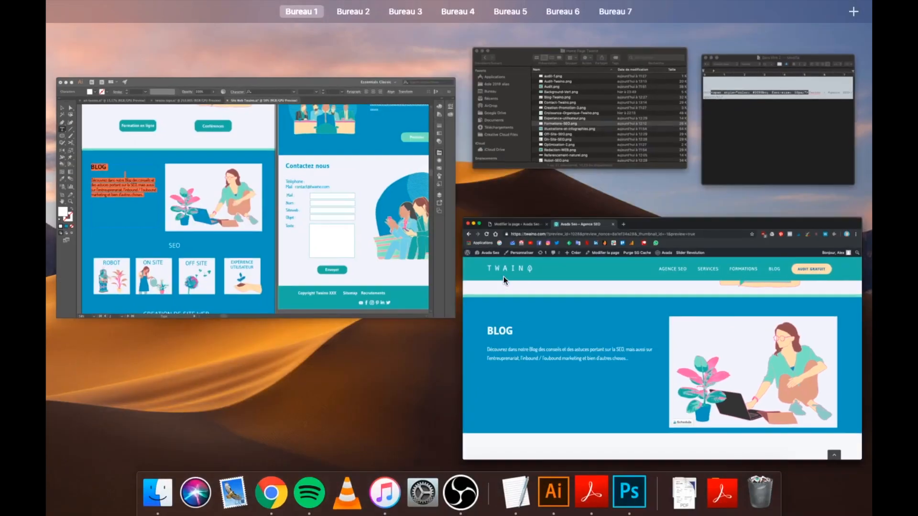
{"action": "left_click", "coordinate": [312, 214]}
{"action": "key", "text": "ctrl+Up"}
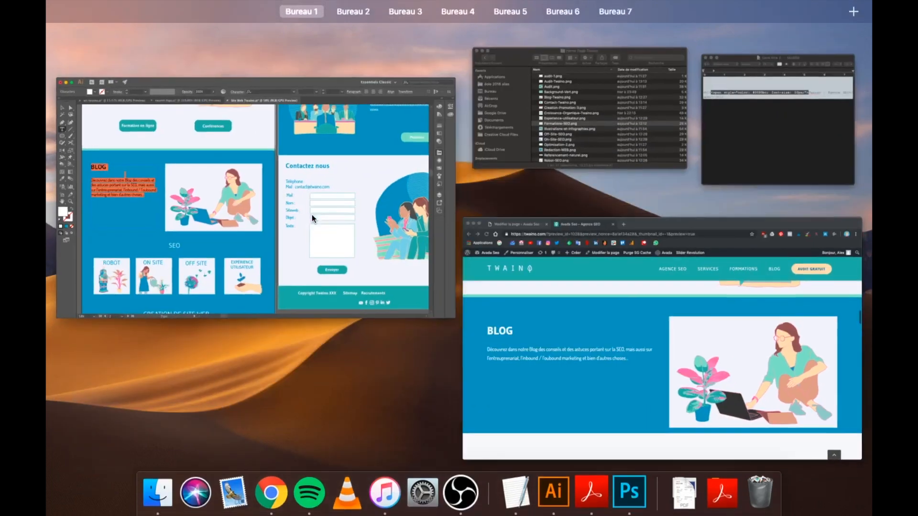
{"action": "left_click", "coordinate": [311, 214]}
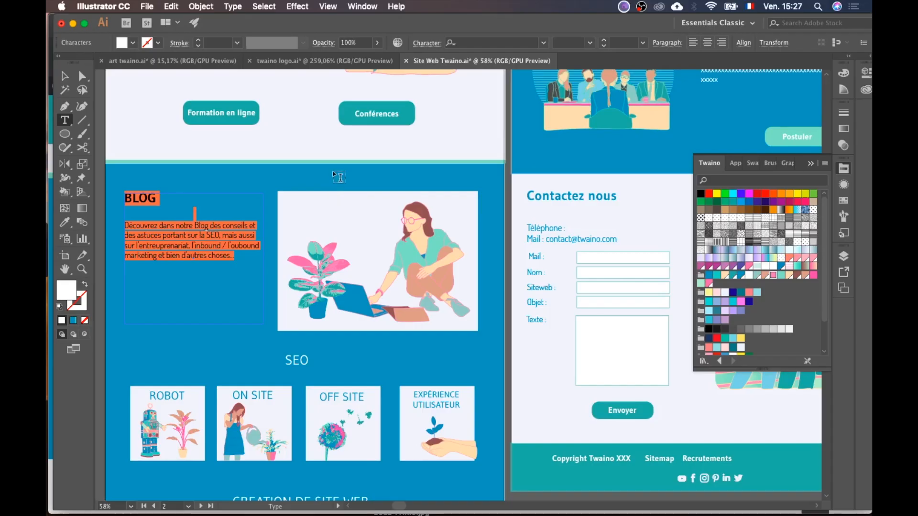
{"action": "key", "text": "ctrl+Up"}
{"action": "left_click", "coordinate": [538, 276]}
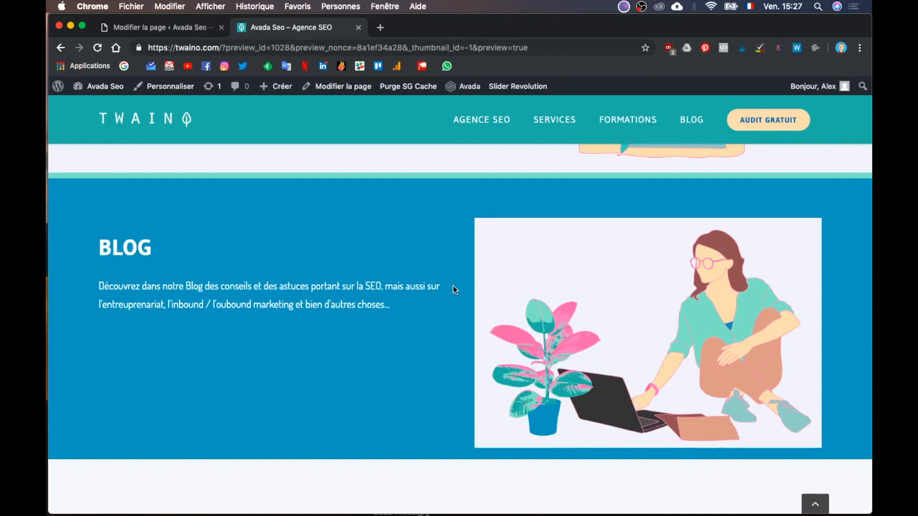
{"action": "scroll", "coordinate": [452, 286], "scroll_direction": "down", "scroll_amount": 3}
{"action": "scroll", "coordinate": [452, 286], "scroll_direction": "up", "scroll_amount": 3}
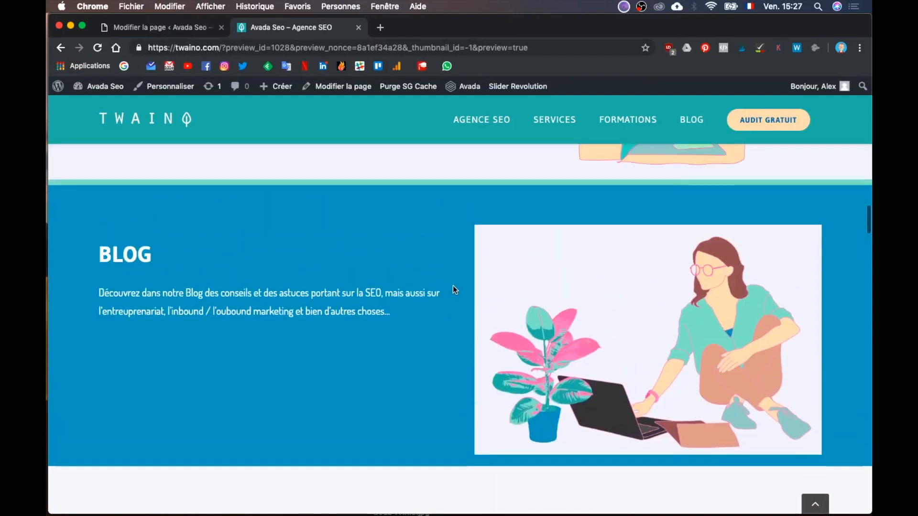
{"action": "key", "text": "ctrl+Up"}
{"action": "left_click", "coordinate": [239, 273]}
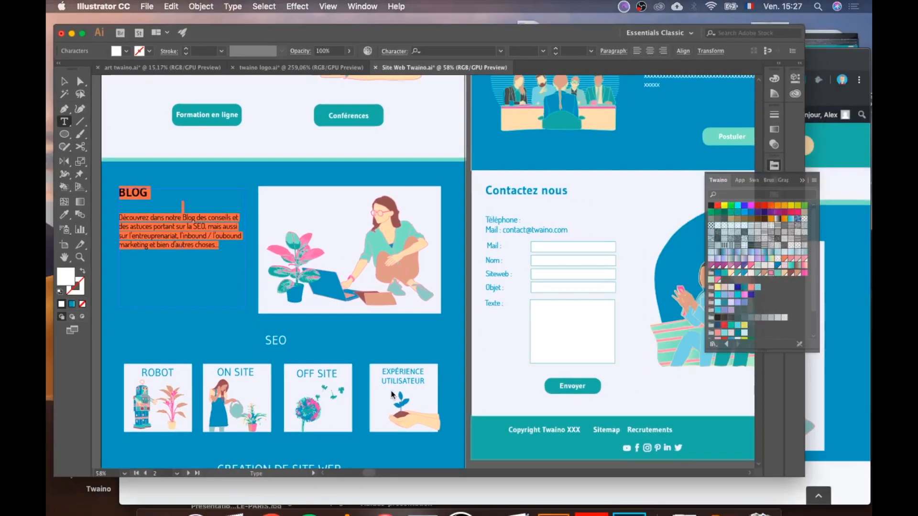
{"action": "key", "text": "ctrl+Up"}
{"action": "left_click", "coordinate": [643, 361]}
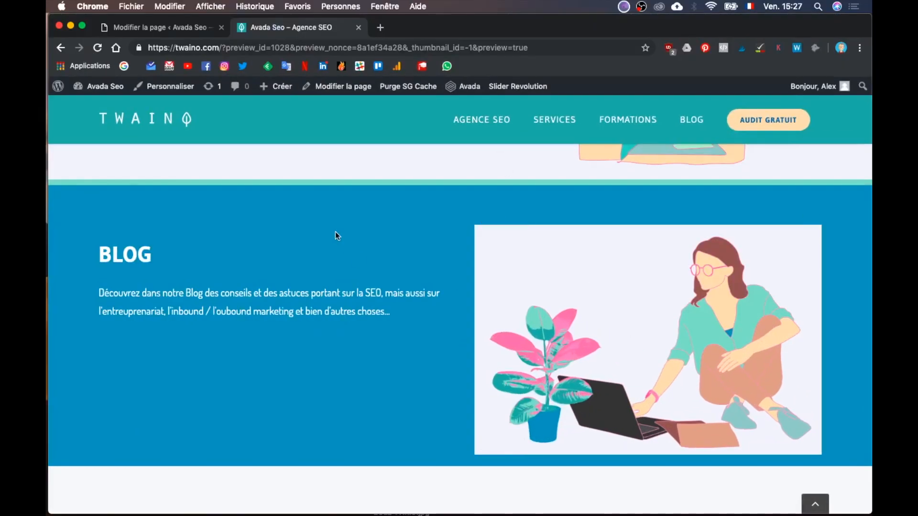
- In the builder, duplicate the BLOG text column, place the copy below the image column and widen it to 1/1
{"action": "left_click", "coordinate": [183, 27]}
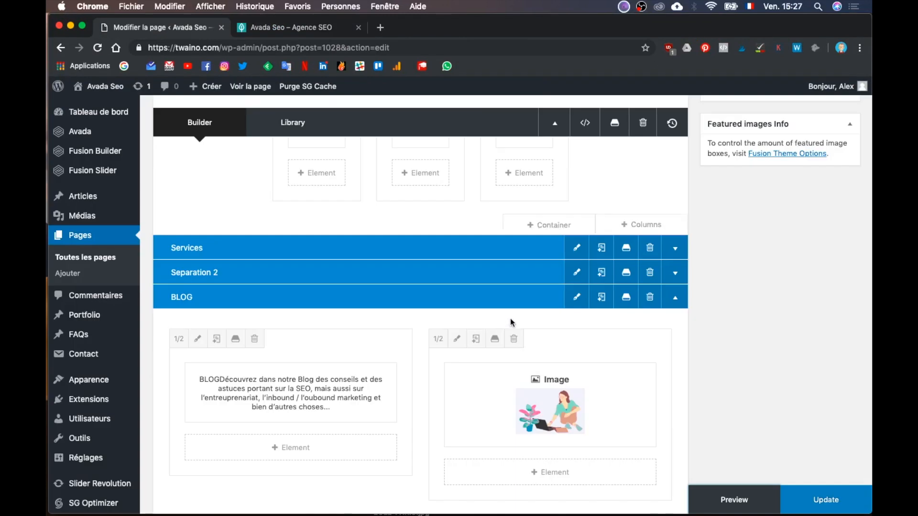
{"action": "scroll", "coordinate": [510, 317], "scroll_direction": "down", "scroll_amount": 3}
{"action": "left_click", "coordinate": [216, 215]}
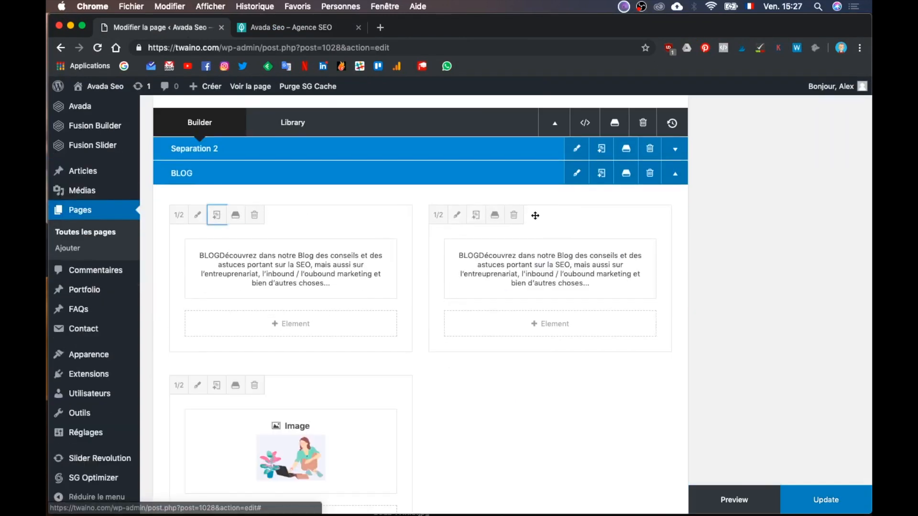
{"action": "left_click_drag", "start_coordinate": [599, 212], "coordinate": [509, 414]}
{"action": "scroll", "coordinate": [497, 411], "scroll_direction": "down", "scroll_amount": 3}
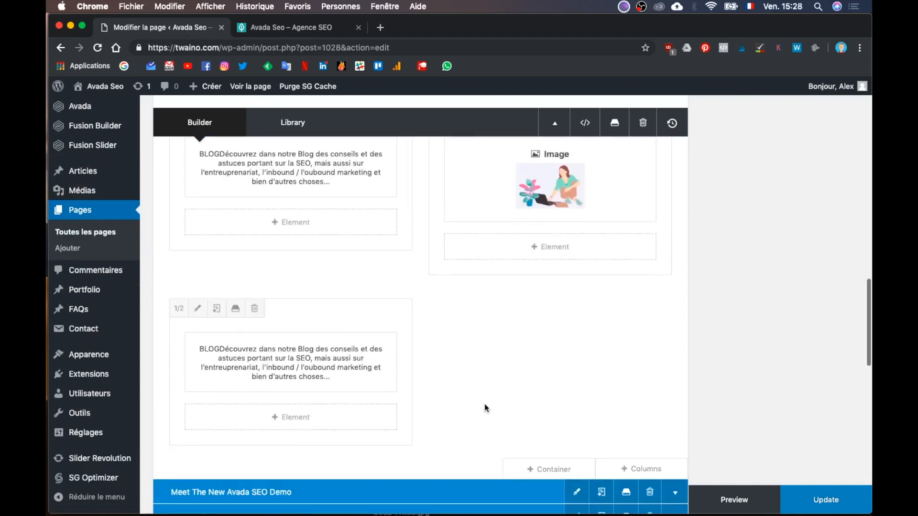
{"action": "left_click", "coordinate": [179, 309]}
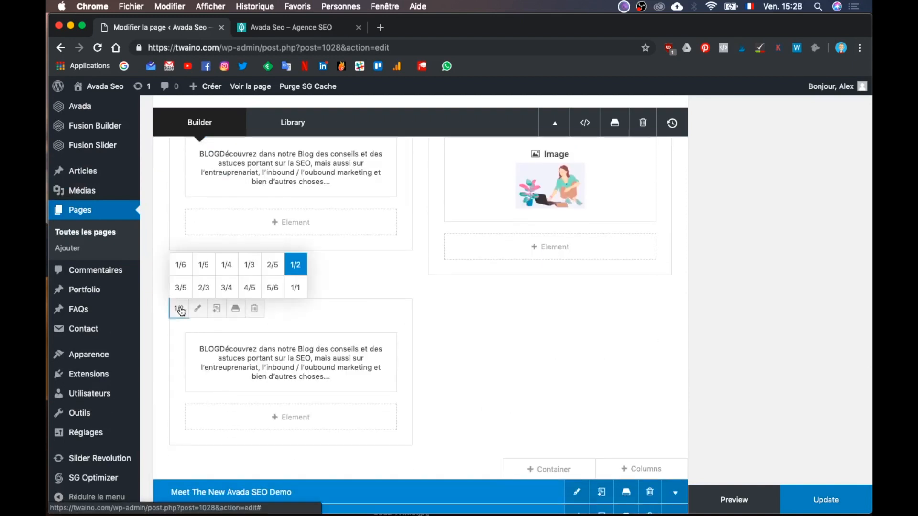
{"action": "left_click", "coordinate": [297, 288]}
- Replace the copied text block's heading and paragraph with a centred "SEO" title and save the block
{"action": "left_click", "coordinate": [386, 354]}
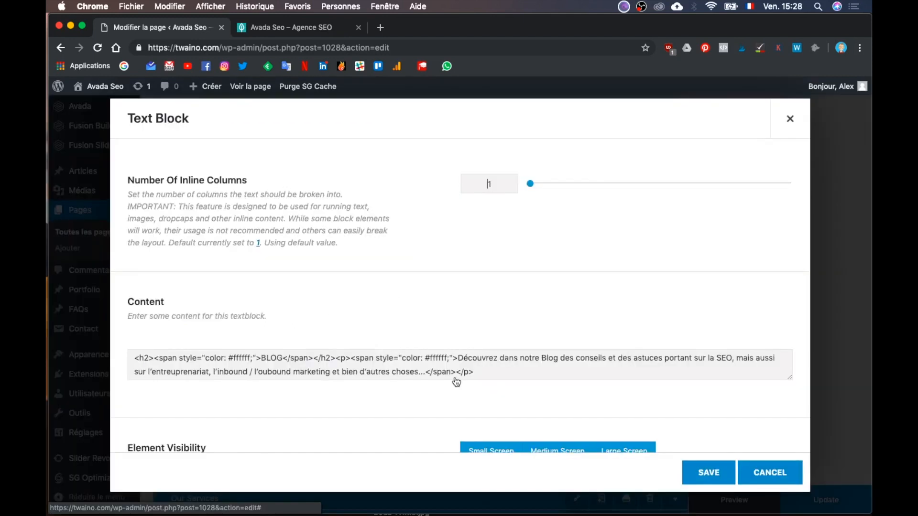
{"action": "scroll", "coordinate": [462, 353], "scroll_direction": "down", "scroll_amount": 2}
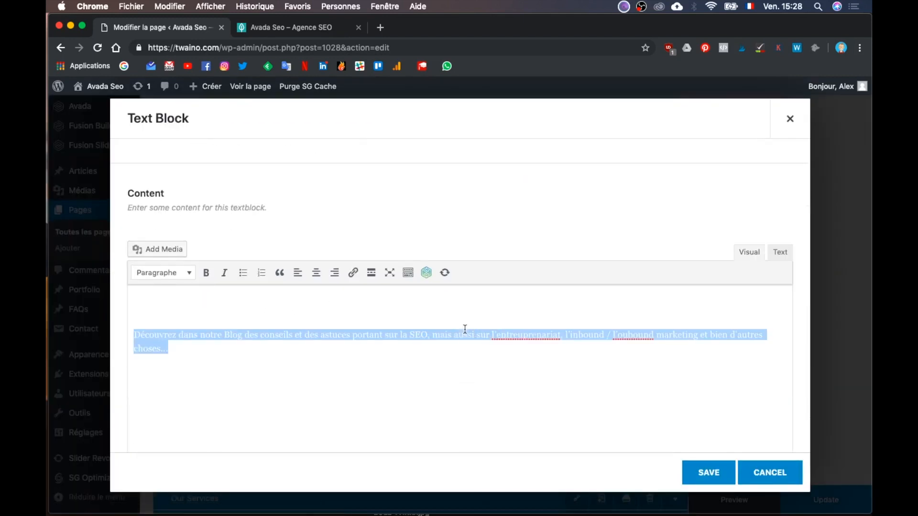
{"action": "key", "text": "super+a"}
{"action": "double_click", "coordinate": [153, 304]}
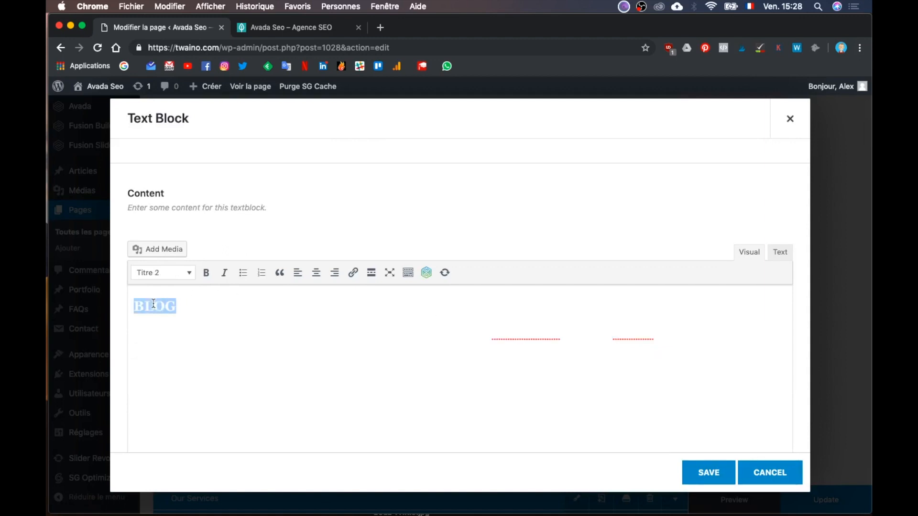
{"action": "key", "text": "BackSpace"}
{"action": "key", "text": "super+a"}
{"action": "triple_click", "coordinate": [185, 333]}
{"action": "key", "text": "BackSpace"}
{"action": "key", "text": "super+a"}
{"action": "left_click", "coordinate": [316, 272]}
{"action": "left_click", "coordinate": [720, 468]}
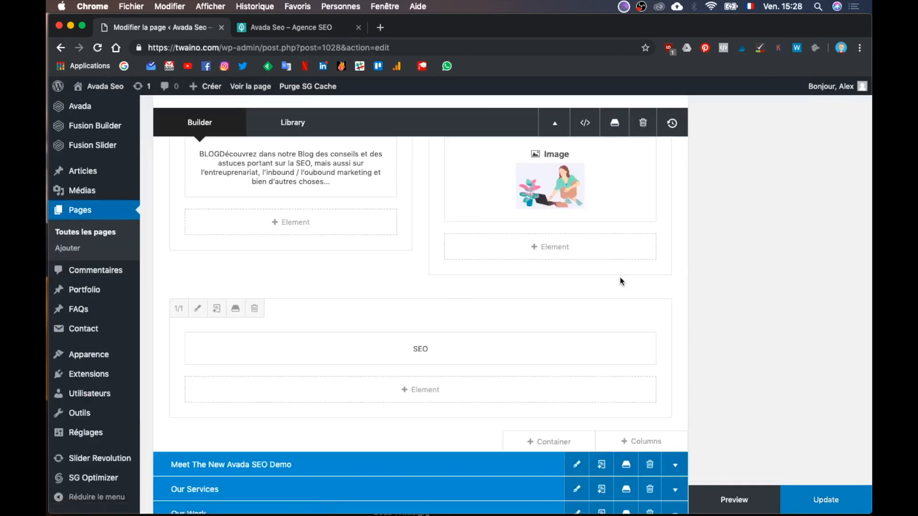
- Duplicate the full-width SEO column, delete the text block from the copy and set the copy's width to 1/4
{"action": "key", "text": "ctrl+Up"}
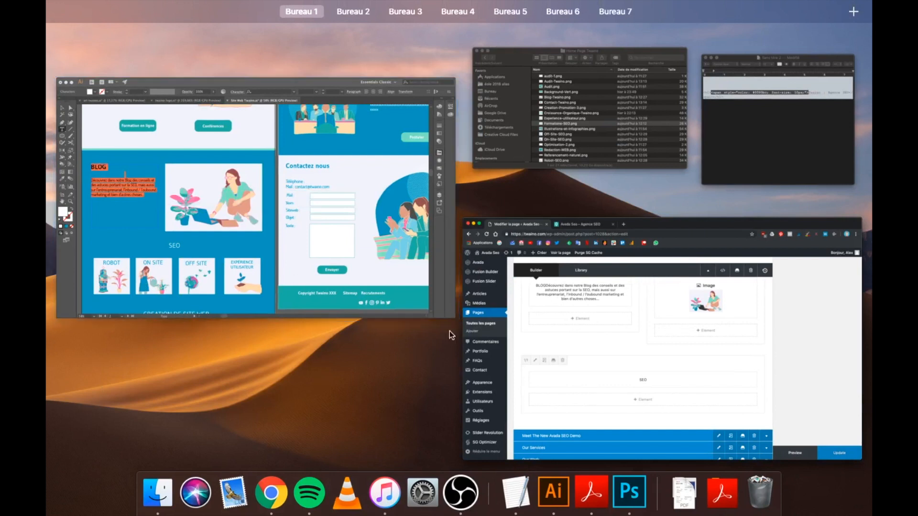
{"action": "left_click", "coordinate": [575, 353]}
{"action": "scroll", "coordinate": [575, 353], "scroll_direction": "down", "scroll_amount": 3}
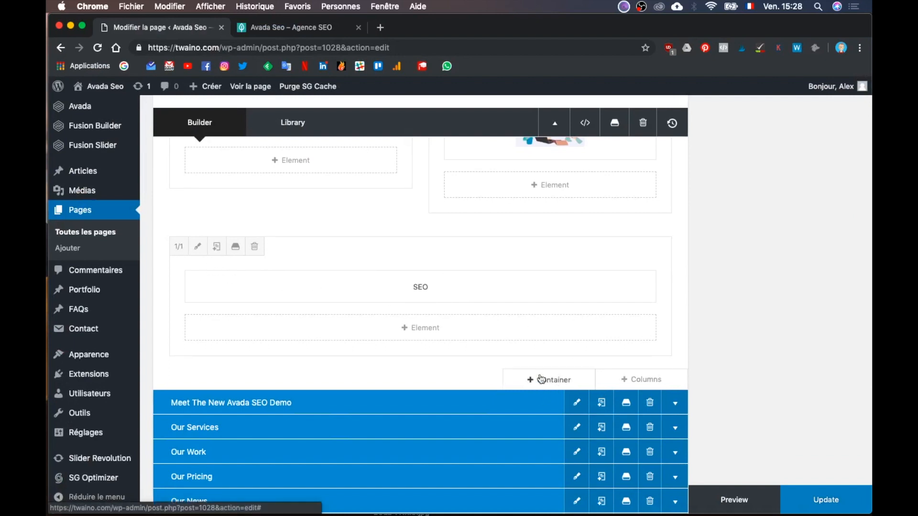
{"action": "left_click", "coordinate": [216, 247]}
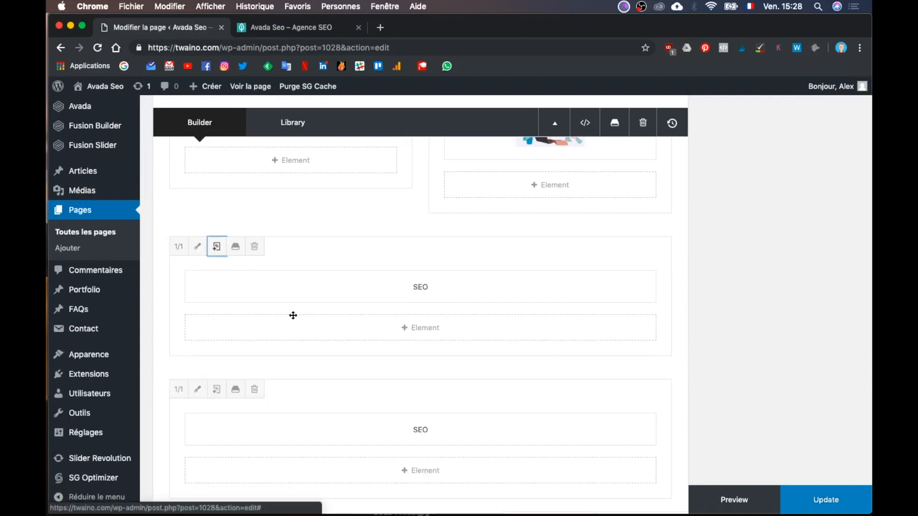
{"action": "scroll", "coordinate": [405, 353], "scroll_direction": "down", "scroll_amount": 3}
{"action": "left_click", "coordinate": [444, 328]}
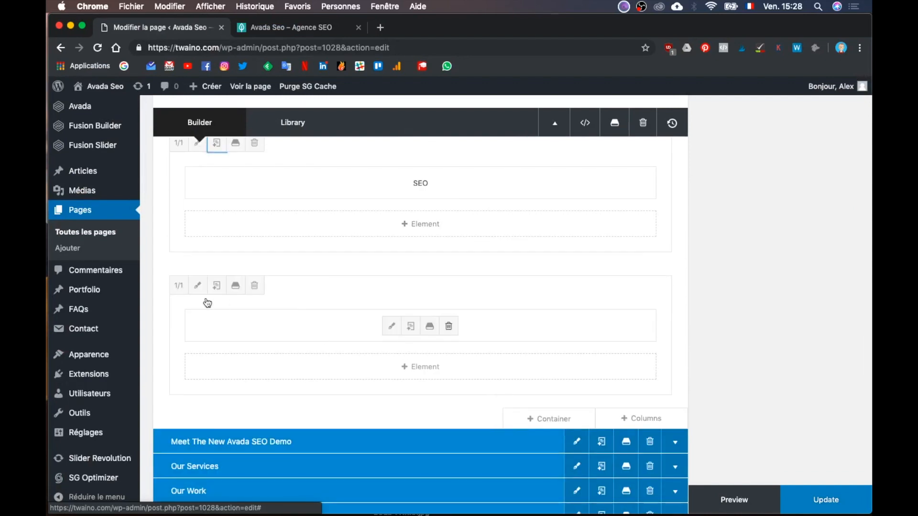
{"action": "left_click", "coordinate": [178, 286]}
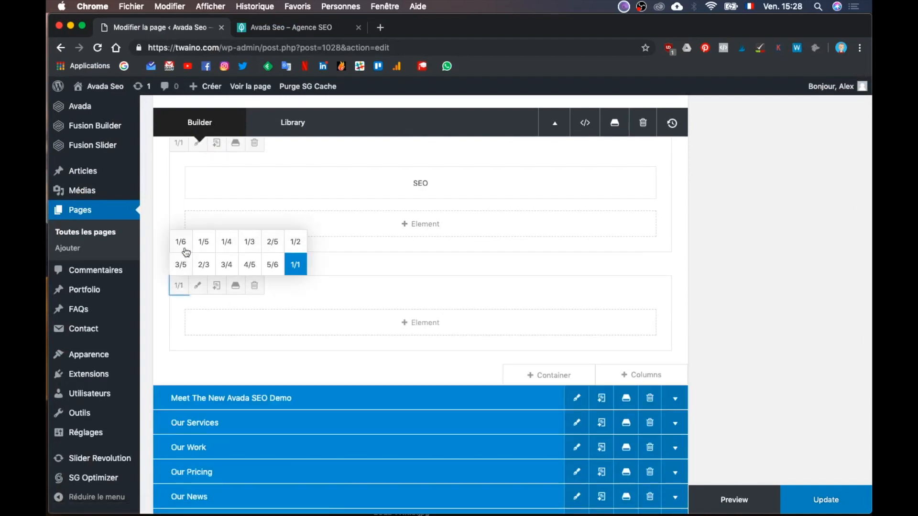
{"action": "left_click", "coordinate": [226, 241]}
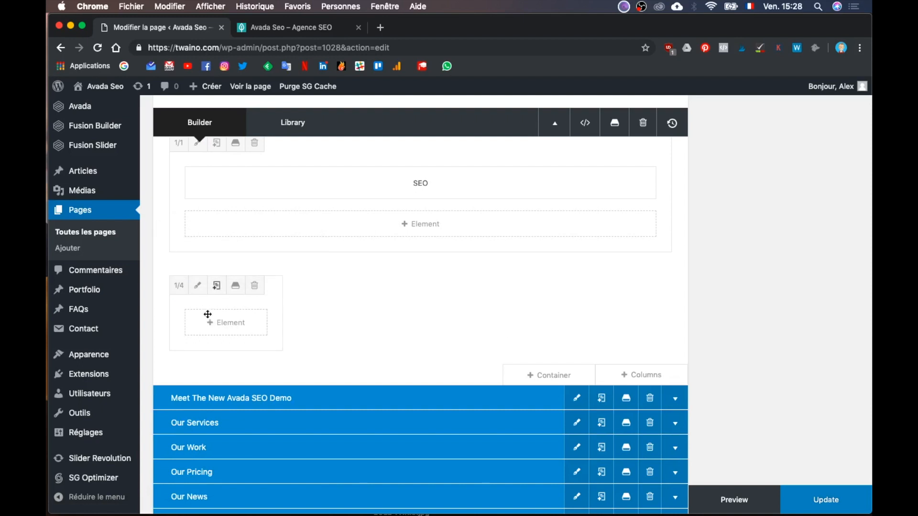
- Add an Image element to the empty 1/4 column and insert Robot-SEO.png from the media library
{"action": "left_click", "coordinate": [219, 325]}
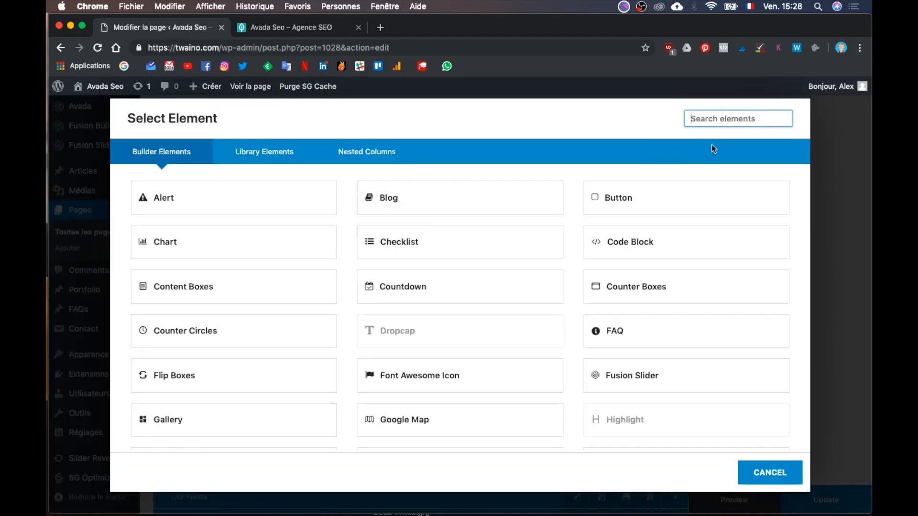
{"action": "type", "text": "ima"}
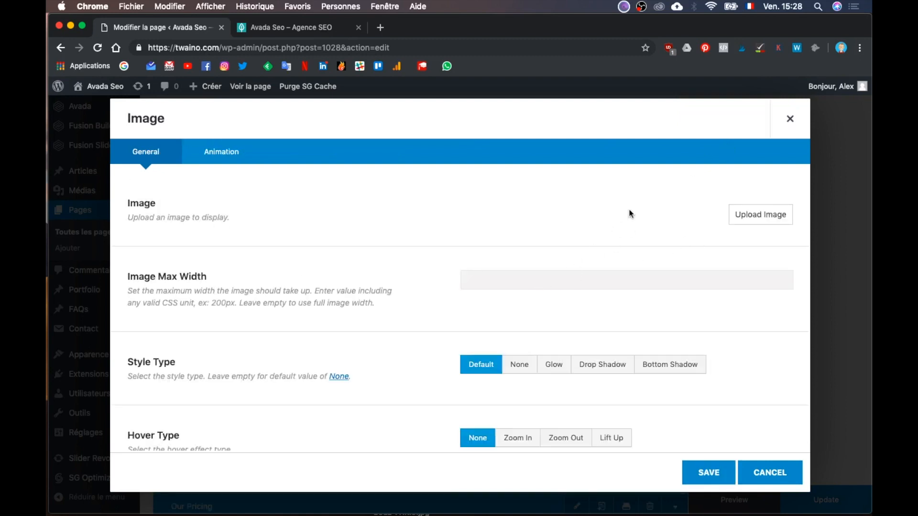
{"action": "left_click", "coordinate": [749, 214]}
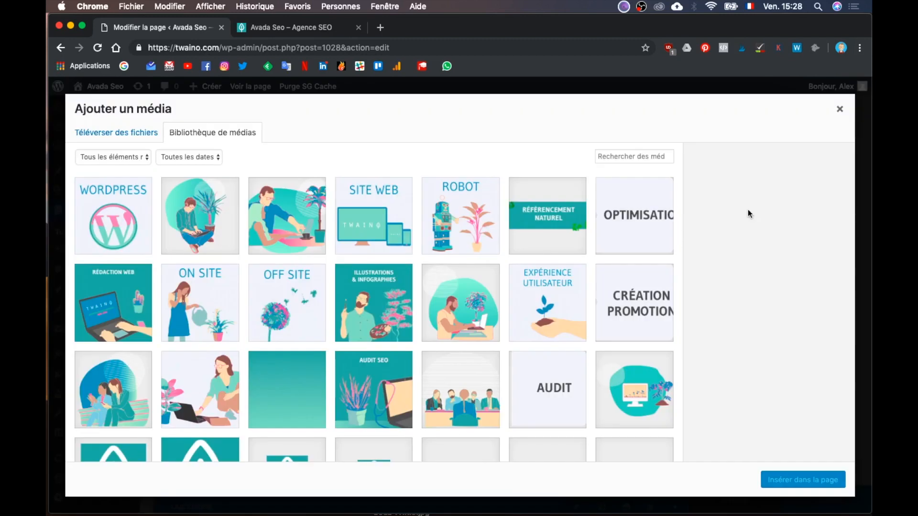
{"action": "left_click", "coordinate": [635, 155]}
{"action": "type", "text": "ro"}
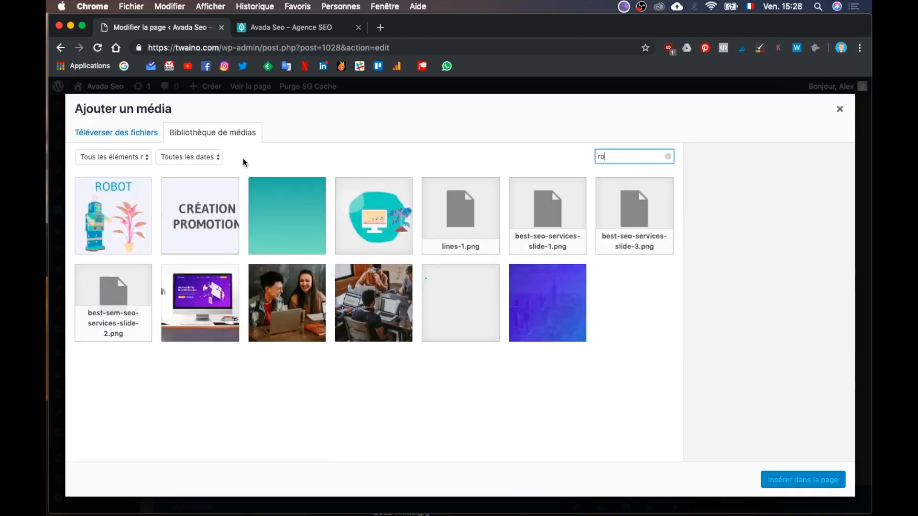
{"action": "left_click", "coordinate": [145, 204]}
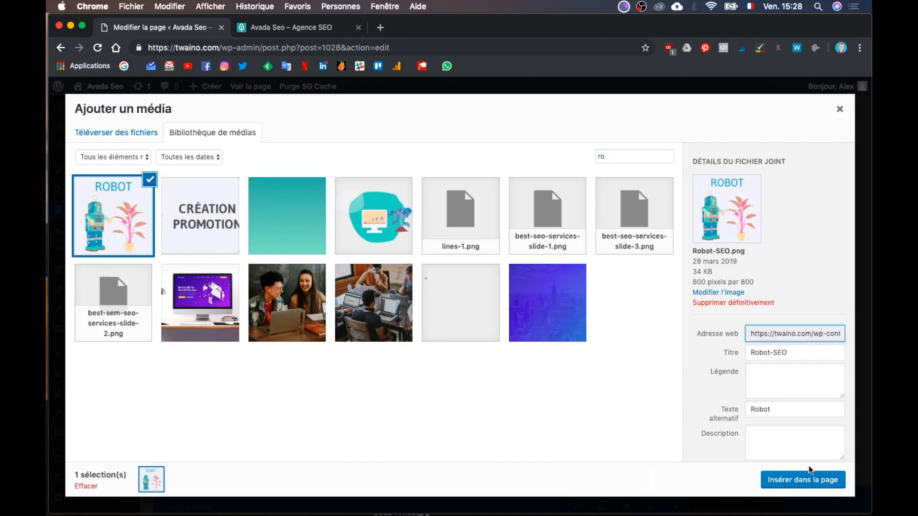
{"action": "left_click", "coordinate": [804, 480]}
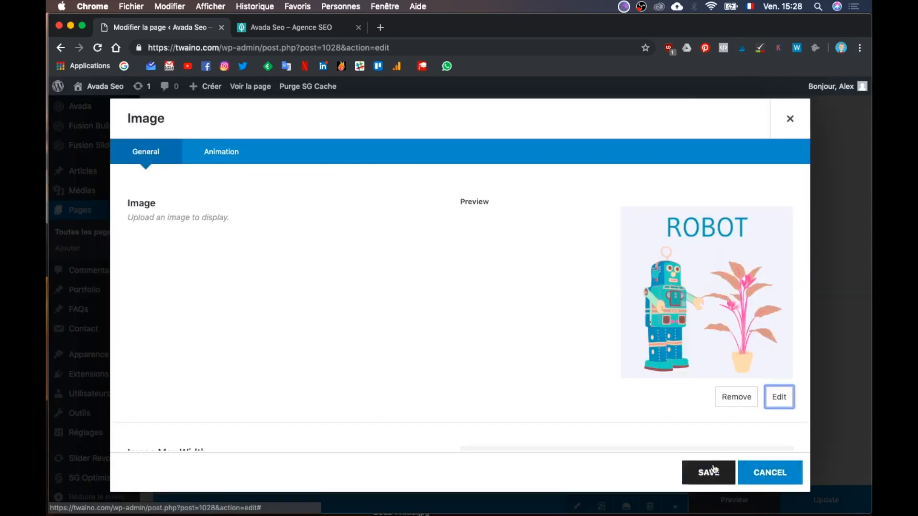
- Set the ROBOT image's hover type to Lift Up and save the element
{"action": "scroll", "coordinate": [678, 377], "scroll_direction": "down", "scroll_amount": 5}
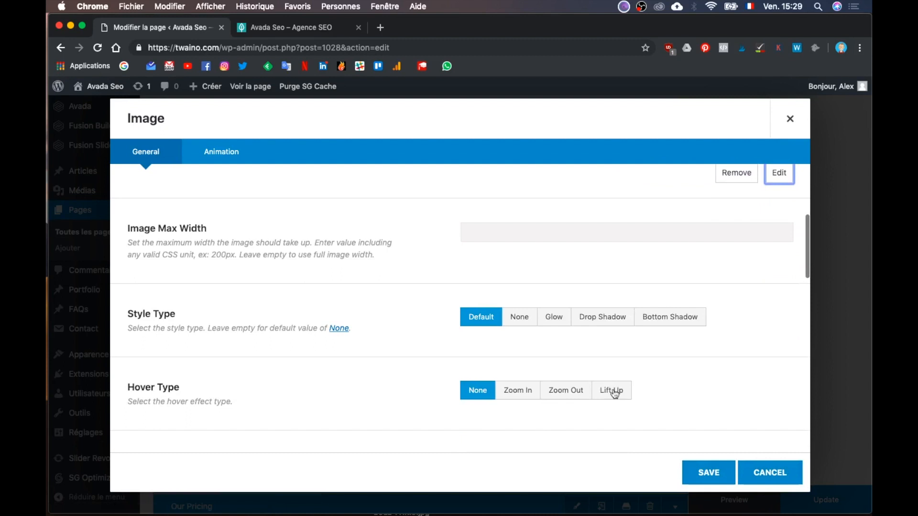
{"action": "left_click", "coordinate": [615, 393]}
{"action": "left_click", "coordinate": [703, 472]}
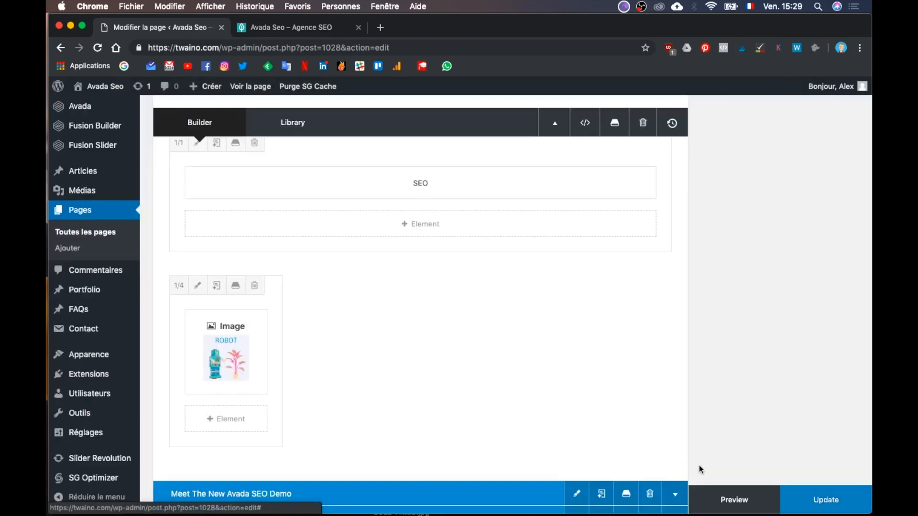
- Duplicate the ROBOT column and replace the image in the copy with On-Site-SEO.png
{"action": "left_click", "coordinate": [219, 290]}
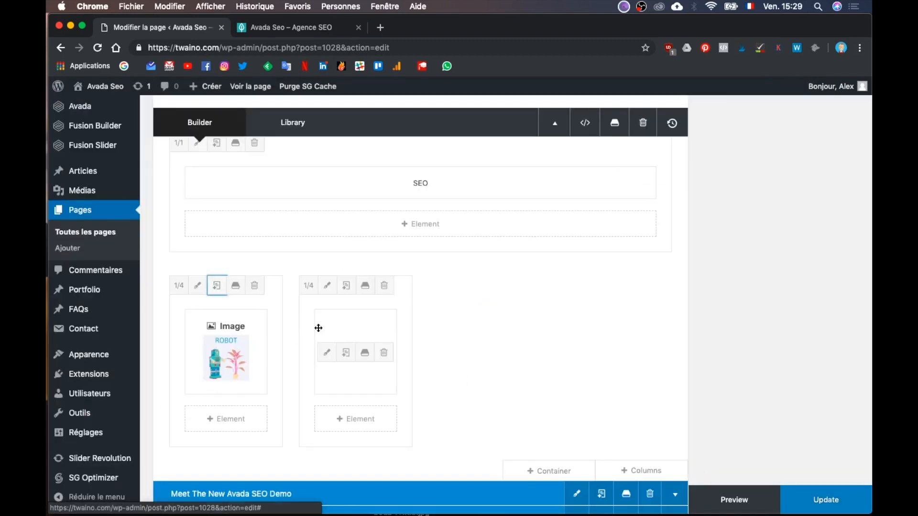
{"action": "key", "text": "ctrl+Up"}
{"action": "key", "text": "ctrl+Up"}
{"action": "mouse_move", "coordinate": [342, 357]}
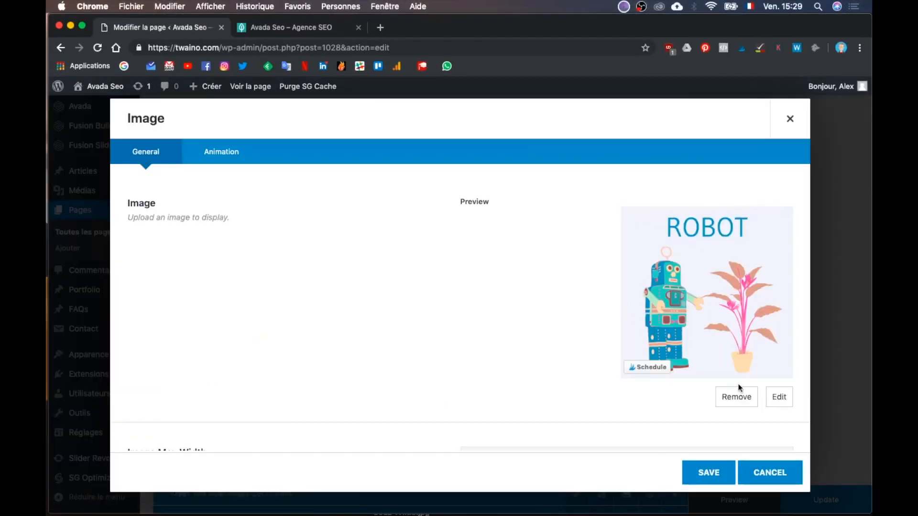
{"action": "left_click", "coordinate": [738, 326]}
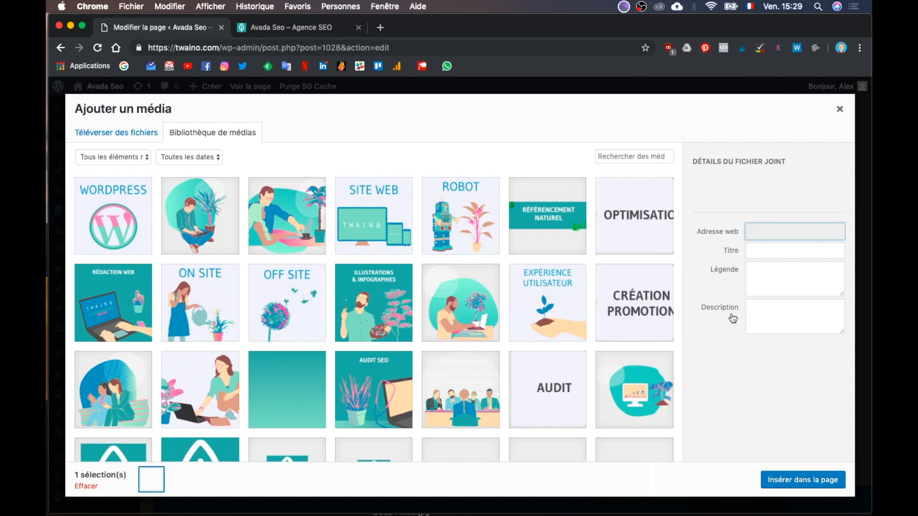
{"action": "left_click", "coordinate": [635, 151]}
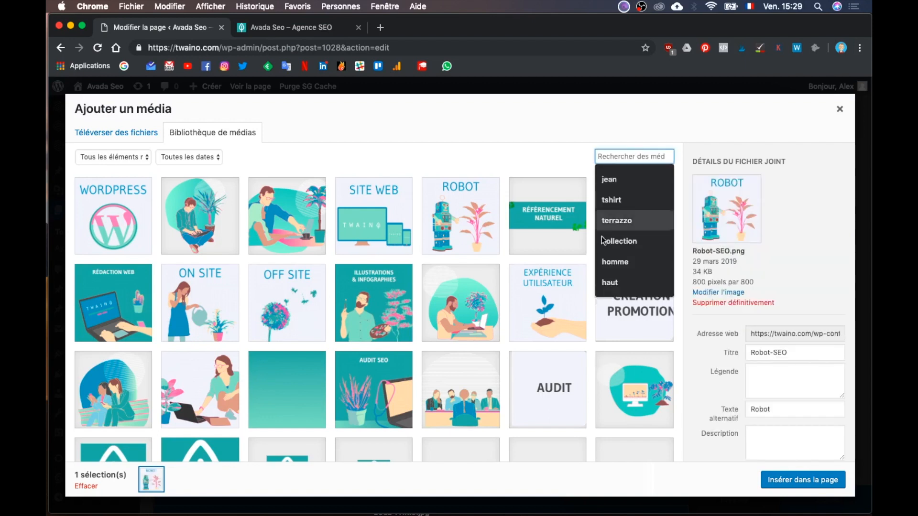
{"action": "left_click", "coordinate": [209, 298]}
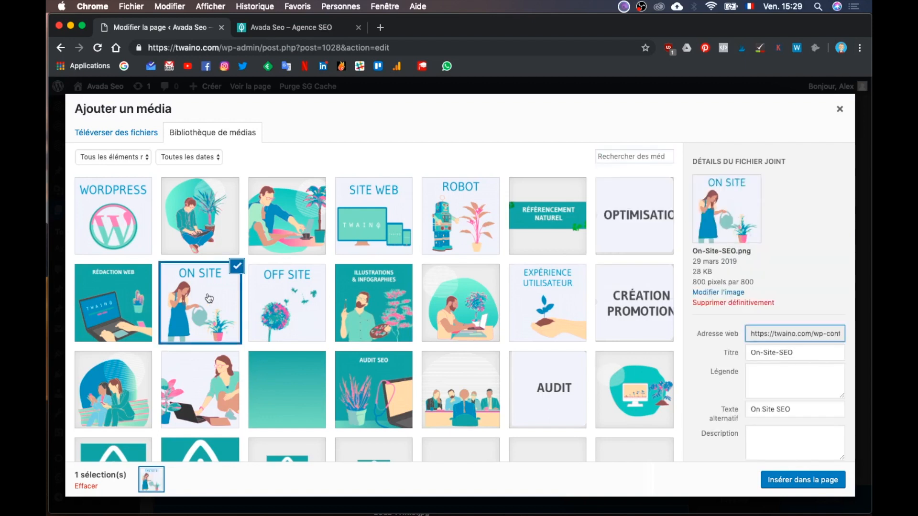
{"action": "left_click", "coordinate": [781, 479]}
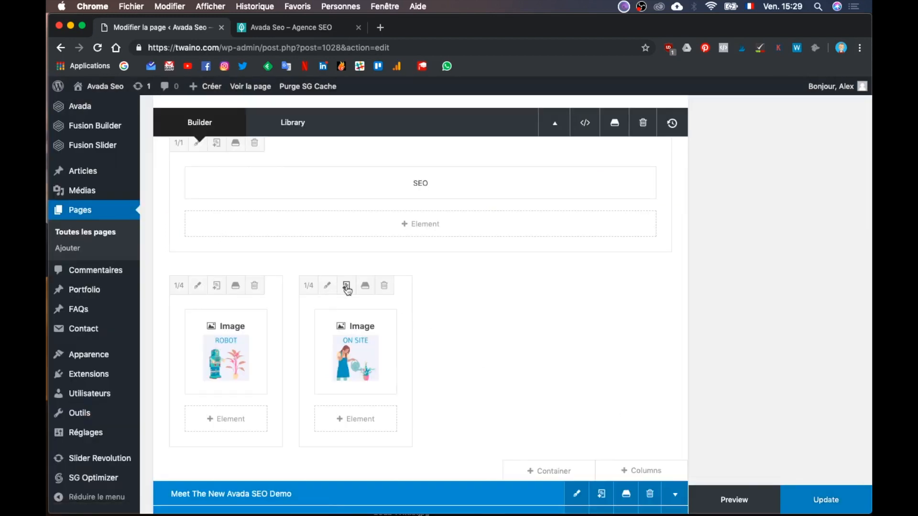
- Duplicate the ON SITE column, replace the image in the copy with Off-Site-SEO.png and save it
{"action": "left_click", "coordinate": [346, 285]}
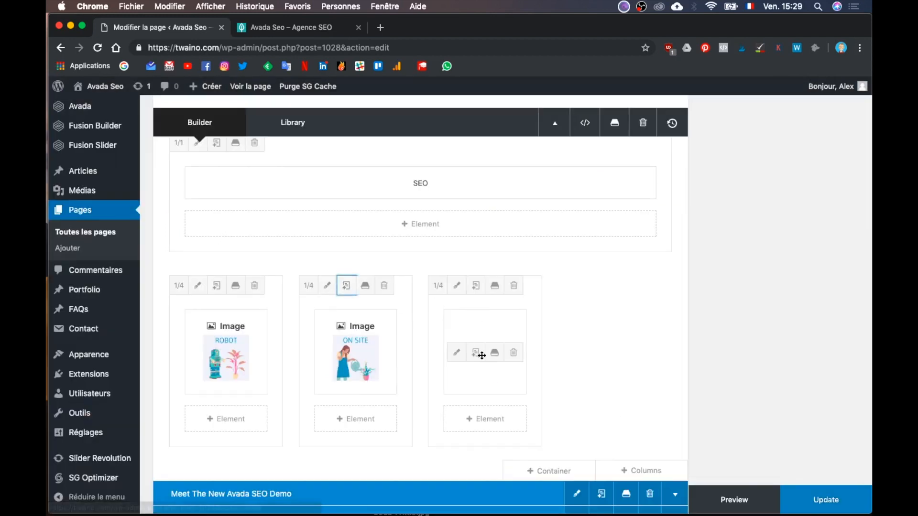
{"action": "left_click", "coordinate": [457, 352]}
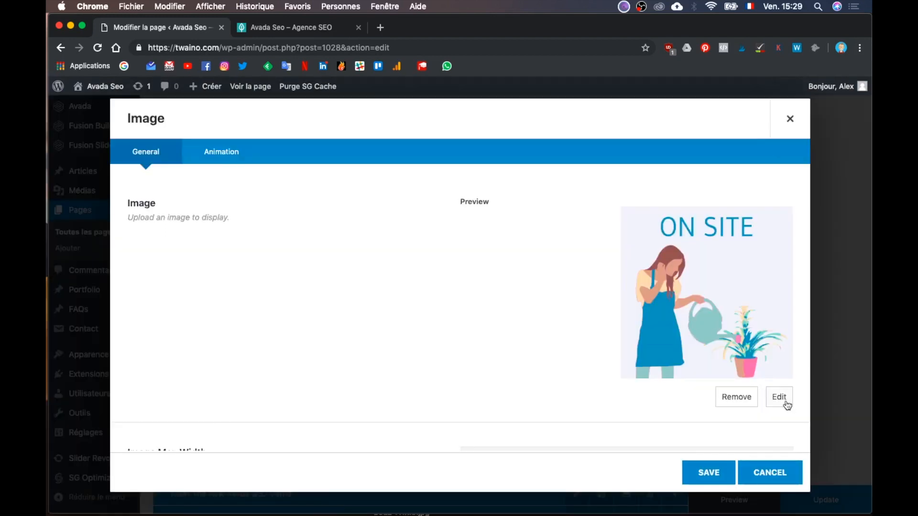
{"action": "left_click", "coordinate": [650, 282]}
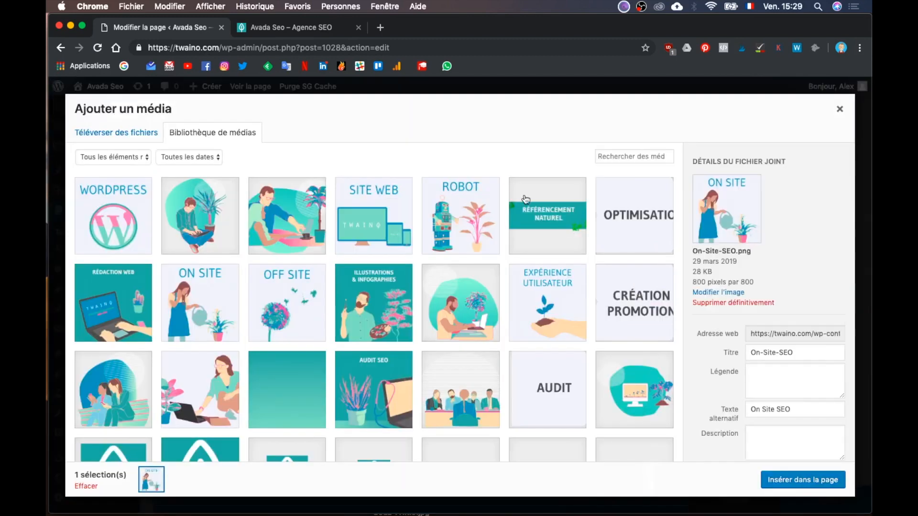
{"action": "left_click", "coordinate": [300, 308]}
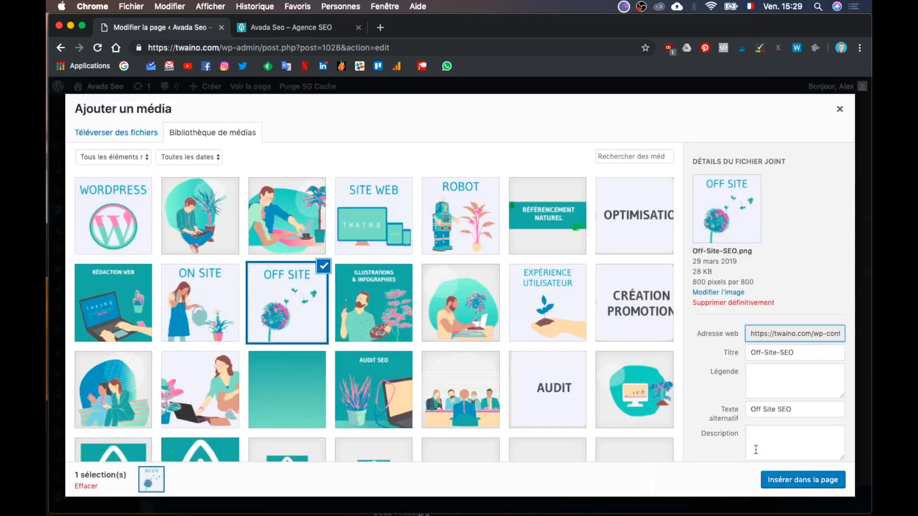
{"action": "left_click", "coordinate": [798, 484]}
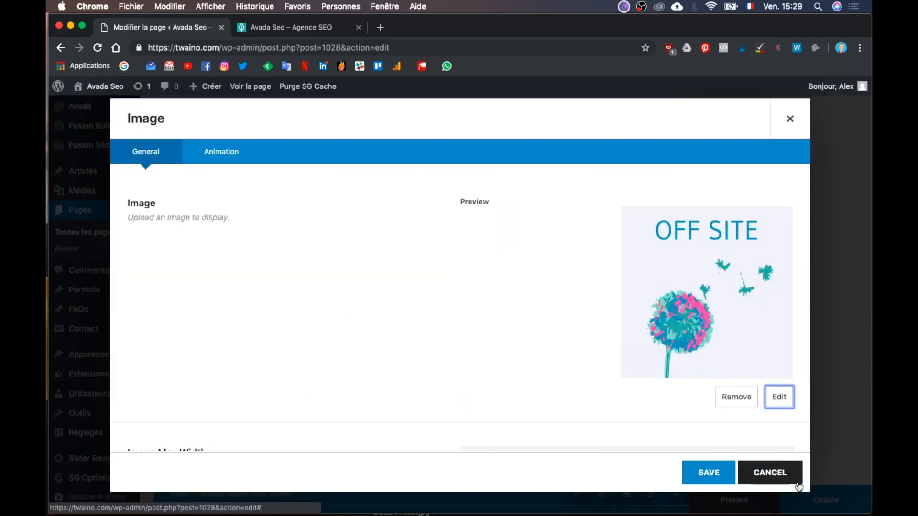
{"action": "left_click", "coordinate": [716, 475]}
{"action": "key", "text": "ctrl+Up"}
{"action": "key", "text": "ctrl+Up"}
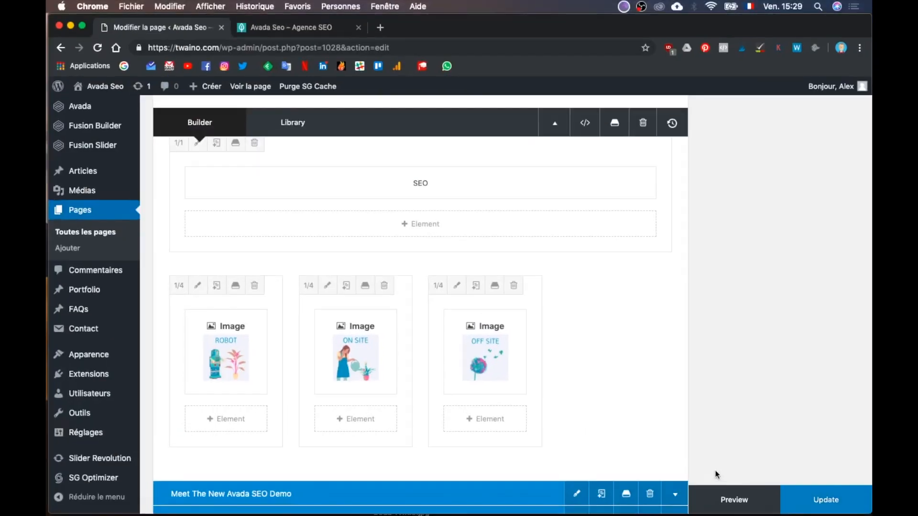
- Duplicate the OFF SITE column, replace the image in the copy with Experience-utilisateur.png and save it
{"action": "left_click", "coordinate": [476, 286]}
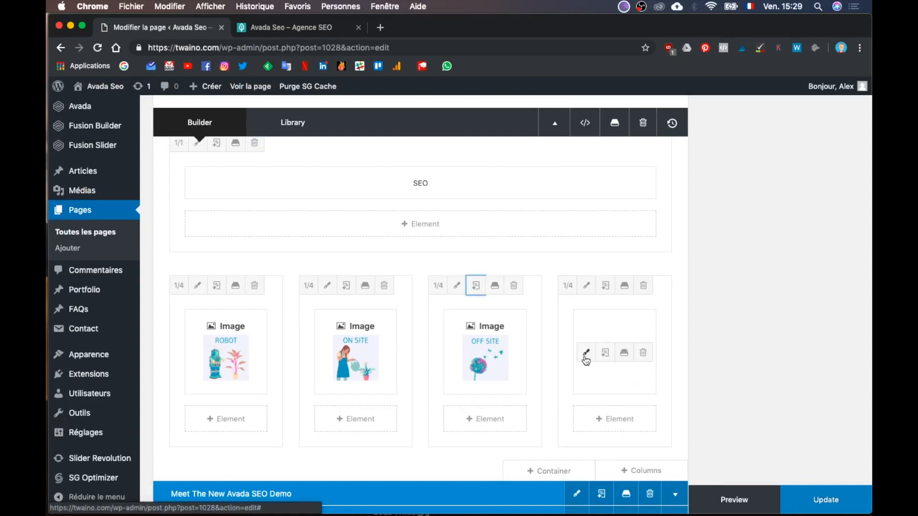
{"action": "left_click", "coordinate": [586, 354]}
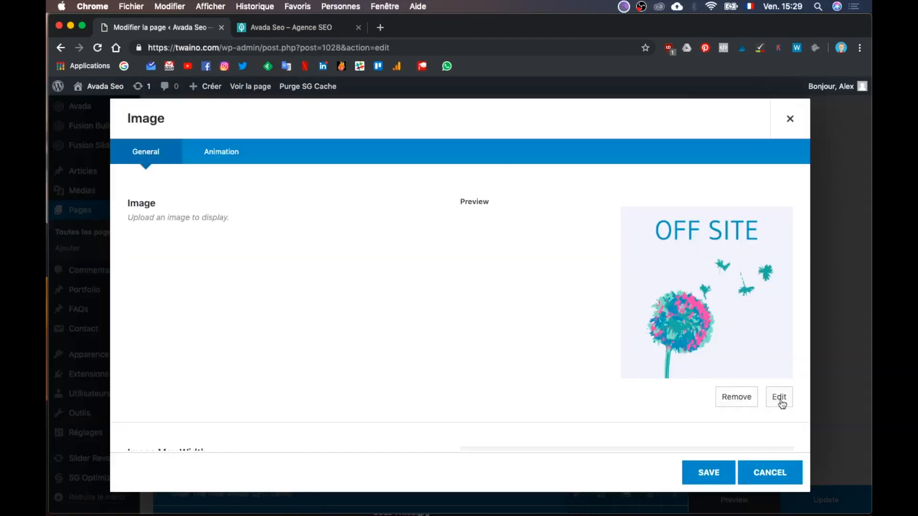
{"action": "left_click", "coordinate": [732, 287]}
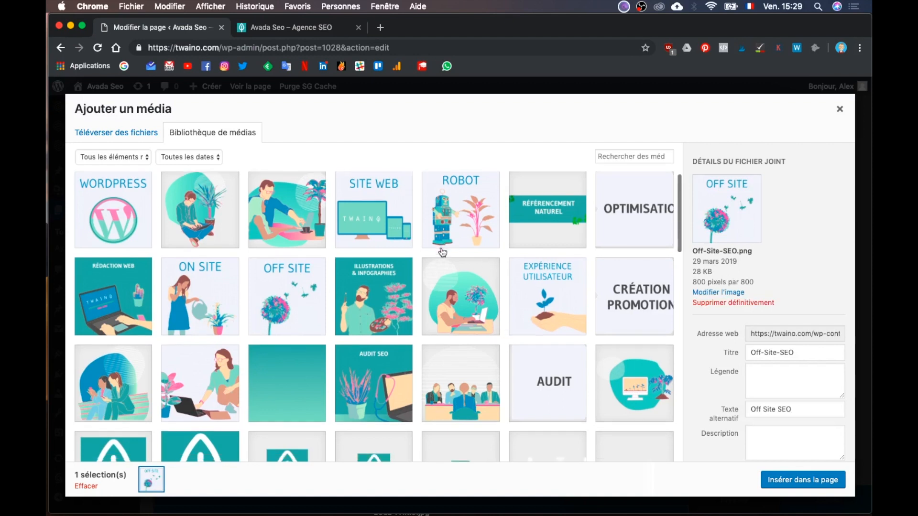
{"action": "scroll", "coordinate": [443, 252], "scroll_direction": "down", "scroll_amount": 3}
{"action": "scroll", "coordinate": [442, 253], "scroll_direction": "up", "scroll_amount": 1}
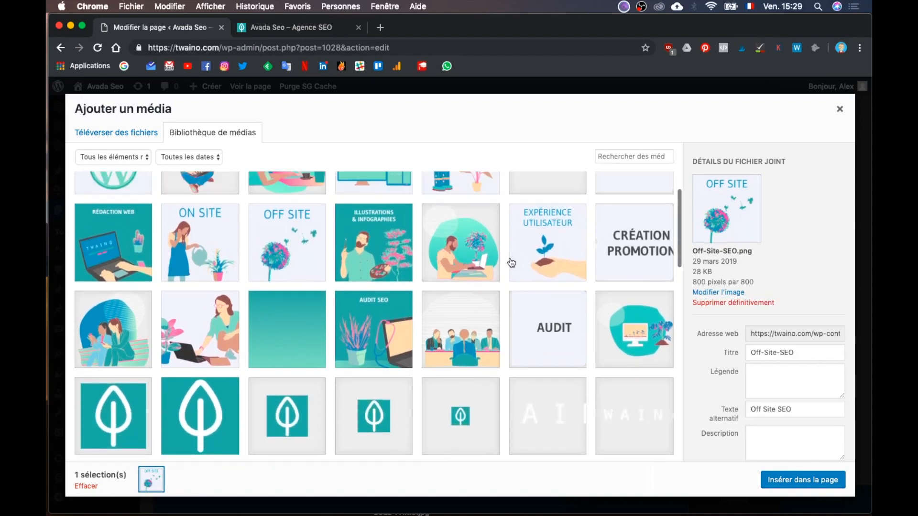
{"action": "left_click", "coordinate": [582, 261]}
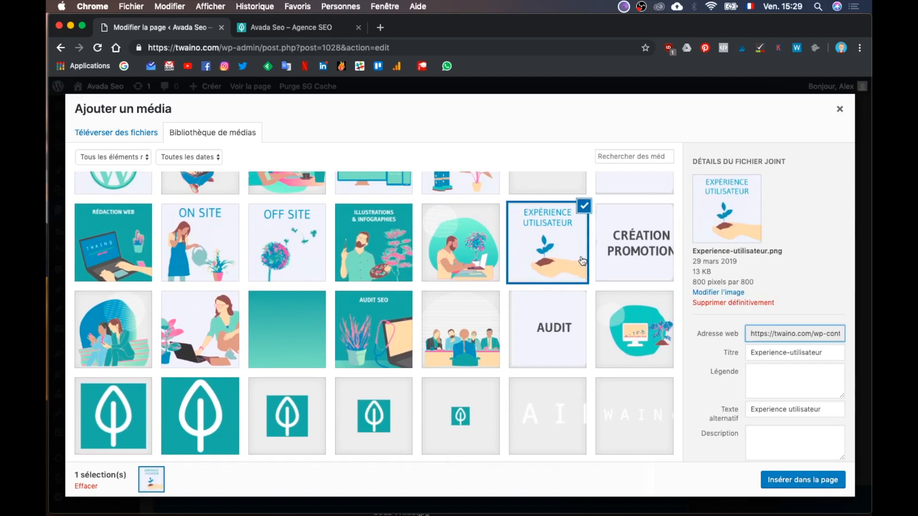
{"action": "left_click", "coordinate": [787, 480]}
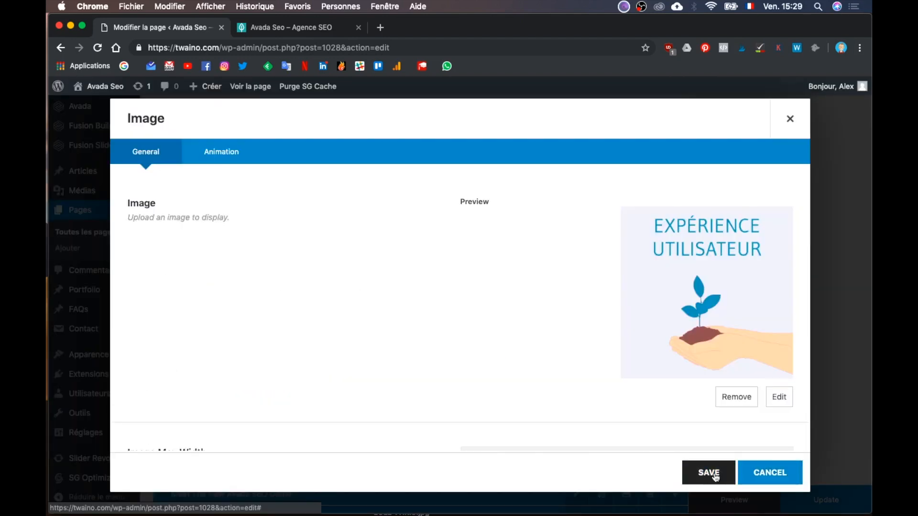
{"action": "left_click", "coordinate": [715, 476]}
- Switch to the "Site Web Twaino.ai" mockup in Illustrator and examine the SEO image row and the section below it
{"action": "scroll", "coordinate": [689, 391], "scroll_direction": "down", "scroll_amount": 3}
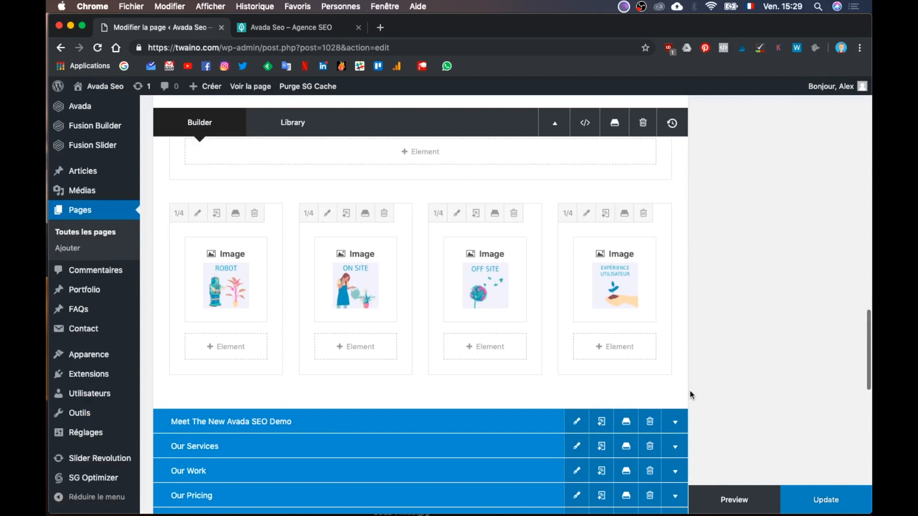
{"action": "scroll", "coordinate": [690, 391], "scroll_direction": "up", "scroll_amount": 1}
{"action": "key", "text": "ctrl+Up"}
{"action": "left_click", "coordinate": [320, 328]}
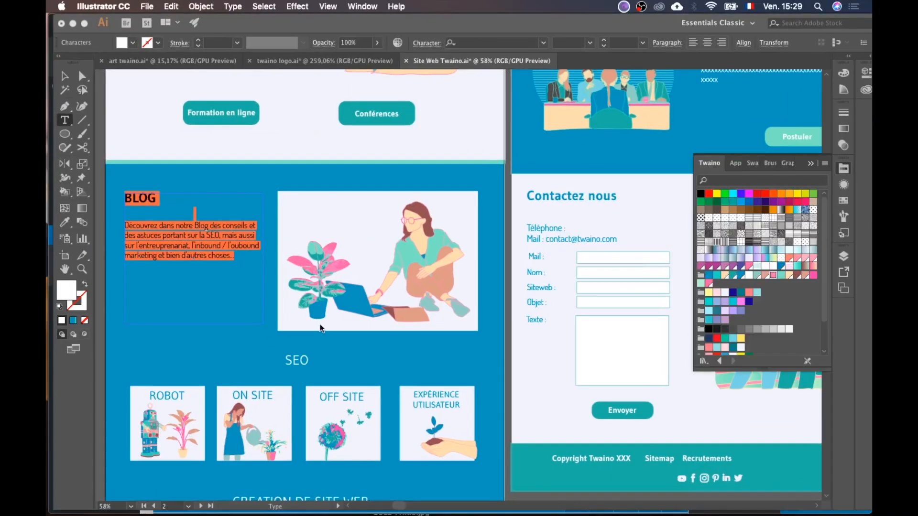
{"action": "scroll", "coordinate": [330, 353], "scroll_direction": "down", "scroll_amount": 5}
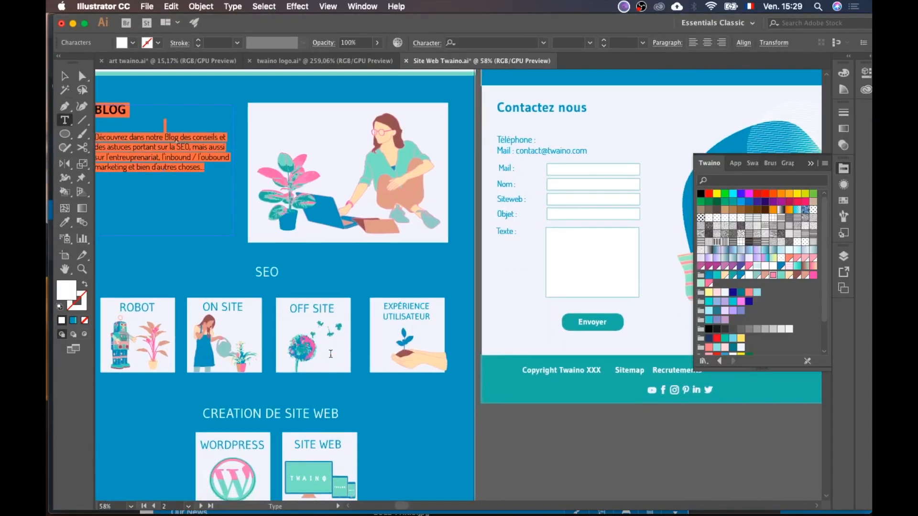
- Switch back to the page builder in Chrome, duplicate the full-width SEO heading column and move the copy below the four-image row
{"action": "scroll", "coordinate": [331, 353], "scroll_direction": "down", "scroll_amount": 5}
{"action": "key", "text": "ctrl+Up"}
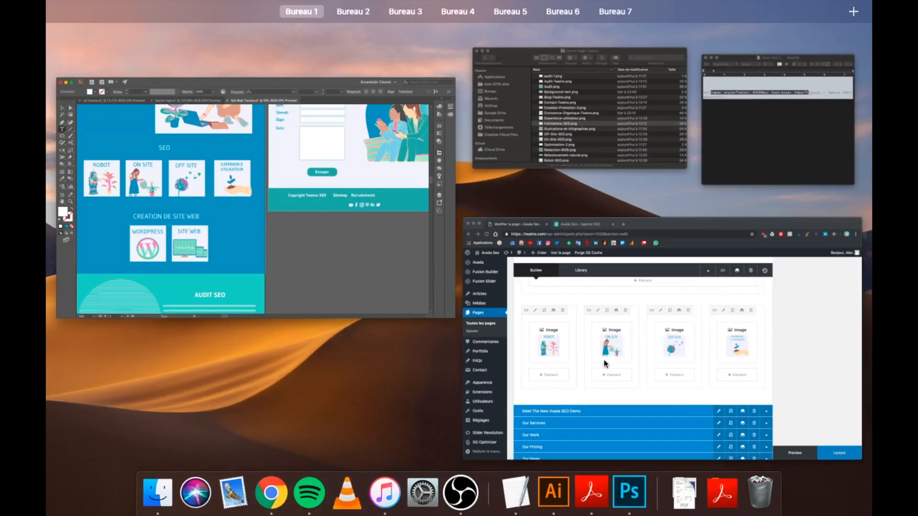
{"action": "left_click", "coordinate": [653, 375]}
{"action": "scroll", "coordinate": [641, 363], "scroll_direction": "up", "scroll_amount": 3}
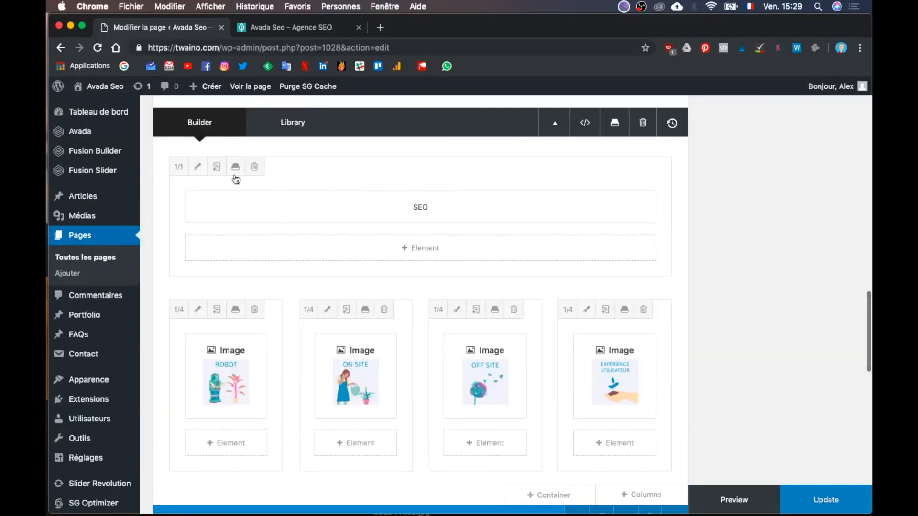
{"action": "left_click", "coordinate": [216, 166]}
{"action": "scroll", "coordinate": [460, 338], "scroll_direction": "down", "scroll_amount": 3}
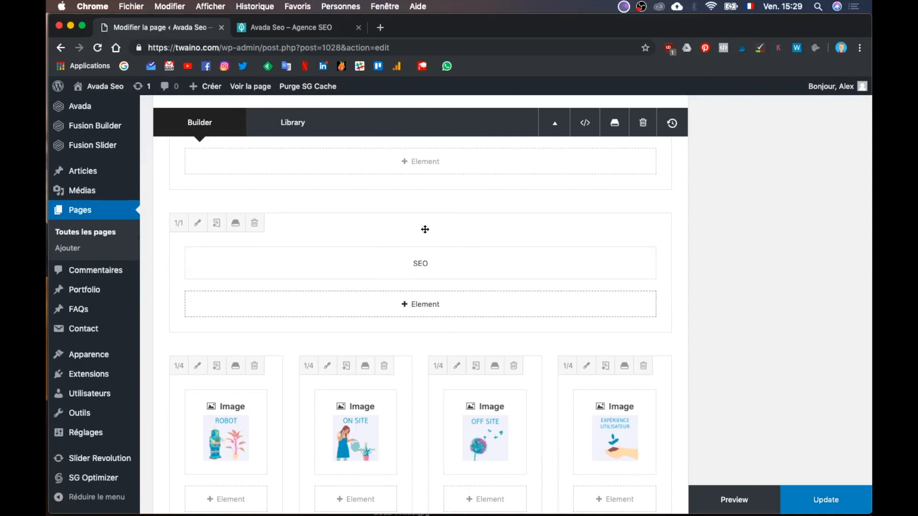
{"action": "scroll", "coordinate": [430, 238], "scroll_direction": "down", "scroll_amount": 4}
{"action": "scroll", "coordinate": [455, 250], "scroll_direction": "up", "scroll_amount": 1}
{"action": "left_click_drag", "start_coordinate": [601, 414], "coordinate": [575, 360]}
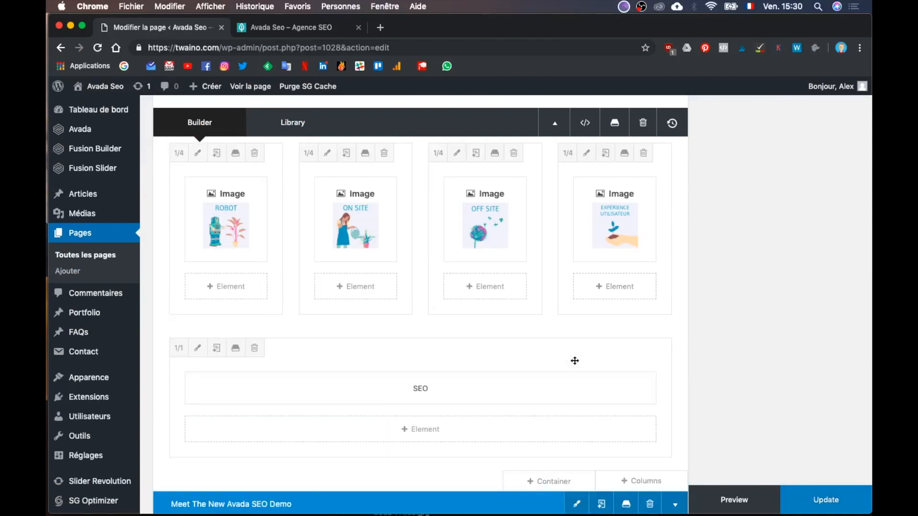
- Replace the copied heading's text with "CRÉATION DE SITE WEB" and save the text block
{"action": "scroll", "coordinate": [574, 361], "scroll_direction": "down", "scroll_amount": 3}
{"action": "left_click", "coordinate": [391, 317]}
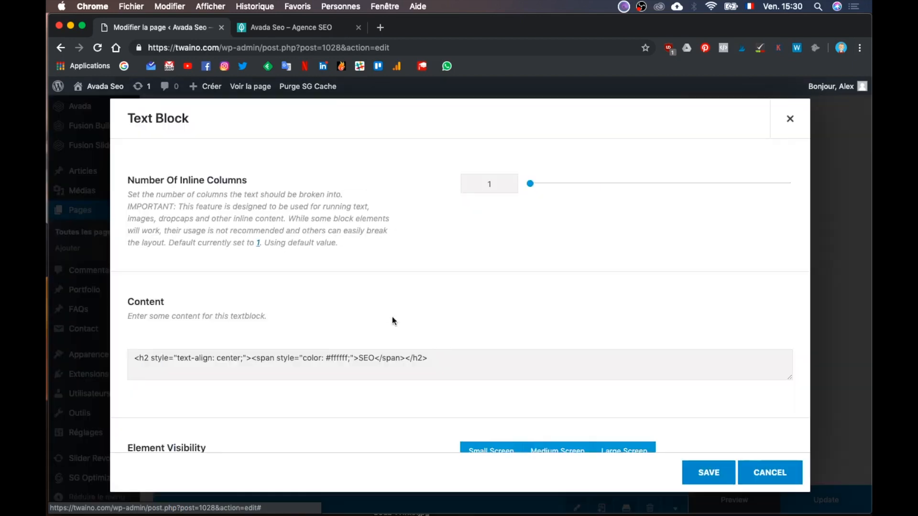
{"action": "scroll", "coordinate": [450, 408], "scroll_direction": "down", "scroll_amount": 2}
{"action": "double_click", "coordinate": [443, 401]}
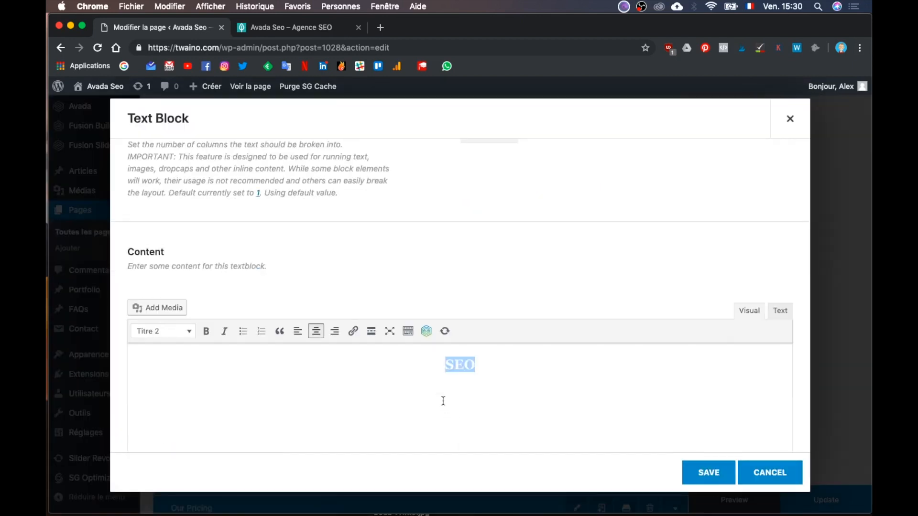
{"action": "key", "text": "BackSpace"}
{"action": "key", "text": "ctrl+Up"}
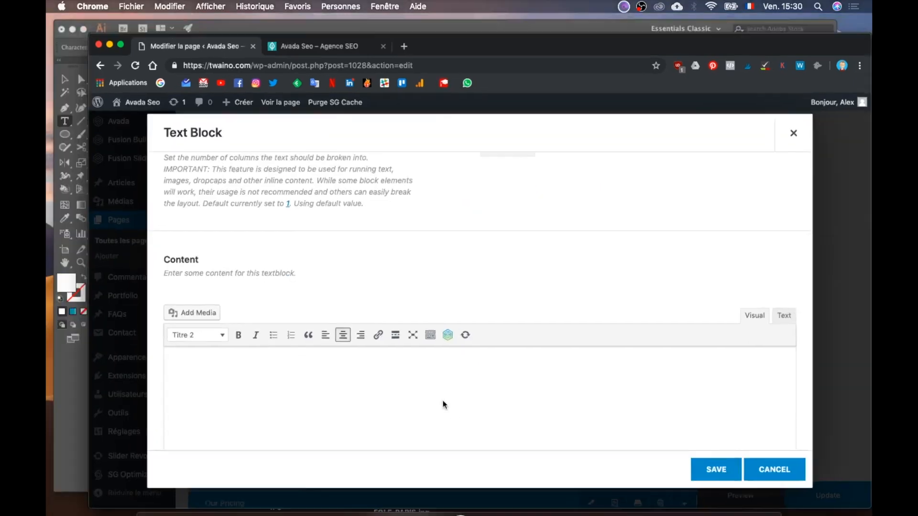
{"action": "key", "text": "ctrl+Up"}
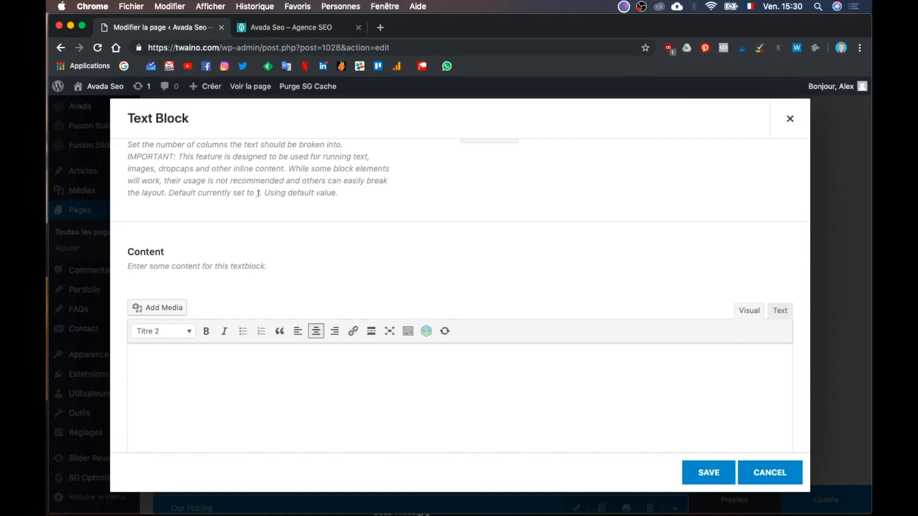
{"action": "key", "text": "super+a"}
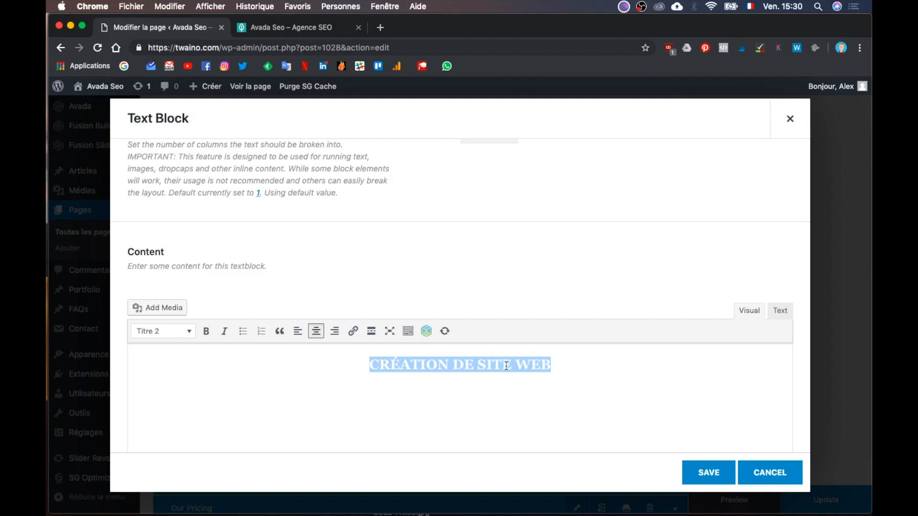
{"action": "left_click", "coordinate": [705, 473]}
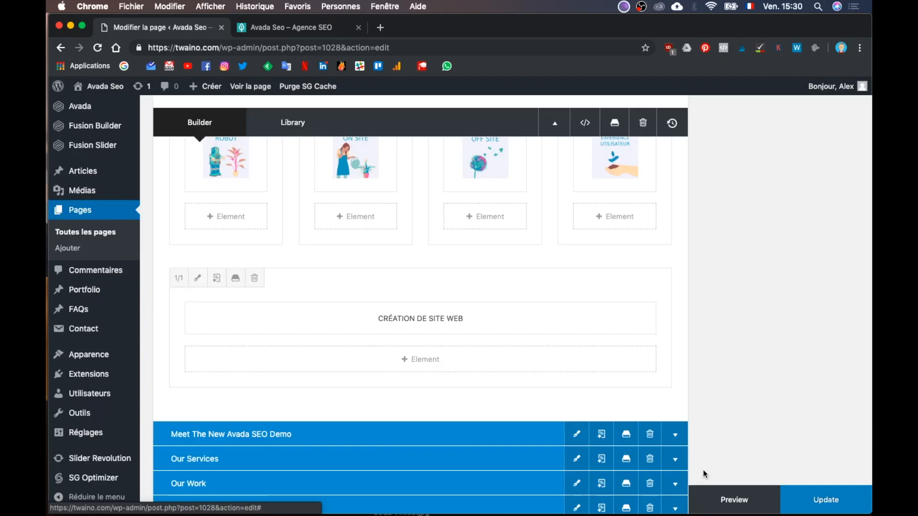
- Duplicate the EXPÉRIENCE UTILISATEUR column and move the copy below the CRÉATION DE SITE WEB heading
{"action": "scroll", "coordinate": [391, 265], "scroll_direction": "up", "scroll_amount": 2}
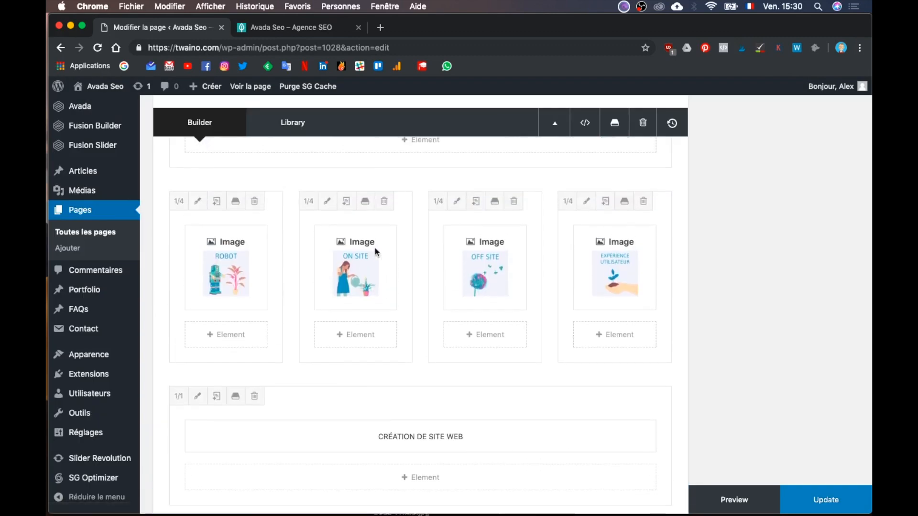
{"action": "left_click", "coordinate": [606, 201]}
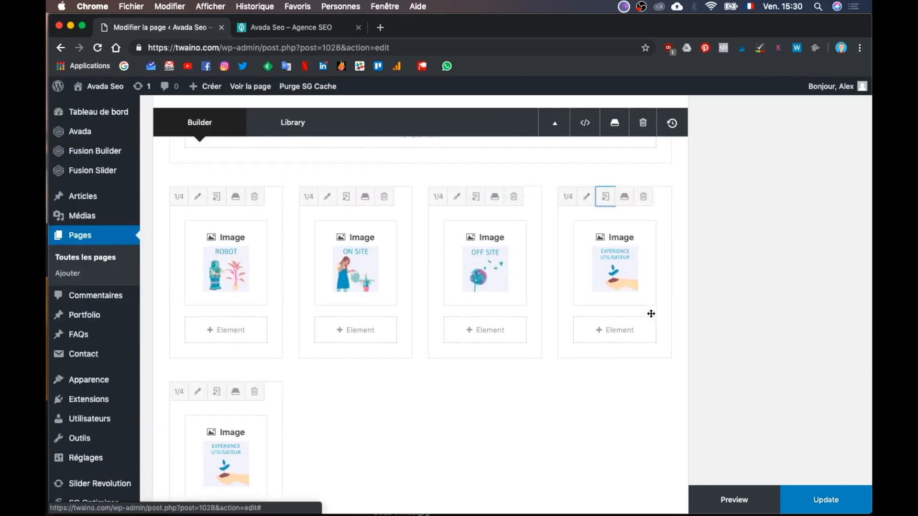
{"action": "scroll", "coordinate": [647, 311], "scroll_direction": "down", "scroll_amount": 5}
{"action": "mouse_move", "coordinate": [275, 163]}
{"action": "left_mouse_down"}
{"action": "mouse_move", "coordinate": [354, 318]}
{"action": "mouse_move", "coordinate": [323, 406]}
{"action": "mouse_move", "coordinate": [298, 294]}
{"action": "left_mouse_up"}
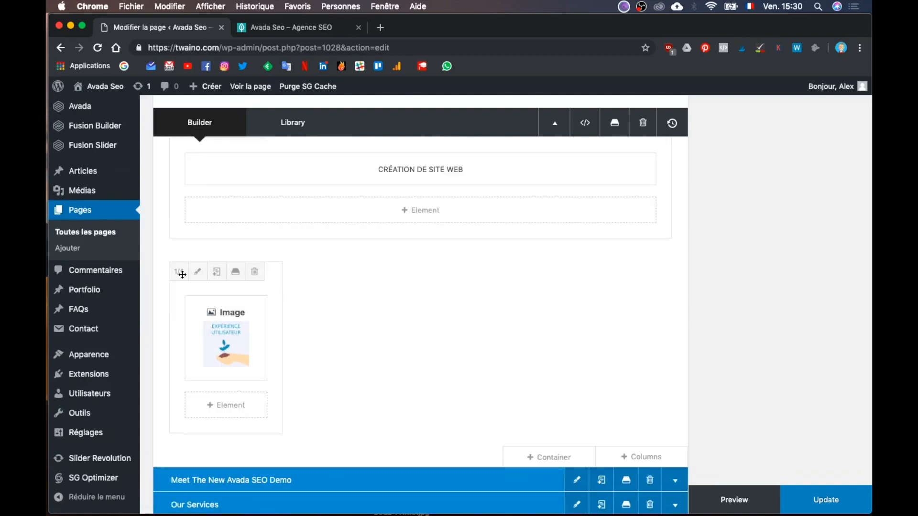
- Duplicate the moved column three times to fill the row and delete the images from the first and fourth columns
{"action": "left_click", "coordinate": [216, 275]}
{"action": "left_click", "coordinate": [216, 275]}
{"action": "left_click", "coordinate": [216, 275]}
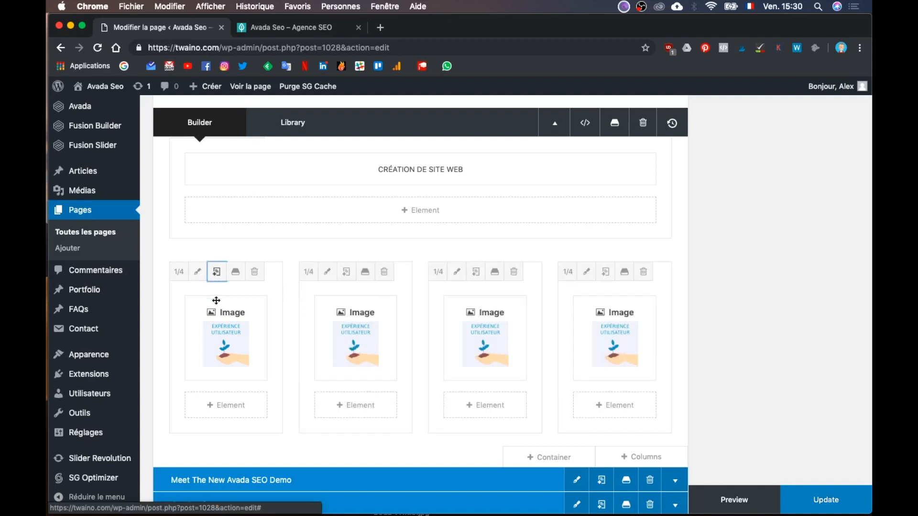
{"action": "left_click", "coordinate": [253, 340]}
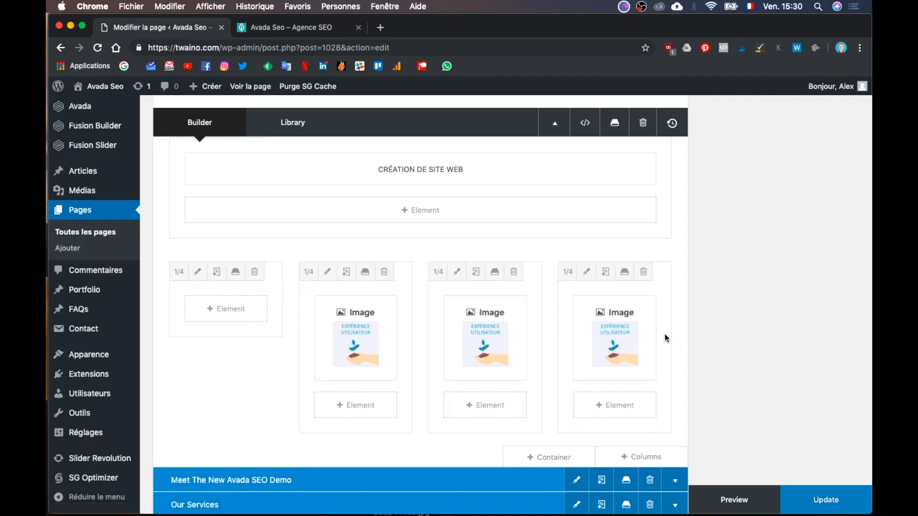
{"action": "left_click", "coordinate": [644, 339]}
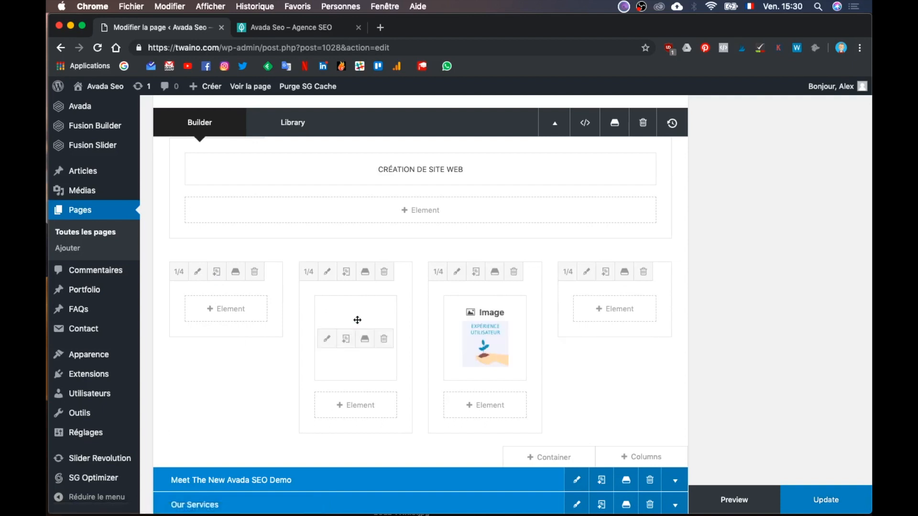
- Replace the image in the row's second column with Wordpress.png and save it
{"action": "left_click", "coordinate": [327, 340]}
{"action": "key", "text": "ctrl+Up"}
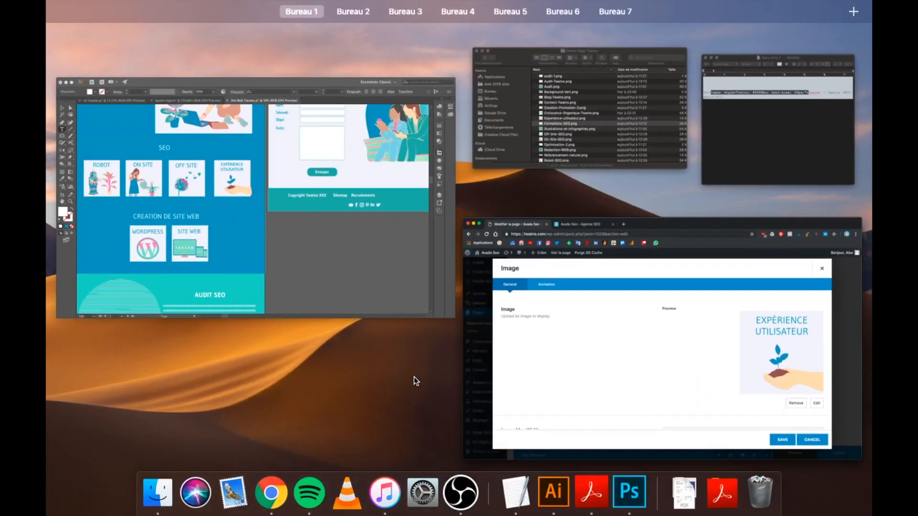
{"action": "key", "text": "ctrl+Up"}
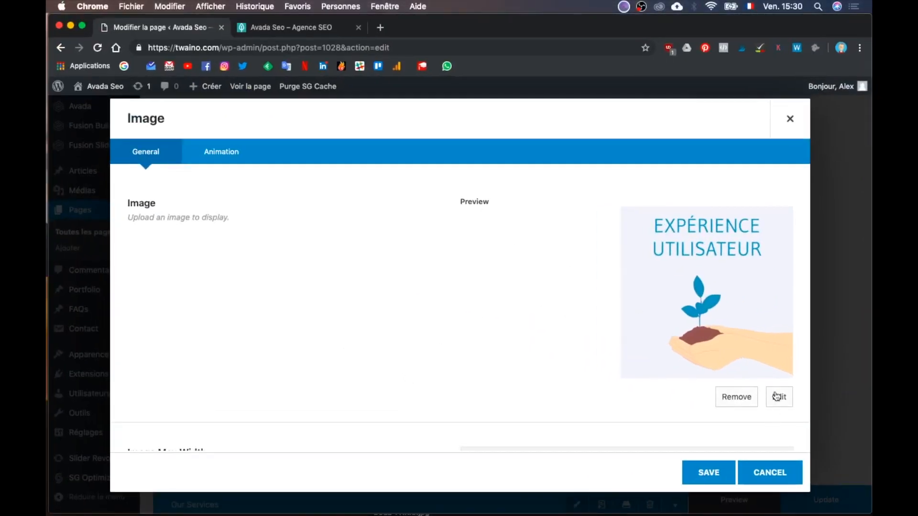
{"action": "left_click", "coordinate": [533, 207]}
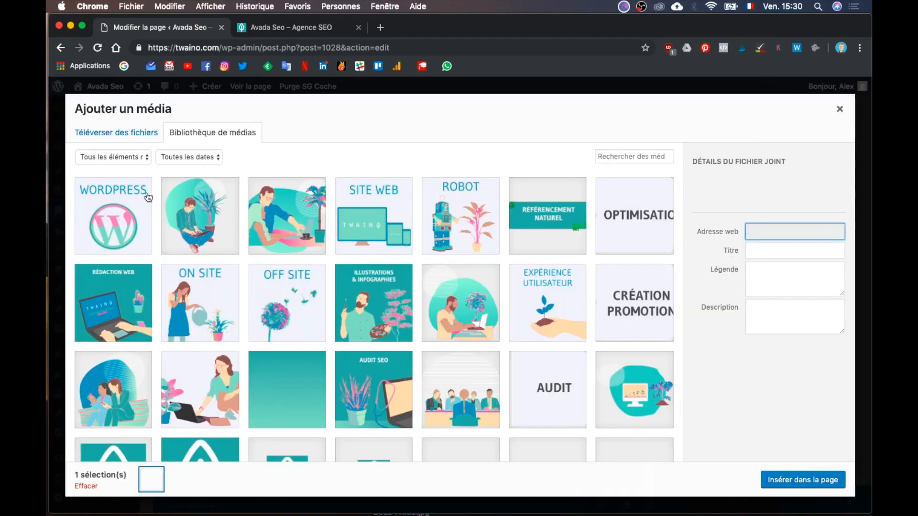
{"action": "left_click", "coordinate": [115, 209]}
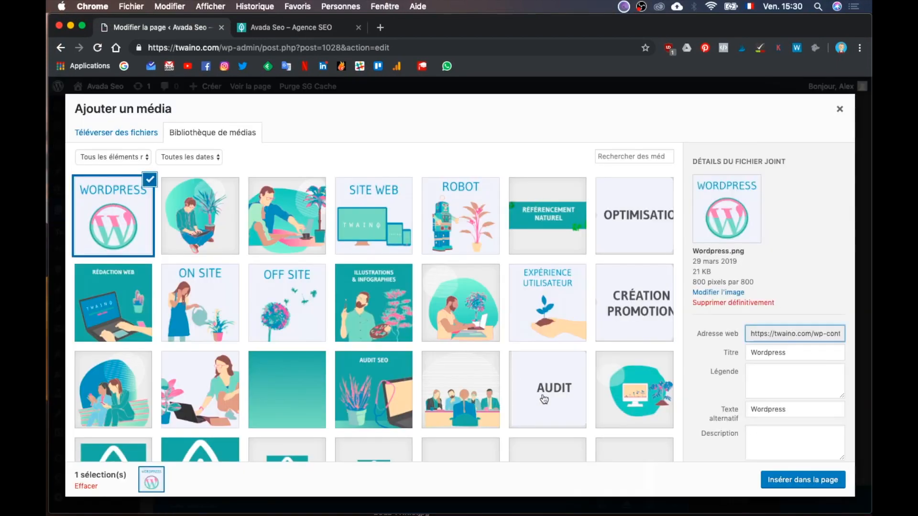
{"action": "left_click", "coordinate": [783, 481]}
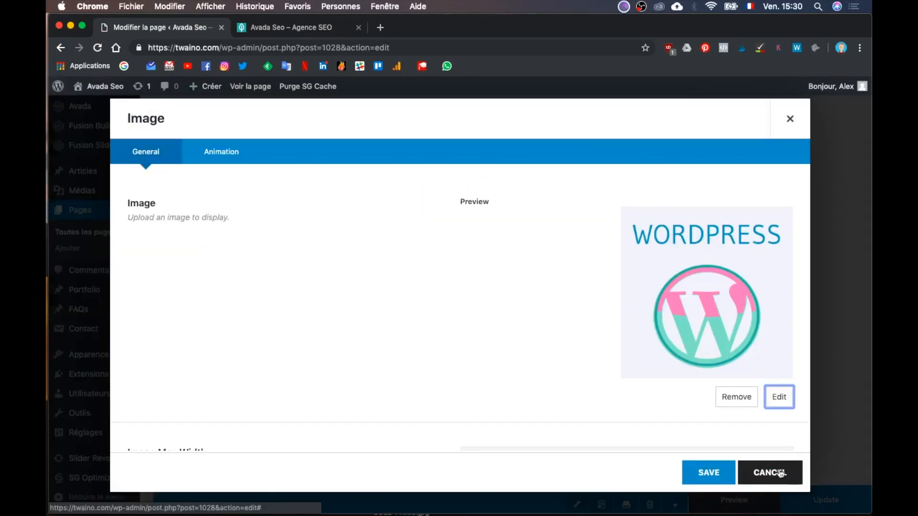
{"action": "left_click", "coordinate": [712, 471]}
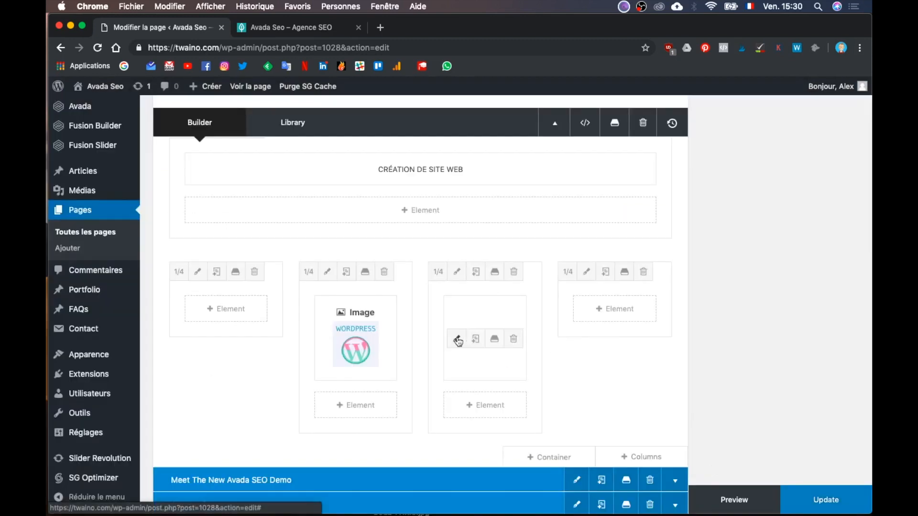
- Replace the image in the row's third column with Site-Web.png and save it
{"action": "left_click", "coordinate": [458, 341]}
{"action": "key", "text": "ctrl+Up"}
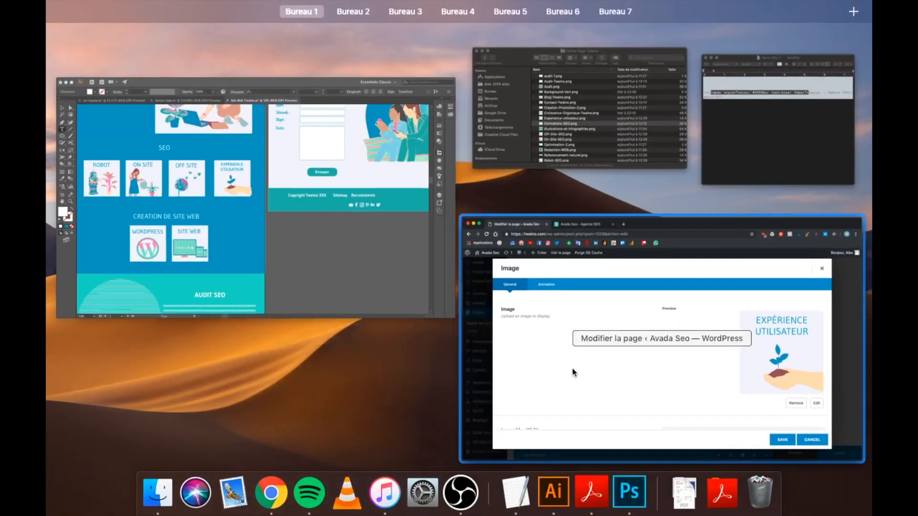
{"action": "left_click", "coordinate": [572, 368]}
{"action": "left_click", "coordinate": [782, 402]}
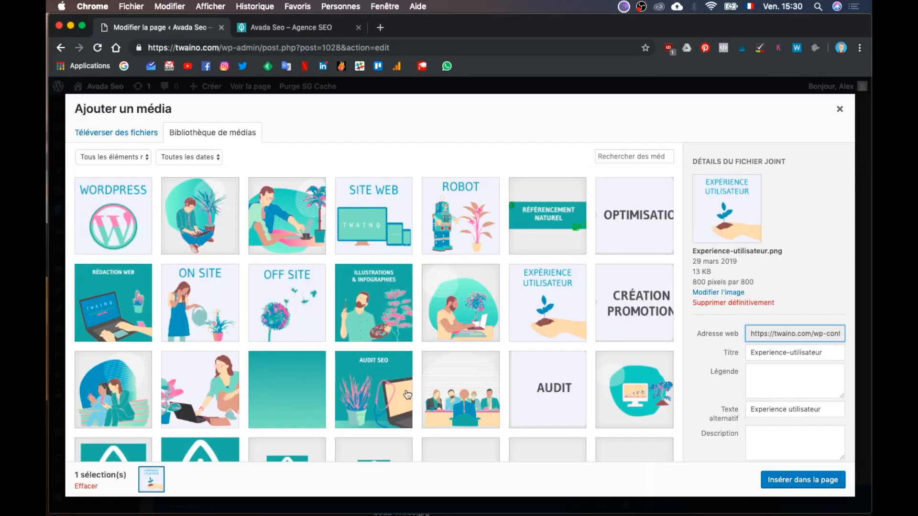
{"action": "left_click", "coordinate": [371, 199]}
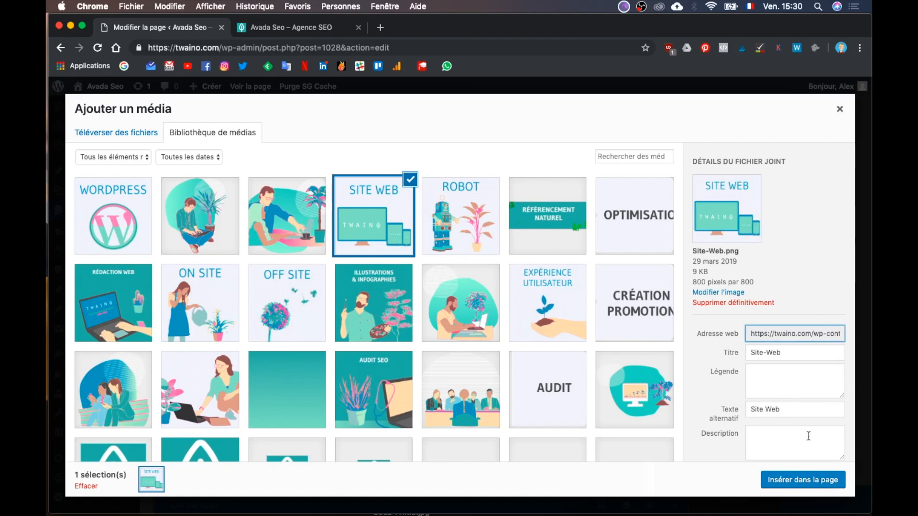
{"action": "left_click", "coordinate": [807, 480]}
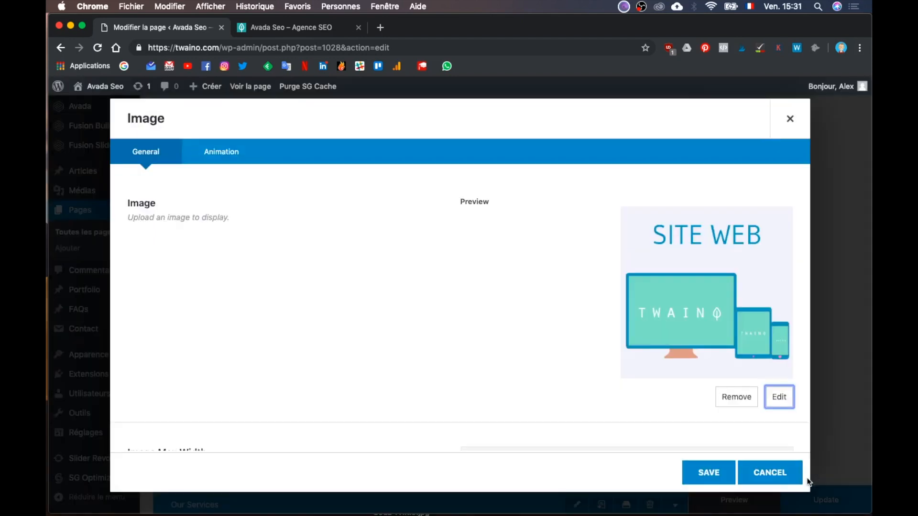
{"action": "left_click", "coordinate": [710, 475]}
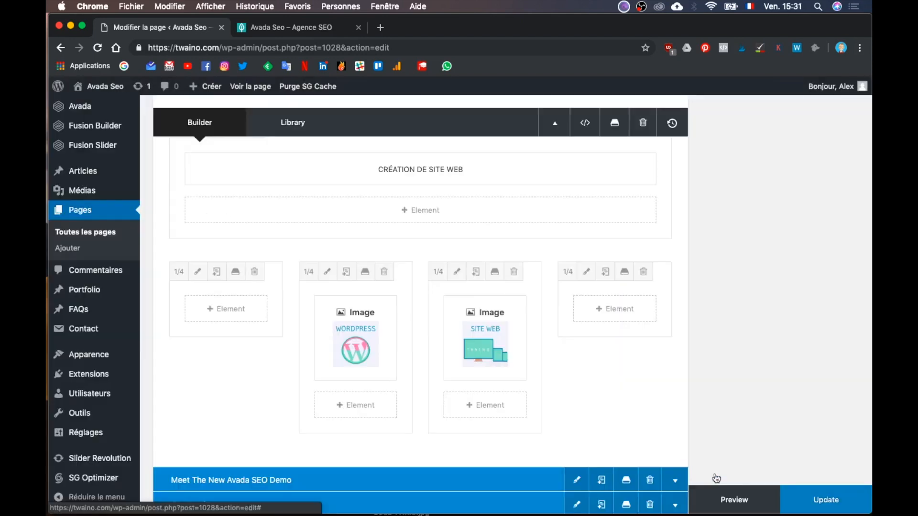
- Preview the page and examine the BLOG section with its SEO and CRÉATION DE SITE WEB rows, along with the sections above
{"action": "left_click", "coordinate": [753, 501]}
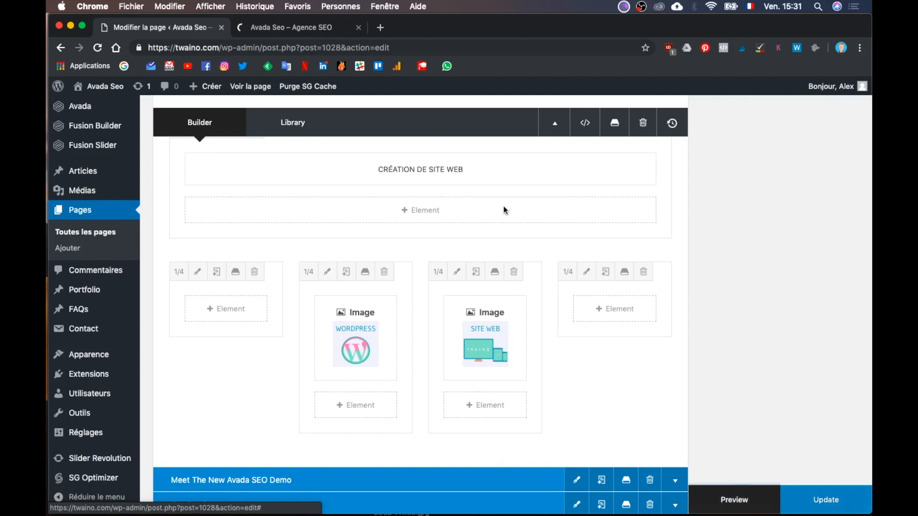
{"action": "left_click", "coordinate": [289, 28]}
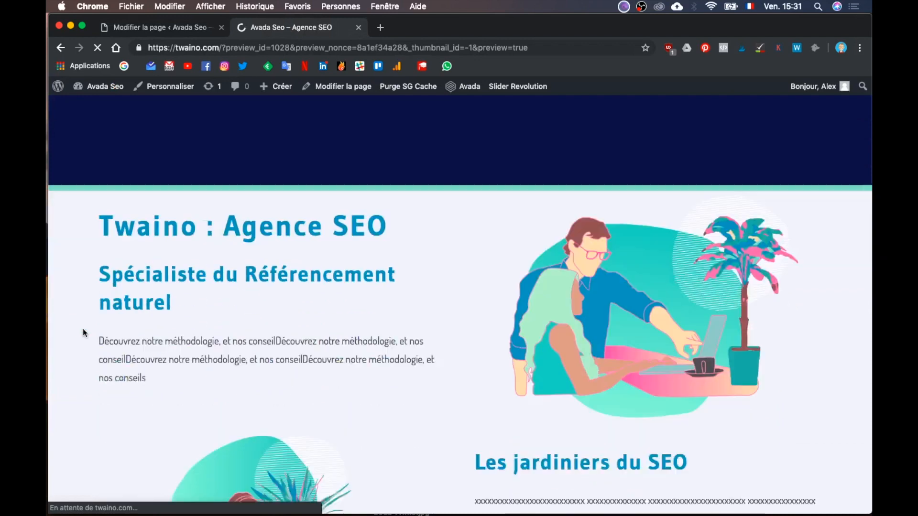
{"action": "scroll", "coordinate": [82, 329], "scroll_direction": "down", "scroll_amount": 15}
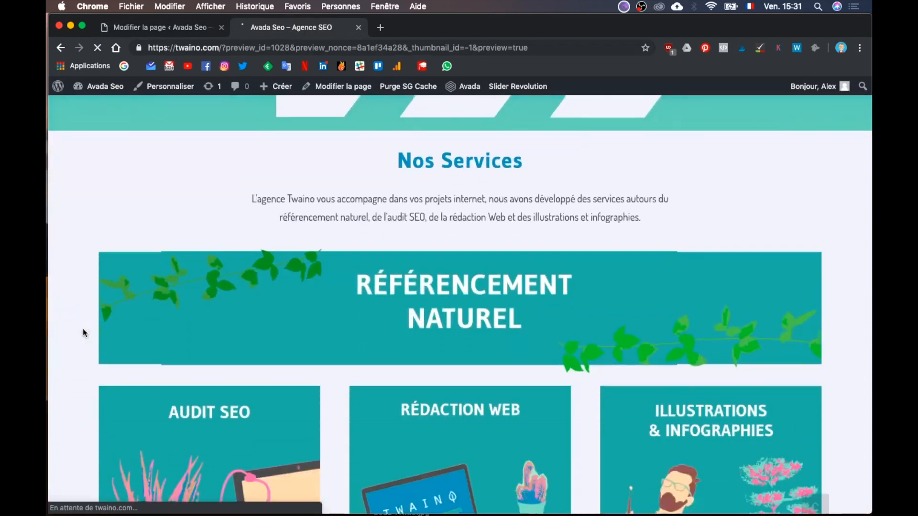
{"action": "scroll", "coordinate": [82, 328], "scroll_direction": "down", "scroll_amount": 15}
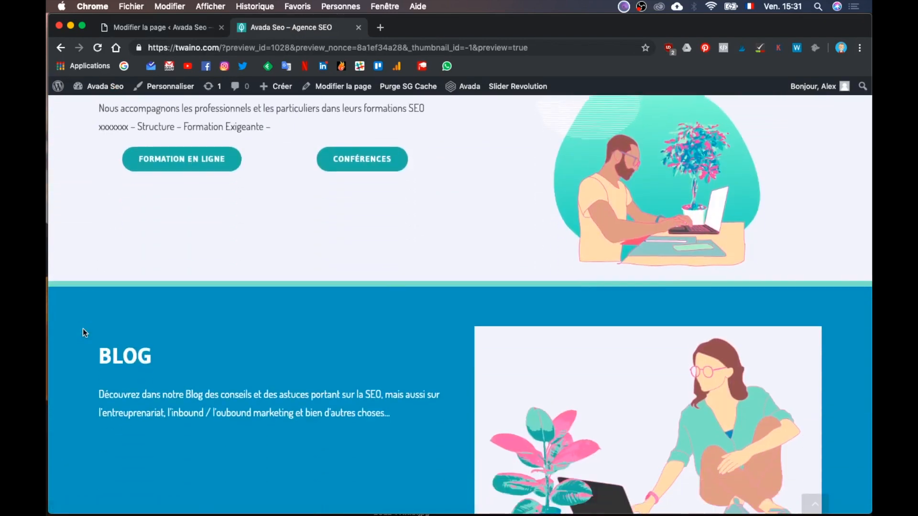
{"action": "scroll", "coordinate": [82, 328], "scroll_direction": "down", "scroll_amount": 15}
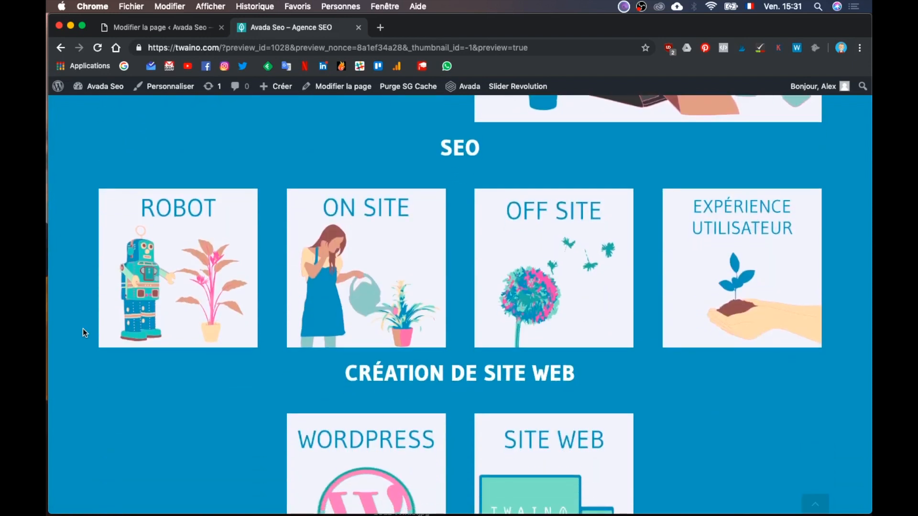
{"action": "scroll", "coordinate": [82, 329], "scroll_direction": "up", "scroll_amount": 8}
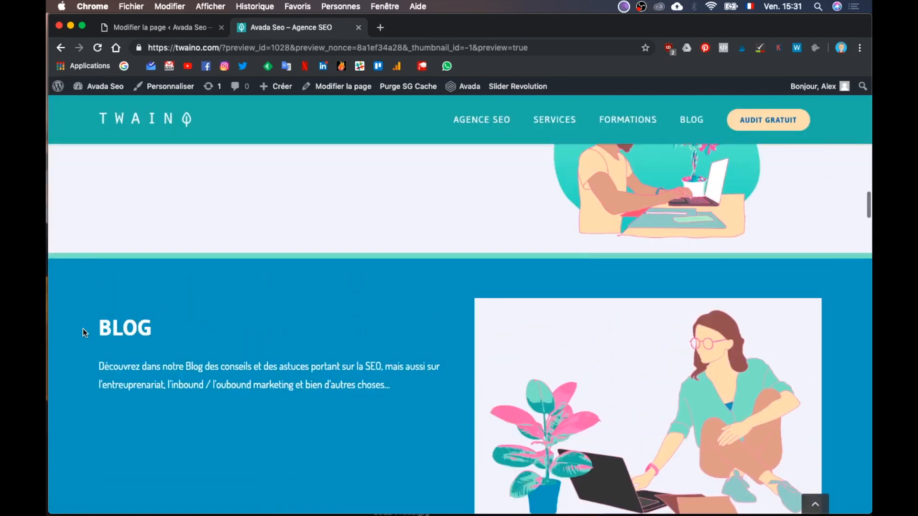
{"action": "scroll", "coordinate": [83, 330], "scroll_direction": "up", "scroll_amount": 10}
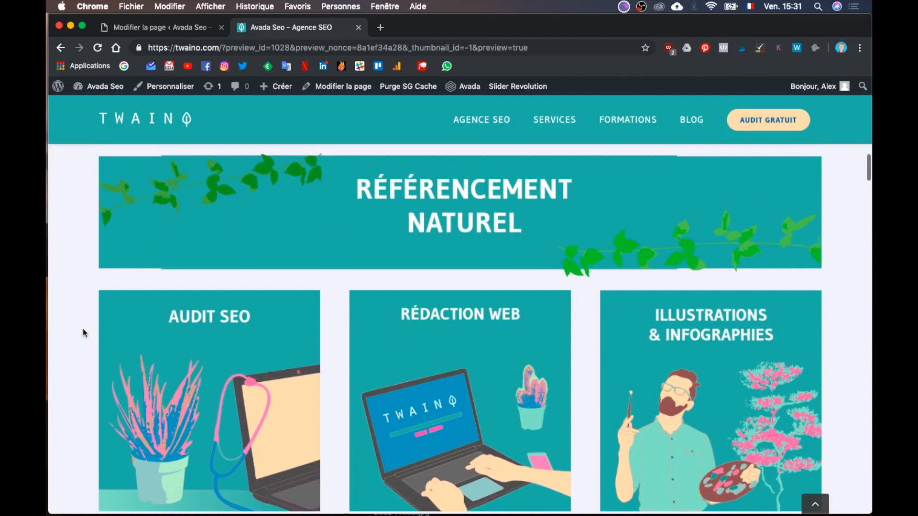
{"action": "scroll", "coordinate": [82, 328], "scroll_direction": "down", "scroll_amount": 10}
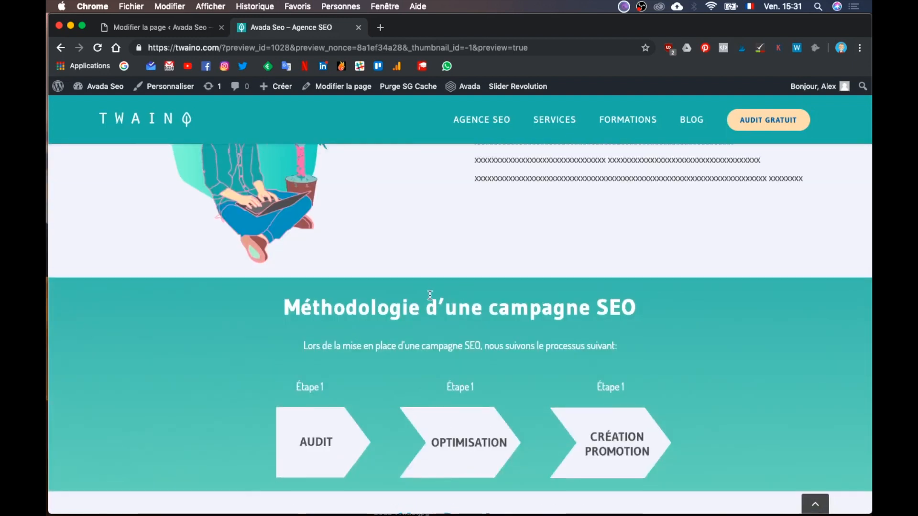
- Examine the previewed page from the Twaino : Agence SEO introduction down to the CRÉATION DE SITE WEB heading
{"action": "scroll", "coordinate": [429, 294], "scroll_direction": "up", "scroll_amount": 10}
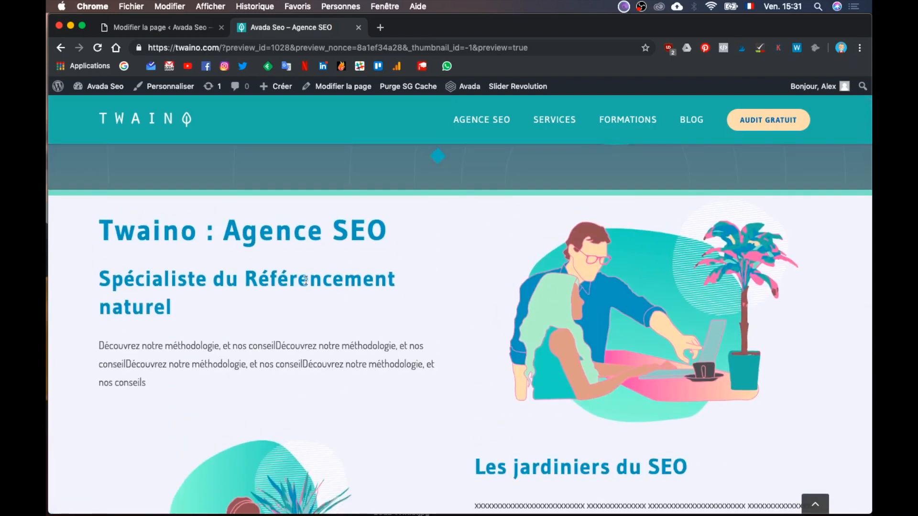
{"action": "scroll", "coordinate": [306, 283], "scroll_direction": "down", "scroll_amount": 20}
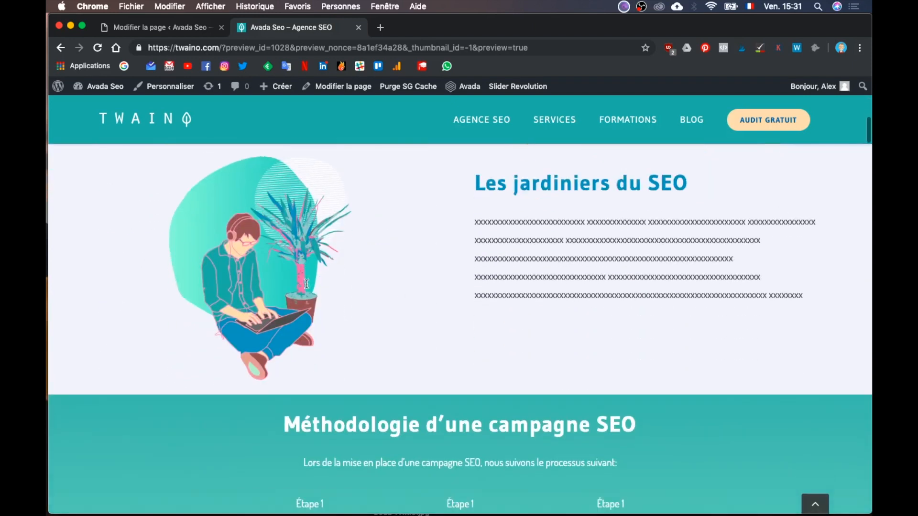
{"action": "scroll", "coordinate": [307, 283], "scroll_direction": "down", "scroll_amount": 20}
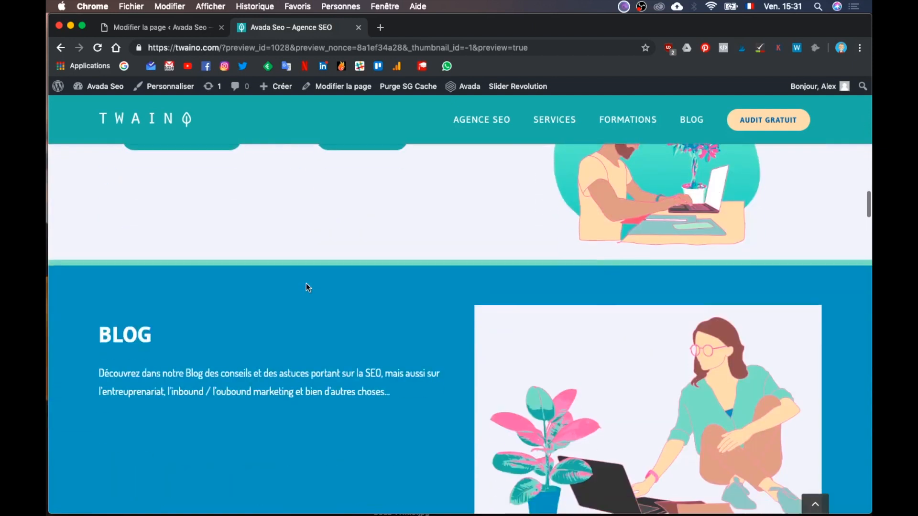
{"action": "scroll", "coordinate": [305, 284], "scroll_direction": "up", "scroll_amount": 10}
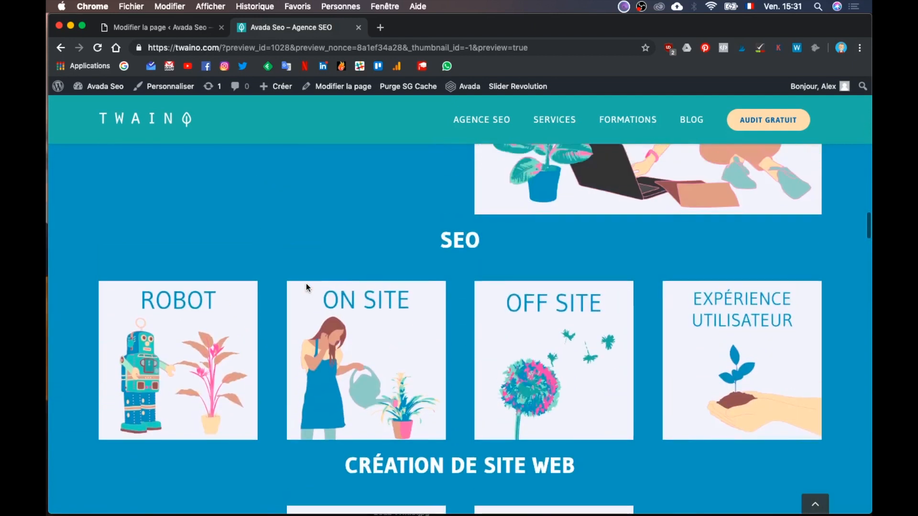
{"action": "scroll", "coordinate": [305, 287], "scroll_direction": "down", "scroll_amount": 6}
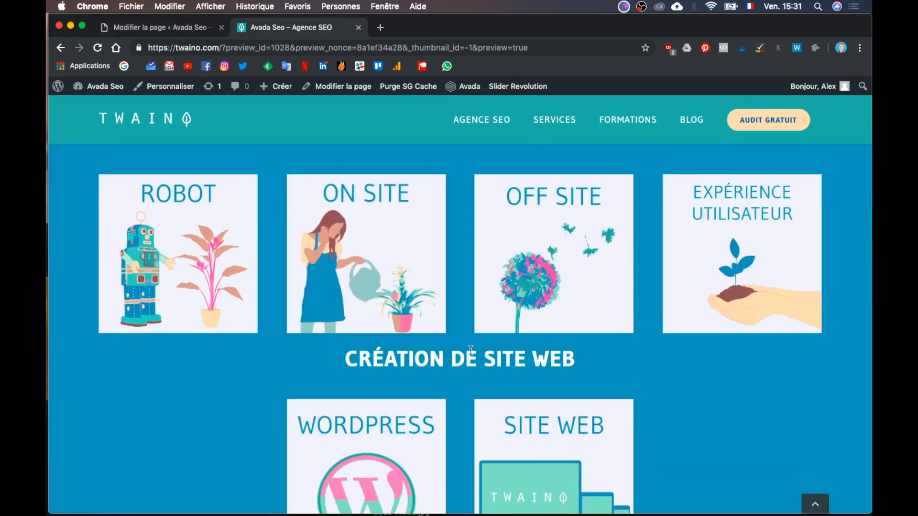
- Change the heading text above the WordPress and Site Web images to "Création de site web" and update the page
{"action": "left_click", "coordinate": [176, 27]}
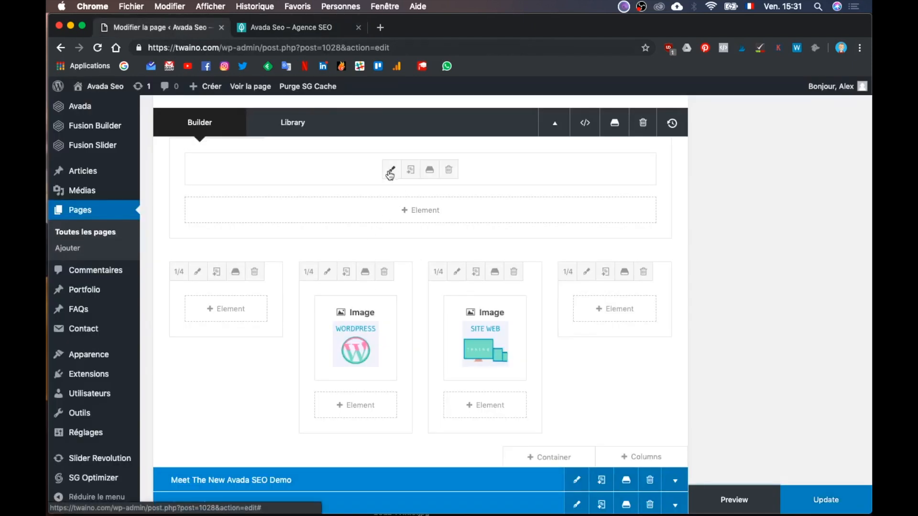
{"action": "left_click", "coordinate": [390, 173]}
{"action": "left_click", "coordinate": [780, 362]}
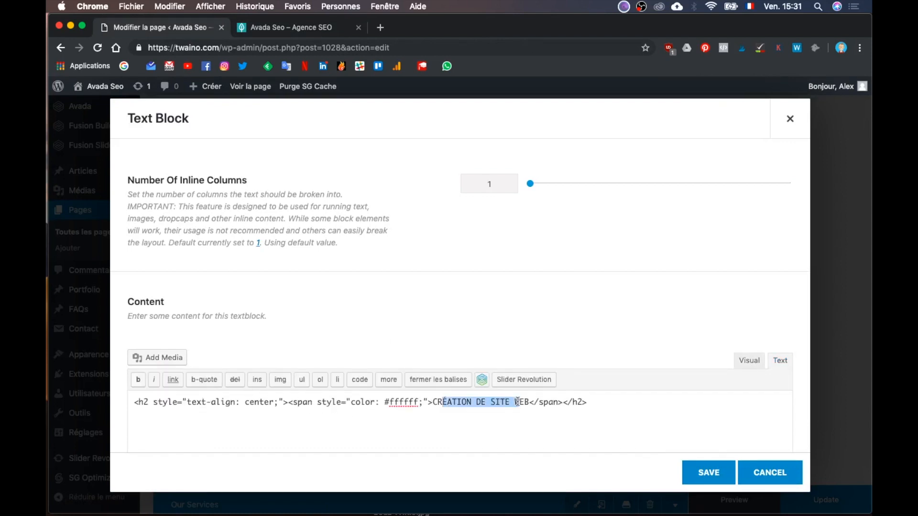
{"action": "key", "text": "BackSpace"}
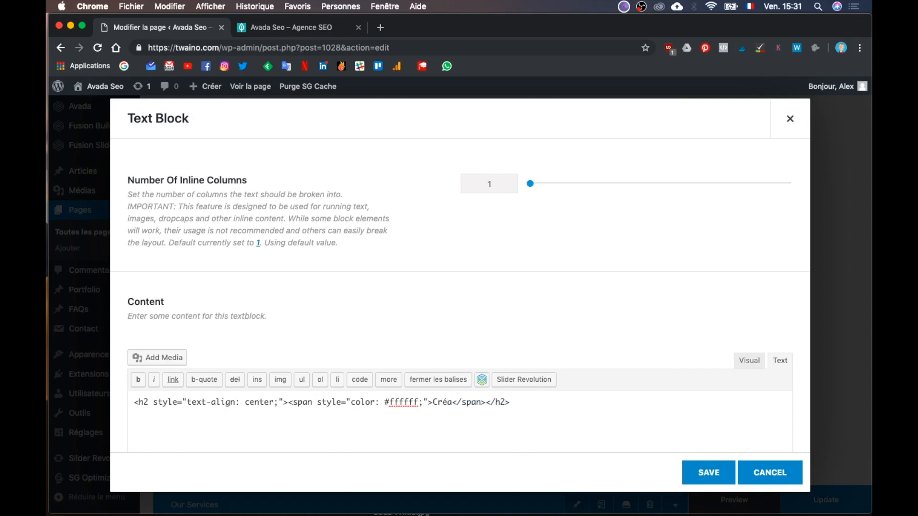
{"action": "type", "text": "ite web"}
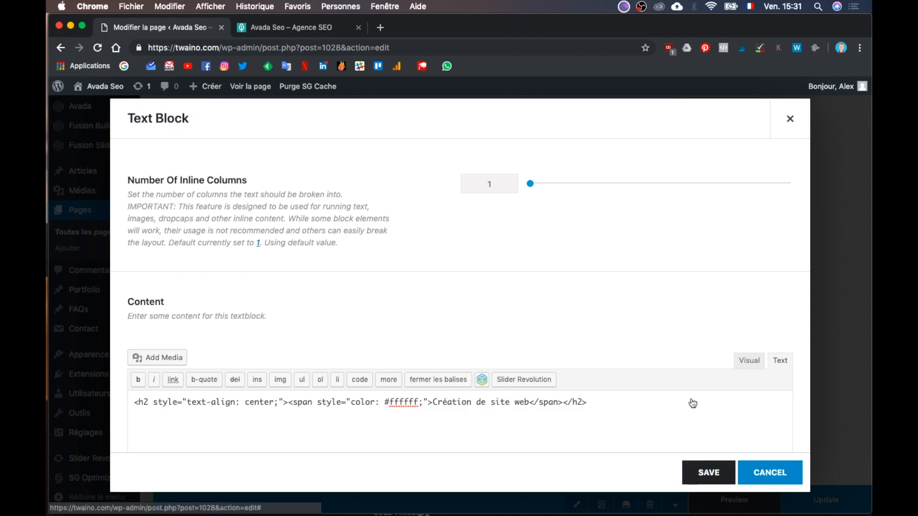
{"action": "scroll", "coordinate": [691, 353], "scroll_direction": "down", "scroll_amount": 2}
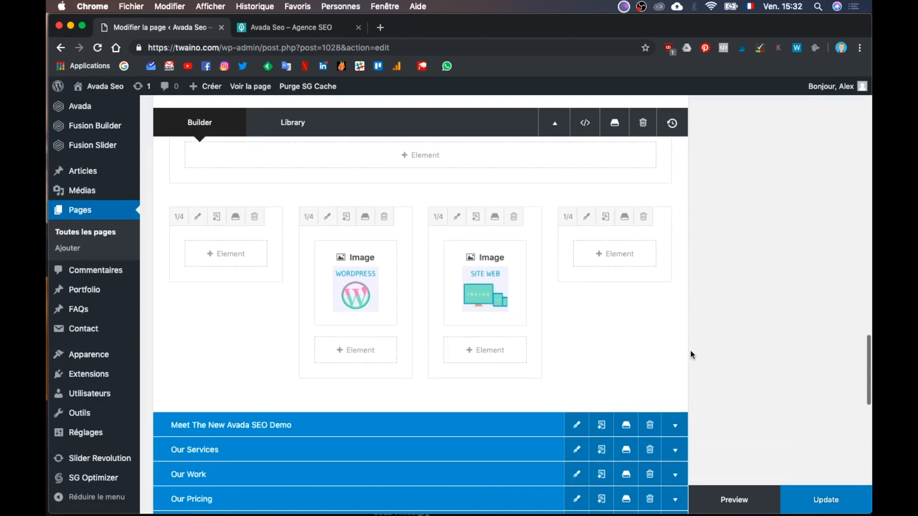
{"action": "left_click", "coordinate": [823, 497]}
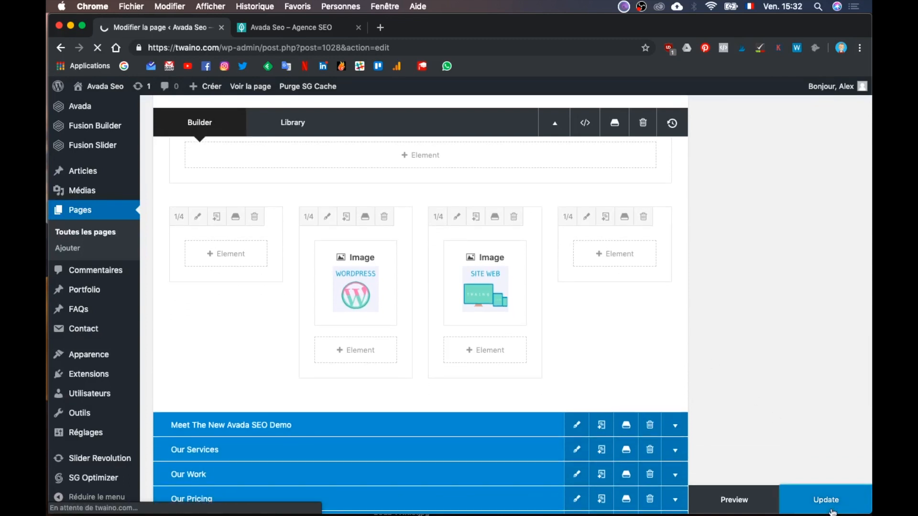
- Switch to Illustrator and examine the layout of the AUDIT SEO section in the mockup
{"action": "key", "text": "ctrl+Up"}
{"action": "left_click", "coordinate": [226, 272]}
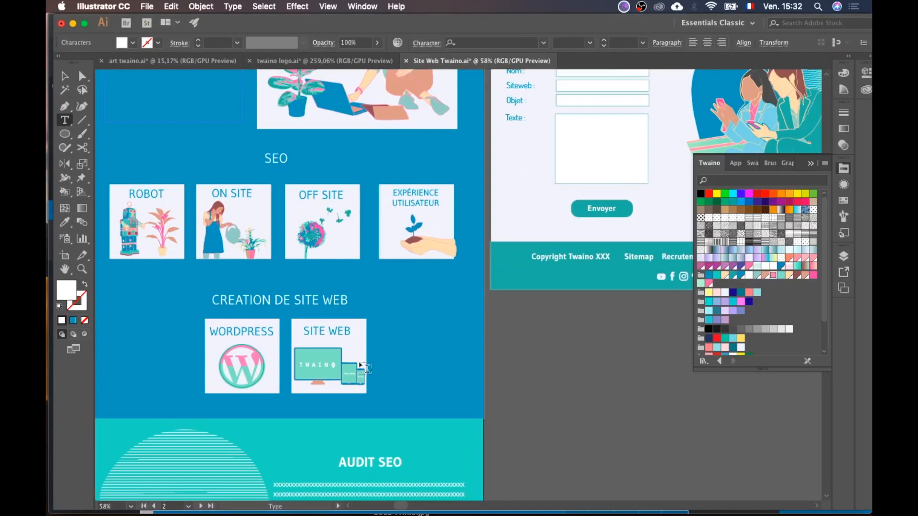
{"action": "scroll", "coordinate": [365, 368], "scroll_direction": "down", "scroll_amount": 10}
{"action": "scroll", "coordinate": [365, 368], "scroll_direction": "down", "scroll_amount": 2}
{"action": "scroll", "coordinate": [364, 368], "scroll_direction": "left", "scroll_amount": 2}
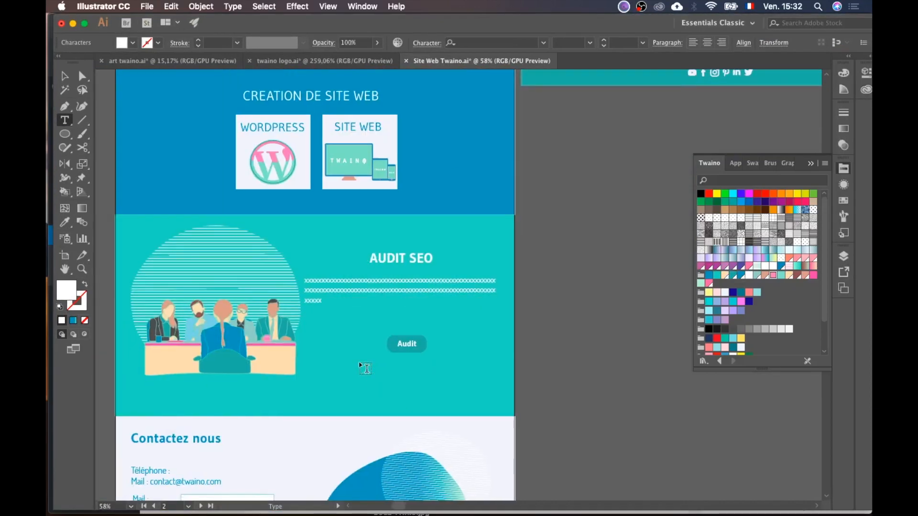
{"action": "scroll", "coordinate": [365, 368], "scroll_direction": "up", "scroll_amount": 4}
{"action": "scroll", "coordinate": [365, 368], "scroll_direction": "down", "scroll_amount": 1}
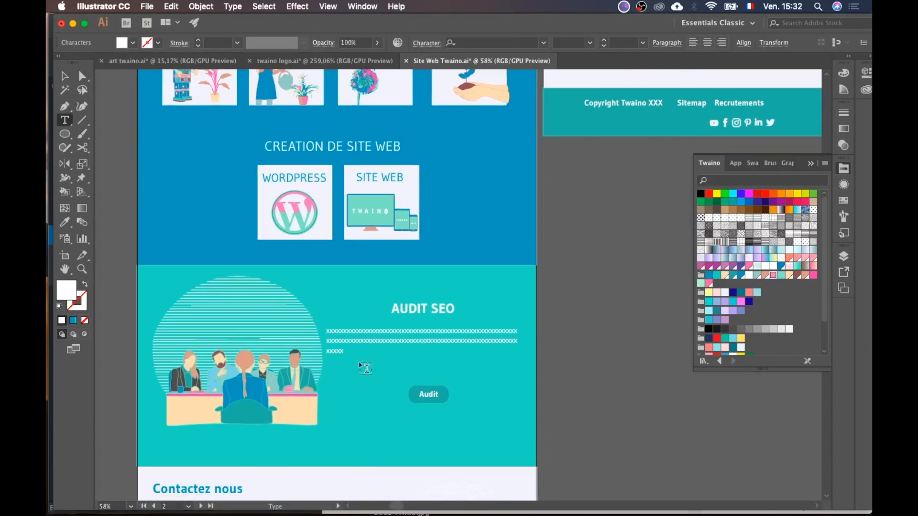
{"action": "scroll", "coordinate": [364, 368], "scroll_direction": "down", "scroll_amount": 3}
{"action": "scroll", "coordinate": [365, 368], "scroll_direction": "up", "scroll_amount": 1}
{"action": "scroll", "coordinate": [364, 368], "scroll_direction": "left", "scroll_amount": 1}
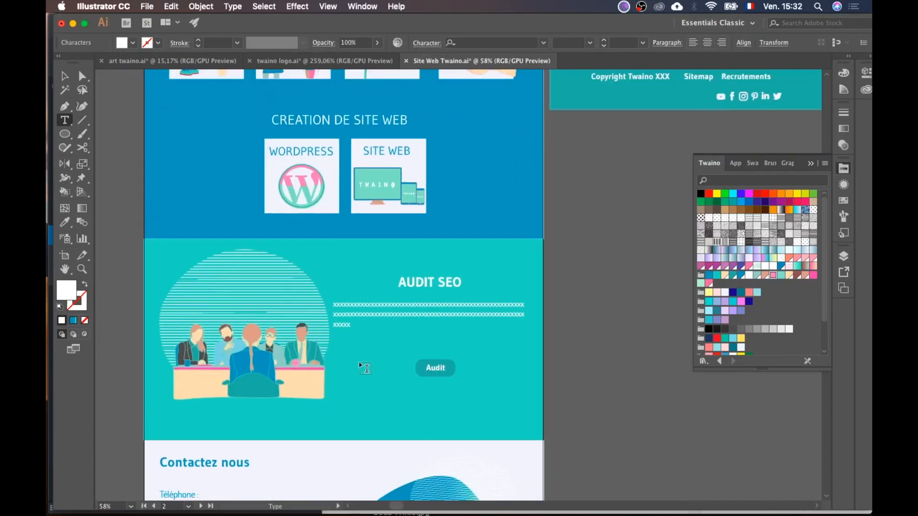
{"action": "key", "text": "ctrl+Up"}
{"action": "left_click", "coordinate": [602, 267]}
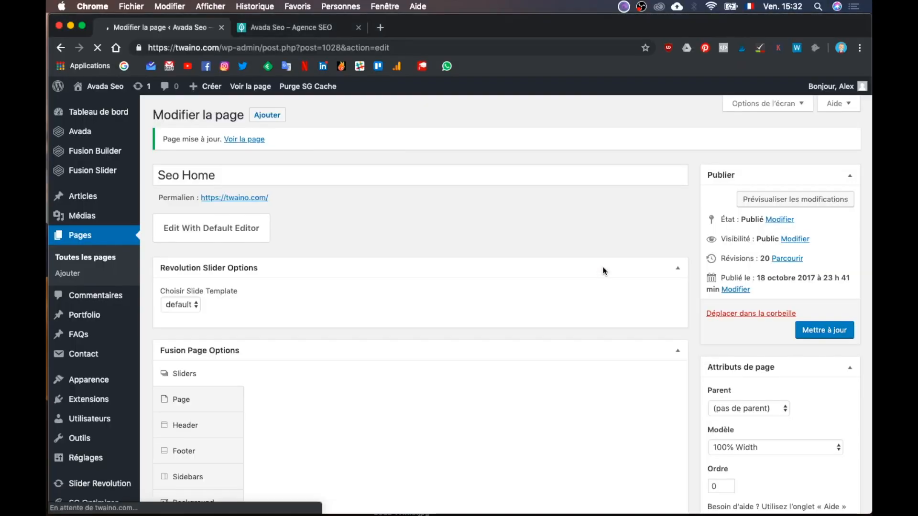
- In the Illustrator mockup, sample the AUDIT SEO section's turquoise background and get its hex colour code
{"action": "key", "text": "ctrl+Up"}
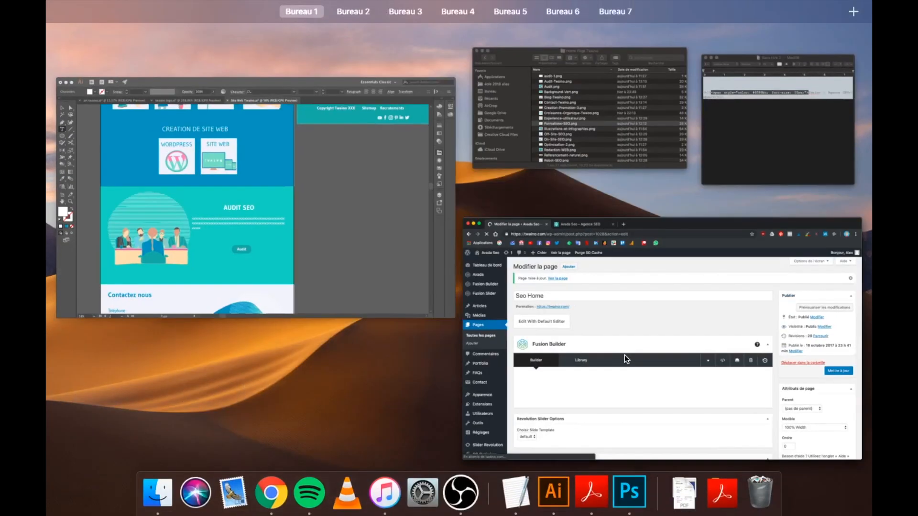
{"action": "left_click", "coordinate": [303, 248]}
{"action": "scroll", "coordinate": [346, 275], "scroll_direction": "up", "scroll_amount": 10}
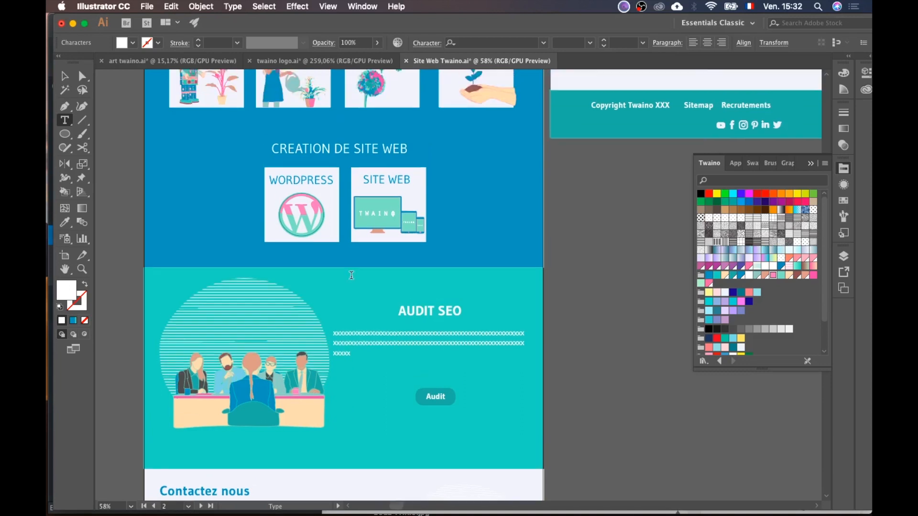
{"action": "key", "text": "Escape"}
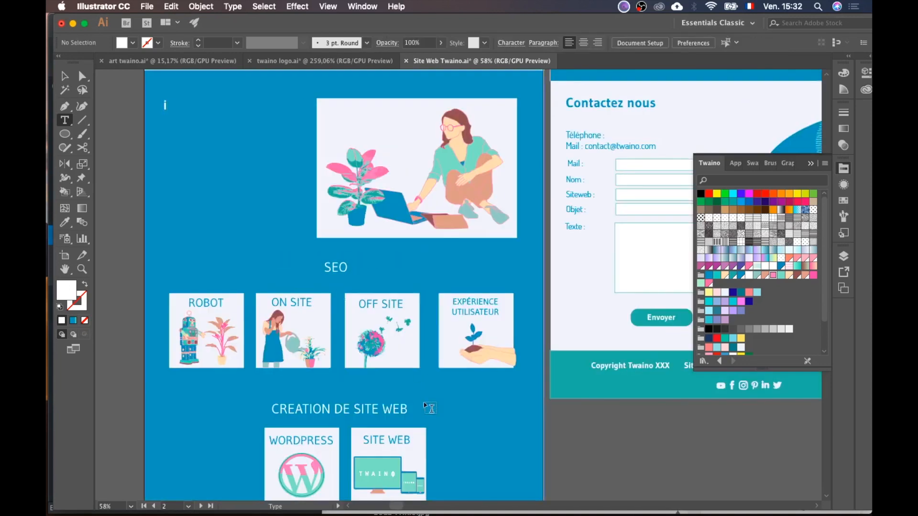
{"action": "scroll", "coordinate": [424, 380], "scroll_direction": "down", "scroll_amount": 5}
{"action": "left_click", "coordinate": [365, 381]}
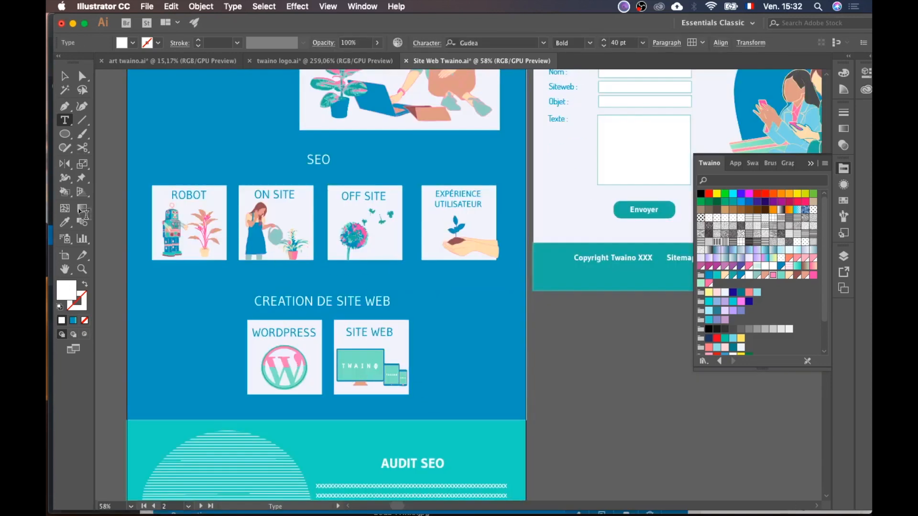
{"action": "scroll", "coordinate": [317, 296], "scroll_direction": "down", "scroll_amount": 4}
{"action": "left_click", "coordinate": [62, 75]}
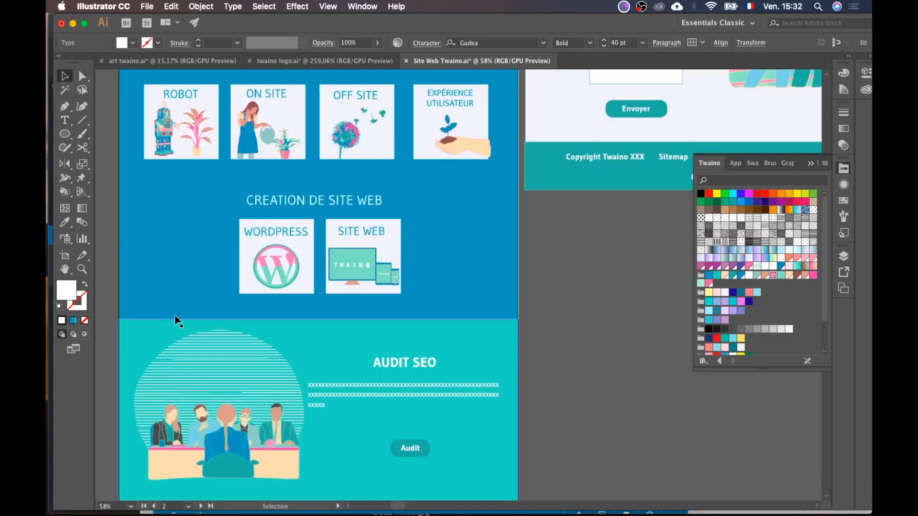
{"action": "left_click", "coordinate": [111, 353]}
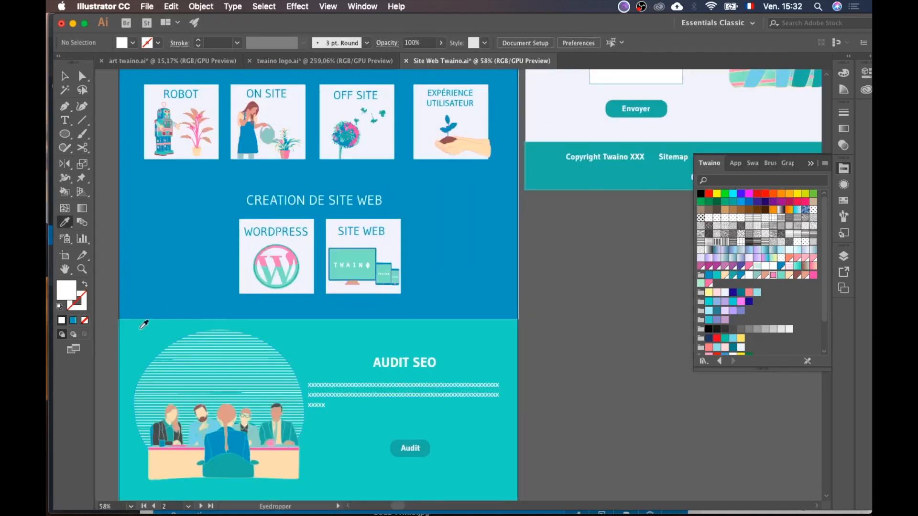
{"action": "left_click", "coordinate": [144, 324]}
{"action": "double_click", "coordinate": [66, 290]}
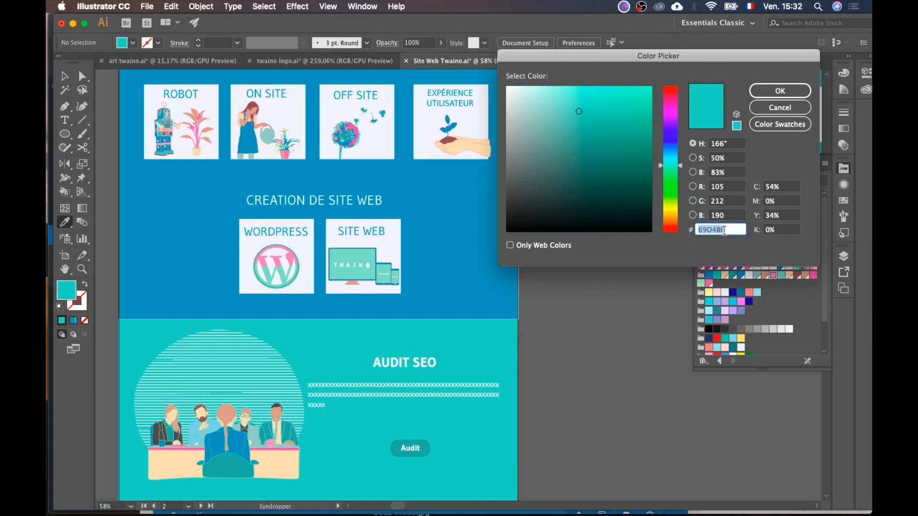
{"action": "left_click", "coordinate": [780, 90]}
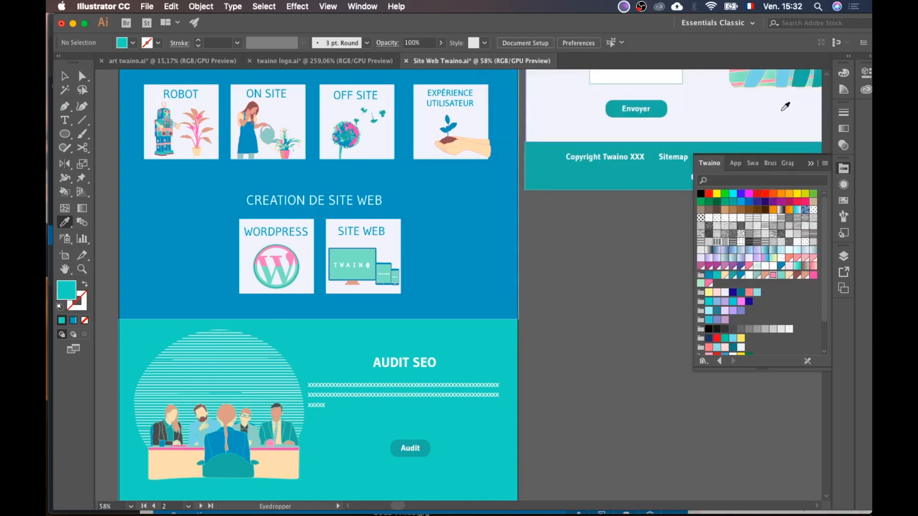
- Switch to Chrome, add a container with two 1/2 columns at the end of the page, and name it Audit
{"action": "key", "text": "ctrl+Up"}
{"action": "left_click", "coordinate": [693, 406]}
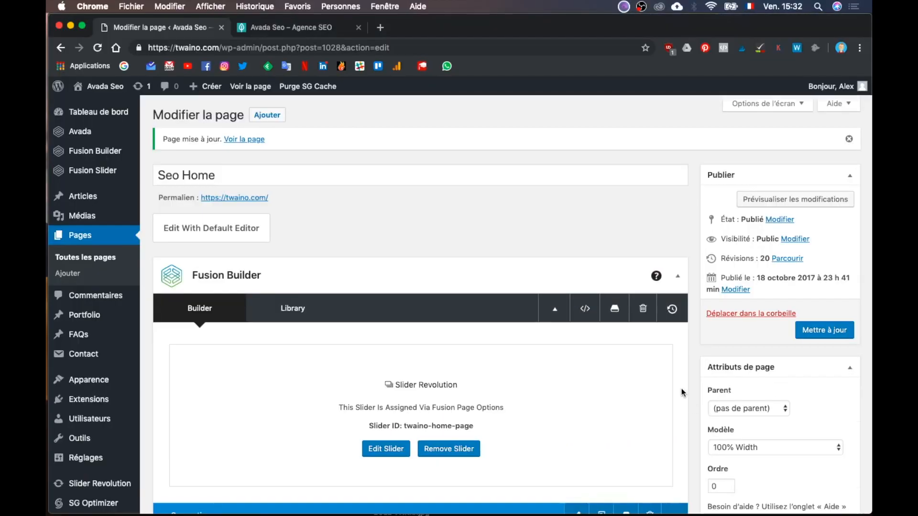
{"action": "scroll", "coordinate": [681, 388], "scroll_direction": "down", "scroll_amount": 15}
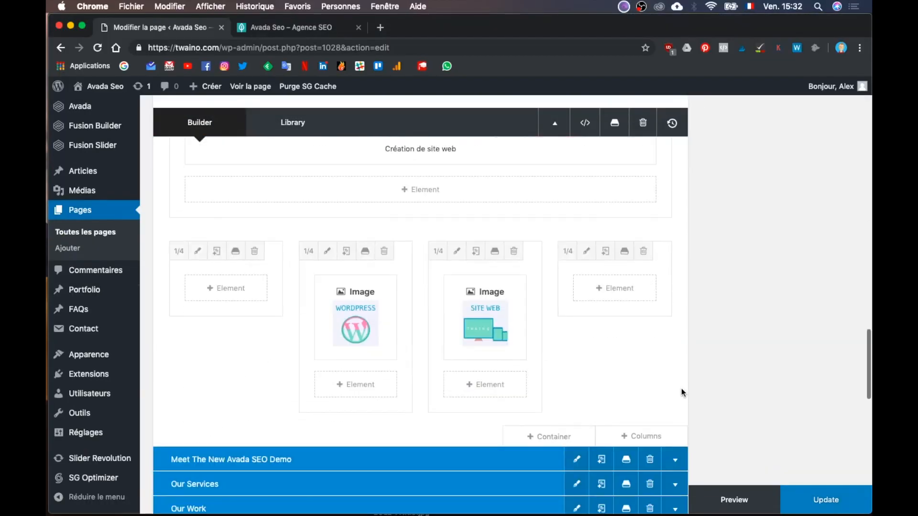
{"action": "scroll", "coordinate": [681, 388], "scroll_direction": "down", "scroll_amount": 10}
{"action": "scroll", "coordinate": [676, 377], "scroll_direction": "up", "scroll_amount": 1}
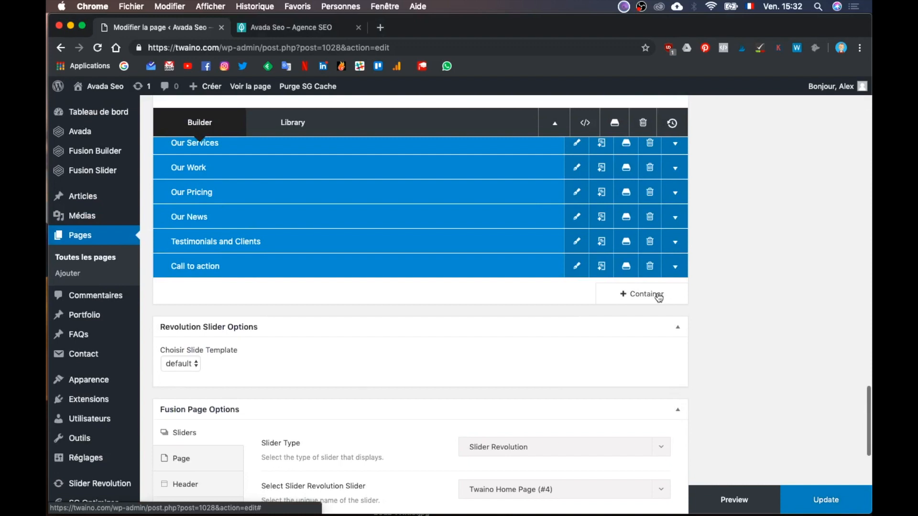
{"action": "left_click", "coordinate": [659, 296]}
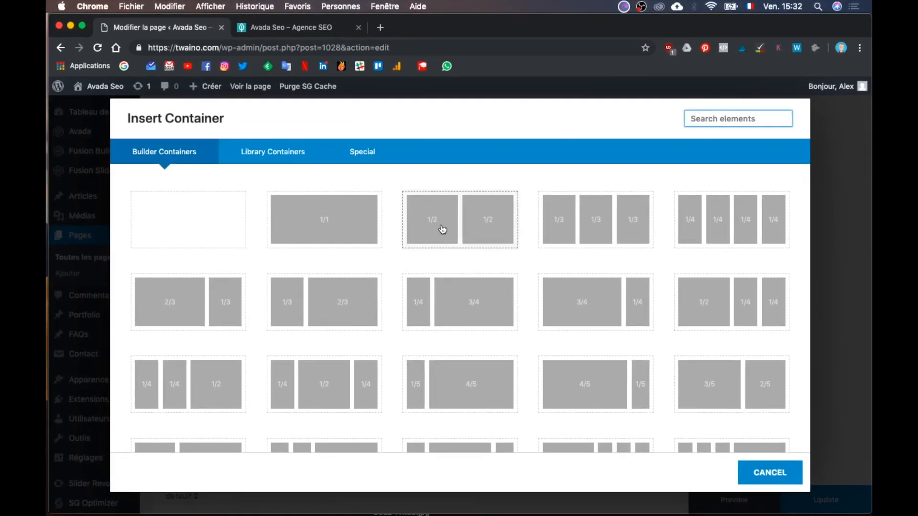
{"action": "left_click", "coordinate": [442, 229]}
{"action": "scroll", "coordinate": [435, 334], "scroll_direction": "up", "scroll_amount": 1}
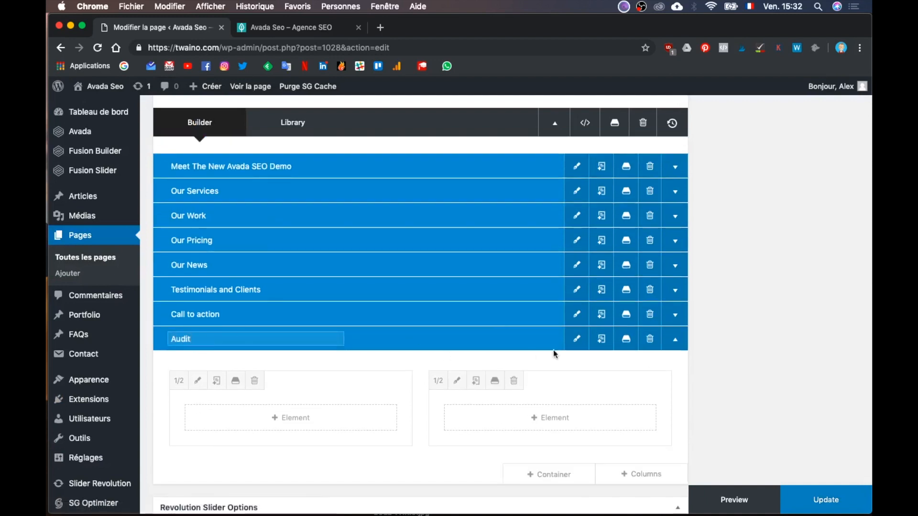
{"action": "left_click", "coordinate": [365, 335]}
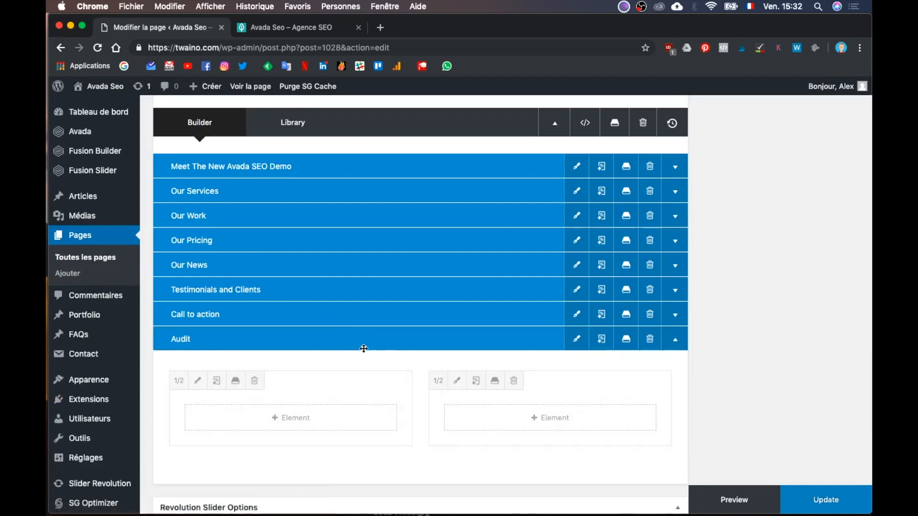
- Move the collapsed Audit container directly above Meet The New Avada SEO Demo and expand it
{"action": "left_click", "coordinate": [364, 349]}
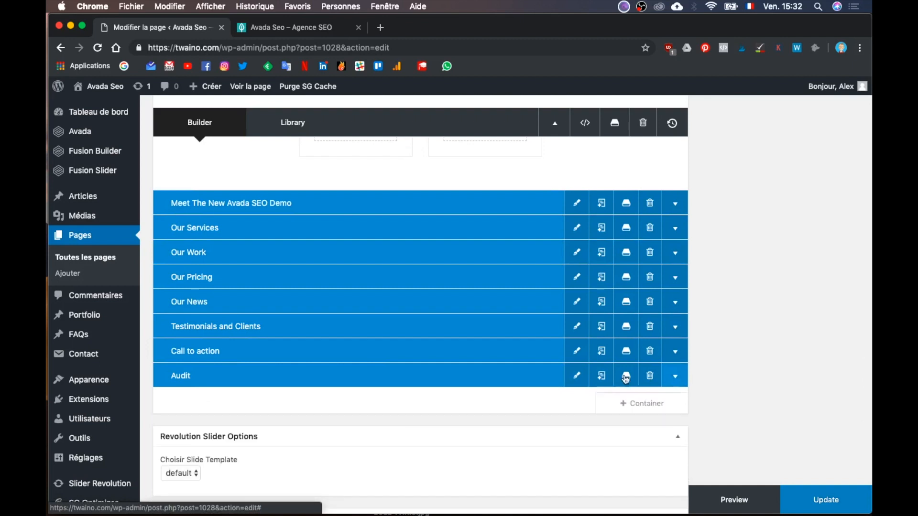
{"action": "left_click_drag", "start_coordinate": [418, 196], "coordinate": [415, 199]}
{"action": "scroll", "coordinate": [620, 294], "scroll_direction": "down", "scroll_amount": 1}
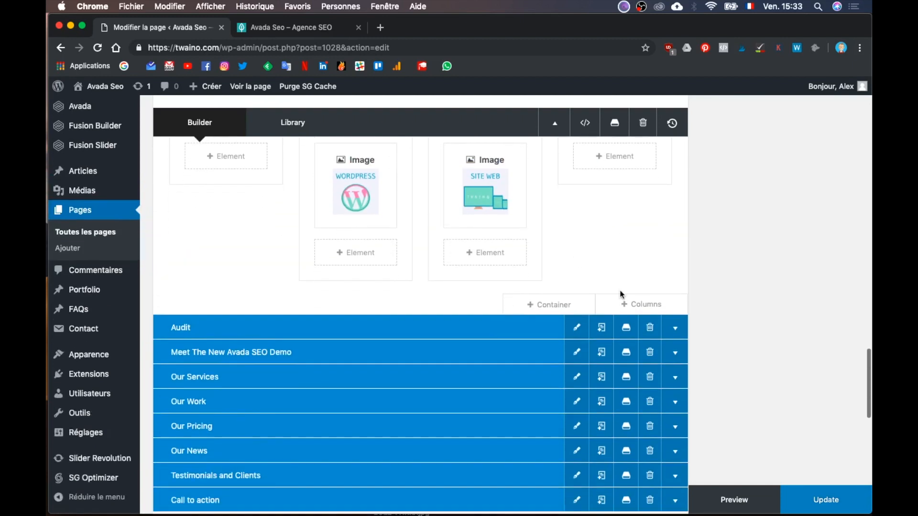
{"action": "left_click", "coordinate": [675, 327]}
{"action": "scroll", "coordinate": [756, 352], "scroll_direction": "down", "scroll_amount": 2}
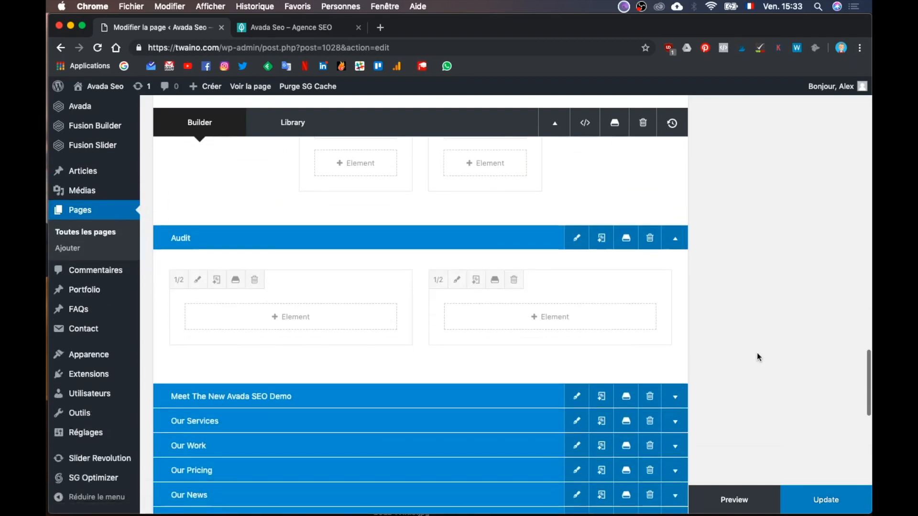
- Add an Image element with Audit-Twaino.png to the first 1/2 column of the Audit container and save it
{"action": "key", "text": "ctrl+Up"}
{"action": "key", "text": "ctrl+Up"}
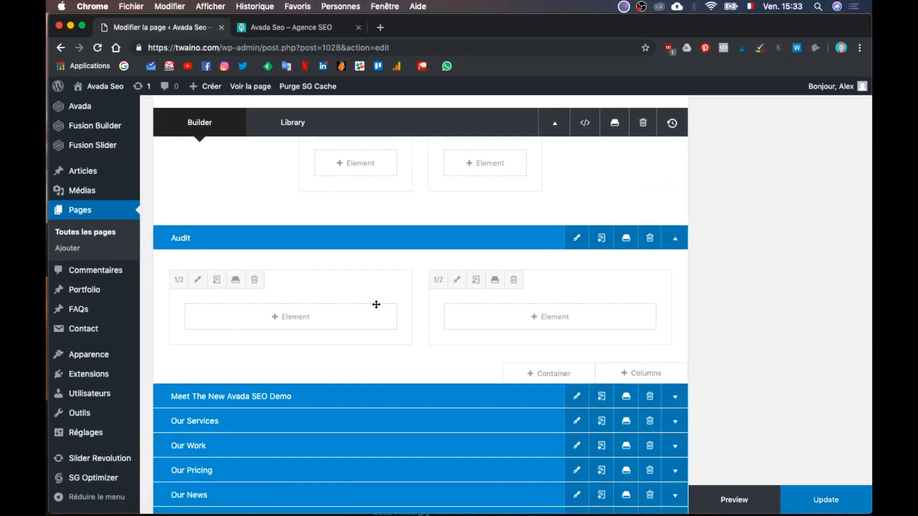
{"action": "left_click", "coordinate": [499, 317]}
{"action": "type", "text": "image"}
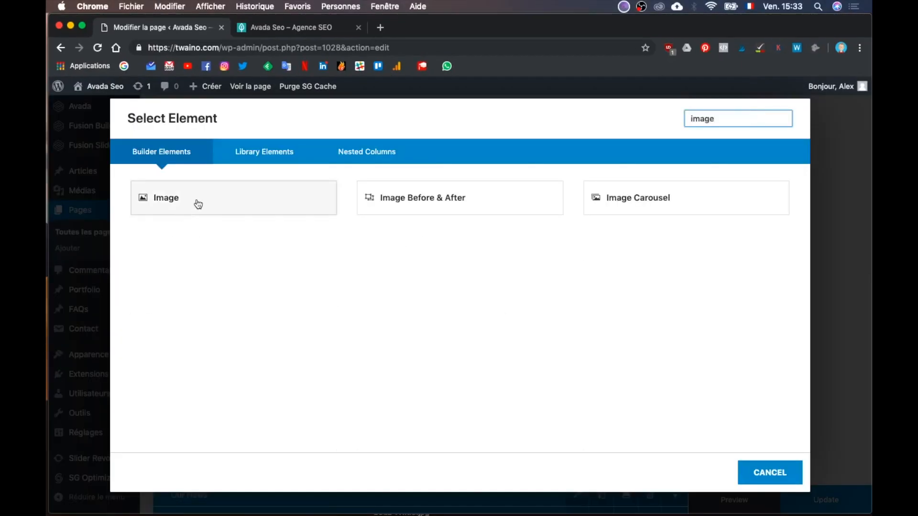
{"action": "left_click", "coordinate": [198, 204]}
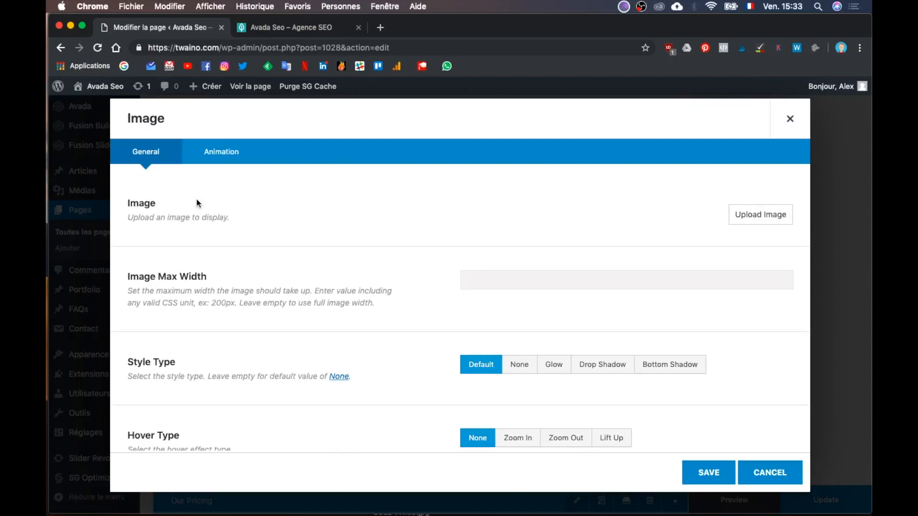
{"action": "left_click", "coordinate": [753, 217]}
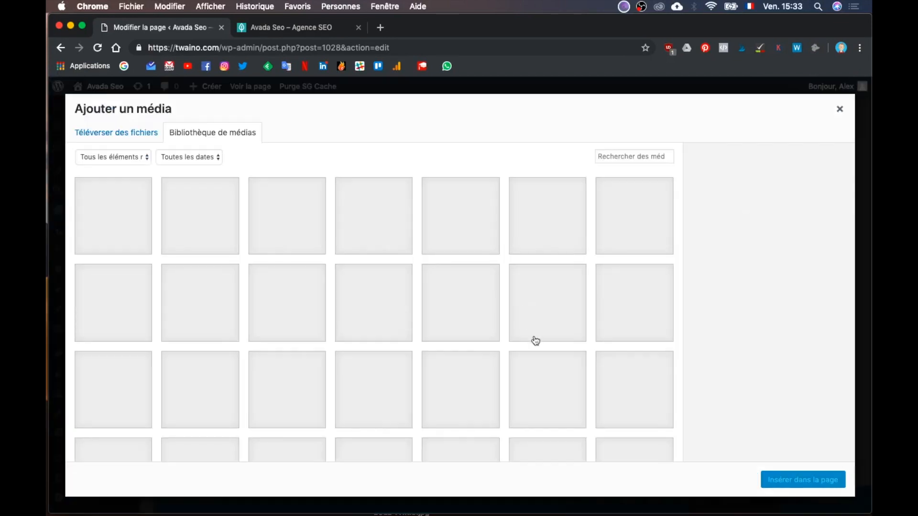
{"action": "left_click", "coordinate": [534, 339]}
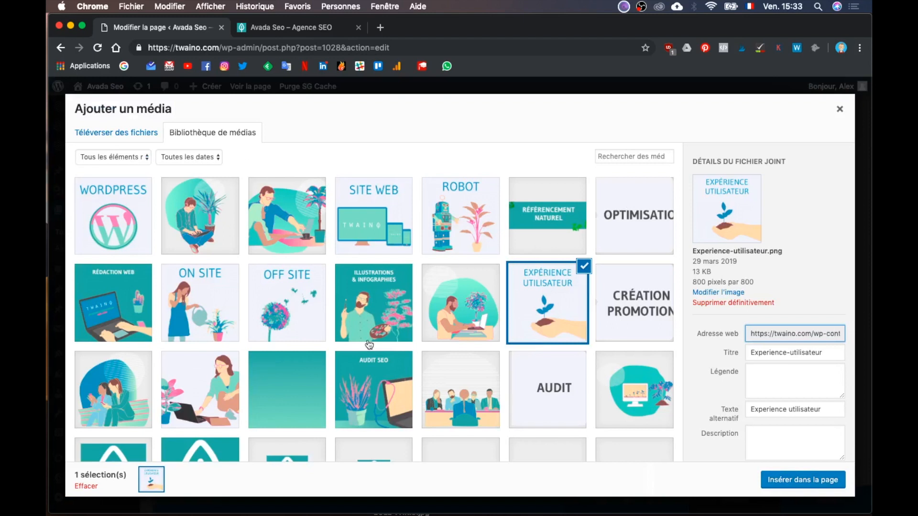
{"action": "scroll", "coordinate": [323, 272], "scroll_direction": "down", "scroll_amount": 3}
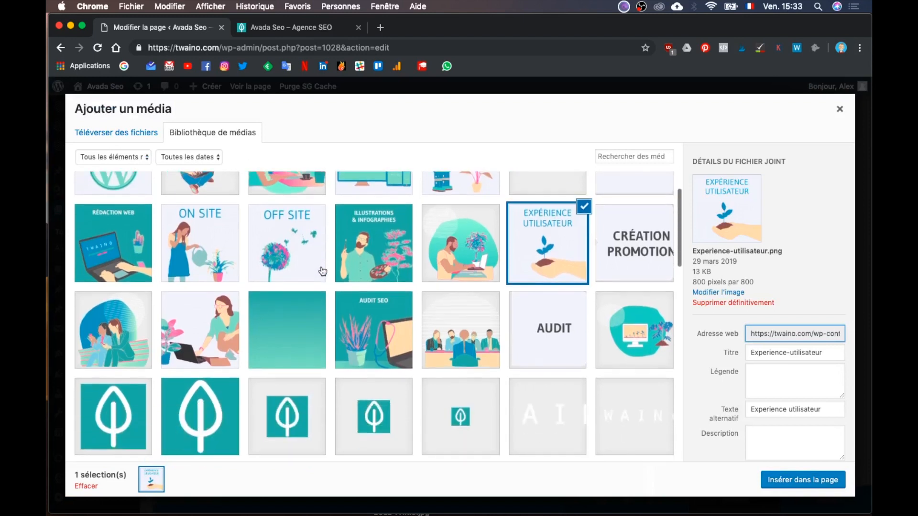
{"action": "left_click", "coordinate": [478, 320]}
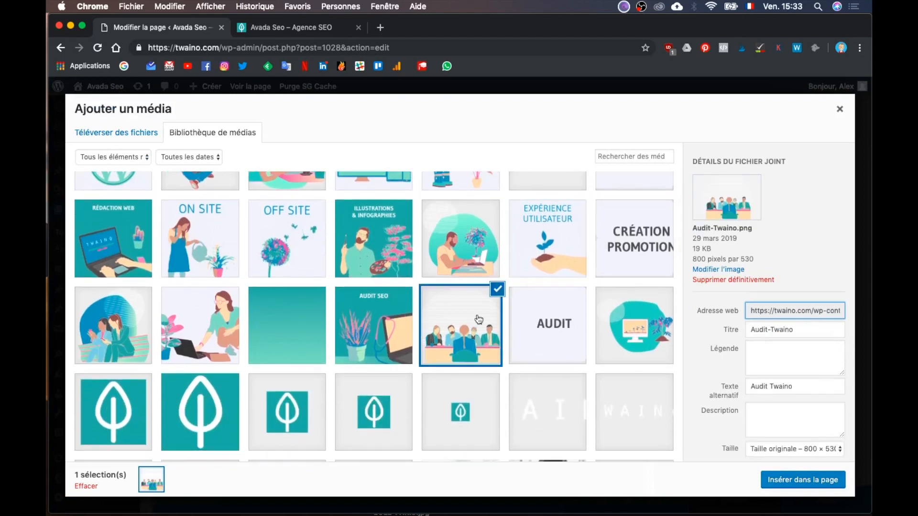
{"action": "left_click", "coordinate": [825, 481]}
{"action": "left_click", "coordinate": [710, 470]}
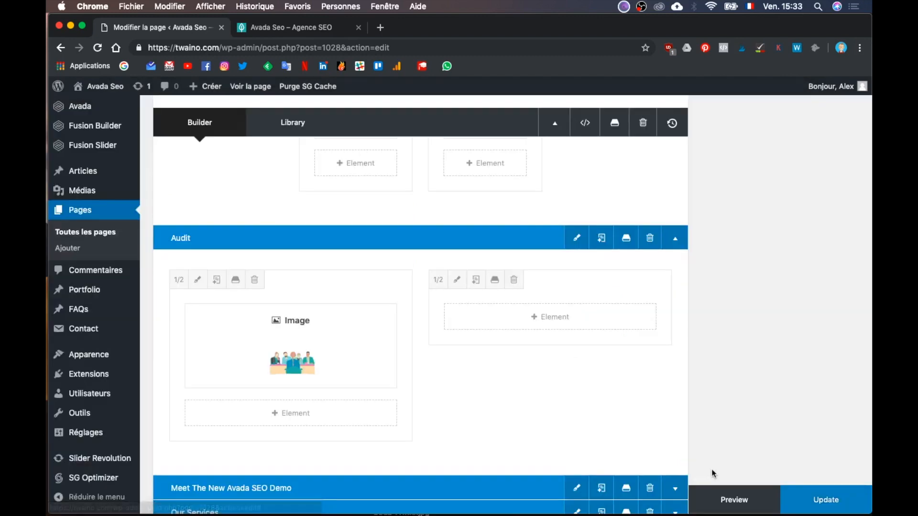
- Compare the SEO and Audit sections in the Illustrator mockup with the containers built in Chrome
{"action": "key", "text": "ctrl+Up"}
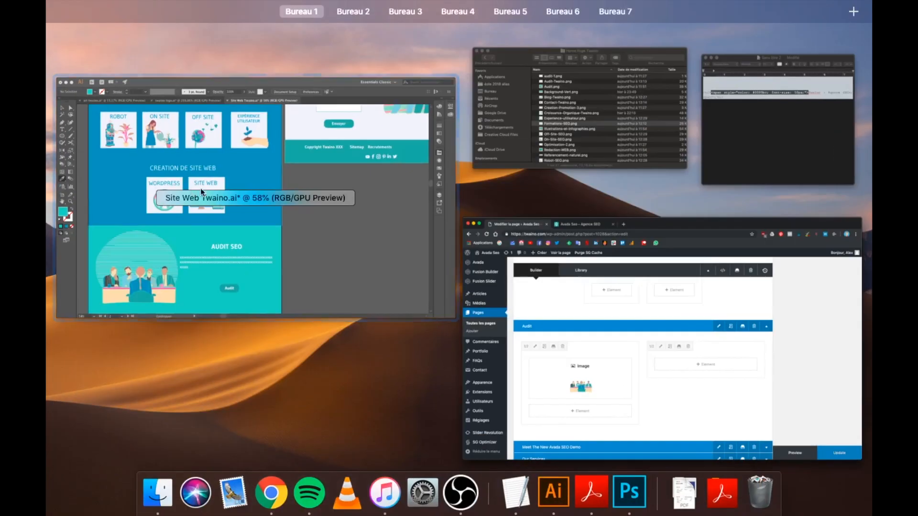
{"action": "left_click", "coordinate": [191, 187]}
{"action": "key", "text": "ctrl+Up"}
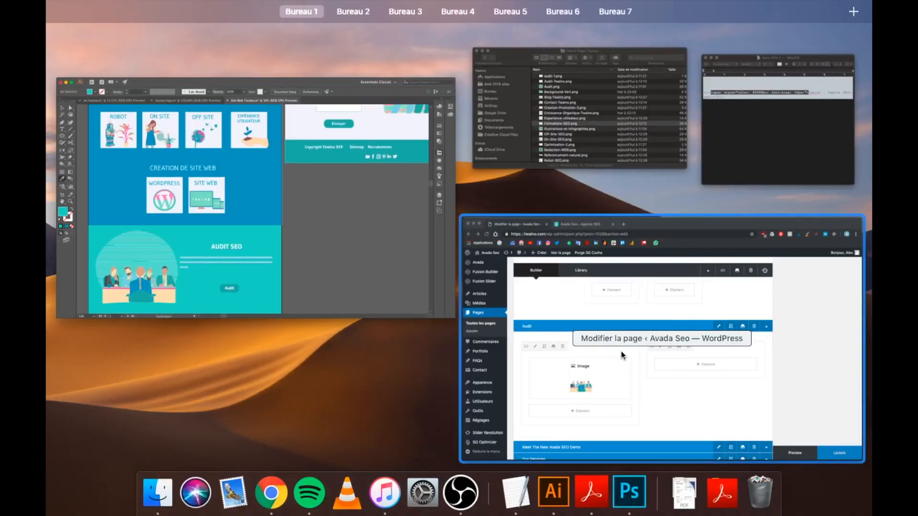
{"action": "left_click", "coordinate": [620, 351]}
{"action": "scroll", "coordinate": [618, 351], "scroll_direction": "up", "scroll_amount": 5}
{"action": "scroll", "coordinate": [618, 351], "scroll_direction": "up", "scroll_amount": 1}
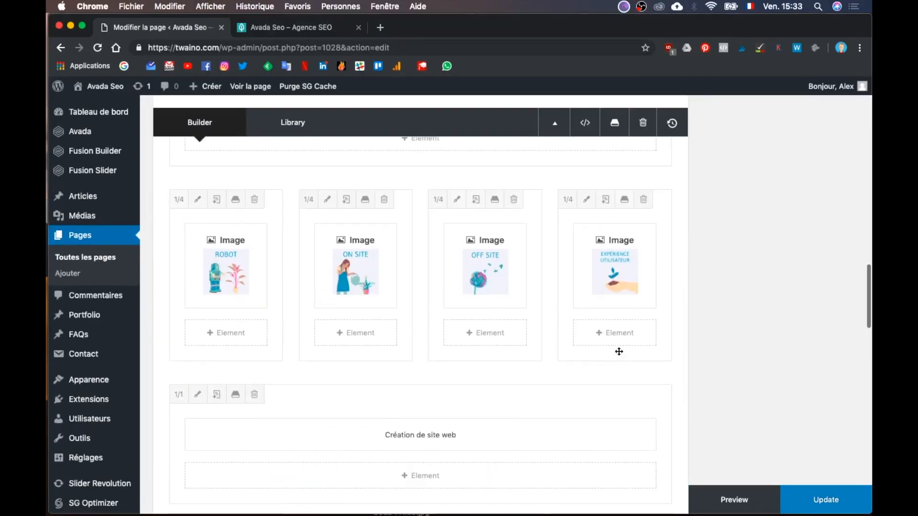
{"action": "key", "text": "ctrl+Up"}
{"action": "left_click", "coordinate": [237, 211]}
{"action": "scroll", "coordinate": [237, 213], "scroll_direction": "up", "scroll_amount": 5}
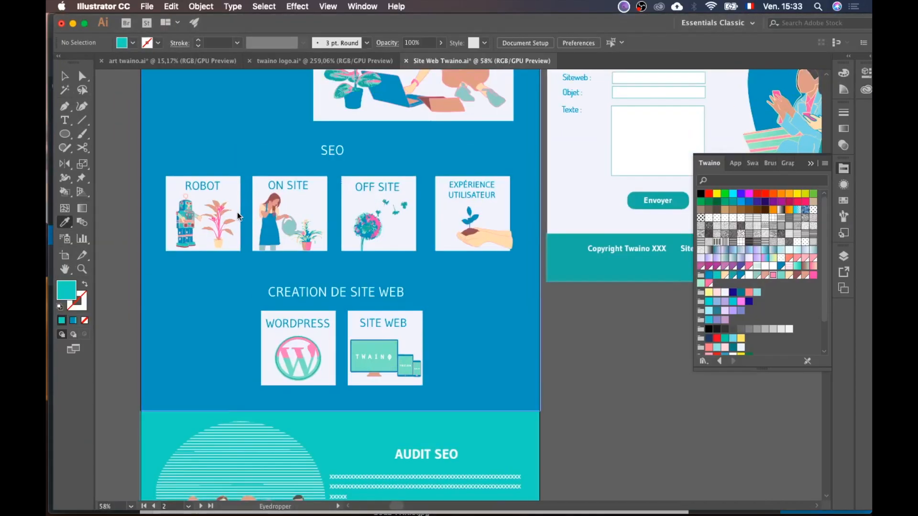
{"action": "scroll", "coordinate": [238, 214], "scroll_direction": "down", "scroll_amount": 6}
{"action": "scroll", "coordinate": [238, 215], "scroll_direction": "up", "scroll_amount": 7}
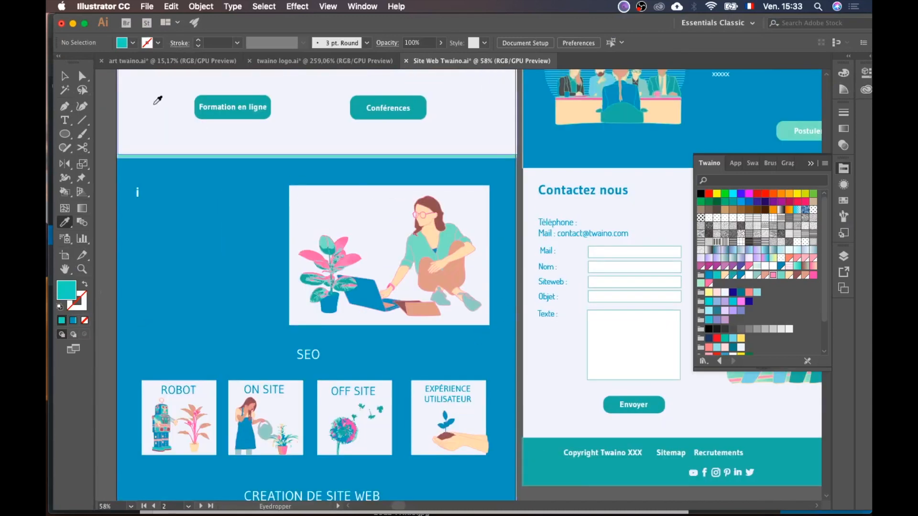
- Undo the recent changes in the Illustrator mockup to restore the BLOG section's heading and paragraph
{"action": "left_click", "coordinate": [65, 76]}
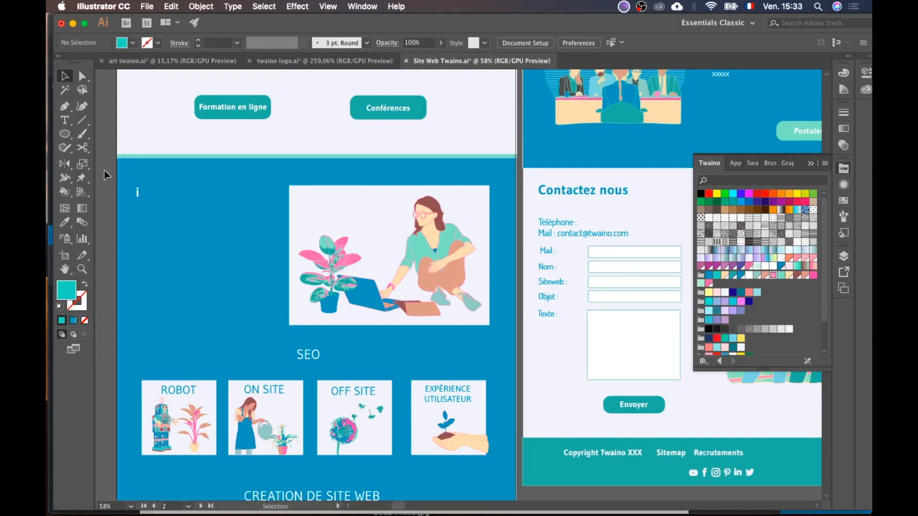
{"action": "key", "text": "super+z"}
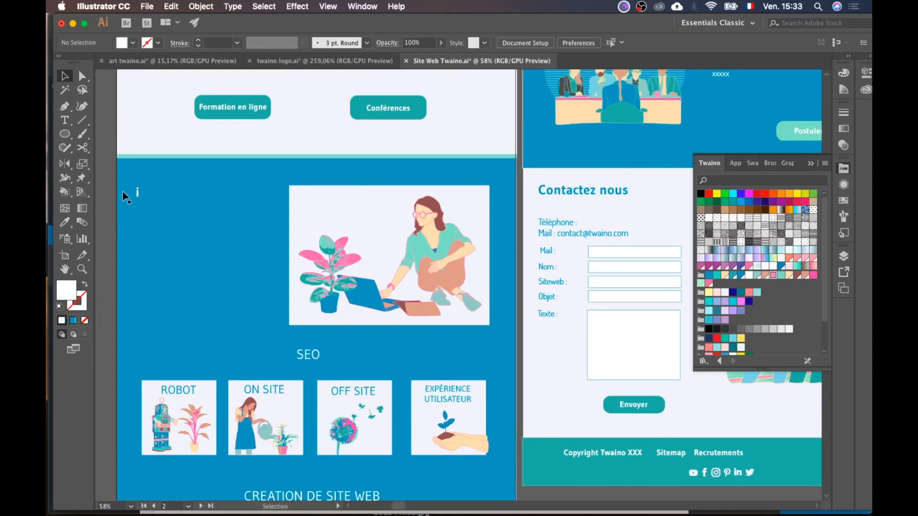
{"action": "left_click", "coordinate": [136, 190]}
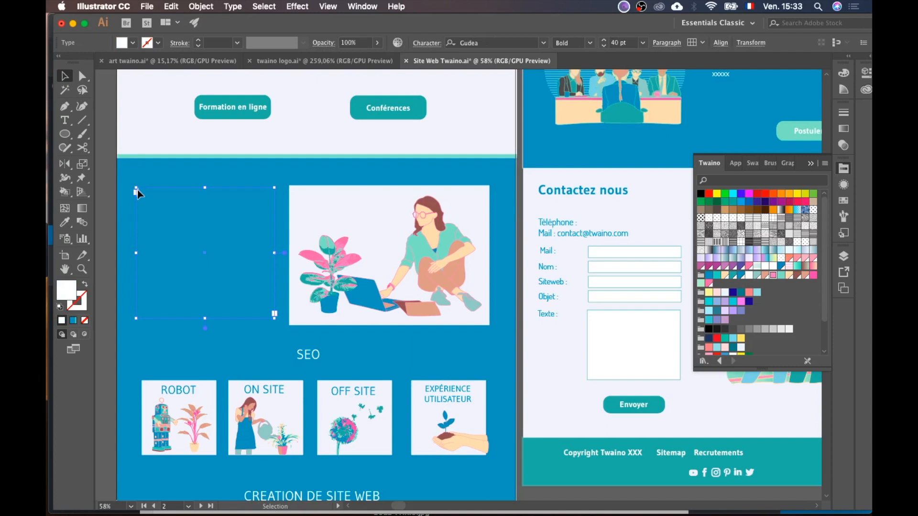
{"action": "key", "text": "super+z"}
{"action": "left_click", "coordinate": [159, 321]}
{"action": "scroll", "coordinate": [159, 322], "scroll_direction": "down", "scroll_amount": 10}
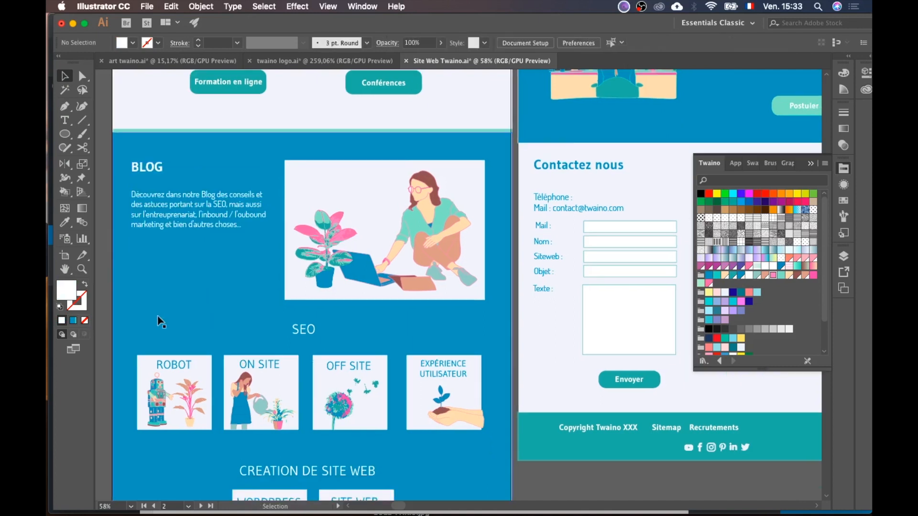
- Switch to Chrome, clone the BLOG container's text column, and move the copy beside the image column in the Audit container
{"action": "key", "text": "ctrl+Up"}
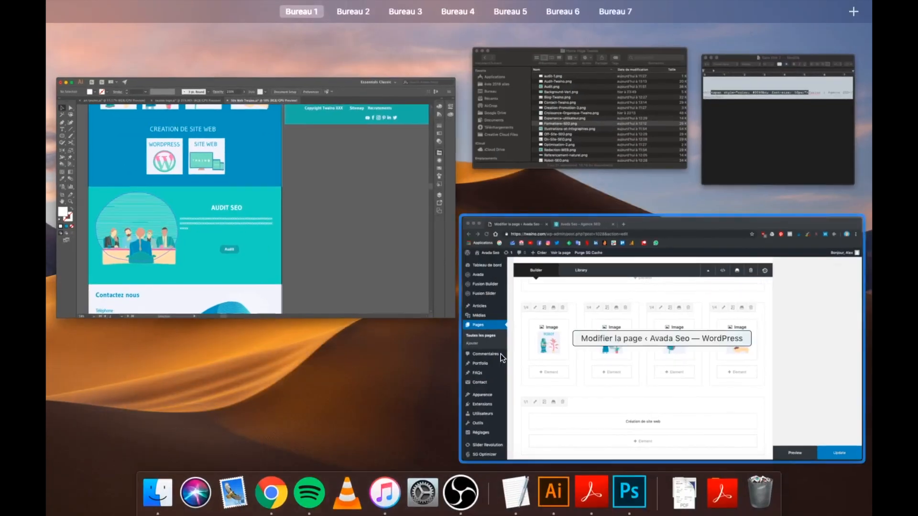
{"action": "left_click", "coordinate": [500, 354]}
{"action": "scroll", "coordinate": [566, 374], "scroll_direction": "down", "scroll_amount": 10}
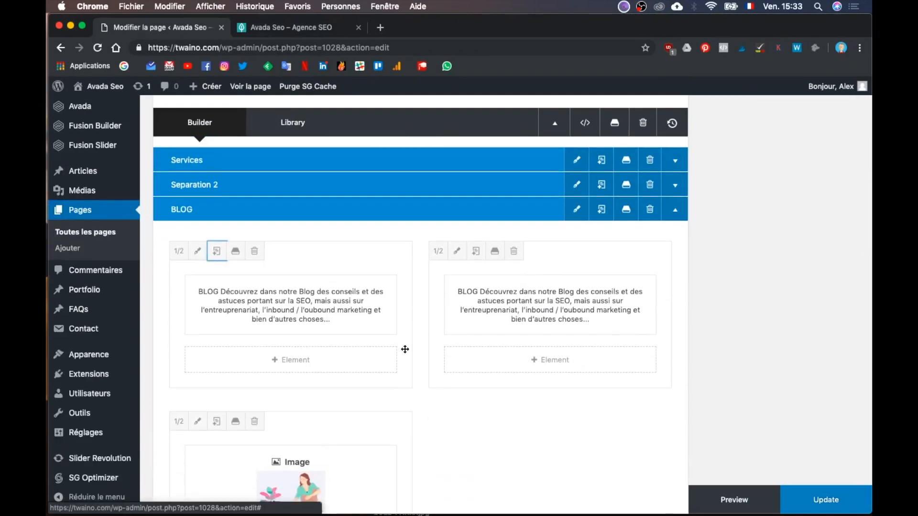
{"action": "scroll", "coordinate": [596, 153], "scroll_direction": "down", "scroll_amount": 3}
{"action": "left_click_drag", "start_coordinate": [602, 291], "coordinate": [538, 307]}
- Check the AUDIT SEO section in Illustrator, and in Chrome change the copied text block's heading to Audit SEO
{"action": "key", "text": "ctrl+Up"}
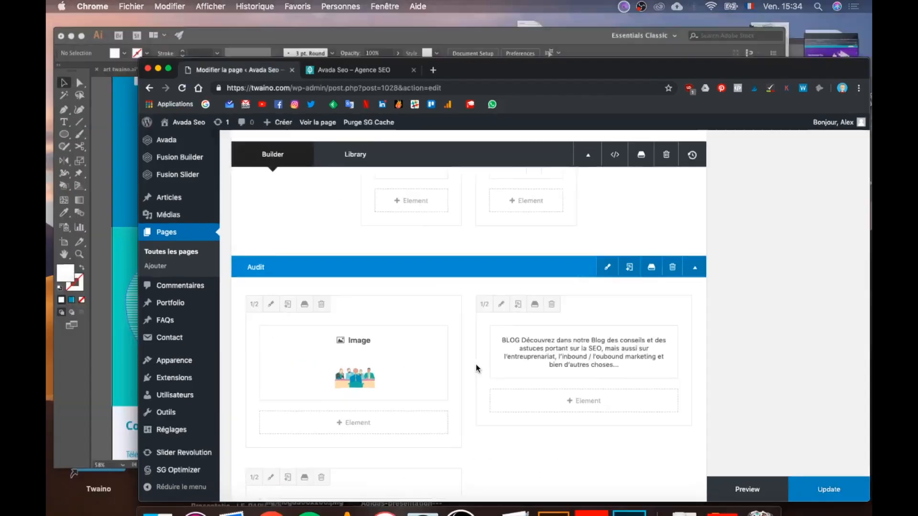
{"action": "left_click", "coordinate": [257, 261]}
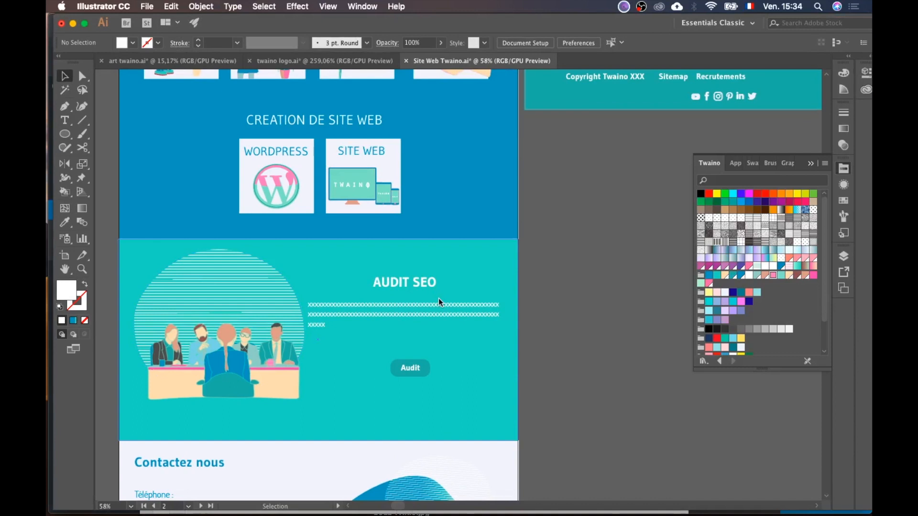
{"action": "key", "text": "ctrl+Up"}
{"action": "left_click", "coordinate": [679, 365]}
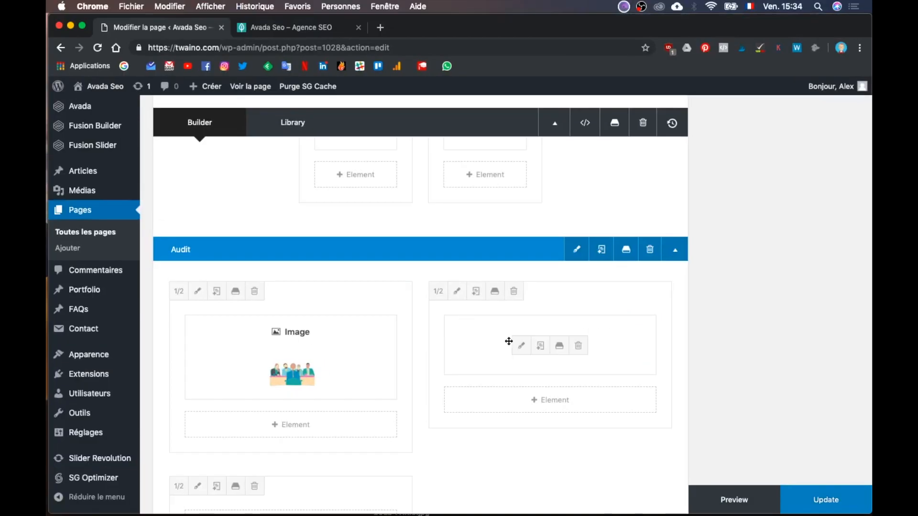
{"action": "left_click", "coordinate": [520, 348]}
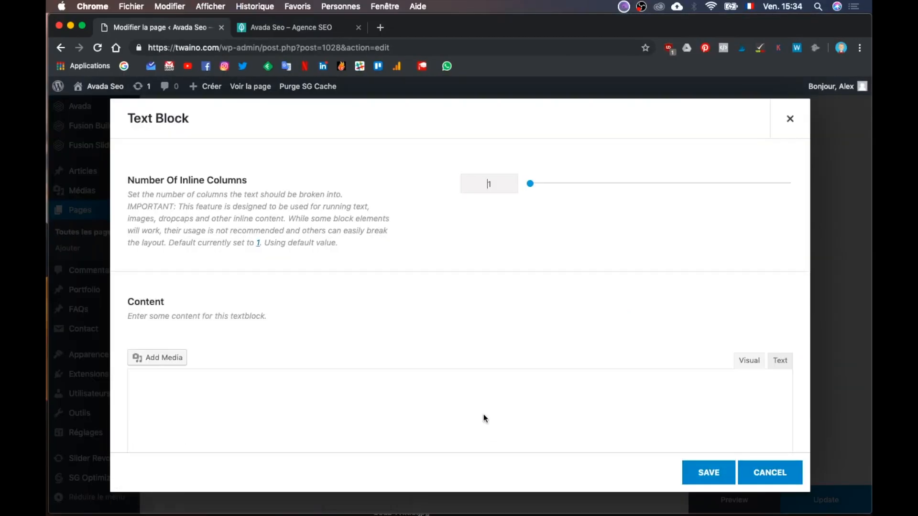
{"action": "scroll", "coordinate": [487, 414], "scroll_direction": "down", "scroll_amount": 3}
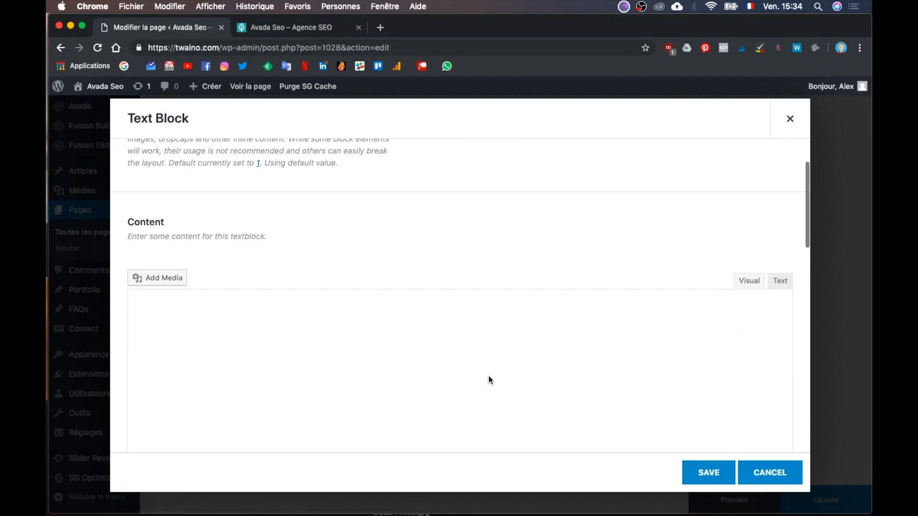
{"action": "left_click", "coordinate": [780, 282]}
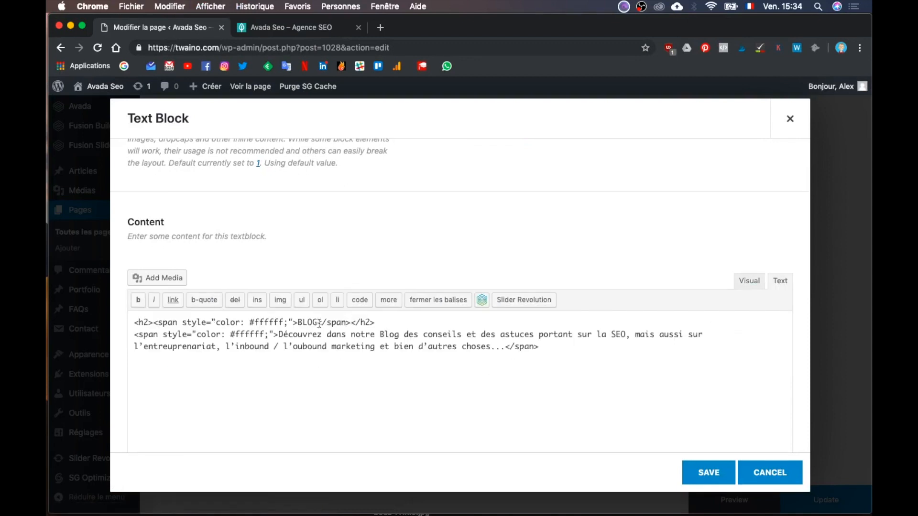
{"action": "type", "text": "Audit SE"}
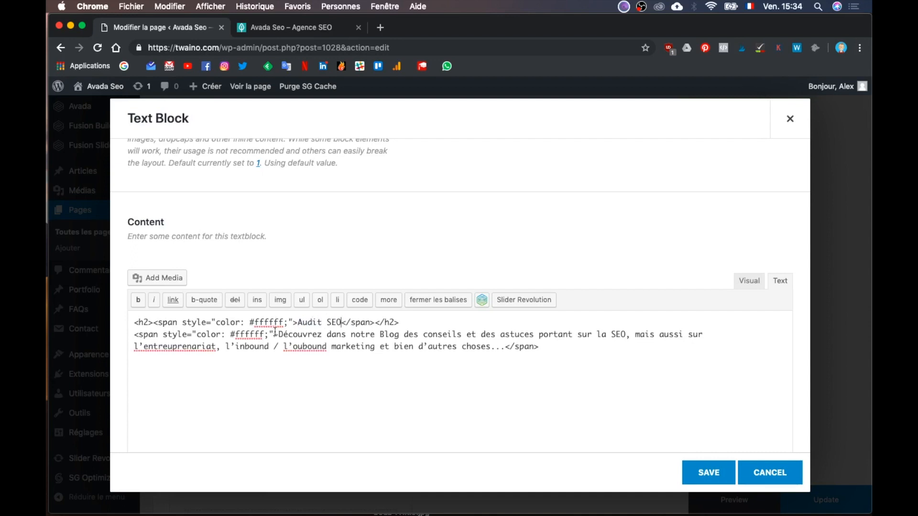
- Replace the text block's BLOG paragraph with repeated xxxxxxx placeholder text and save the block
{"action": "left_click_drag", "start_coordinate": [275, 334], "coordinate": [495, 346]}
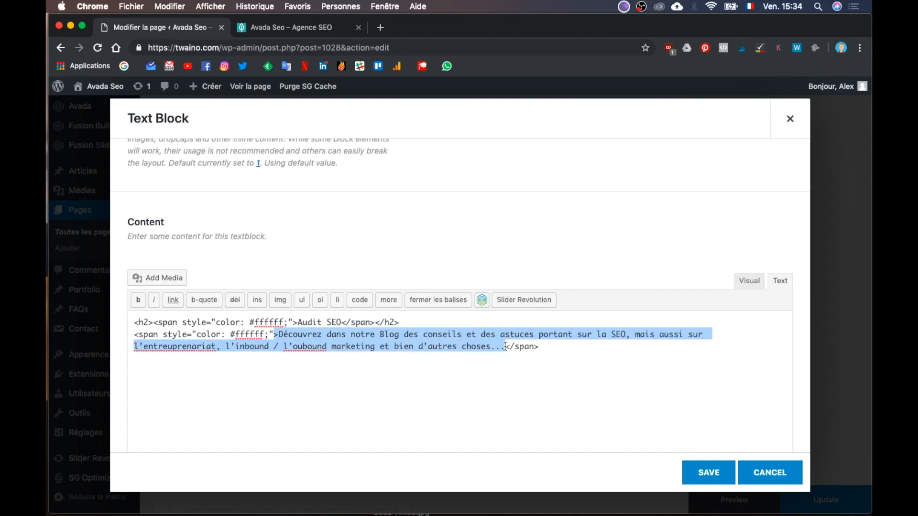
{"action": "type", "text": "xxxxxxx"}
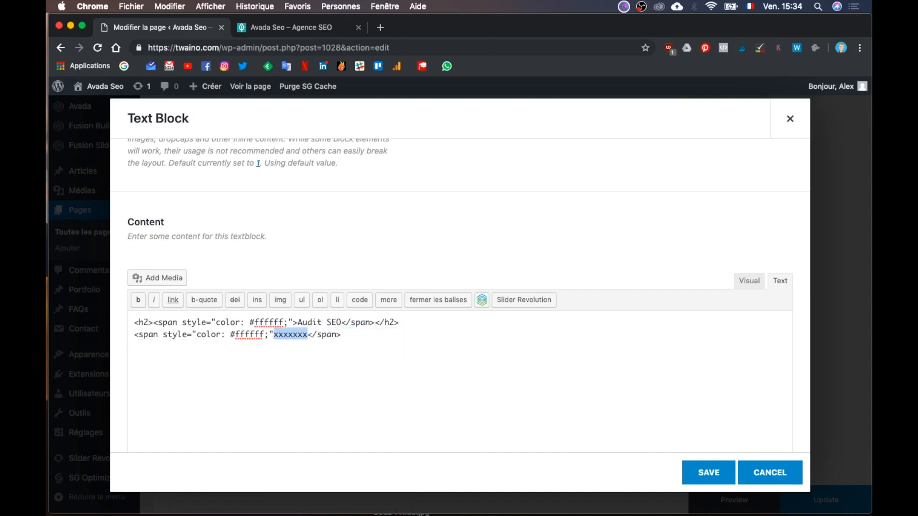
{"action": "key", "text": "super+c"}
{"action": "key", "text": "Right"}
{"action": "key", "text": "super+v"}
{"action": "key", "text": "super+v"}
{"action": "key", "text": "super+v"}
{"action": "key", "text": "super+v"}
{"action": "key", "text": "super+v"}
{"action": "key", "text": "super+v"}
{"action": "key", "text": "super+v"}
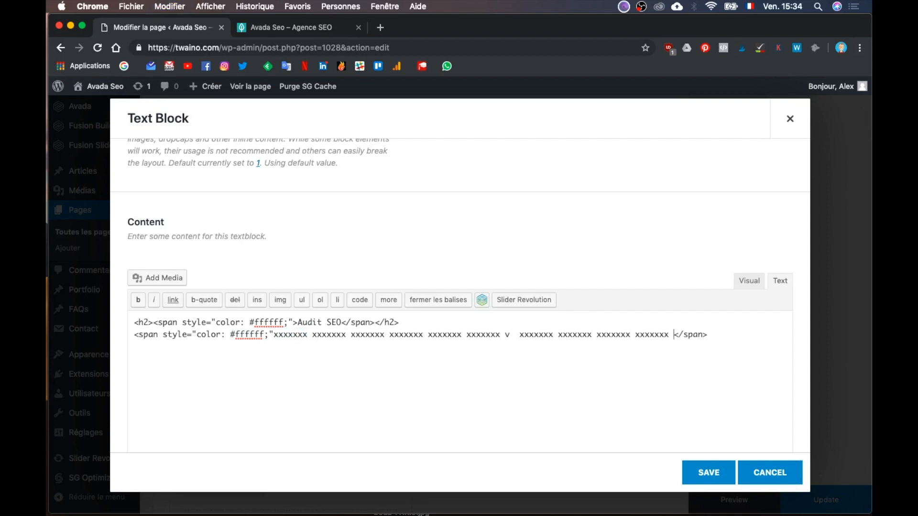
{"action": "left_click", "coordinate": [706, 471]}
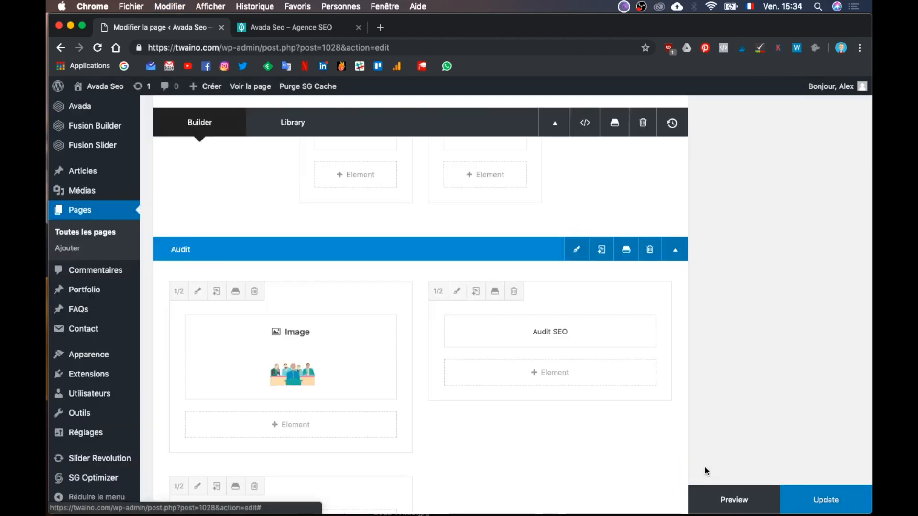
- Add a Button element below the Audit SEO text block in the Audit container
{"action": "scroll", "coordinate": [739, 400], "scroll_direction": "down", "scroll_amount": 3}
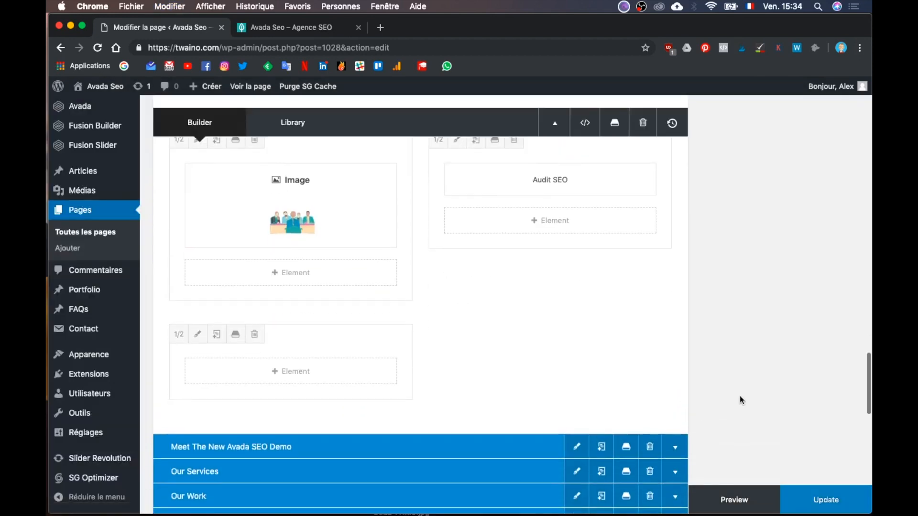
{"action": "left_click", "coordinate": [567, 236]}
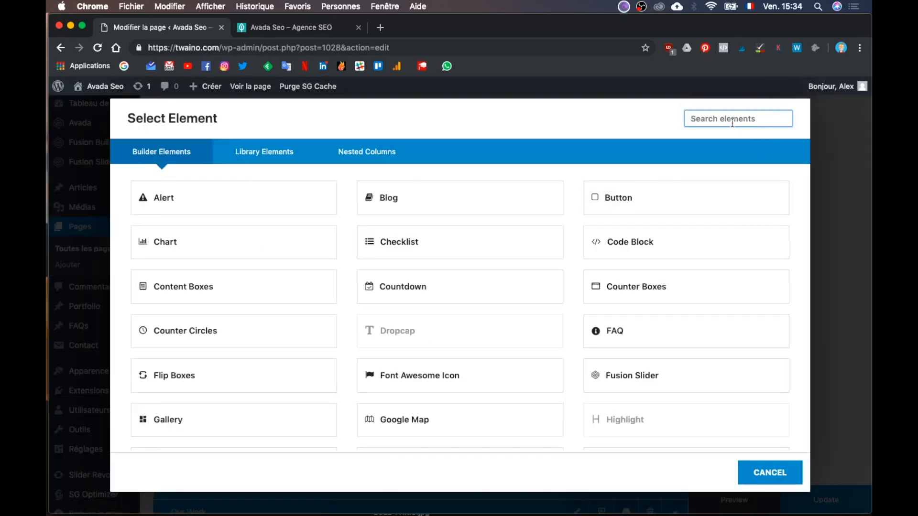
{"action": "type", "text": "bo"}
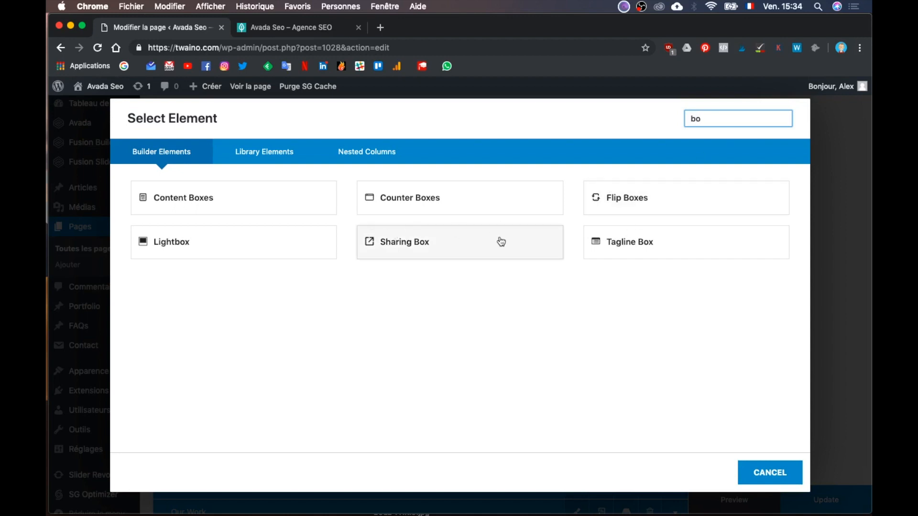
{"action": "key", "text": "BackSpace"}
{"action": "type", "text": "u"}
{"action": "left_click", "coordinate": [194, 193]}
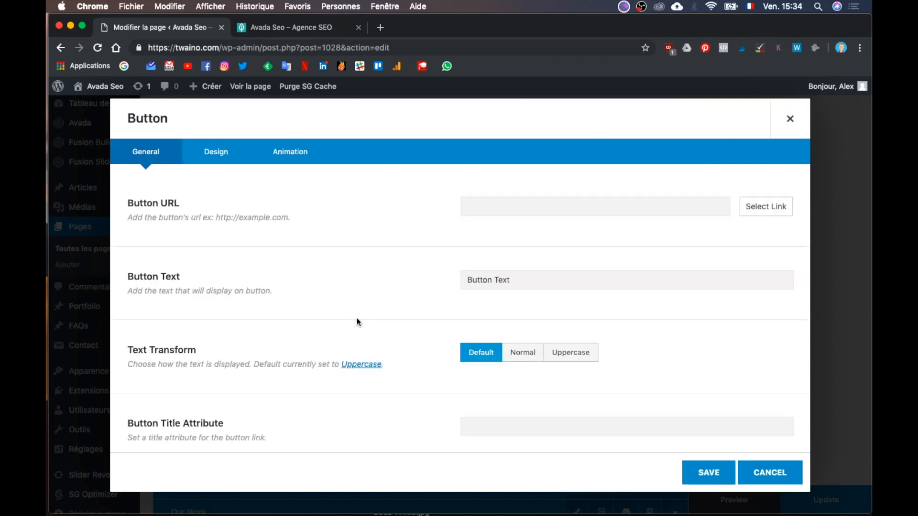
- Switch to Illustrator, compare the mockup's button designs with the AUDIT SEO section's button, and return to Chrome
{"action": "key", "text": "ctrl+Up"}
{"action": "left_click", "coordinate": [349, 318]}
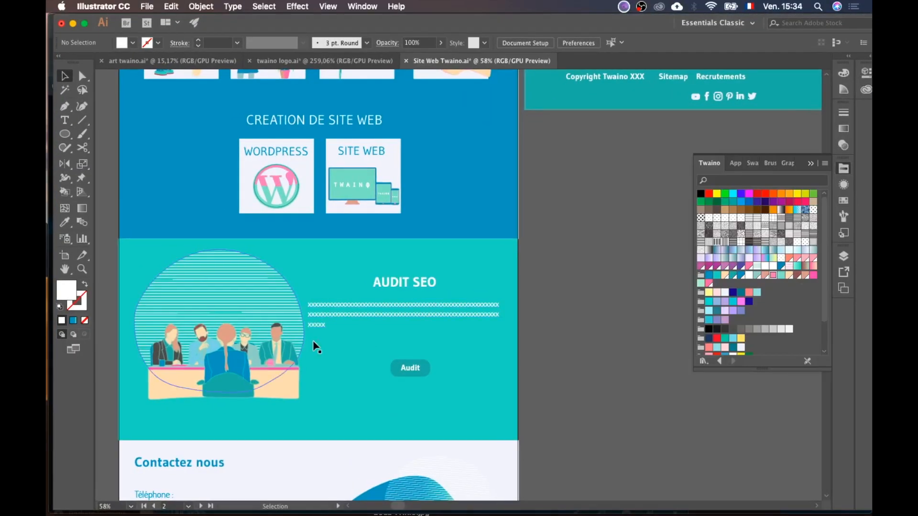
{"action": "scroll", "coordinate": [311, 334], "scroll_direction": "up", "scroll_amount": 10}
{"action": "scroll", "coordinate": [315, 346], "scroll_direction": "up", "scroll_amount": 4}
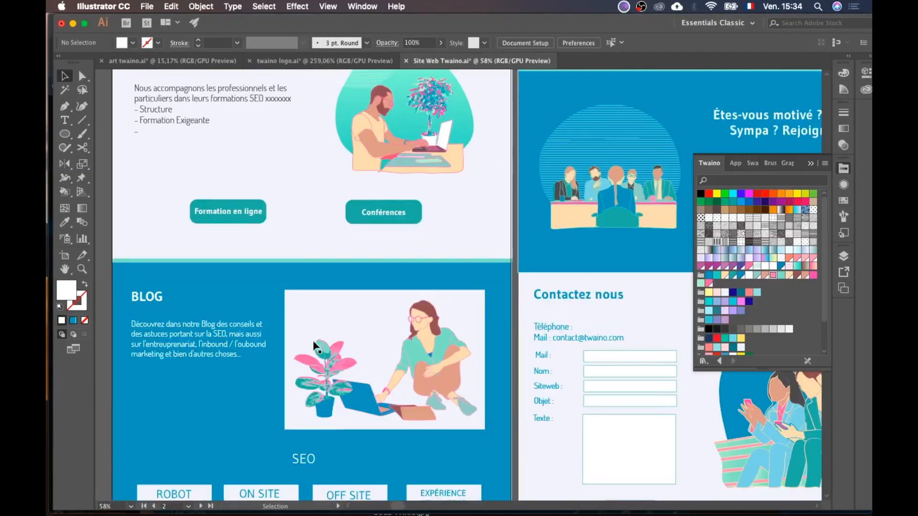
{"action": "scroll", "coordinate": [315, 346], "scroll_direction": "down", "scroll_amount": 8}
{"action": "scroll", "coordinate": [315, 346], "scroll_direction": "down", "scroll_amount": 6}
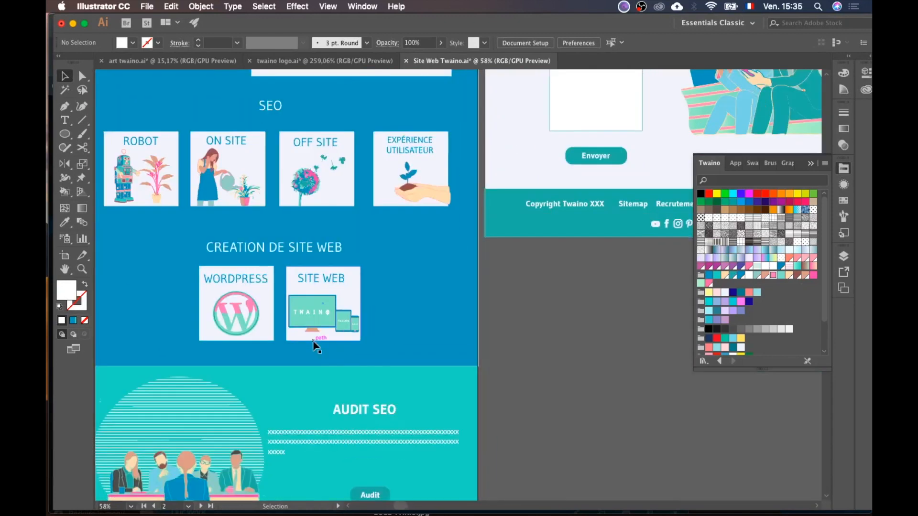
{"action": "scroll", "coordinate": [315, 345], "scroll_direction": "down", "scroll_amount": 1}
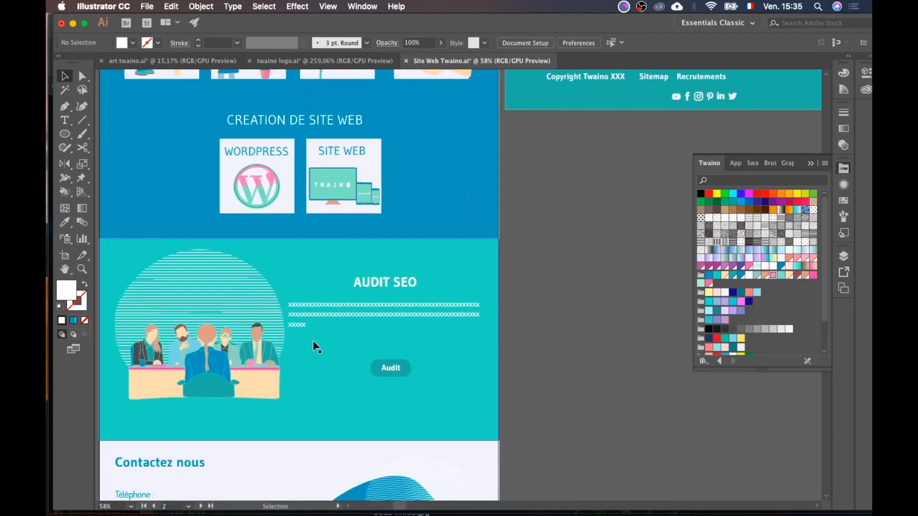
{"action": "key", "text": "ctrl+Up"}
{"action": "left_click", "coordinate": [641, 306]}
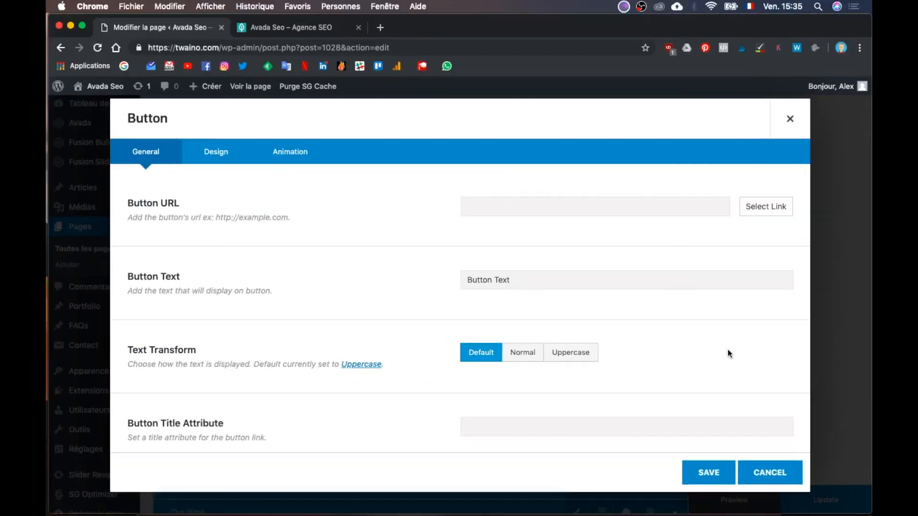
- Set the new button's text to Audit and its alignment to Center
{"action": "scroll", "coordinate": [404, 317], "scroll_direction": "down", "scroll_amount": 3}
{"action": "scroll", "coordinate": [404, 317], "scroll_direction": "up", "scroll_amount": 3}
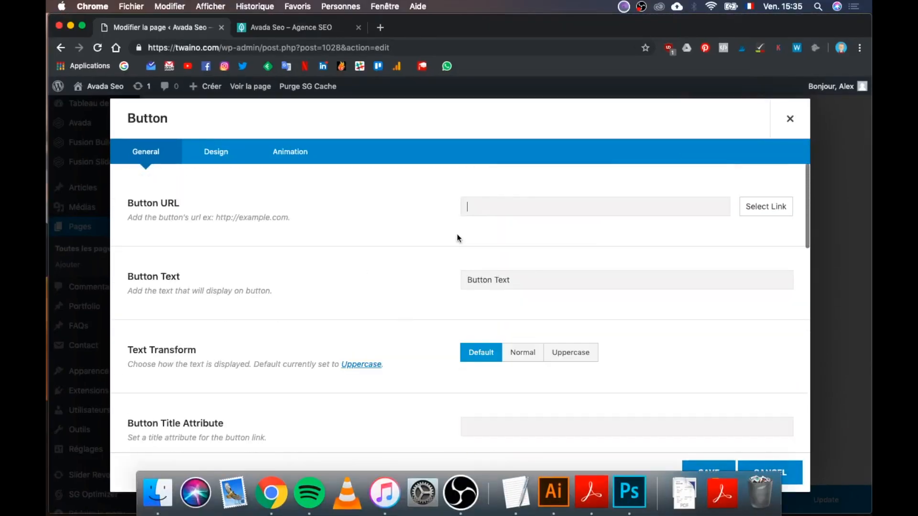
{"action": "triple_click", "coordinate": [533, 280]}
{"action": "type", "text": "Au"}
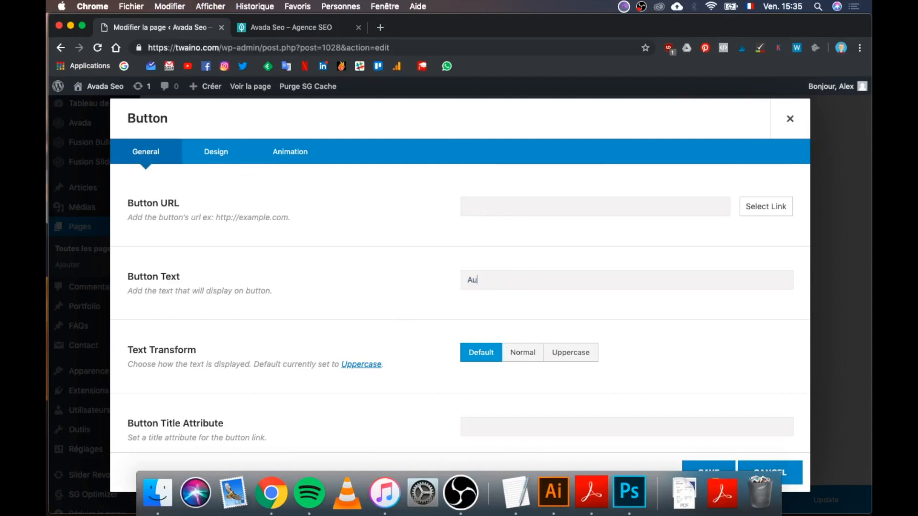
{"action": "scroll", "coordinate": [401, 271], "scroll_direction": "down", "scroll_amount": 10}
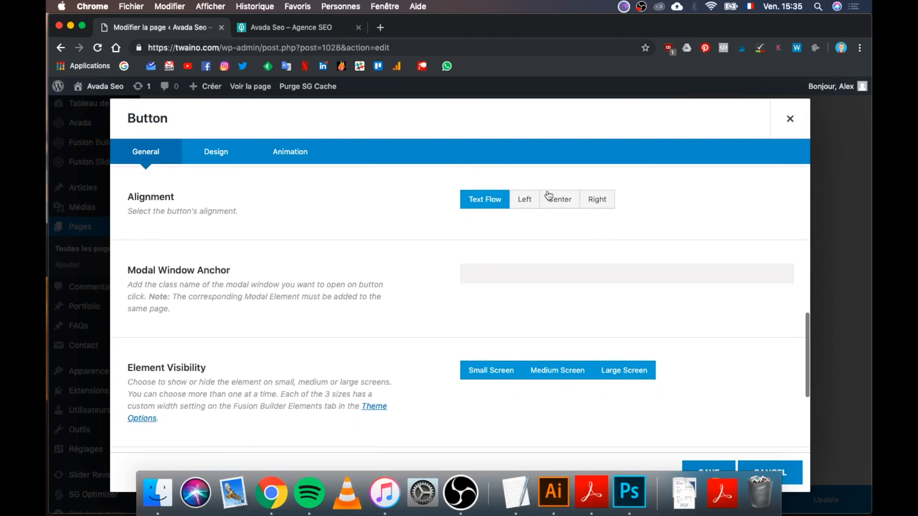
{"action": "left_click", "coordinate": [554, 205]}
{"action": "scroll", "coordinate": [377, 334], "scroll_direction": "down", "scroll_amount": 5}
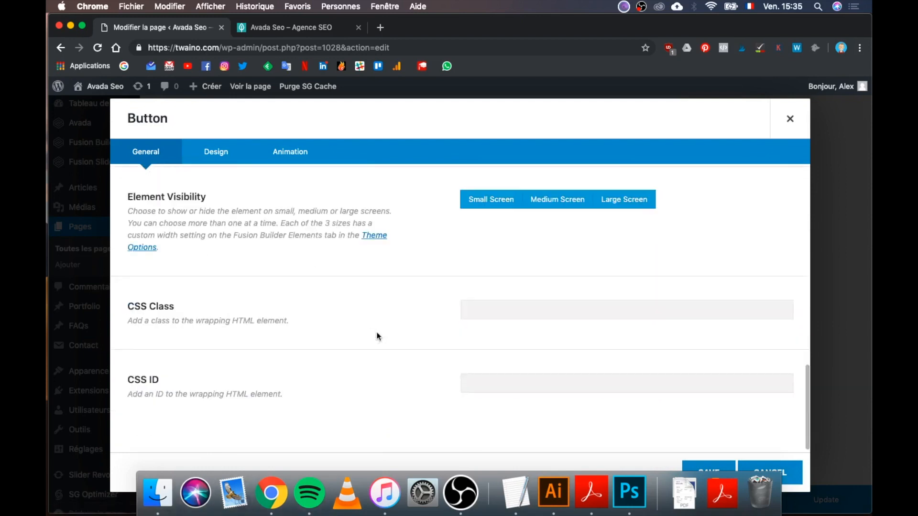
- Try the Custom button style for the Audit button
{"action": "left_click", "coordinate": [231, 165]}
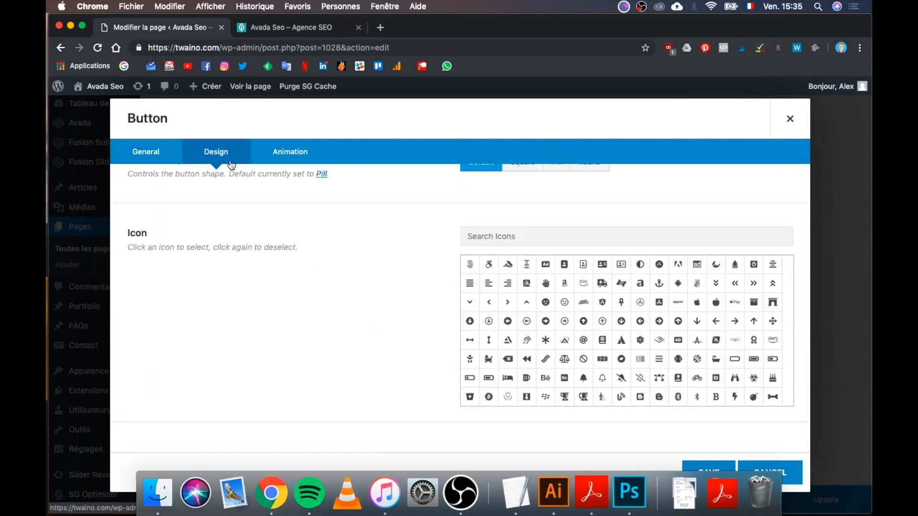
{"action": "scroll", "coordinate": [306, 275], "scroll_direction": "up", "scroll_amount": 6}
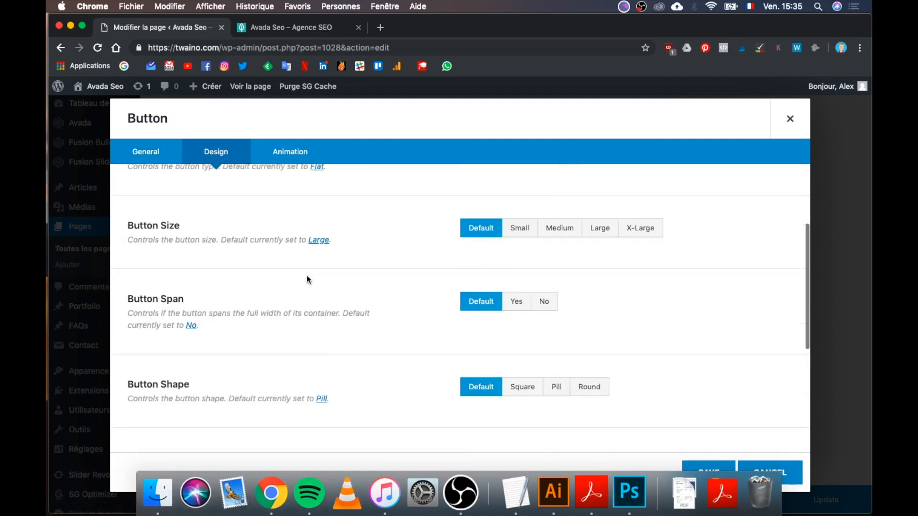
{"action": "scroll", "coordinate": [308, 280], "scroll_direction": "up", "scroll_amount": 2}
{"action": "left_click", "coordinate": [517, 211]}
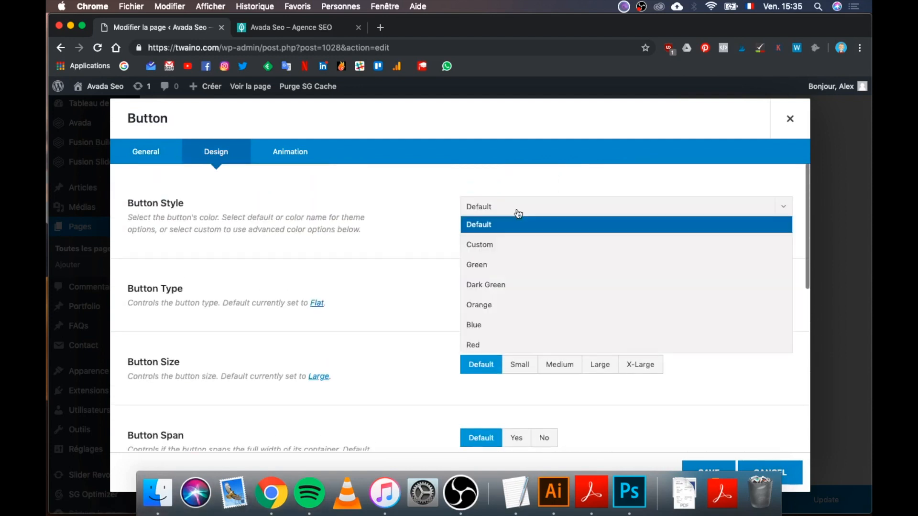
{"action": "left_click", "coordinate": [512, 244]}
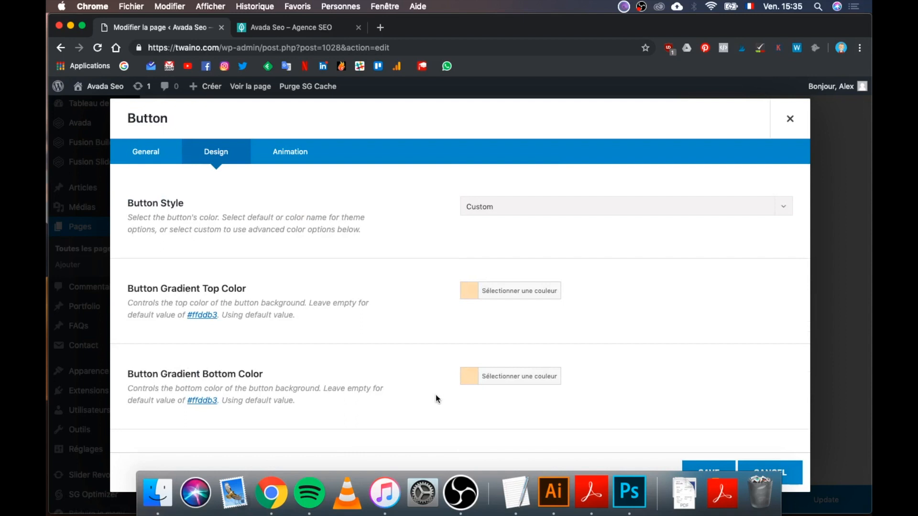
- Switch to Illustrator, sample the mockup's Audit button fill with the Eyedropper, and check its hex code
{"action": "key", "text": "ctrl+Up"}
{"action": "left_click", "coordinate": [282, 299]}
{"action": "key", "text": "i"}
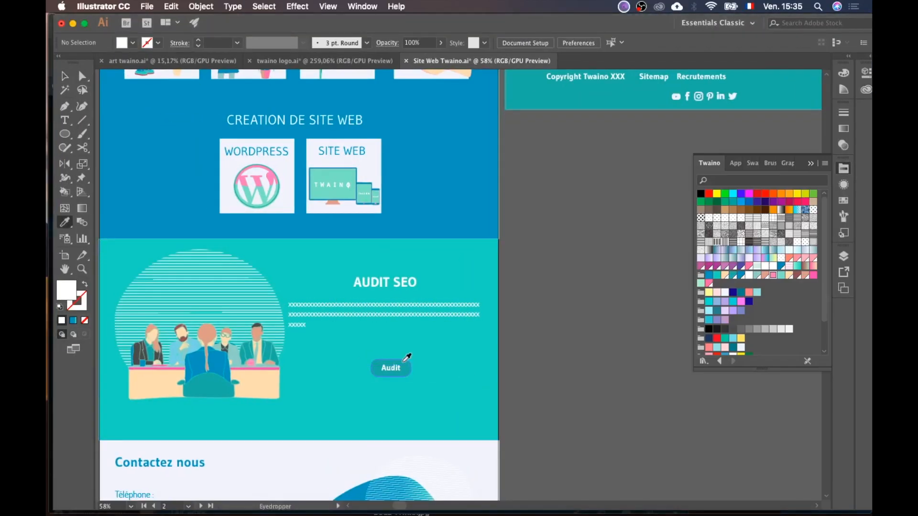
{"action": "left_click", "coordinate": [402, 362]}
{"action": "double_click", "coordinate": [62, 296]}
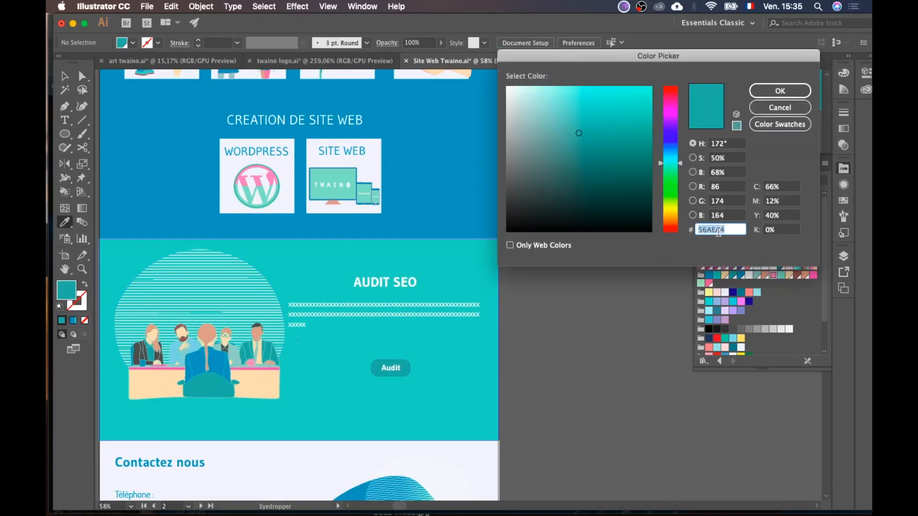
{"action": "left_click", "coordinate": [780, 107]}
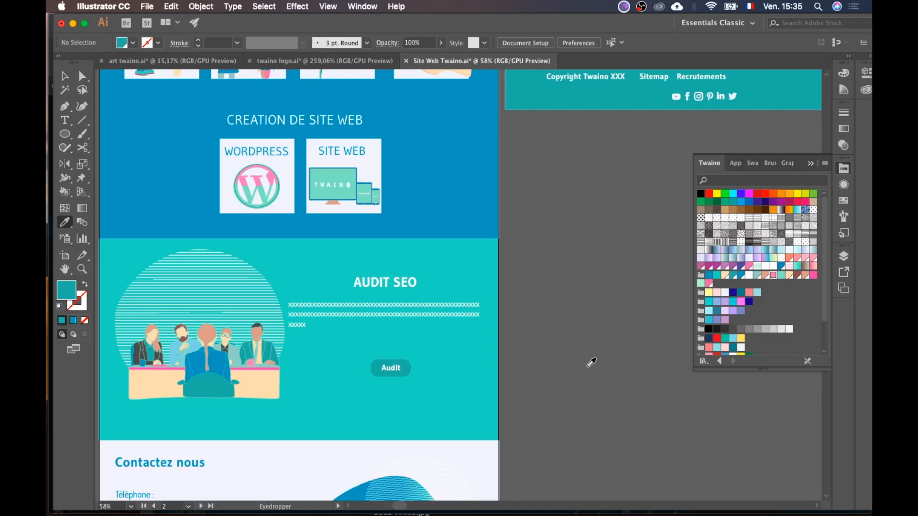
- Return to Chrome, set the Audit button's style back to Default, and save the button element
{"action": "key", "text": "ctrl+Up"}
{"action": "left_click", "coordinate": [613, 364]}
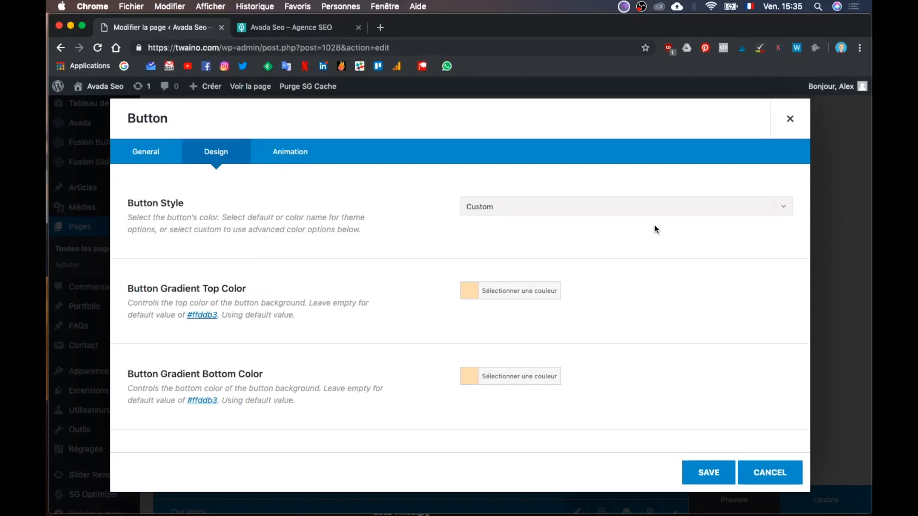
{"action": "left_click", "coordinate": [625, 212]}
{"action": "left_click", "coordinate": [559, 223]}
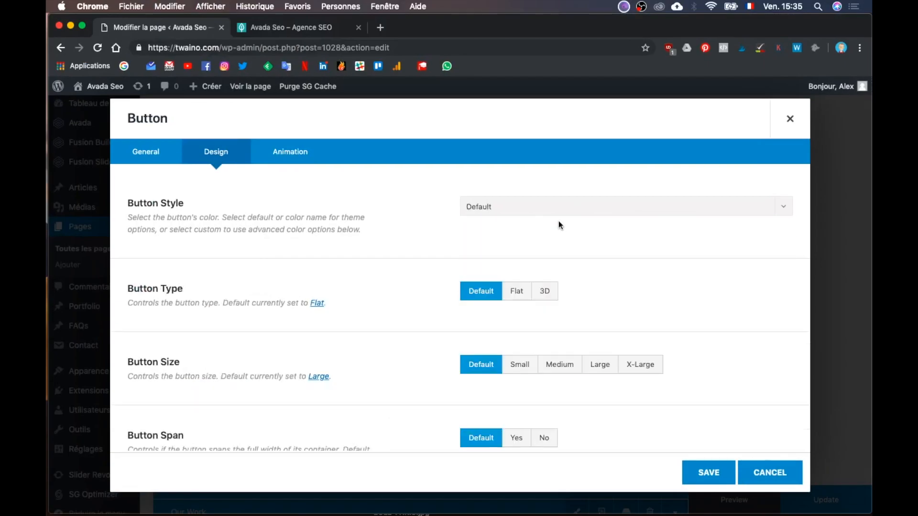
{"action": "left_click", "coordinate": [709, 472]}
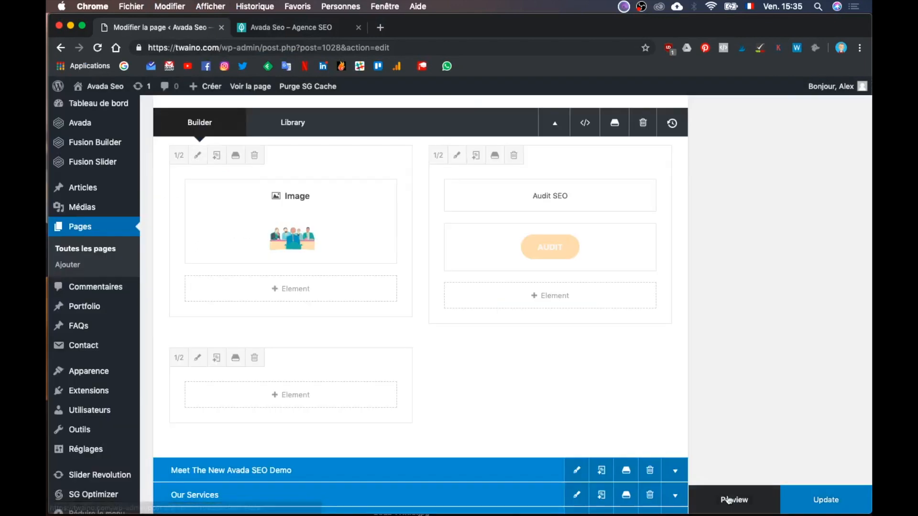
- Preview the page and examine the Audit section's image, heading and button against its background
{"action": "left_click", "coordinate": [298, 33]}
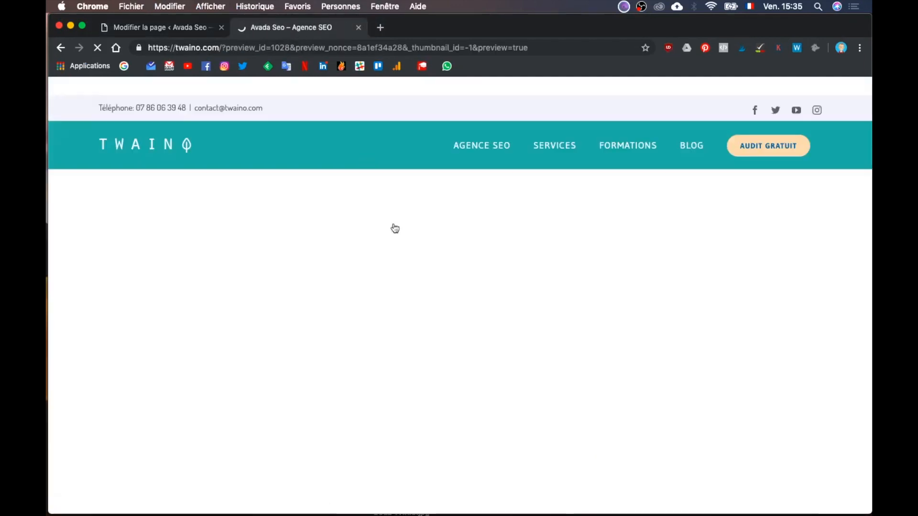
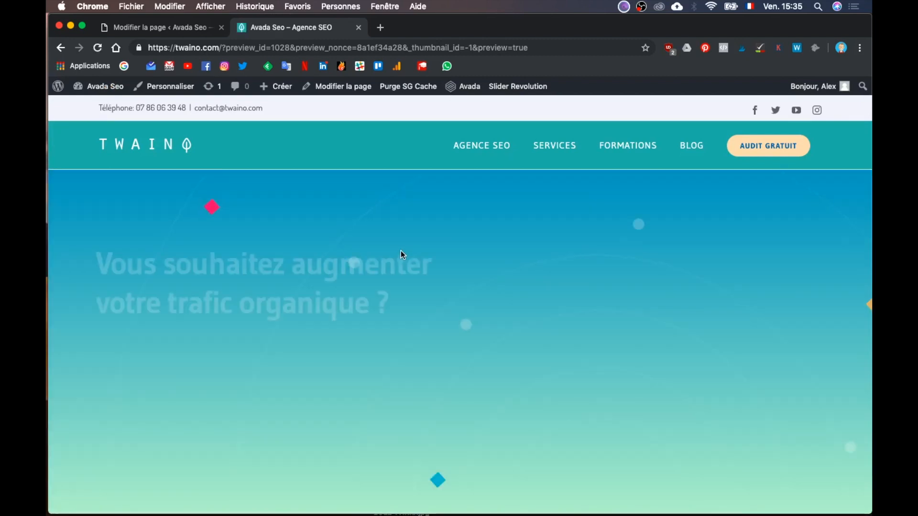
{"action": "scroll", "coordinate": [400, 250], "scroll_direction": "down", "scroll_amount": 5}
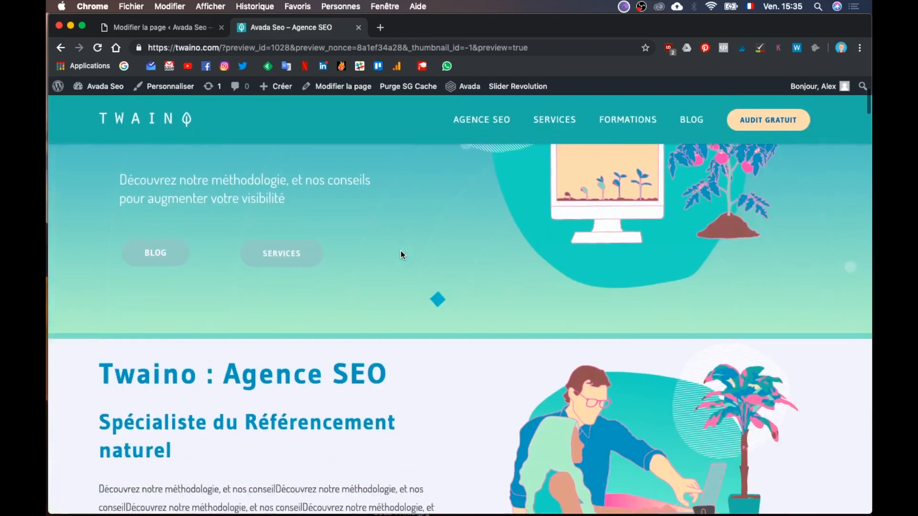
{"action": "scroll", "coordinate": [401, 250], "scroll_direction": "down", "scroll_amount": 15}
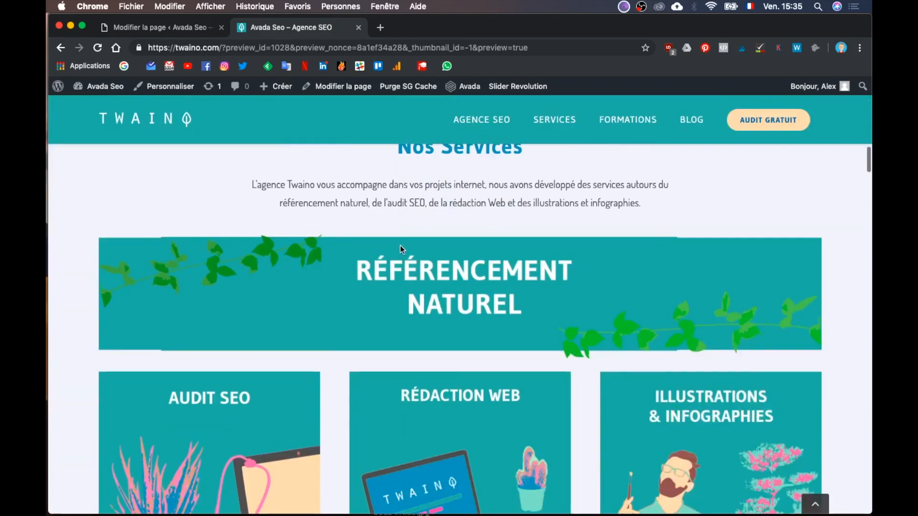
{"action": "scroll", "coordinate": [400, 249], "scroll_direction": "down", "scroll_amount": 15}
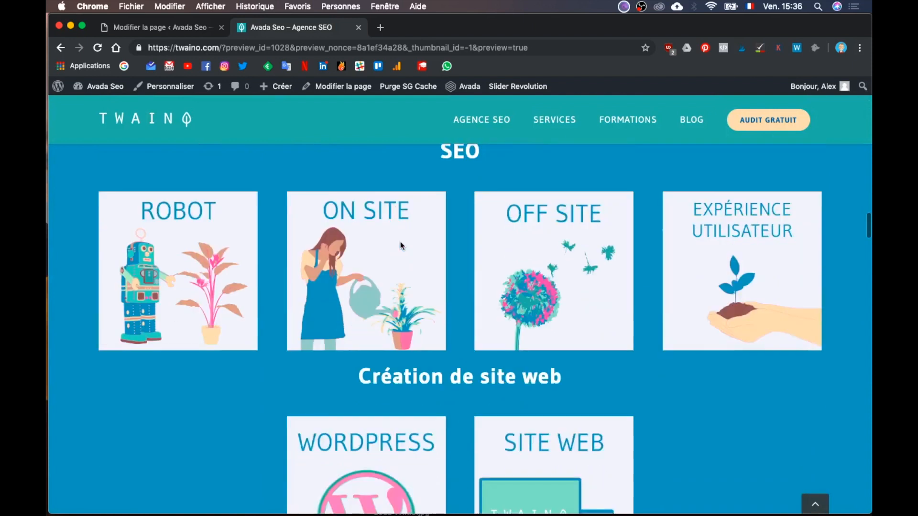
{"action": "scroll", "coordinate": [400, 246], "scroll_direction": "down", "scroll_amount": 3}
{"action": "scroll", "coordinate": [400, 245], "scroll_direction": "up", "scroll_amount": 1}
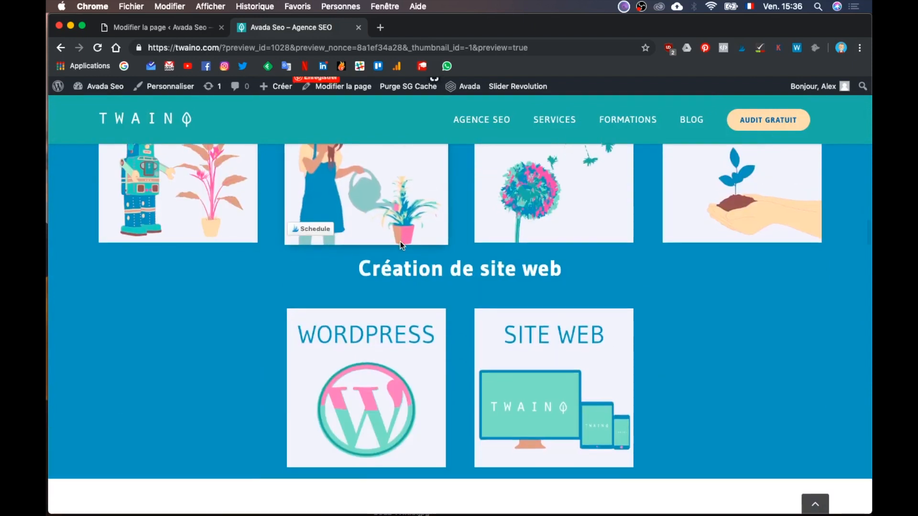
{"action": "scroll", "coordinate": [400, 244], "scroll_direction": "down", "scroll_amount": 6}
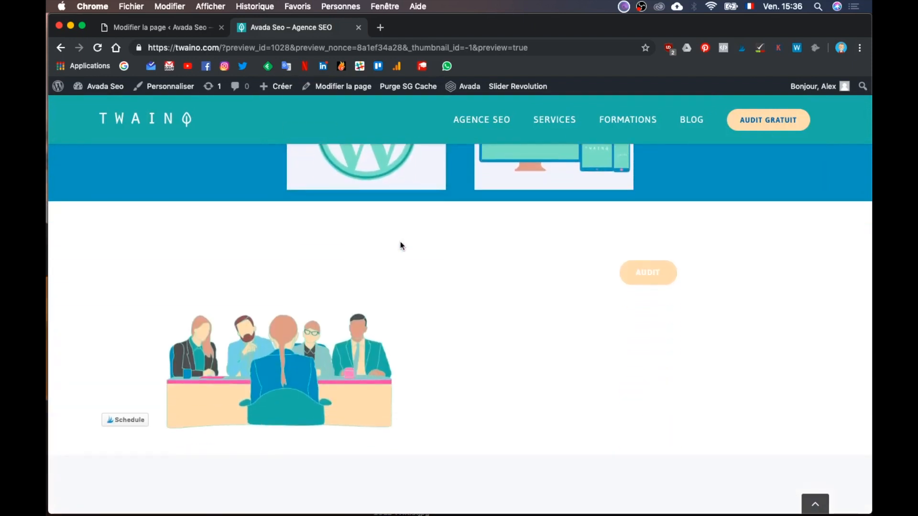
{"action": "scroll", "coordinate": [400, 245], "scroll_direction": "down", "scroll_amount": 2}
{"action": "scroll", "coordinate": [400, 246], "scroll_direction": "up", "scroll_amount": 3}
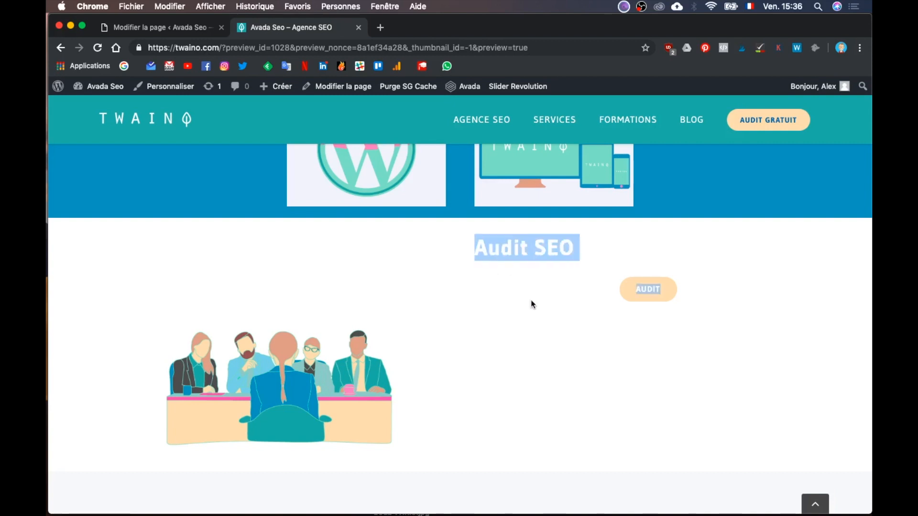
{"action": "mouse_move", "coordinate": [319, 380]}
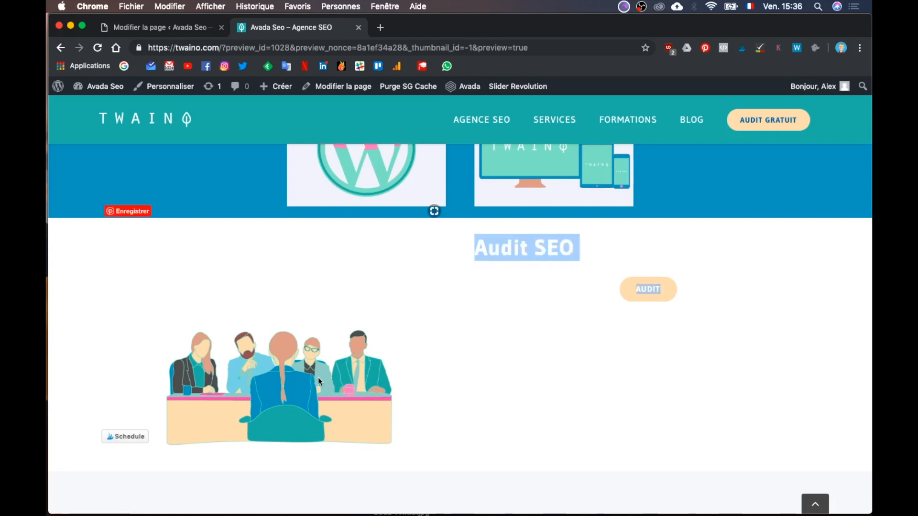
- Sample the AUDIT SEO section's turquoise background in Illustrator, get its hex code, and switch back to Chrome
{"action": "key", "text": "ctrl+Up"}
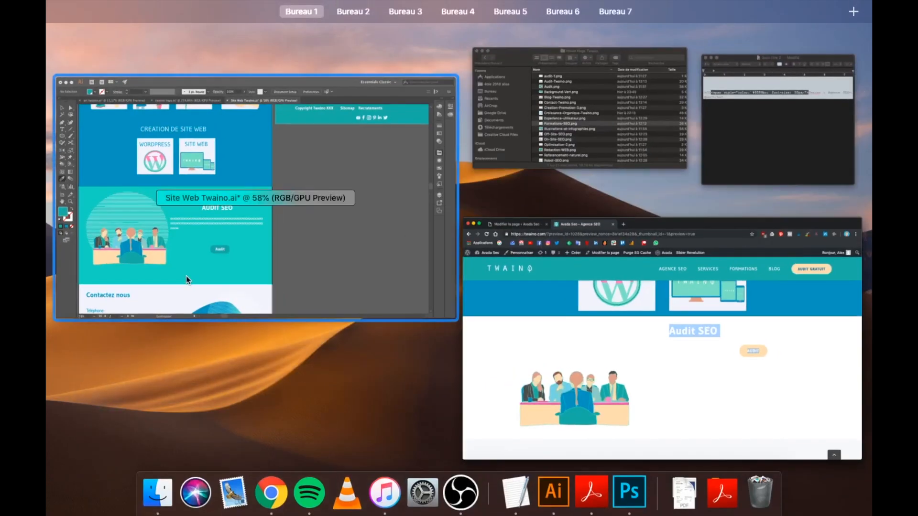
{"action": "left_click", "coordinate": [186, 279]}
{"action": "left_click", "coordinate": [489, 370]}
{"action": "double_click", "coordinate": [66, 291]}
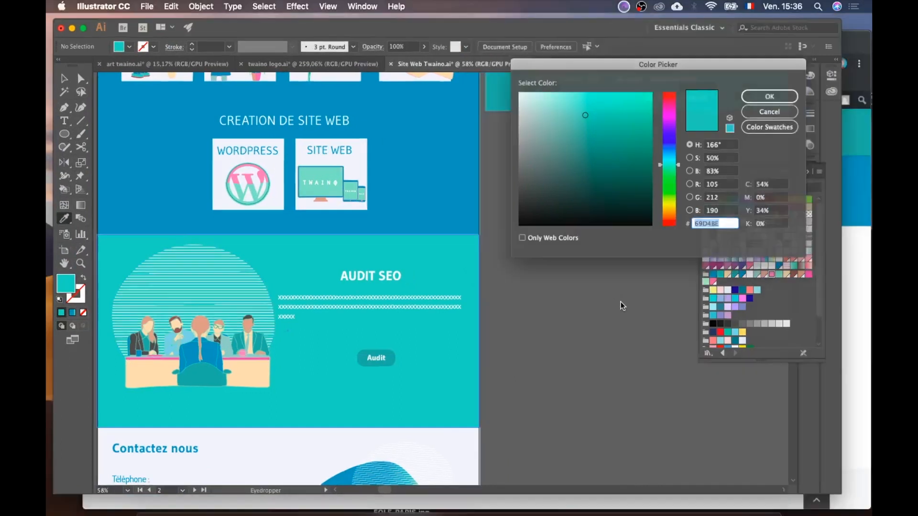
{"action": "key", "text": "ctrl+Up"}
{"action": "left_click", "coordinate": [718, 363]}
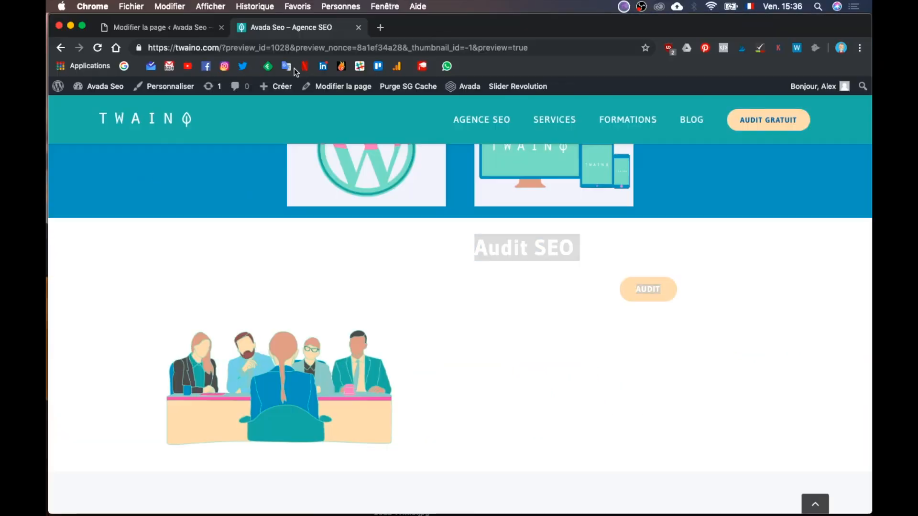
- Return to the page editor and delete the empty half-width column from the Audit container
{"action": "left_click", "coordinate": [171, 33]}
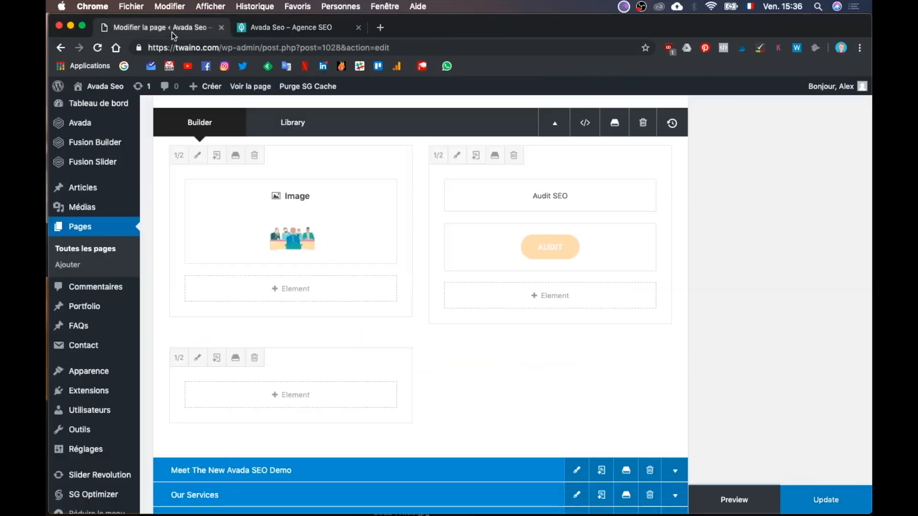
{"action": "scroll", "coordinate": [435, 257], "scroll_direction": "up", "scroll_amount": 2}
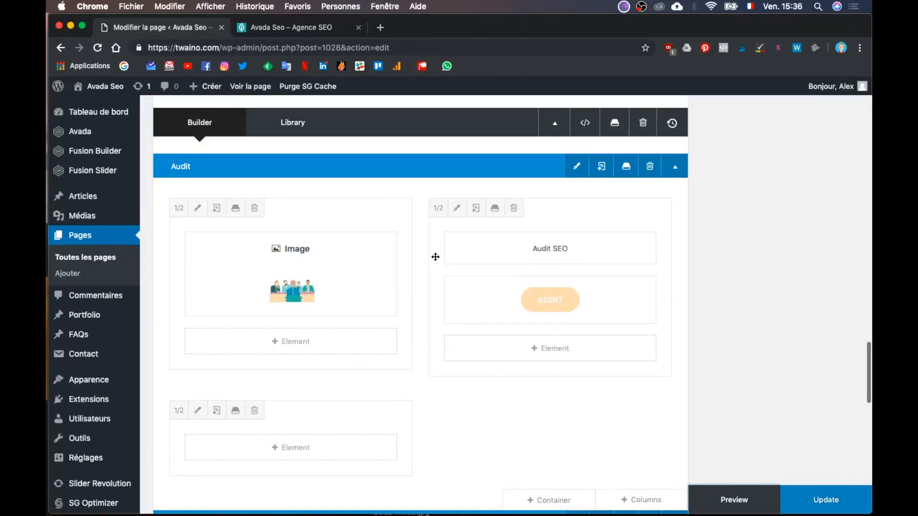
{"action": "left_click", "coordinate": [255, 410]}
{"action": "scroll", "coordinate": [454, 311], "scroll_direction": "up", "scroll_amount": 2}
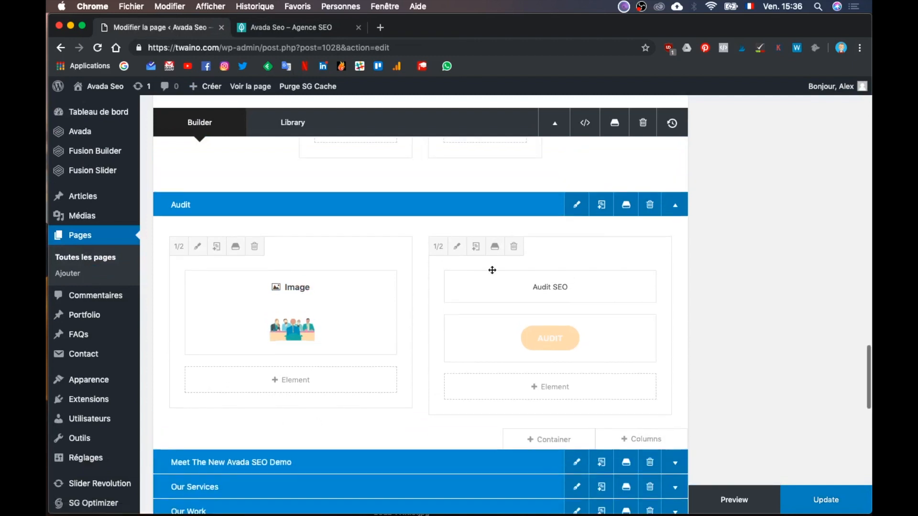
- Set the Audit container's background color to the turquoise hex code copied from the mockup and save the container
{"action": "left_click", "coordinate": [576, 209]}
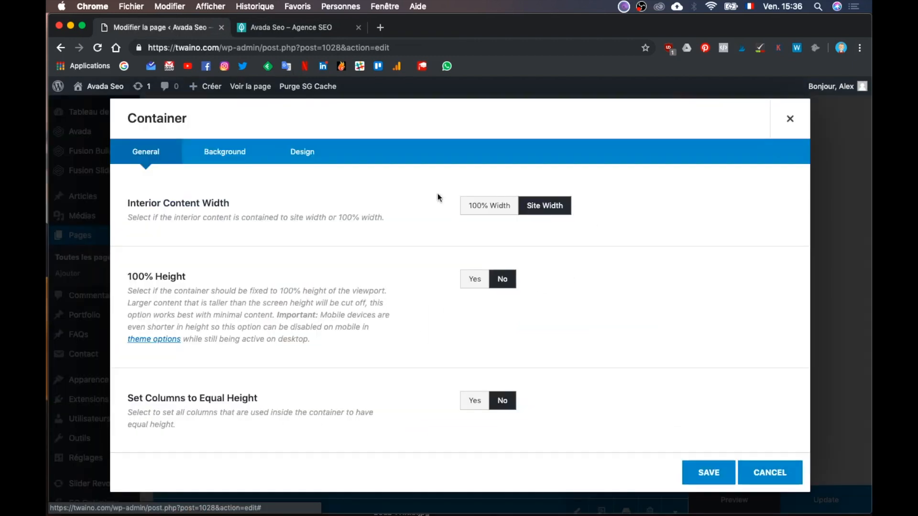
{"action": "left_click", "coordinate": [242, 157]}
{"action": "left_click", "coordinate": [519, 210]}
{"action": "left_click", "coordinate": [546, 226]}
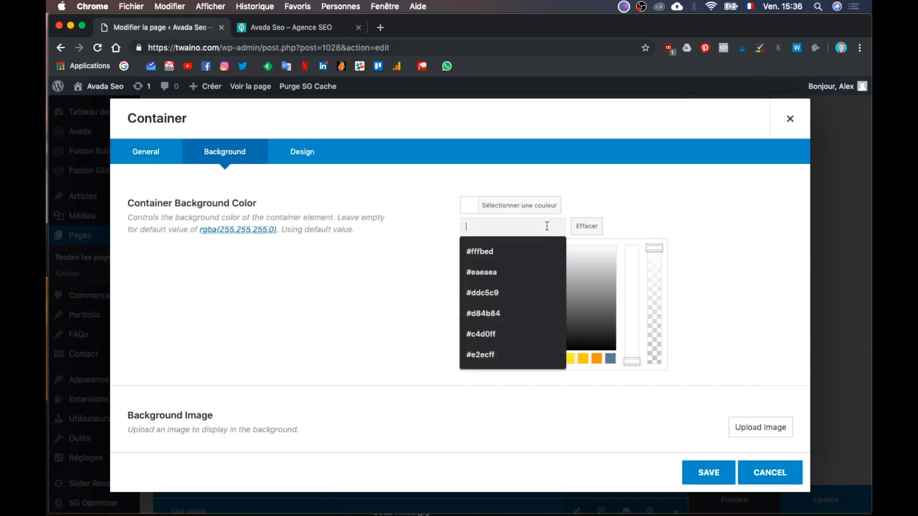
{"action": "key", "text": "ctrl+v"}
{"action": "left_click", "coordinate": [727, 273]}
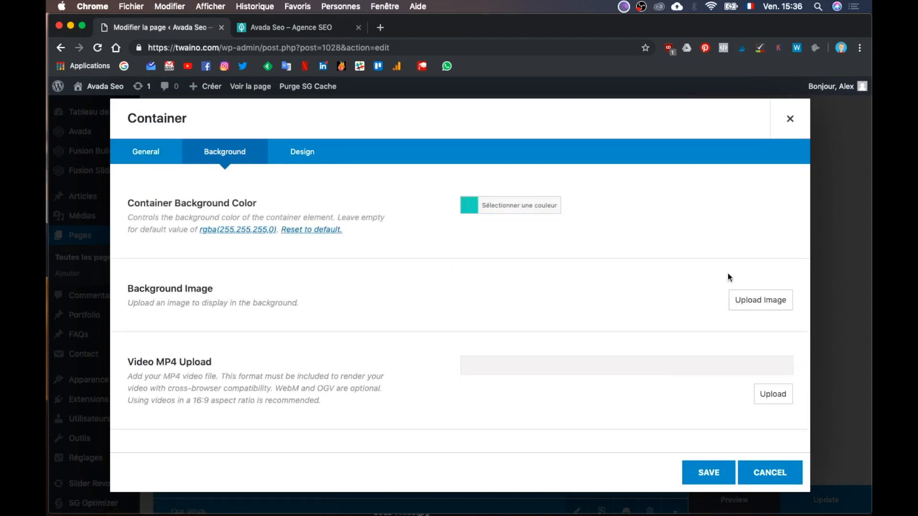
{"action": "left_click", "coordinate": [702, 473]}
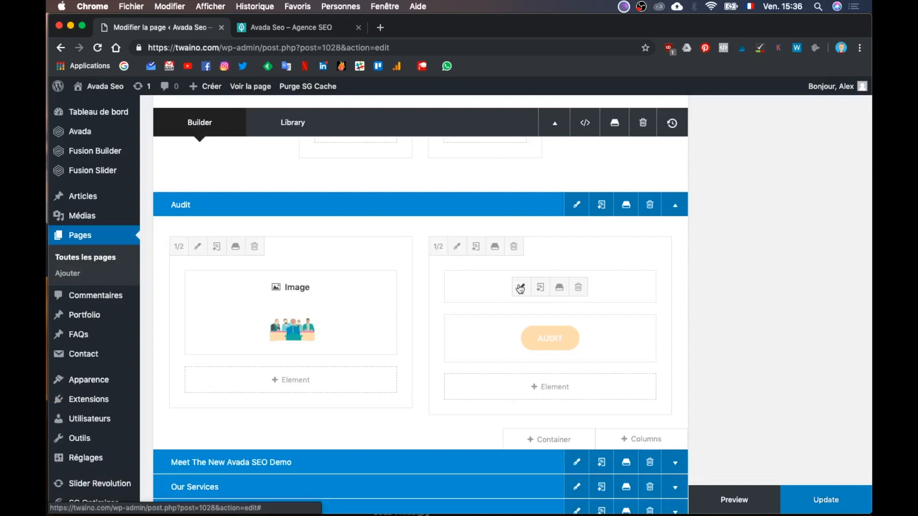
- Add the placeholder line xxxxxxxxxx under the Audit SEO heading in the text block and show its HTML source
{"action": "left_click", "coordinate": [520, 289]}
{"action": "scroll", "coordinate": [518, 374], "scroll_direction": "down", "scroll_amount": 2}
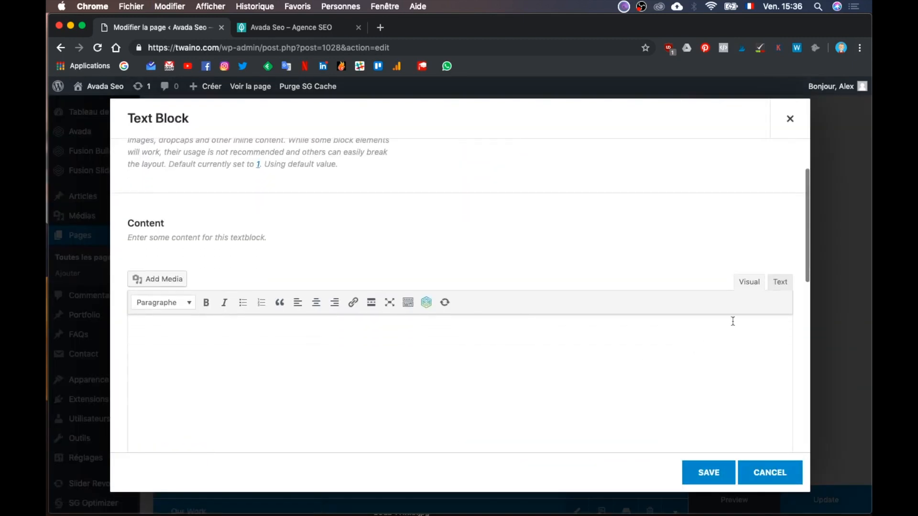
{"action": "left_click", "coordinate": [779, 282]}
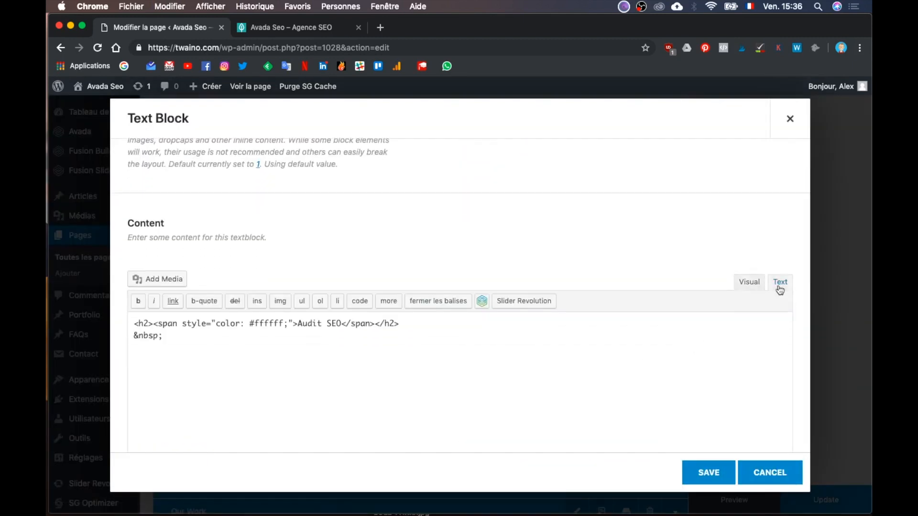
{"action": "left_click", "coordinate": [748, 282]}
{"action": "key", "text": "super+a"}
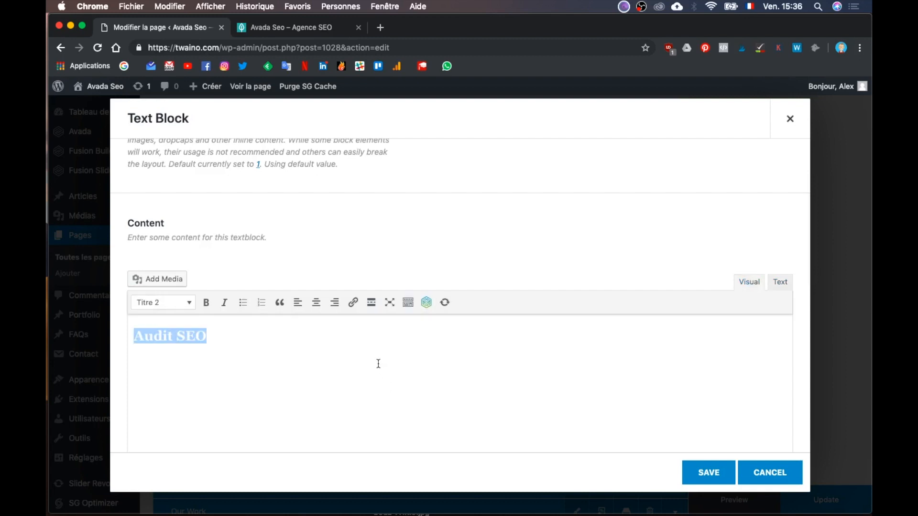
{"action": "key", "text": "BackSpace"}
{"action": "key", "text": "super+v"}
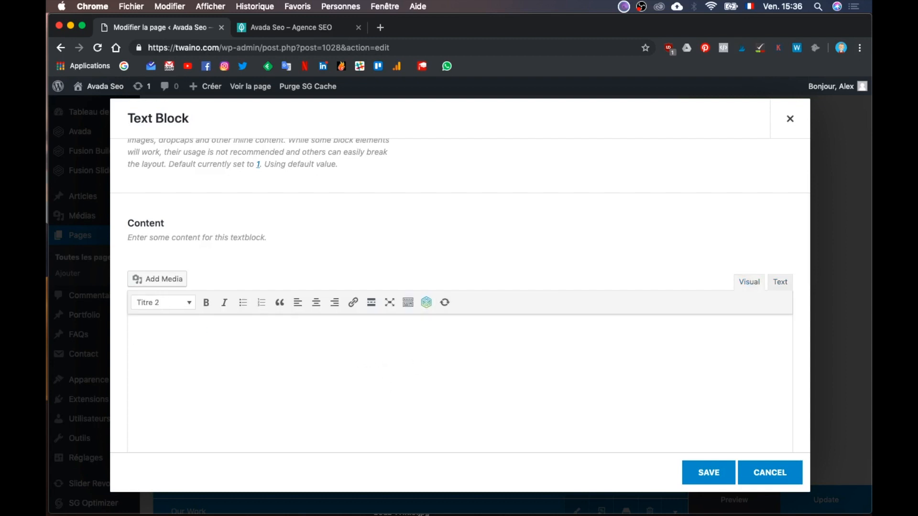
{"action": "key", "text": "super+a"}
{"action": "key", "text": "Right"}
{"action": "key", "text": "super+a"}
{"action": "key", "text": "Right"}
{"action": "left_click", "coordinate": [786, 286]}
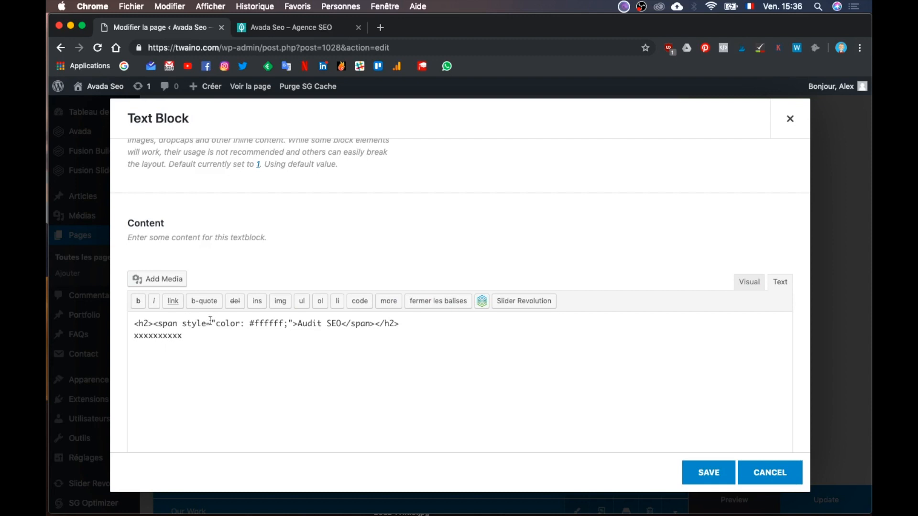
- Insert the heading's <span style="color: #ffffff;"> tag before the placeholder line to color it white, and save the text block
{"action": "left_click_drag", "start_coordinate": [154, 322], "coordinate": [293, 321]}
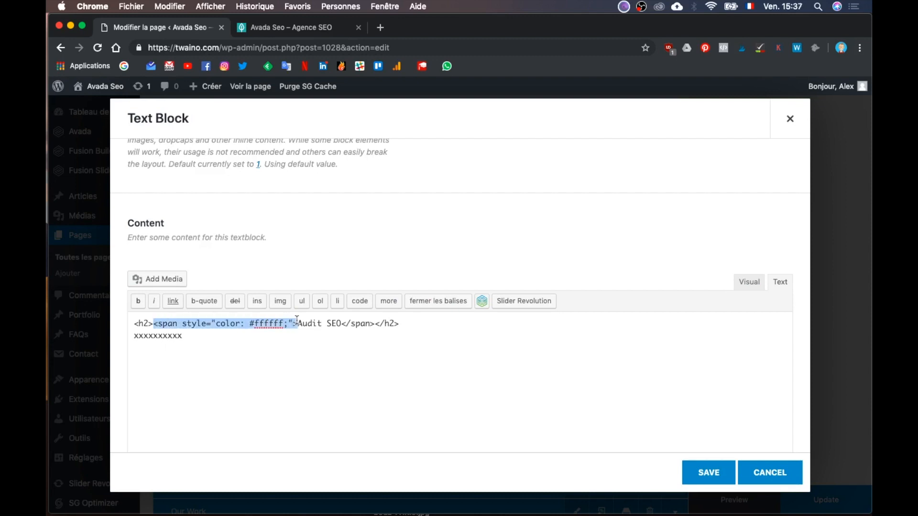
{"action": "left_click", "coordinate": [134, 337]}
{"action": "type", "text": "<span style=\"color: #ffffff;\">"}
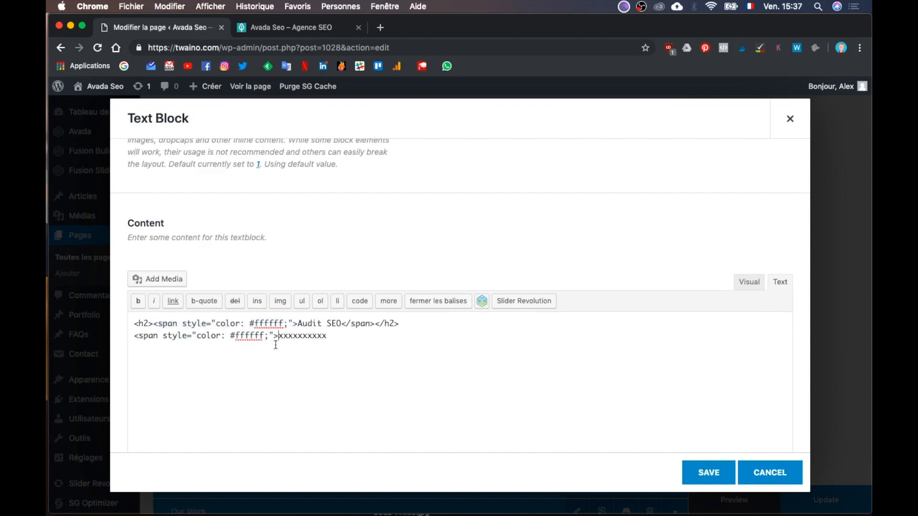
{"action": "left_click", "coordinate": [755, 283]}
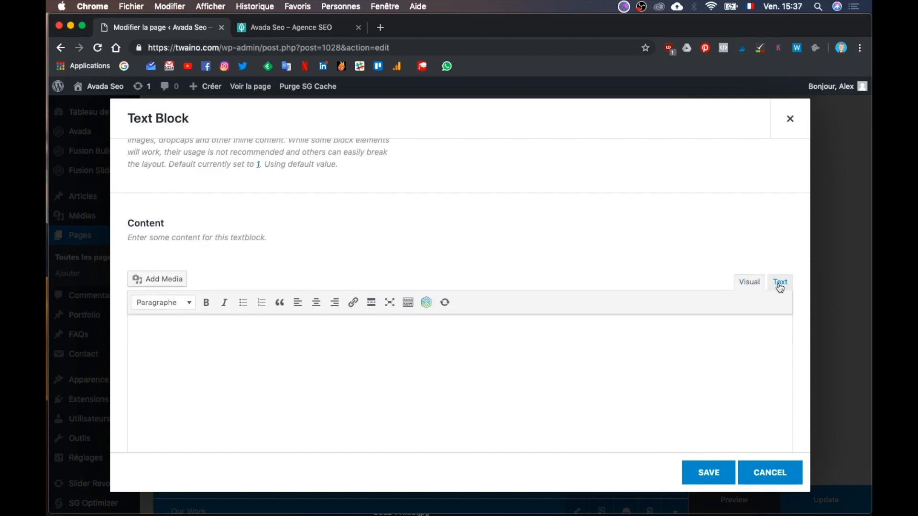
{"action": "left_click", "coordinate": [706, 469]}
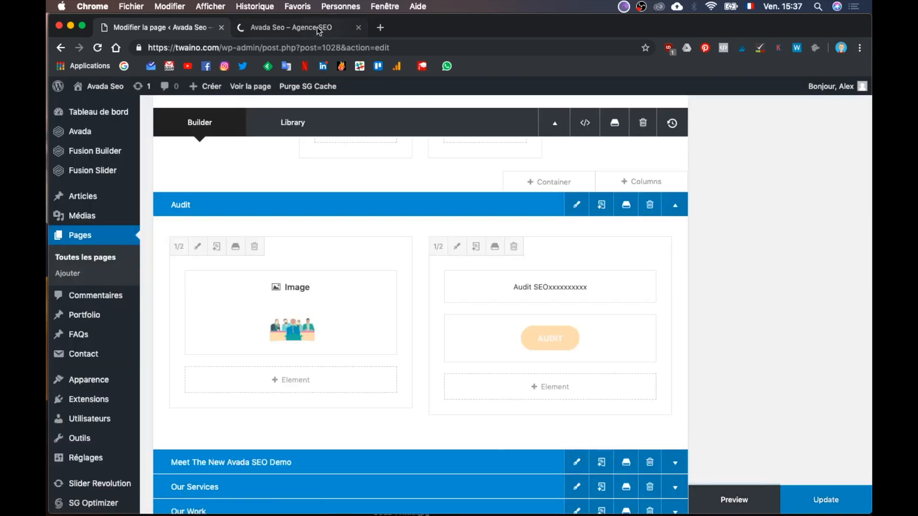
- View the page preview and compare the Audit section's background, text and button with the Illustrator mockup
{"action": "left_click", "coordinate": [301, 24]}
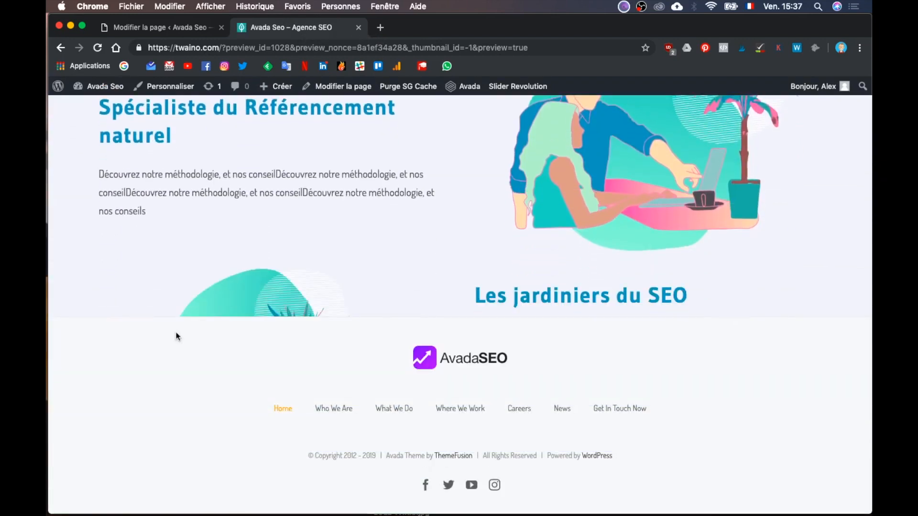
{"action": "scroll", "coordinate": [177, 336], "scroll_direction": "down", "scroll_amount": 15}
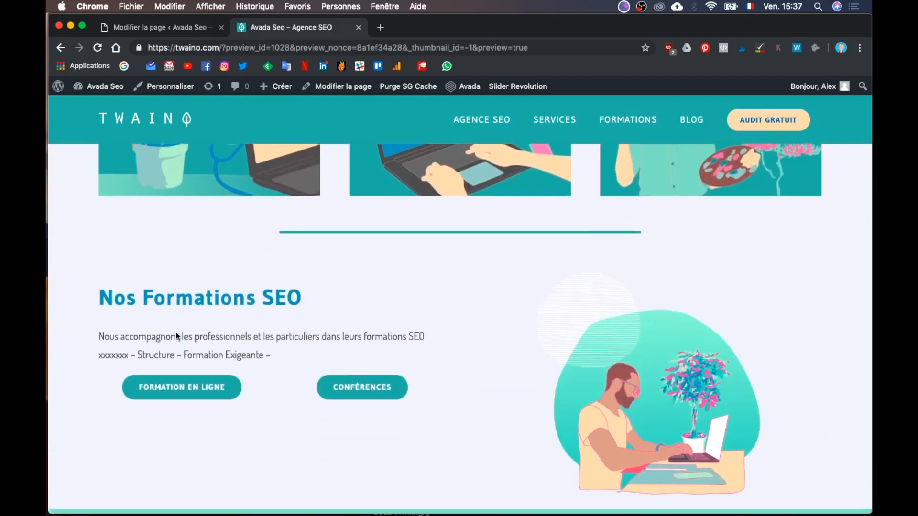
{"action": "scroll", "coordinate": [177, 335], "scroll_direction": "down", "scroll_amount": 15}
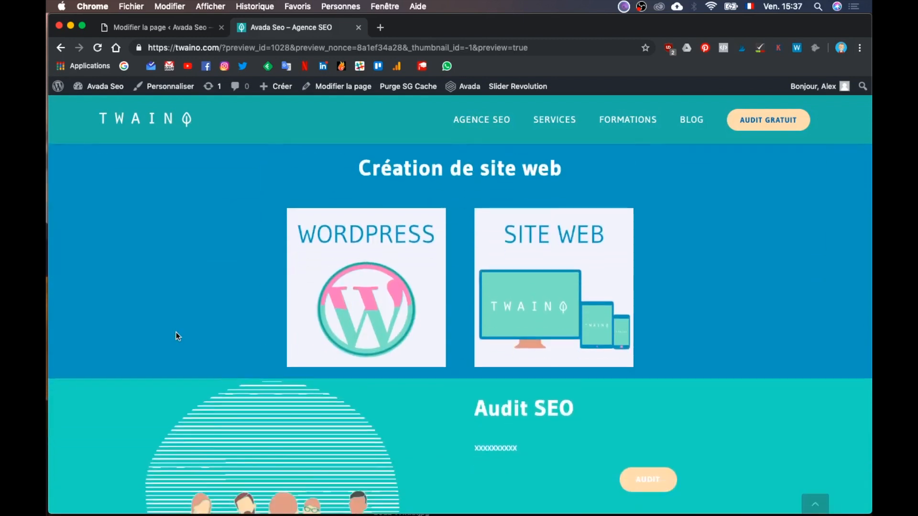
{"action": "scroll", "coordinate": [176, 336], "scroll_direction": "down", "scroll_amount": 5}
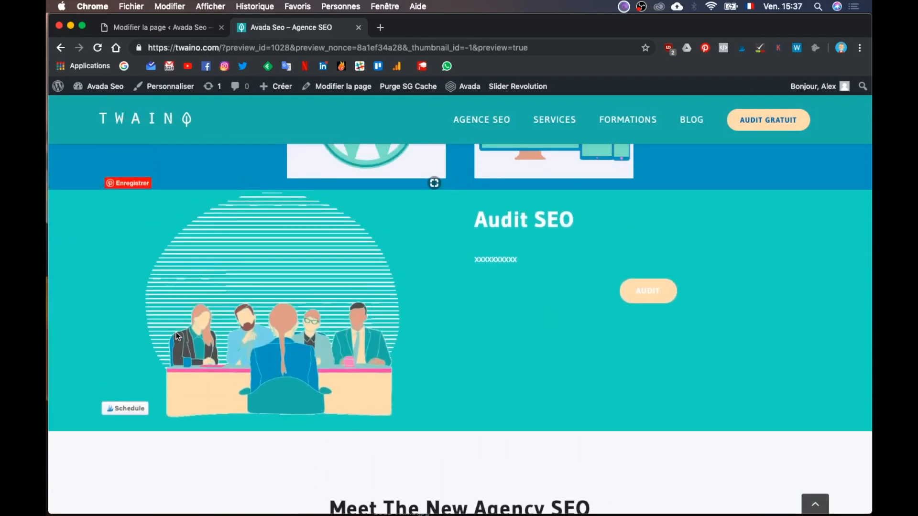
{"action": "key", "text": "ctrl+Up"}
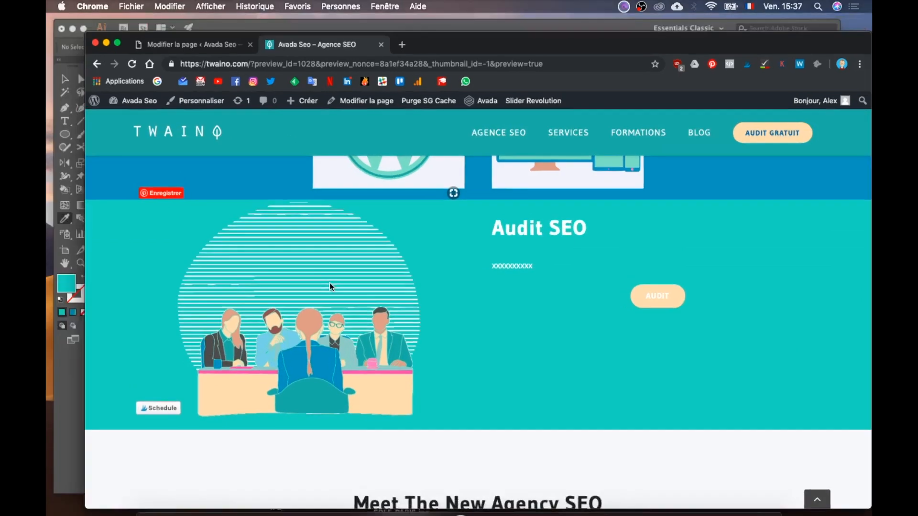
{"action": "left_click", "coordinate": [590, 323]}
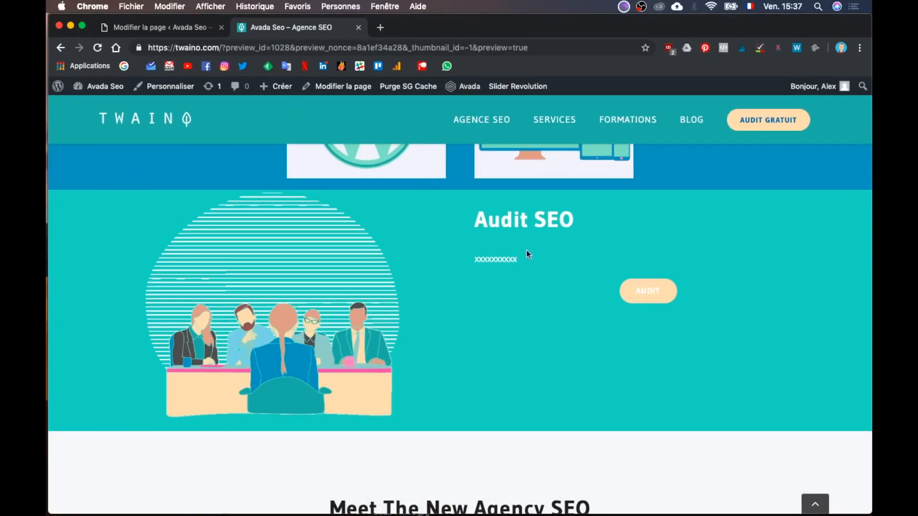
{"action": "key", "text": "ctrl+Up"}
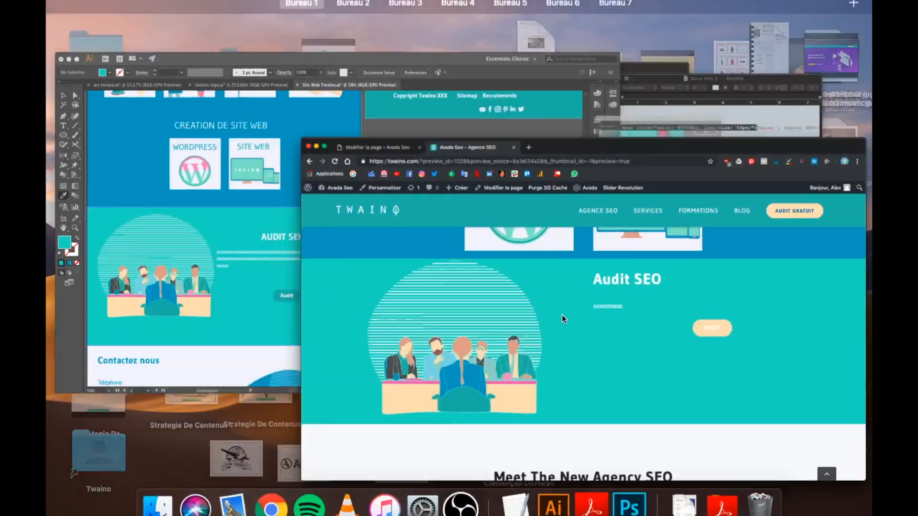
{"action": "left_click", "coordinate": [283, 269]}
{"action": "key", "text": "ctrl+Up"}
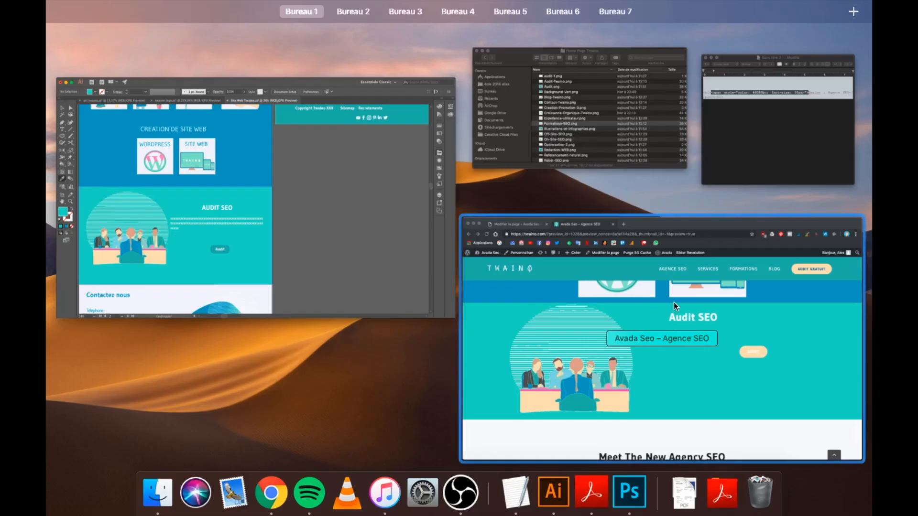
{"action": "left_click", "coordinate": [673, 302]}
- Reopen the Audit SEO text block in the page editor and center its heading and placeholder text
{"action": "left_click", "coordinate": [162, 31]}
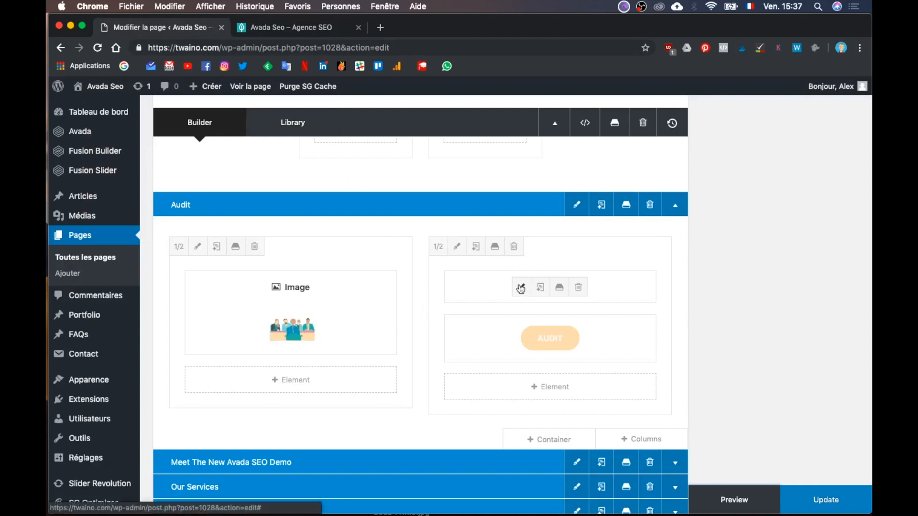
{"action": "left_click", "coordinate": [520, 288]}
{"action": "scroll", "coordinate": [512, 397], "scroll_direction": "down", "scroll_amount": 1}
{"action": "double_click", "coordinate": [512, 401]}
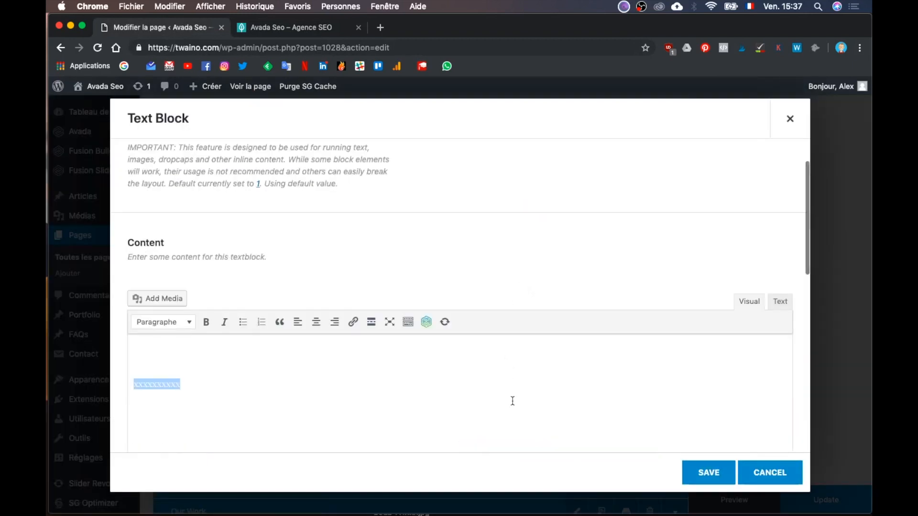
{"action": "key", "text": "super+a"}
{"action": "left_click", "coordinate": [316, 322]}
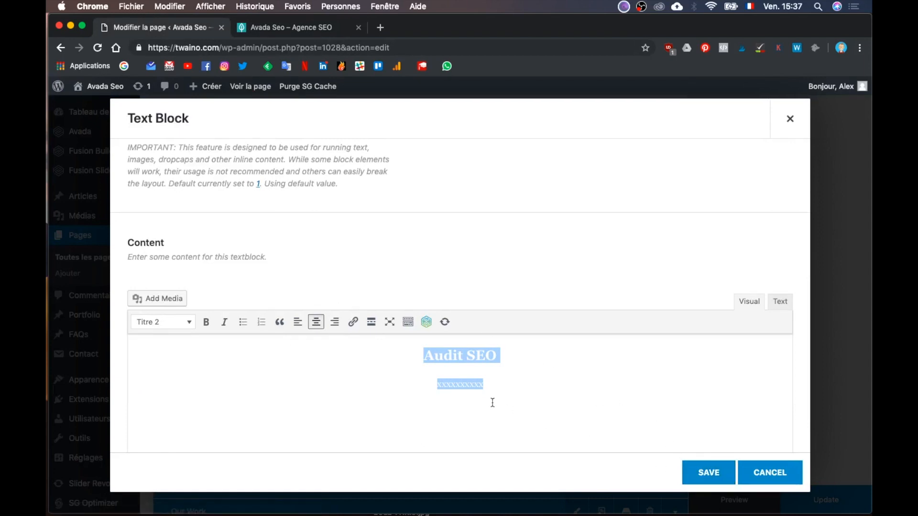
- Lengthen the placeholder paragraph to eight groups of xxxxxxxxxx and save the text block
{"action": "double_click", "coordinate": [469, 386]}
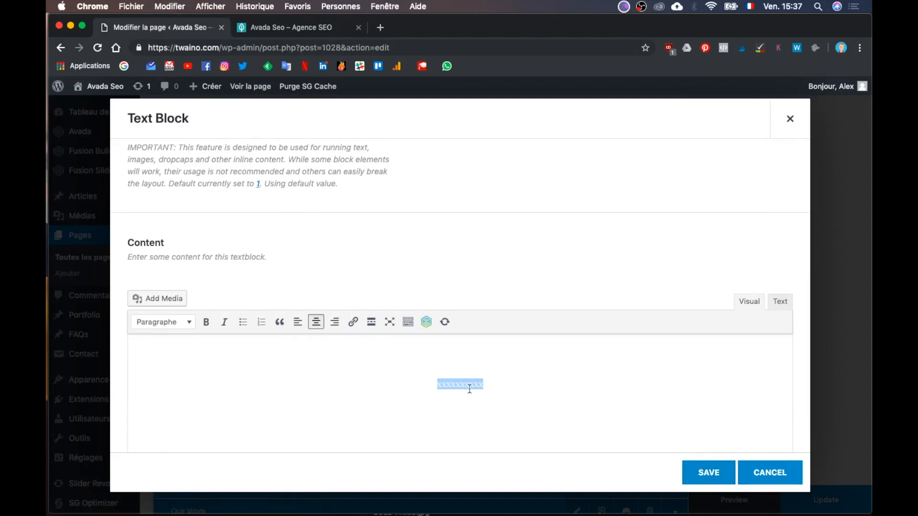
{"action": "key", "text": "BackSpace"}
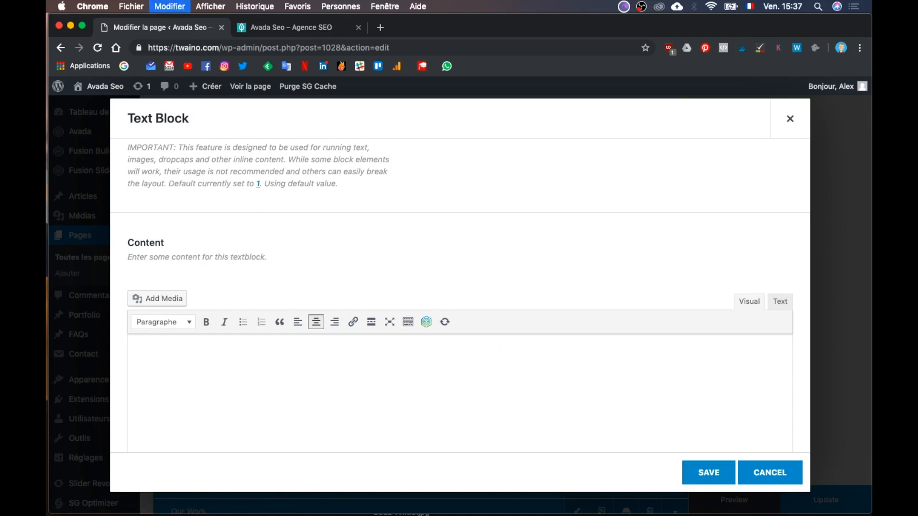
{"action": "key", "text": "super+space"}
{"action": "key", "text": "Escape"}
{"action": "key", "text": "super+z"}
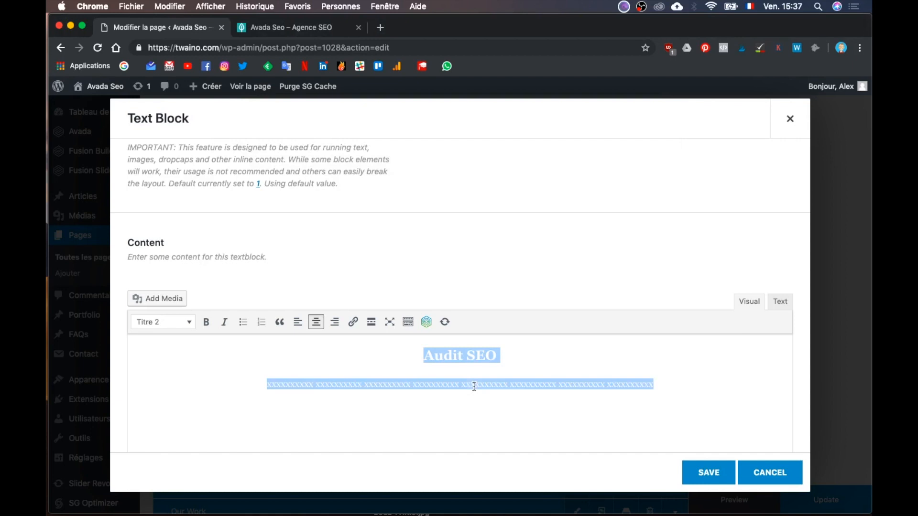
{"action": "left_click", "coordinate": [691, 473]}
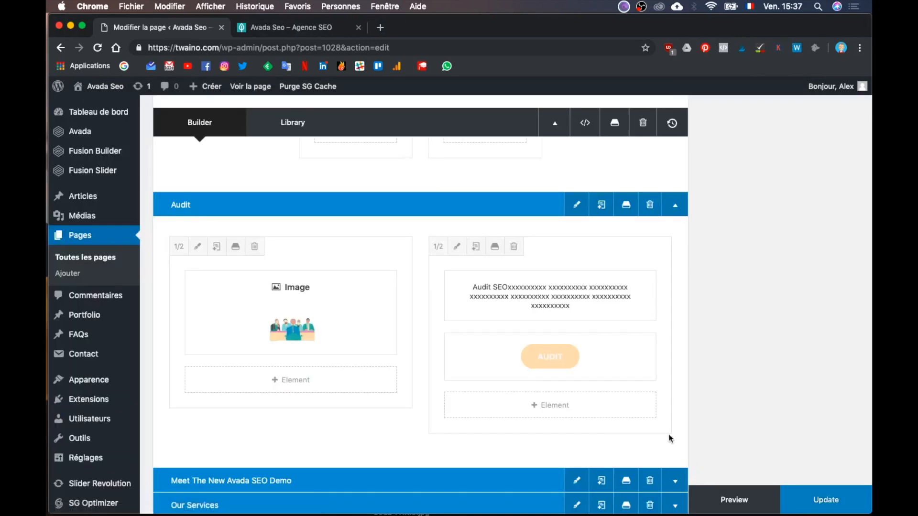
- Open the Audit button's settings and review its general options, including target and alignment
{"action": "left_click", "coordinate": [520, 358]}
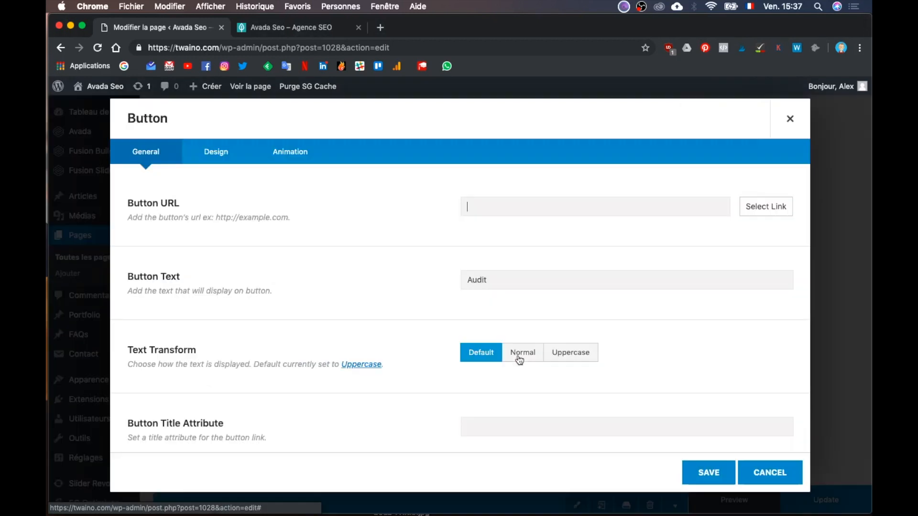
{"action": "scroll", "coordinate": [553, 411], "scroll_direction": "down", "scroll_amount": 5}
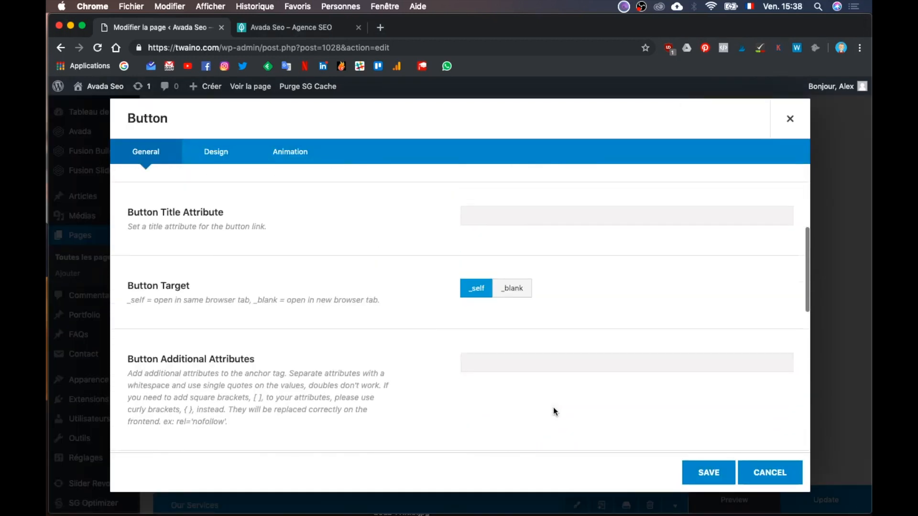
{"action": "scroll", "coordinate": [552, 406], "scroll_direction": "down", "scroll_amount": 6}
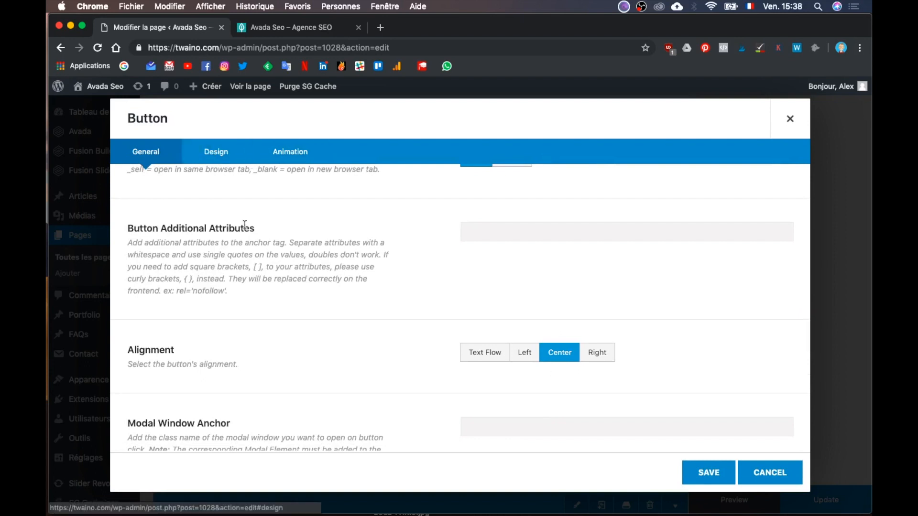
{"action": "key", "text": "ctrl+Up"}
{"action": "key", "text": "ctrl+Up"}
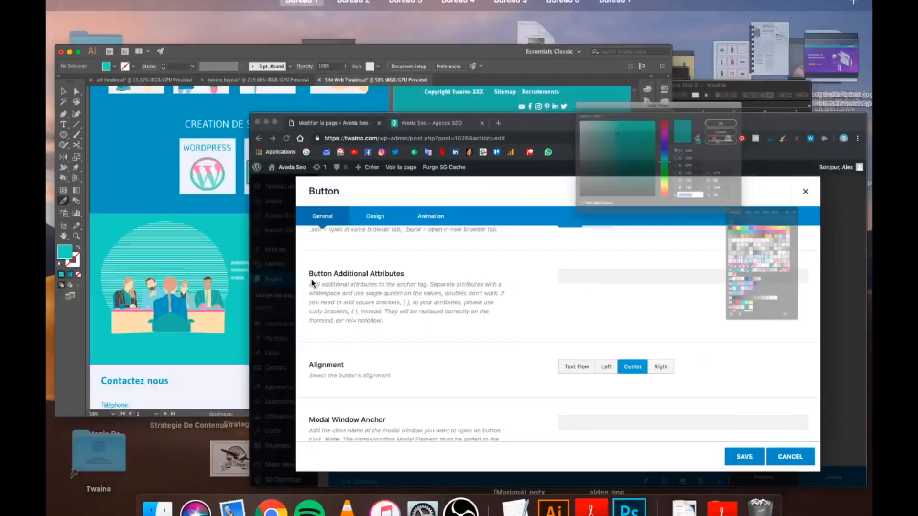
{"action": "left_click", "coordinate": [574, 325]}
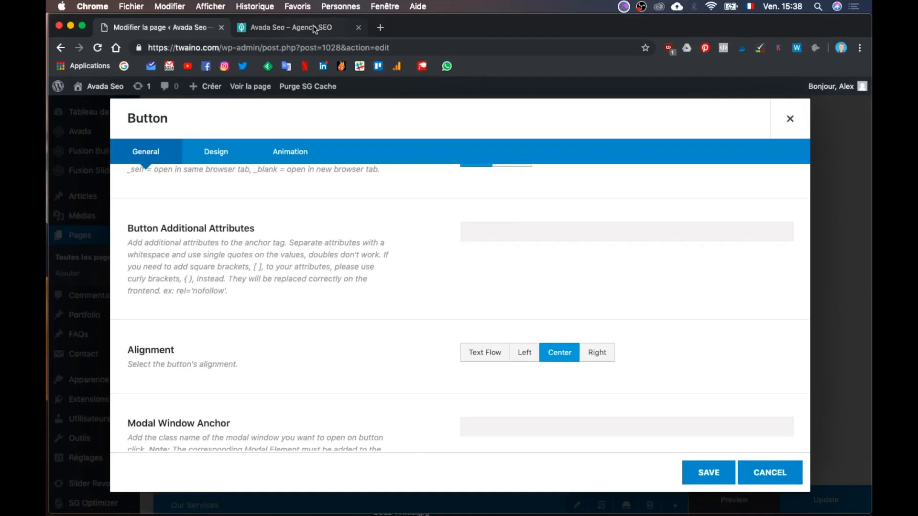
- Examine the spacing around the BLOG, Création de site web and Audit sections in the page preview and compare it with the Illustrator mockup
{"action": "left_click", "coordinate": [312, 27]}
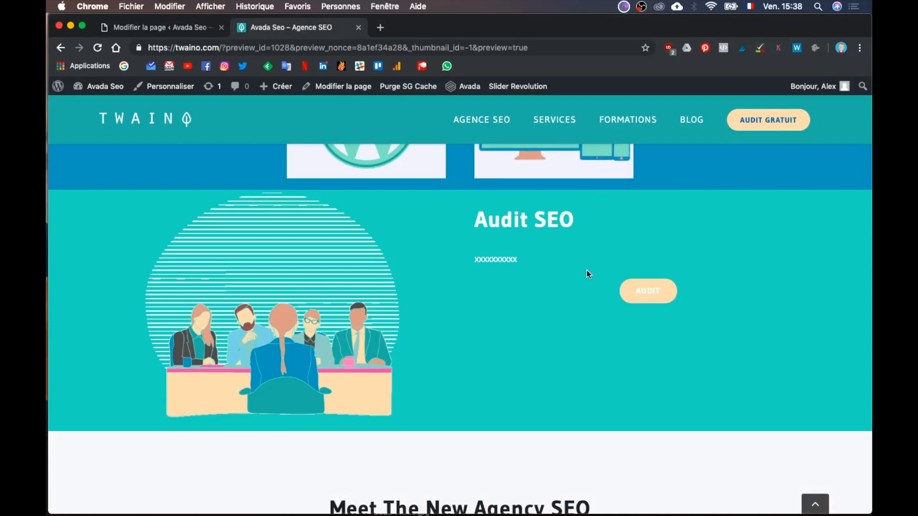
{"action": "scroll", "coordinate": [586, 282], "scroll_direction": "up", "scroll_amount": 20}
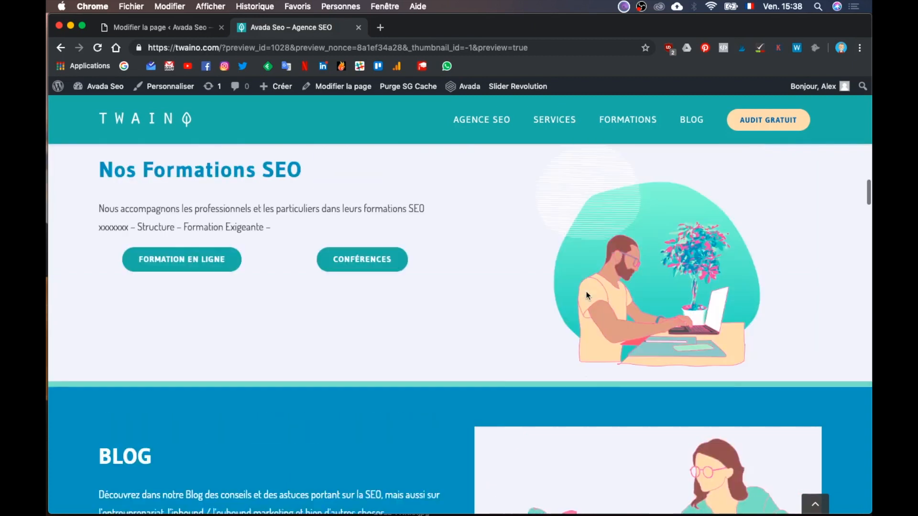
{"action": "scroll", "coordinate": [587, 295], "scroll_direction": "down", "scroll_amount": 12}
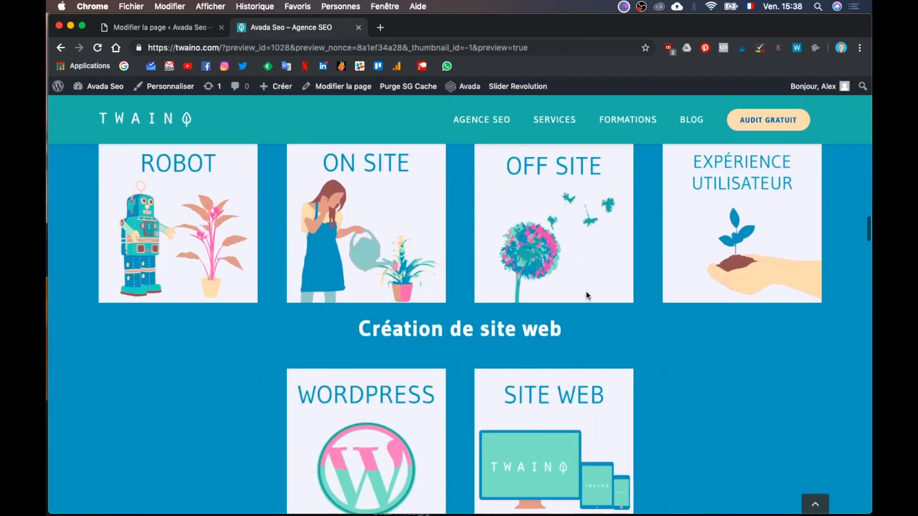
{"action": "scroll", "coordinate": [587, 292], "scroll_direction": "down", "scroll_amount": 4}
{"action": "scroll", "coordinate": [587, 293], "scroll_direction": "up", "scroll_amount": 7}
{"action": "scroll", "coordinate": [586, 291], "scroll_direction": "down", "scroll_amount": 7}
{"action": "key", "text": "ctrl+Up"}
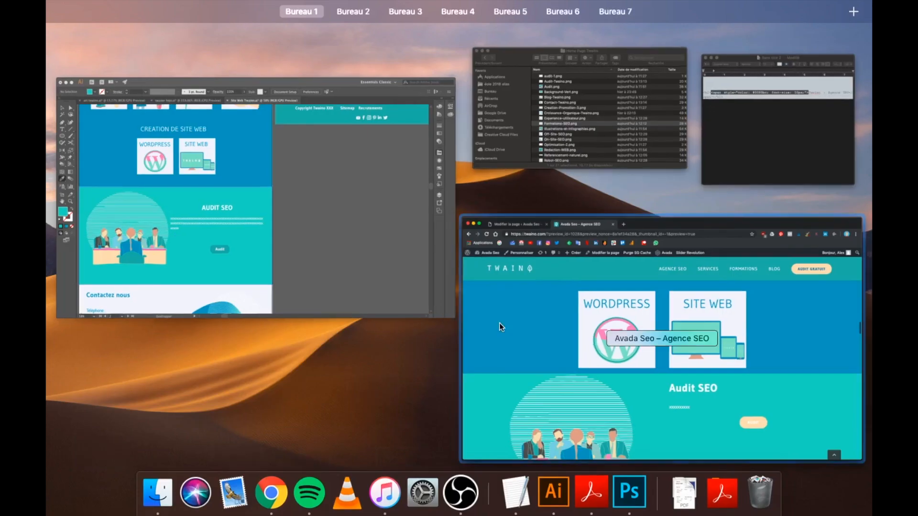
{"action": "left_click", "coordinate": [544, 384]}
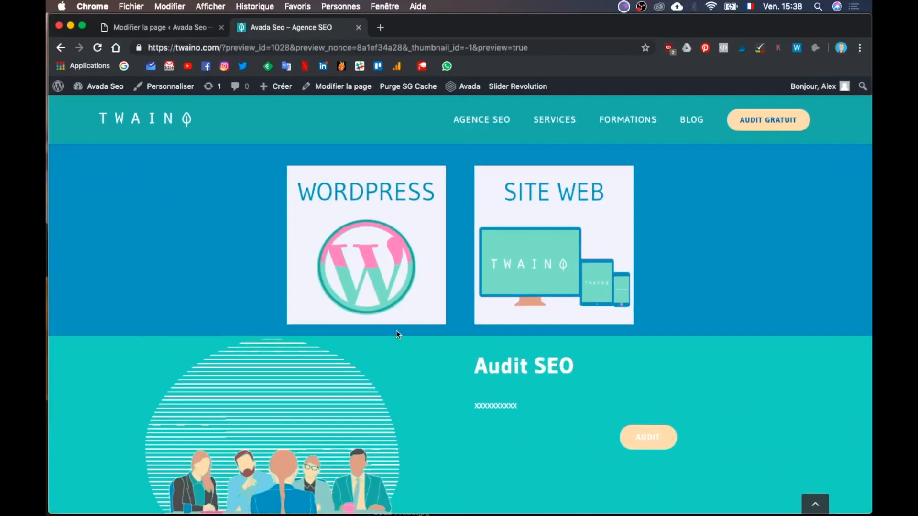
{"action": "key", "text": "ctrl+Down"}
{"action": "left_click", "coordinate": [283, 360]}
{"action": "scroll", "coordinate": [282, 359], "scroll_direction": "up", "scroll_amount": 4}
{"action": "scroll", "coordinate": [282, 360], "scroll_direction": "up", "scroll_amount": 10}
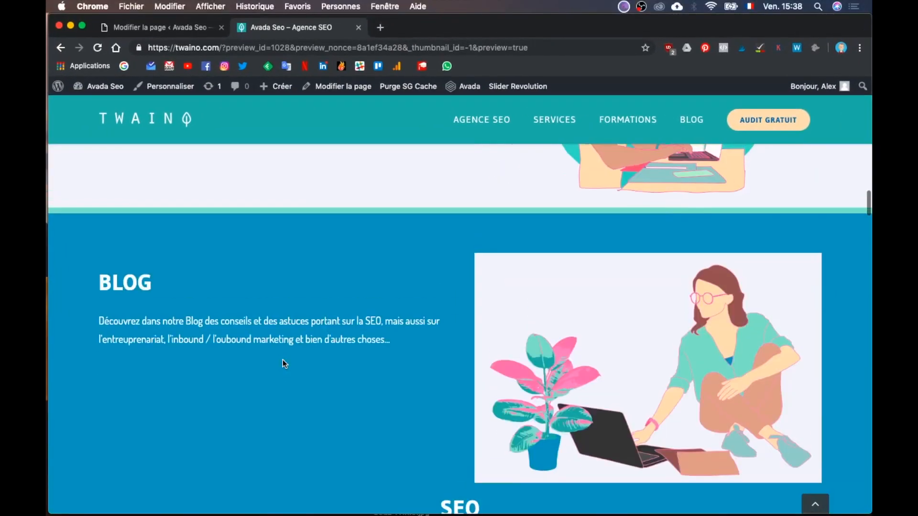
{"action": "key", "text": "ctrl+Up"}
{"action": "left_click", "coordinate": [569, 301]}
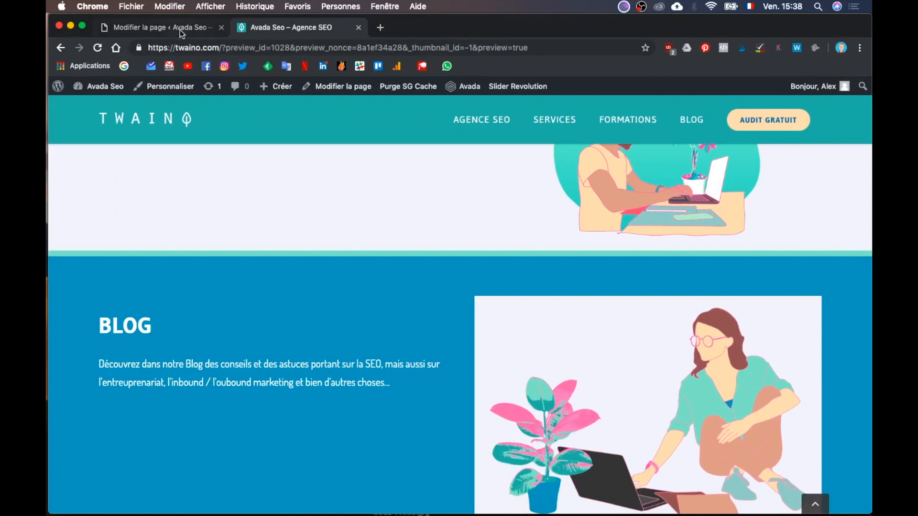
- Save the open button settings in the page editor, and set the BLOG container's bottom padding to 5%, matching its top padding
{"action": "left_click", "coordinate": [180, 29]}
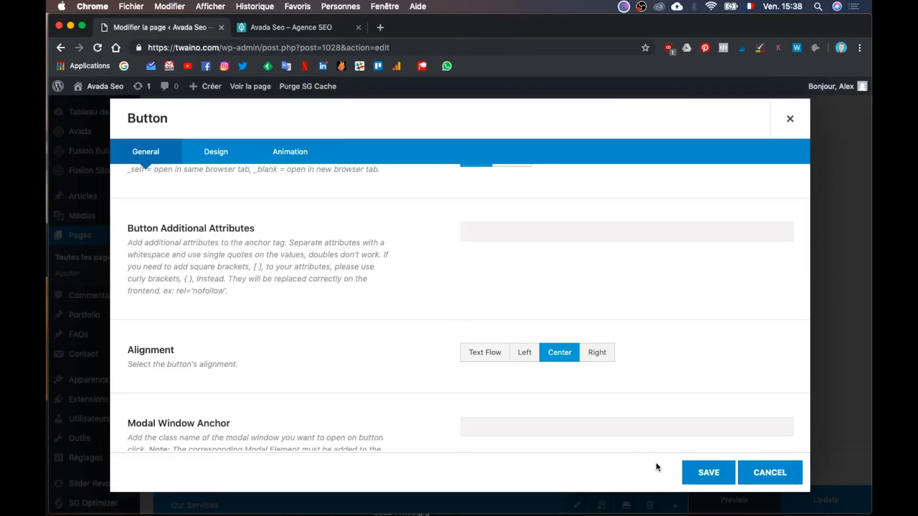
{"action": "left_click", "coordinate": [708, 472]}
{"action": "scroll", "coordinate": [625, 382], "scroll_direction": "up", "scroll_amount": 3}
{"action": "scroll", "coordinate": [621, 372], "scroll_direction": "up", "scroll_amount": 10}
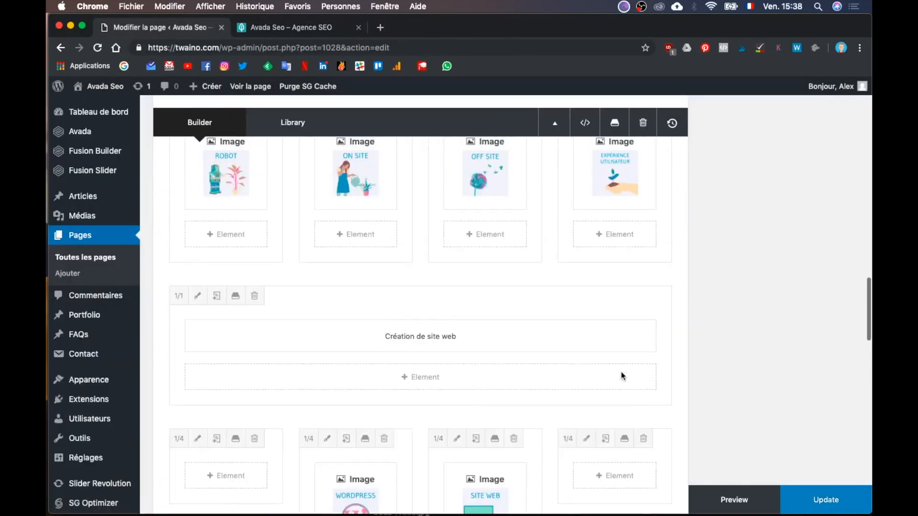
{"action": "scroll", "coordinate": [622, 375], "scroll_direction": "up", "scroll_amount": 1}
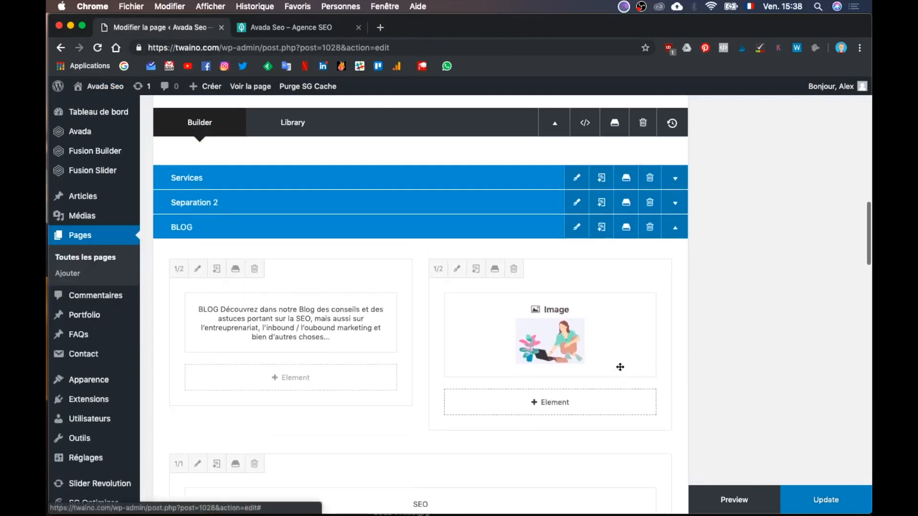
{"action": "left_click", "coordinate": [576, 228]}
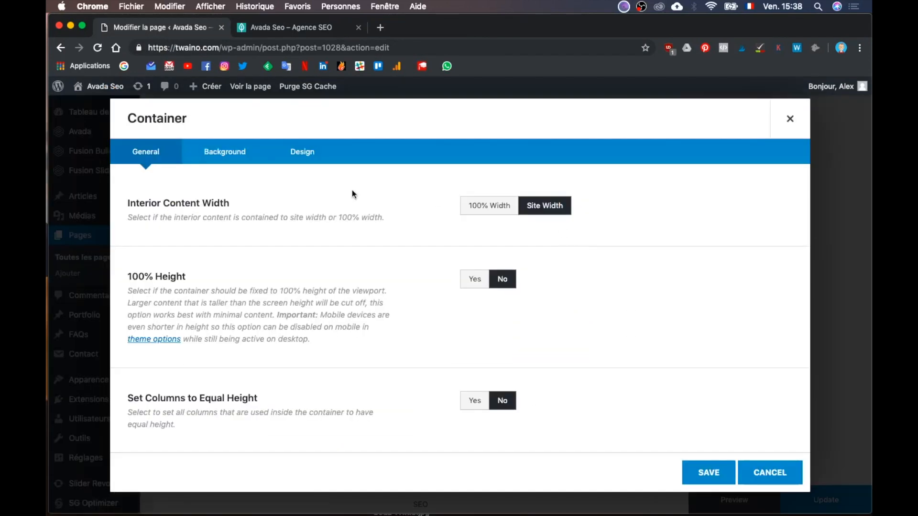
{"action": "left_click", "coordinate": [294, 156]}
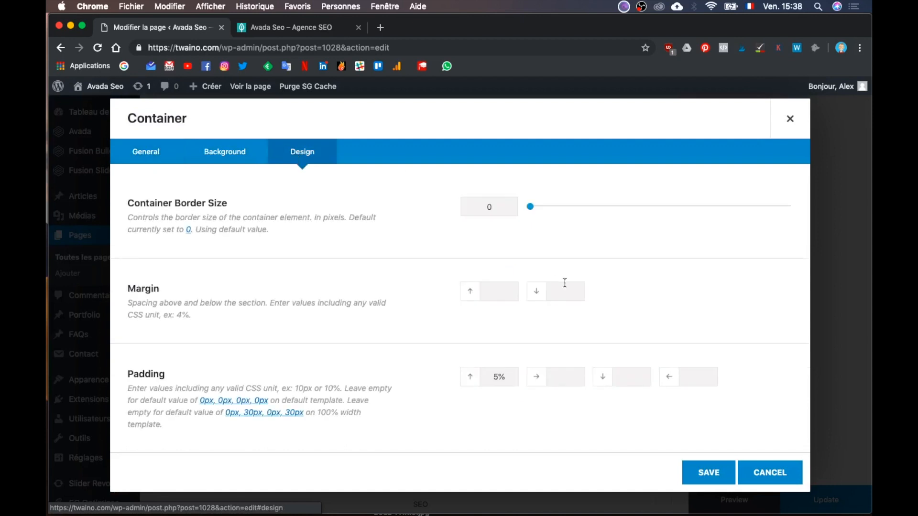
{"action": "left_click", "coordinate": [645, 386]}
{"action": "left_click", "coordinate": [622, 420]}
{"action": "left_click", "coordinate": [710, 471]}
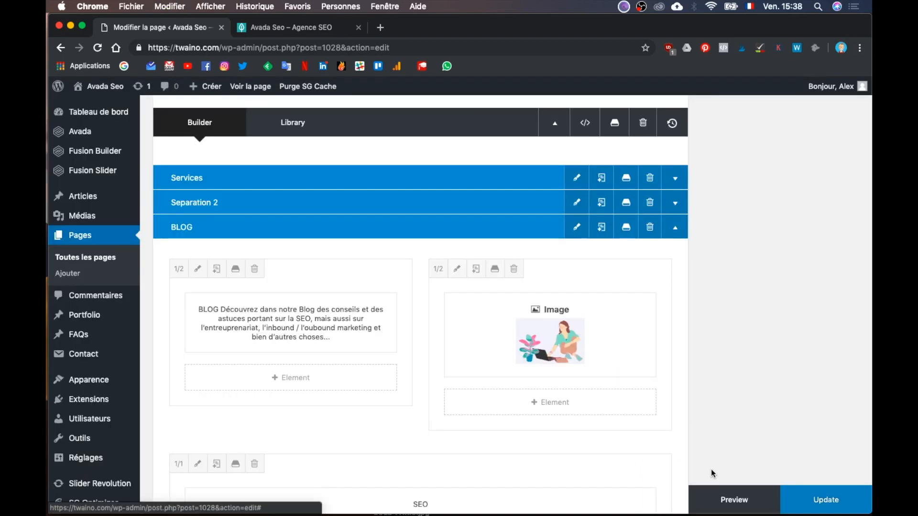
- Set the Audit container's top and bottom padding to 5% and save the container
{"action": "scroll", "coordinate": [684, 364], "scroll_direction": "down", "scroll_amount": 15}
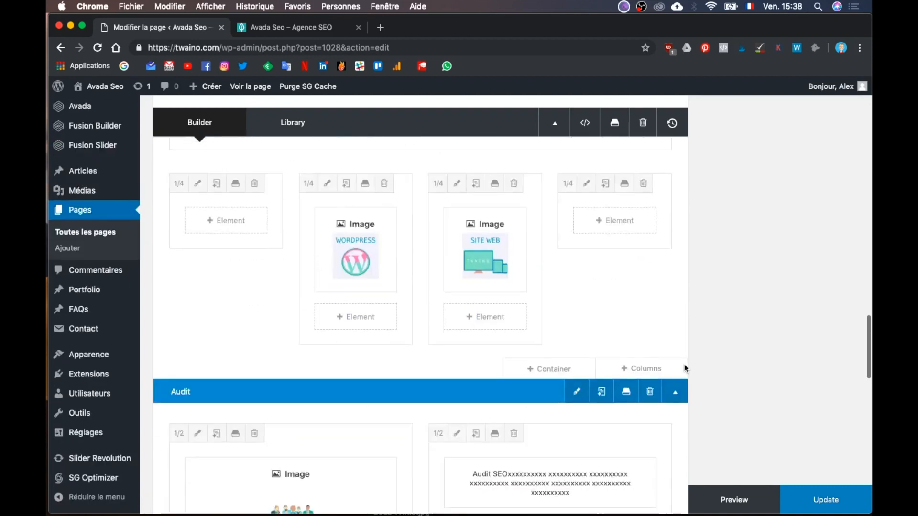
{"action": "scroll", "coordinate": [684, 368], "scroll_direction": "down", "scroll_amount": 2}
{"action": "left_click", "coordinate": [580, 287]}
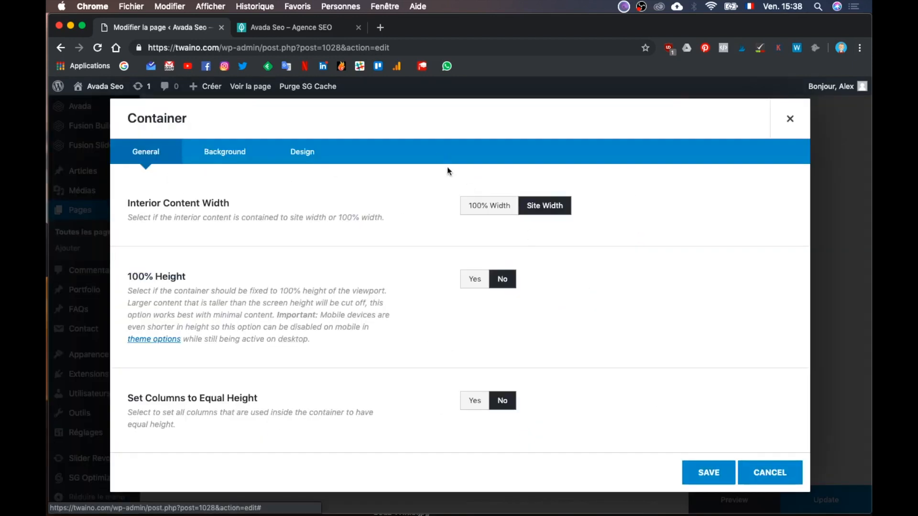
{"action": "left_click", "coordinate": [319, 153]}
{"action": "left_click", "coordinate": [517, 379]}
{"action": "left_click", "coordinate": [492, 422]}
{"action": "left_click", "coordinate": [623, 376]}
{"action": "left_click", "coordinate": [623, 422]}
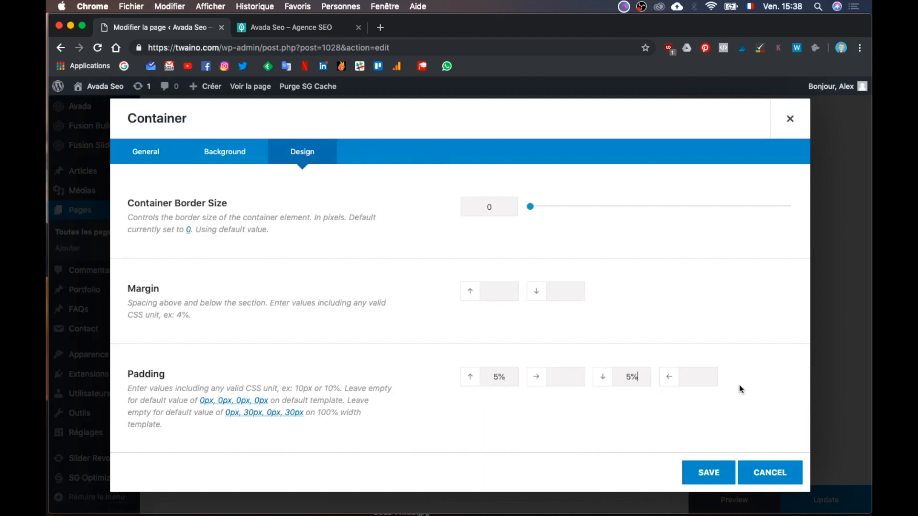
{"action": "left_click", "coordinate": [706, 473]}
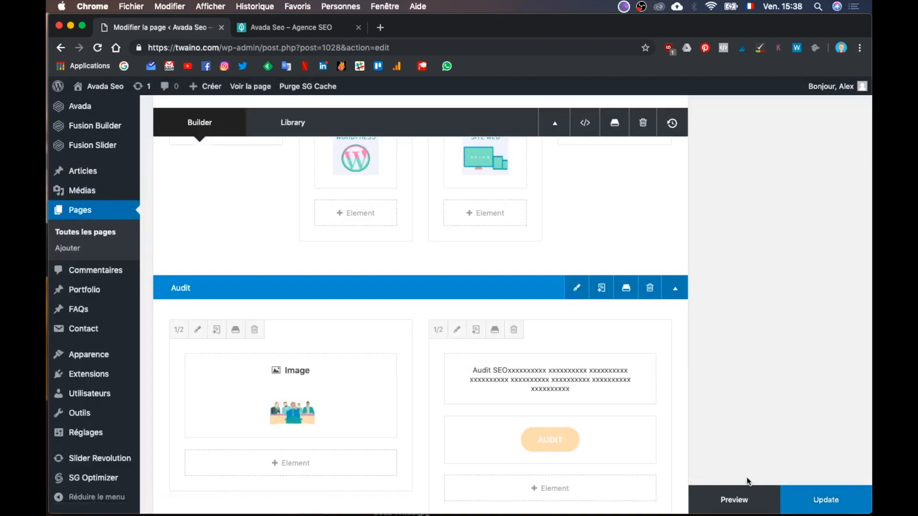
- Refresh the page preview and check the spacing below the BLOG container and around the Audit section
{"action": "left_click", "coordinate": [760, 498]}
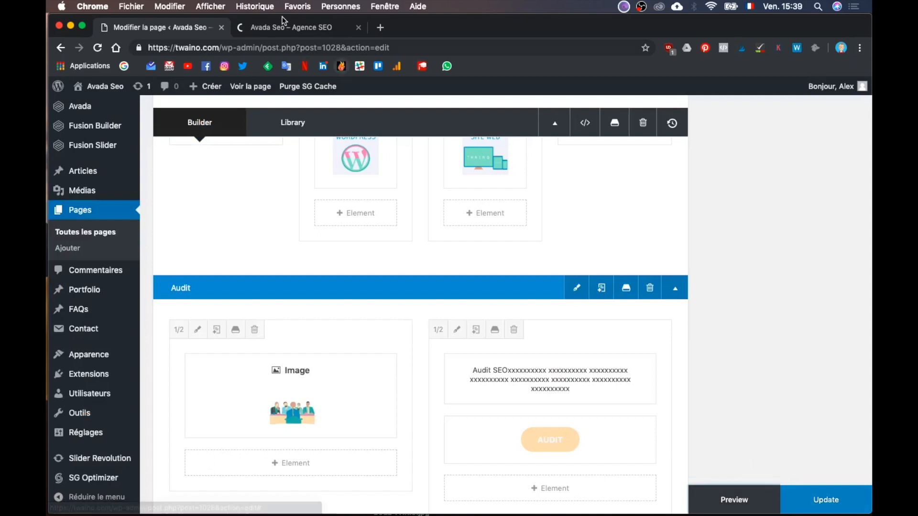
{"action": "left_click", "coordinate": [287, 27]}
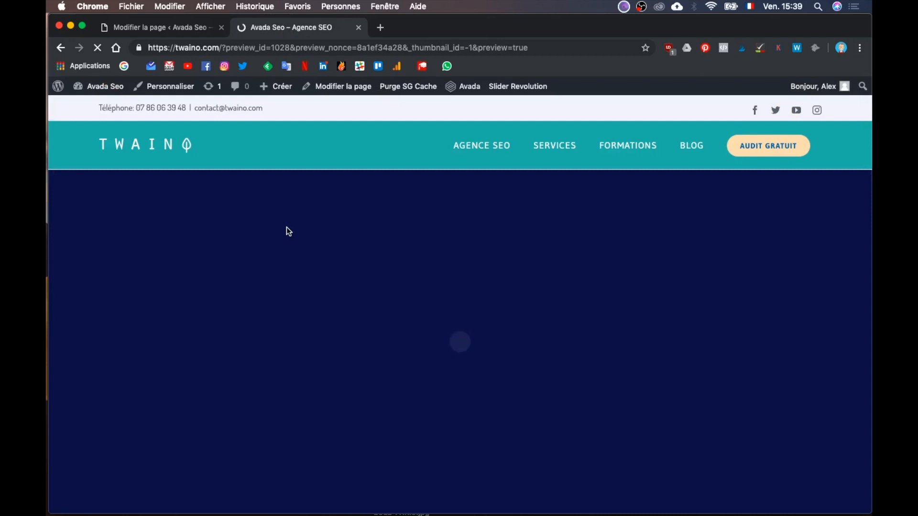
{"action": "scroll", "coordinate": [280, 390], "scroll_direction": "down", "scroll_amount": 6}
{"action": "scroll", "coordinate": [280, 390], "scroll_direction": "down", "scroll_amount": 8}
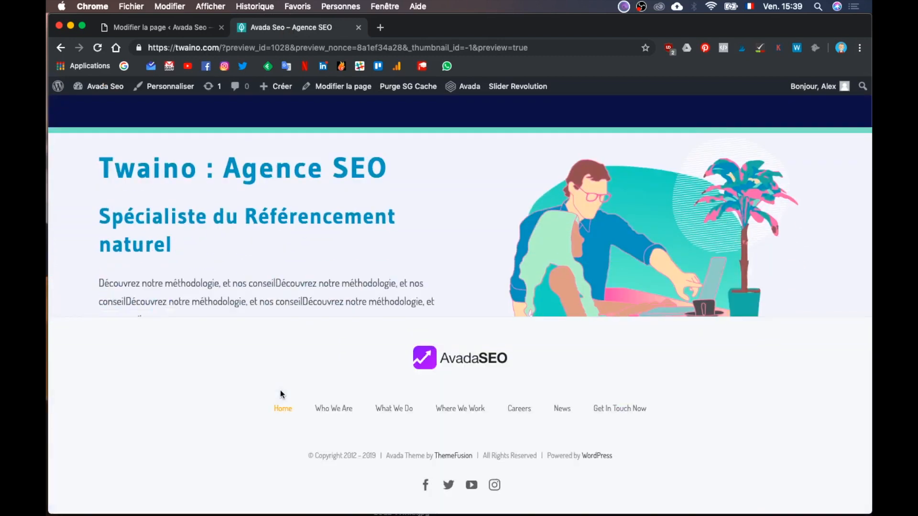
{"action": "scroll", "coordinate": [275, 380], "scroll_direction": "down", "scroll_amount": 10}
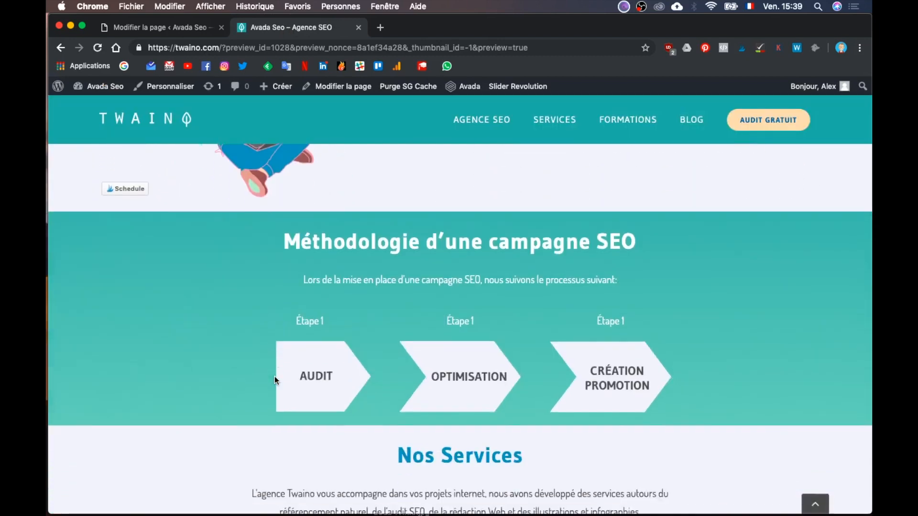
{"action": "scroll", "coordinate": [274, 380], "scroll_direction": "down", "scroll_amount": 10}
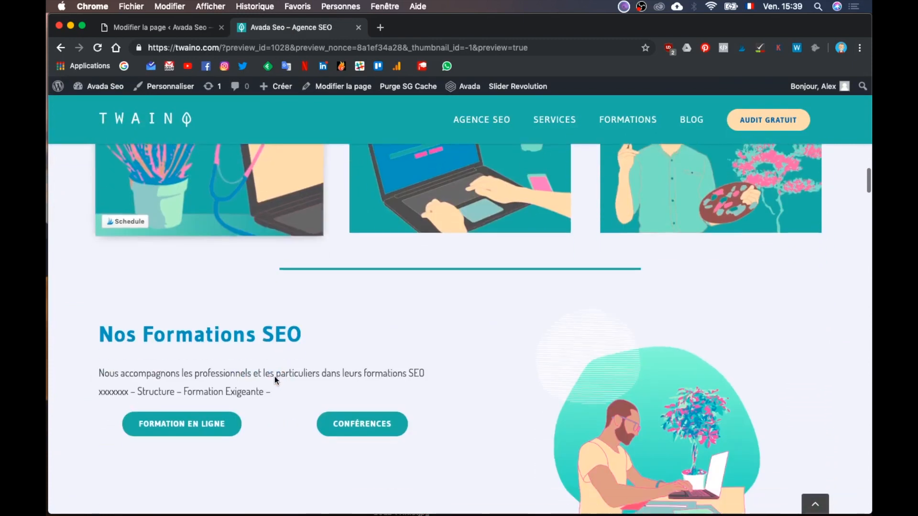
{"action": "scroll", "coordinate": [275, 377], "scroll_direction": "down", "scroll_amount": 10}
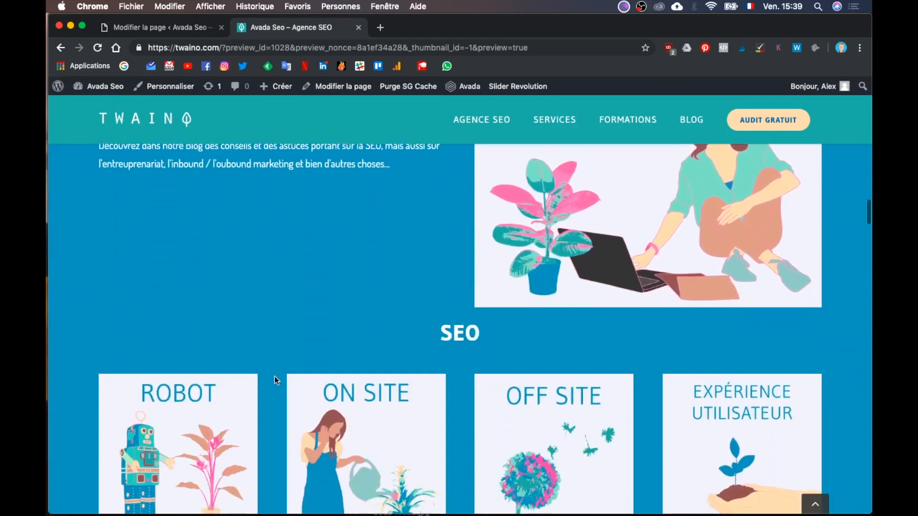
{"action": "scroll", "coordinate": [274, 379], "scroll_direction": "up", "scroll_amount": 1}
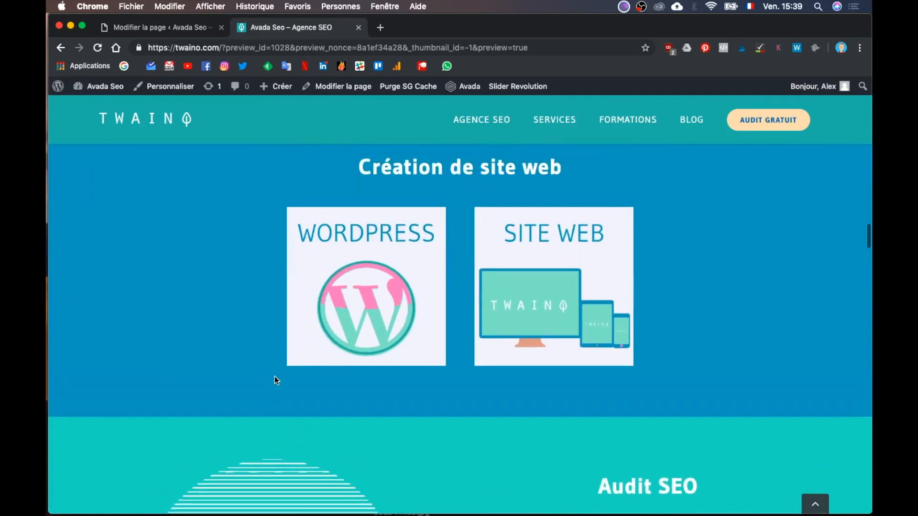
{"action": "scroll", "coordinate": [316, 392], "scroll_direction": "down", "scroll_amount": 2}
{"action": "scroll", "coordinate": [347, 429], "scroll_direction": "down", "scroll_amount": 5}
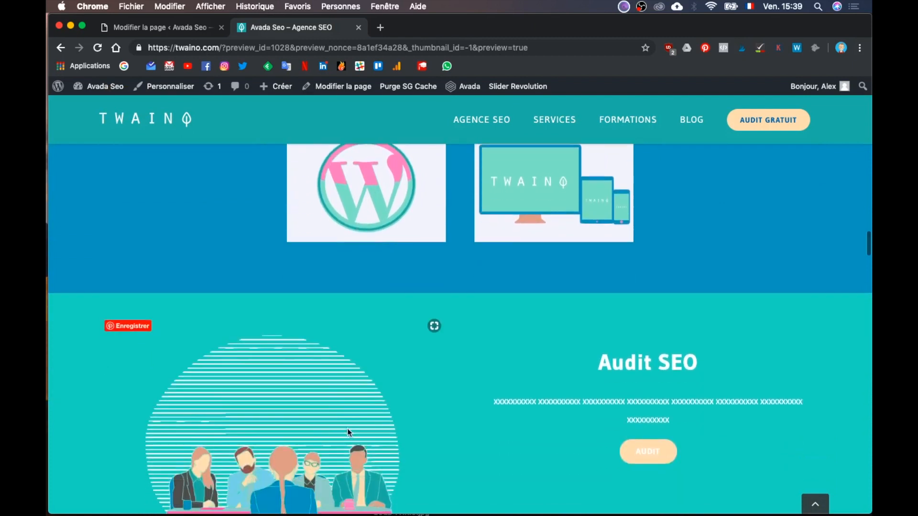
{"action": "scroll", "coordinate": [348, 432], "scroll_direction": "up", "scroll_amount": 2}
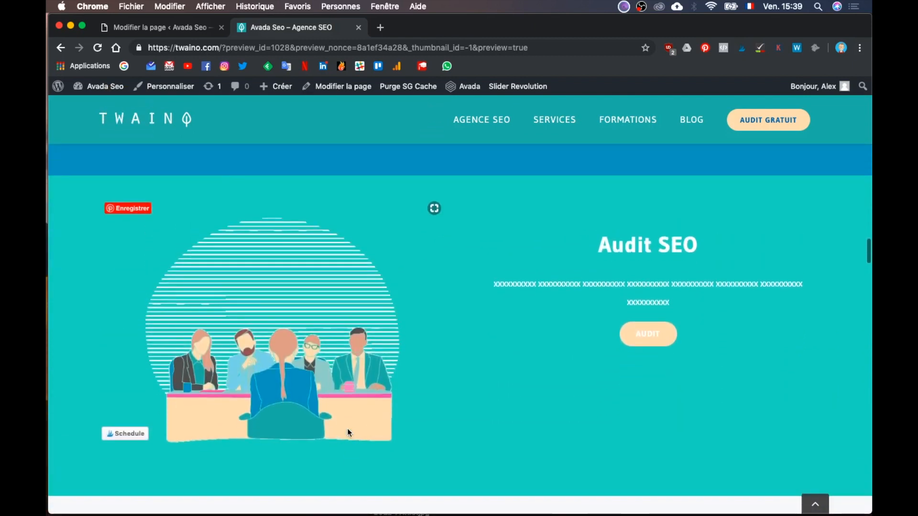
{"action": "scroll", "coordinate": [347, 428], "scroll_direction": "up", "scroll_amount": 1}
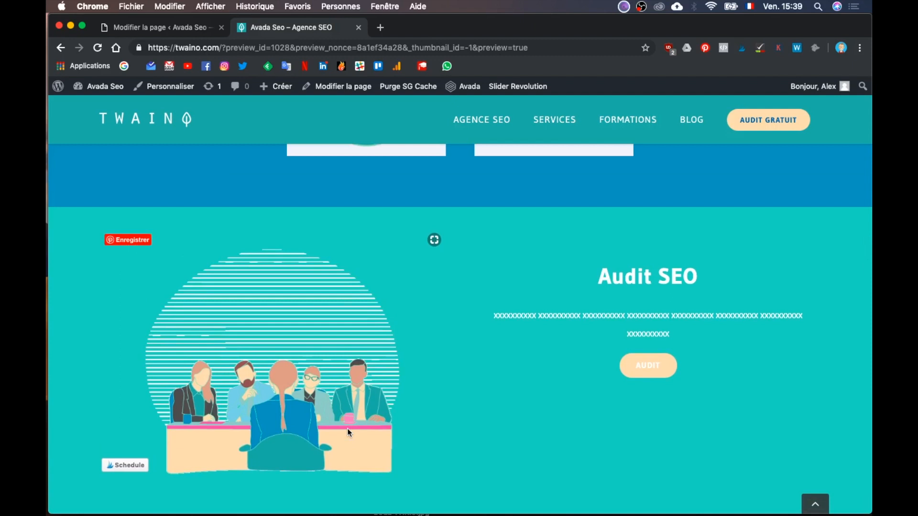
- Compare the Audit section's layout in the preview with the Illustrator mockup
{"action": "key", "text": "ctrl+Up"}
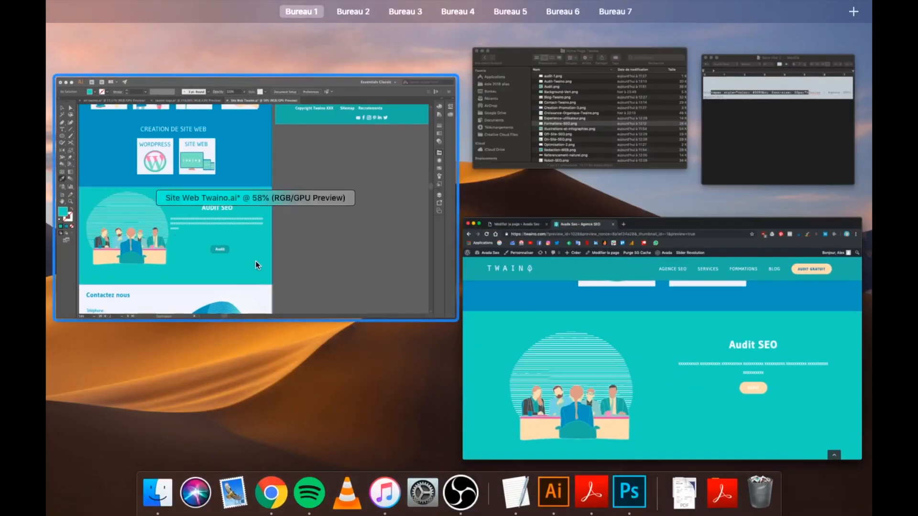
{"action": "left_click", "coordinate": [269, 260]}
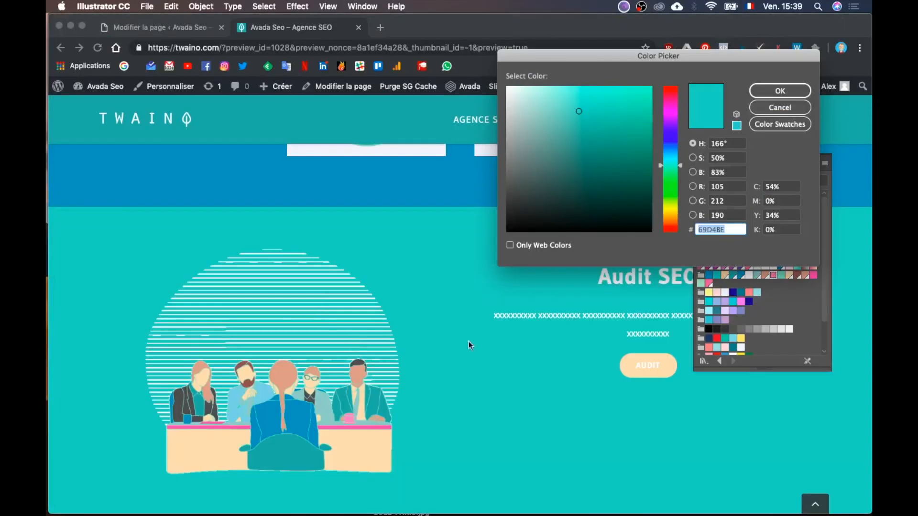
{"action": "left_click", "coordinate": [589, 397]}
{"action": "scroll", "coordinate": [589, 397], "scroll_direction": "down", "scroll_amount": 2}
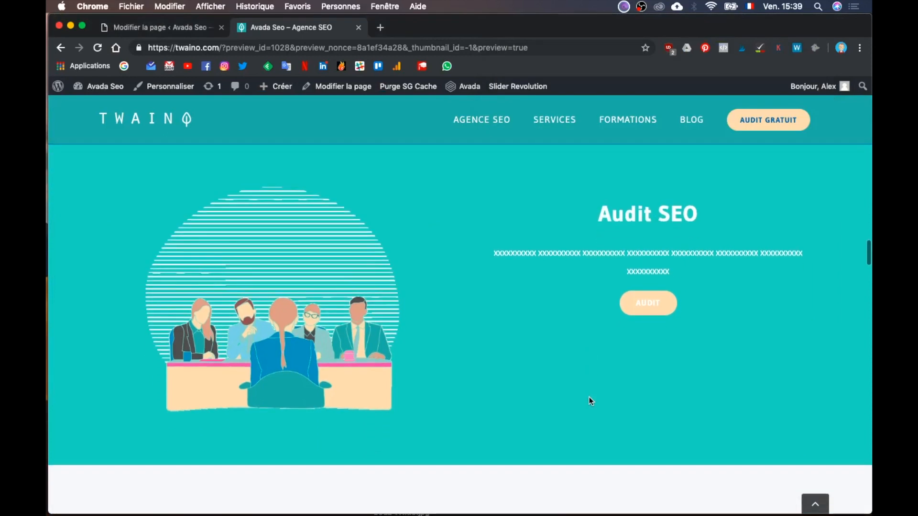
- Compare the content below the Audit section in the page preview with the Illustrator mockup
{"action": "scroll", "coordinate": [589, 397], "scroll_direction": "down", "scroll_amount": 3}
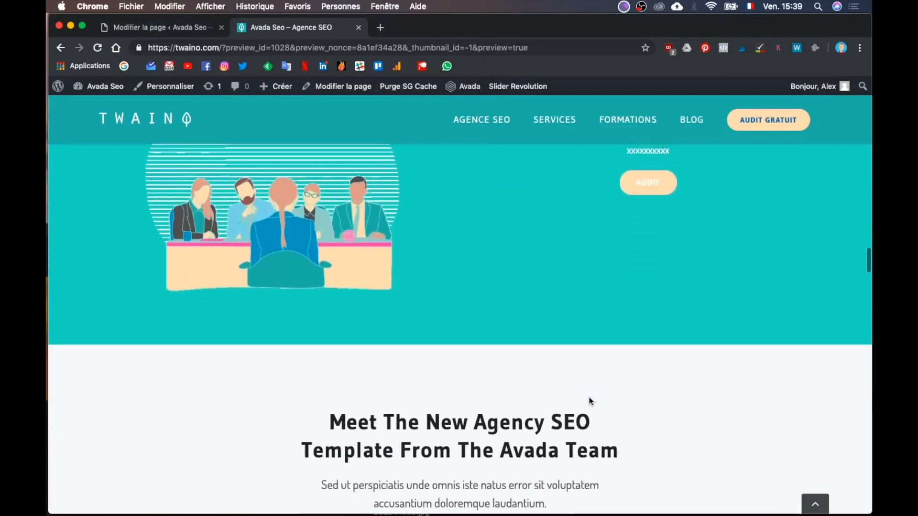
{"action": "scroll", "coordinate": [589, 397], "scroll_direction": "up", "scroll_amount": 7}
{"action": "scroll", "coordinate": [589, 396], "scroll_direction": "down", "scroll_amount": 1}
{"action": "scroll", "coordinate": [589, 397], "scroll_direction": "down", "scroll_amount": 5}
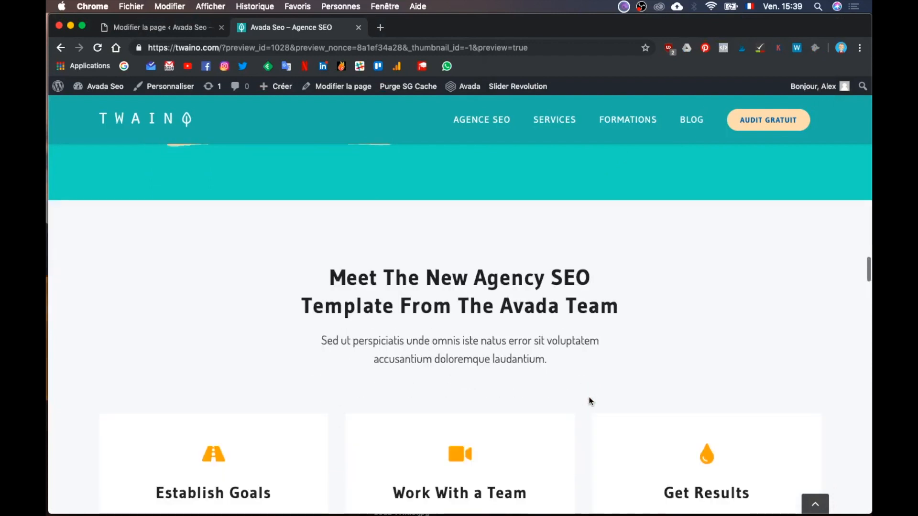
{"action": "key", "text": "ctrl+Up"}
{"action": "left_click", "coordinate": [269, 270]}
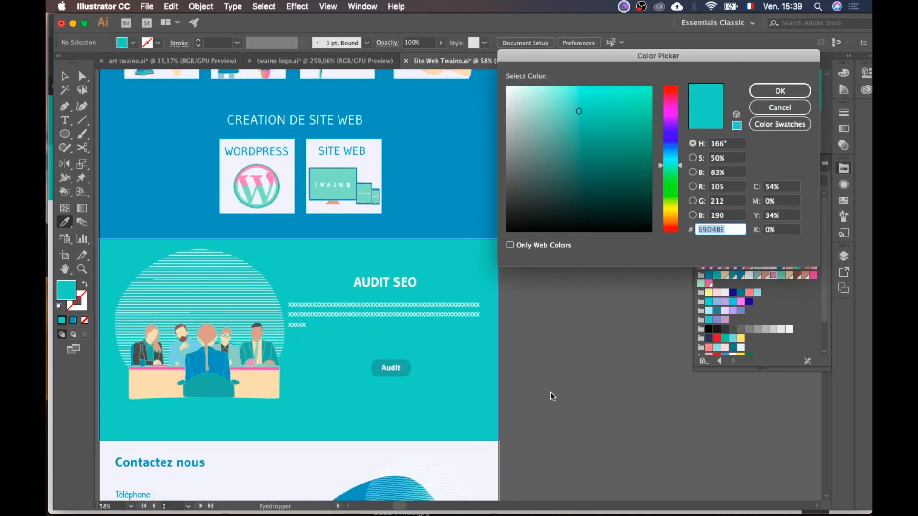
{"action": "key", "text": "ctrl+Up"}
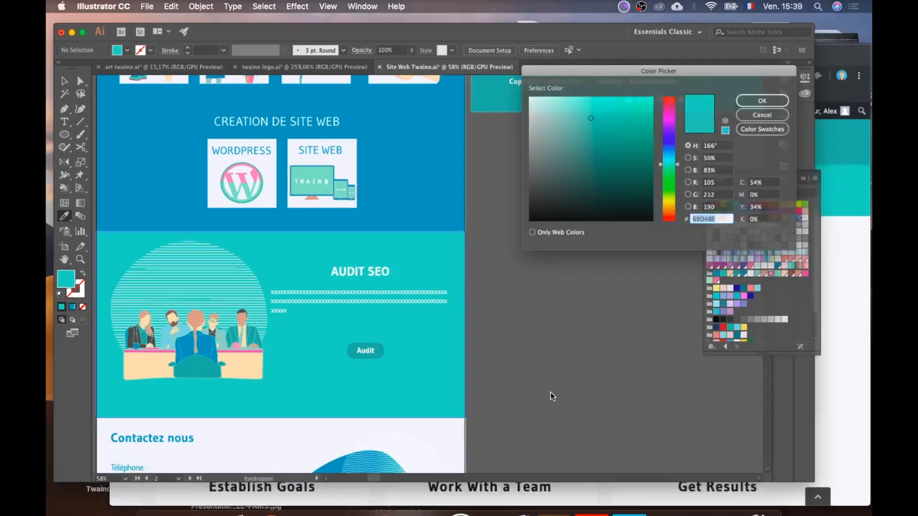
{"action": "left_click", "coordinate": [625, 377]}
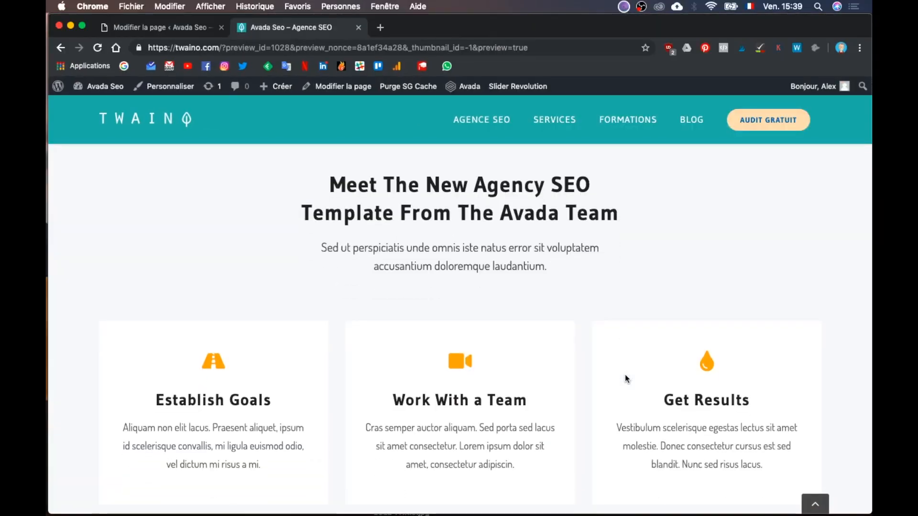
{"action": "key", "text": "ctrl+Up"}
{"action": "left_click", "coordinate": [361, 265]}
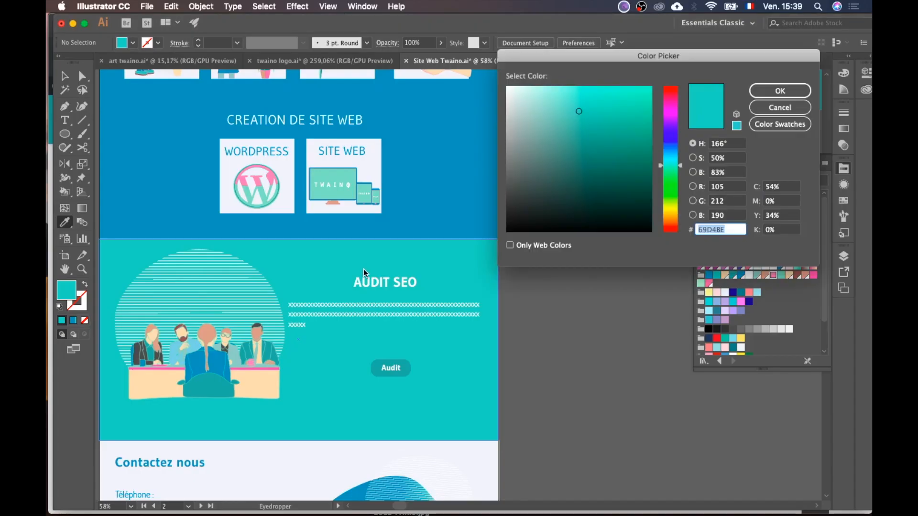
- Dismiss the open Color Picker in Illustrator and examine the mockup's Contactez nous section and footer
{"action": "left_click", "coordinate": [774, 108]}
{"action": "scroll", "coordinate": [581, 373], "scroll_direction": "down", "scroll_amount": 5}
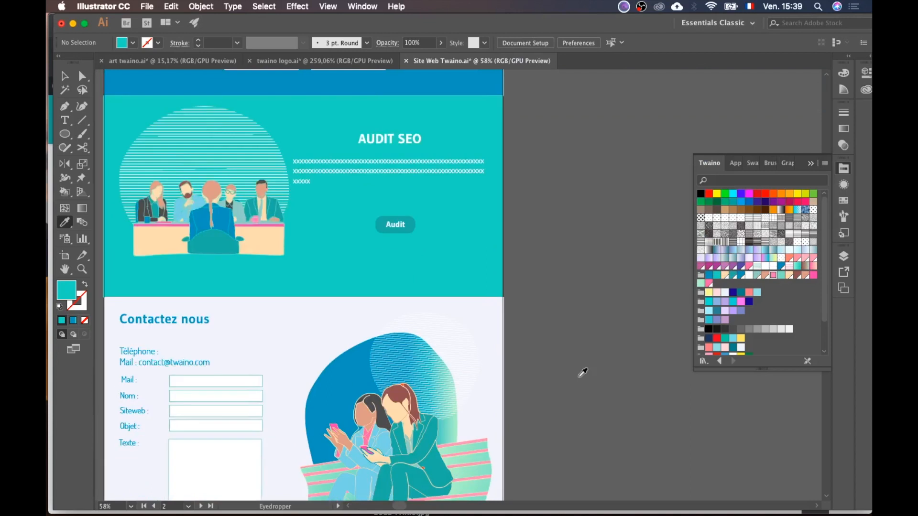
{"action": "scroll", "coordinate": [582, 372], "scroll_direction": "down", "scroll_amount": 5}
{"action": "scroll", "coordinate": [582, 373], "scroll_direction": "up", "scroll_amount": 2}
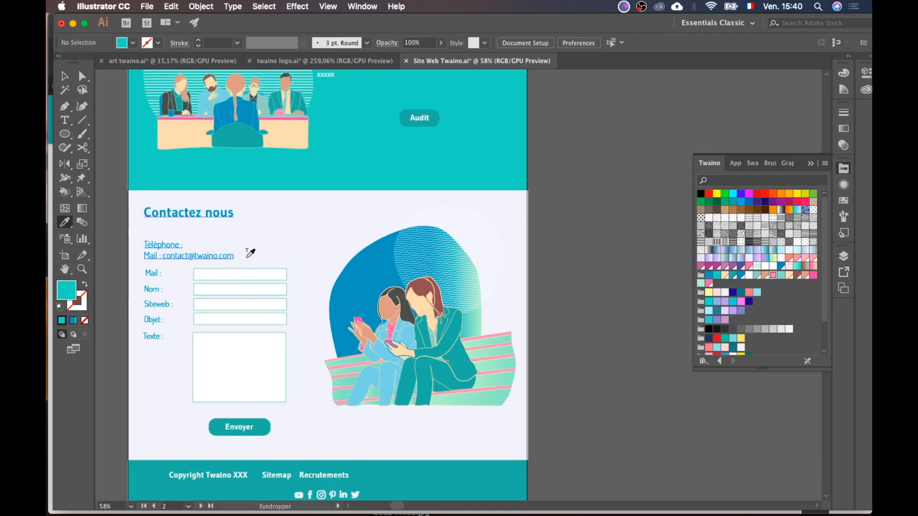
{"action": "scroll", "coordinate": [393, 350], "scroll_direction": "down", "scroll_amount": 3}
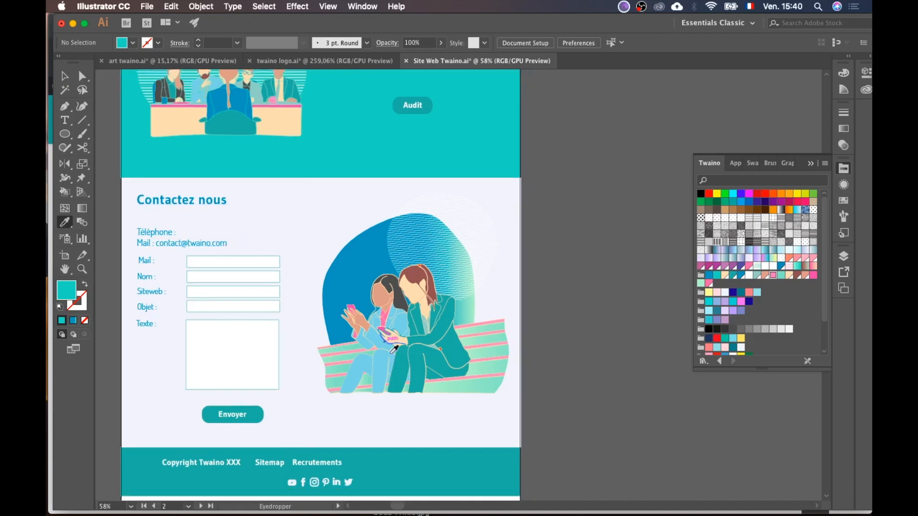
- Switch to the page editor in Chrome and update the Seo Home page with the Audit section changes
{"action": "key", "text": "ctrl+Up"}
{"action": "left_click", "coordinate": [615, 374]}
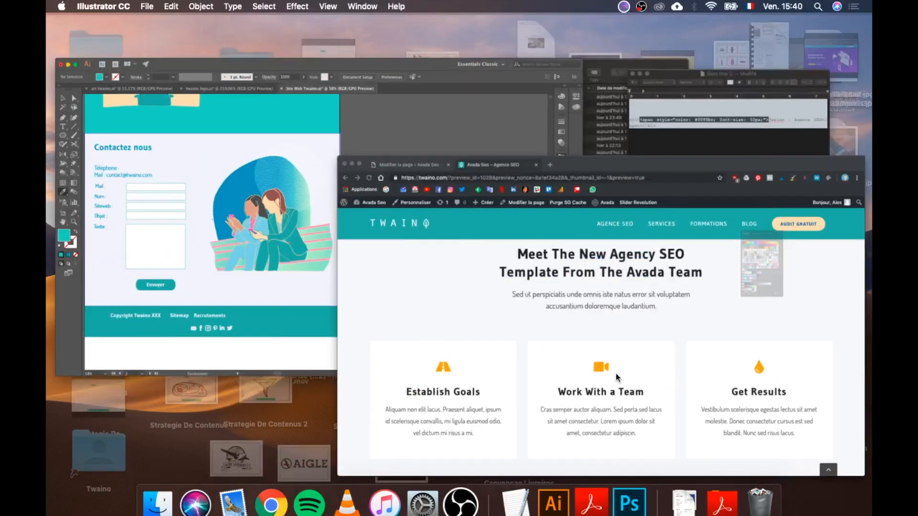
{"action": "left_click", "coordinate": [181, 21]}
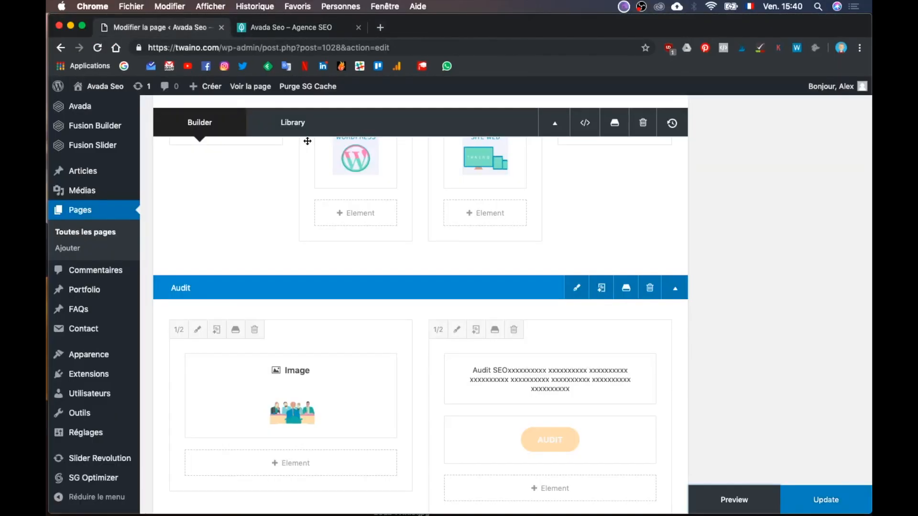
{"action": "scroll", "coordinate": [546, 333], "scroll_direction": "down", "scroll_amount": 3}
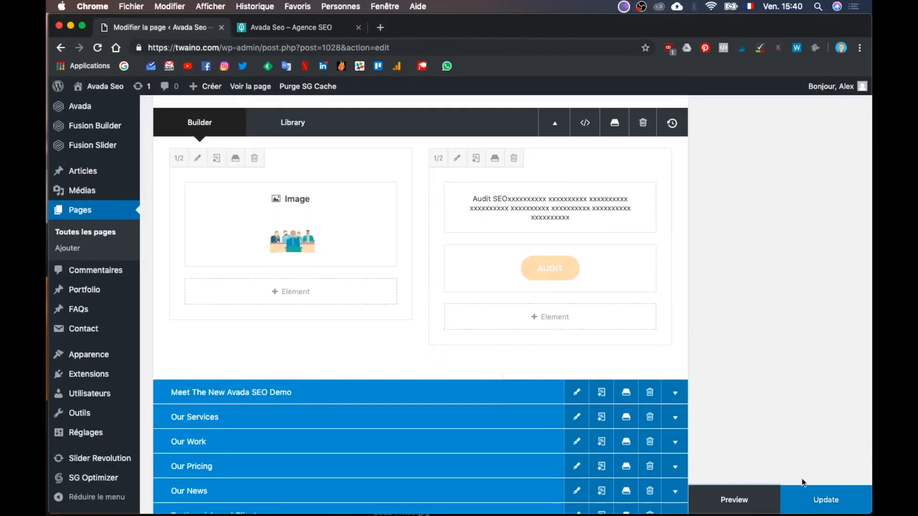
{"action": "left_click", "coordinate": [826, 506]}
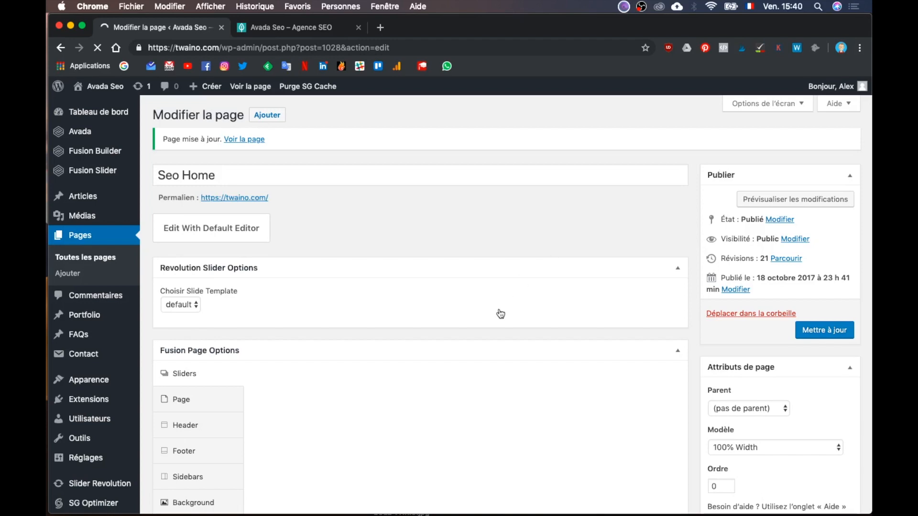
{"action": "key", "text": "ctrl+Up"}
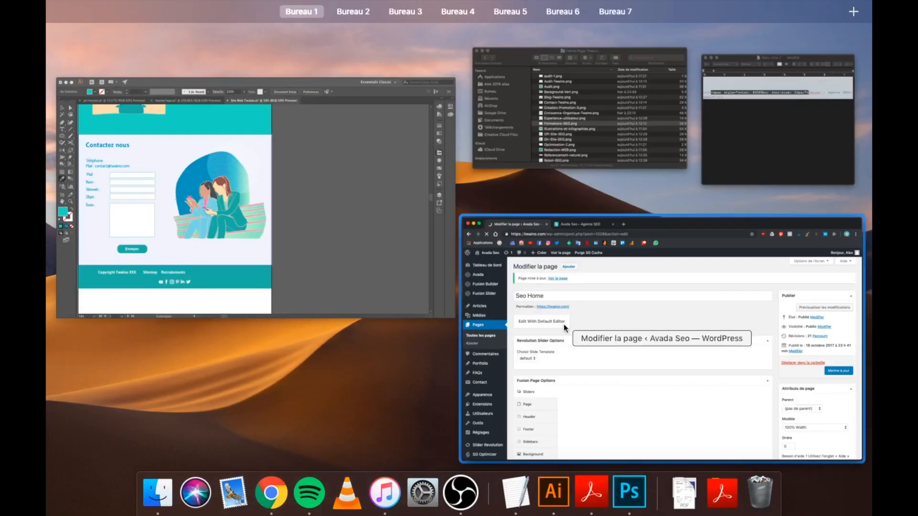
{"action": "left_click", "coordinate": [659, 380]}
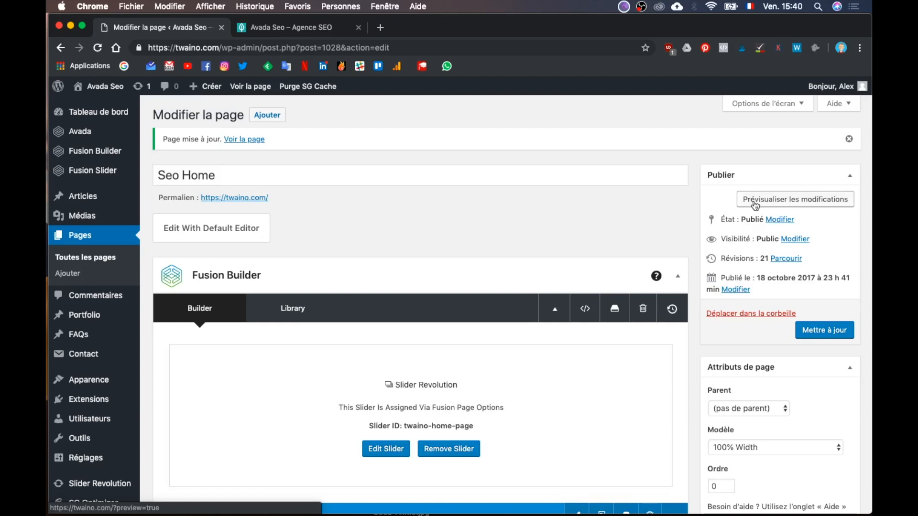
- Preview the updated page and check its header and hero banner
{"action": "left_click", "coordinate": [755, 205]}
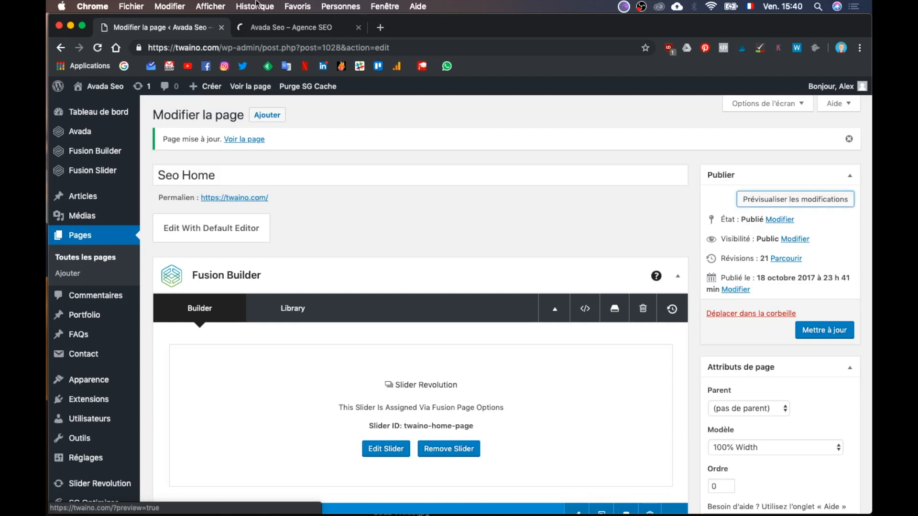
{"action": "left_click", "coordinate": [281, 29]}
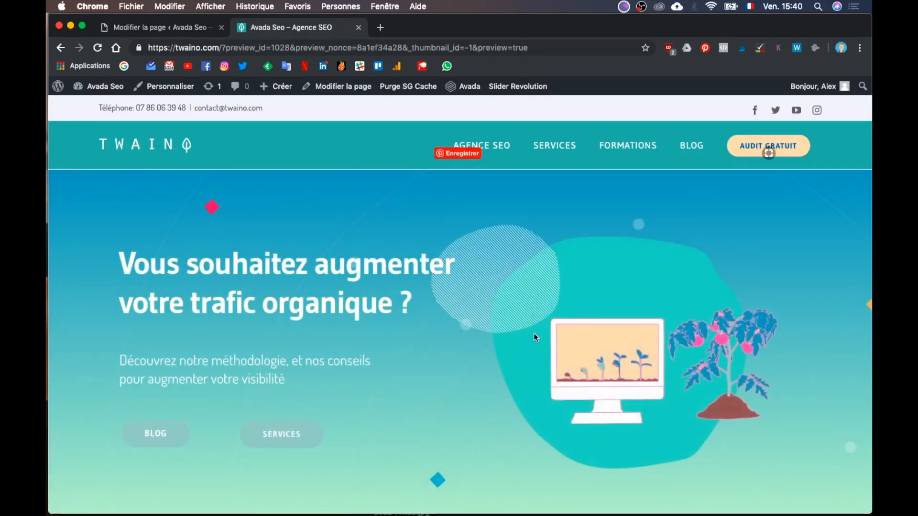
{"action": "scroll", "coordinate": [533, 333], "scroll_direction": "down", "scroll_amount": 1}
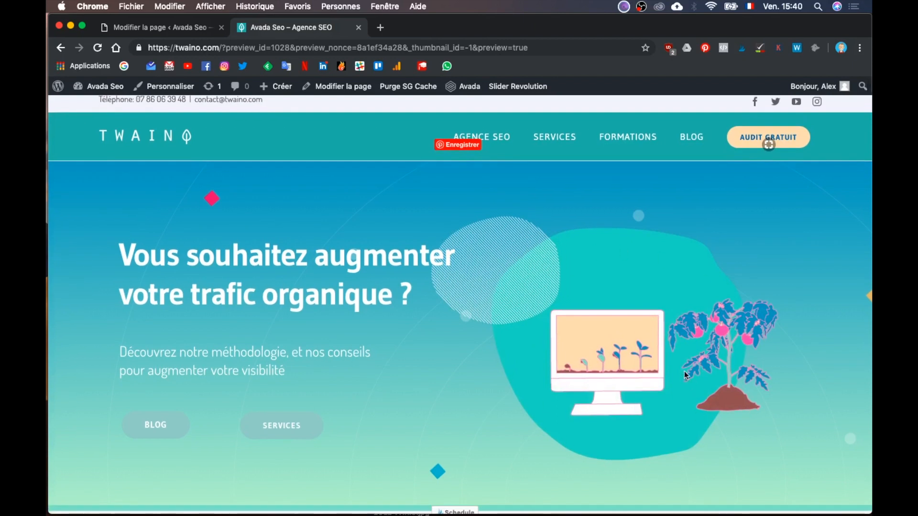
{"action": "scroll", "coordinate": [684, 371], "scroll_direction": "down", "scroll_amount": 3}
{"action": "scroll", "coordinate": [683, 371], "scroll_direction": "up", "scroll_amount": 3}
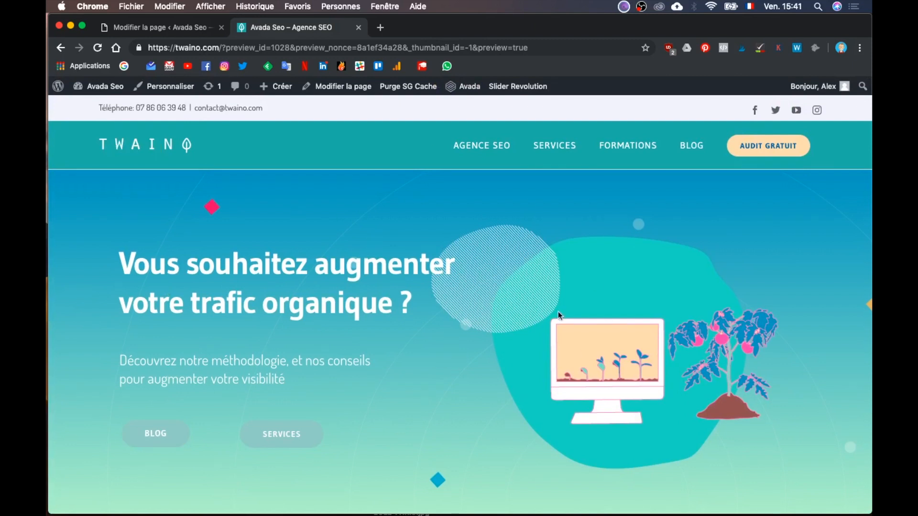
- Review the spacing and layout of the Twaino : Agence SEO and Les jardiniers du SEO blocks in the preview
{"action": "scroll", "coordinate": [601, 311], "scroll_direction": "down", "scroll_amount": 10}
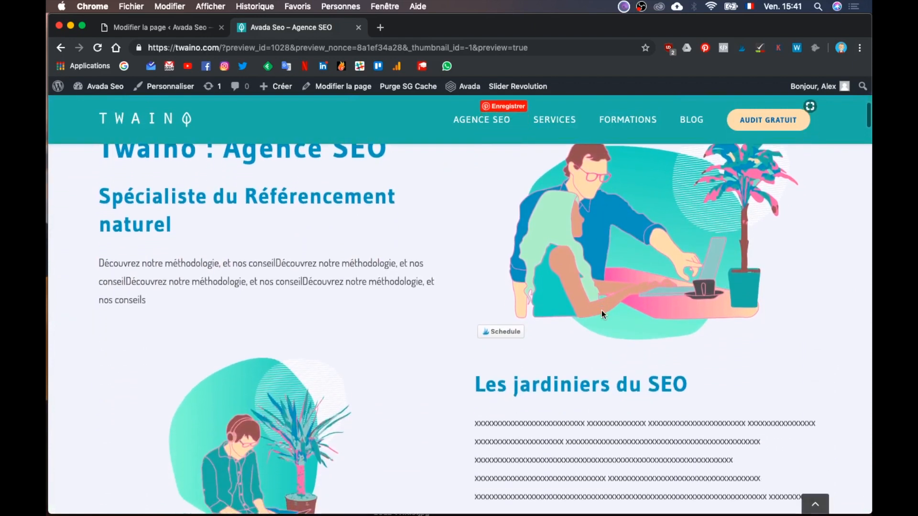
{"action": "scroll", "coordinate": [601, 311], "scroll_direction": "up", "scroll_amount": 3}
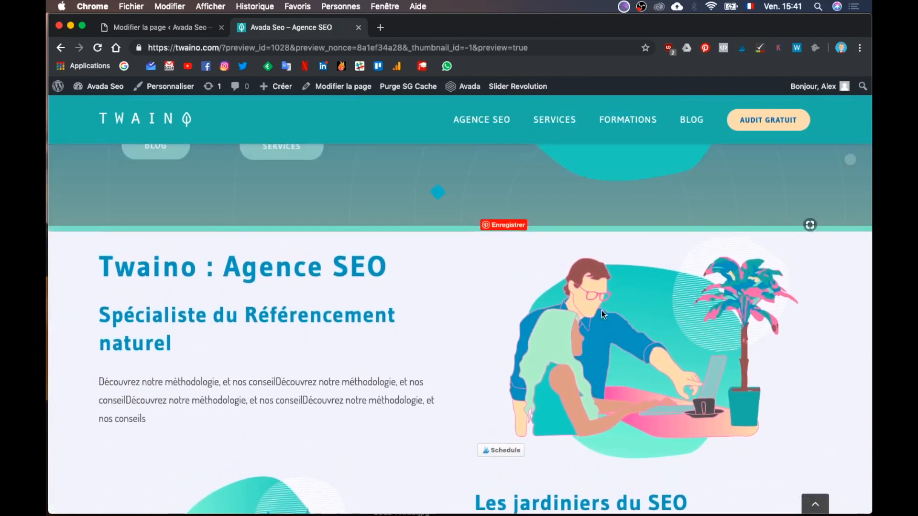
{"action": "scroll", "coordinate": [601, 311], "scroll_direction": "down", "scroll_amount": 3}
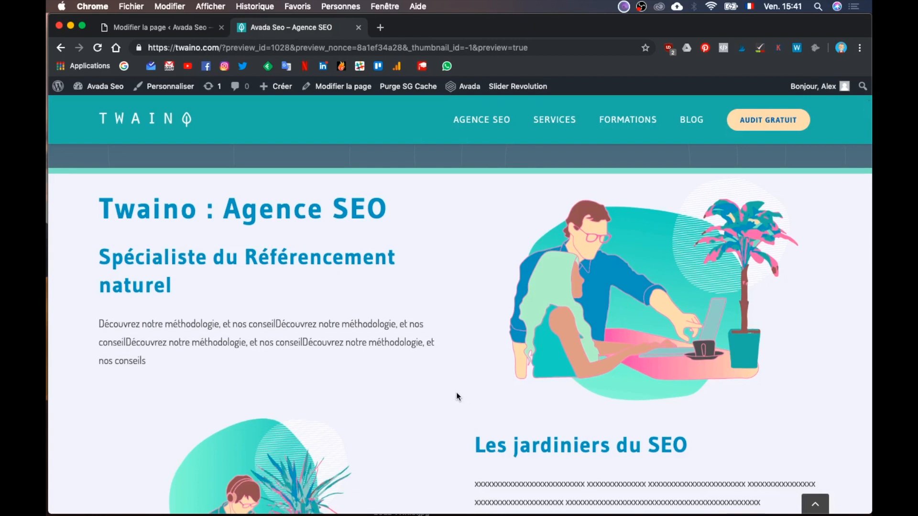
{"action": "scroll", "coordinate": [456, 392], "scroll_direction": "down", "scroll_amount": 3}
{"action": "scroll", "coordinate": [456, 392], "scroll_direction": "up", "scroll_amount": 4}
{"action": "scroll", "coordinate": [456, 392], "scroll_direction": "up", "scroll_amount": 1}
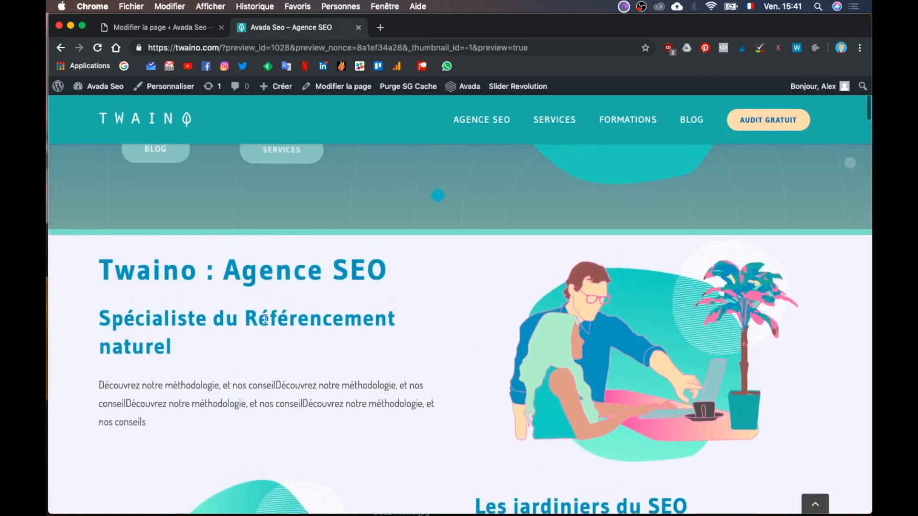
{"action": "scroll", "coordinate": [340, 357], "scroll_direction": "down", "scroll_amount": 2}
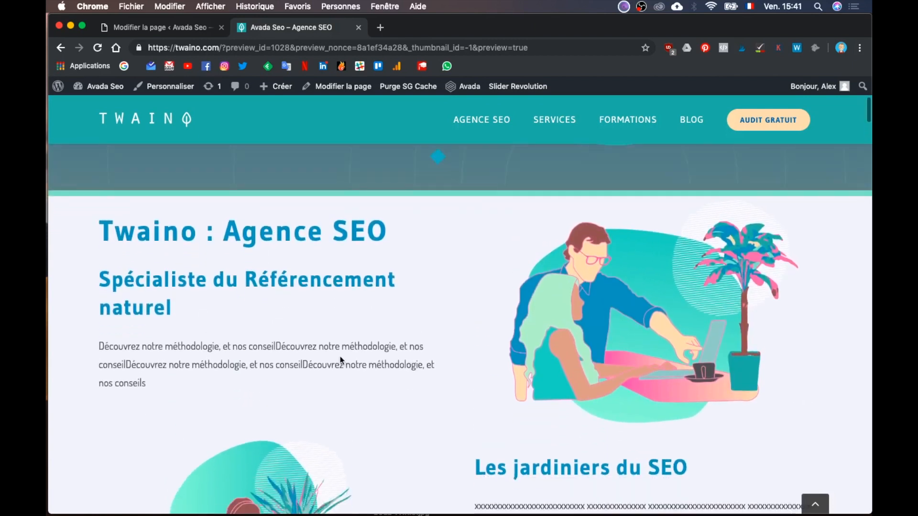
{"action": "scroll", "coordinate": [340, 356], "scroll_direction": "down", "scroll_amount": 3}
{"action": "scroll", "coordinate": [340, 359], "scroll_direction": "down", "scroll_amount": 4}
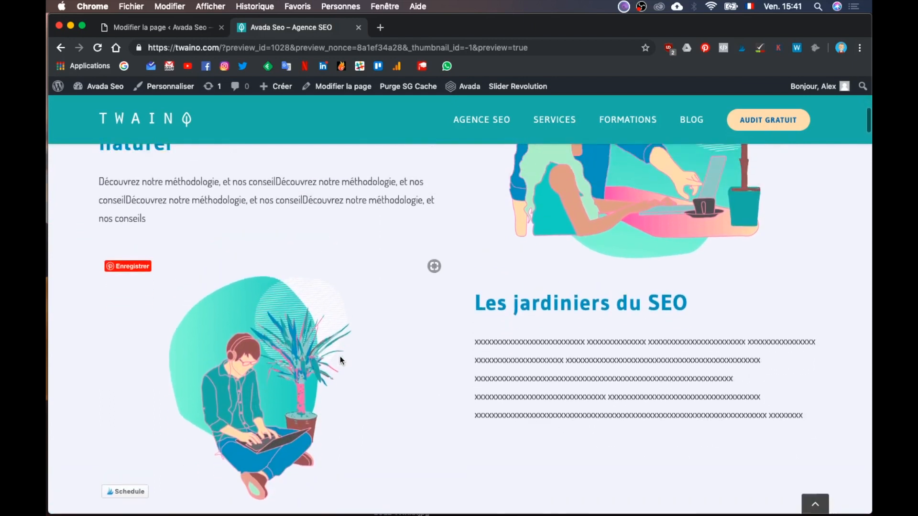
{"action": "scroll", "coordinate": [389, 281], "scroll_direction": "up", "scroll_amount": 6}
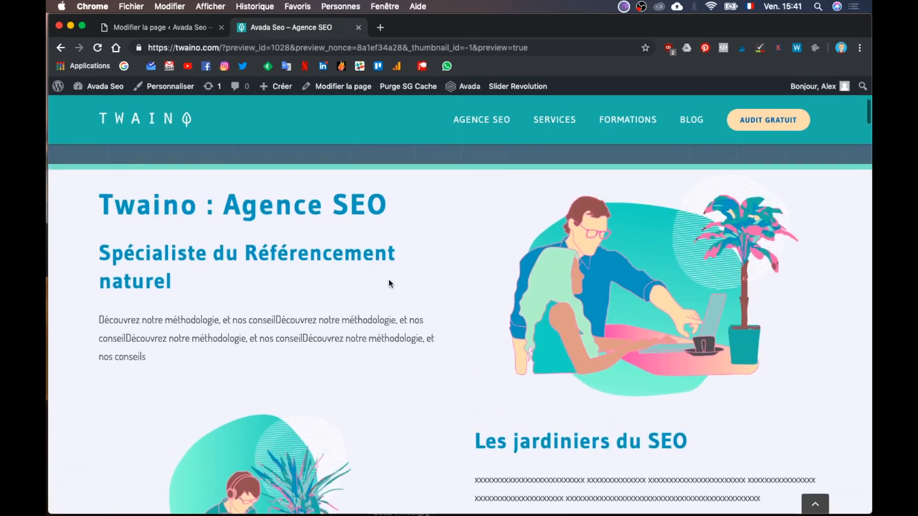
{"action": "scroll", "coordinate": [304, 381], "scroll_direction": "down", "scroll_amount": 5}
- Review the Méthodologie d'une campagne SEO and Nos Services sections in the preview
{"action": "scroll", "coordinate": [586, 402], "scroll_direction": "down", "scroll_amount": 7}
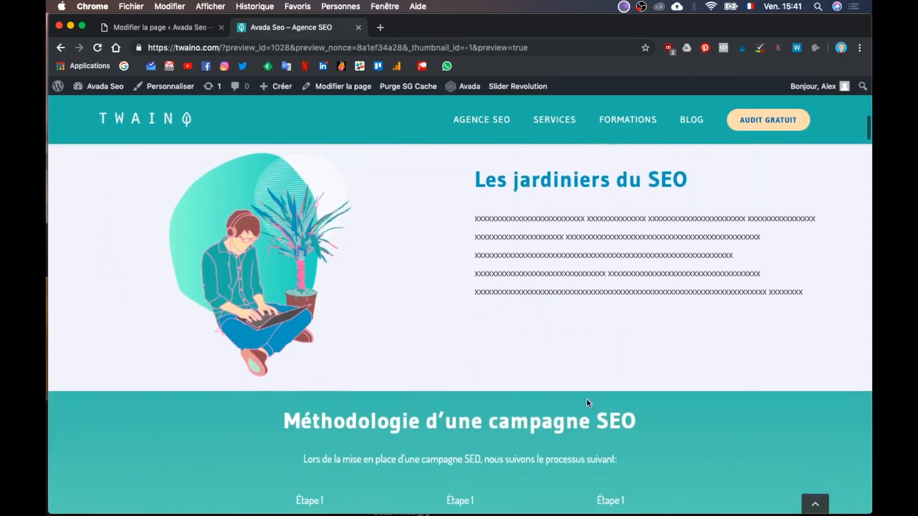
{"action": "scroll", "coordinate": [586, 403], "scroll_direction": "down", "scroll_amount": 4}
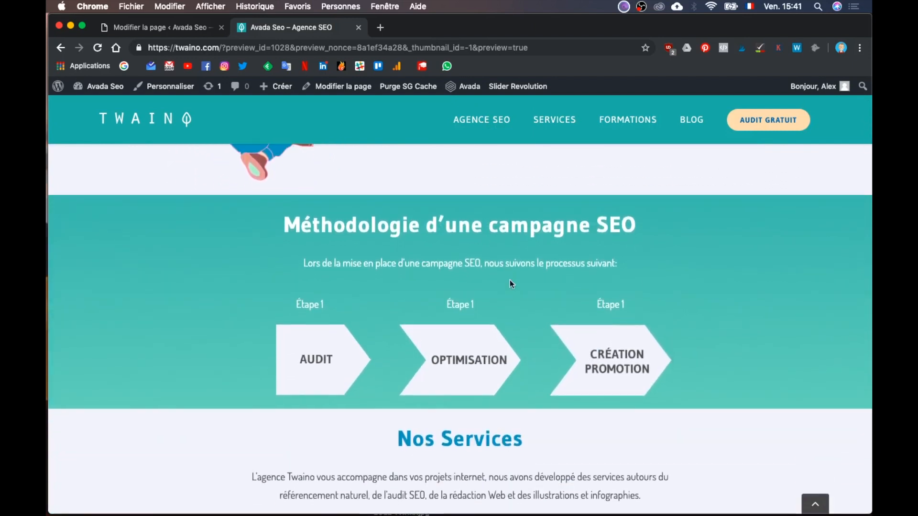
{"action": "scroll", "coordinate": [509, 281], "scroll_direction": "down", "scroll_amount": 4}
{"action": "scroll", "coordinate": [515, 306], "scroll_direction": "down", "scroll_amount": 6}
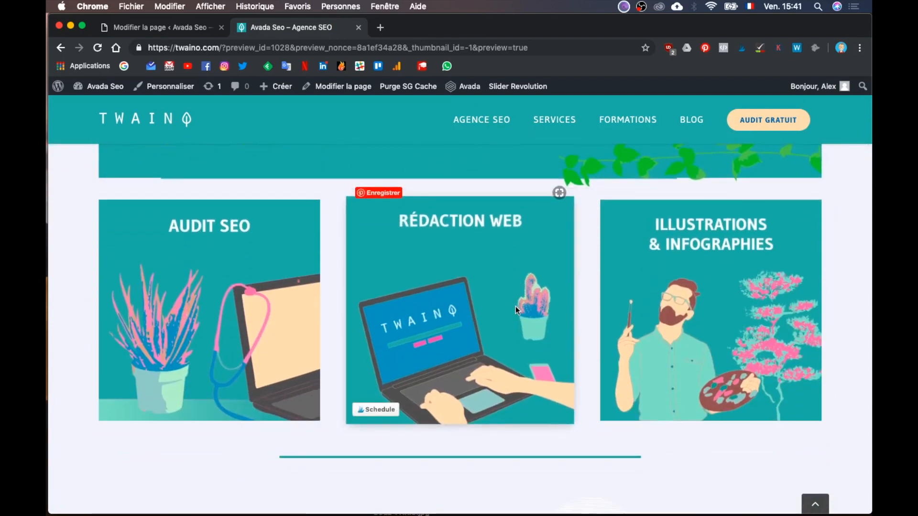
{"action": "scroll", "coordinate": [515, 306], "scroll_direction": "down", "scroll_amount": 3}
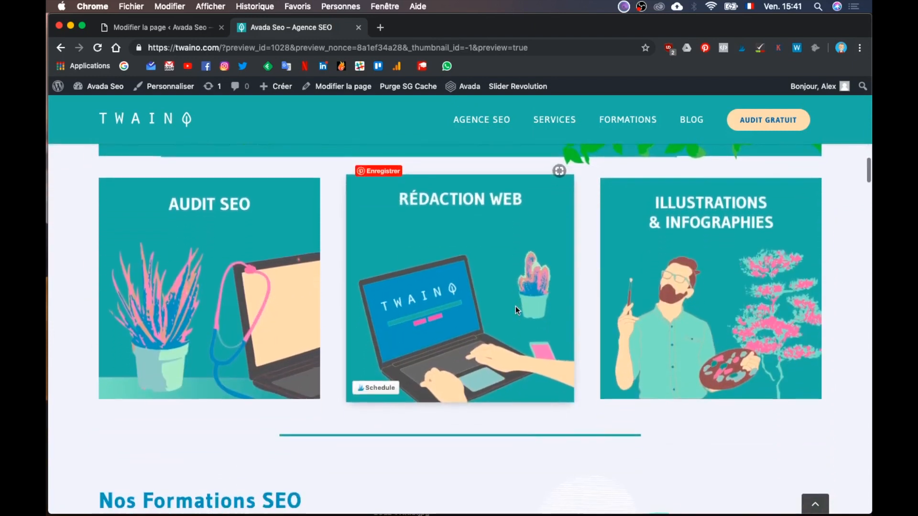
{"action": "scroll", "coordinate": [515, 306], "scroll_direction": "up", "scroll_amount": 4}
{"action": "scroll", "coordinate": [515, 308], "scroll_direction": "up", "scroll_amount": 10}
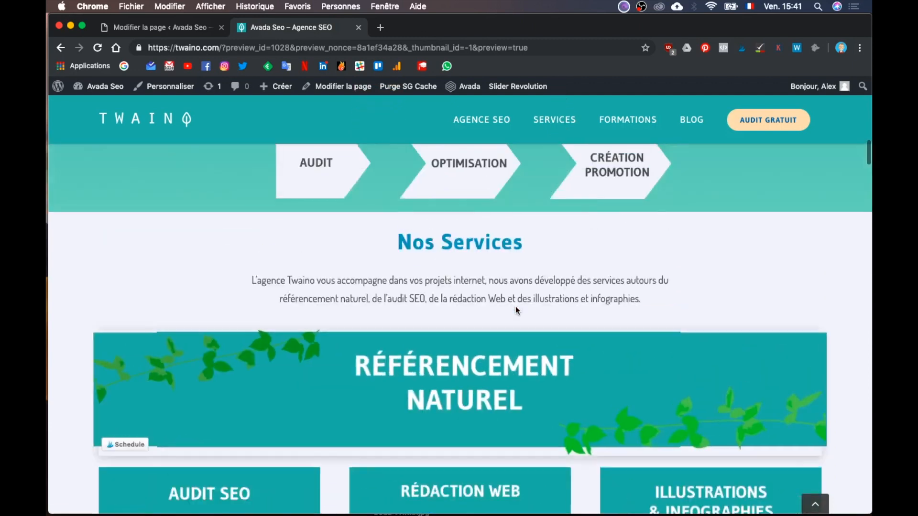
- Switch to Illustrator and examine the Méthodologie d'une campagne SEO section of the mockup for comparison
{"action": "key", "text": "ctrl+Up"}
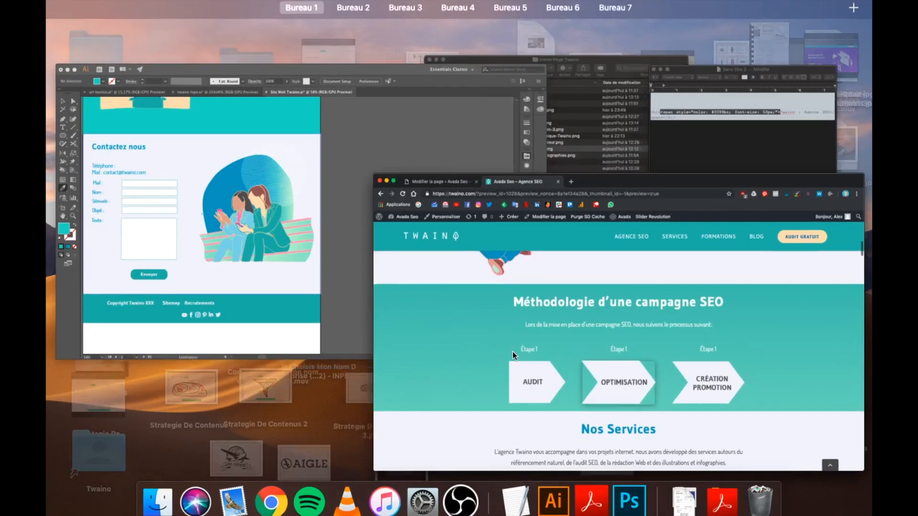
{"action": "left_click", "coordinate": [199, 216]}
{"action": "scroll", "coordinate": [260, 263], "scroll_direction": "up", "scroll_amount": 3}
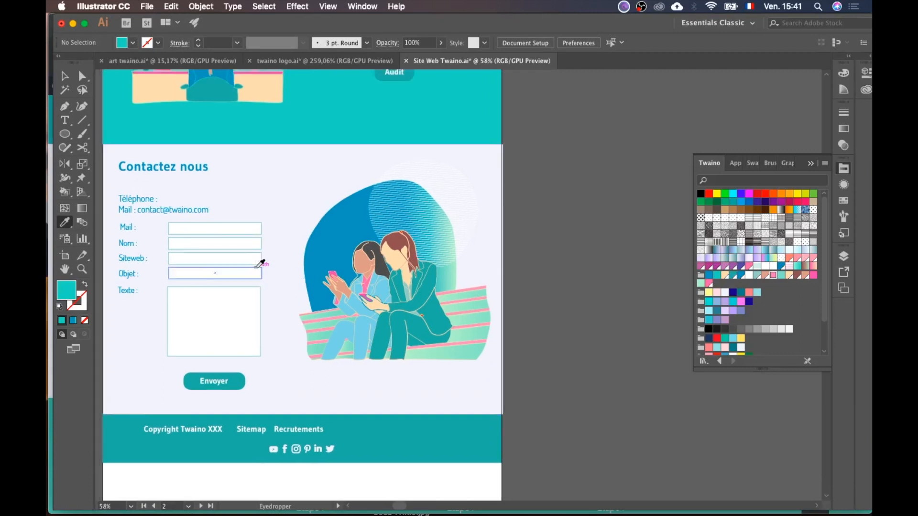
{"action": "scroll", "coordinate": [261, 263], "scroll_direction": "left", "scroll_amount": 10}
{"action": "scroll", "coordinate": [260, 263], "scroll_direction": "right", "scroll_amount": 10}
{"action": "scroll", "coordinate": [261, 263], "scroll_direction": "up", "scroll_amount": 15}
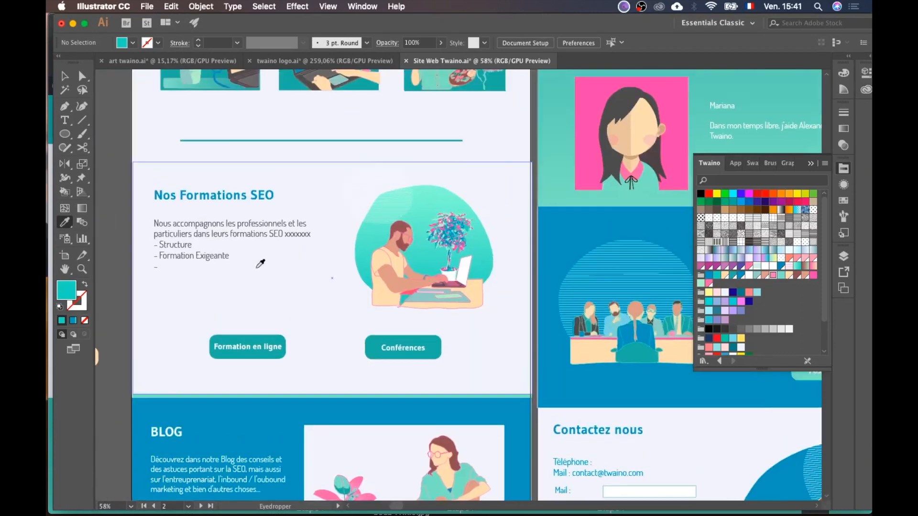
{"action": "scroll", "coordinate": [261, 263], "scroll_direction": "up", "scroll_amount": 5}
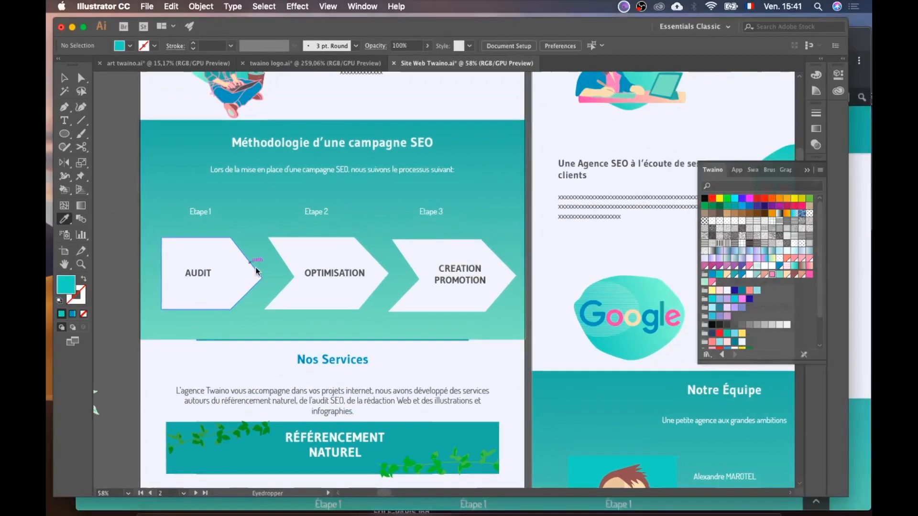
- Switch to Chrome and check the spacing around the Méthodologie d'une campagne SEO section in the page preview
{"action": "key", "text": "ctrl+Up"}
{"action": "left_click", "coordinate": [656, 334]}
{"action": "left_click", "coordinate": [158, 29]}
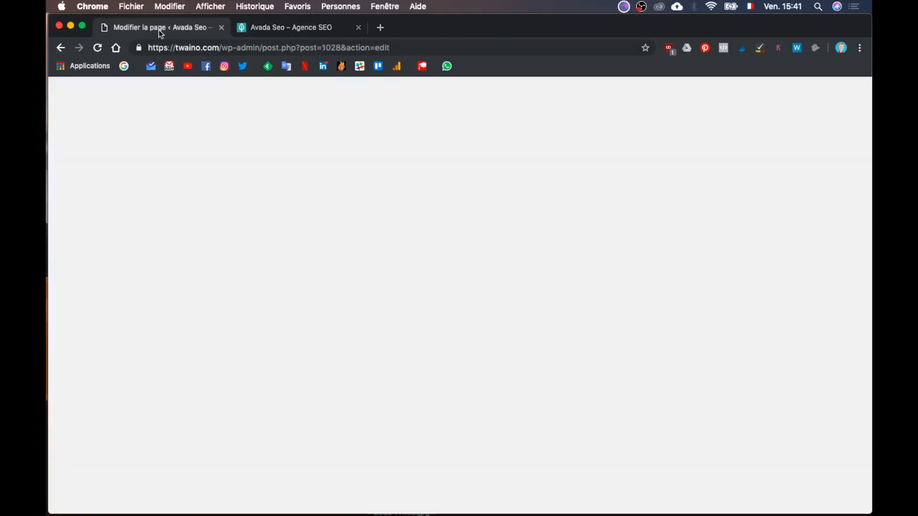
{"action": "scroll", "coordinate": [478, 388], "scroll_direction": "down", "scroll_amount": 10}
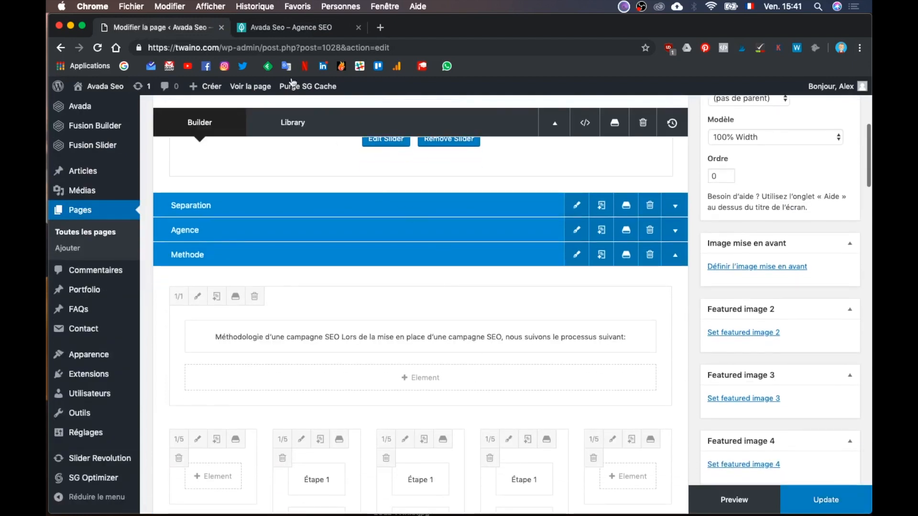
{"action": "left_click", "coordinate": [301, 33]}
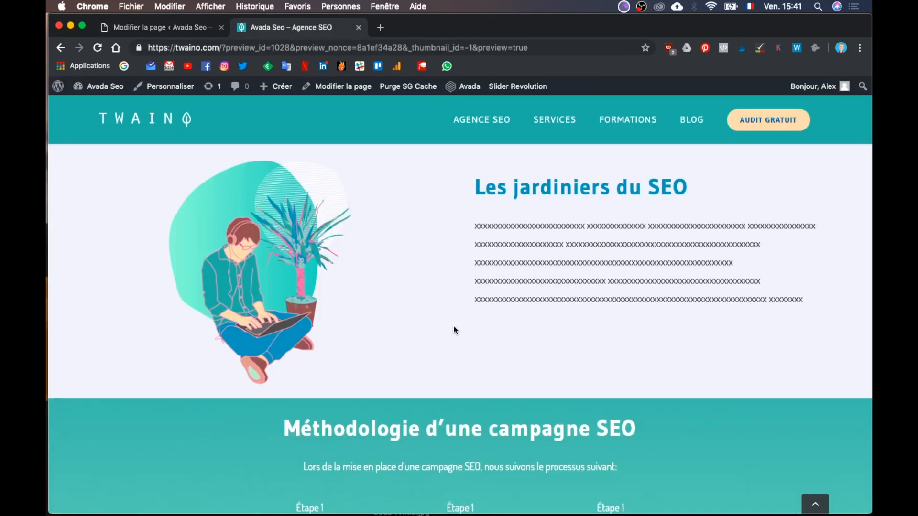
{"action": "scroll", "coordinate": [453, 326], "scroll_direction": "down", "scroll_amount": 1}
- Set the Methode container's top and bottom padding to 5% in the page builder and save the container
{"action": "left_click", "coordinate": [183, 29]}
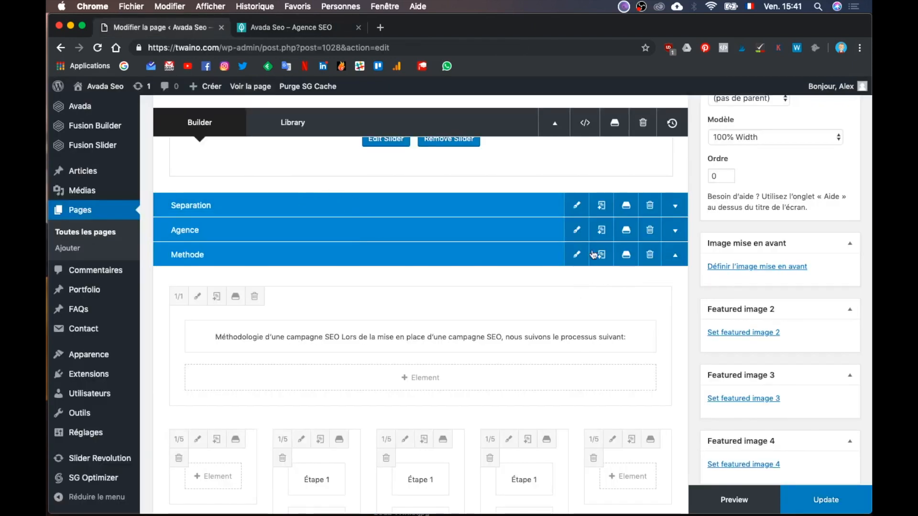
{"action": "left_click", "coordinate": [577, 257]}
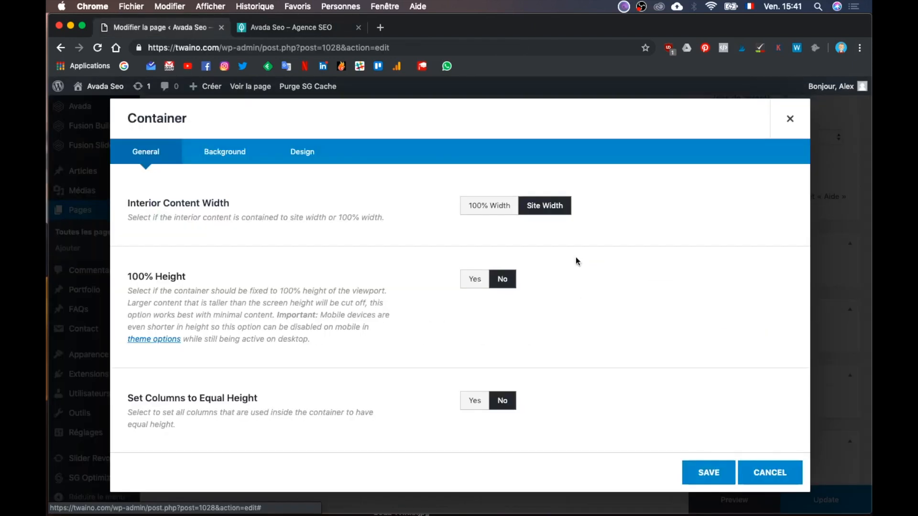
{"action": "left_click", "coordinate": [303, 153]}
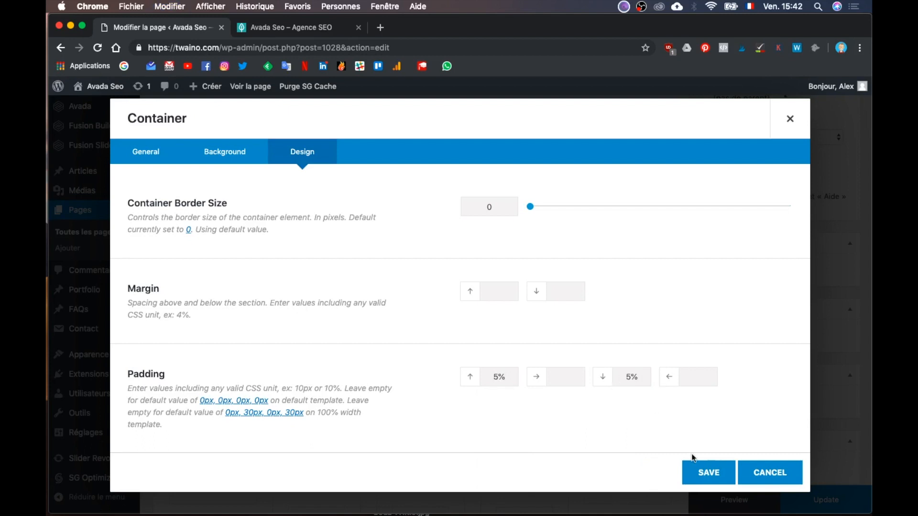
{"action": "left_click", "coordinate": [701, 473]}
- Review the section spacing in the preview from Les jardiniers du SEO through Nos Services to Nos Formations SEO
{"action": "scroll", "coordinate": [402, 111], "scroll_direction": "down", "scroll_amount": 2}
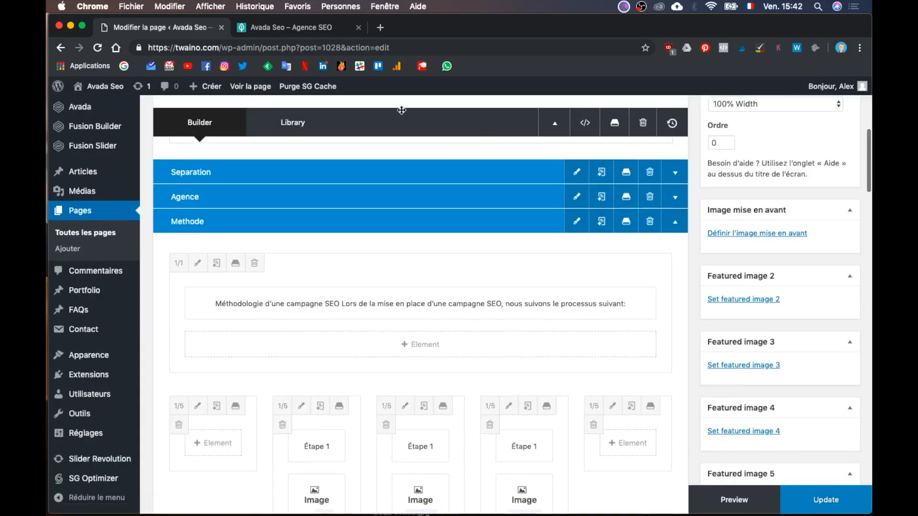
{"action": "left_click", "coordinate": [321, 27]}
{"action": "scroll", "coordinate": [523, 229], "scroll_direction": "down", "scroll_amount": 2}
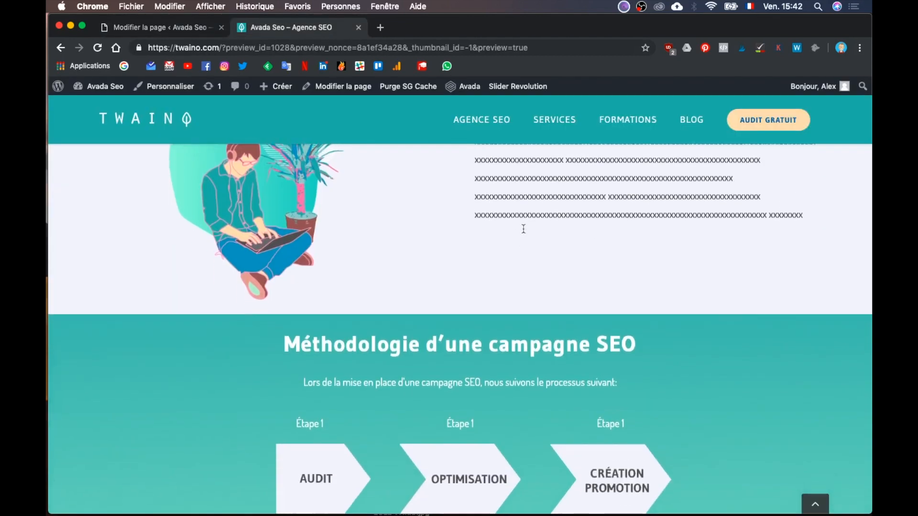
{"action": "scroll", "coordinate": [524, 229], "scroll_direction": "down", "scroll_amount": 2}
{"action": "scroll", "coordinate": [523, 228], "scroll_direction": "up", "scroll_amount": 8}
{"action": "scroll", "coordinate": [522, 228], "scroll_direction": "down", "scroll_amount": 10}
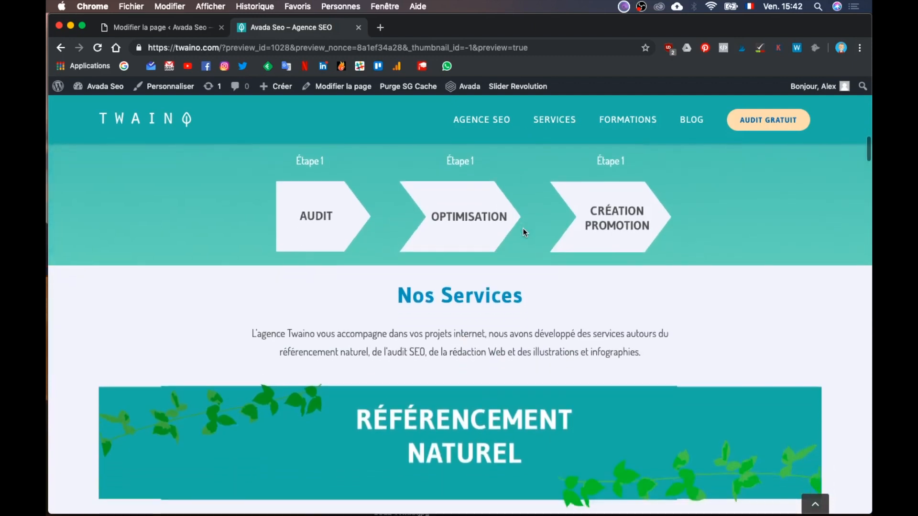
{"action": "scroll", "coordinate": [522, 230], "scroll_direction": "down", "scroll_amount": 15}
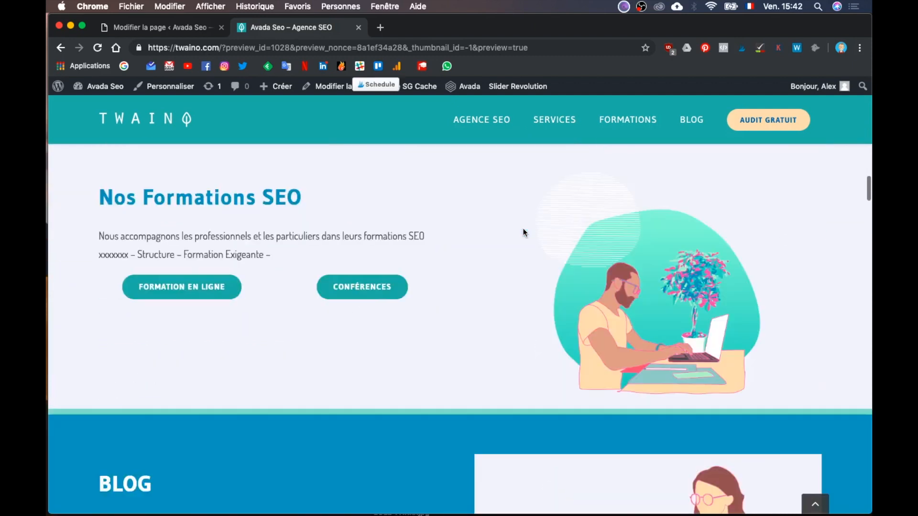
{"action": "scroll", "coordinate": [523, 233], "scroll_direction": "down", "scroll_amount": 4}
{"action": "scroll", "coordinate": [523, 233], "scroll_direction": "up", "scroll_amount": 20}
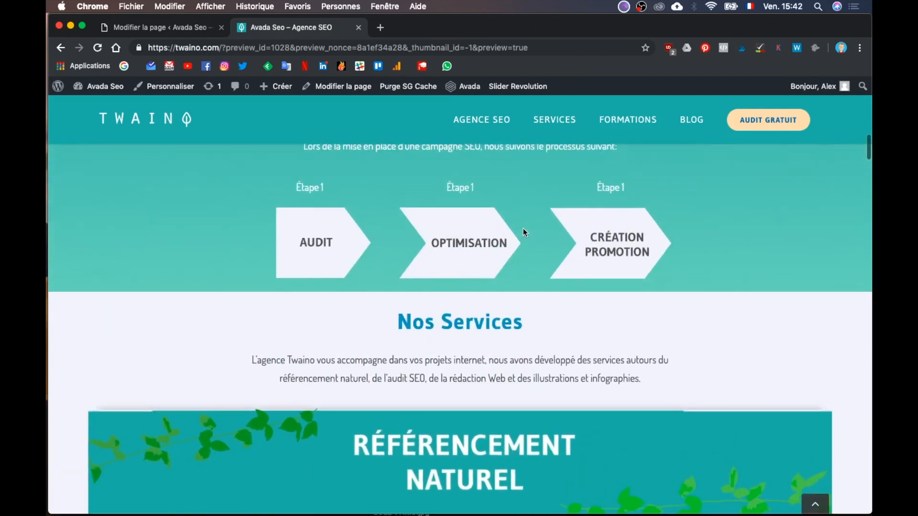
{"action": "scroll", "coordinate": [523, 232], "scroll_direction": "up", "scroll_amount": 2}
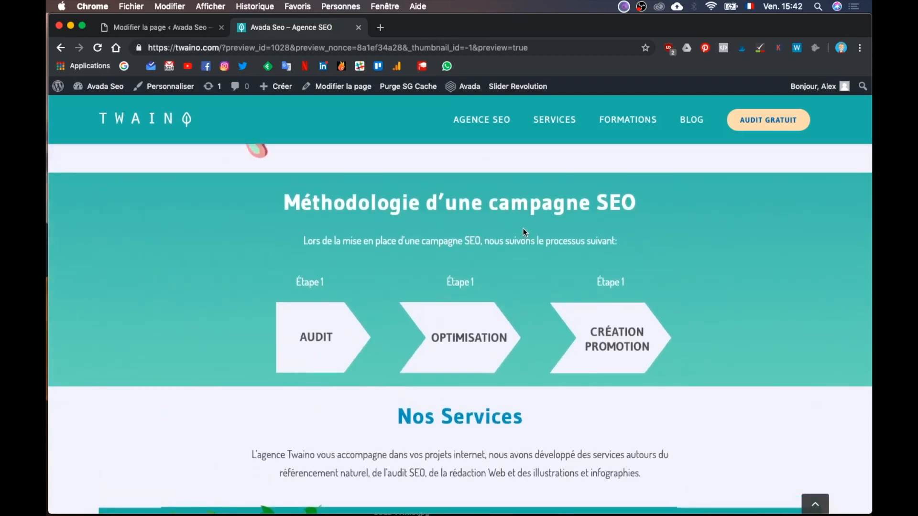
- Collapse the Methode container, then set the Services container's top padding to 5% and save the container
{"action": "left_click", "coordinate": [163, 26]}
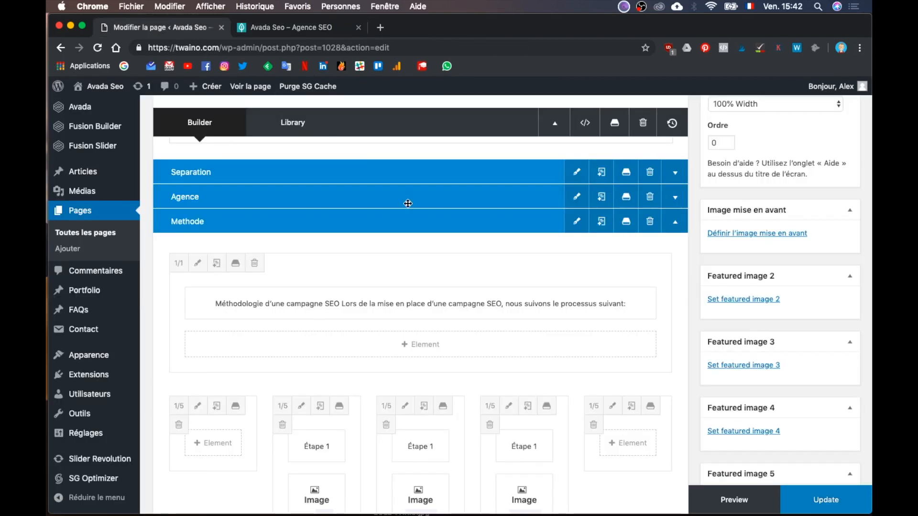
{"action": "left_click", "coordinate": [678, 223]}
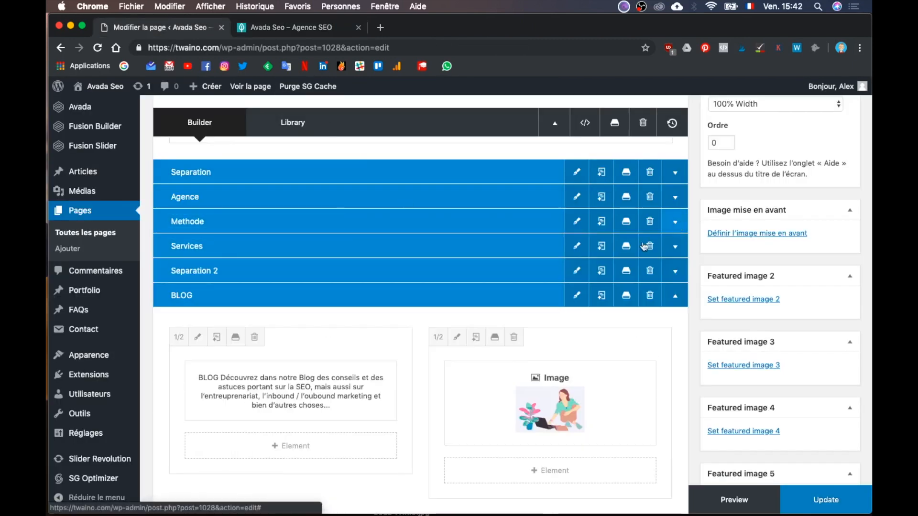
{"action": "left_click", "coordinate": [674, 247]}
{"action": "scroll", "coordinate": [464, 241], "scroll_direction": "down", "scroll_amount": 2}
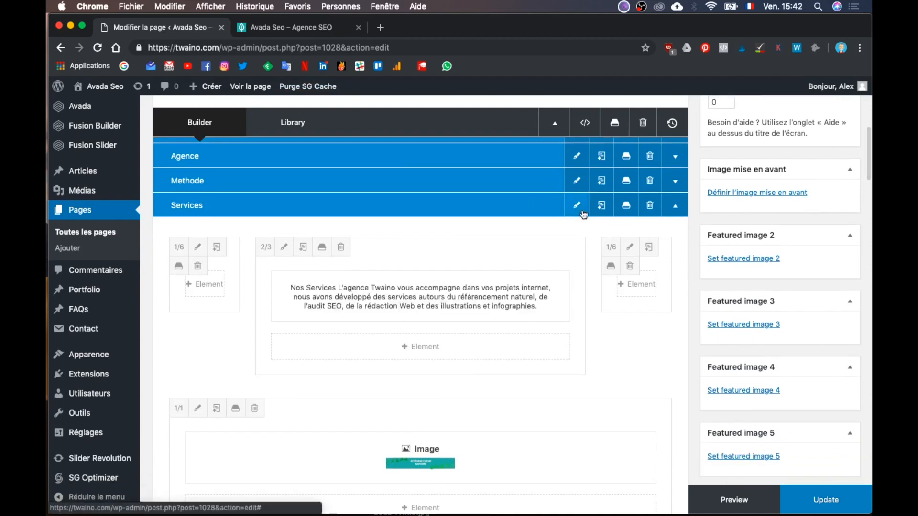
{"action": "left_click", "coordinate": [577, 206]}
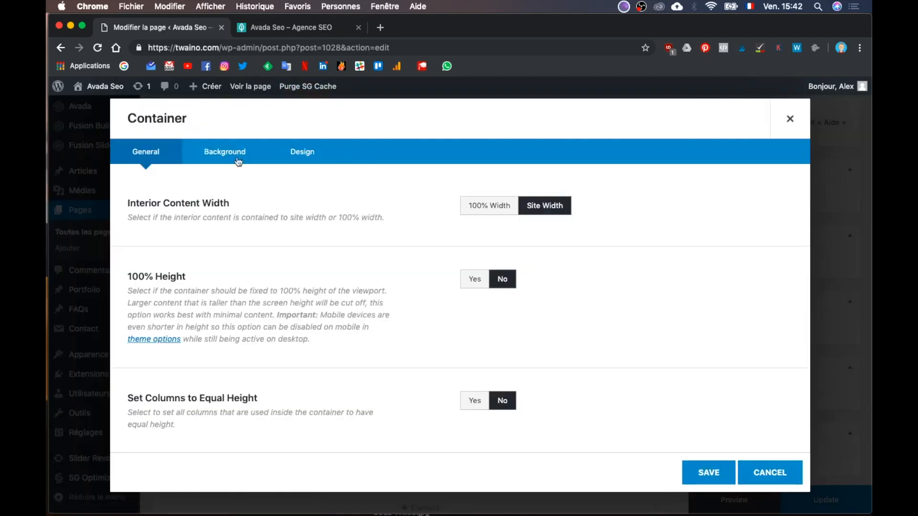
{"action": "left_click", "coordinate": [314, 155]}
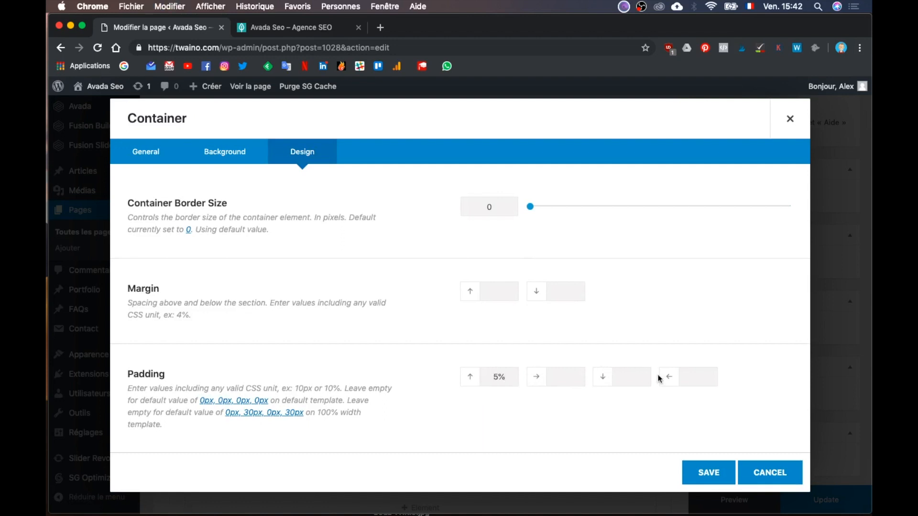
{"action": "left_click", "coordinate": [713, 474]}
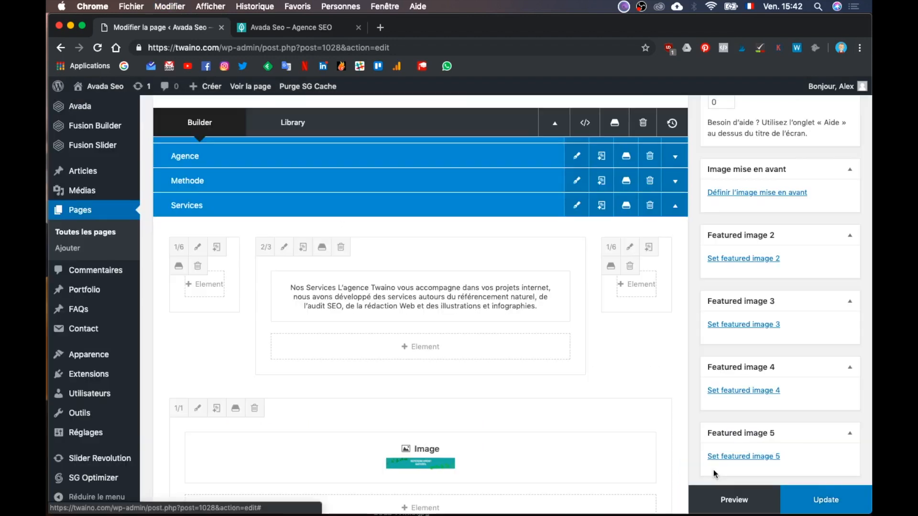
- Reload the page preview and check the hero banner and the Twaino : Agence SEO block
{"action": "left_click", "coordinate": [311, 32]}
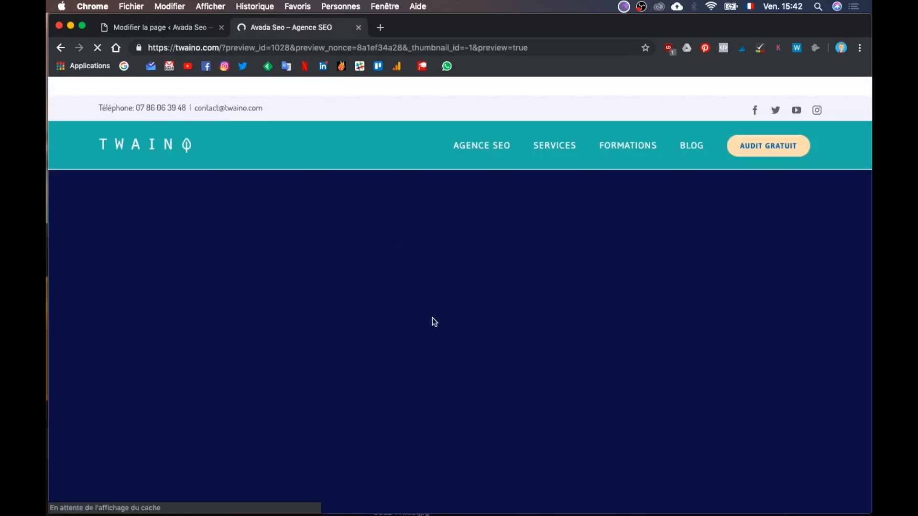
{"action": "scroll", "coordinate": [432, 318], "scroll_direction": "down", "scroll_amount": 4}
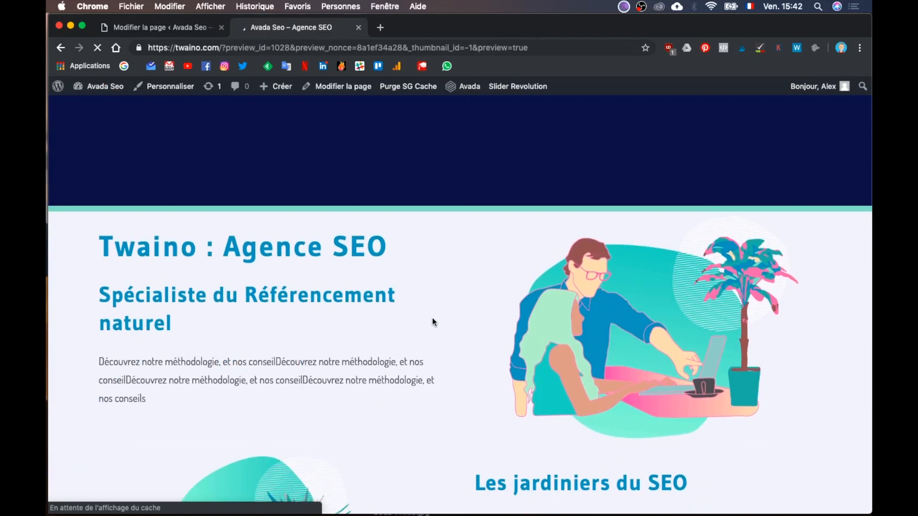
{"action": "scroll", "coordinate": [432, 318], "scroll_direction": "up", "scroll_amount": 2}
{"action": "scroll", "coordinate": [432, 320], "scroll_direction": "up", "scroll_amount": 3}
{"action": "scroll", "coordinate": [432, 319], "scroll_direction": "down", "scroll_amount": 2}
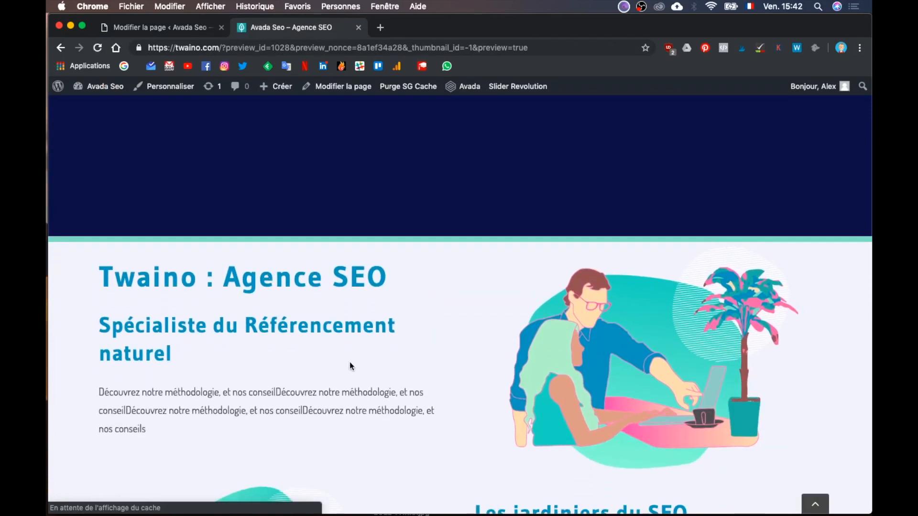
{"action": "scroll", "coordinate": [350, 366], "scroll_direction": "down", "scroll_amount": 6}
{"action": "scroll", "coordinate": [350, 366], "scroll_direction": "up", "scroll_amount": 2}
- Examine the padding of the Méthodologie d'une campagne SEO section and above the Nos Services heading in the preview
{"action": "scroll", "coordinate": [350, 366], "scroll_direction": "down", "scroll_amount": 5}
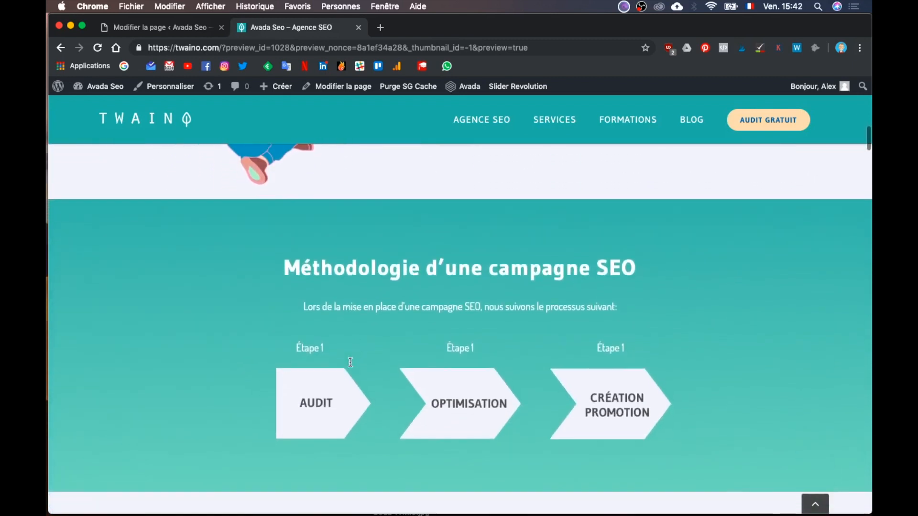
{"action": "scroll", "coordinate": [351, 363], "scroll_direction": "down", "scroll_amount": 3}
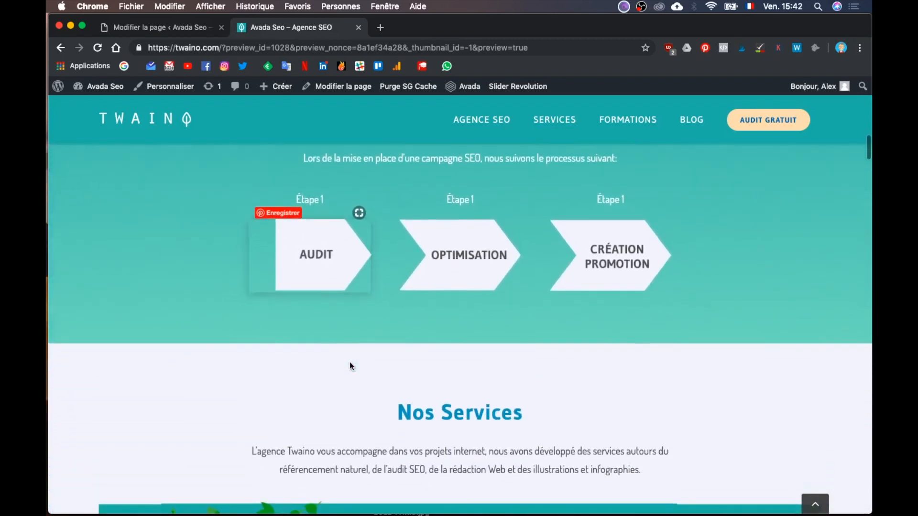
{"action": "scroll", "coordinate": [350, 362], "scroll_direction": "down", "scroll_amount": 2}
{"action": "scroll", "coordinate": [338, 191], "scroll_direction": "up", "scroll_amount": 2}
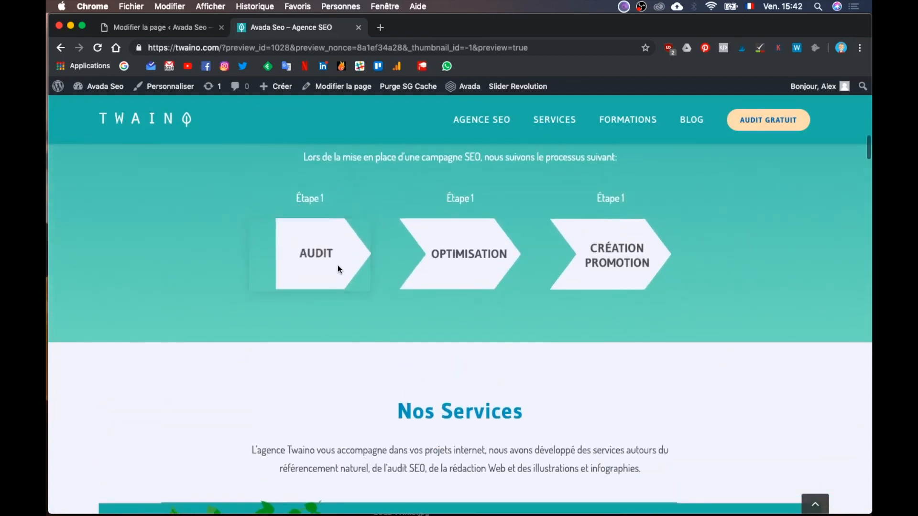
{"action": "scroll", "coordinate": [344, 396], "scroll_direction": "down", "scroll_amount": 5}
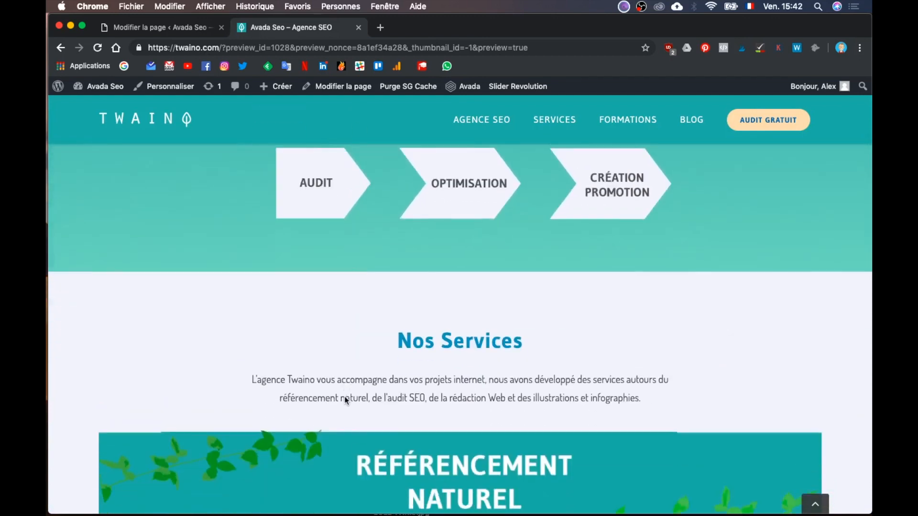
{"action": "scroll", "coordinate": [344, 396], "scroll_direction": "up", "scroll_amount": 1}
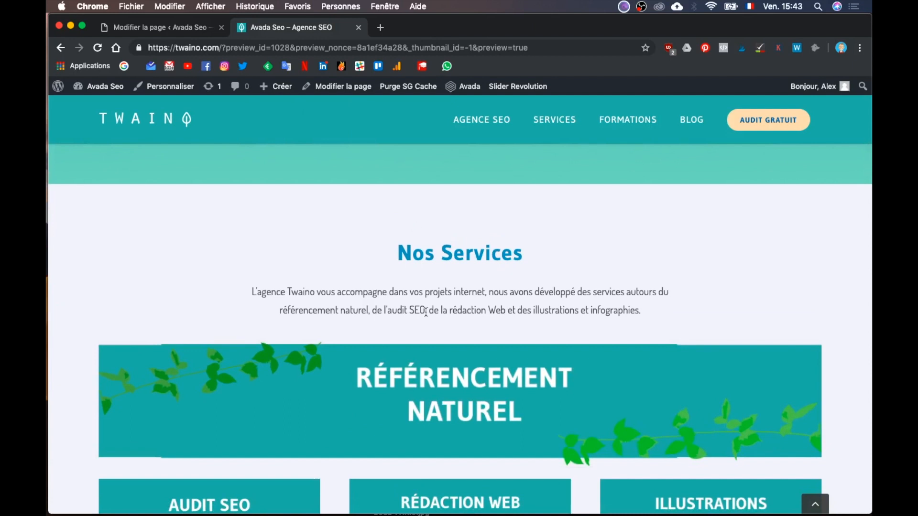
- Review the Référencement naturel banner, the three service tiles and the Nos Formations SEO section in the preview
{"action": "scroll", "coordinate": [425, 311], "scroll_direction": "down", "scroll_amount": 10}
{"action": "scroll", "coordinate": [435, 330], "scroll_direction": "up", "scroll_amount": 3}
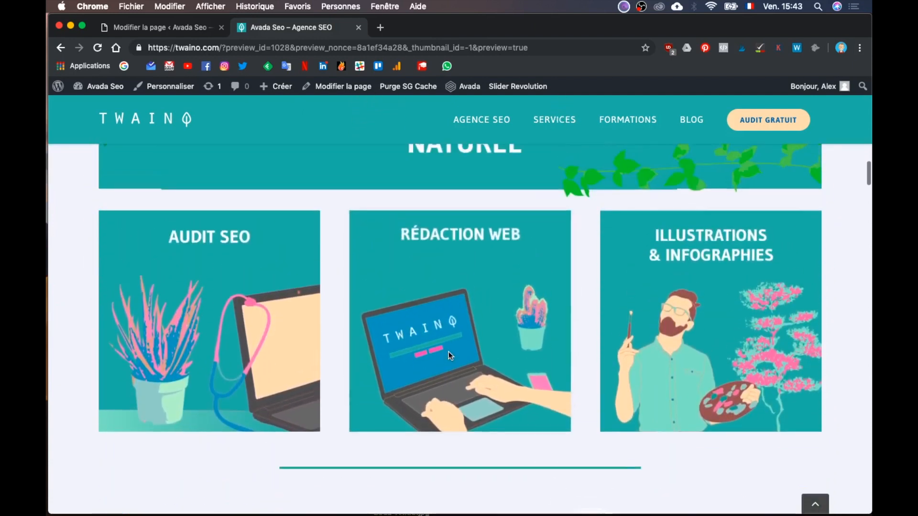
{"action": "scroll", "coordinate": [448, 351], "scroll_direction": "up", "scroll_amount": 4}
{"action": "scroll", "coordinate": [97, 409], "scroll_direction": "down", "scroll_amount": 13}
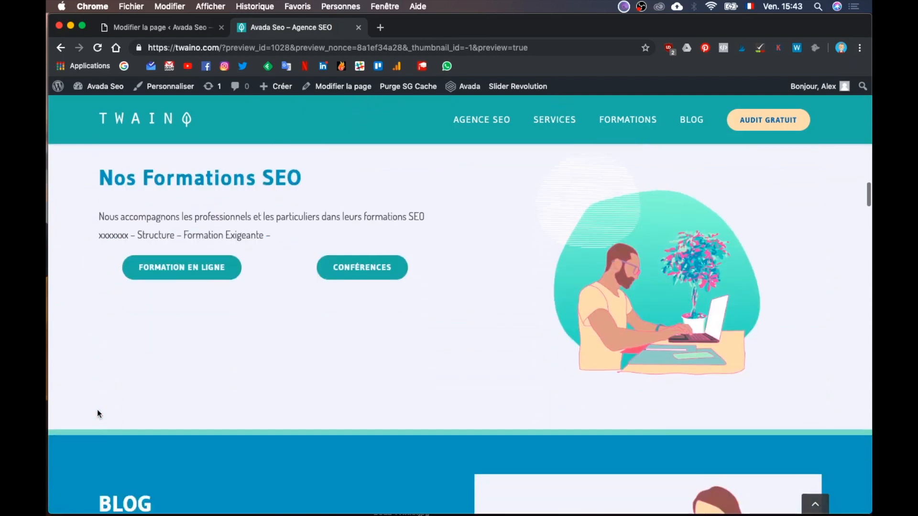
- Review the Blog, Création de site web and Audit SEO sections in the preview, then return to the Méthodologie section
{"action": "scroll", "coordinate": [97, 411], "scroll_direction": "down", "scroll_amount": 4}
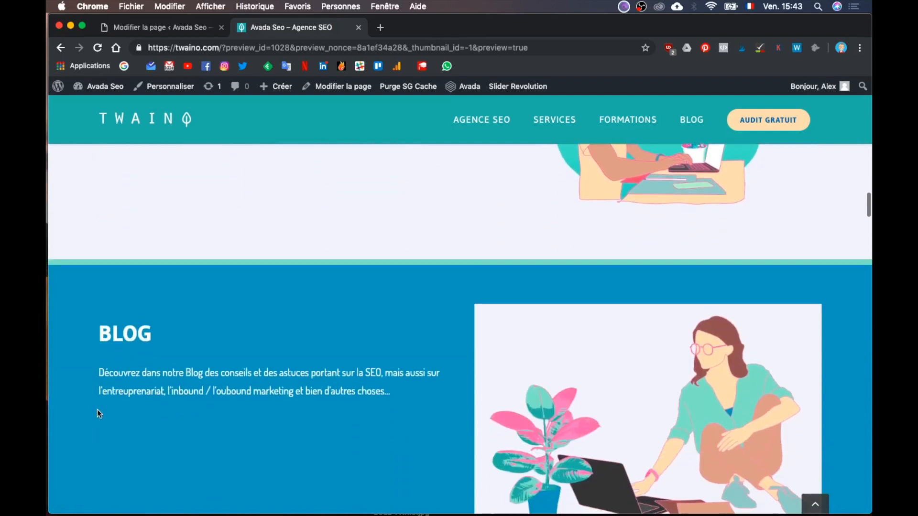
{"action": "scroll", "coordinate": [240, 451], "scroll_direction": "down", "scroll_amount": 6}
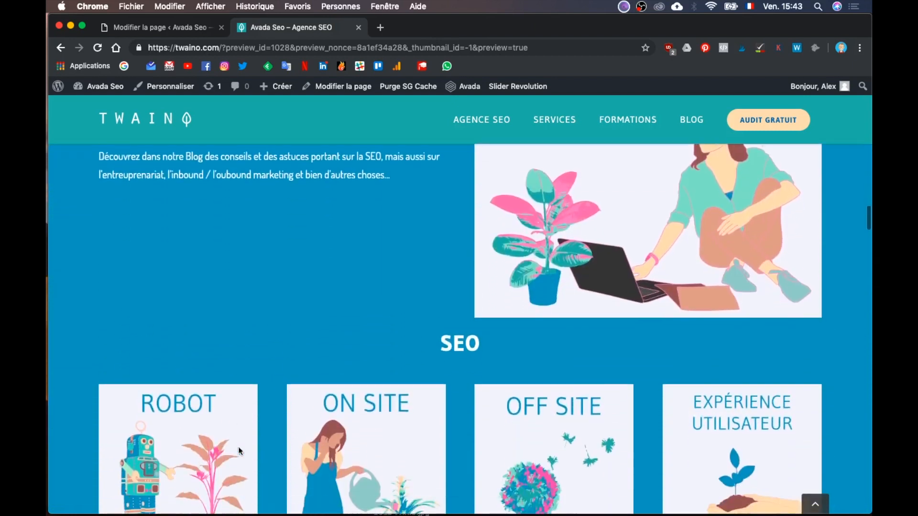
{"action": "scroll", "coordinate": [238, 446], "scroll_direction": "down", "scroll_amount": 6}
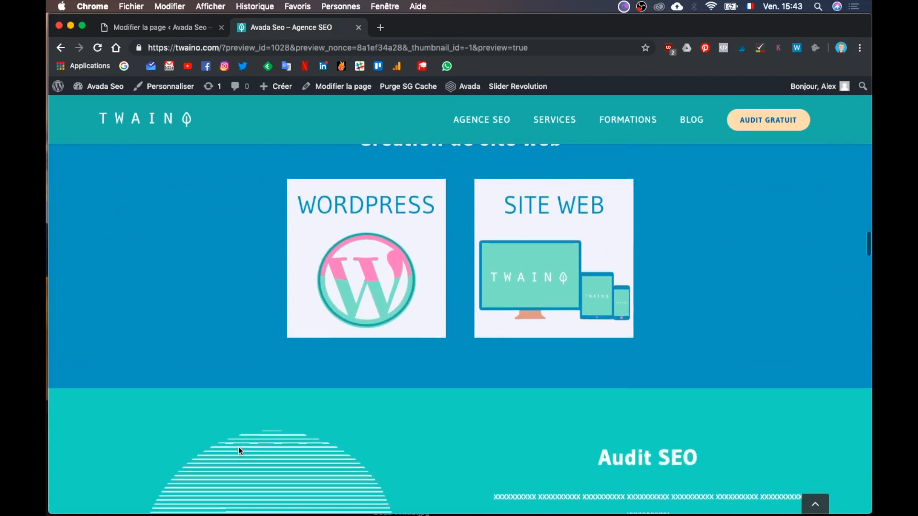
{"action": "scroll", "coordinate": [397, 341], "scroll_direction": "down", "scroll_amount": 7}
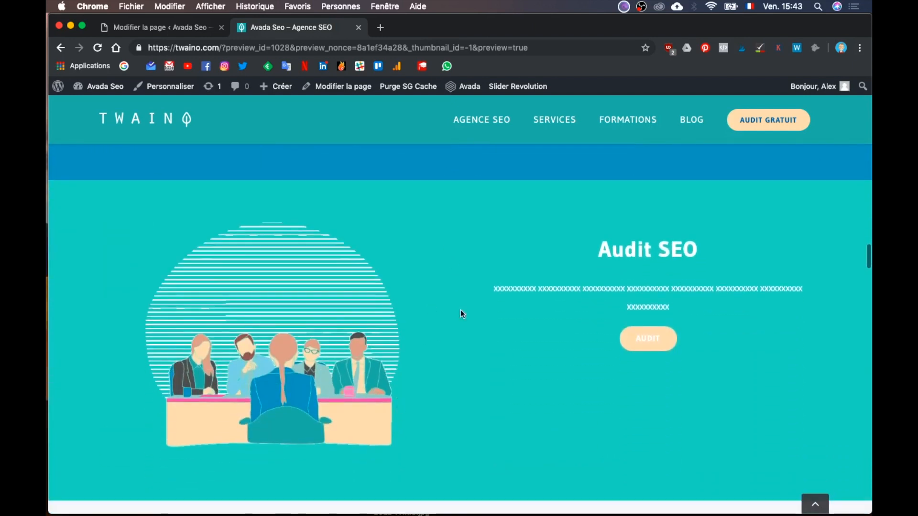
{"action": "scroll", "coordinate": [463, 342], "scroll_direction": "down", "scroll_amount": 6}
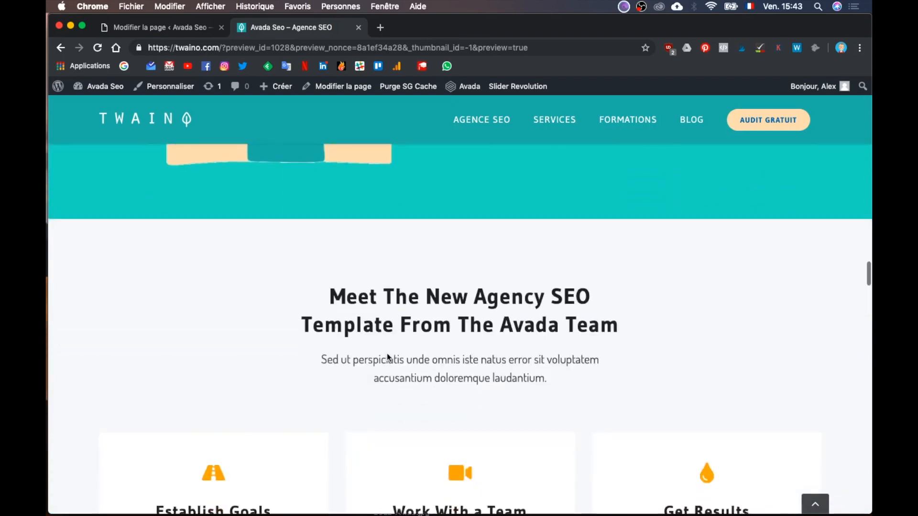
{"action": "scroll", "coordinate": [387, 357], "scroll_direction": "up", "scroll_amount": 8}
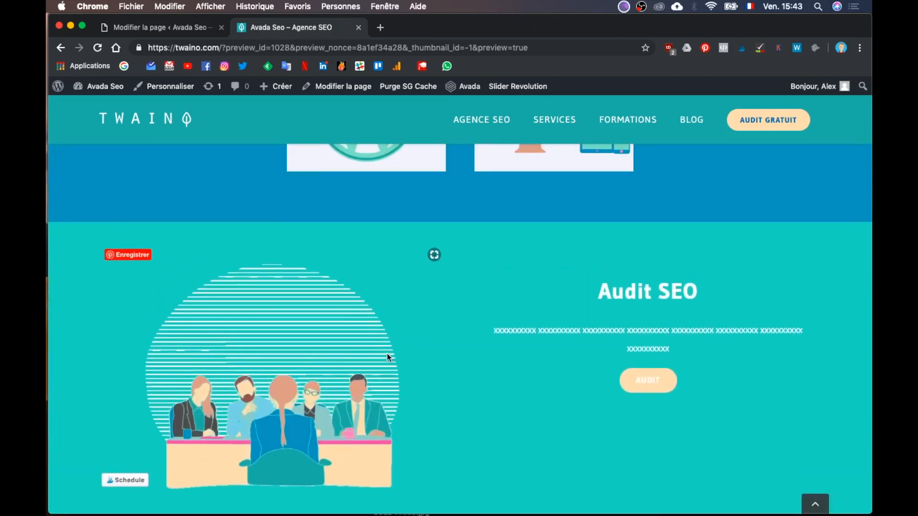
{"action": "scroll", "coordinate": [387, 357], "scroll_direction": "up", "scroll_amount": 10}
{"action": "scroll", "coordinate": [388, 362], "scroll_direction": "up", "scroll_amount": 15}
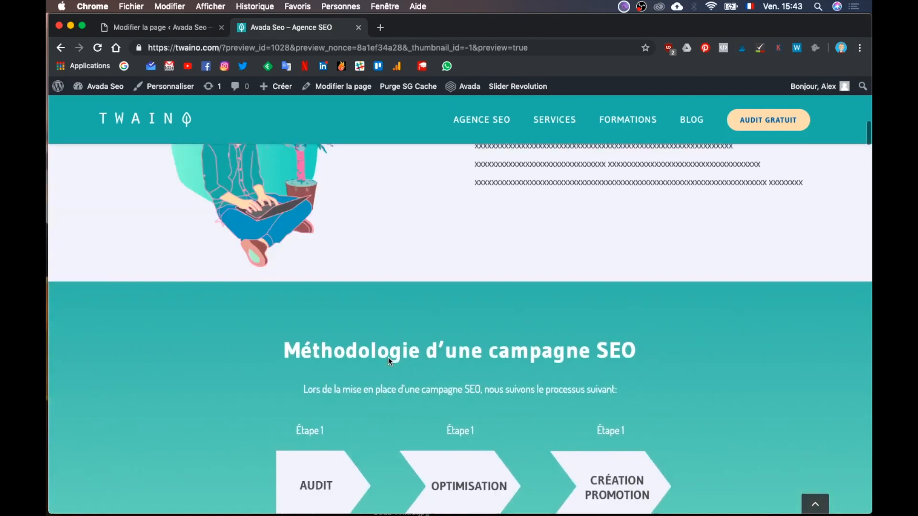
- Review the preview again from the Twaino : Agence SEO block through Méthodologie and Nos Services to Nos Formations SEO
{"action": "scroll", "coordinate": [389, 361], "scroll_direction": "down", "scroll_amount": 8}
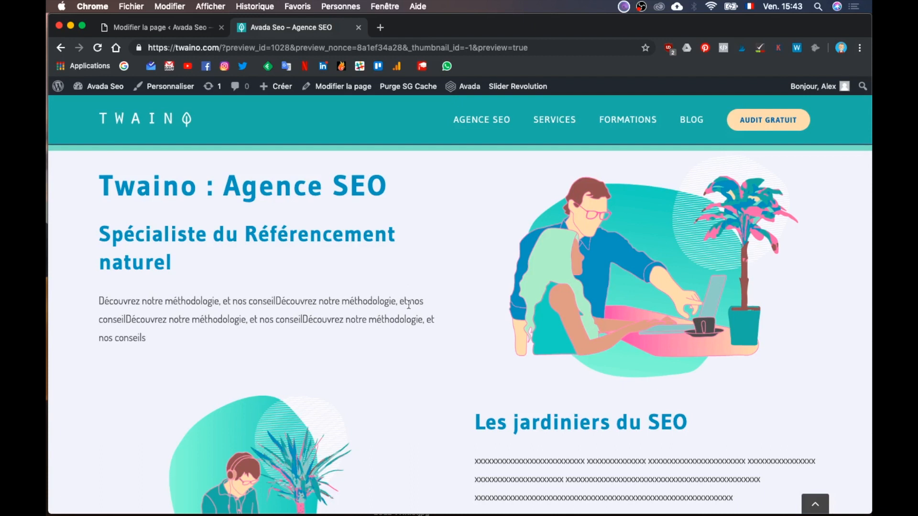
{"action": "scroll", "coordinate": [435, 385], "scroll_direction": "down", "scroll_amount": 6}
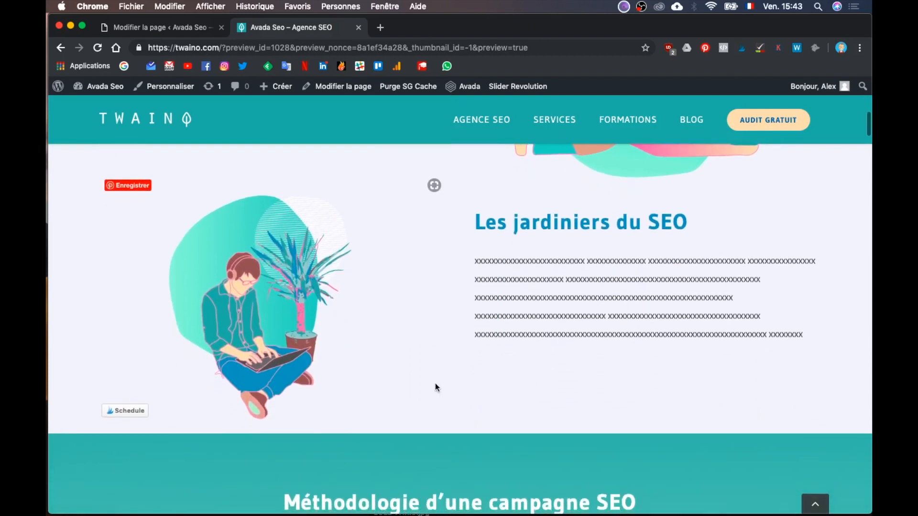
{"action": "scroll", "coordinate": [434, 383], "scroll_direction": "down", "scroll_amount": 3}
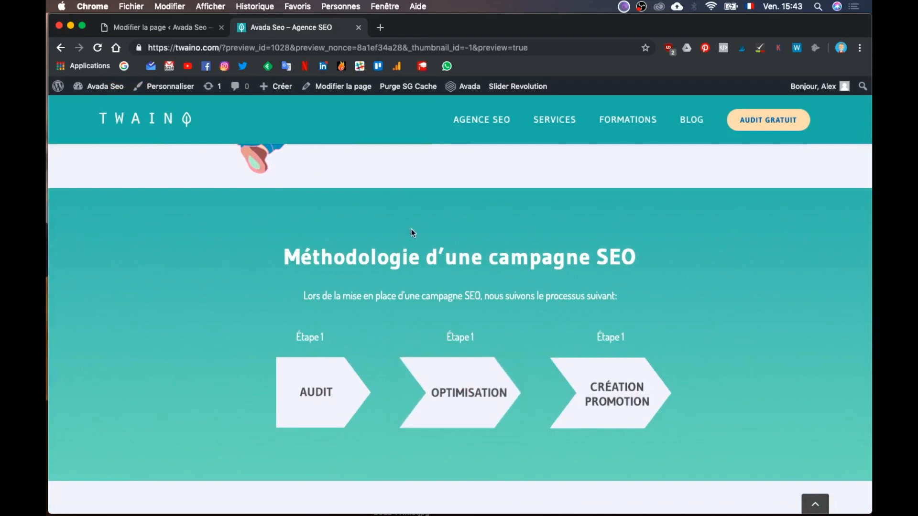
{"action": "scroll", "coordinate": [433, 280], "scroll_direction": "down", "scroll_amount": 7}
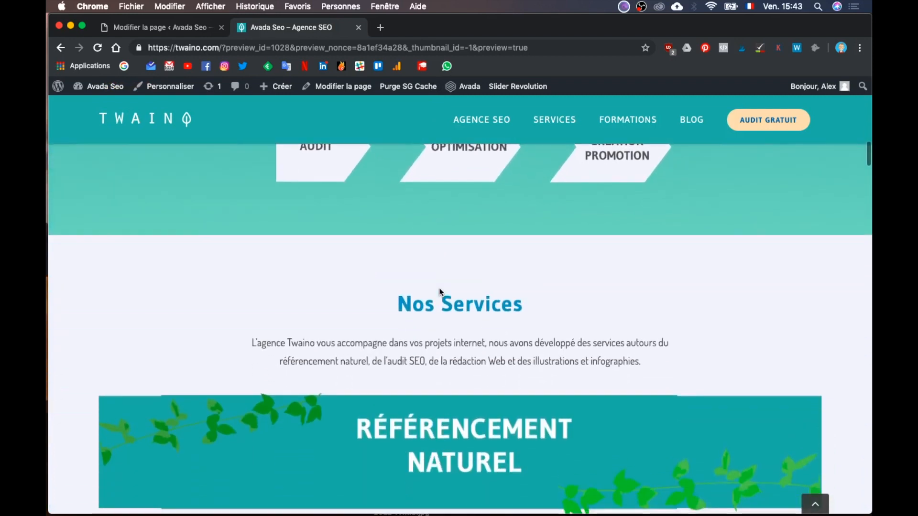
{"action": "scroll", "coordinate": [438, 288], "scroll_direction": "down", "scroll_amount": 2}
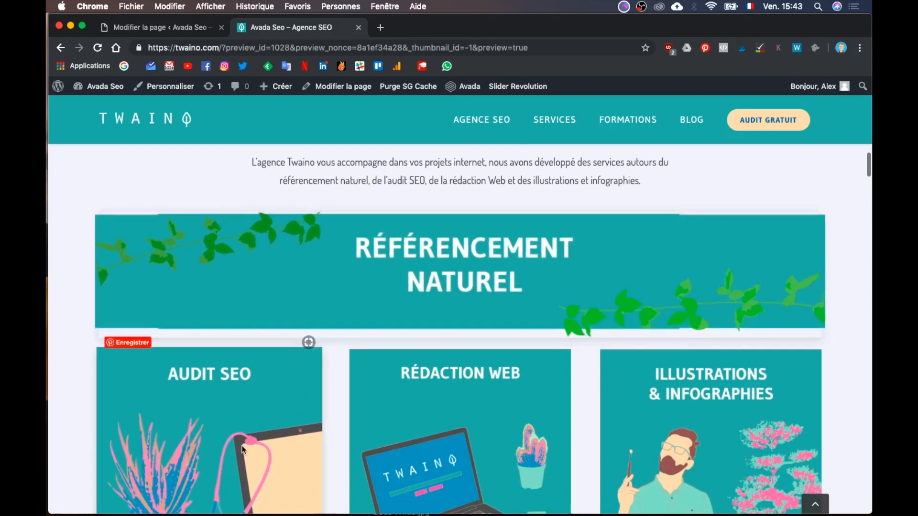
{"action": "scroll", "coordinate": [701, 453], "scroll_direction": "down", "scroll_amount": 8}
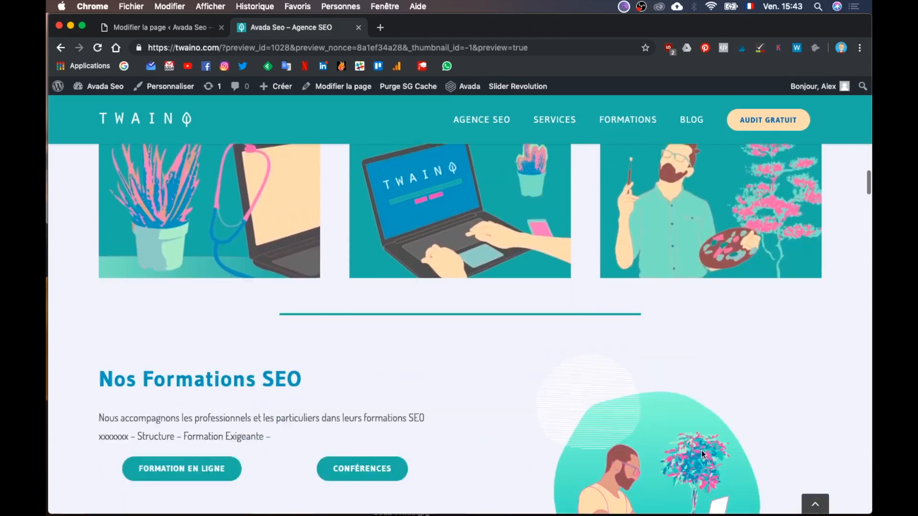
{"action": "scroll", "coordinate": [548, 373], "scroll_direction": "down", "scroll_amount": 1}
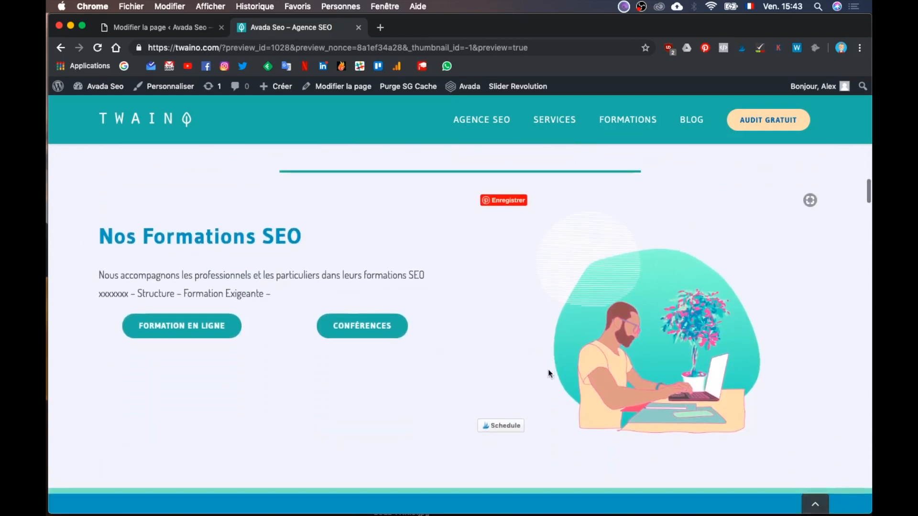
{"action": "scroll", "coordinate": [550, 373], "scroll_direction": "up", "scroll_amount": 1}
{"action": "scroll", "coordinate": [550, 374], "scroll_direction": "down", "scroll_amount": 1}
- Check the Blog, SEO, Création de site web and Audit SEO sections of the preview, then return to the page's hero banner
{"action": "scroll", "coordinate": [548, 373], "scroll_direction": "down", "scroll_amount": 4}
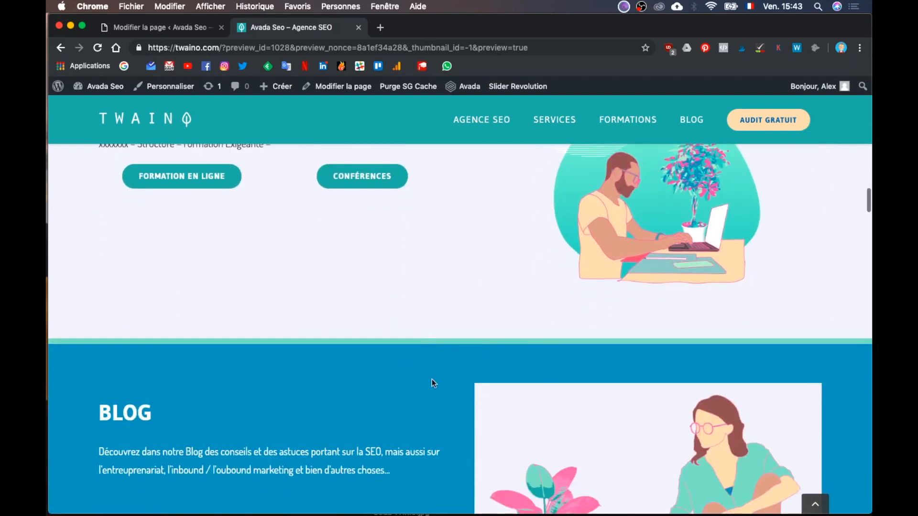
{"action": "scroll", "coordinate": [468, 425], "scroll_direction": "down", "scroll_amount": 3}
{"action": "scroll", "coordinate": [469, 425], "scroll_direction": "down", "scroll_amount": 5}
{"action": "scroll", "coordinate": [468, 425], "scroll_direction": "up", "scroll_amount": 3}
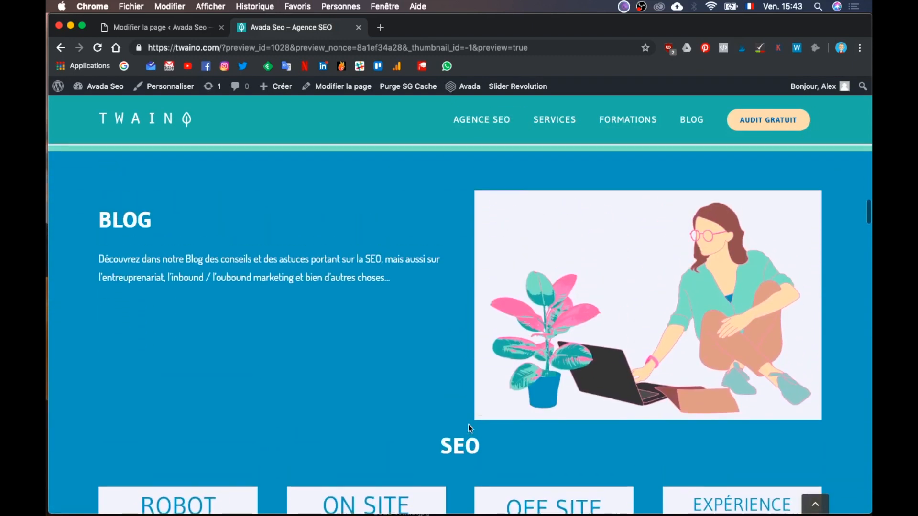
{"action": "scroll", "coordinate": [319, 354], "scroll_direction": "down", "scroll_amount": 1}
{"action": "scroll", "coordinate": [320, 354], "scroll_direction": "down", "scroll_amount": 5}
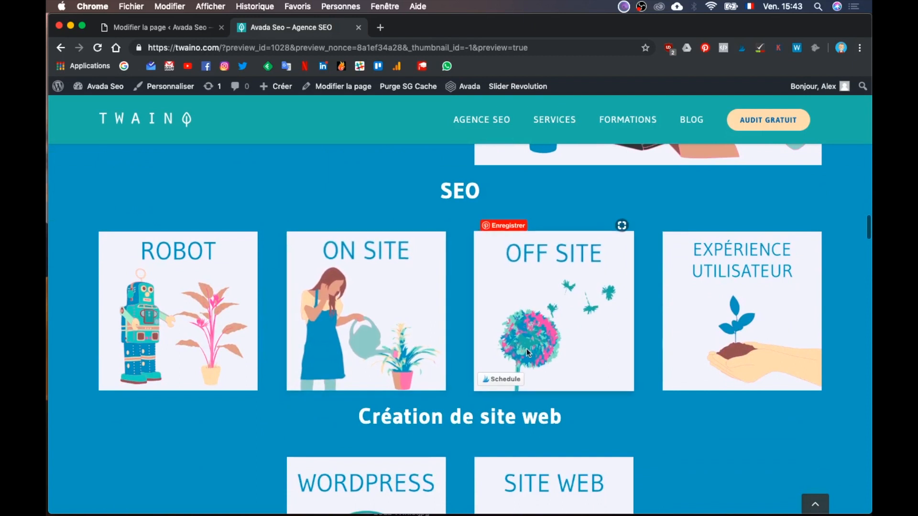
{"action": "scroll", "coordinate": [247, 437], "scroll_direction": "down", "scroll_amount": 4}
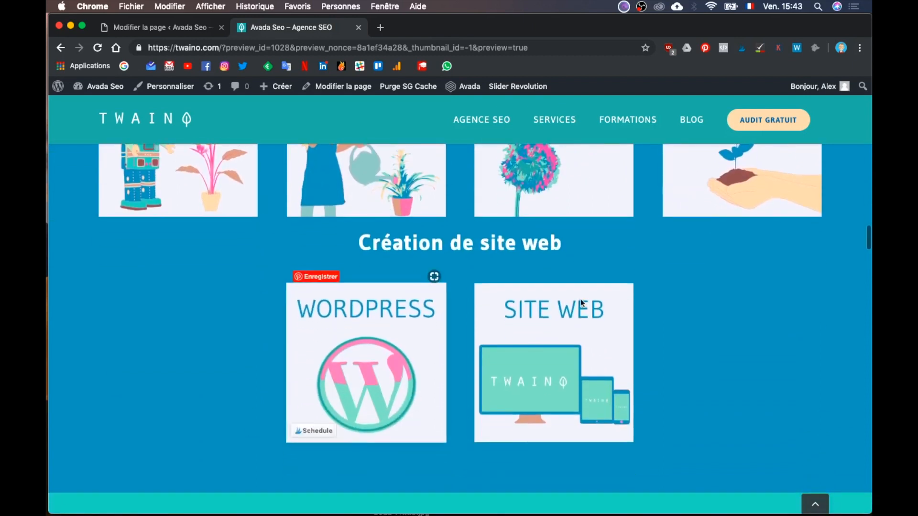
{"action": "scroll", "coordinate": [613, 425], "scroll_direction": "down", "scroll_amount": 5}
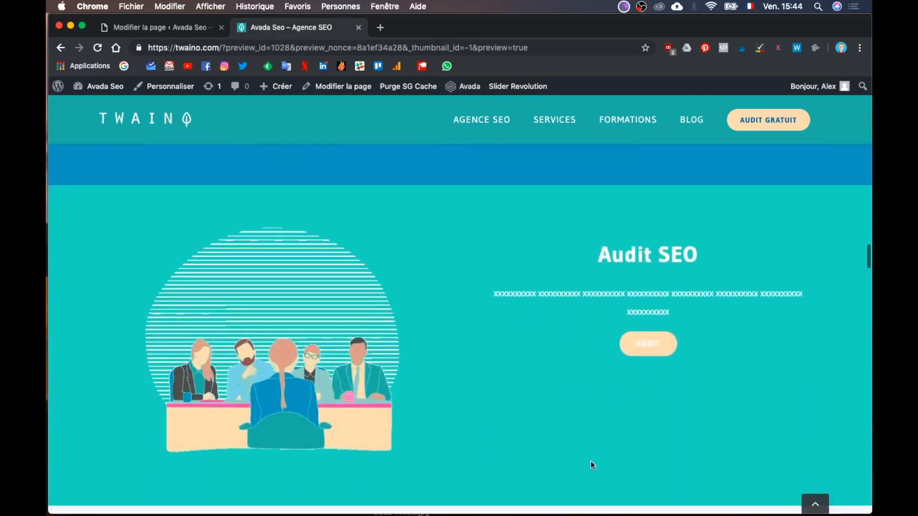
{"action": "scroll", "coordinate": [590, 461], "scroll_direction": "down", "scroll_amount": 5}
{"action": "scroll", "coordinate": [590, 461], "scroll_direction": "down", "scroll_amount": 2}
{"action": "scroll", "coordinate": [590, 461], "scroll_direction": "up", "scroll_amount": 20}
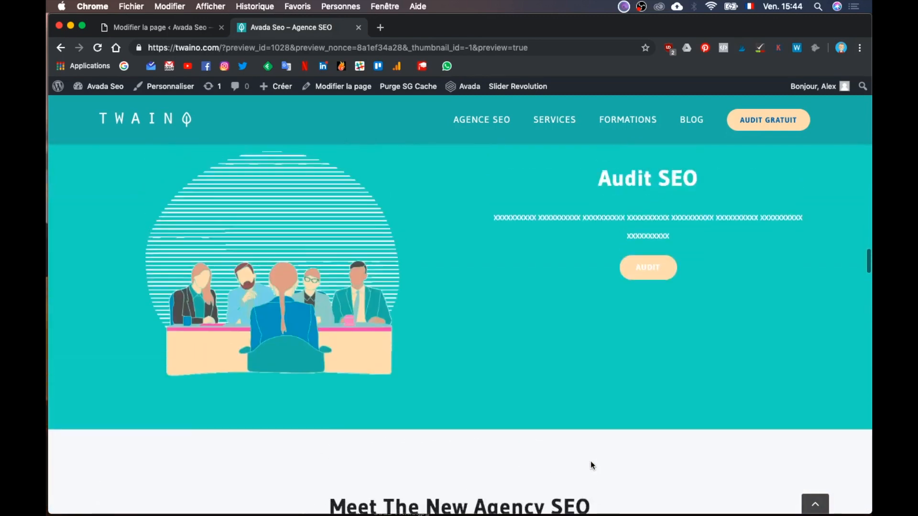
{"action": "scroll", "coordinate": [590, 460], "scroll_direction": "up", "scroll_amount": 15}
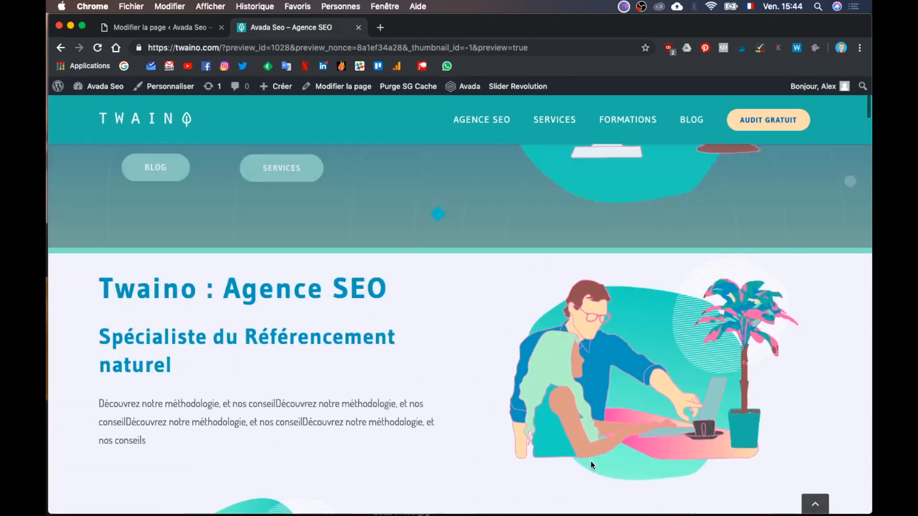
- Switch to Site Web Twaino.ai in Illustrator and view the header and hero of the HOMEPAGE mockup with the Selection tool active
{"action": "key", "text": "ctrl+Up"}
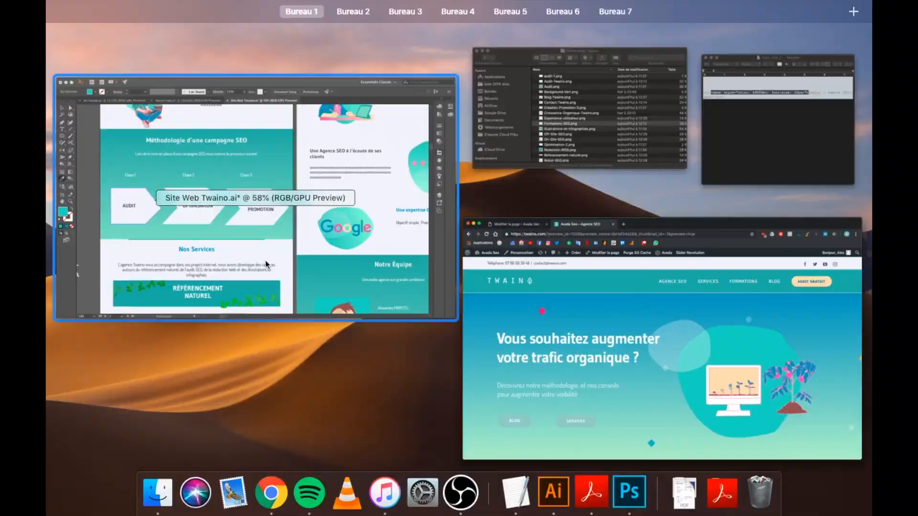
{"action": "left_click", "coordinate": [265, 260]}
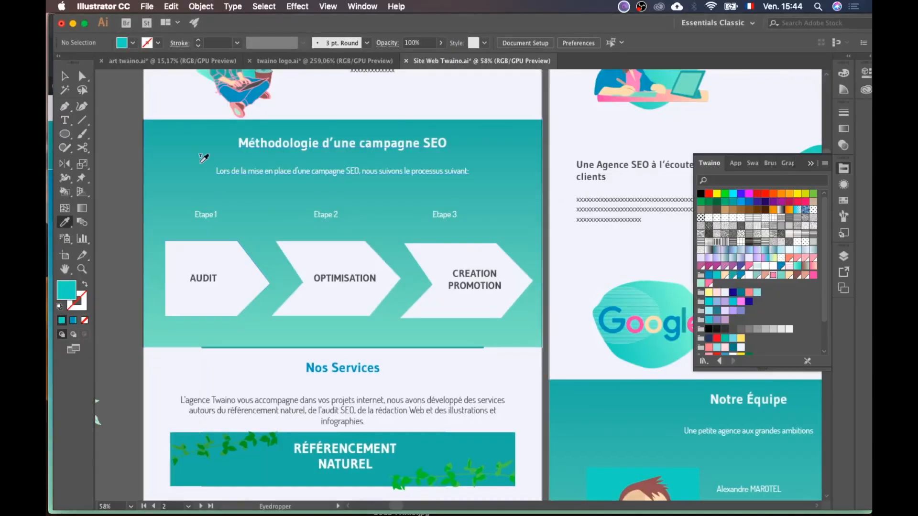
{"action": "key", "text": "v"}
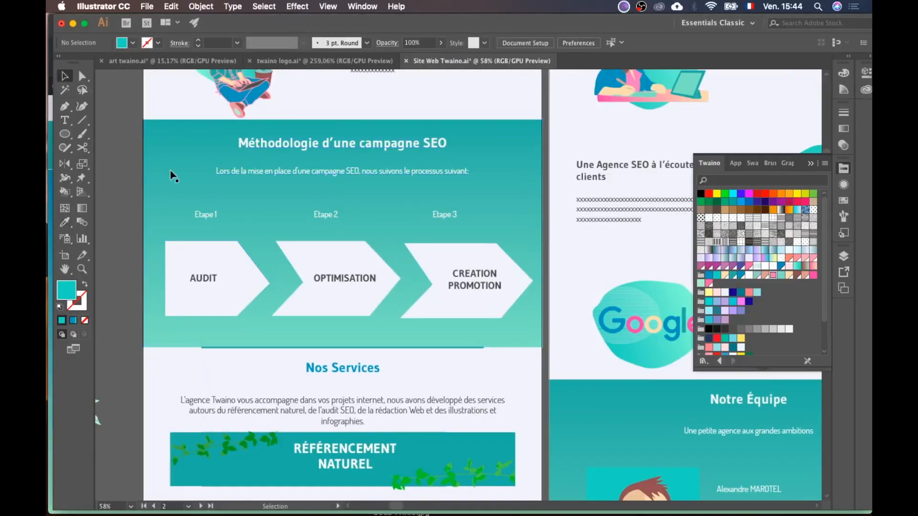
{"action": "scroll", "coordinate": [171, 175], "scroll_direction": "up", "scroll_amount": 10}
{"action": "scroll", "coordinate": [171, 175], "scroll_direction": "up", "scroll_amount": 10}
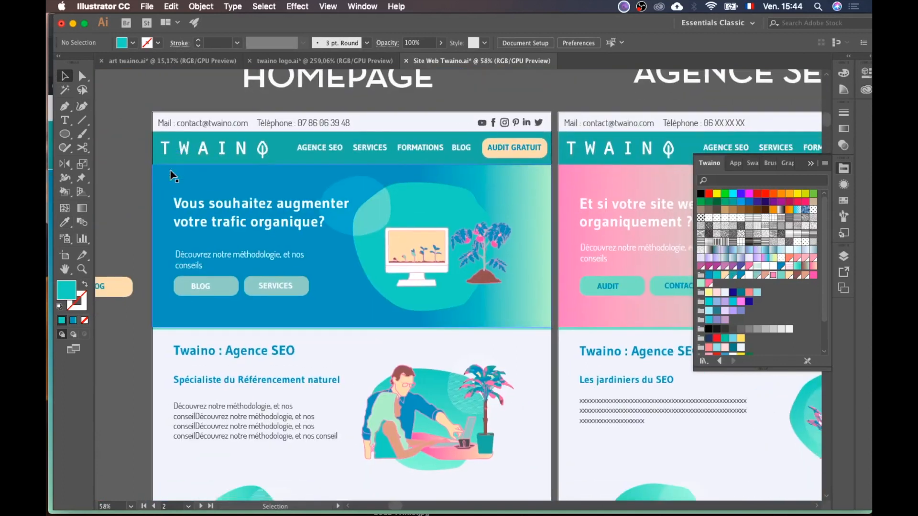
{"action": "scroll", "coordinate": [173, 176], "scroll_direction": "right", "scroll_amount": 1}
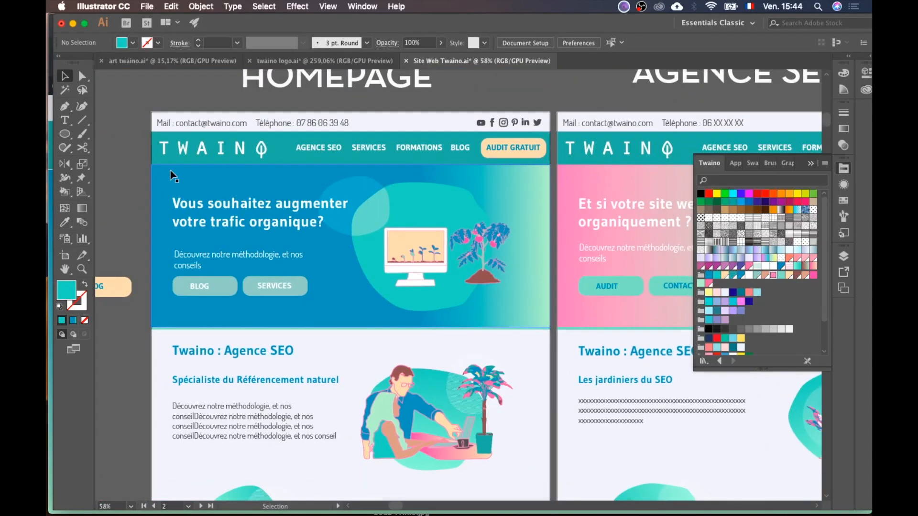